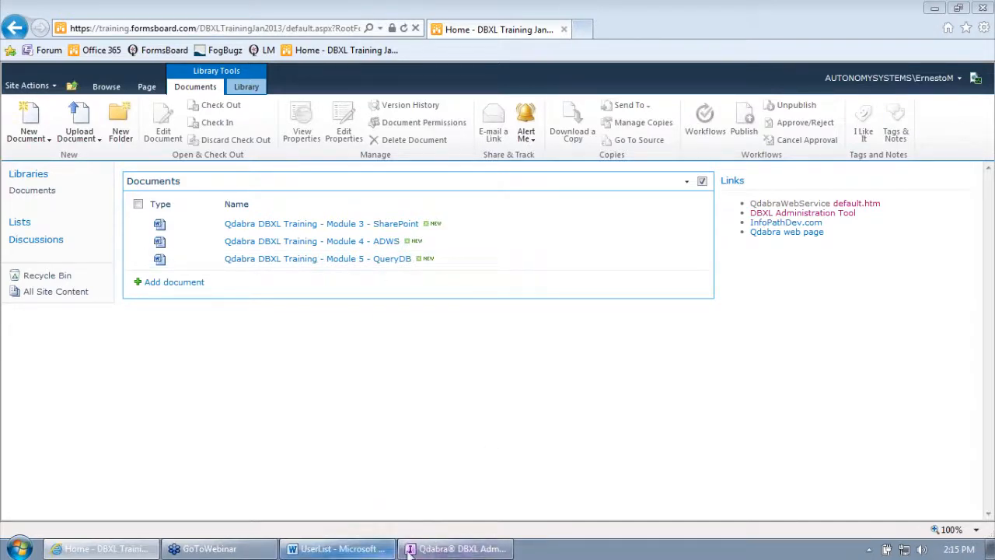
# Step: Switch to the Qdabra DBXL Admin Tool and review the expense report document type's general, database mapping and SharePoint settings
pyautogui.click(451, 548)
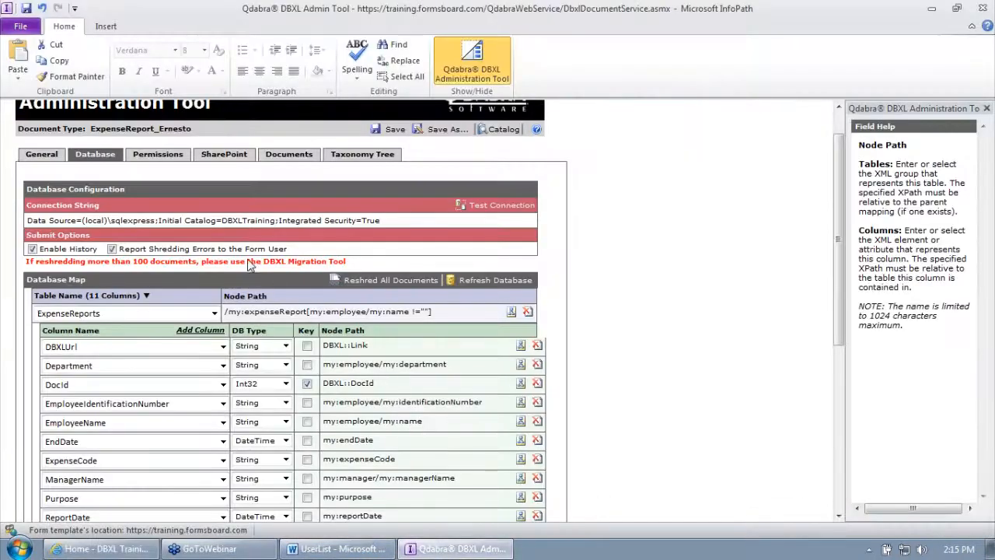
pyautogui.click(41, 154)
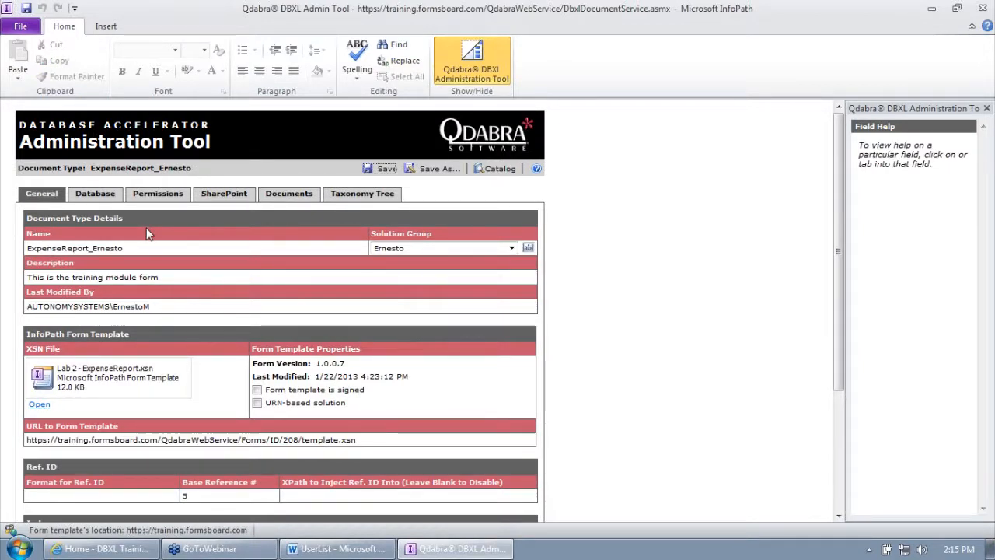
pyautogui.click(96, 193)
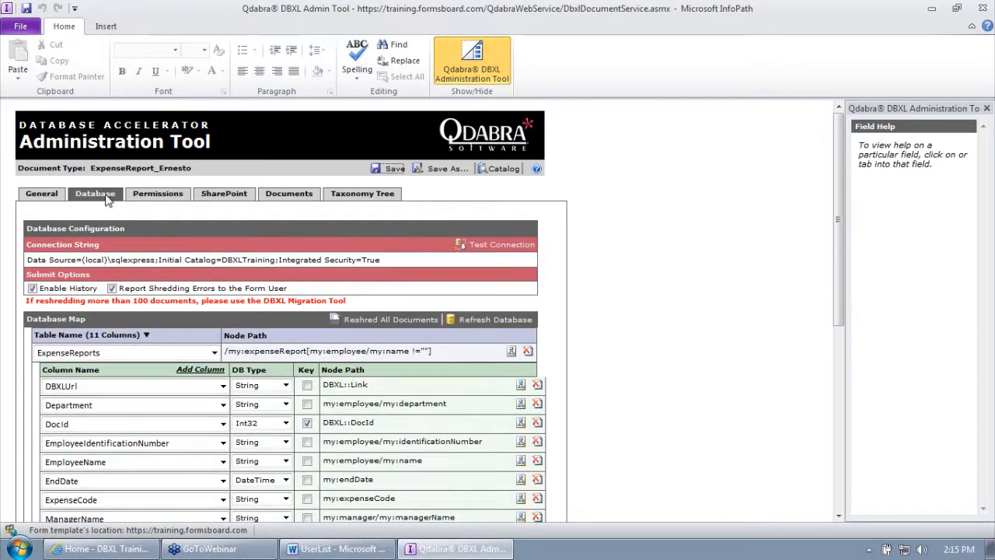
pyautogui.scroll(-3, 583, 321)
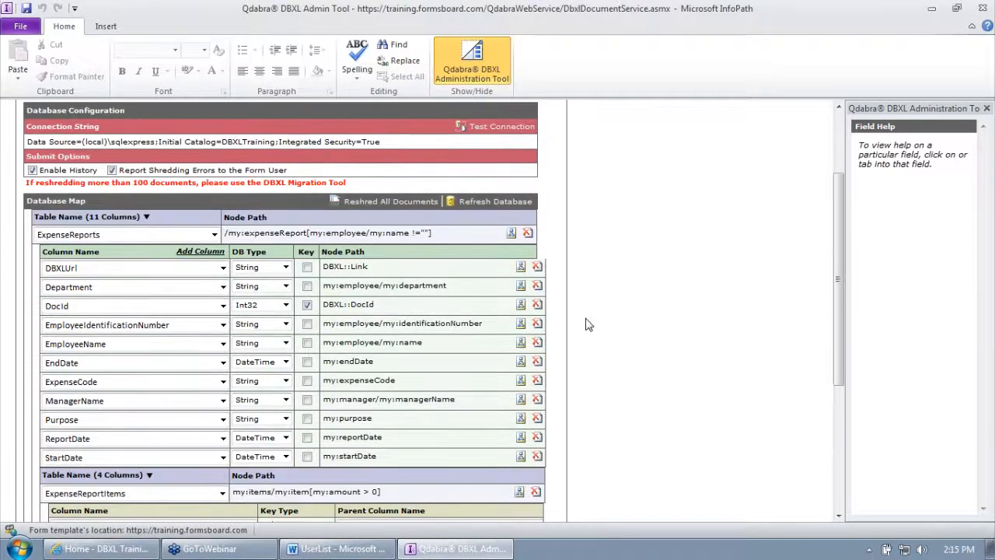
pyautogui.scroll(-2, 591, 324)
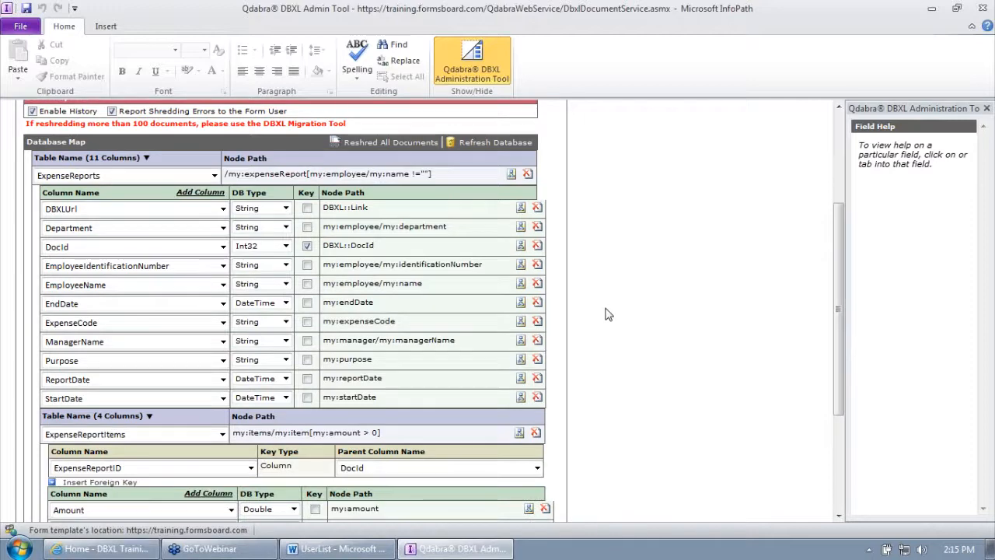
pyautogui.scroll(-5, 609, 314)
pyautogui.scroll(10, 607, 310)
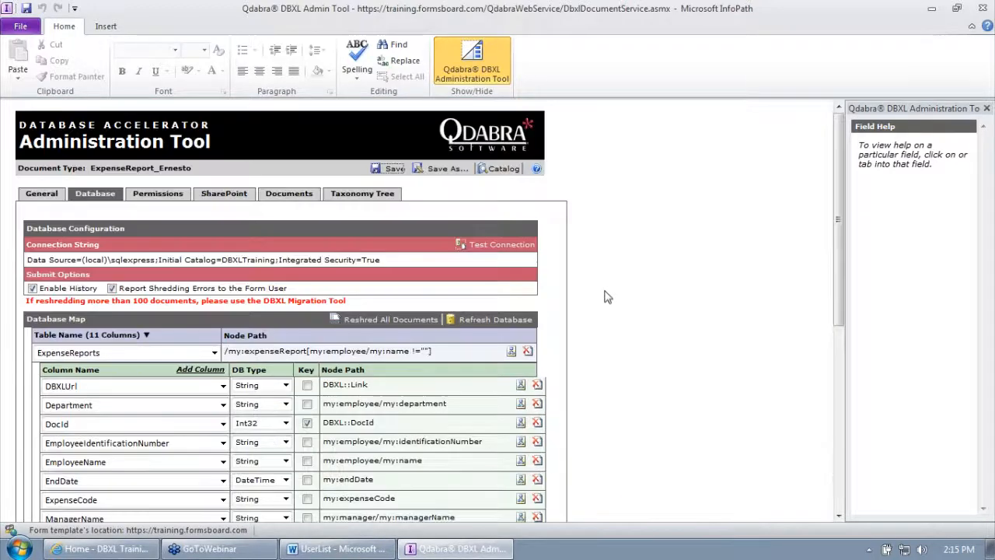
pyautogui.click(226, 194)
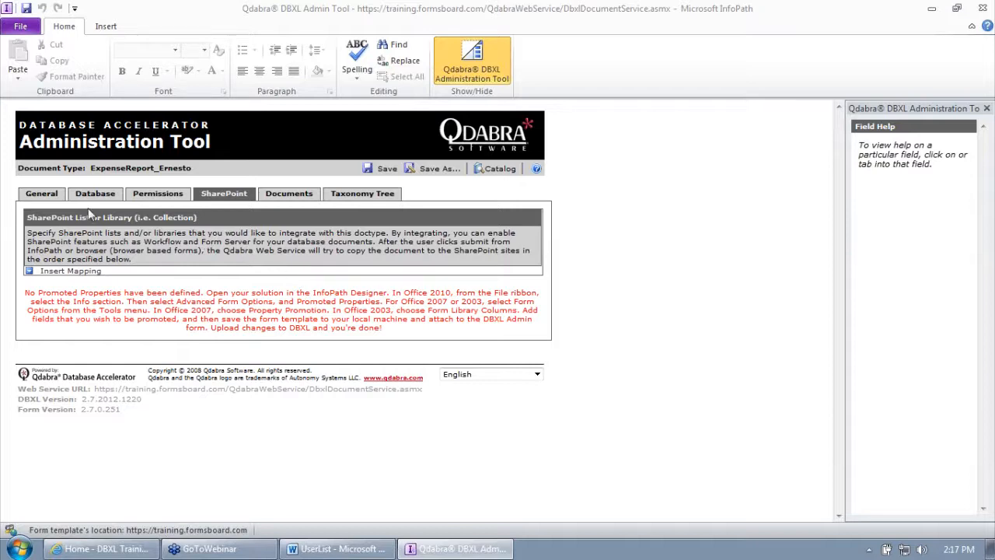
pyautogui.click(45, 196)
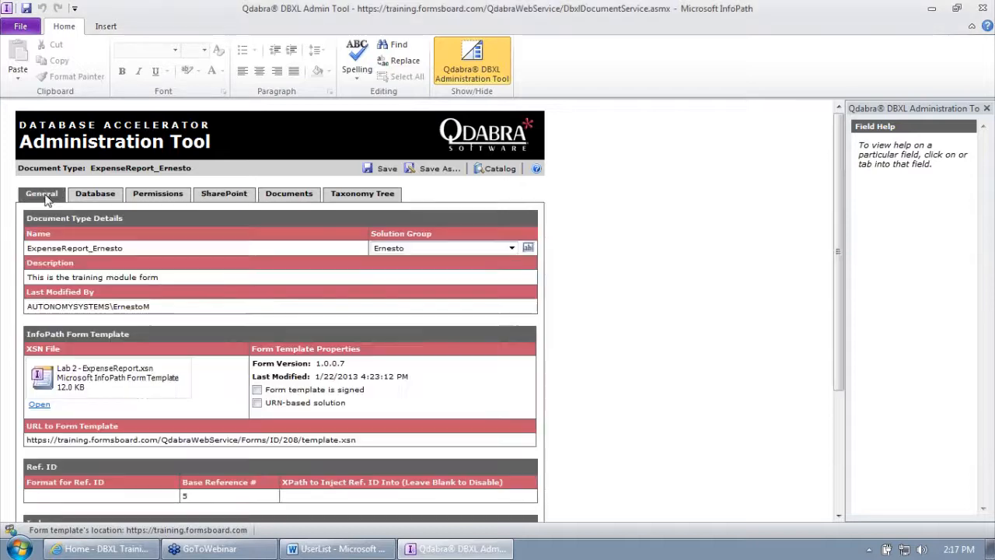
# Step: Insert a SharePoint mapping for the document type, and open the training site's All Site Content page in Internet Explorer
pyautogui.click(227, 197)
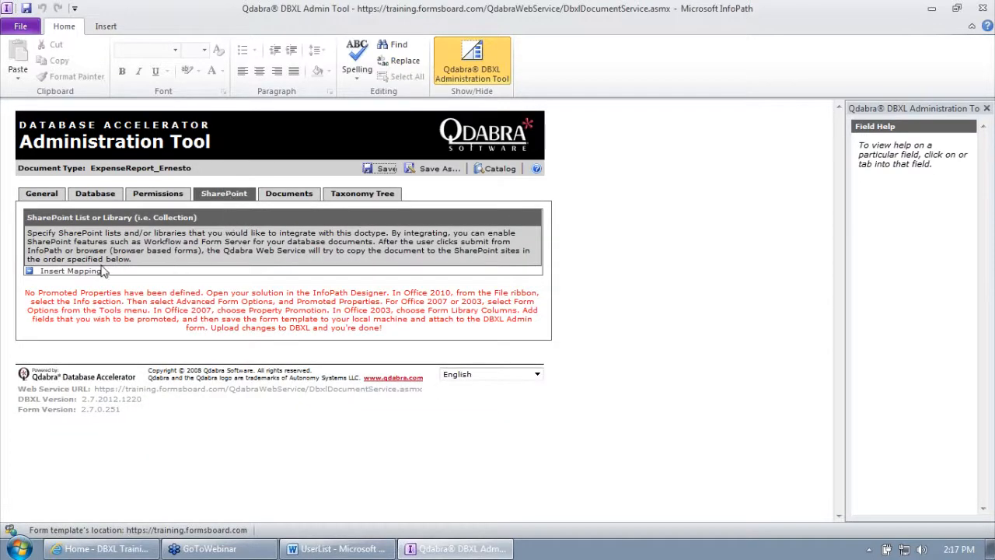
pyautogui.click(70, 270)
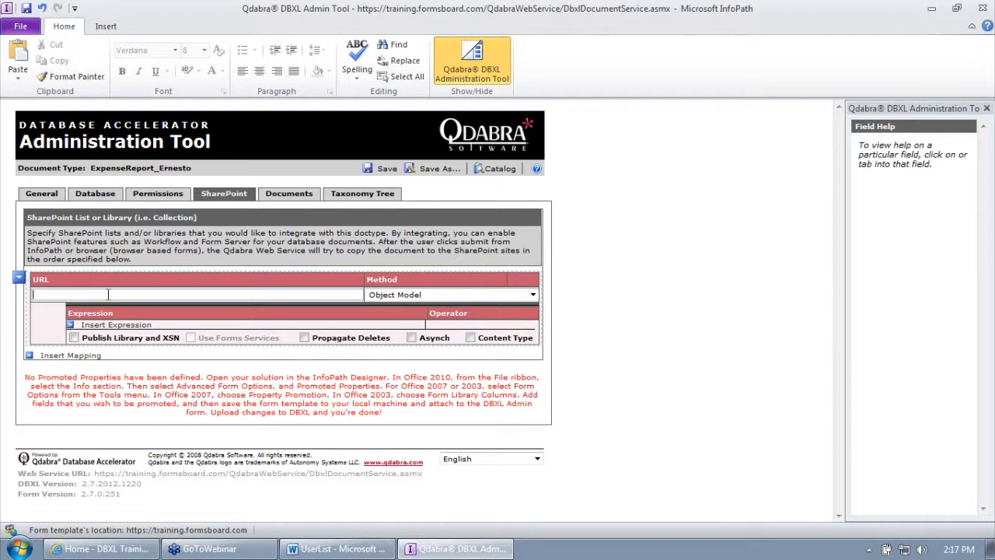
pyautogui.moveTo(121, 552)
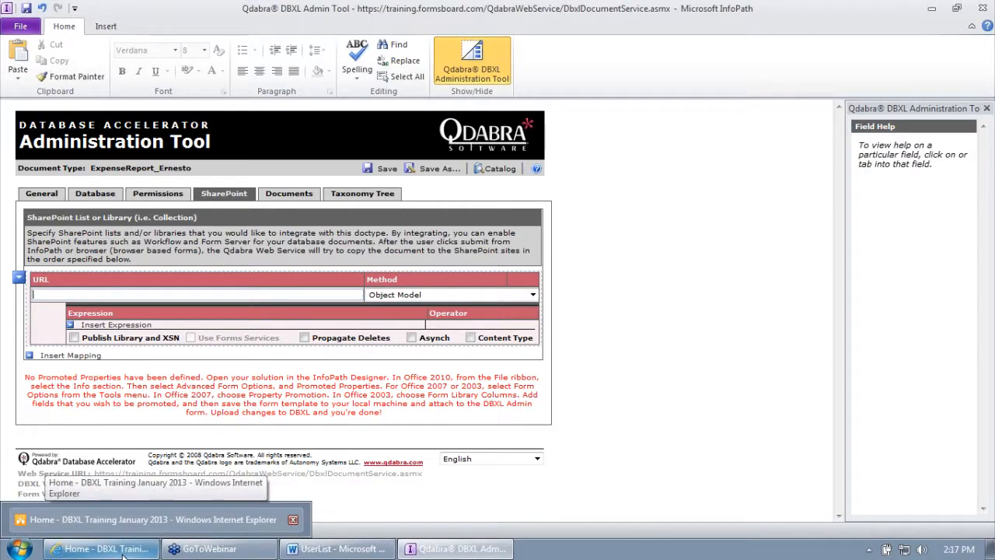
pyautogui.click(121, 552)
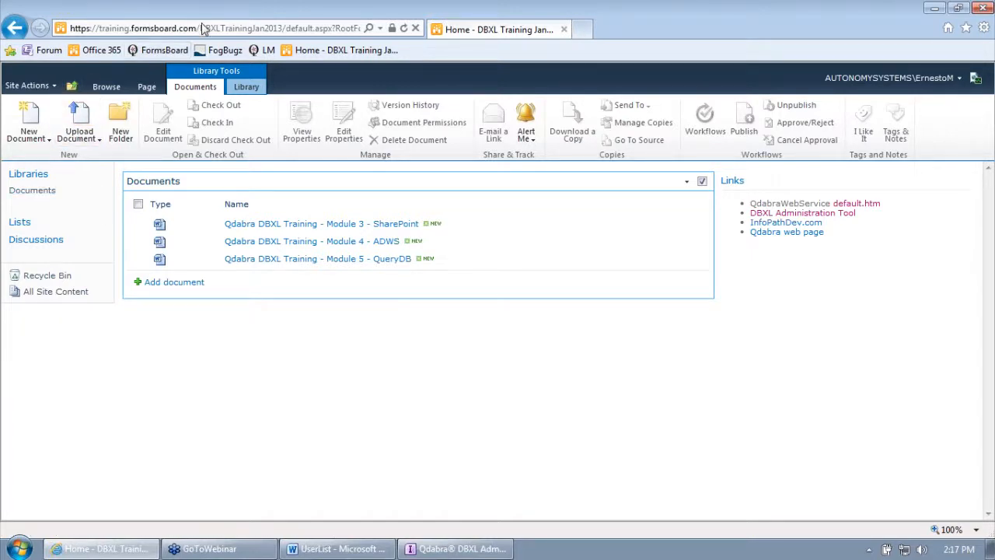
pyautogui.click(315, 51)
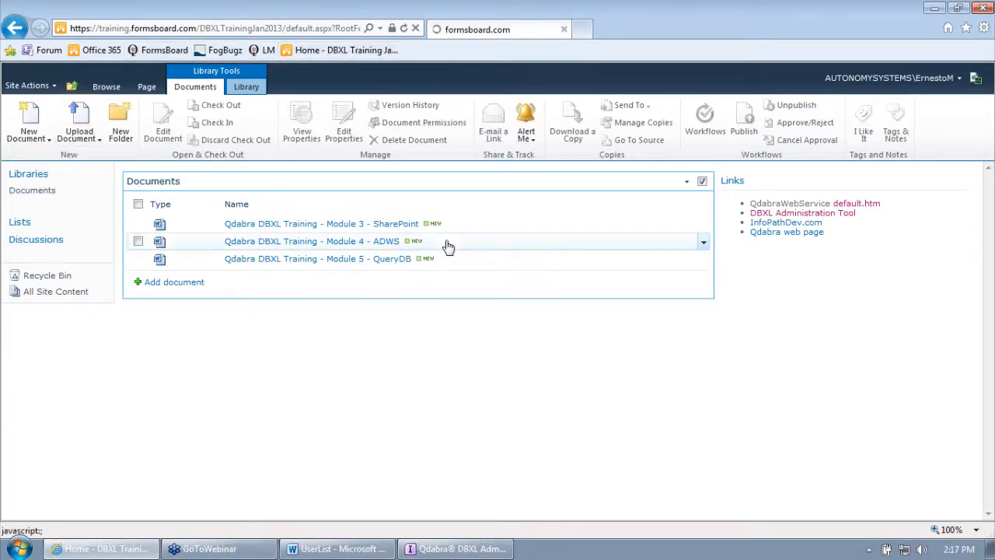
pyautogui.click(56, 292)
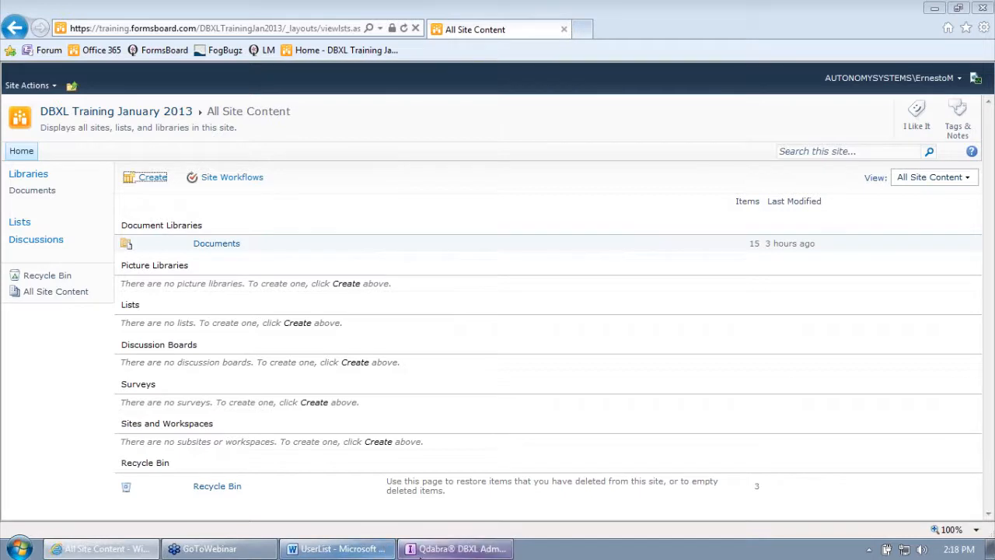
pyautogui.click(228, 28)
pyautogui.click(237, 28)
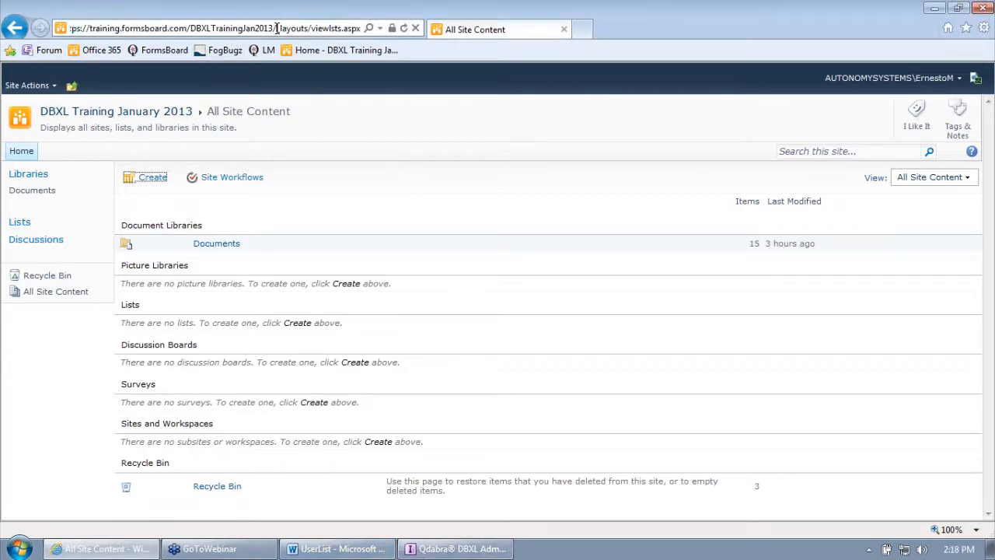
pyautogui.moveTo(283, 28); pyautogui.dragTo(3, 17)
pyautogui.hotkey('ctrl', 'c')
pyautogui.click(463, 548)
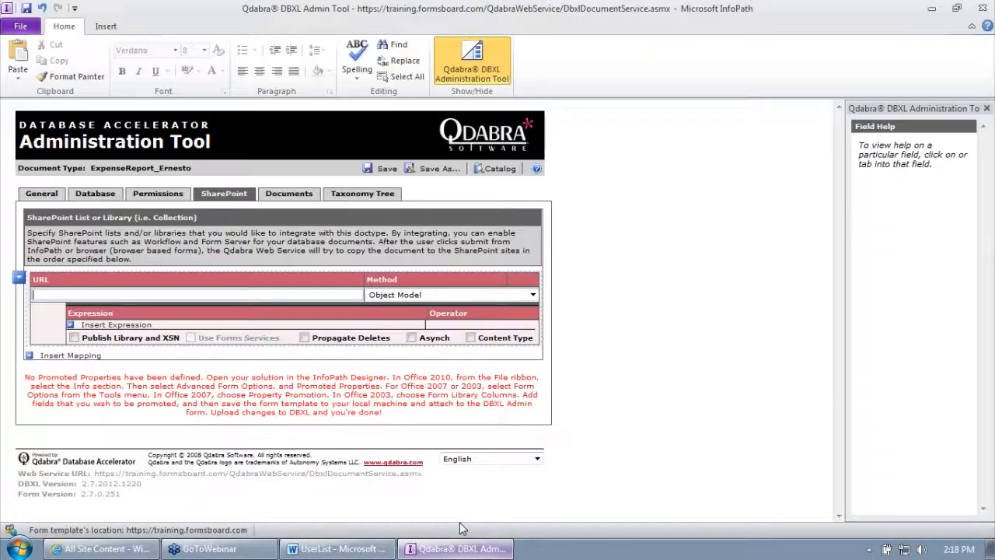
pyautogui.hotkey('ctrl', 'v')
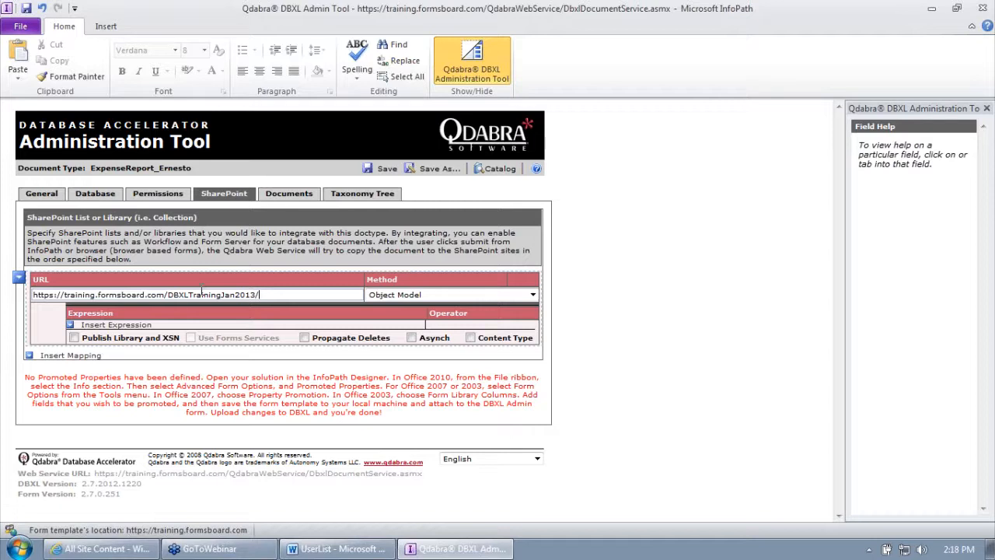
# Step: Complete the mapping URL with a library name identical to the document type's name, ExpenseReport_ plus the owner's first name
pyautogui.write('ExpenseReport_Ernersto')
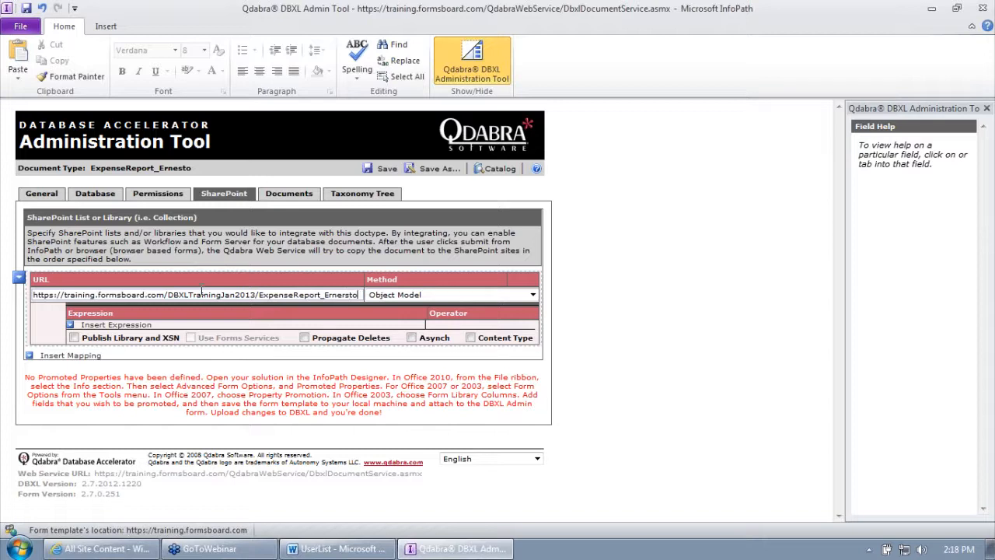
pyautogui.press('Left')
pyautogui.press('Left')
pyautogui.press('Left')
pyautogui.press('BackSpace')
# Step: Enable Publish Library and XSN for the SharePoint mapping and save the document type
pyautogui.click(74, 338)
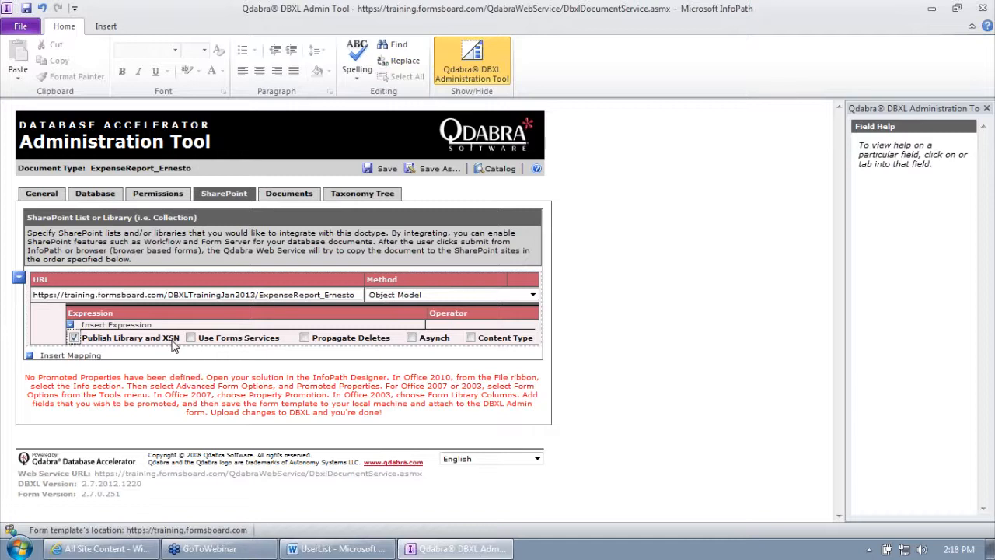
pyautogui.click(389, 169)
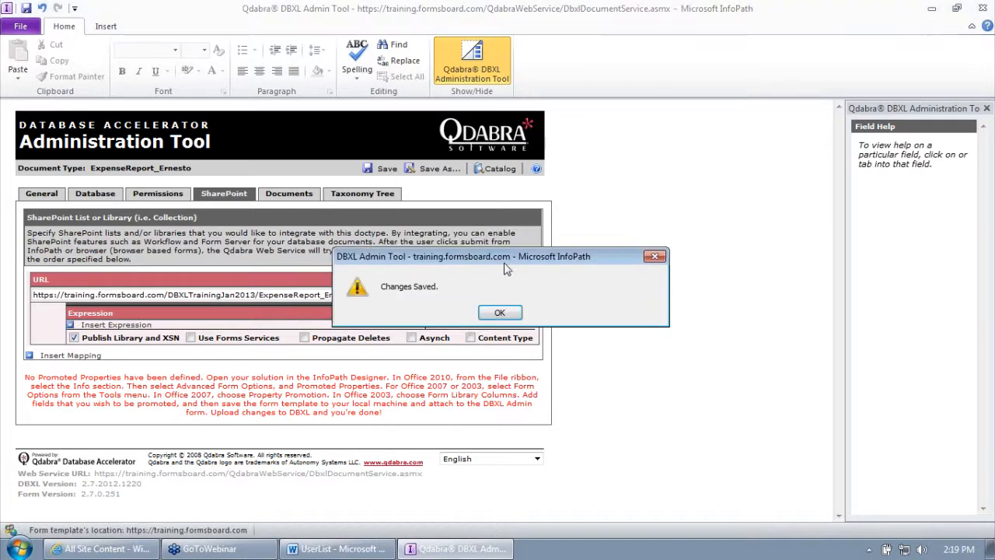
pyautogui.press('Return')
# Step: Switch to Internet Explorer, refresh the site's content list and open the new expense report library
pyautogui.click(101, 549)
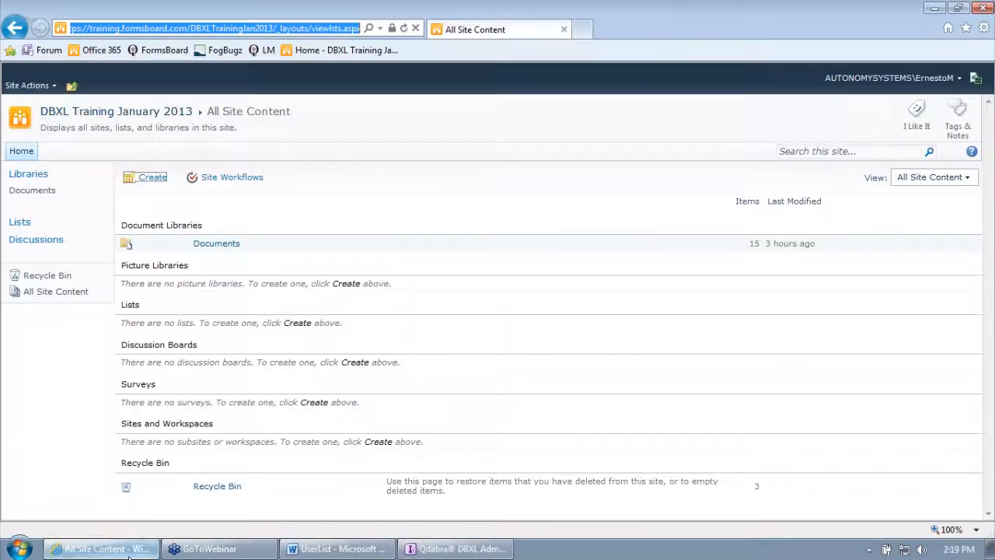
pyautogui.press('F5')
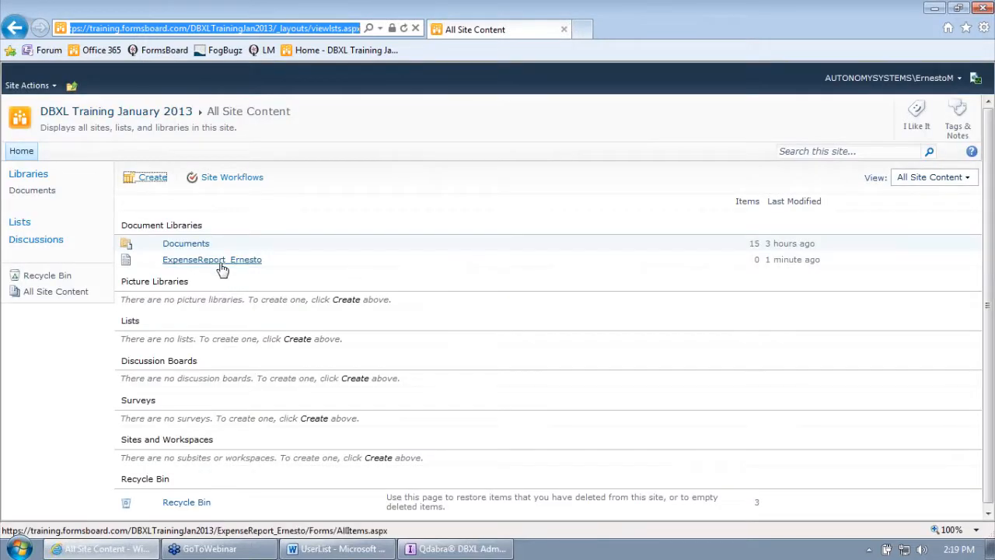
pyautogui.click(222, 268)
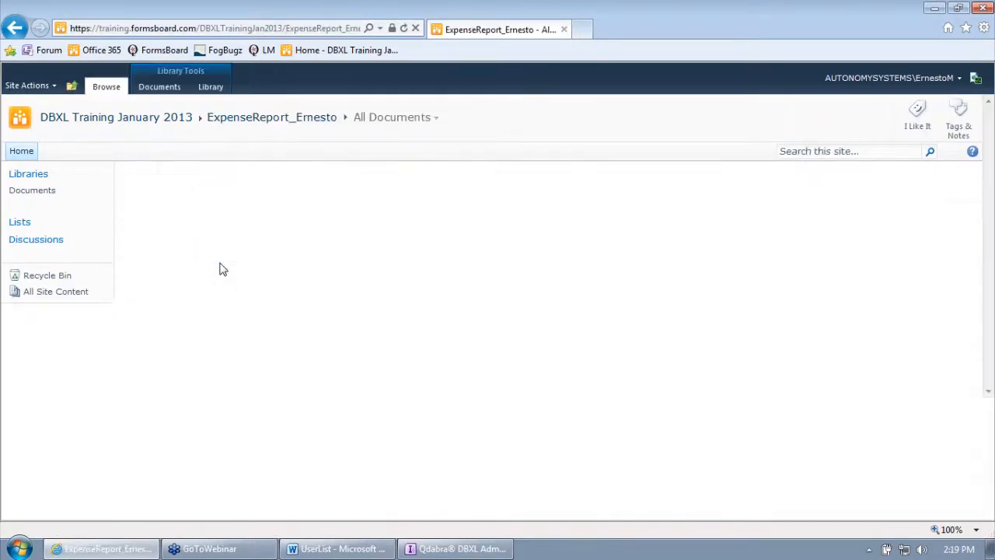
# Step: Create a new expense report from the library with business purpose "here is my business purpose" and manager e-mail "test"
pyautogui.click(165, 215)
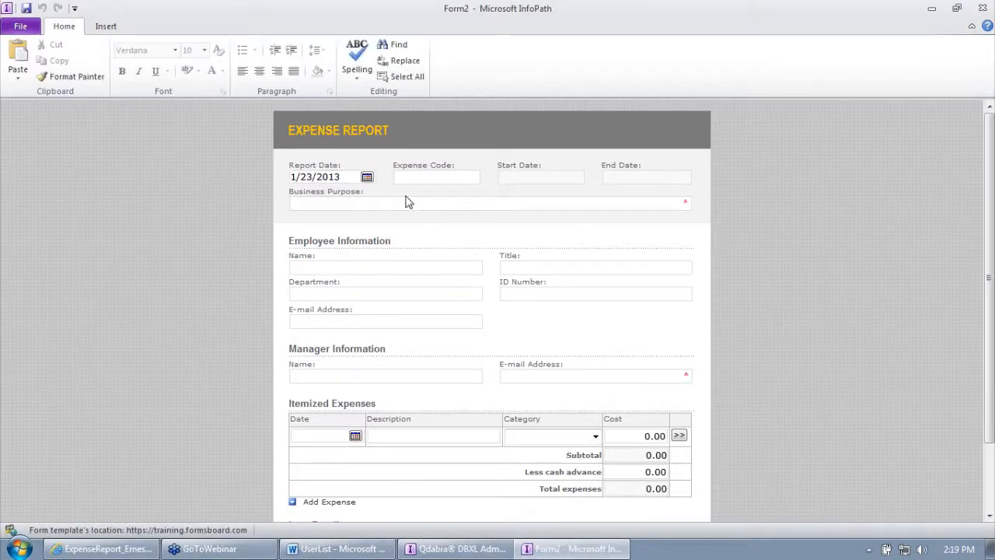
pyautogui.click(409, 201)
pyautogui.write('here is my busines')
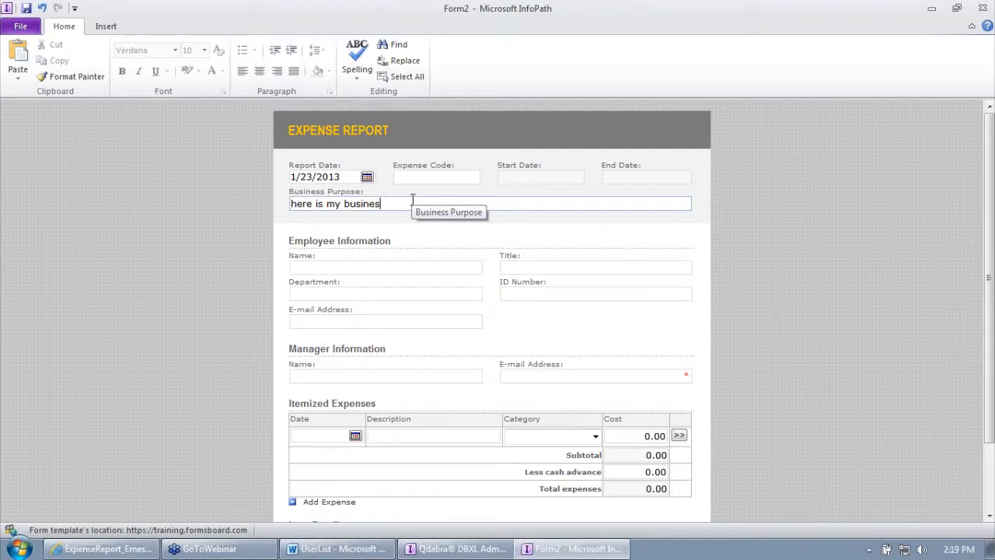
pyautogui.write('s purpose')
pyautogui.press('Tab')
pyautogui.click(544, 376)
pyautogui.write('test')
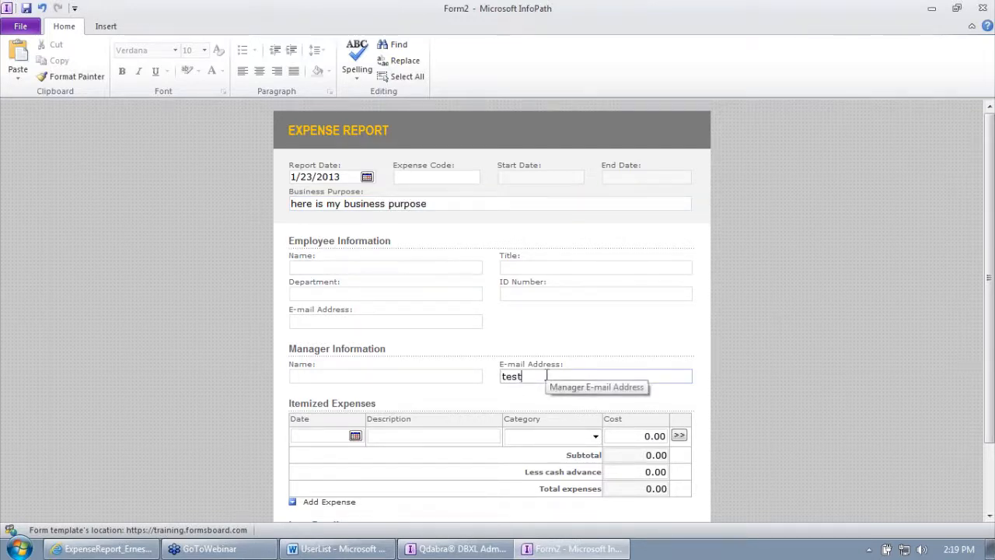
pyautogui.press('Tab')
# Step: Fill in expense code ER and the employee's name, and submit the expense report
pyautogui.click(427, 180)
pyautogui.write('ER')
pyautogui.press('Tab')
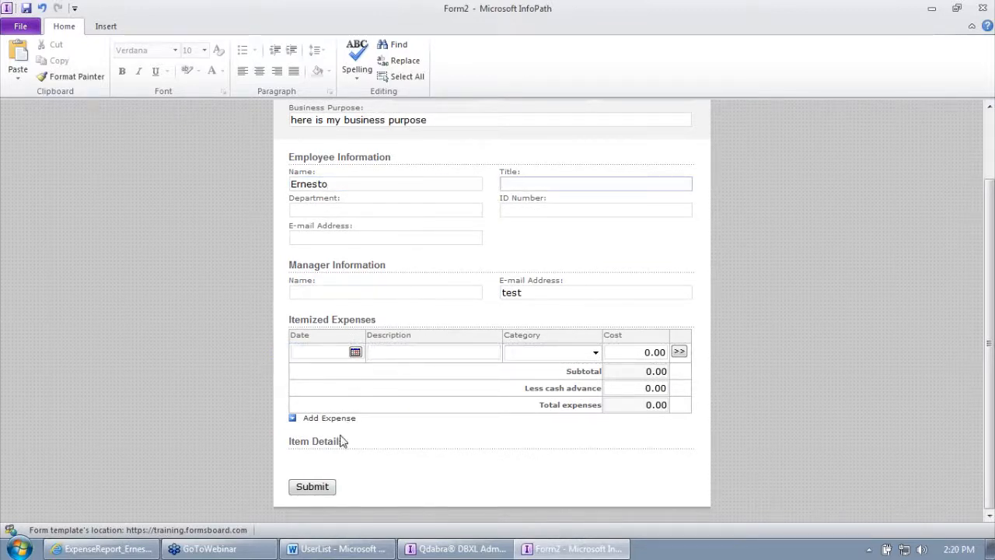
pyautogui.click(313, 486)
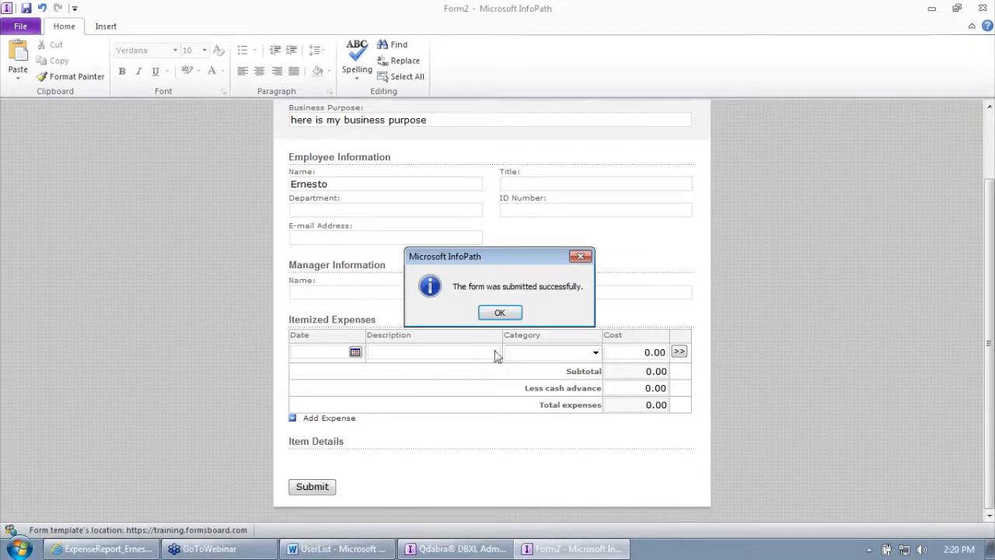
pyautogui.click(500, 313)
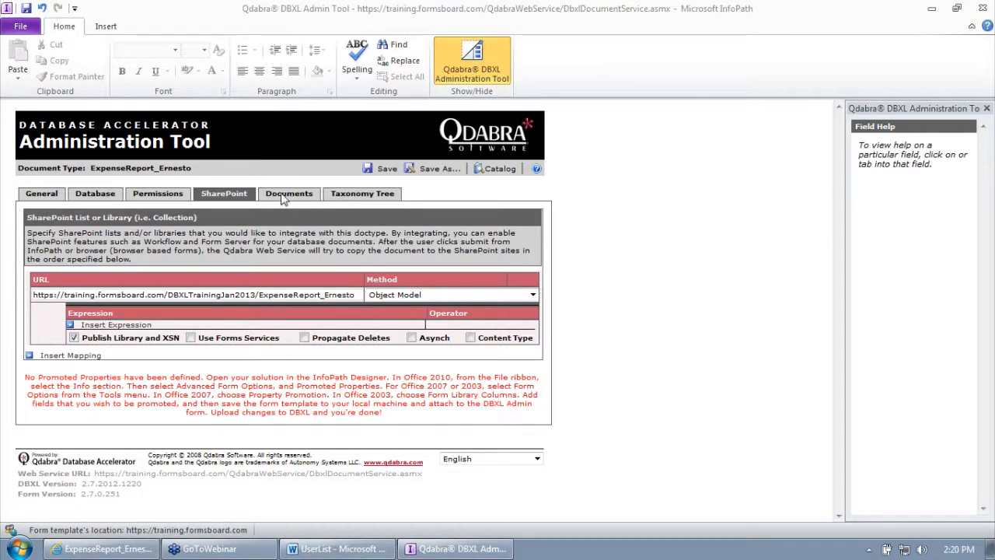
# Step: Refresh the expense report library in Internet Explorer, and view the document type's stored documents in the DBXL Admin Tool
pyautogui.click(105, 549)
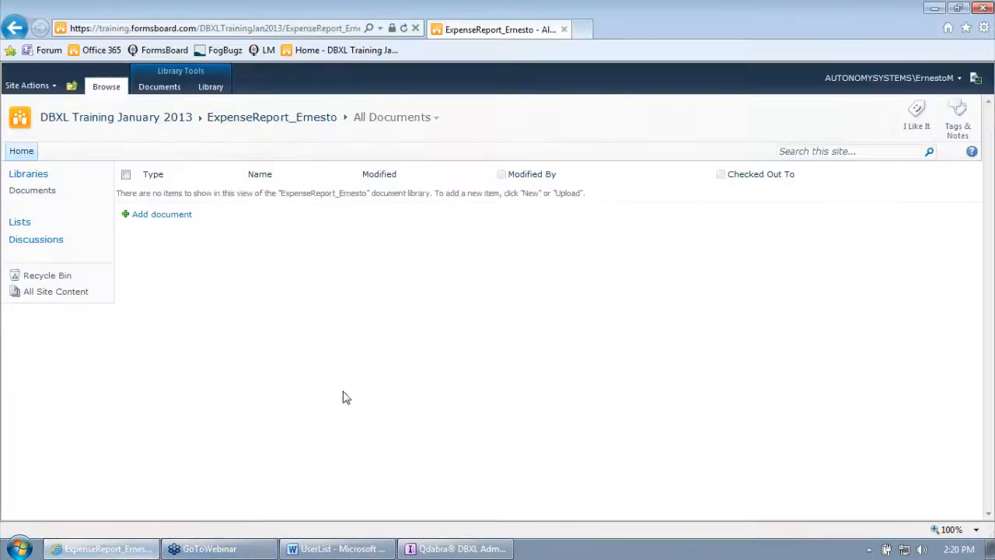
pyautogui.press('F5')
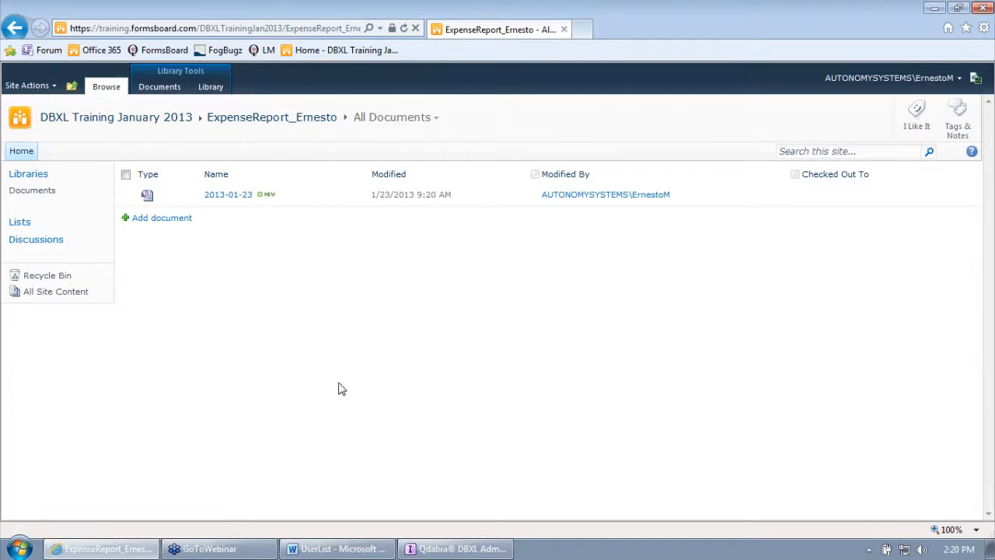
pyautogui.click(440, 547)
pyautogui.click(292, 193)
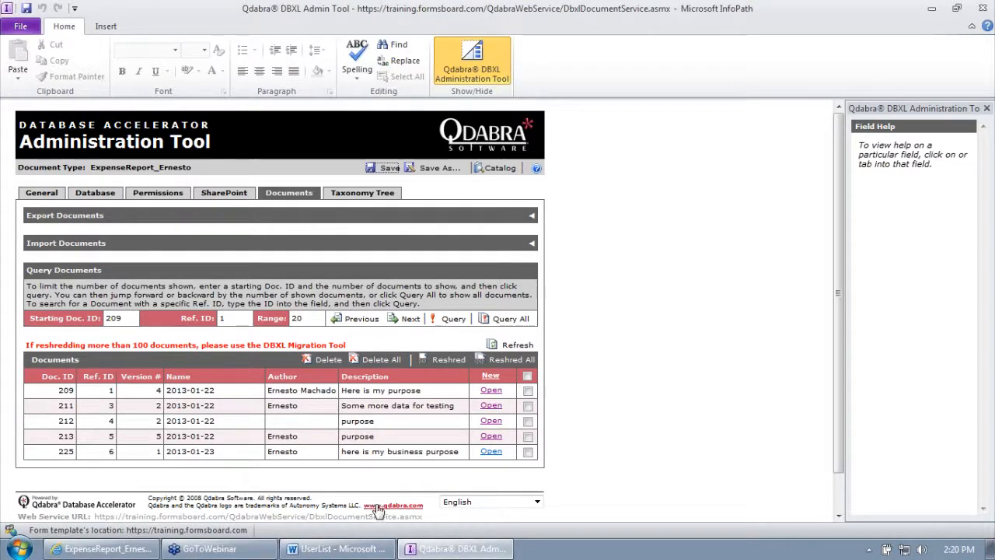
# Step: Reshred the existing documents with Doc. IDs 209, 211, 212 and 213
pyautogui.click(528, 390)
pyautogui.click(528, 405)
pyautogui.click(528, 421)
pyautogui.click(528, 436)
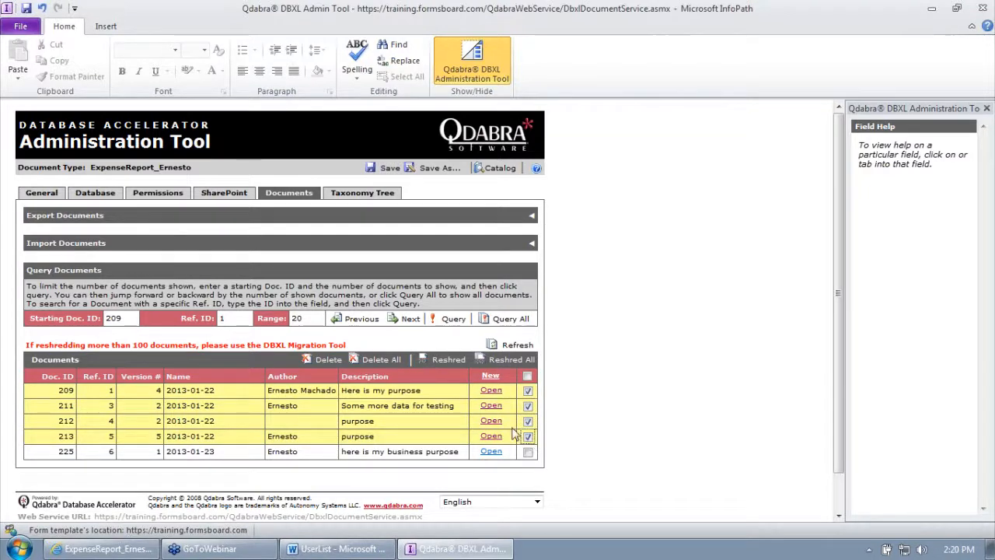
pyautogui.click(448, 361)
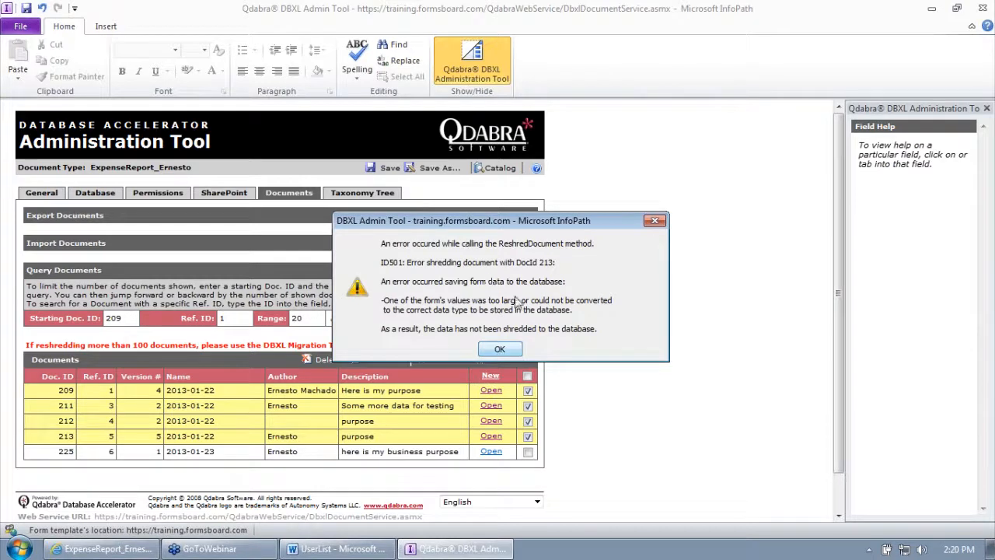
pyautogui.click(500, 349)
pyautogui.click(510, 316)
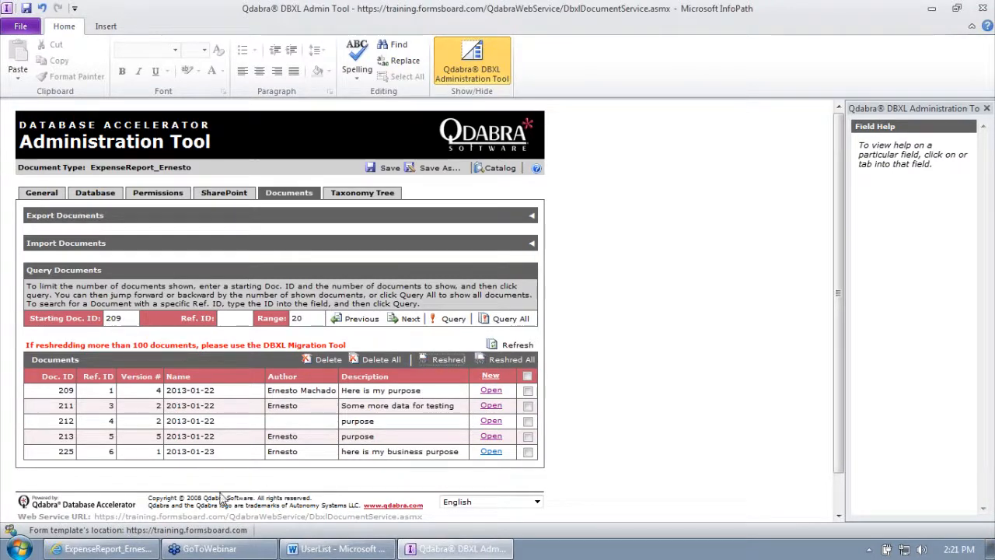
# Step: Compare the documents in the SharePoint library in Internet Explorer with those stored in the DBXL Admin Tool, and select document 2013-01-23
pyautogui.click(124, 549)
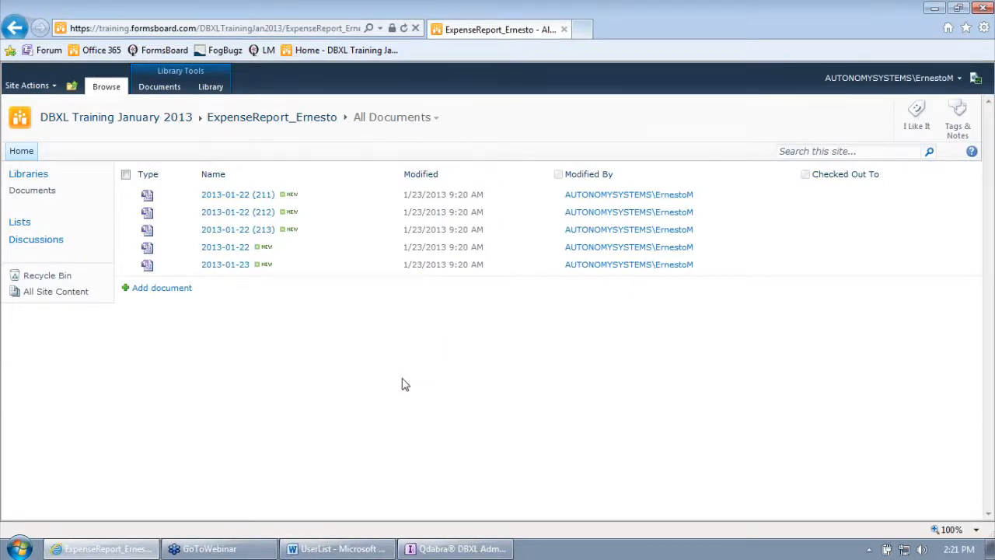
pyautogui.hotkey('alt', 'Tab')
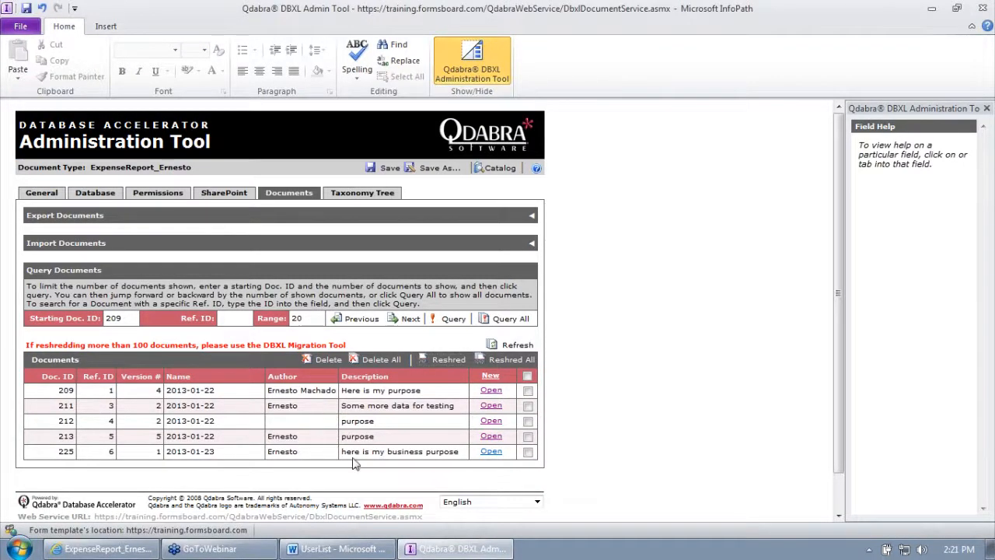
pyautogui.hotkey('alt', 'Tab')
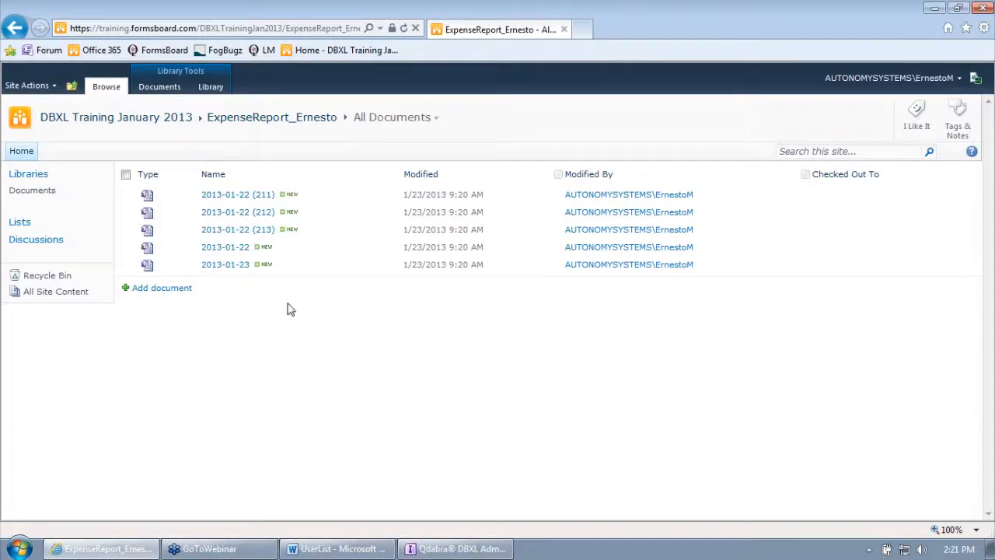
pyautogui.click(125, 265)
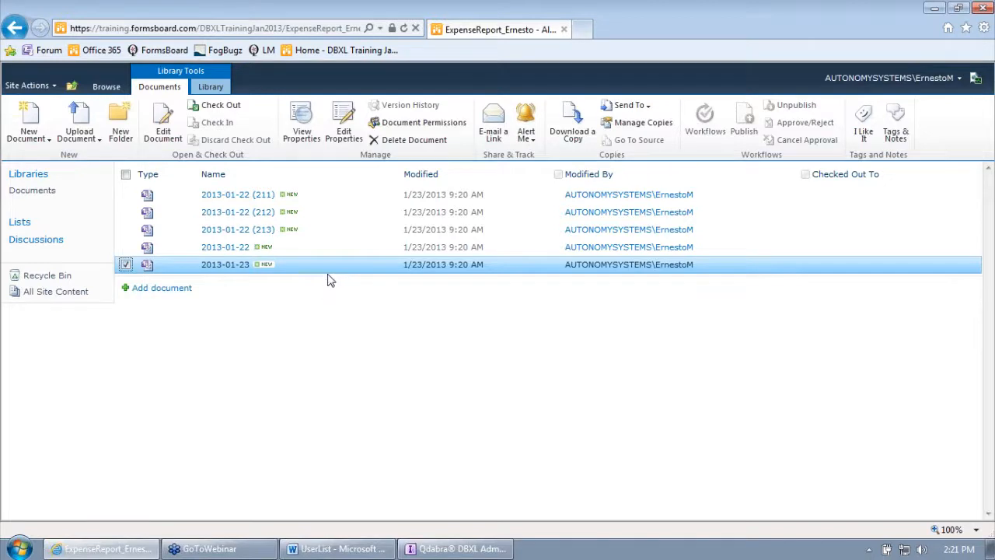
# Step: Review the document type's database mapping, SharePoint library mapping and stored documents in the DBXL Admin Tool
pyautogui.moveTo(453, 552)
pyautogui.click(442, 547)
pyautogui.click(107, 198)
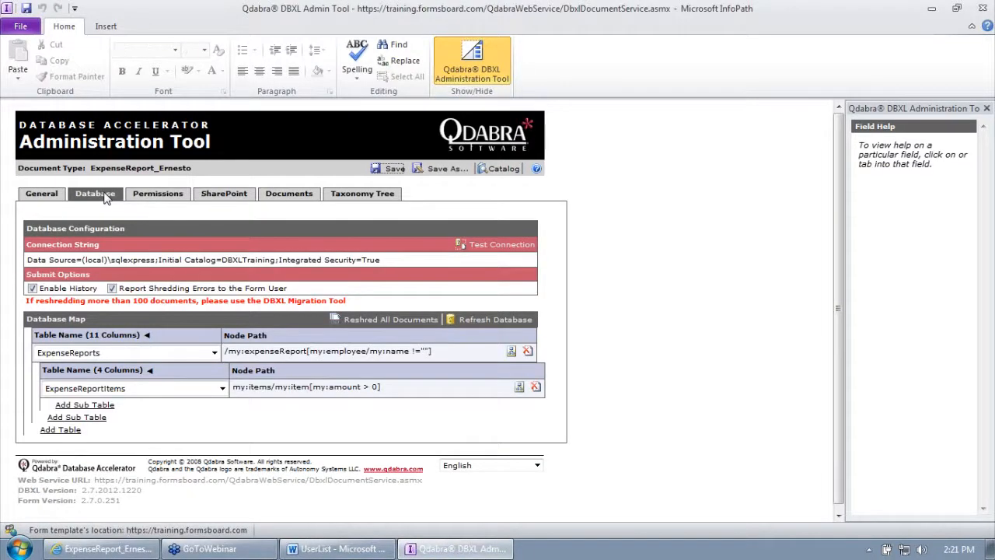
pyautogui.click(237, 196)
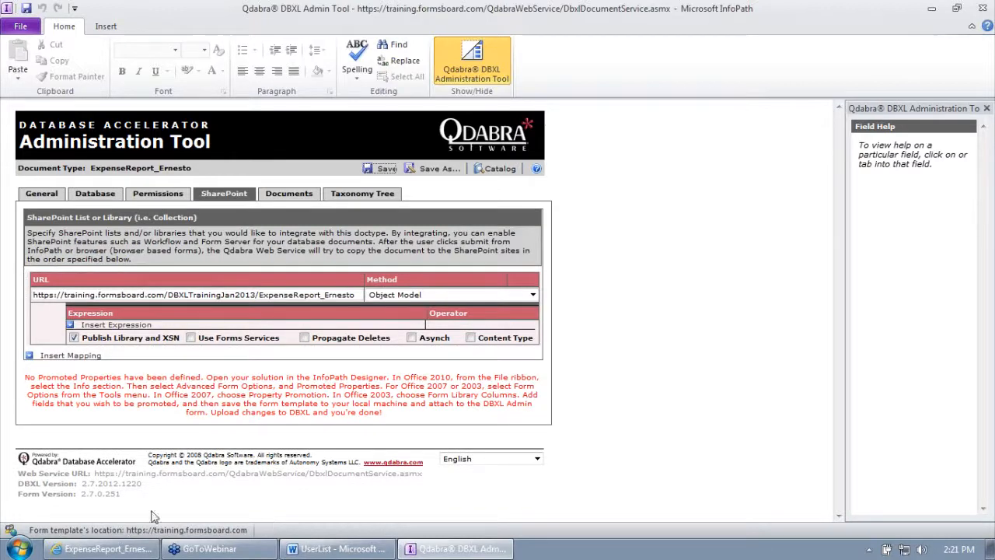
pyautogui.click(290, 194)
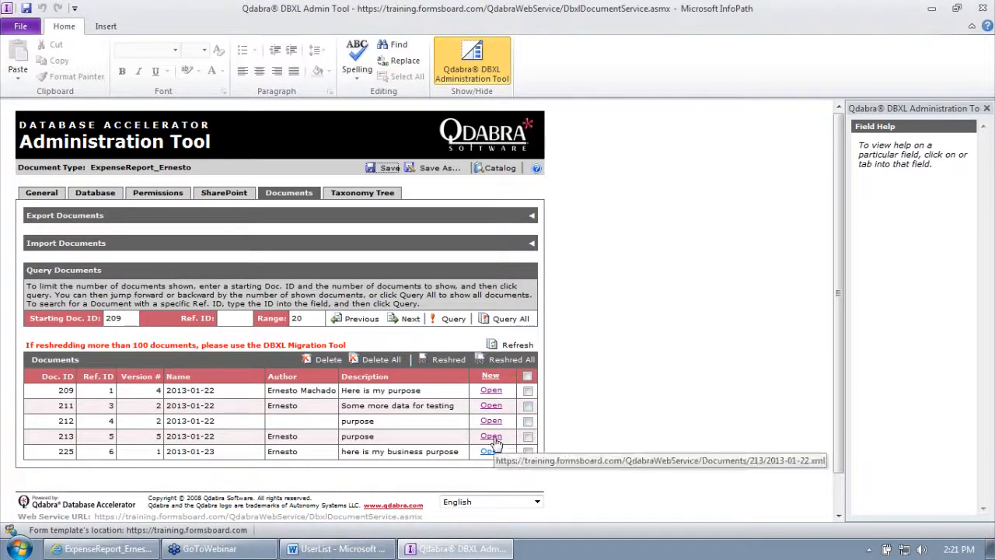
# Step: Deselect document 2013-01-23 in the SharePoint library, and compare the library's document names with the Name column in the DBXL Admin Tool
pyautogui.click(137, 551)
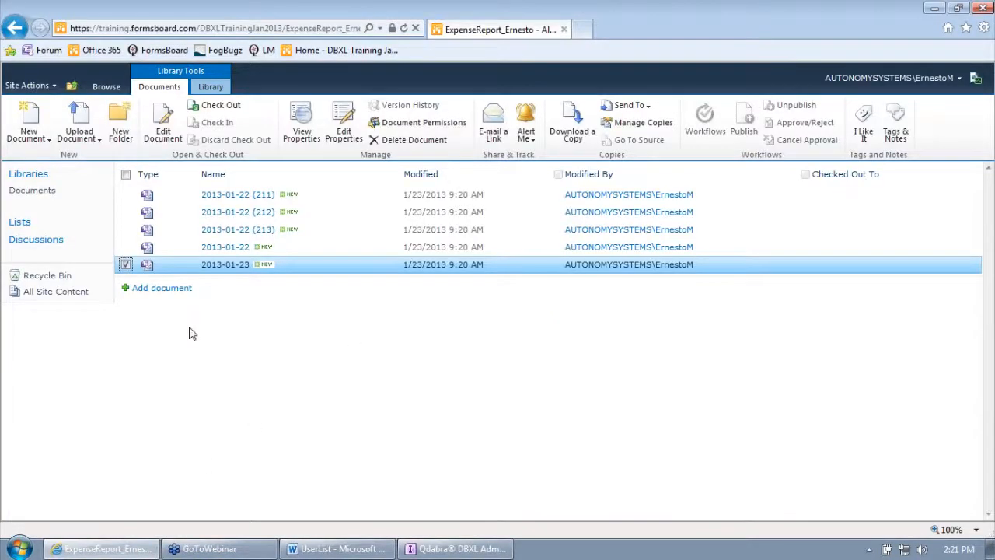
pyautogui.click(125, 264)
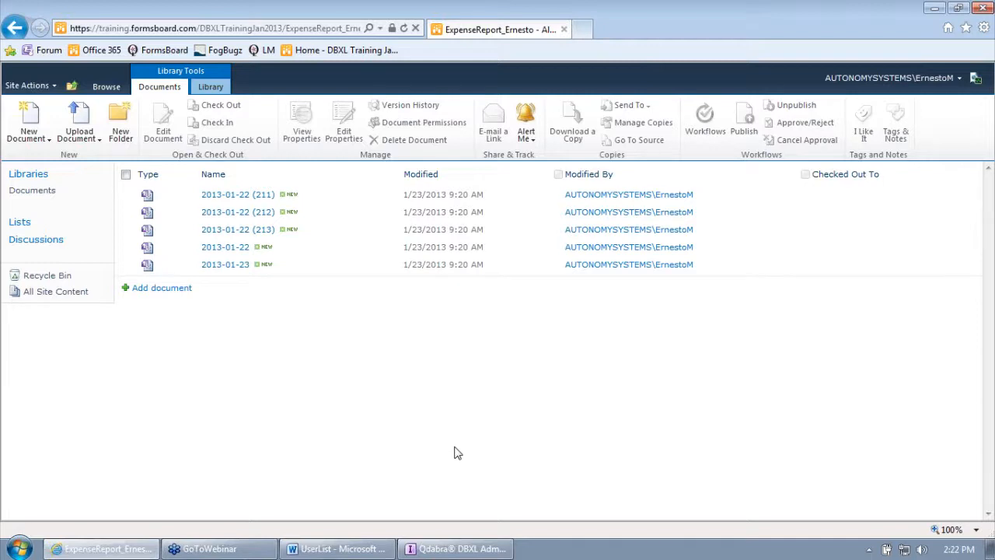
pyautogui.click(465, 551)
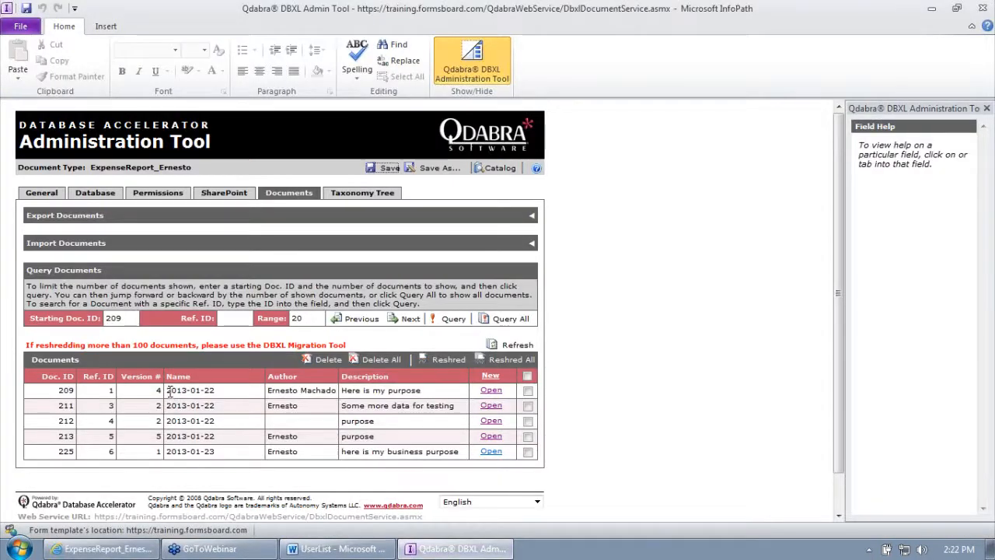
pyautogui.moveTo(167, 390)
pyautogui.mouseDown()
pyautogui.moveTo(215, 390)
pyautogui.moveTo(187, 405)
pyautogui.moveTo(216, 405)
pyautogui.moveTo(198, 436)
pyautogui.moveTo(223, 436)
pyautogui.mouseUp()
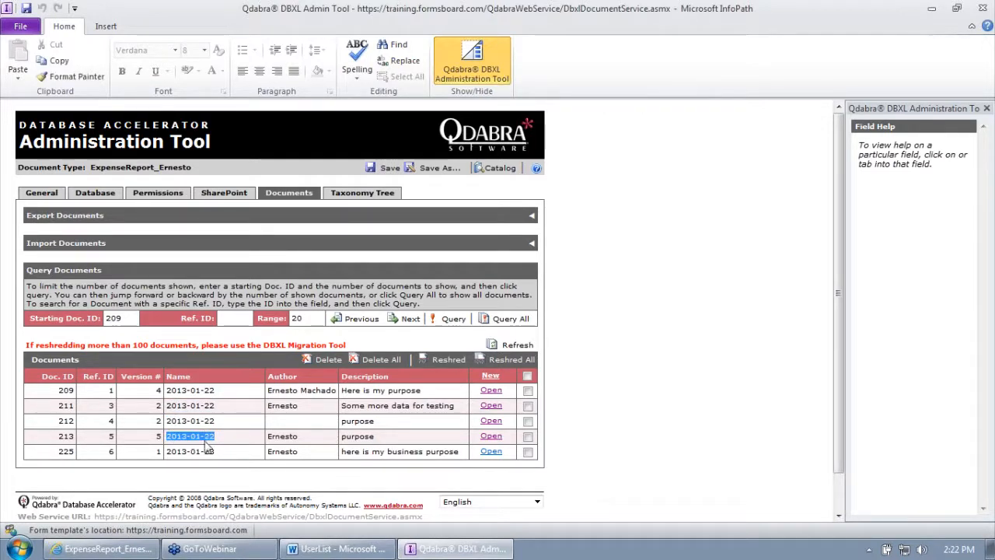
pyautogui.click(124, 549)
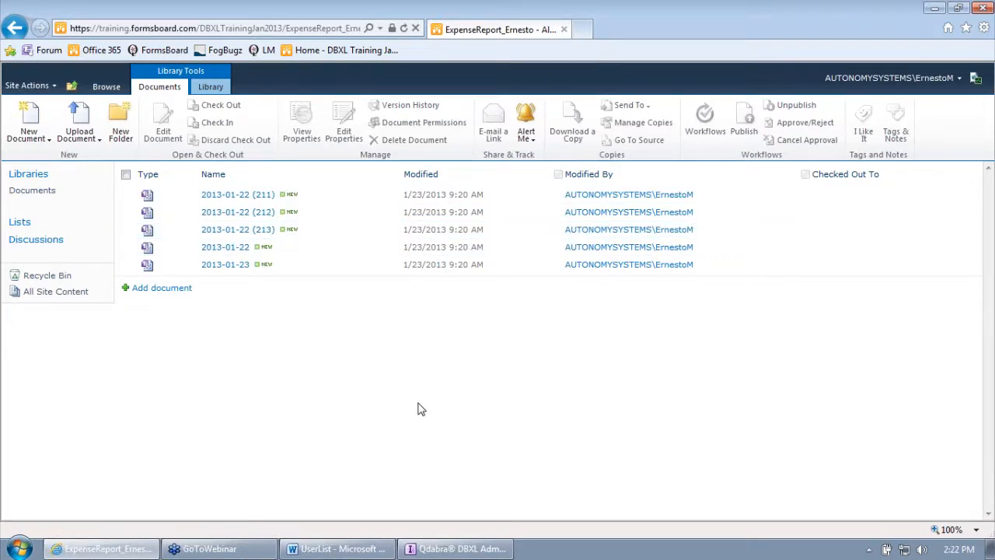
pyautogui.click(465, 546)
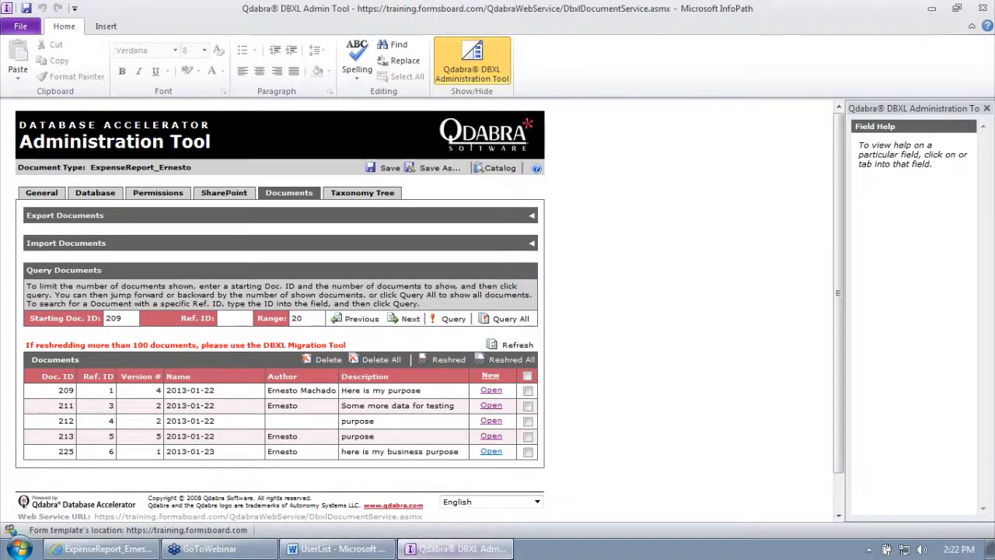
pyautogui.click(125, 547)
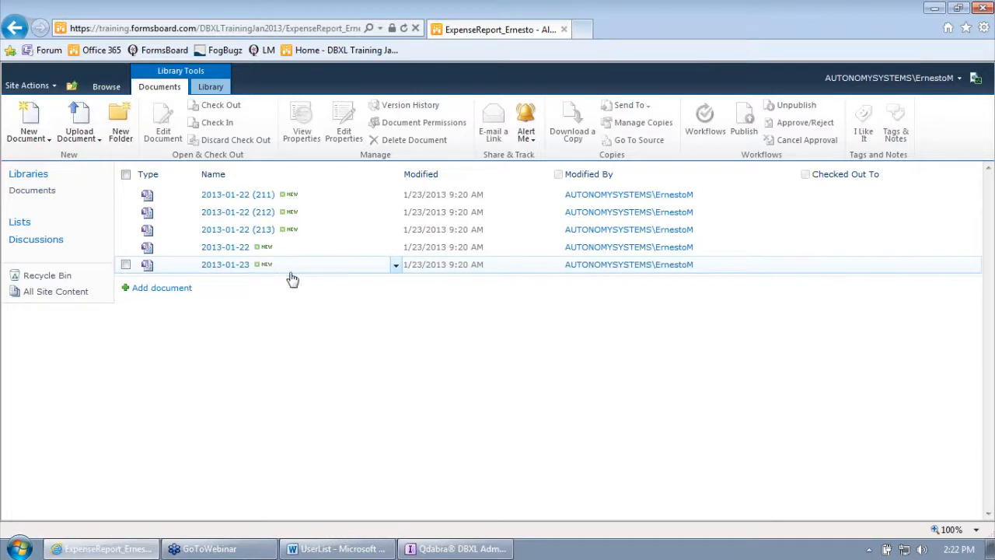
pyautogui.click(449, 549)
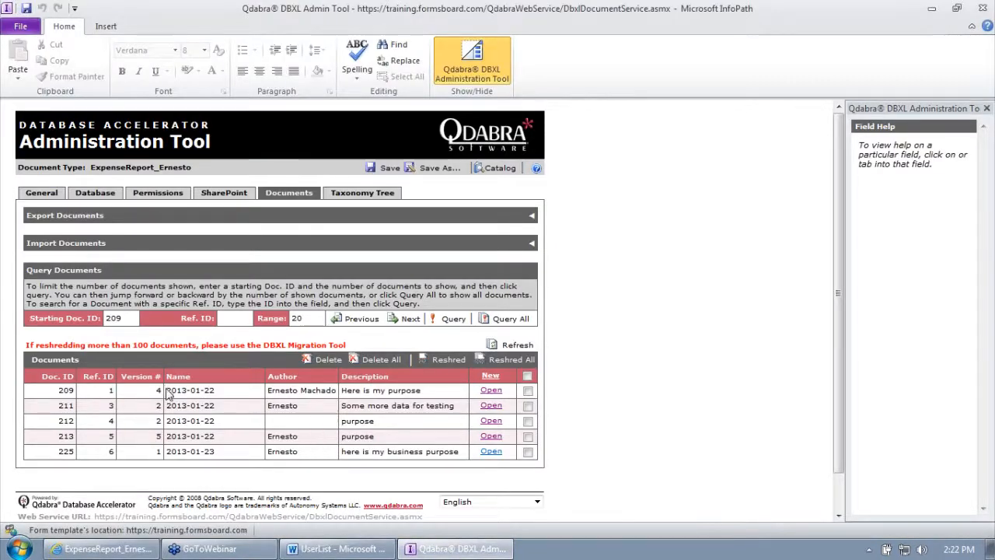
pyautogui.moveTo(166, 391); pyautogui.dragTo(234, 395)
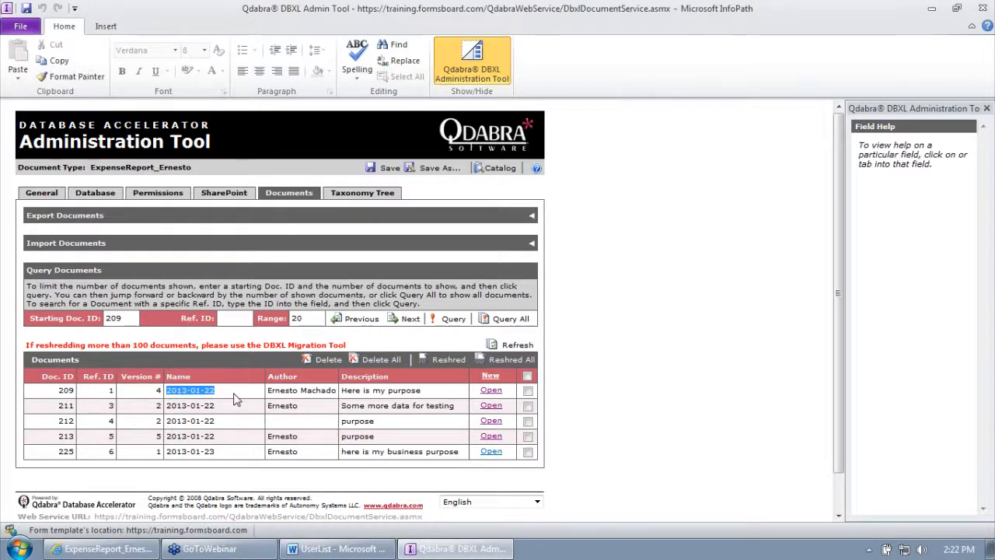
# Step: Save the document type's attached form template to the Desktop as Lab 2 - ExpenseReport
pyautogui.click(43, 193)
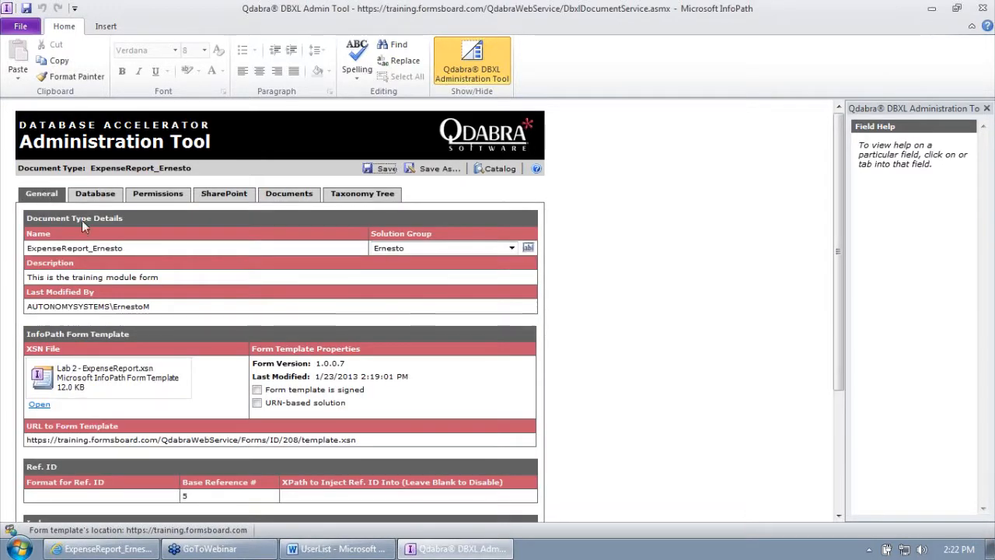
pyautogui.rightClick(99, 372)
pyautogui.press('Escape')
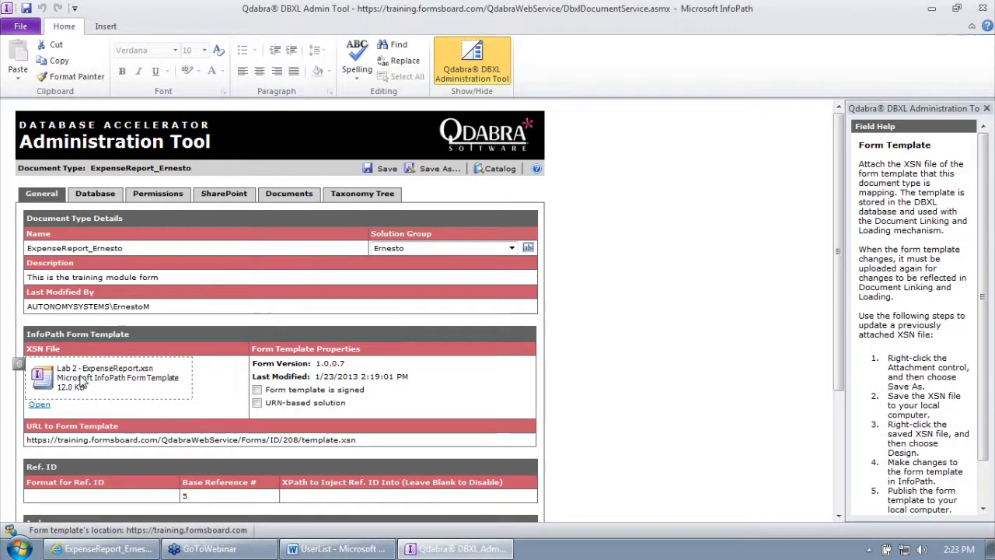
pyautogui.rightClick(78, 371)
pyautogui.click(128, 417)
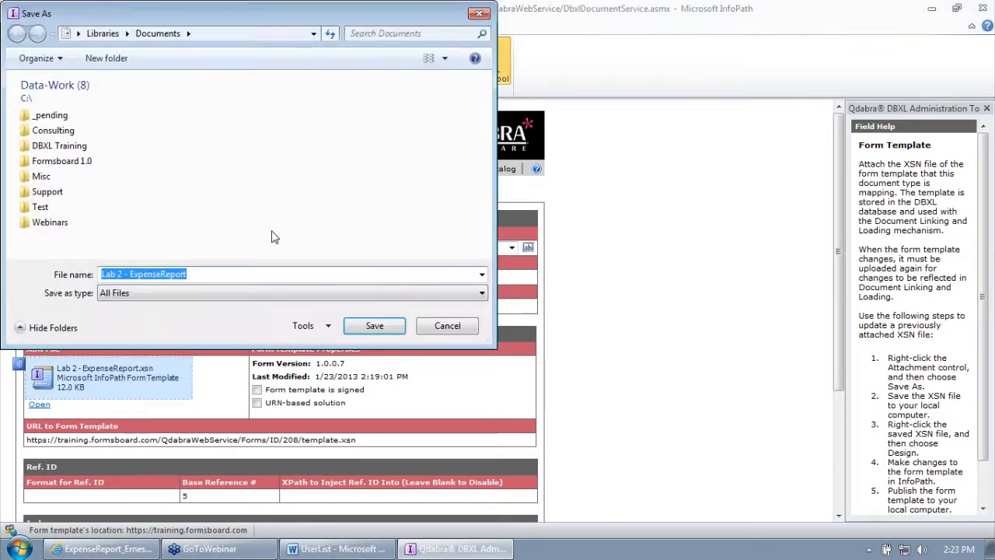
pyautogui.click(74, 32)
pyautogui.click(95, 48)
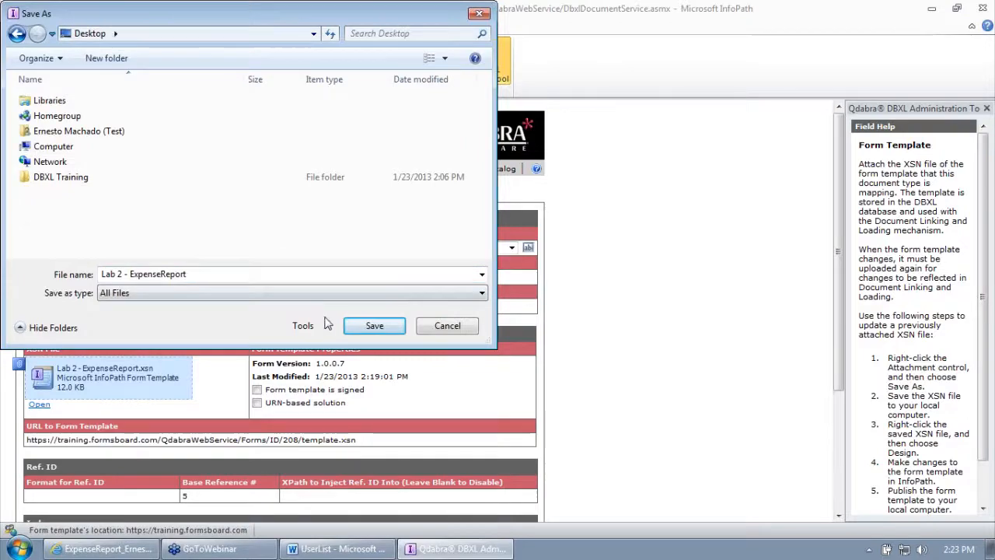
pyautogui.click(374, 326)
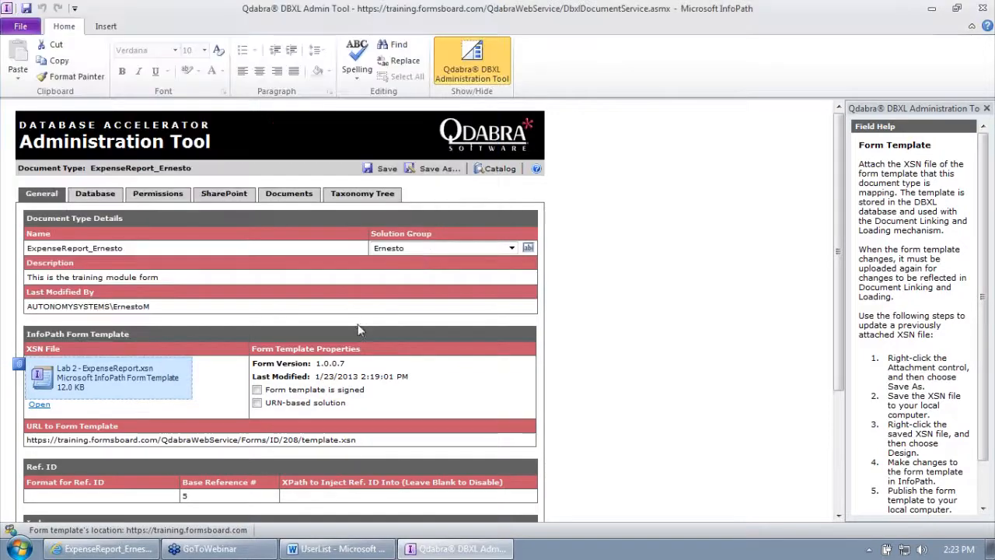
# Step: Open the Lab 2 - ExpenseReport template from the desktop for design in InfoPath, maximized with a wider field list
pyautogui.click(991, 553)
pyautogui.rightClick(28, 40)
pyautogui.click(66, 62)
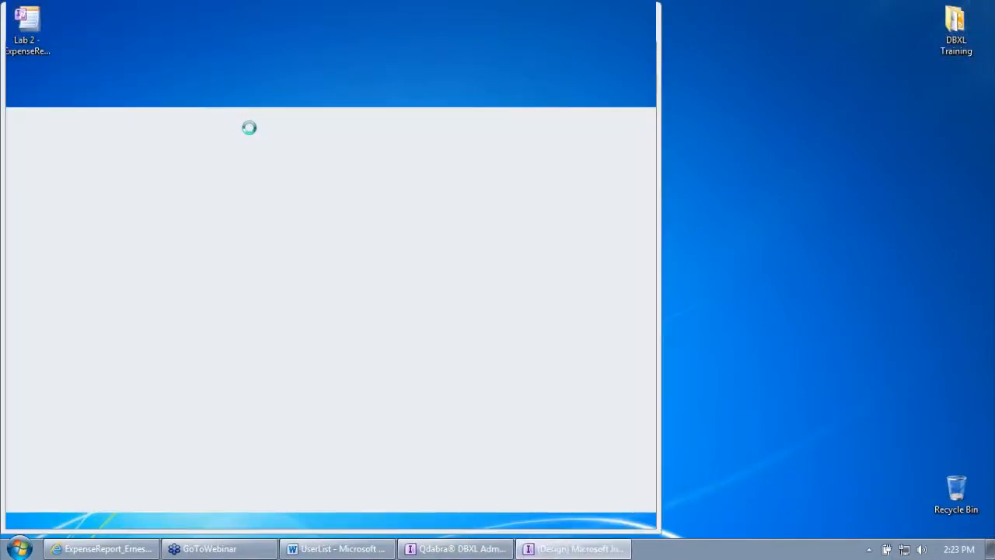
pyautogui.doubleClick(359, 19)
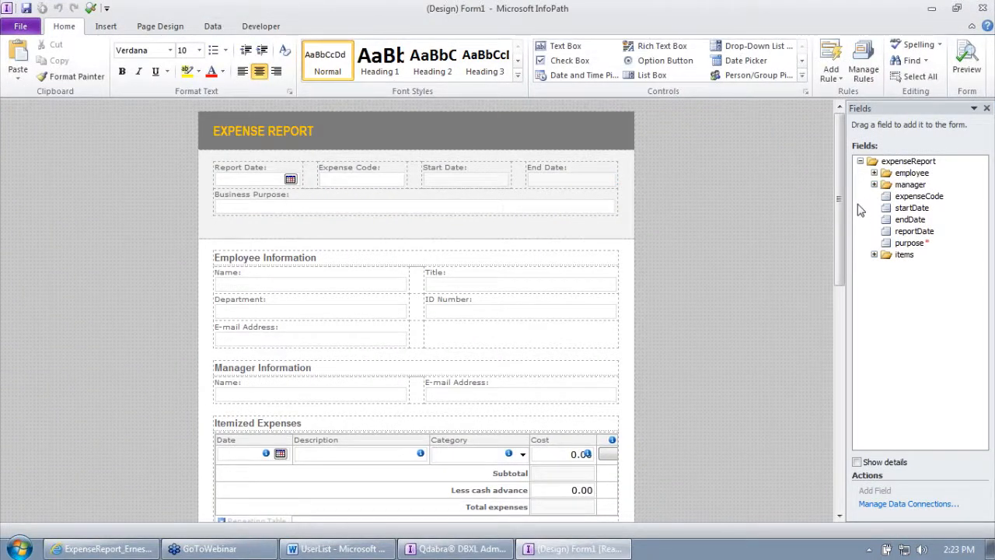
pyautogui.moveTo(844, 204); pyautogui.dragTo(692, 202)
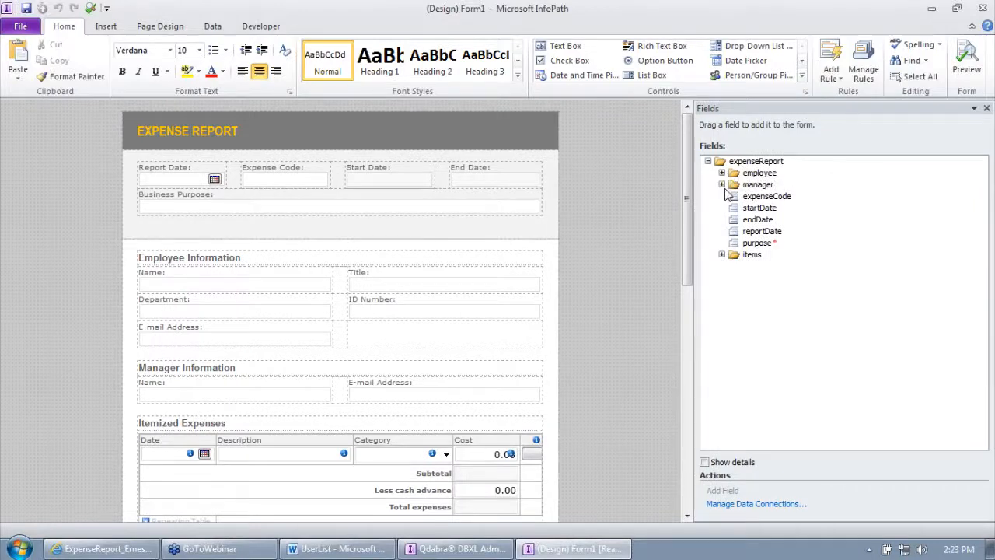
# Step: Add a text field named DBXL_Name to the expenseReport group
pyautogui.rightClick(745, 164)
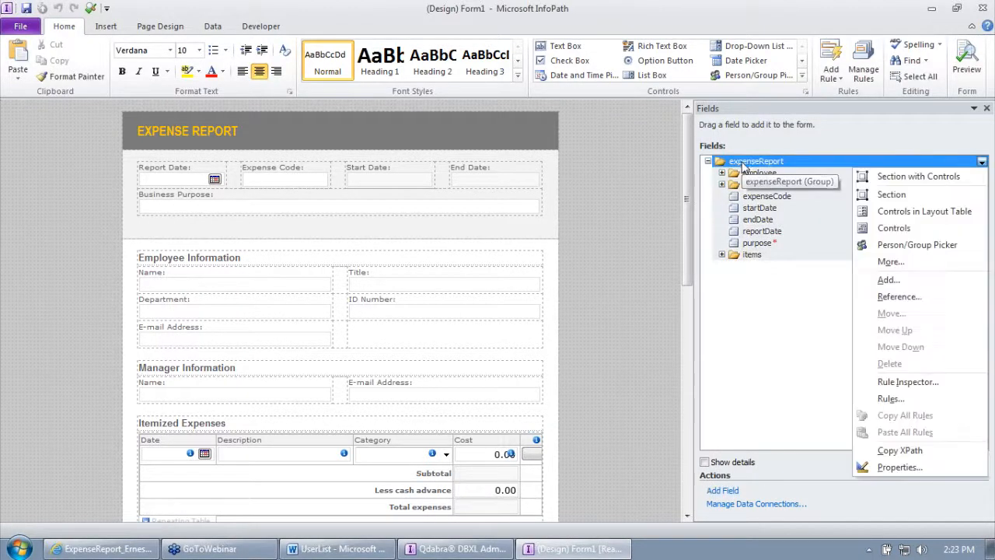
pyautogui.click(904, 280)
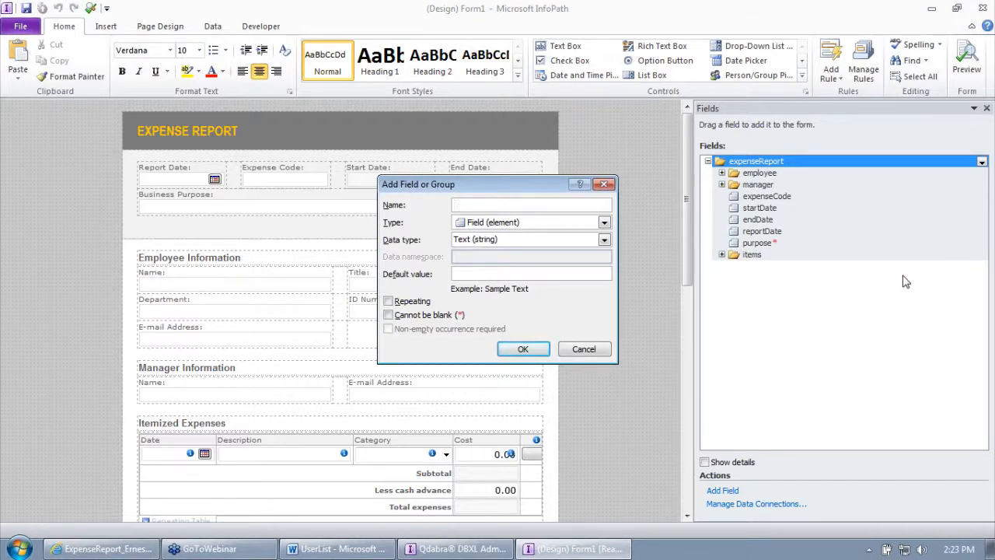
pyautogui.write('N')
pyautogui.write('DBX')
pyautogui.write('L_Name')
pyautogui.click(523, 349)
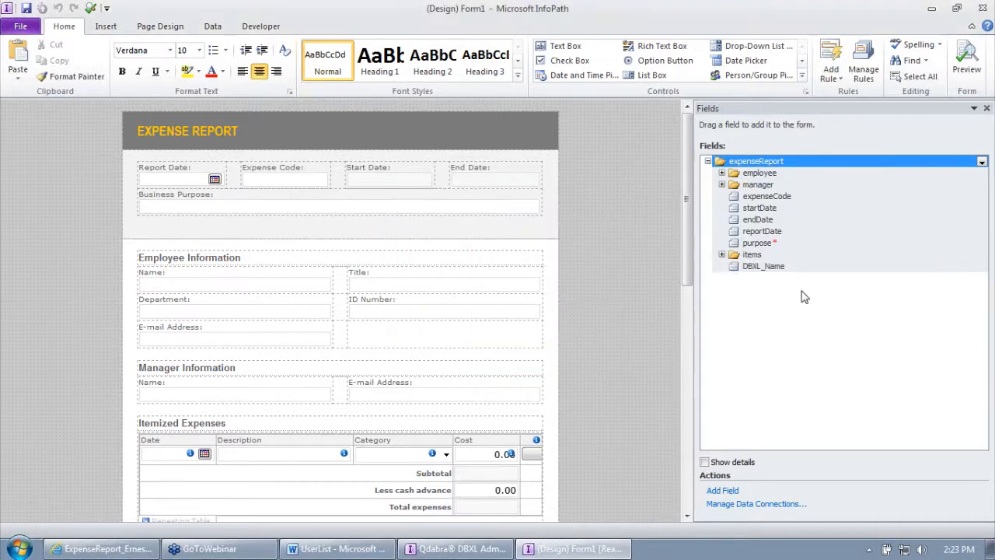
# Step: Try to build the default value formula concat(name," - ",now()) for the DBXL_Name field, using the employee's name field
pyautogui.click(766, 269)
pyautogui.doubleClick(767, 269)
pyautogui.click(597, 325)
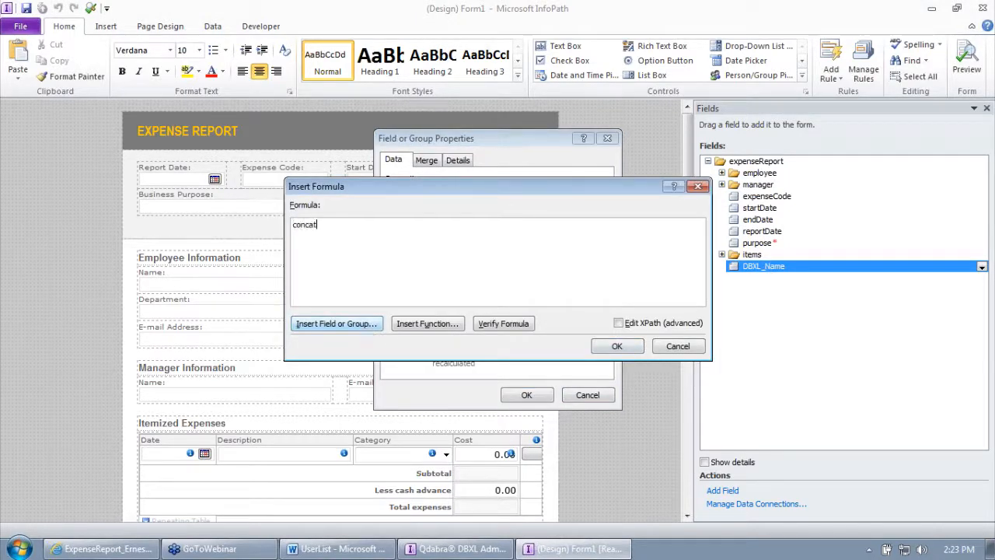
pyautogui.moveTo(536, 194); pyautogui.dragTo(493, 183)
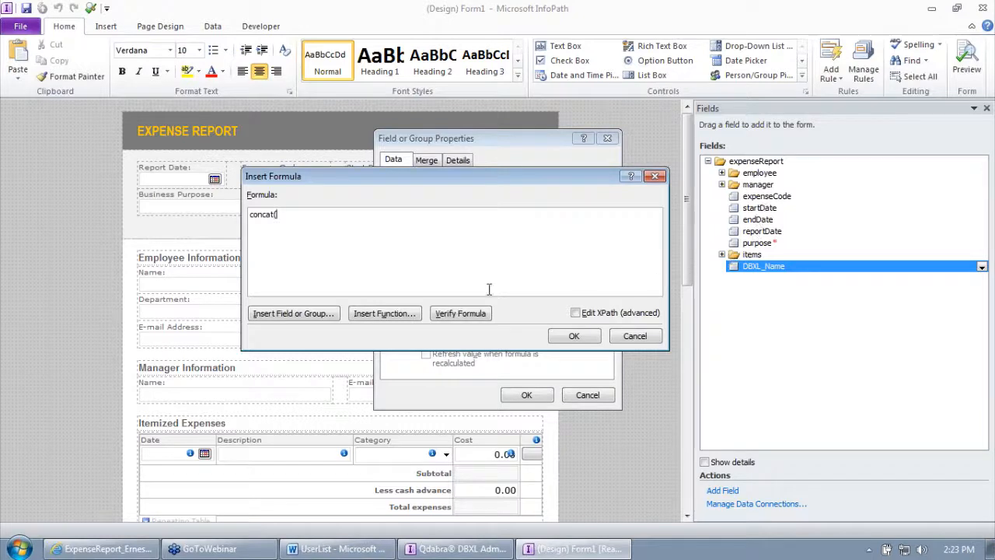
pyautogui.click(313, 314)
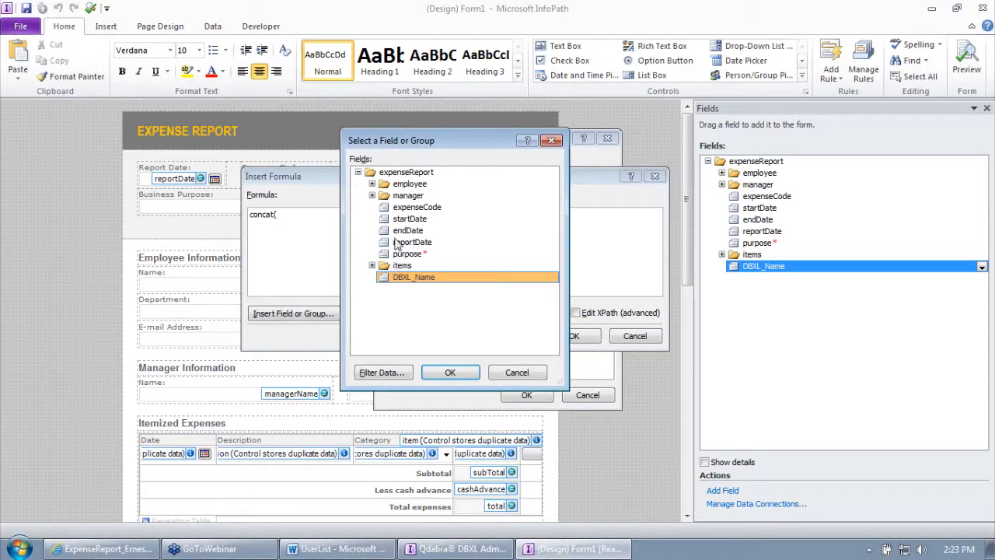
pyautogui.click(373, 184)
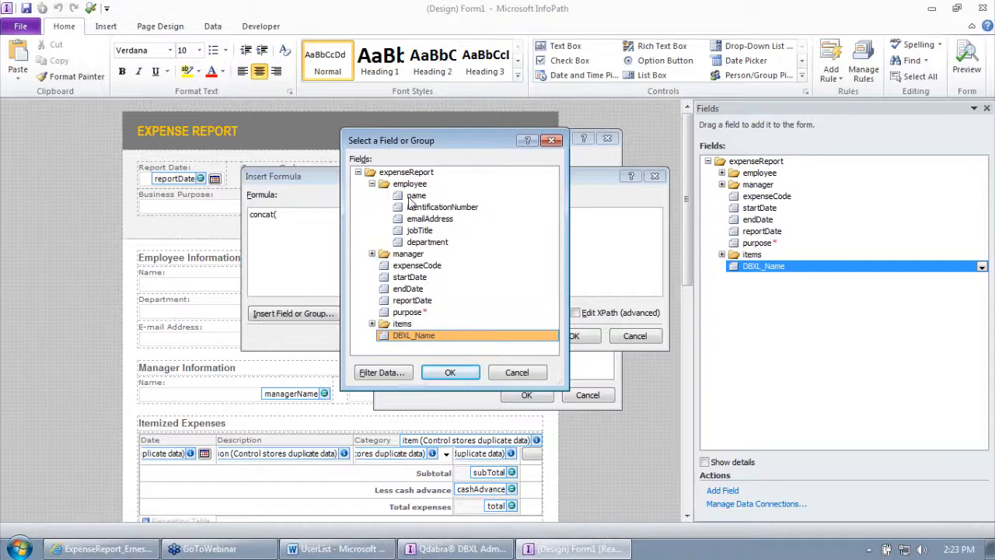
pyautogui.doubleClick(409, 197)
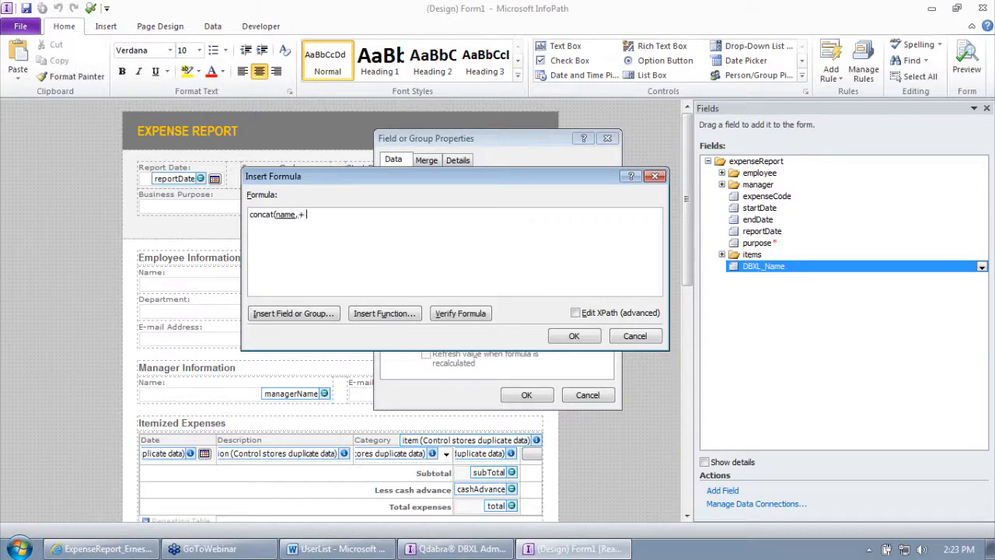
pyautogui.press('BackSpace')
pyautogui.write('" - ",now(')
# Step: Clear the formula drafted for the DBXL_Name field's default value and cancel the formula entry
pyautogui.moveTo(336, 214); pyautogui.dragTo(314, 211)
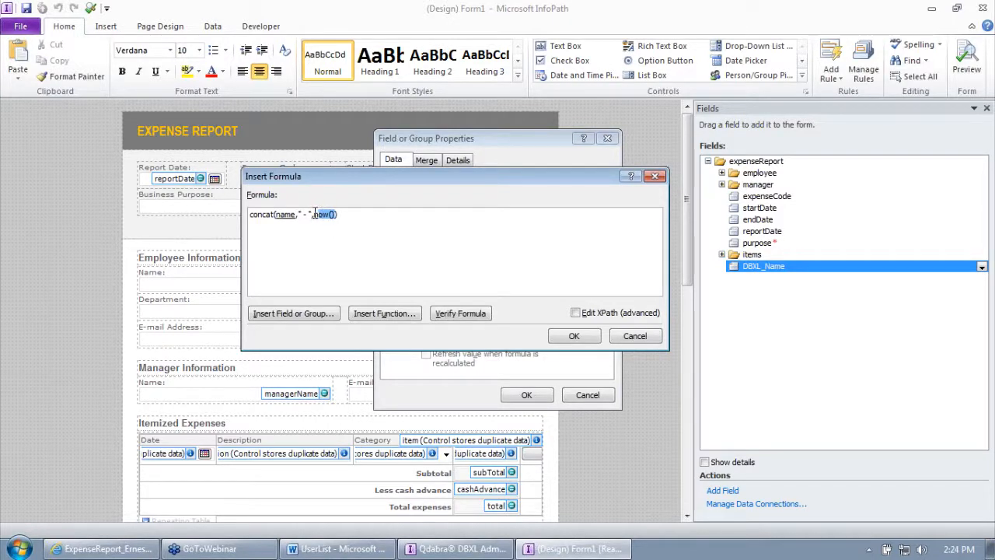
pyautogui.click(311, 214)
pyautogui.write(',')
pyautogui.moveTo(311, 215); pyautogui.dragTo(332, 215)
pyautogui.click(380, 225)
pyautogui.hotkey('ctrl', 'a')
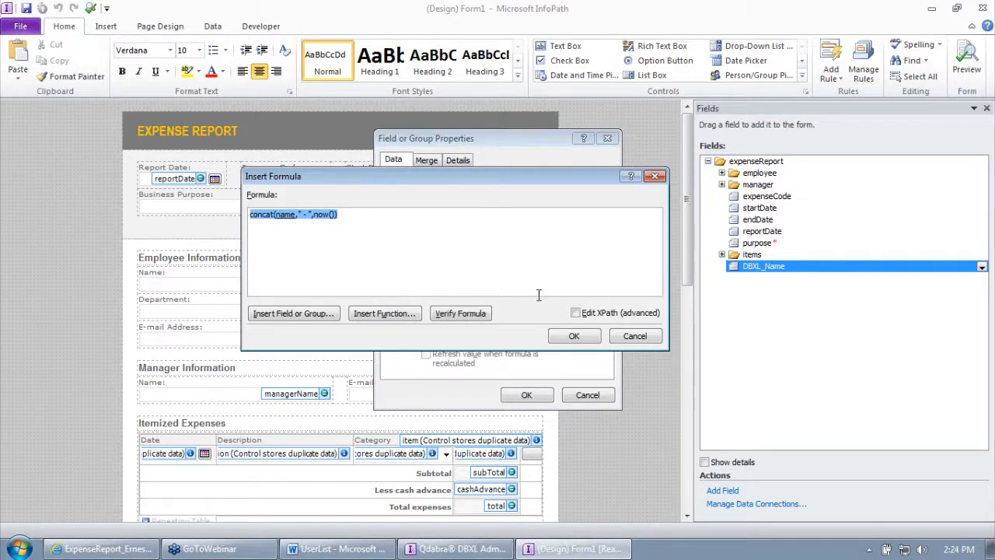
pyautogui.press('Delete')
pyautogui.click(644, 336)
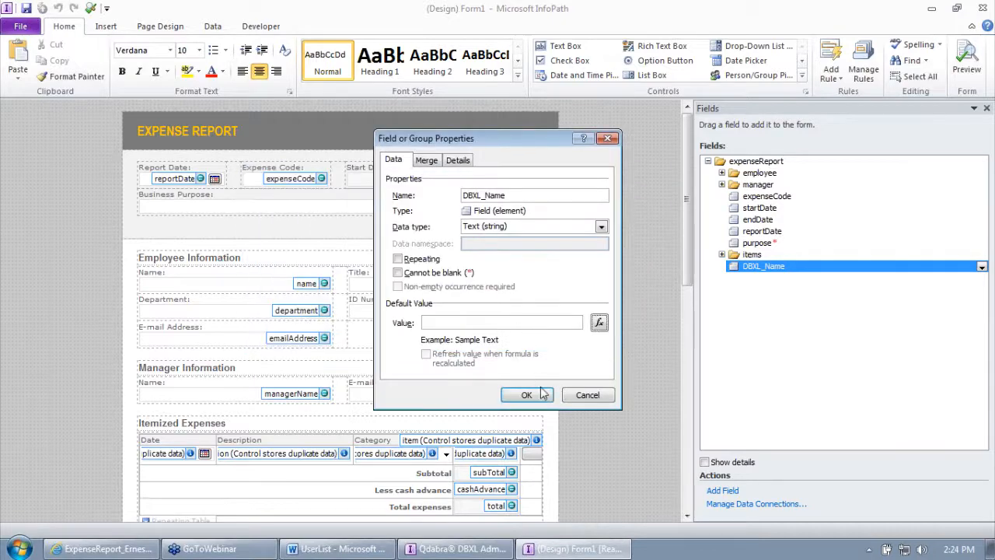
# Step: Dismiss the field properties and start a form load action rule that sets the DBXL_Name field's value
pyautogui.click(587, 395)
pyautogui.click(212, 25)
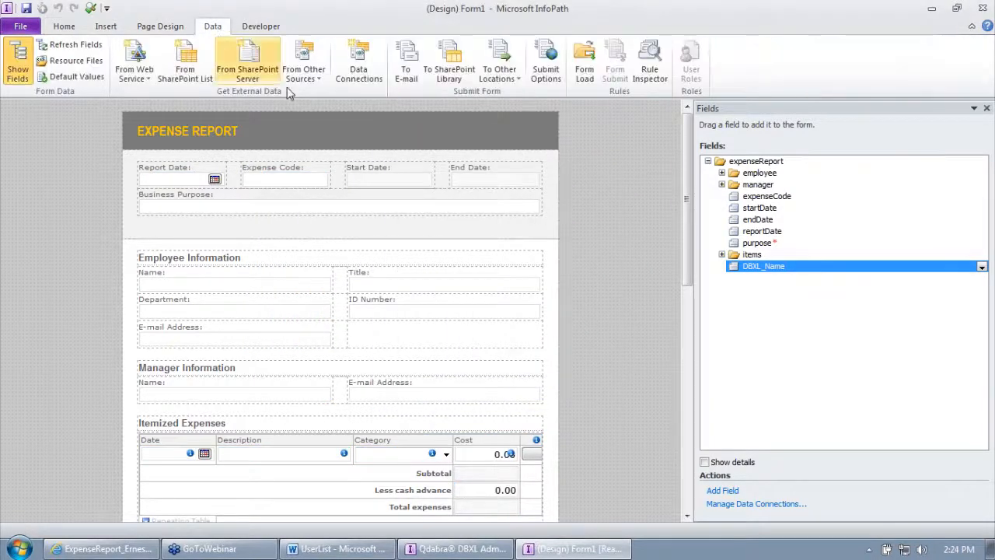
pyautogui.click(584, 68)
pyautogui.click(863, 230)
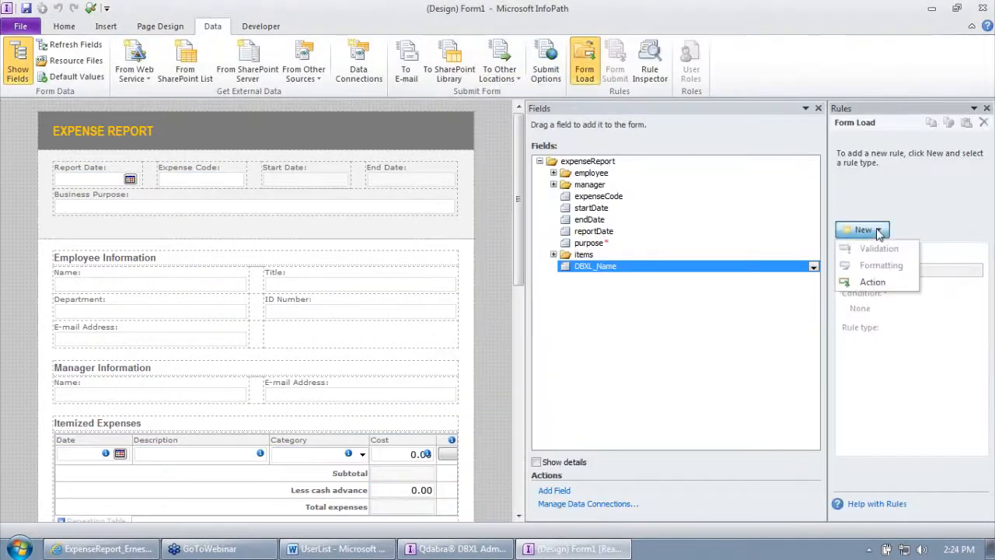
pyautogui.click(890, 282)
pyautogui.click(958, 367)
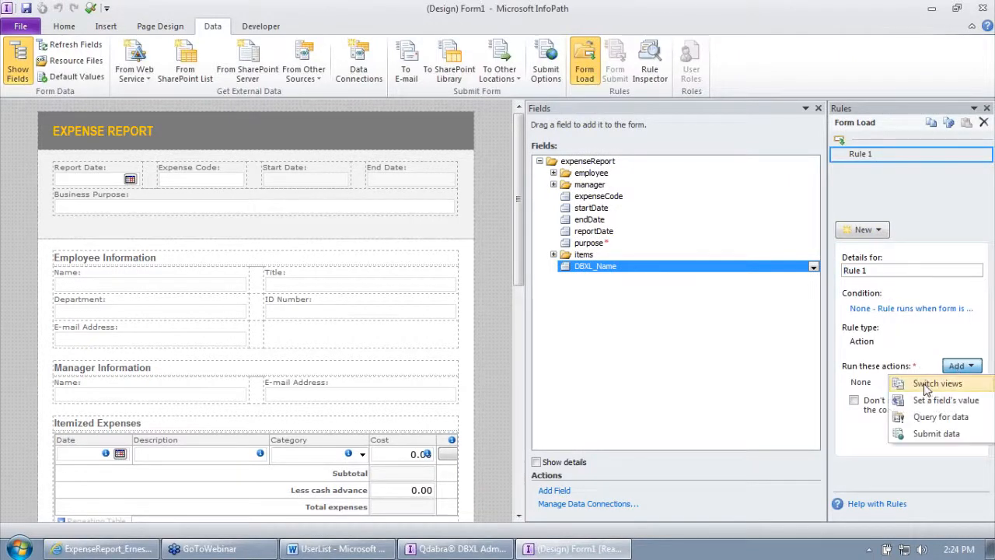
pyautogui.click(894, 402)
pyautogui.click(614, 241)
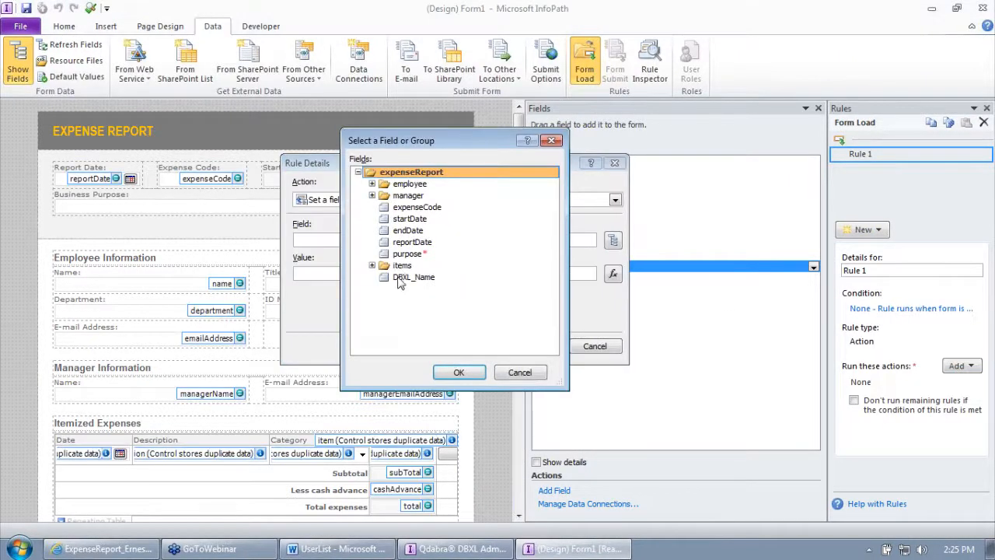
pyautogui.doubleClick(401, 278)
# Step: Try the formula concat(name, " - ", now()) as the rule's value, inserting the name field from the employee group
pyautogui.click(613, 274)
pyautogui.write('concat(name, " - ", now())')
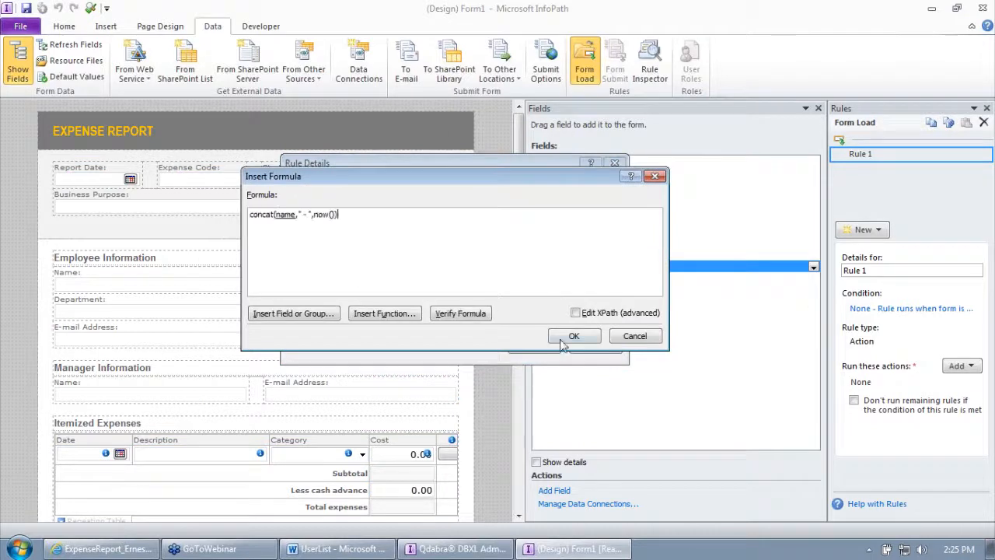
pyautogui.click(567, 339)
pyautogui.click(625, 302)
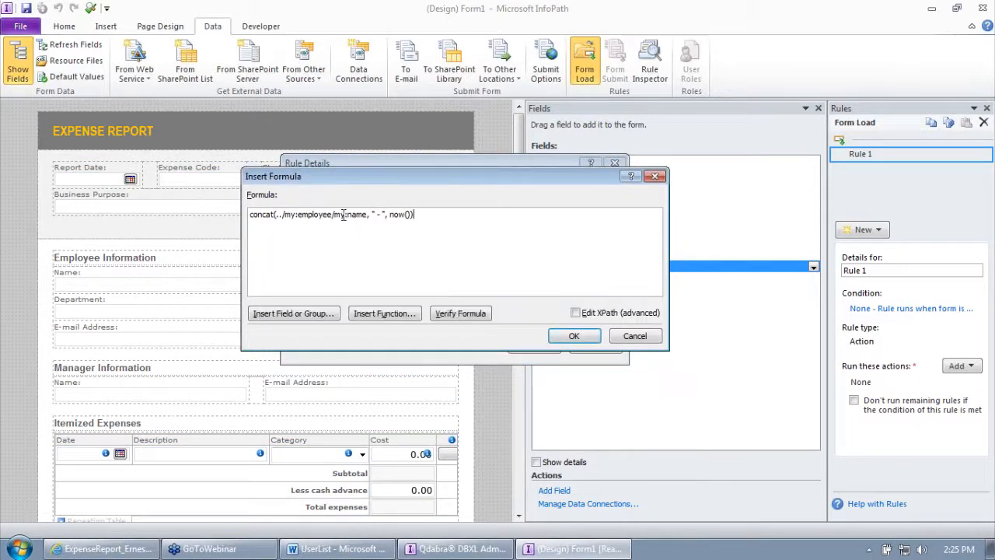
pyautogui.moveTo(367, 215); pyautogui.dragTo(281, 215)
pyautogui.press('Delete')
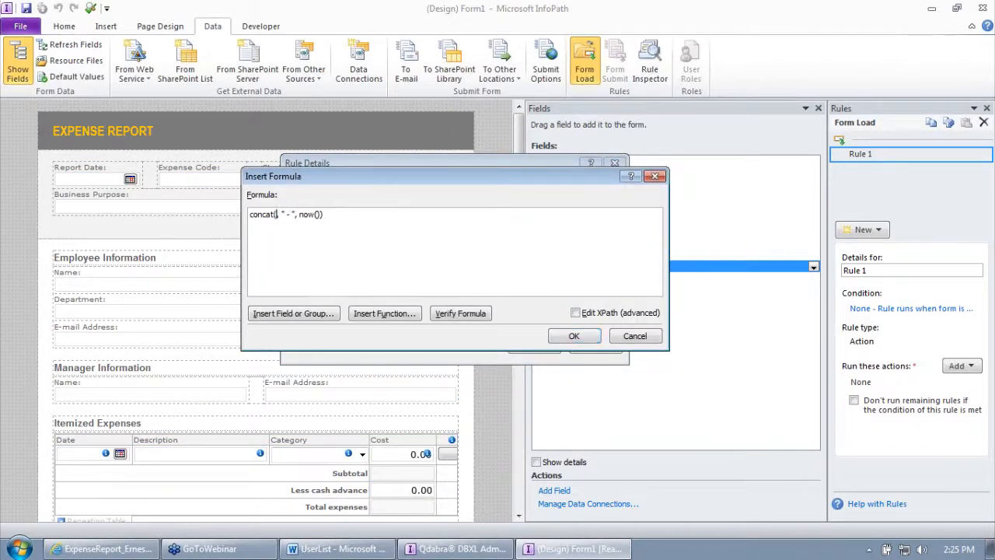
pyautogui.click(322, 313)
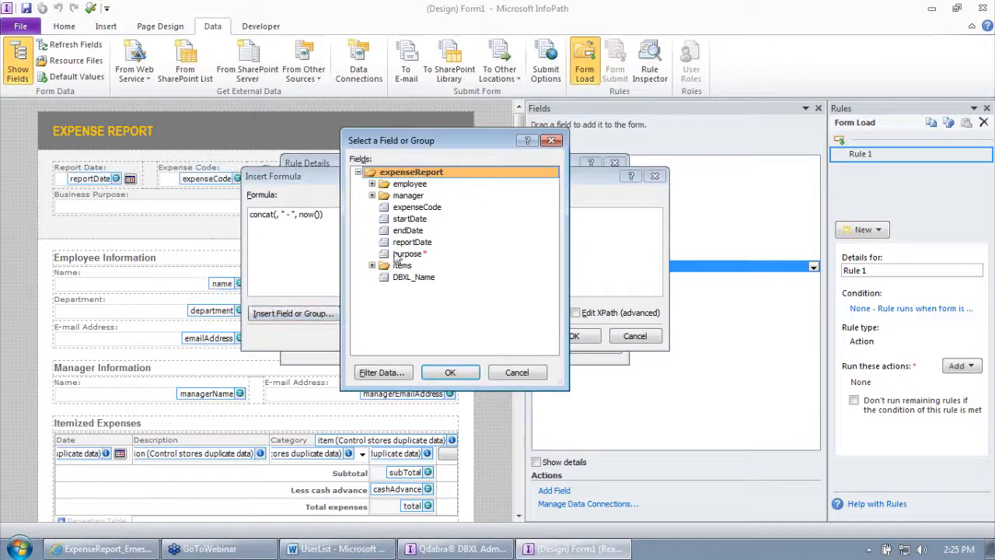
pyautogui.click(371, 183)
pyautogui.click(420, 196)
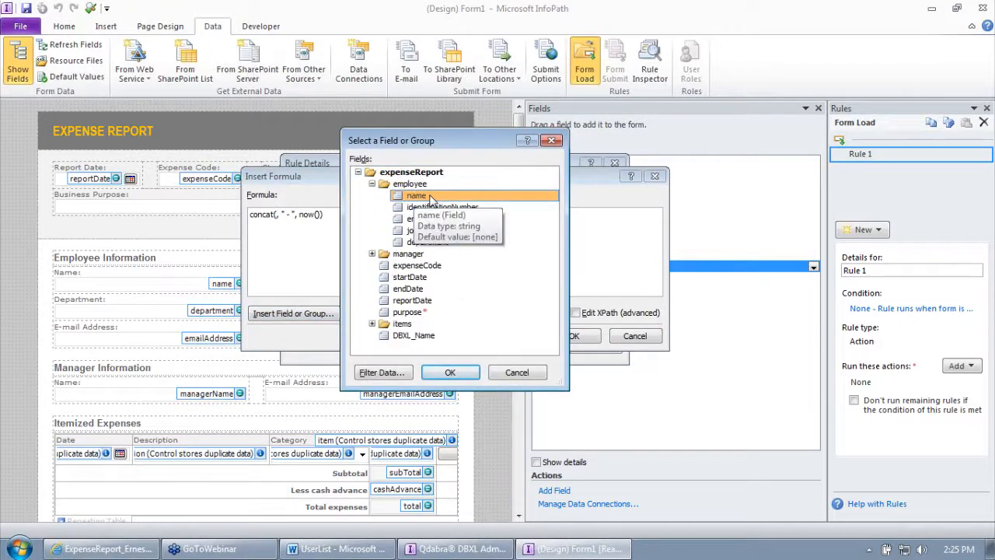
pyautogui.doubleClick(431, 200)
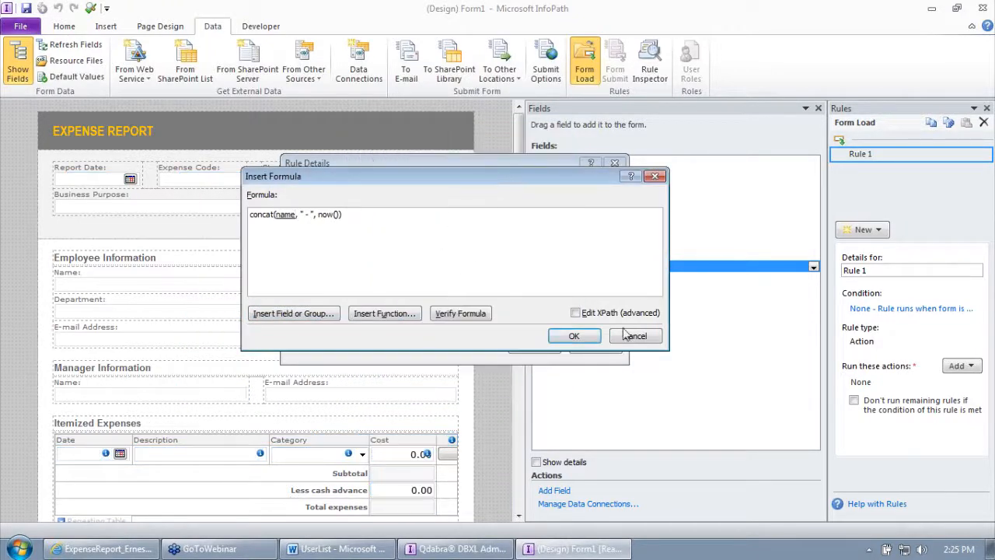
# Step: Show the formula as XPath, cut it, and cancel the form load rule's set-value action
pyautogui.click(575, 312)
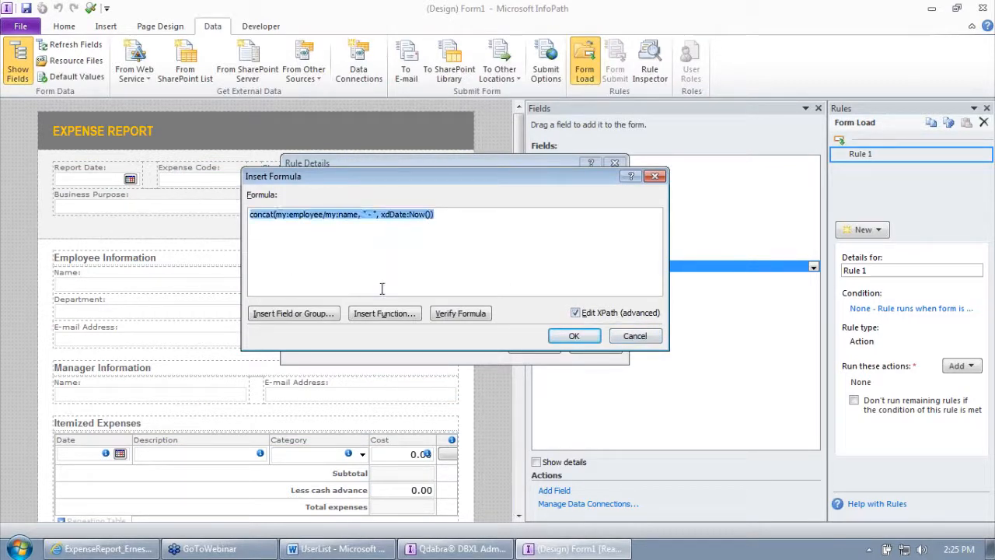
pyautogui.press('Delete')
pyautogui.click(636, 336)
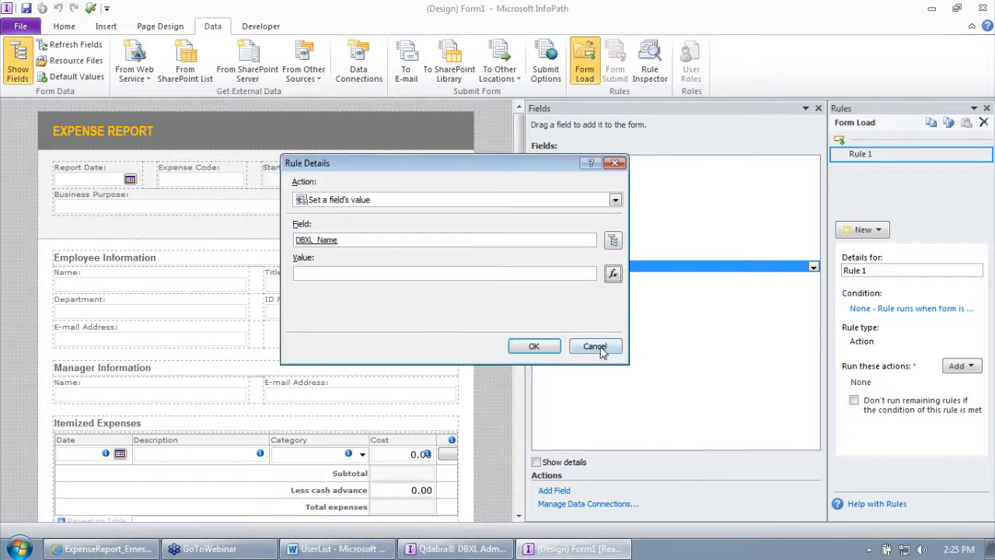
pyautogui.click(595, 347)
# Step: Delete the empty Rule 1 from the form load rules
pyautogui.scroll(-10, 112, 458)
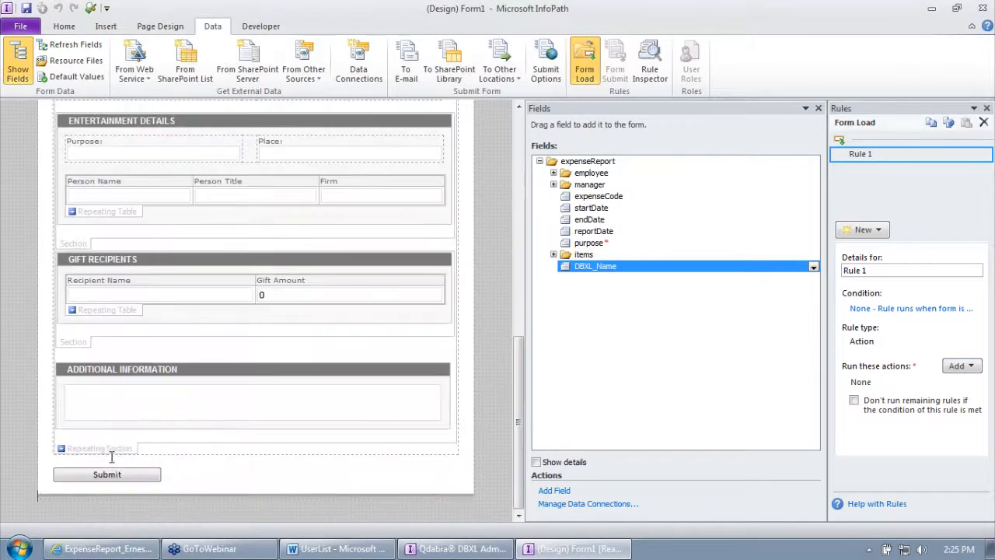
pyautogui.click(109, 474)
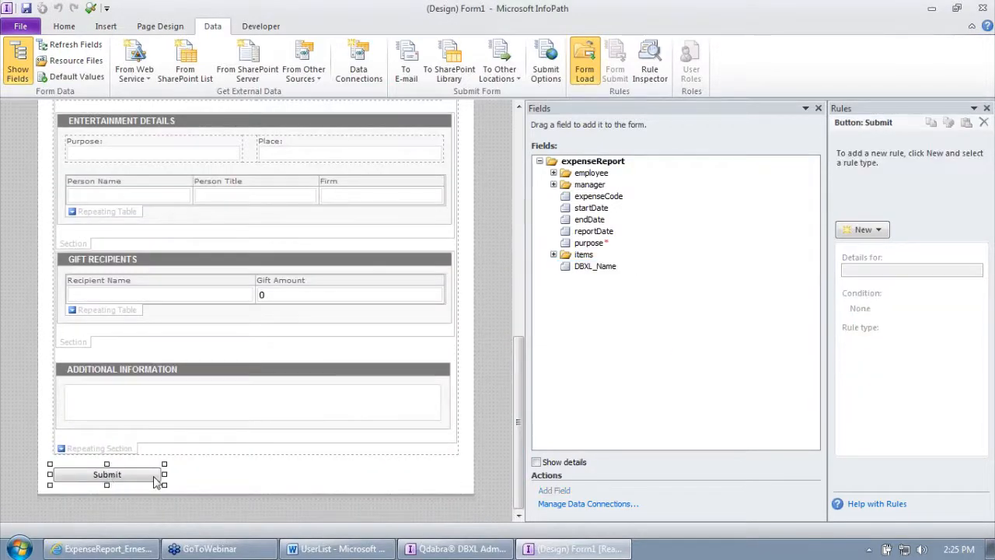
pyautogui.click(595, 84)
pyautogui.rightClick(883, 160)
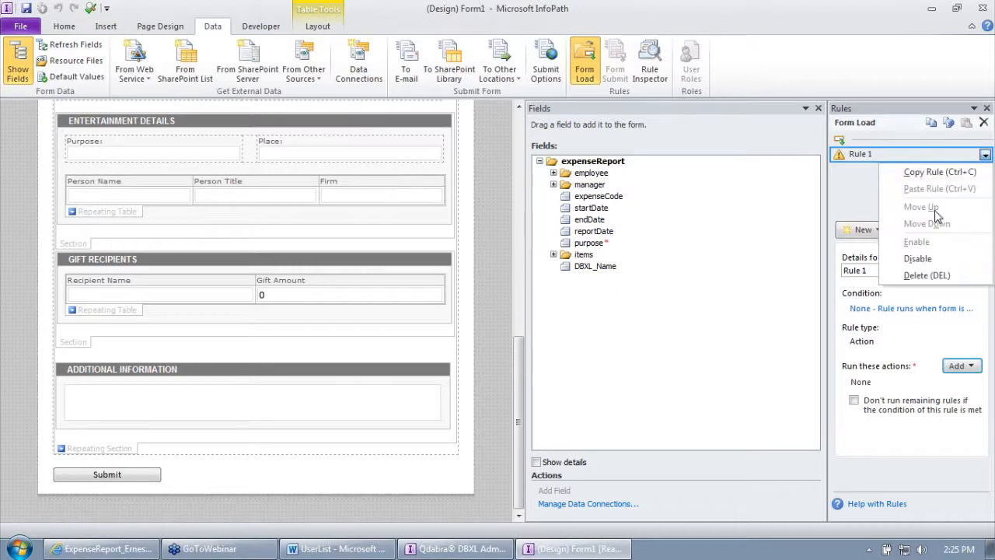
pyautogui.click(929, 276)
pyautogui.click(479, 312)
# Step: Set the Submit button's action to Rules and its label to Submit
pyautogui.click(109, 476)
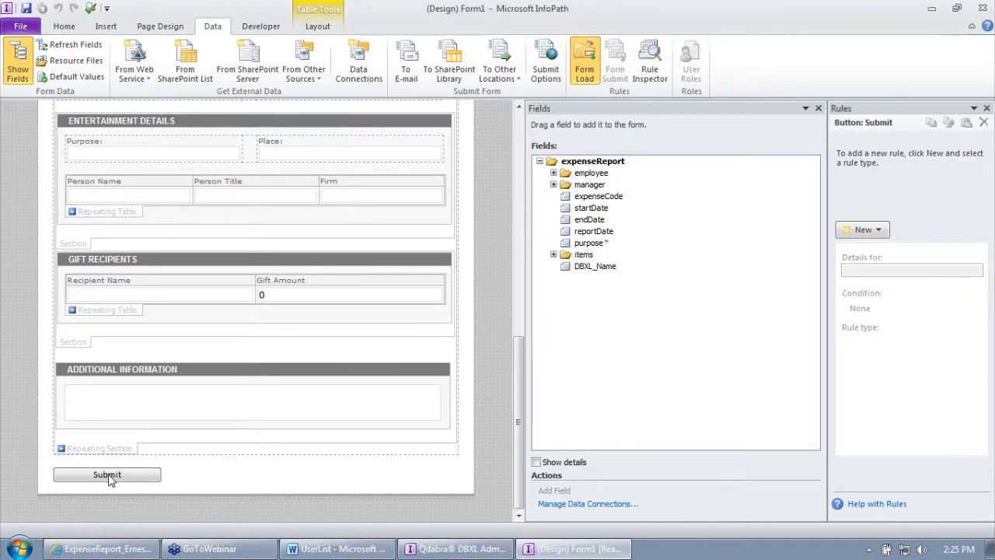
pyautogui.click(863, 229)
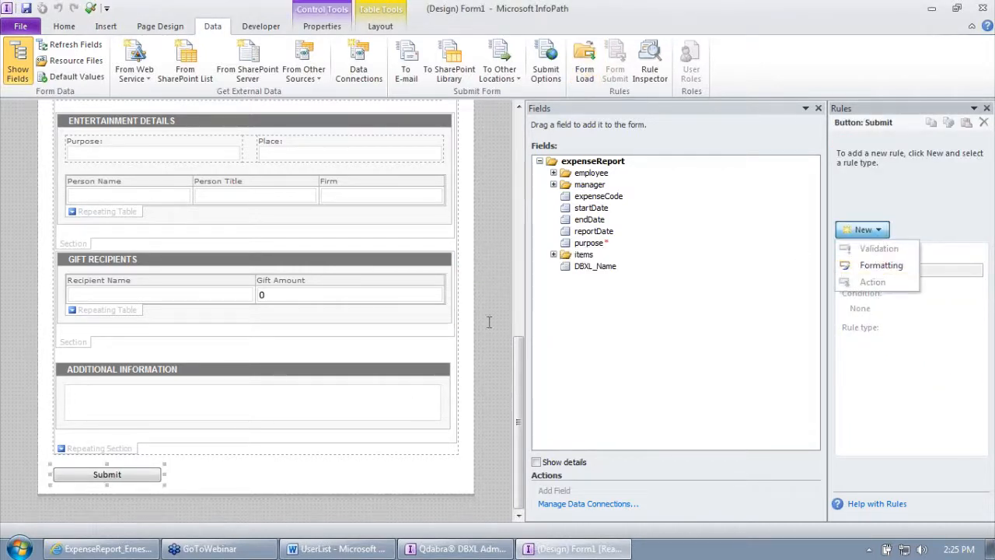
pyautogui.rightClick(126, 471)
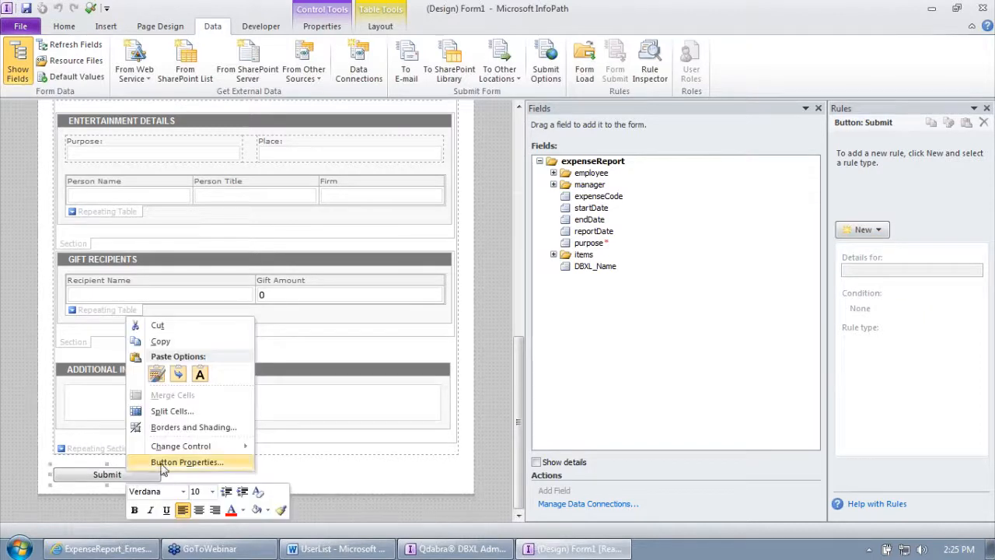
pyautogui.click(162, 465)
pyautogui.click(395, 225)
pyautogui.click(367, 246)
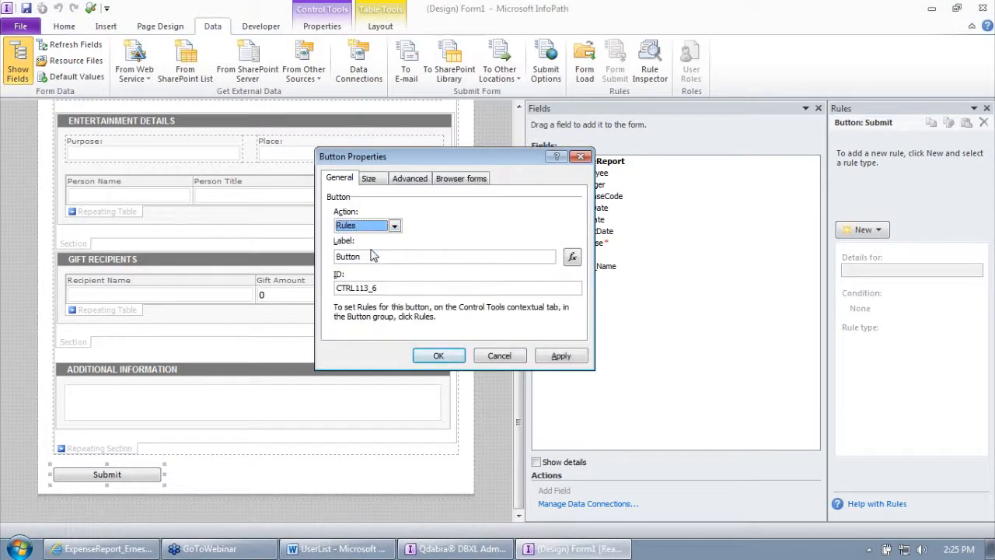
pyautogui.press('Tab')
pyautogui.write('Submit')
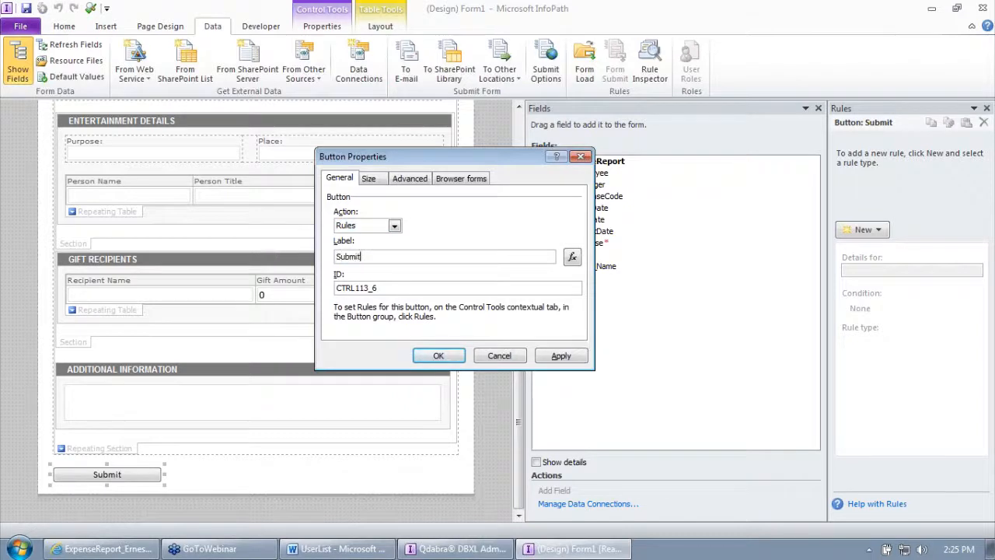
pyautogui.press('Return')
# Step: Add an action rule to the Submit button that sets DBXL_Name to concat(my:employee/my:name, " - ", xdDate:Now())
pyautogui.click(878, 230)
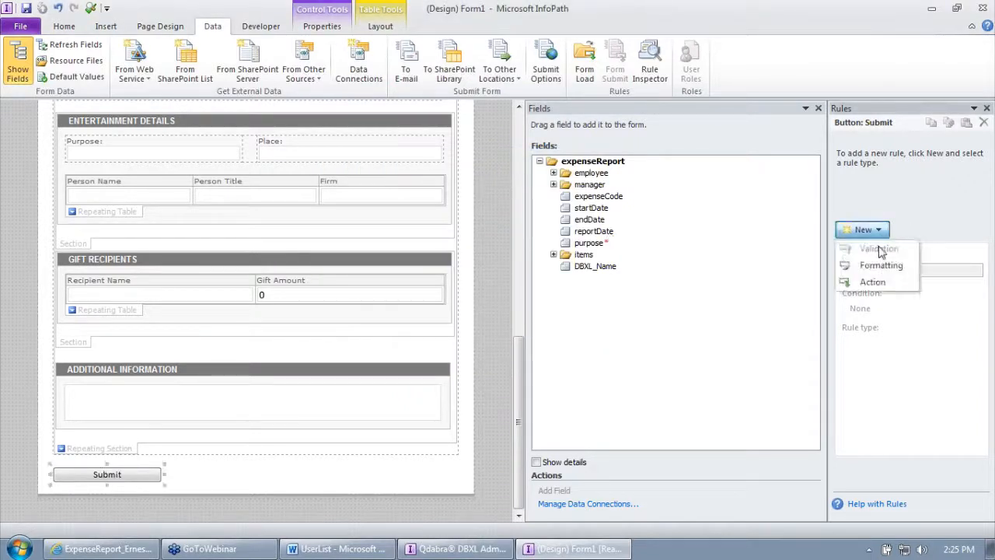
pyautogui.click(850, 282)
pyautogui.click(974, 368)
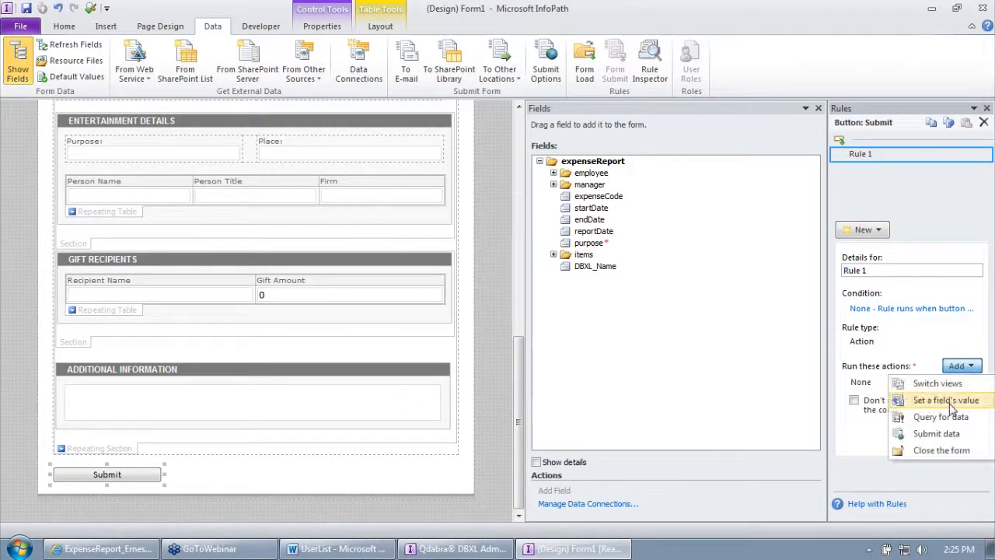
pyautogui.click(945, 399)
pyautogui.click(614, 241)
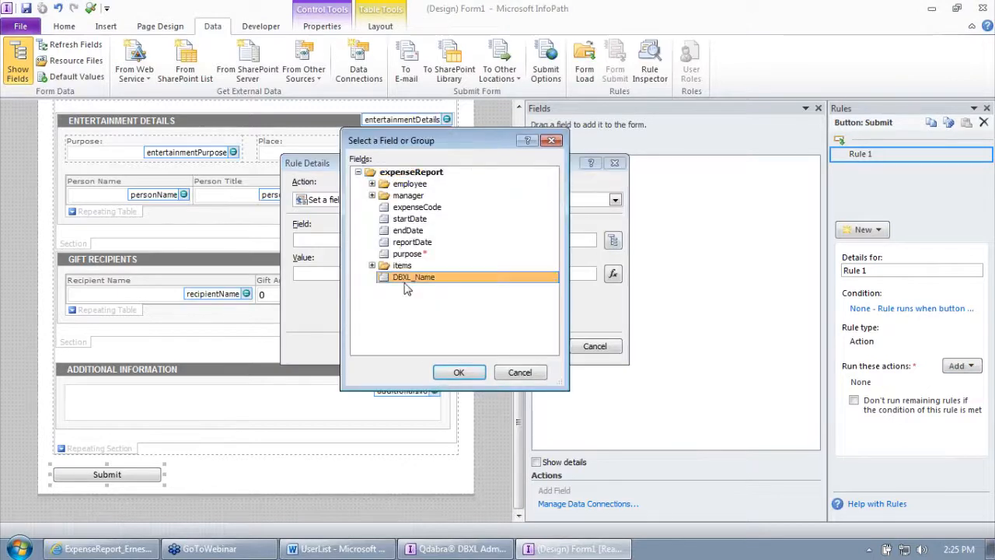
pyautogui.doubleClick(412, 277)
pyautogui.click(613, 273)
pyautogui.write('concat(my:employee/my:name, " - ", xdDate:Now())')
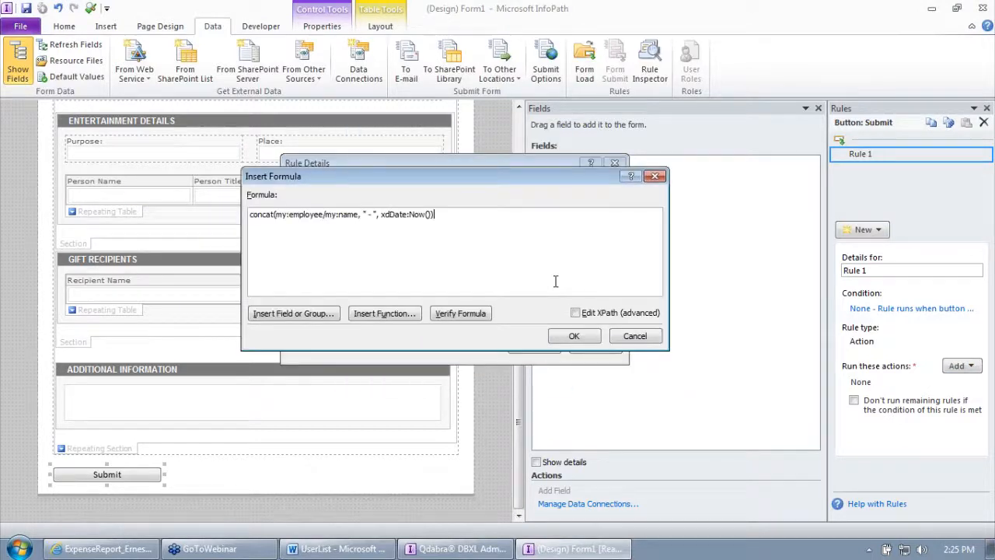
pyautogui.click(573, 339)
pyautogui.click(544, 347)
# Step: Add two more actions to the Submit button's rule: submit data through the DbxlSubmit connection and close the form
pyautogui.click(959, 365)
pyautogui.click(937, 433)
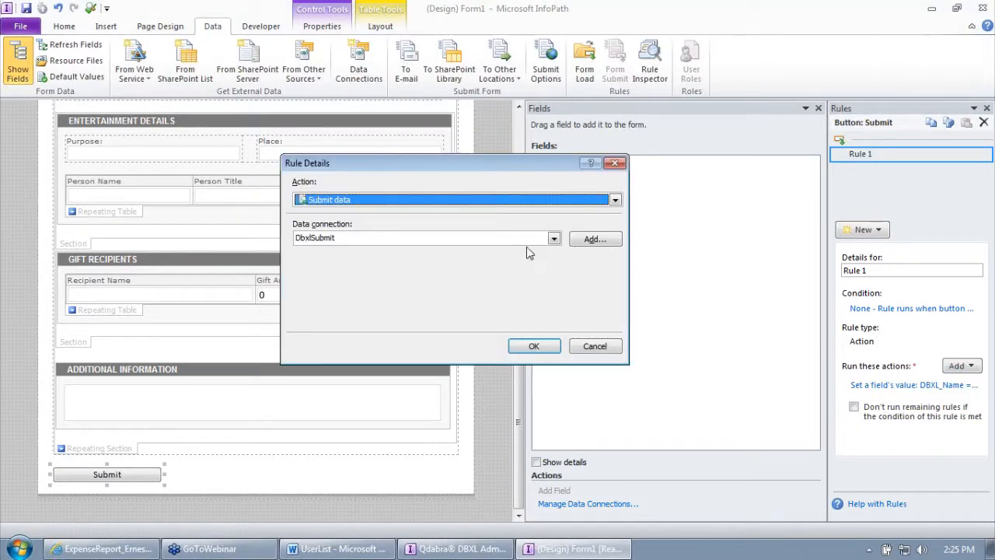
pyautogui.click(534, 345)
pyautogui.click(960, 366)
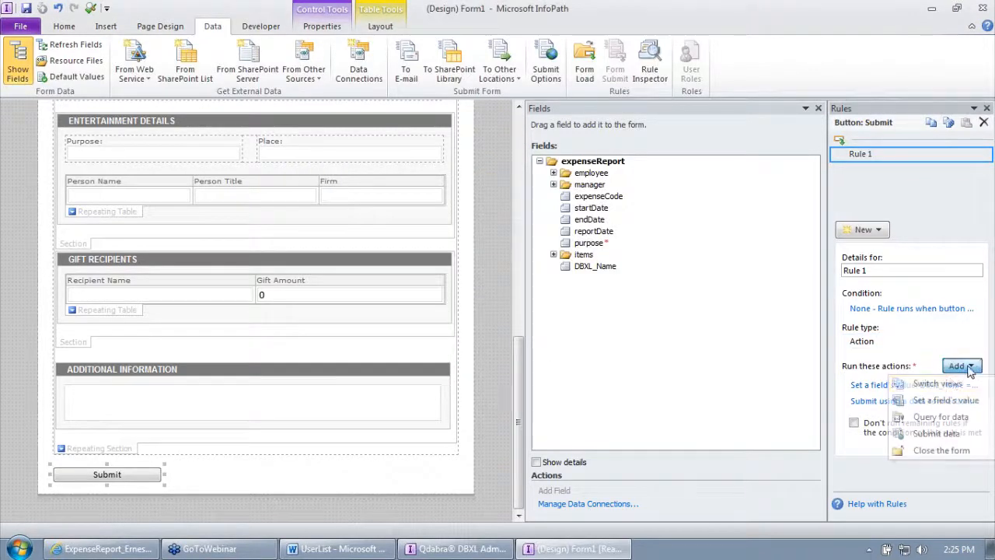
pyautogui.click(944, 448)
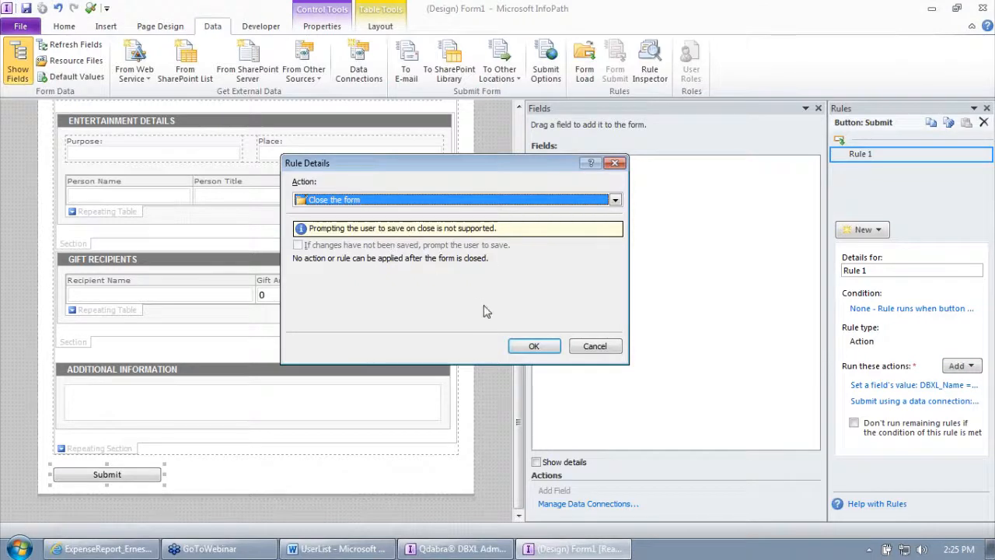
pyautogui.click(533, 346)
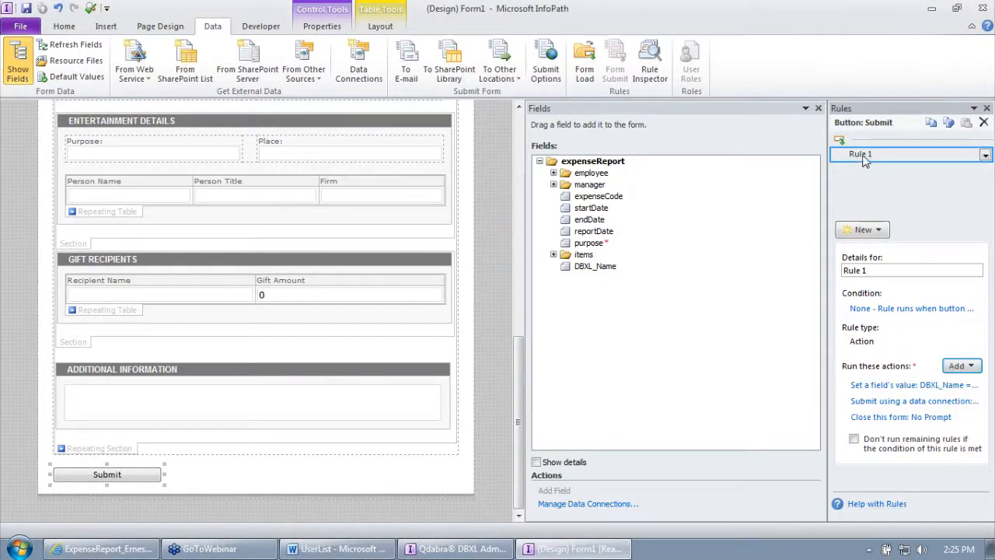
# Step: Delete the DBXL_Name action from Rule 1 and add a second action rule to the Submit button
pyautogui.click(975, 385)
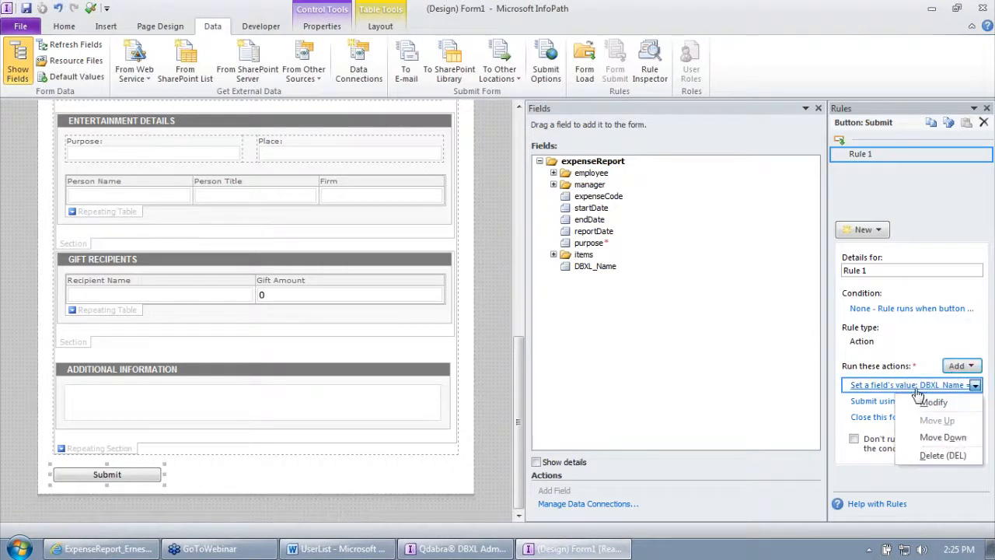
pyautogui.click(943, 456)
pyautogui.click(864, 231)
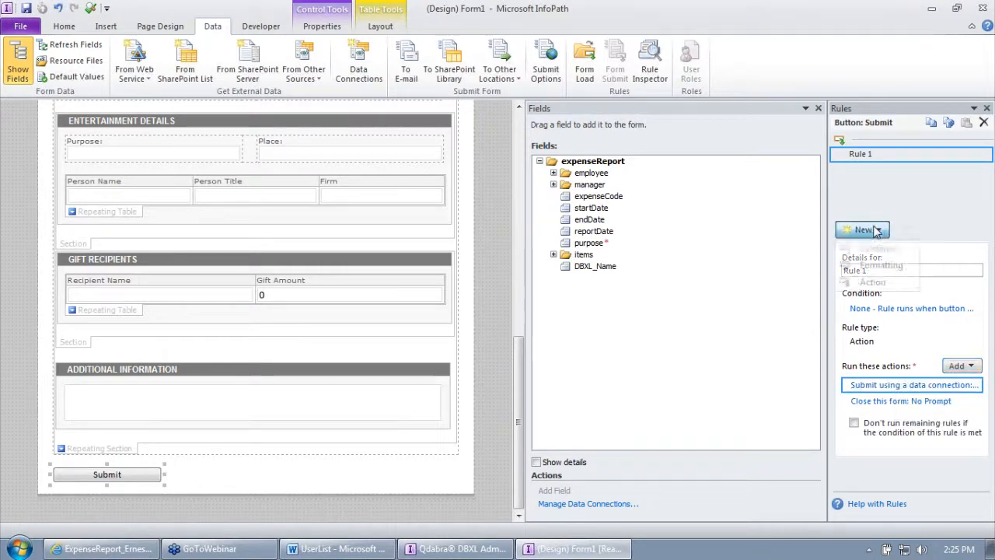
pyautogui.click(877, 284)
# Step: Make Rule 2 set DBXL_Name to concat(my:employee/my:name, " - ", xdDate:Now()) and move it above Rule 1
pyautogui.click(959, 366)
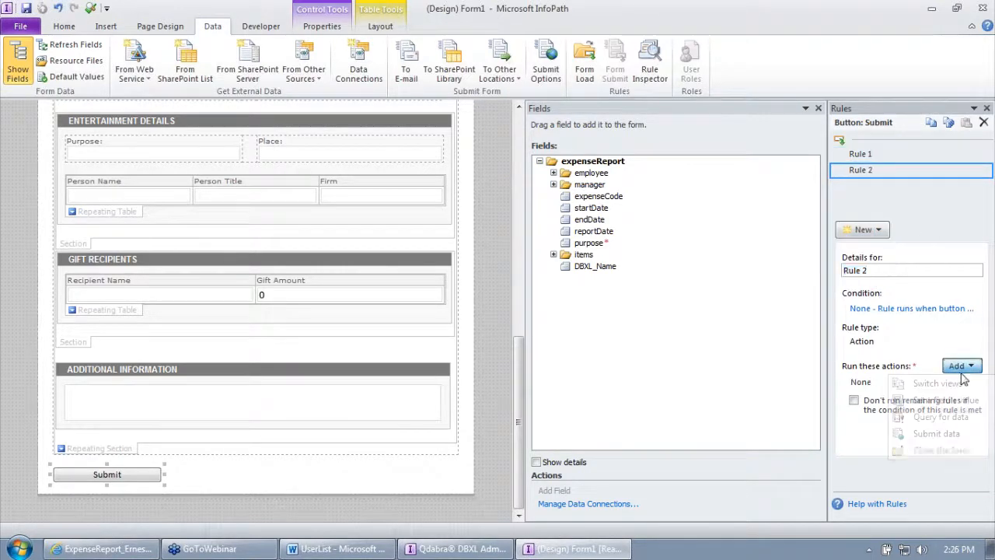
pyautogui.click(951, 400)
pyautogui.click(613, 240)
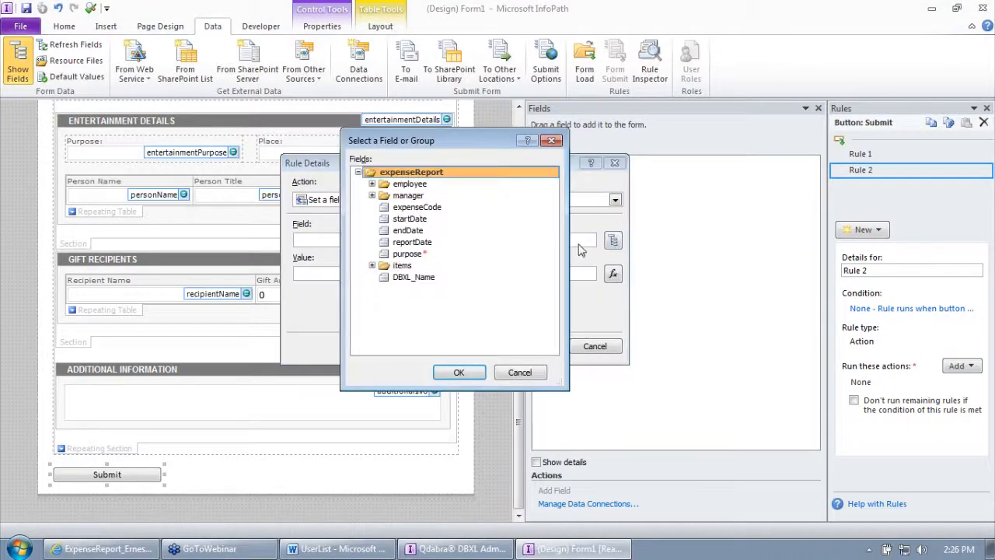
pyautogui.doubleClick(413, 277)
pyautogui.click(613, 273)
pyautogui.write('concat(my:employee/my:name, " - ", xdDate:Now())')
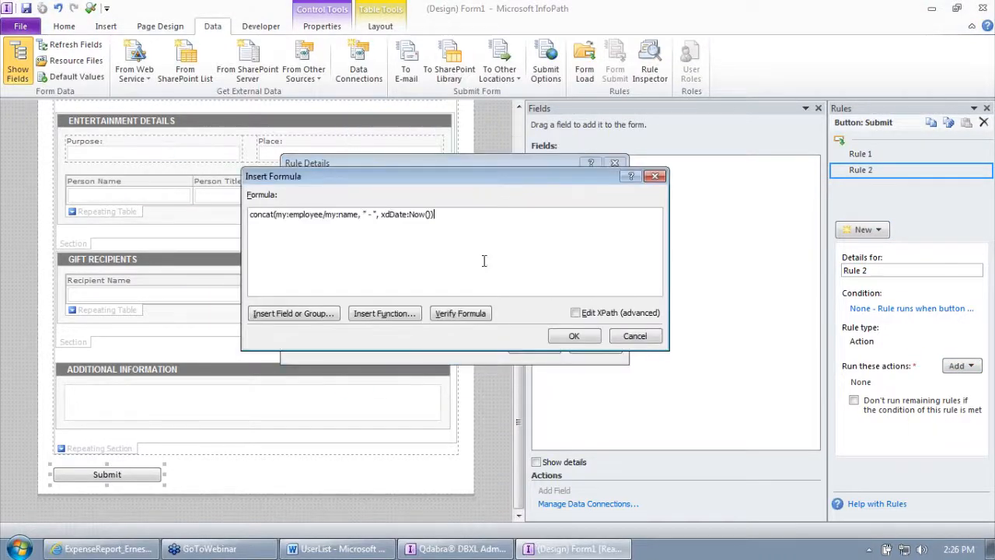
pyautogui.click(573, 337)
pyautogui.click(557, 347)
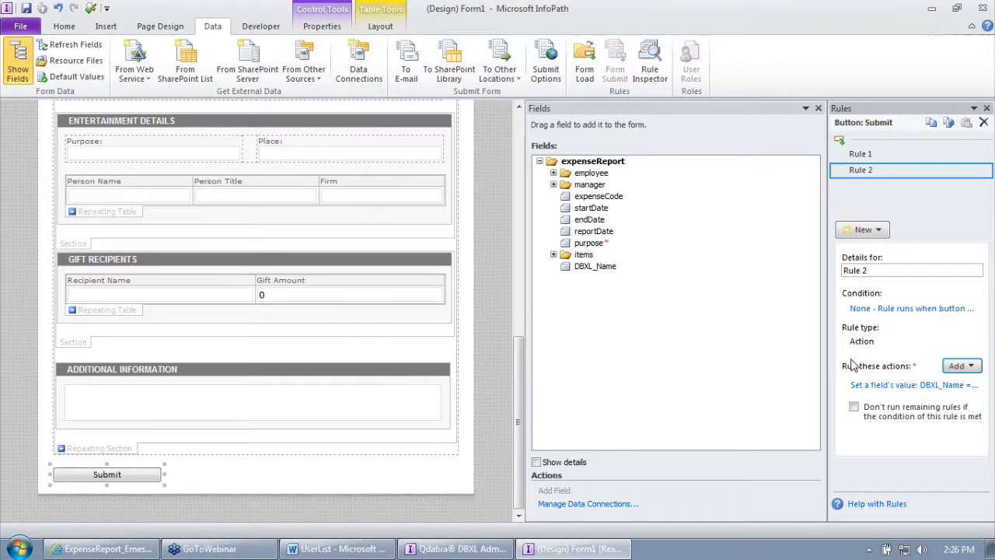
pyautogui.rightClick(882, 176)
pyautogui.click(920, 224)
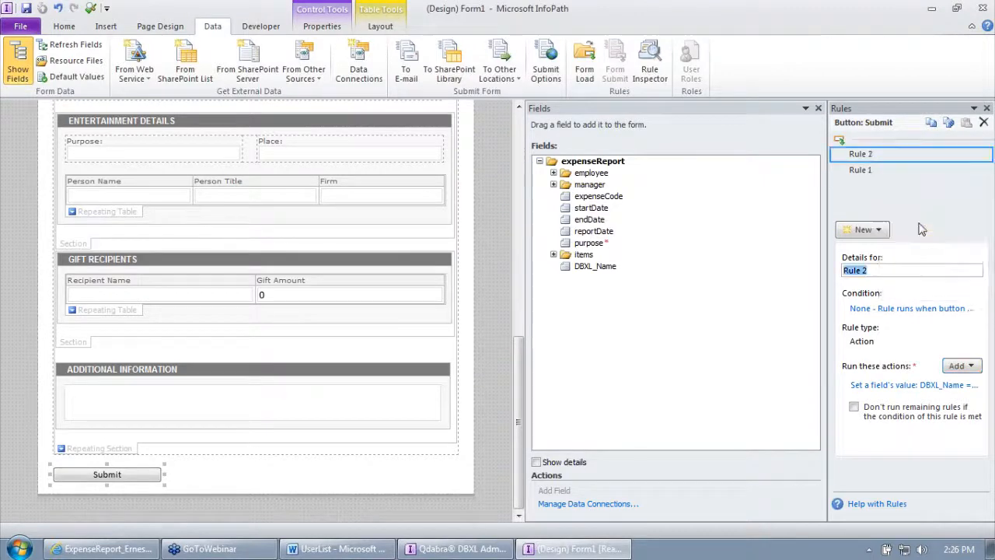
# Step: Add a condition to Rule 2 so that it runs only when DBXL_Name is blank
pyautogui.click(870, 308)
pyautogui.click(351, 265)
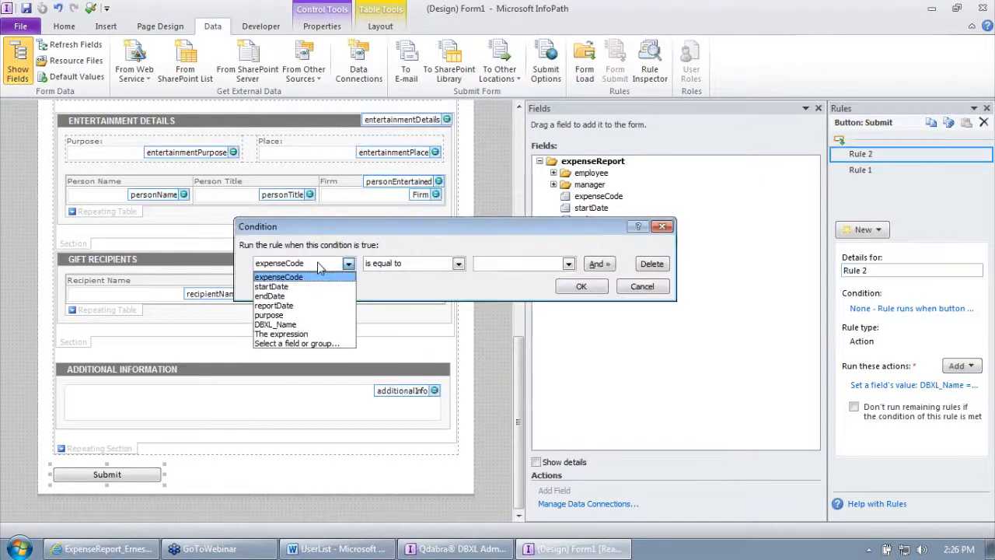
pyautogui.click(305, 322)
pyautogui.click(384, 263)
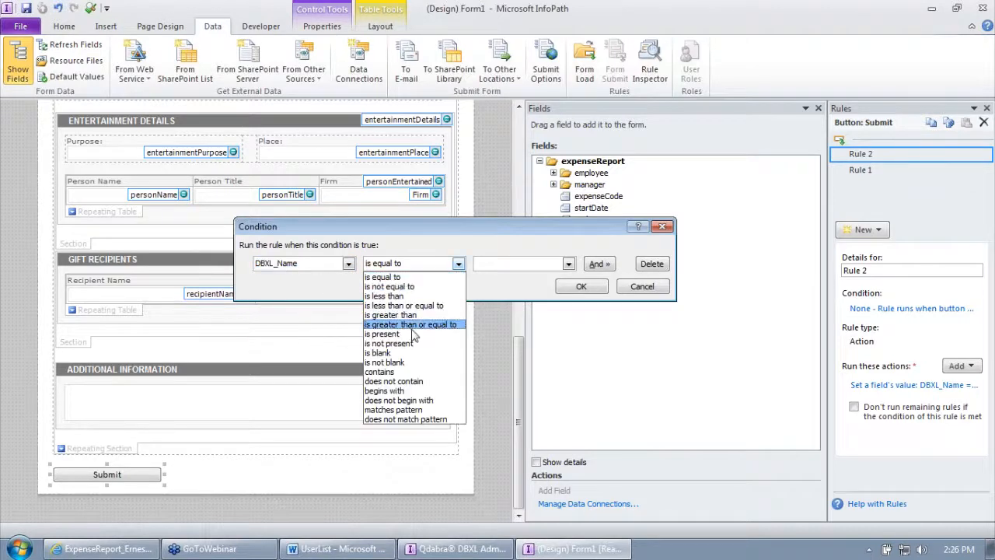
pyautogui.click(403, 353)
pyautogui.click(575, 286)
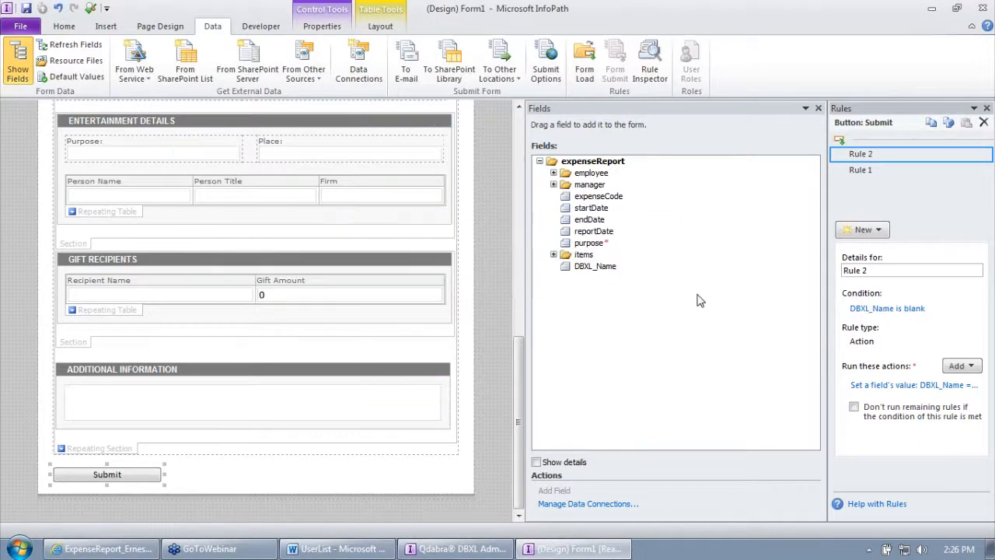
# Step: Widen the rules area, then rename Rule 2 as "set name" and Rule 1 as "submit"
pyautogui.moveTo(827, 204); pyautogui.dragTo(750, 199)
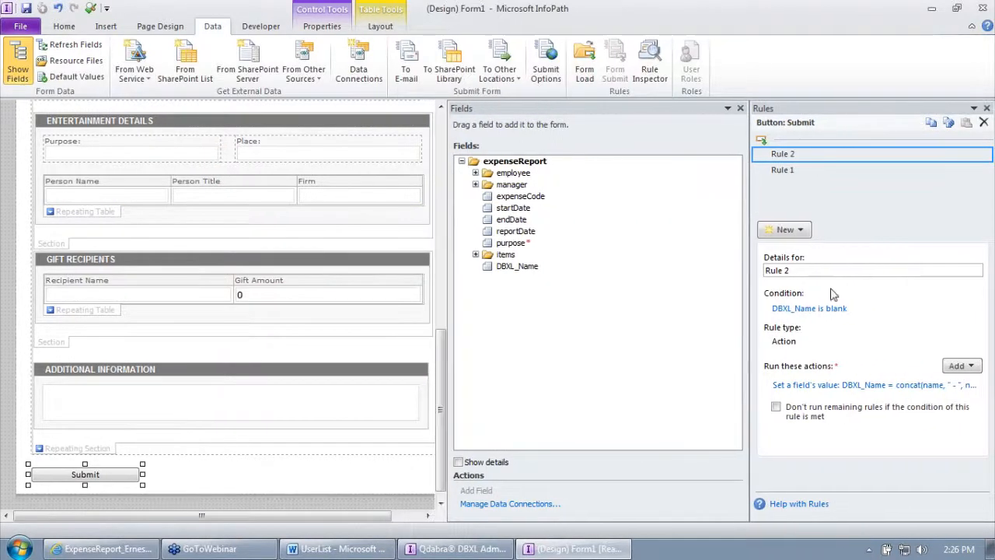
pyautogui.click(832, 275)
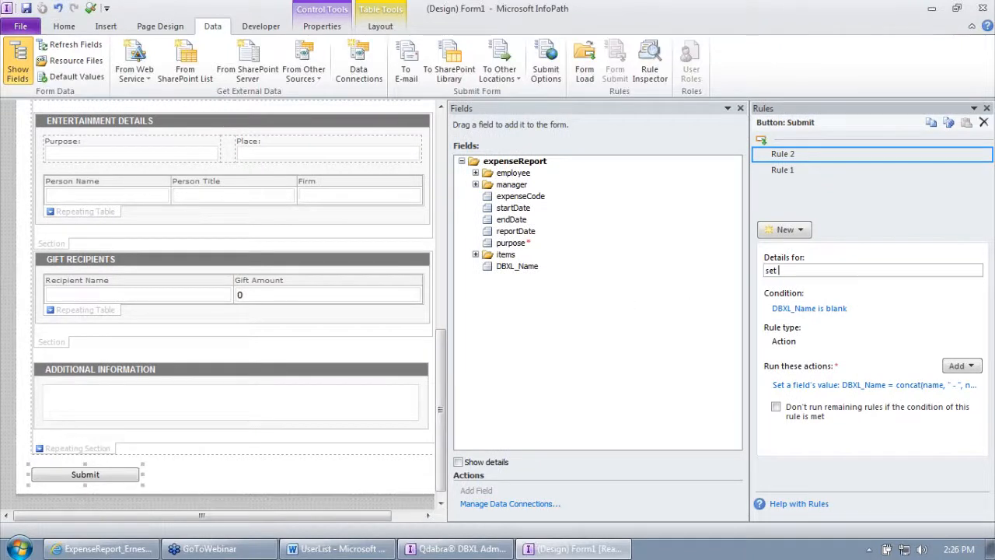
pyautogui.write('set name')
pyautogui.click(808, 169)
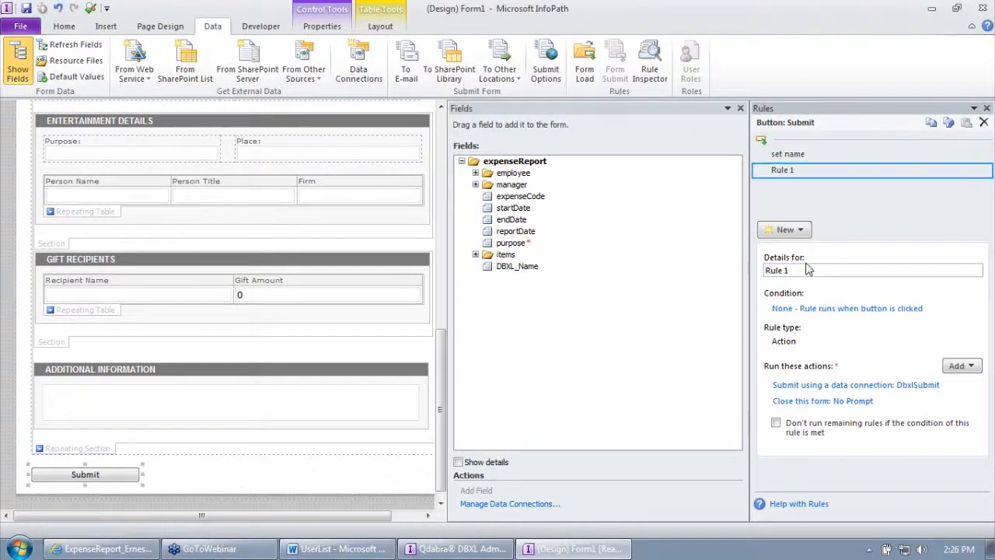
pyautogui.press('Tab')
pyautogui.write('submit')
pyautogui.press('Tab')
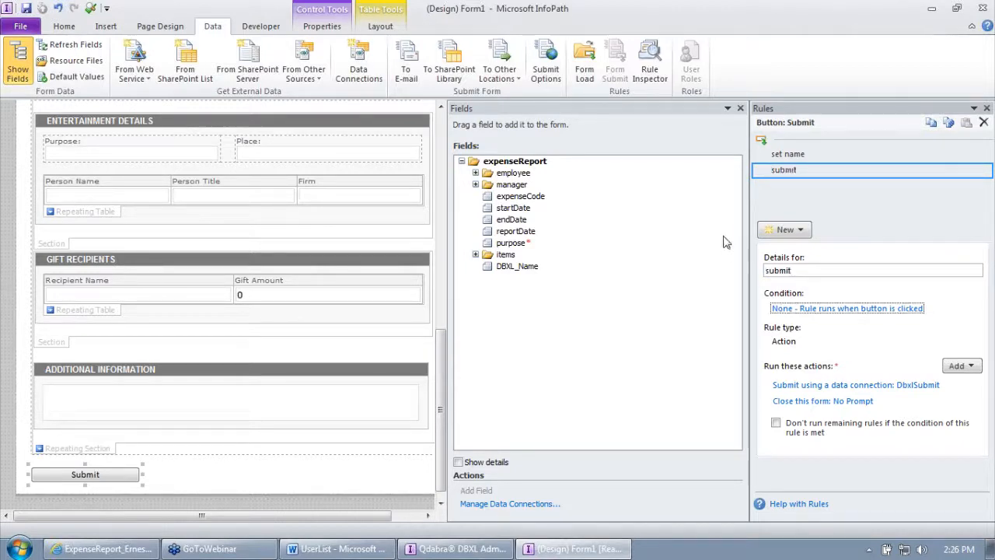
# Step: Save the form template over Lab 2 - ExpenseReport on the Desktop and close the designer
pyautogui.click(26, 9)
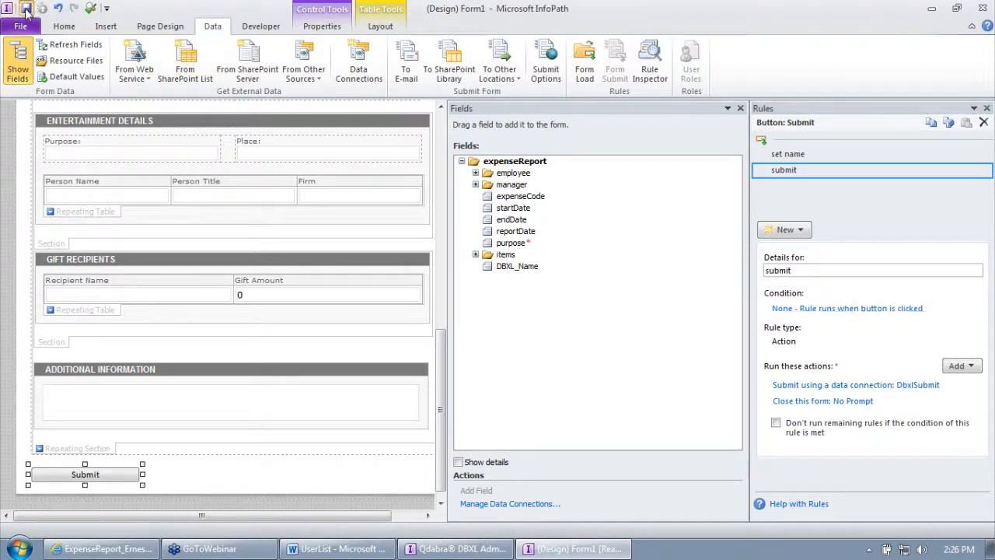
pyautogui.click(26, 10)
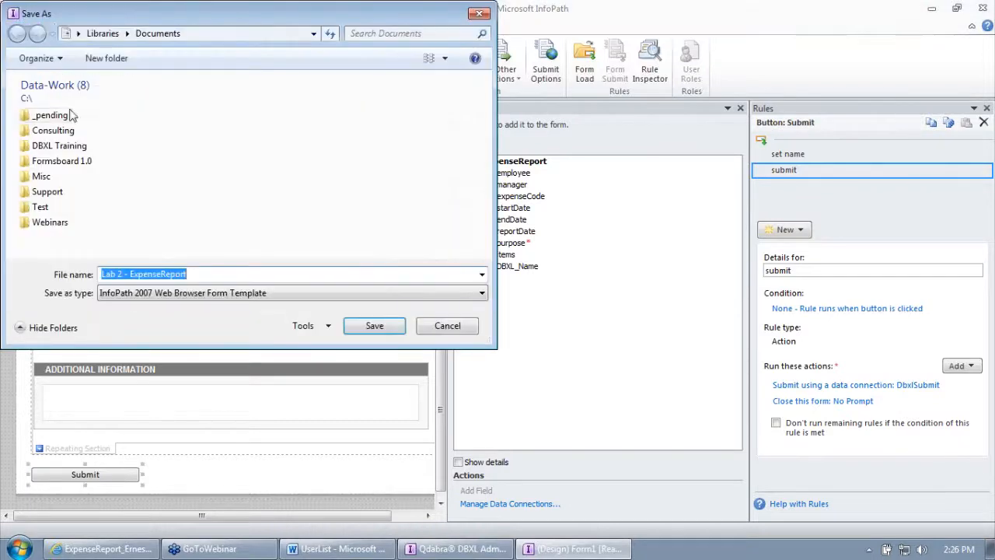
pyautogui.click(77, 34)
pyautogui.click(90, 49)
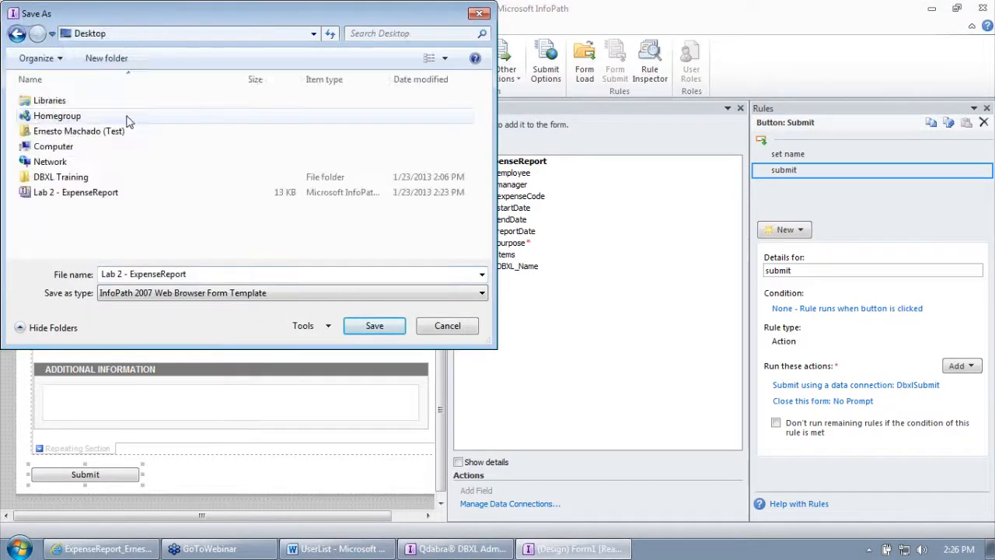
pyautogui.doubleClick(84, 193)
pyautogui.click(448, 315)
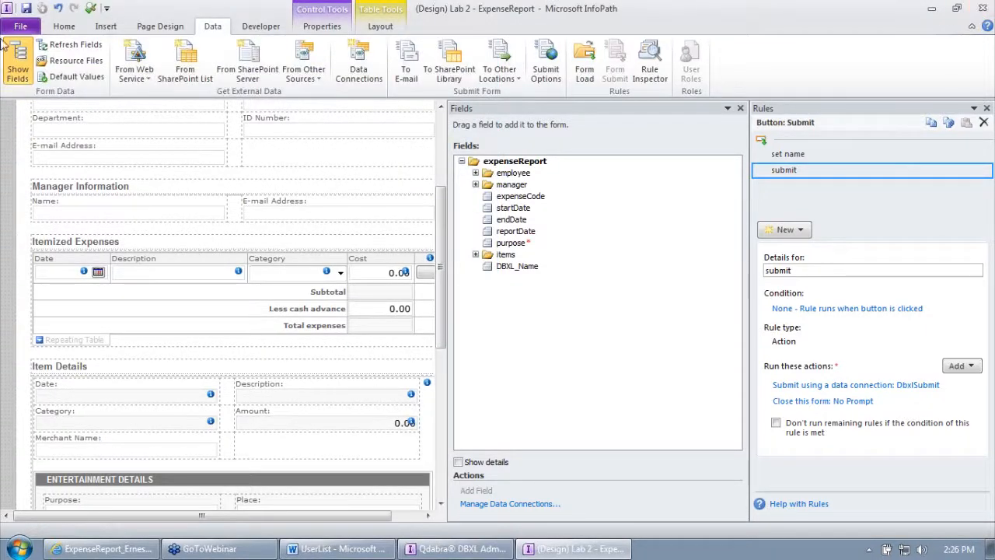
pyautogui.hotkey('alt', 'F4')
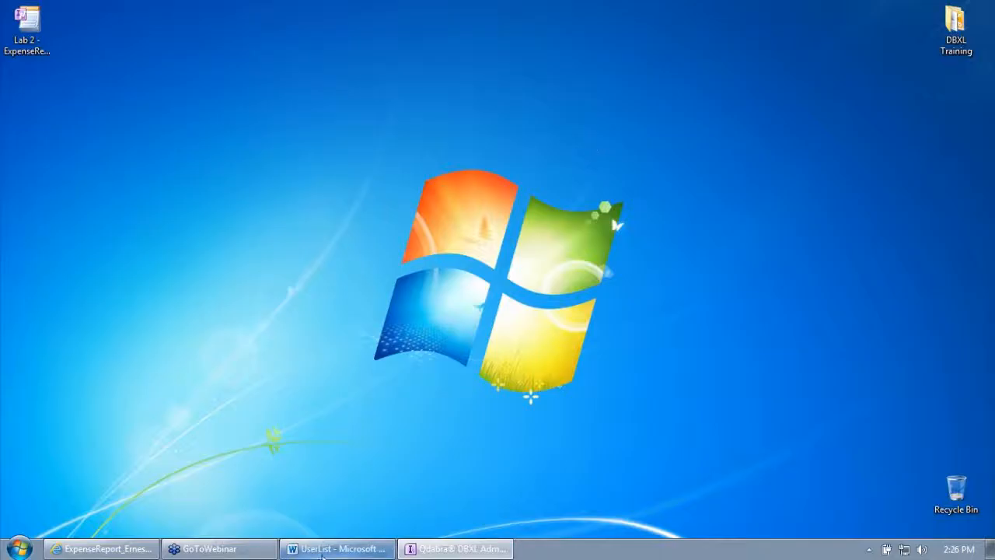
# Step: In the DBXL Admin Tool, replace the document type's attached XSN file with the updated Lab 2 - ExpenseReport template and save the document type
pyautogui.click(430, 550)
pyautogui.rightClick(97, 366)
pyautogui.click(124, 373)
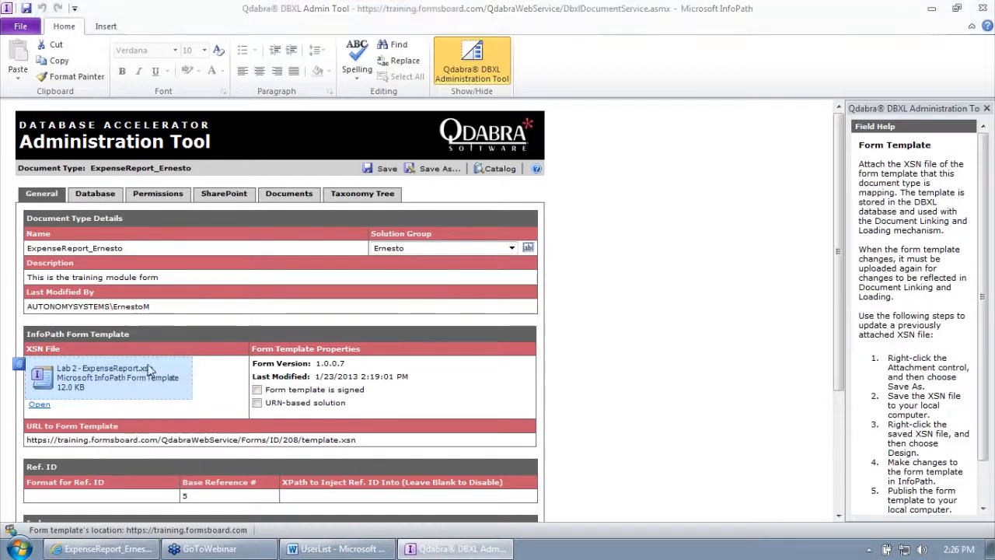
pyautogui.doubleClick(76, 116)
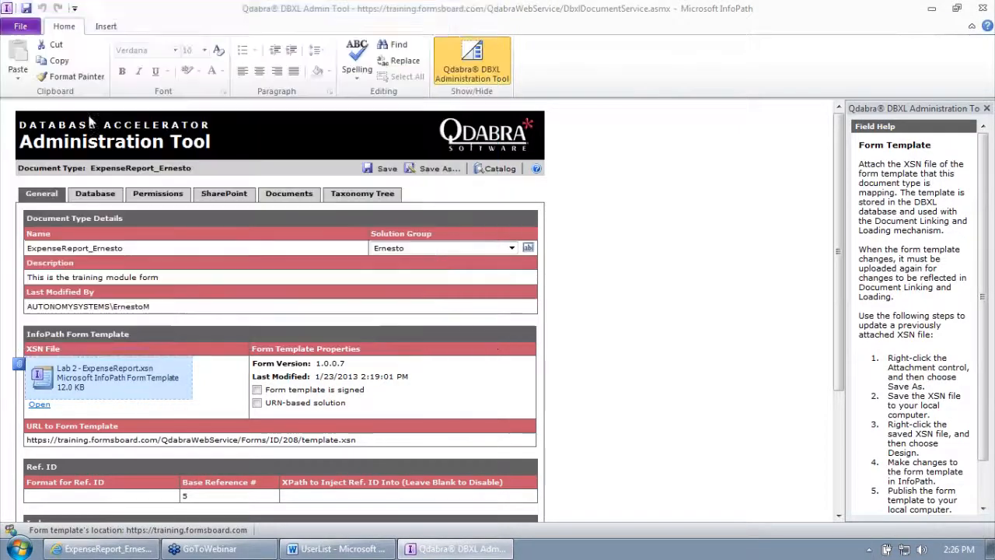
pyautogui.click(370, 171)
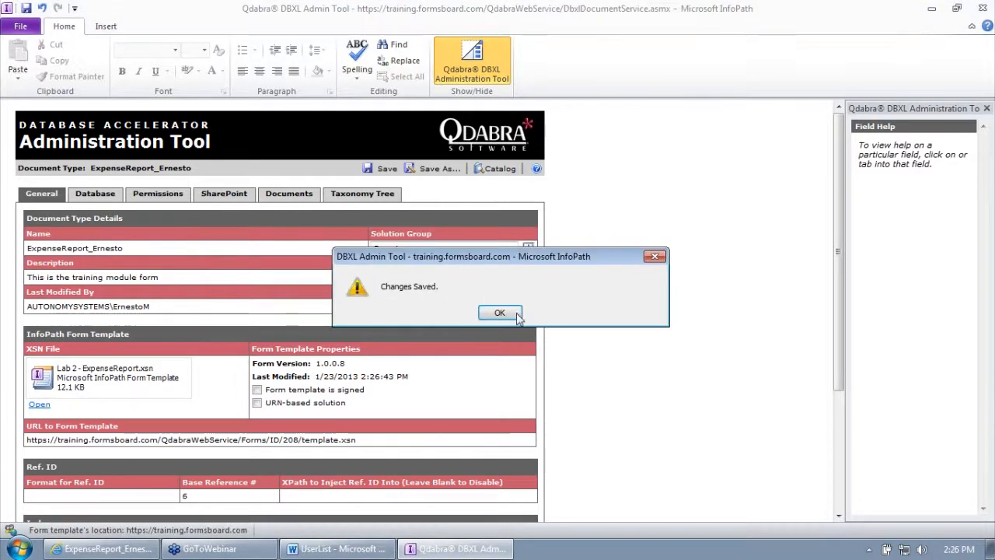
pyautogui.click(519, 314)
# Step: Switch to the SharePoint expense report library in the browser and open a new expense report form from it
pyautogui.click(109, 549)
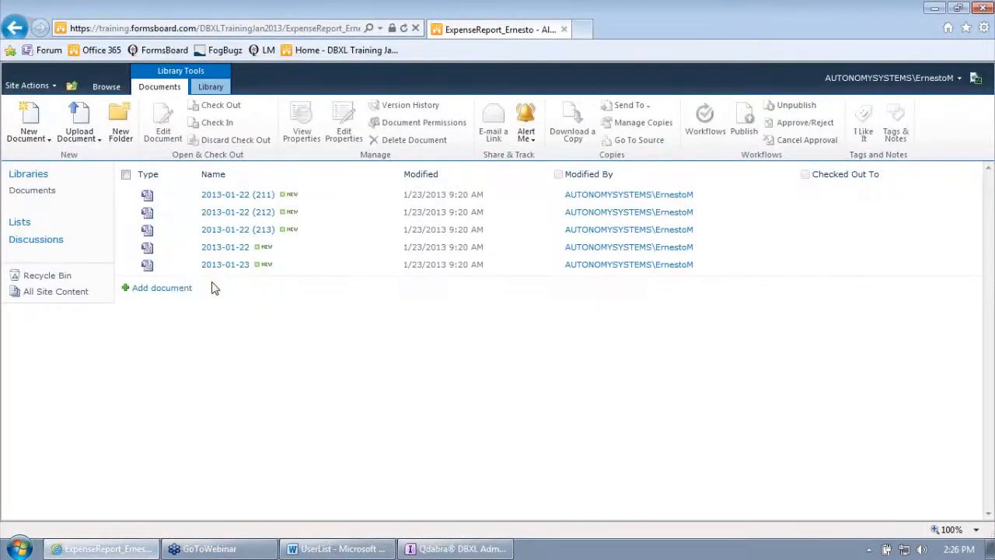
pyautogui.click(178, 288)
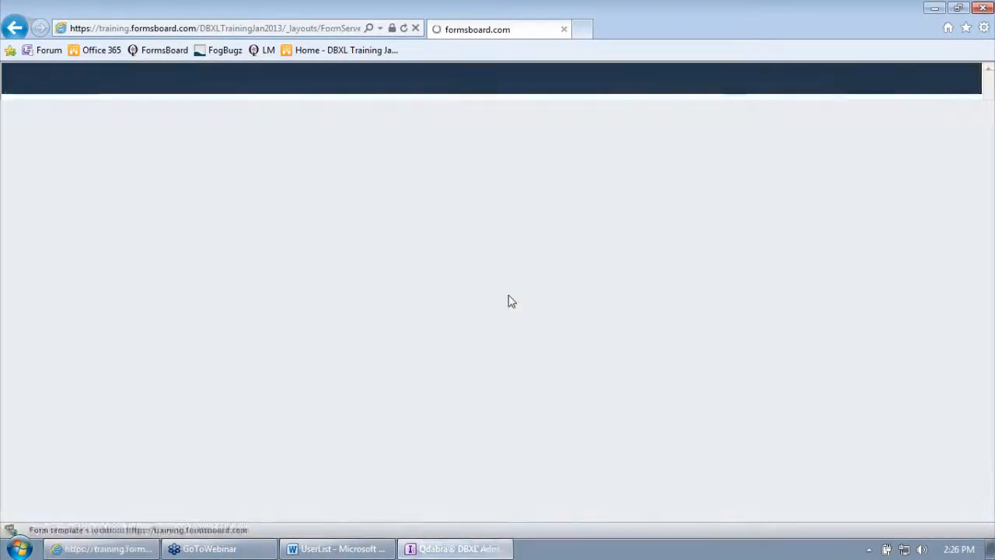
pyautogui.press('Tab')
pyautogui.press('Tab')
pyautogui.press('Tab')
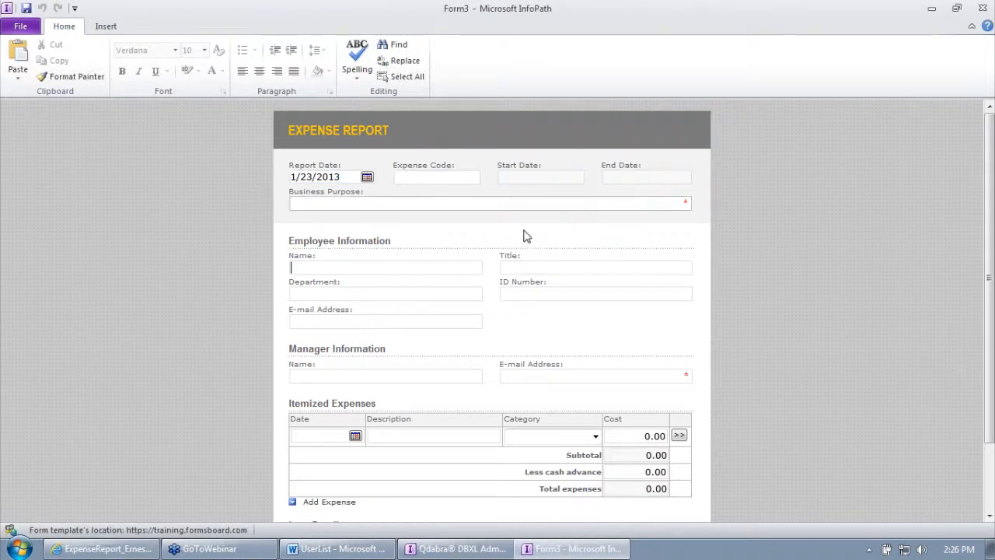
pyautogui.click(539, 111)
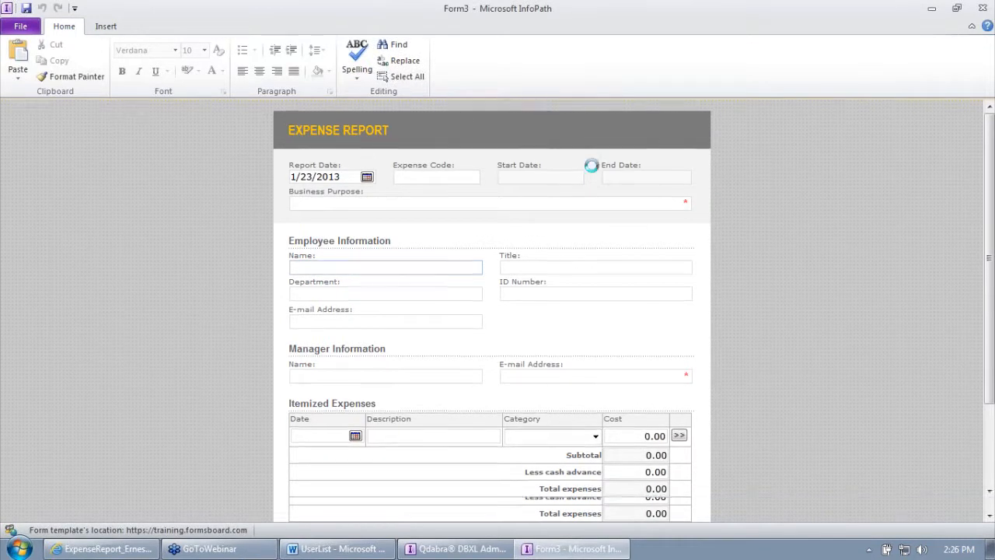
# Step: Fill in the business purpose as "purpose" and the manager's e-mail field as "test", then submit the form
pyautogui.click(433, 205)
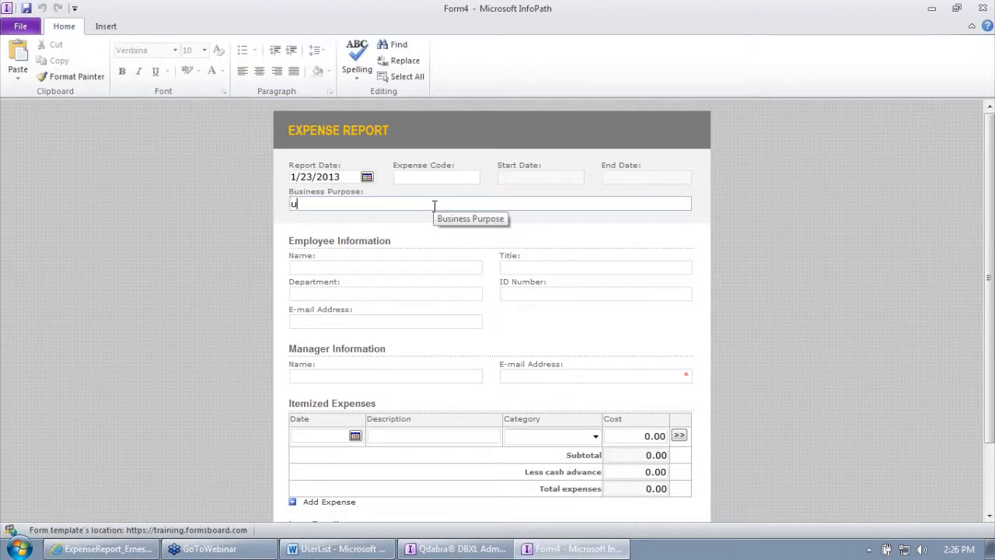
pyautogui.write('purpose')
pyautogui.press('Tab')
pyautogui.click(617, 376)
pyautogui.write('test')
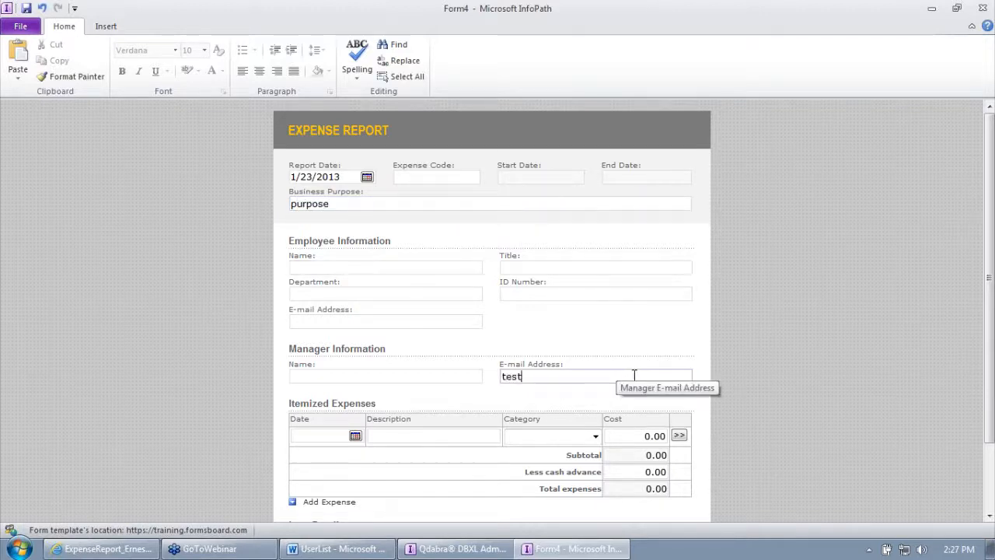
pyautogui.scroll(-3, 635, 375)
pyautogui.click(314, 488)
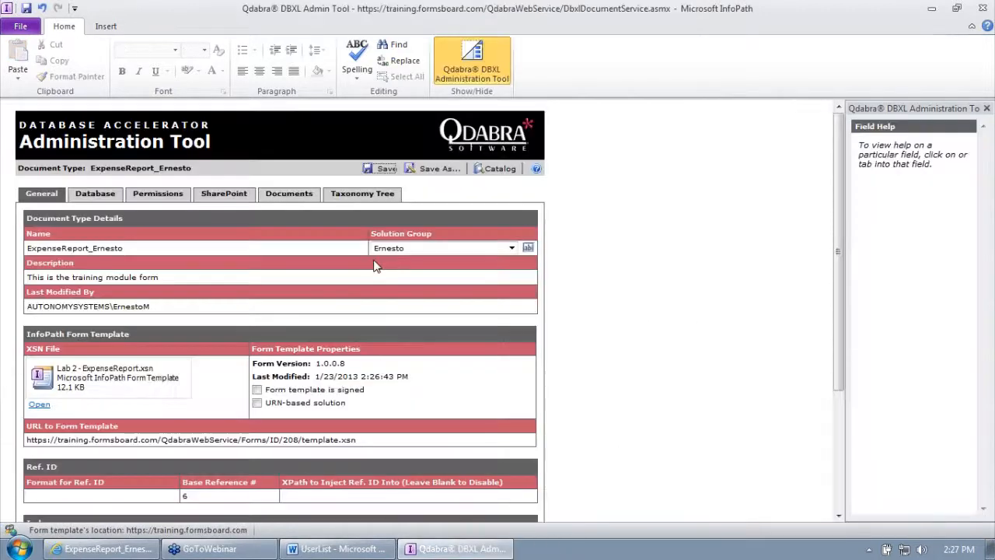
# Step: Refresh the SharePoint library and check the name given to the newly submitted document
pyautogui.click(101, 548)
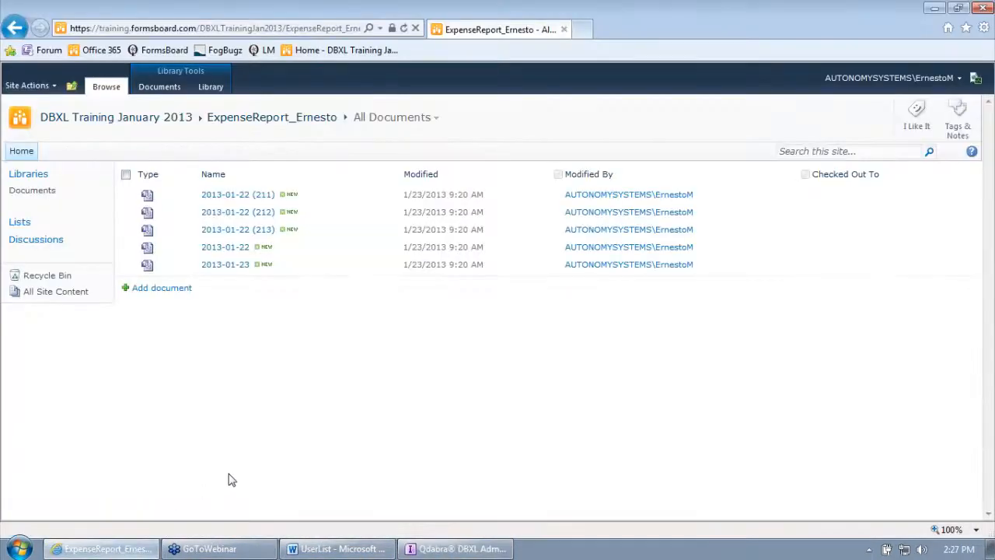
pyautogui.press('F5')
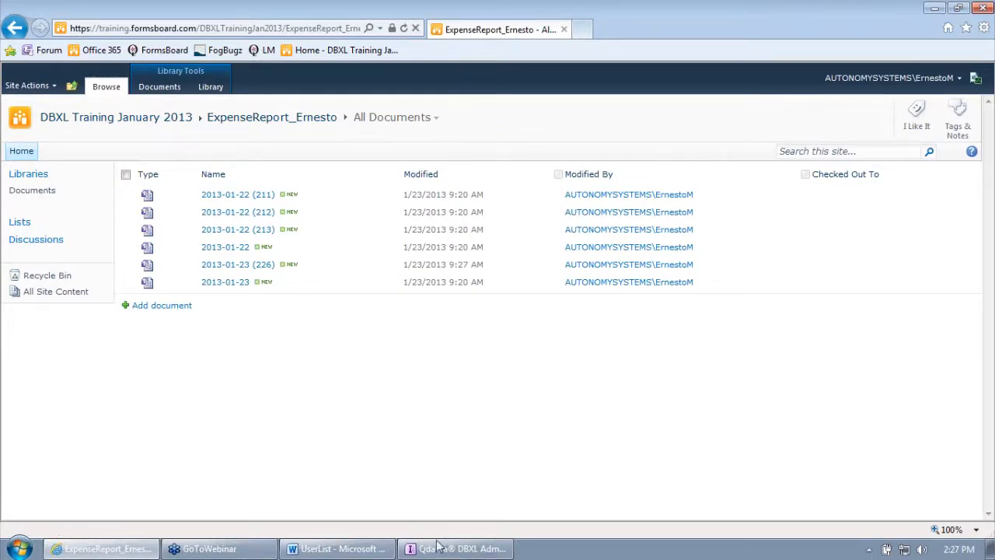
pyautogui.moveTo(439, 549)
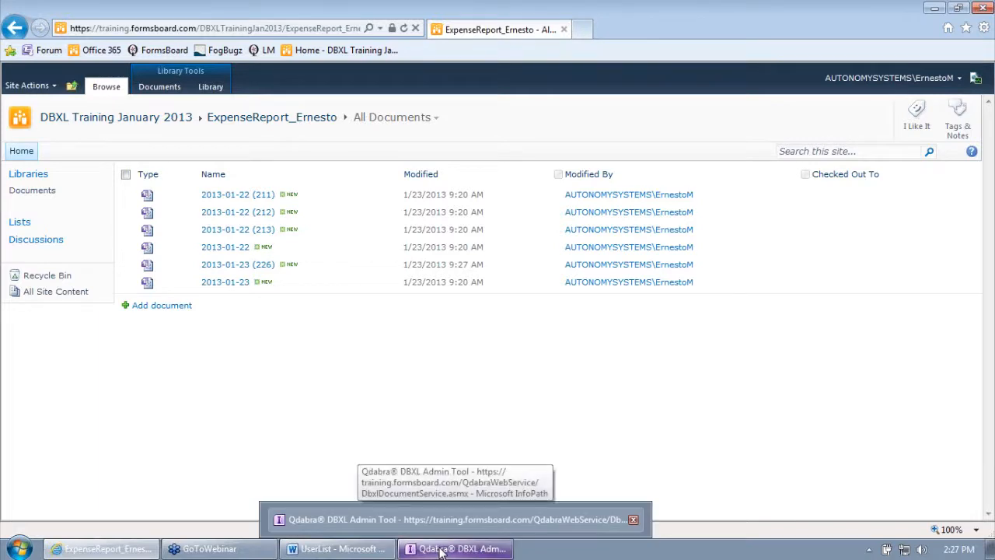
pyautogui.click(440, 549)
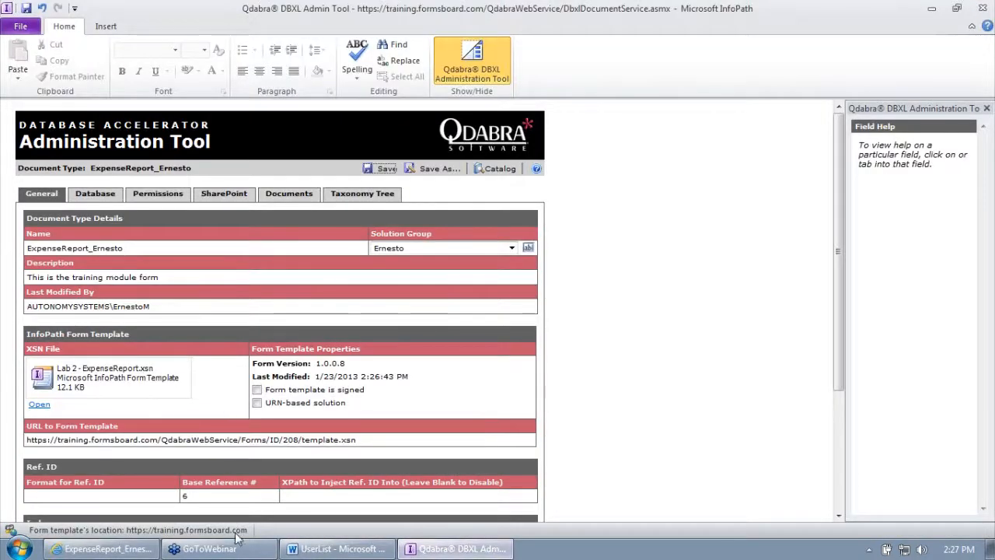
pyautogui.click(140, 550)
# Step: Create another expense report with the employee's name, business purpose "pur" and "test" in the manager's e-mail field, and submit it
pyautogui.click(165, 305)
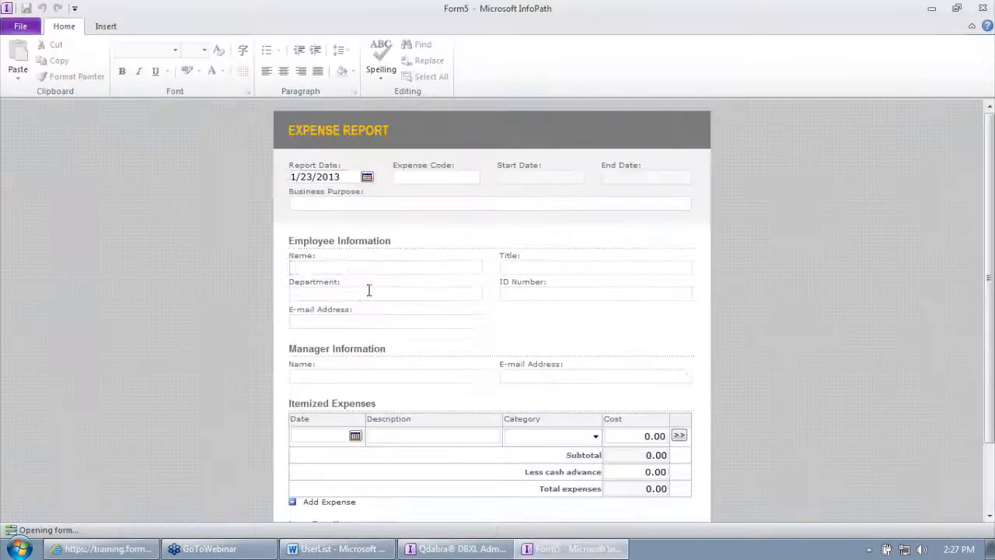
pyautogui.click(379, 268)
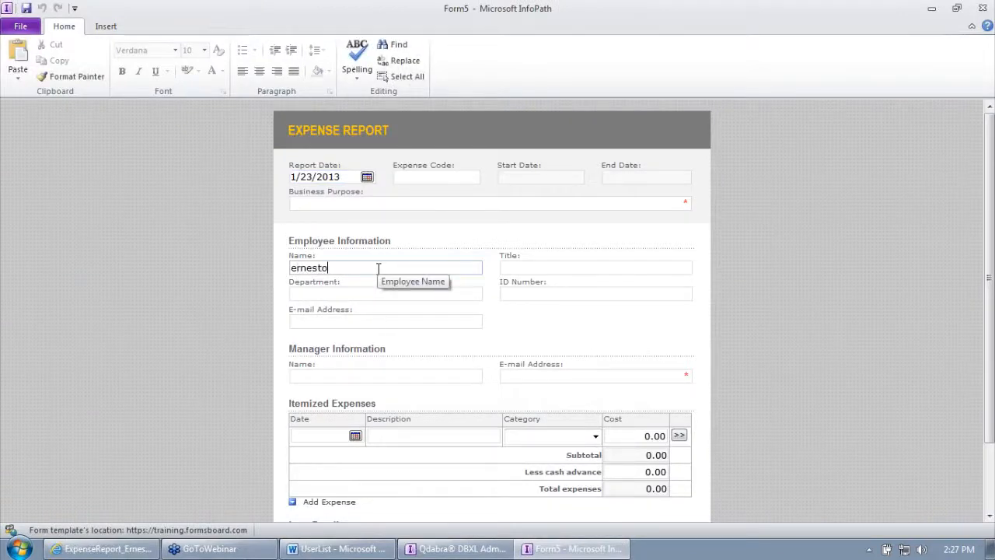
pyautogui.click(387, 204)
pyautogui.write('pur')
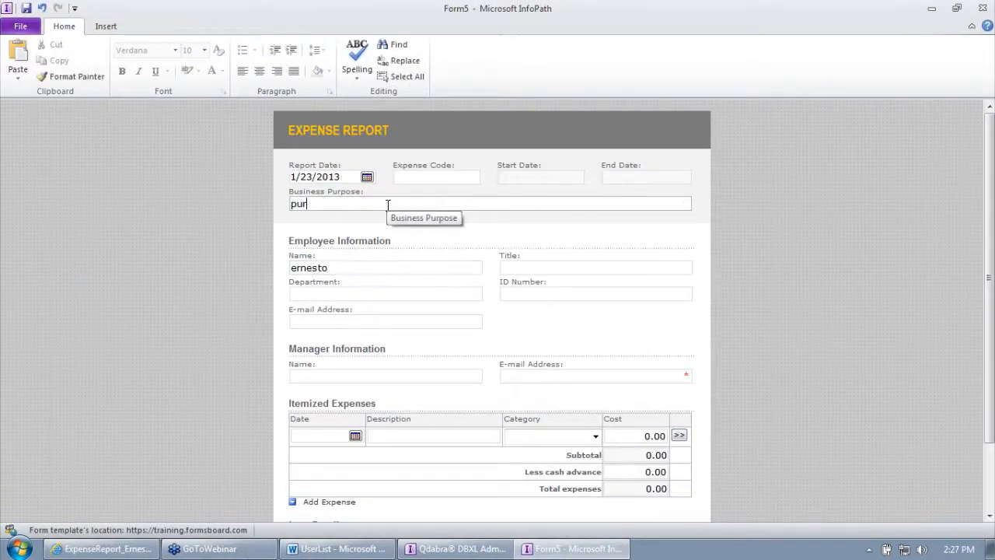
pyautogui.press('Tab')
pyautogui.click(544, 375)
pyautogui.write('test')
pyautogui.press('Tab')
pyautogui.scroll(-3, 360, 444)
pyautogui.click(311, 487)
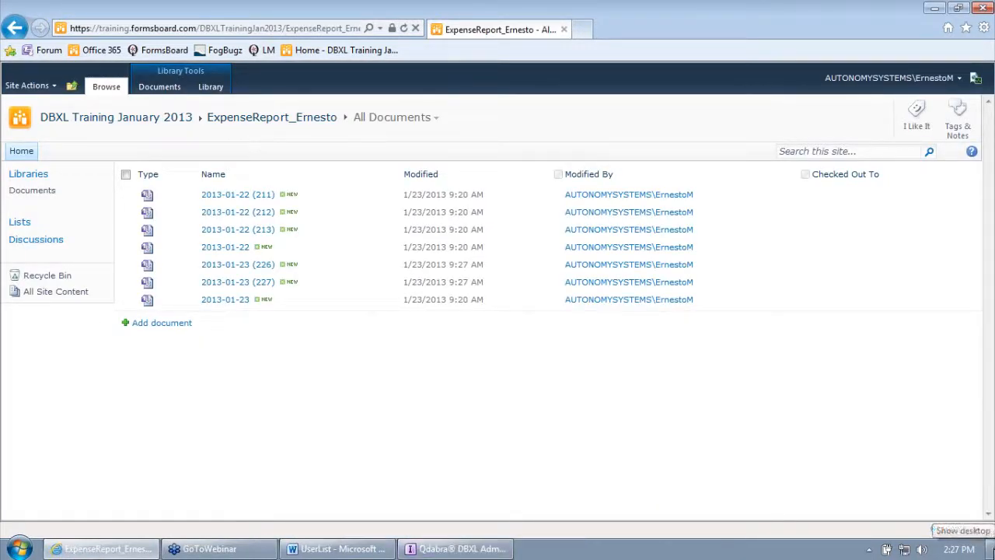
# Step: Open the Lab 2 - ExpenseReport template from the desktop in design mode and maximize its window
pyautogui.click(991, 553)
pyautogui.rightClick(29, 28)
pyautogui.click(66, 54)
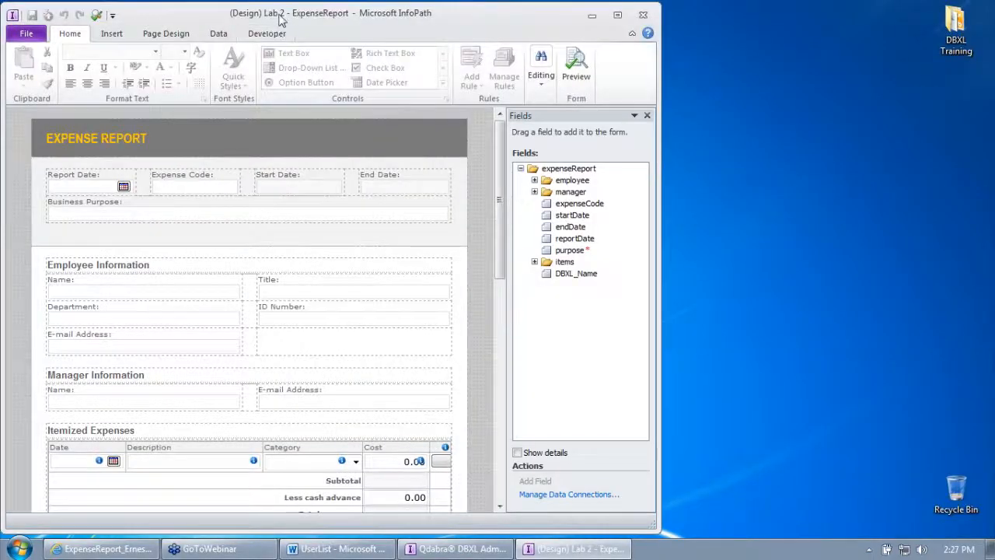
pyautogui.doubleClick(282, 21)
# Step: Modify the DbxlSubmit data connection so the SubmitDocument parameter tns:name uses the DBXL_Name field, and save and close the template
pyautogui.click(213, 26)
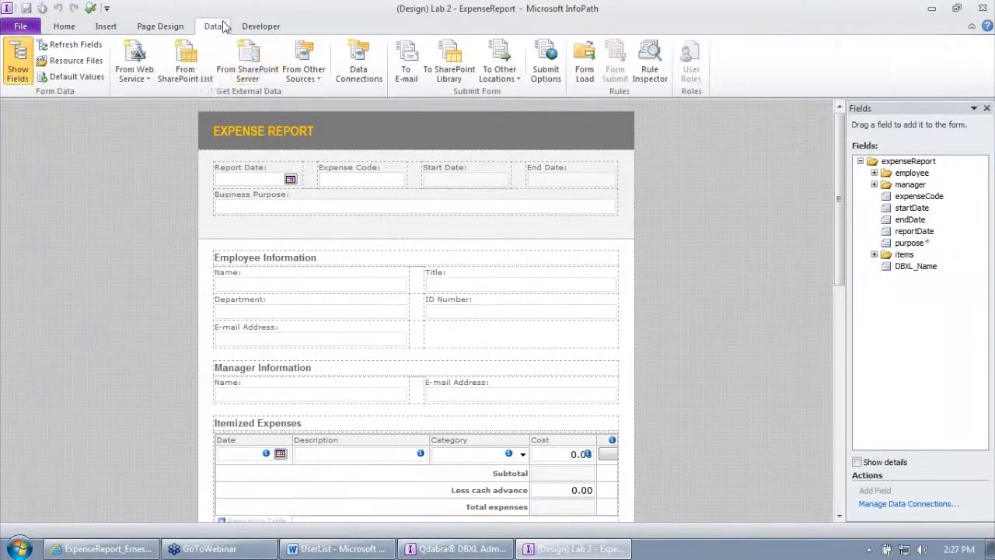
pyautogui.click(358, 66)
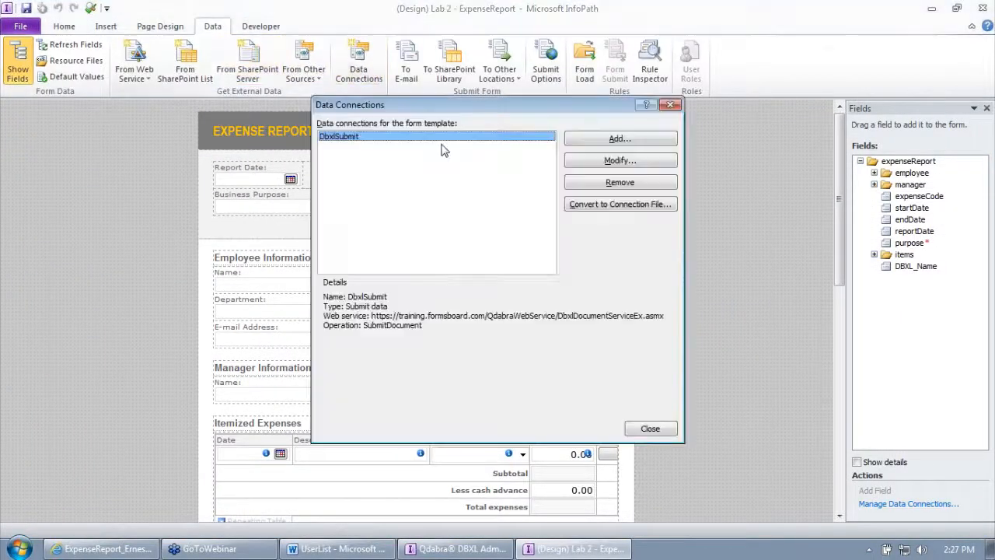
pyautogui.click(620, 163)
pyautogui.click(622, 408)
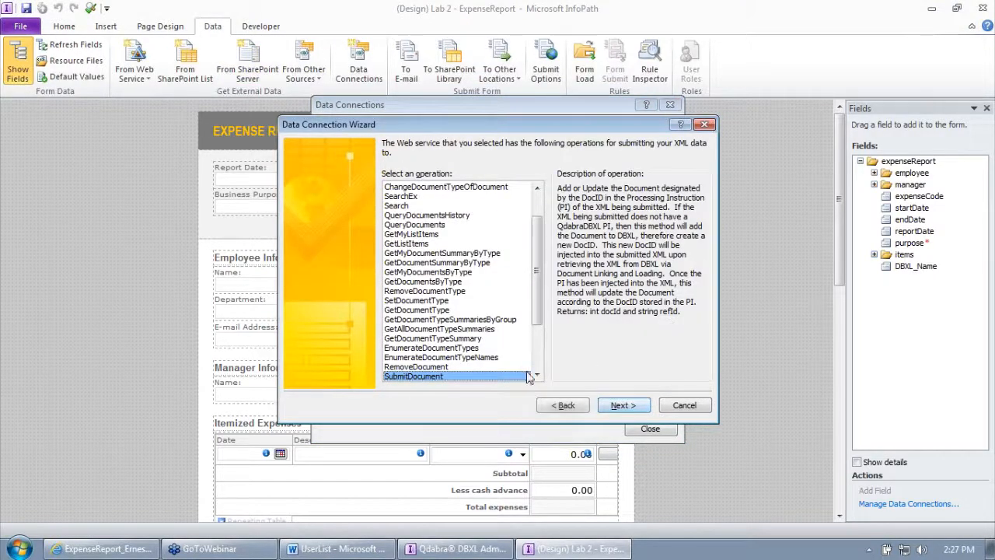
pyautogui.click(618, 404)
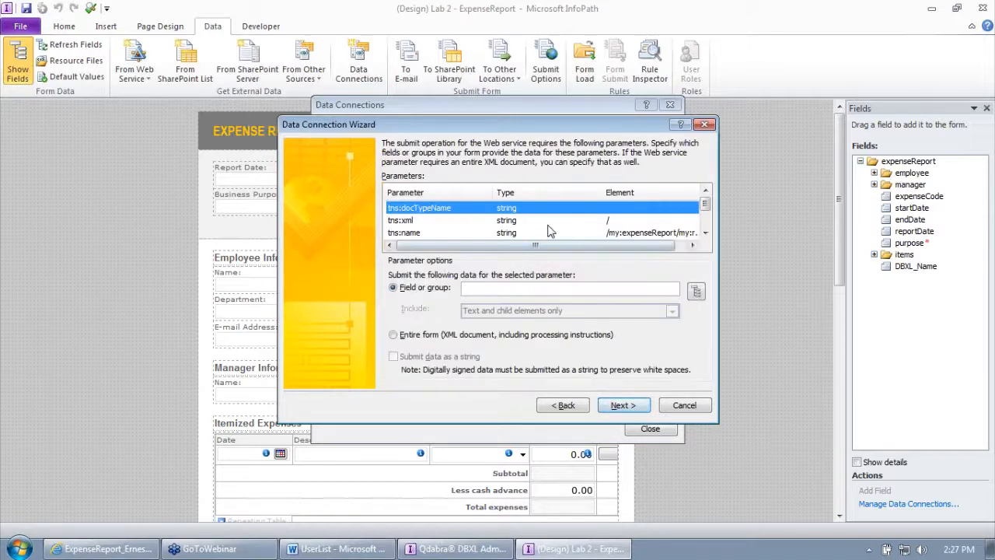
pyautogui.doubleClick(638, 234)
pyautogui.doubleClick(459, 287)
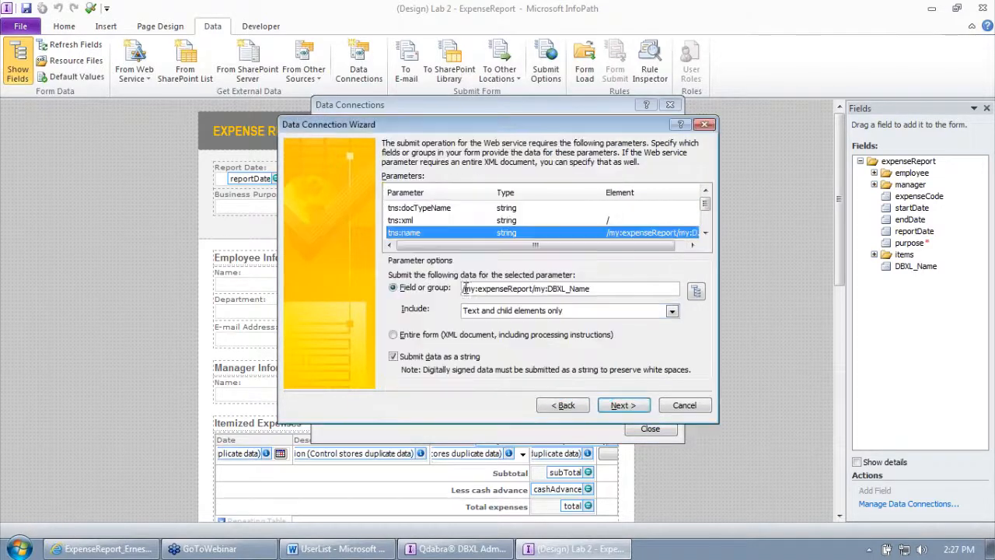
pyautogui.click(627, 406)
pyautogui.click(625, 405)
pyautogui.click(650, 429)
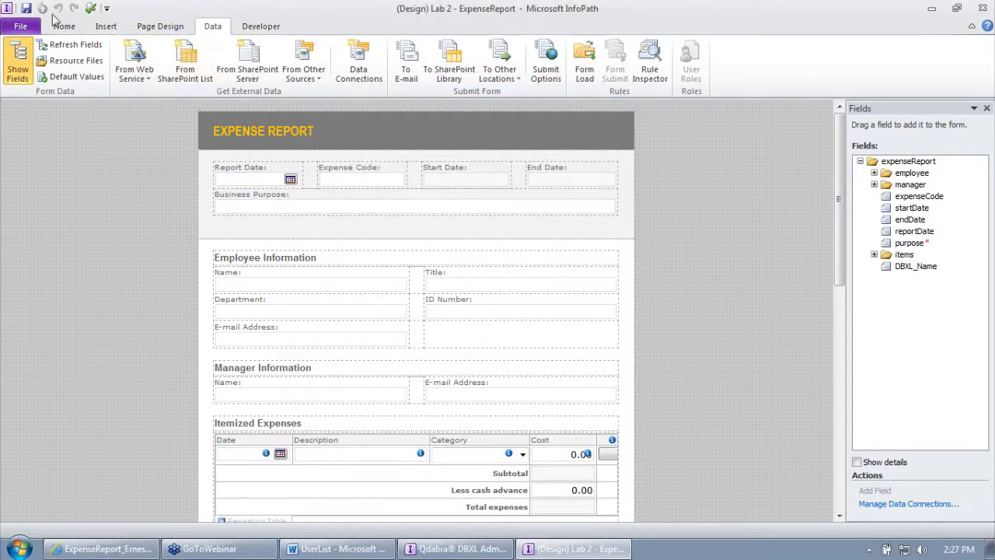
pyautogui.click(983, 8)
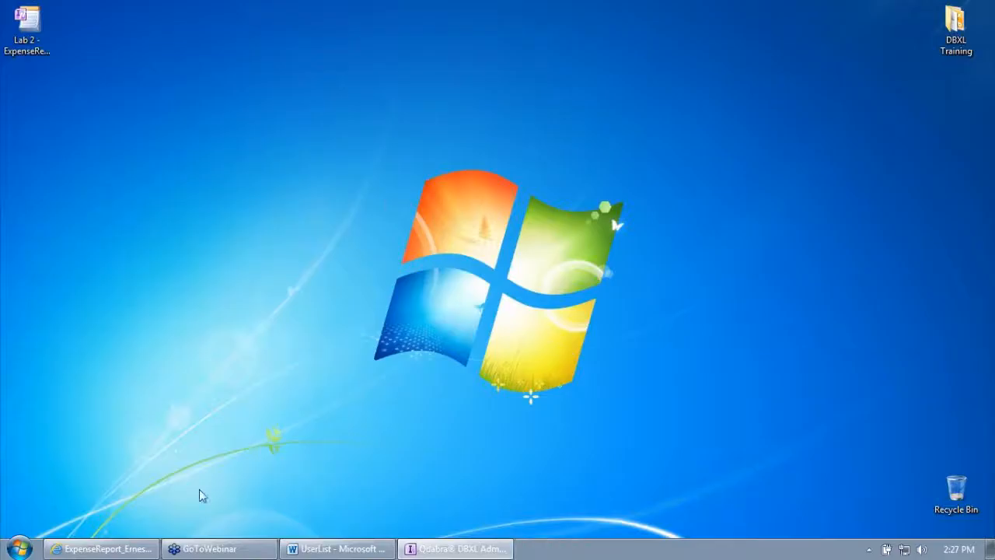
# Step: Switch to the DBXL Admin Tool, attach the updated Lab 2 - ExpenseReport.xsn to the ExpenseReport_Ernesto document type, and save the changes
pyautogui.click(454, 549)
pyautogui.rightClick(95, 371)
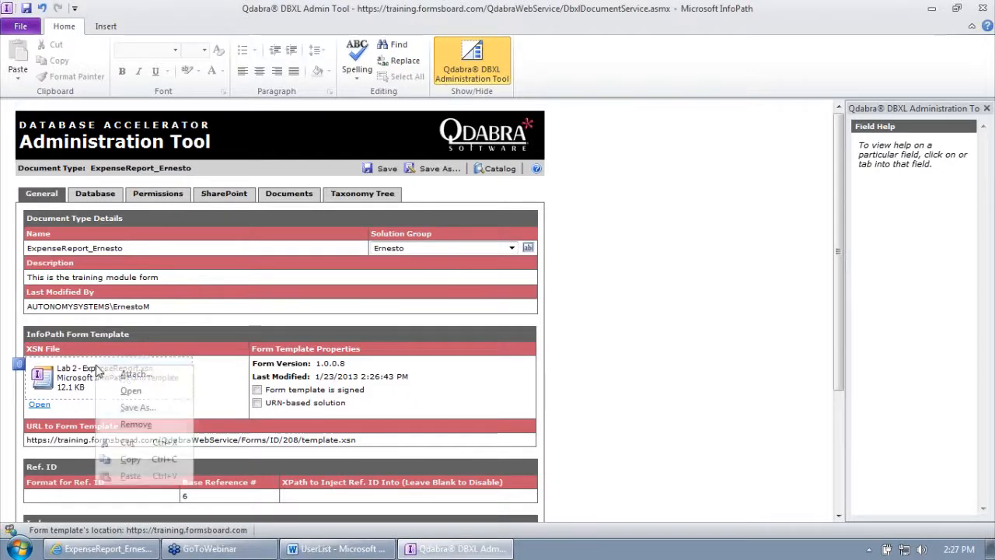
pyautogui.click(132, 374)
pyautogui.doubleClick(116, 129)
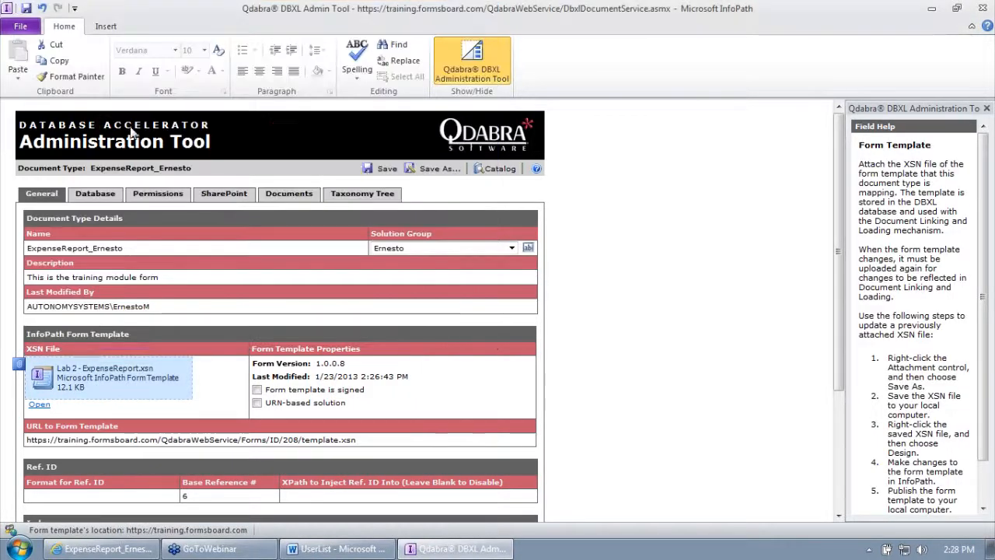
pyautogui.click(374, 172)
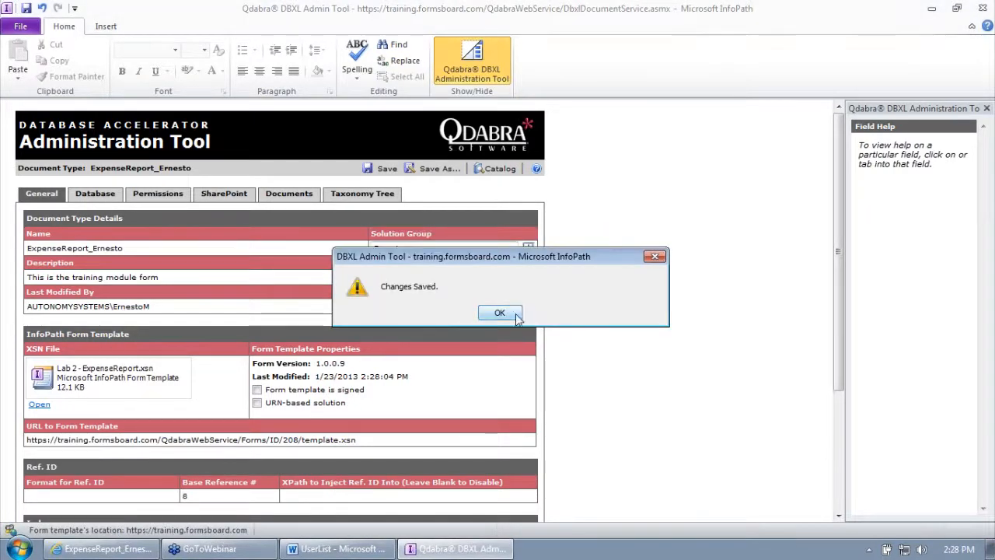
pyautogui.click(505, 314)
# Step: Switch to the SharePoint library in the browser and start a new expense report document
pyautogui.click(104, 549)
pyautogui.click(160, 327)
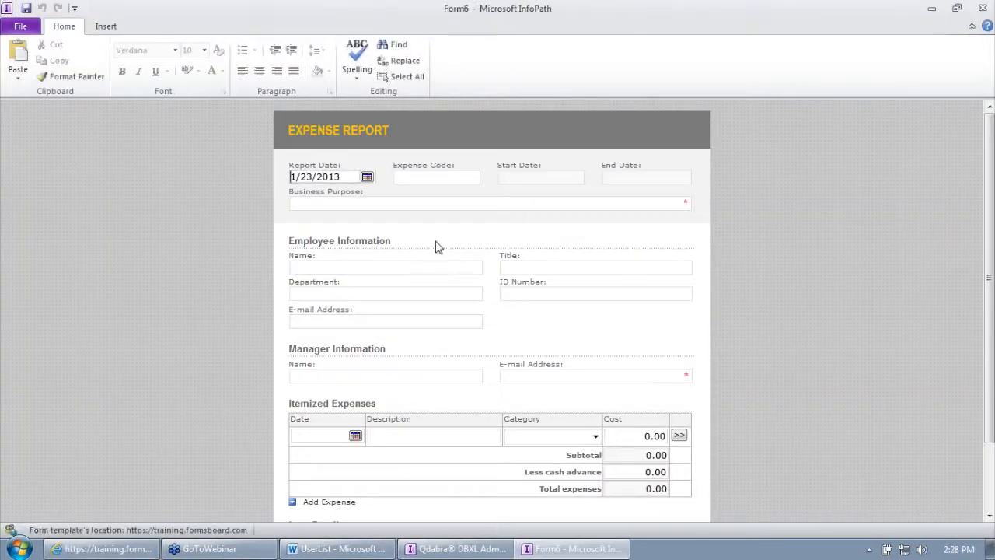
pyautogui.click(537, 113)
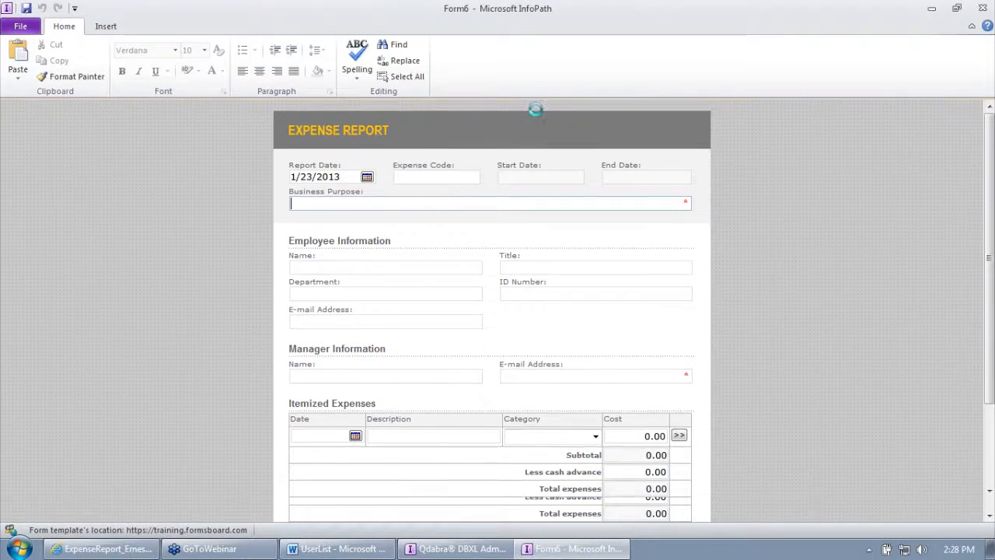
# Step: Fill in the employee's name, business purpose "purpose" and "test" as the manager's e-mail address, and submit the form
pyautogui.write('ern')
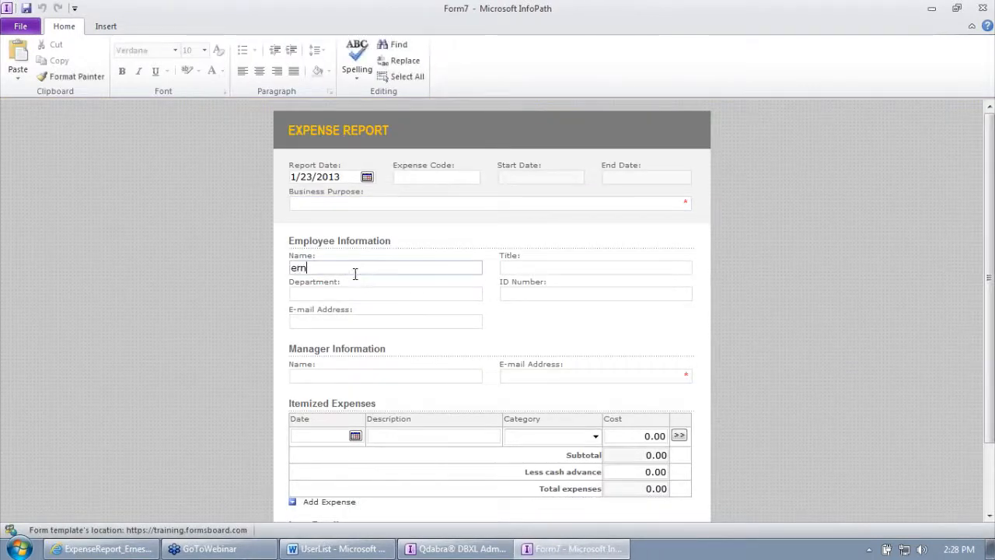
pyautogui.write('est')
pyautogui.hotkey('shift', 'Tab')
pyautogui.write('purpose')
pyautogui.press('Tab')
pyautogui.click(600, 373)
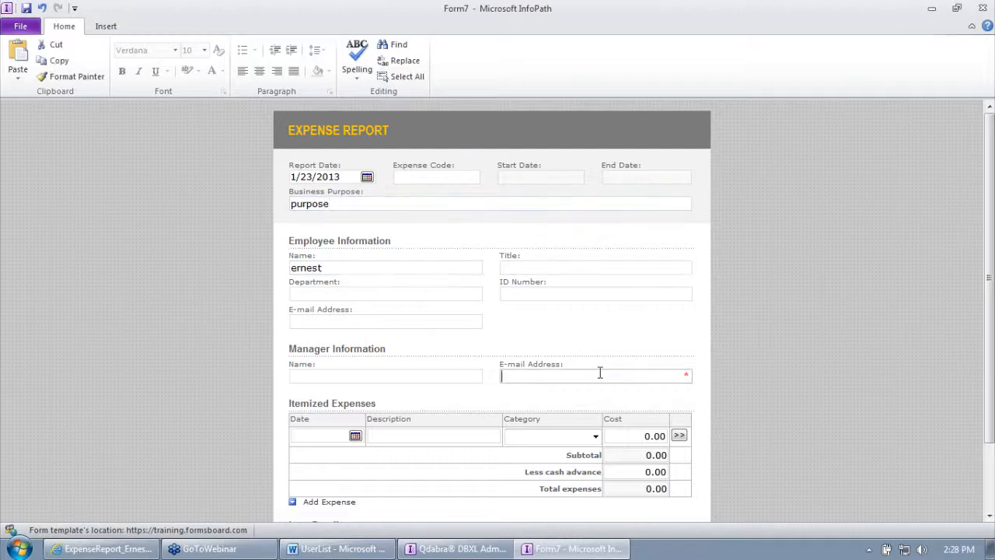
pyautogui.write('test')
pyautogui.scroll(-2, 598, 371)
pyautogui.click(309, 487)
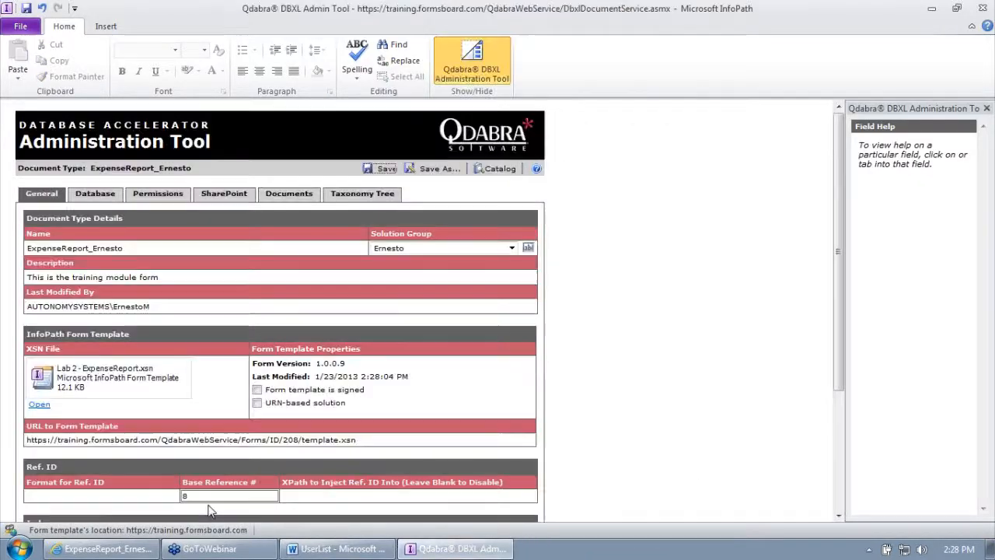
# Step: Refresh the SharePoint library in the browser and check the name of the document just submitted
pyautogui.click(138, 548)
pyautogui.press('F5')
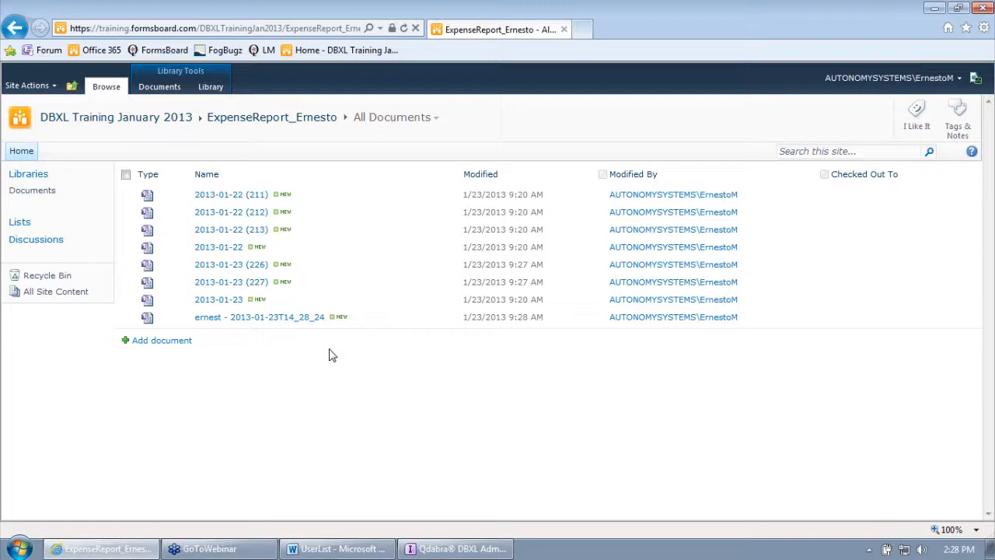
pyautogui.click(298, 319)
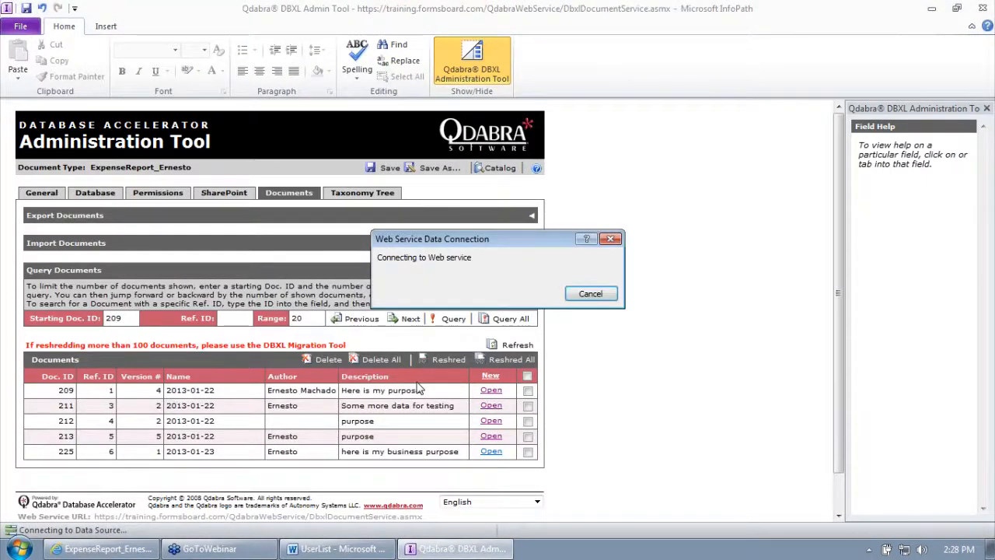
# Step: Refresh the document list in the DBXL Admin Tool and compare the newest document's name with the earlier ones
pyautogui.scroll(-2, 419, 389)
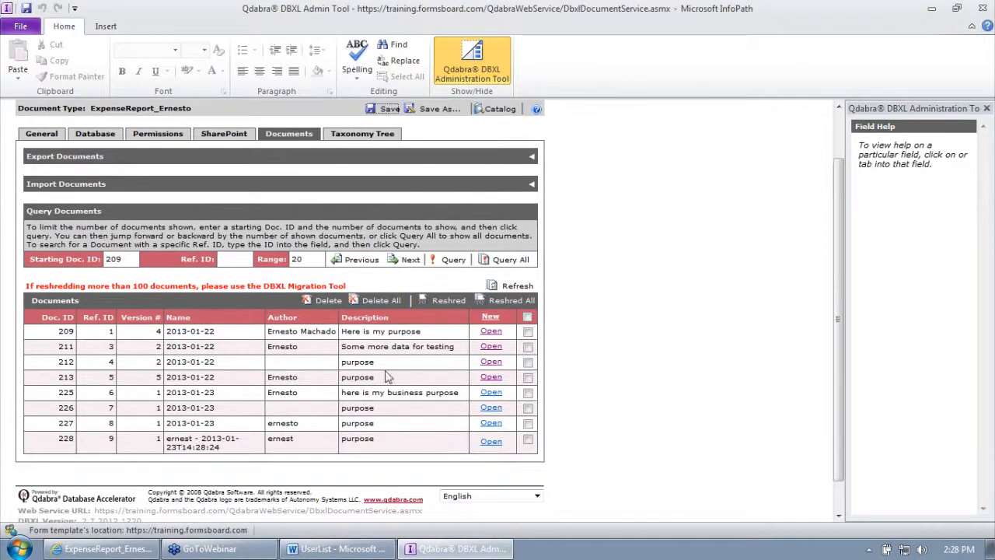
pyautogui.moveTo(168, 438); pyautogui.dragTo(228, 452)
pyautogui.click(231, 453)
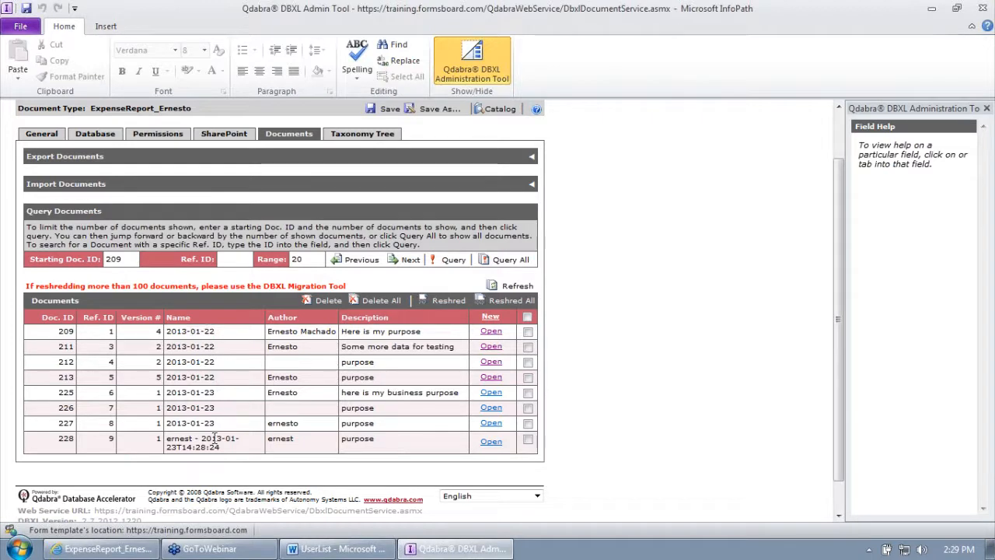
pyautogui.tripleClick(181, 441)
pyautogui.click(232, 439)
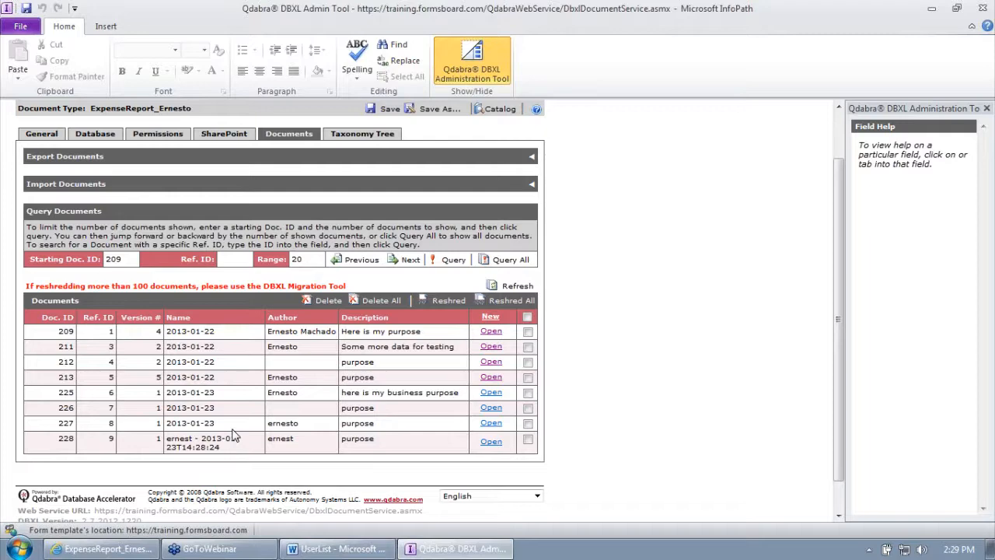
# Step: Display the document type's SharePoint settings, and open the Lab 2 - ExpenseReport template from the desktop in design mode, maximized
pyautogui.click(227, 135)
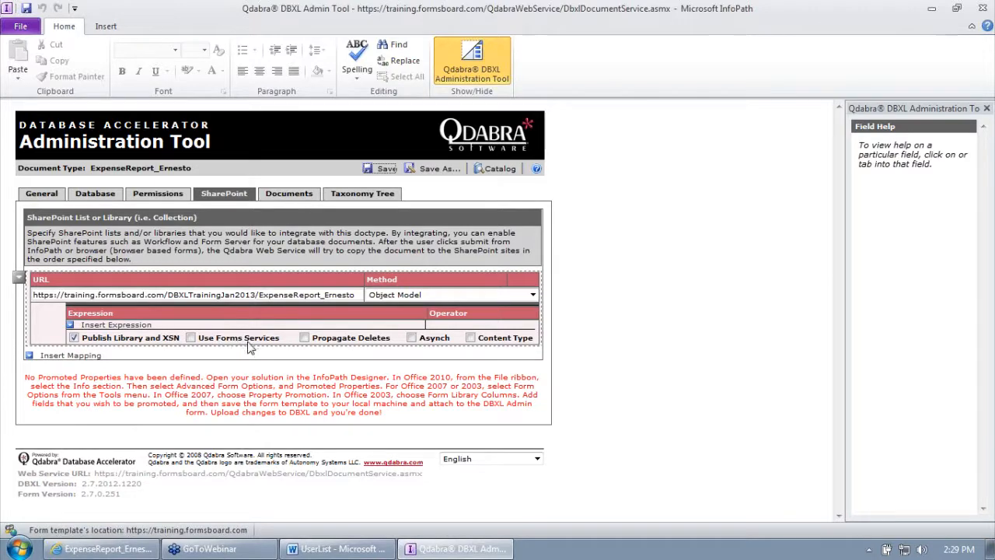
pyautogui.click(989, 550)
pyautogui.rightClick(34, 27)
pyautogui.click(64, 55)
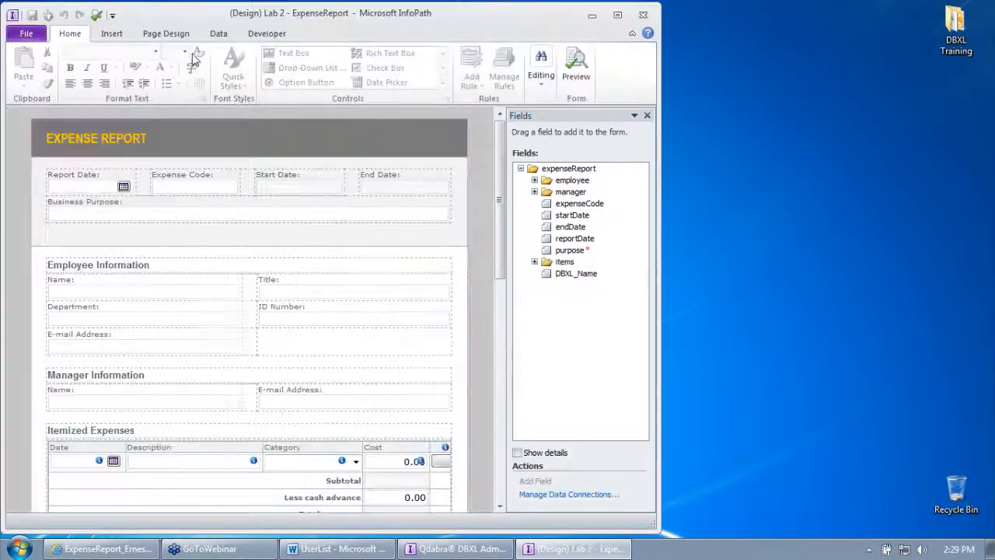
pyautogui.doubleClick(203, 16)
# Step: Run the Design Checker on the template to check its web browser compatibility, and close the template
pyautogui.click(21, 27)
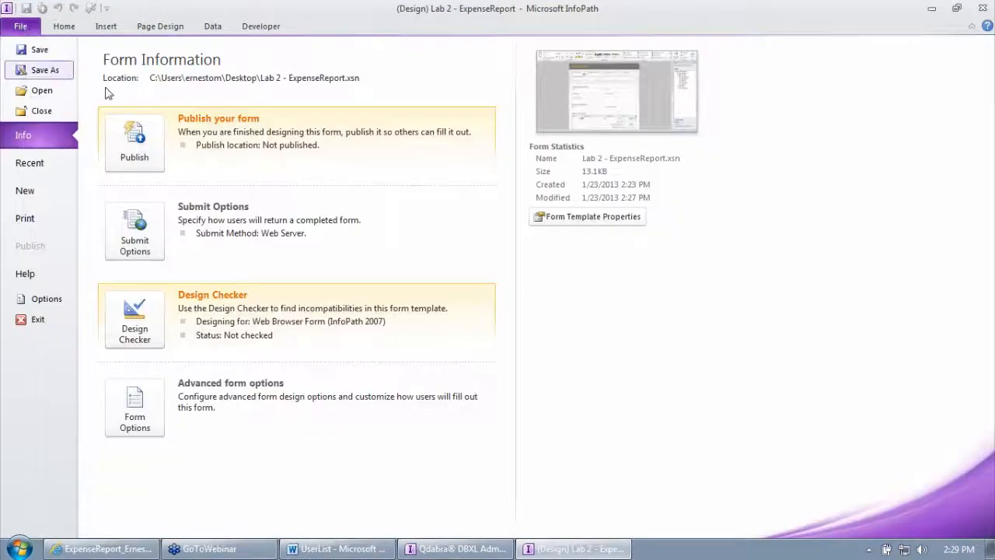
pyautogui.click(134, 329)
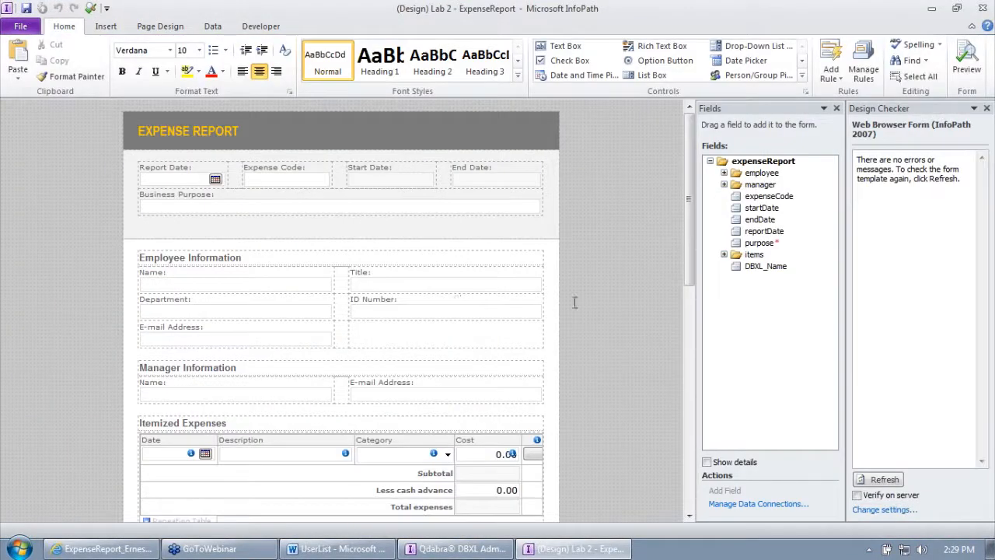
pyautogui.moveTo(847, 222); pyautogui.dragTo(751, 229)
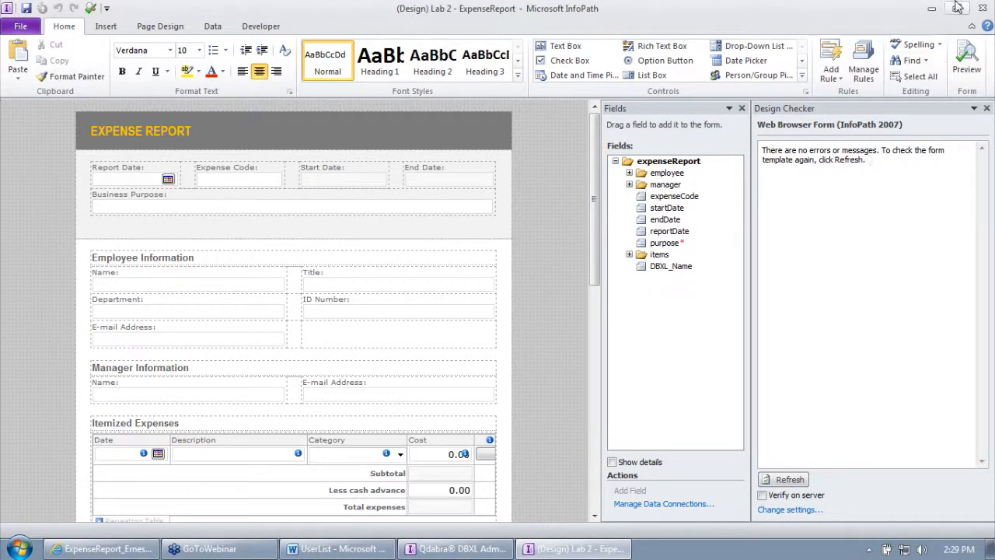
pyautogui.click(984, 8)
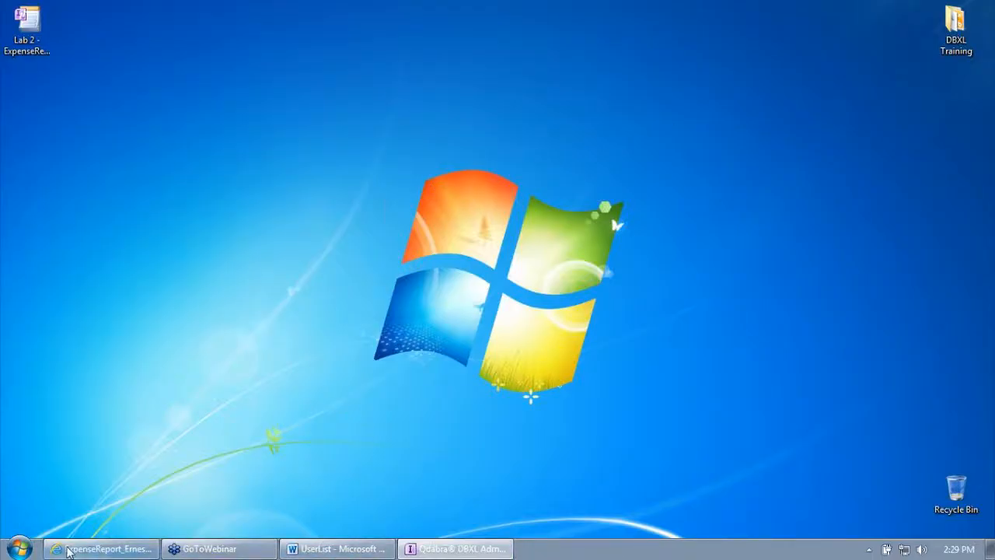
# Step: Switch to the DBXL Admin Tool, enable Use Forms Services for the ExpenseReport_Ernesto library mapping, and save the document type
pyautogui.click(457, 549)
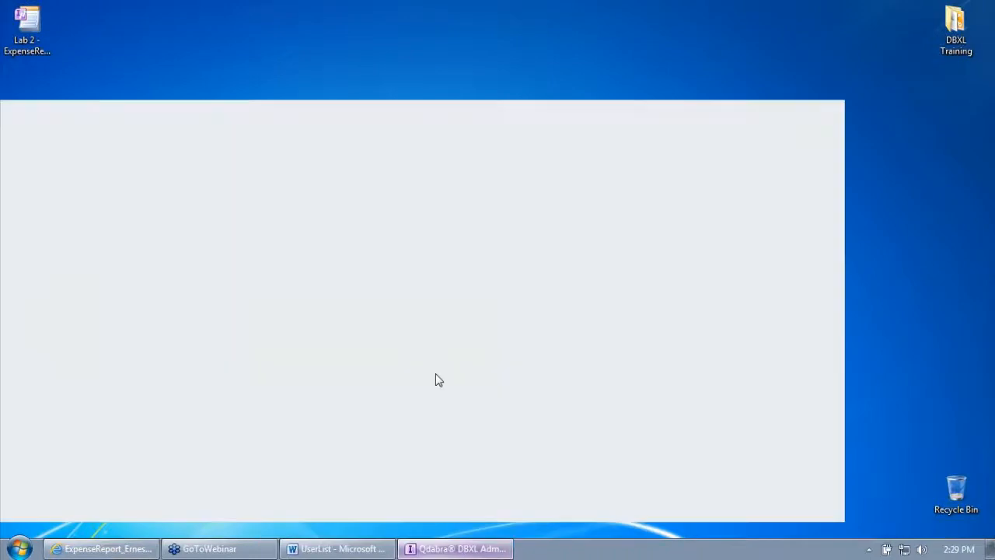
pyautogui.click(192, 337)
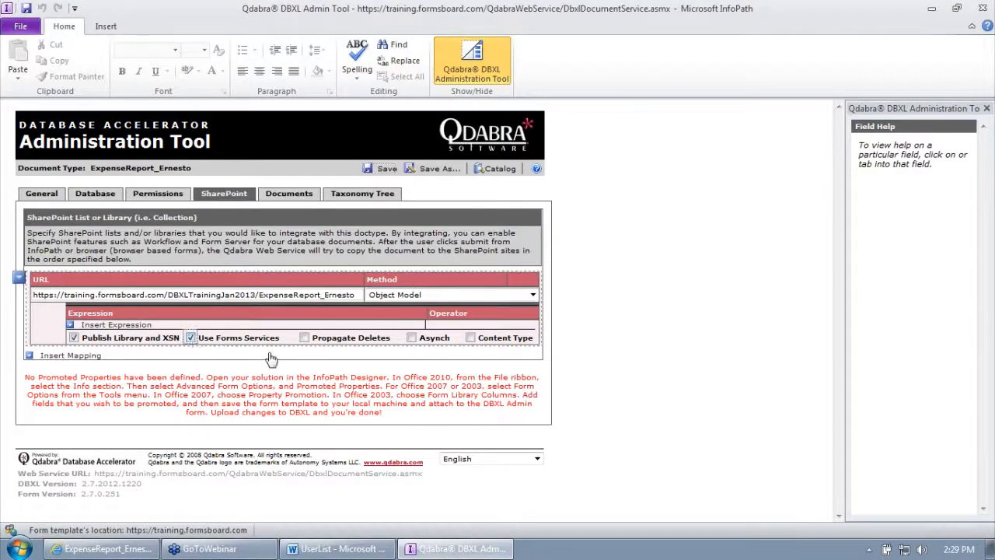
pyautogui.click(393, 173)
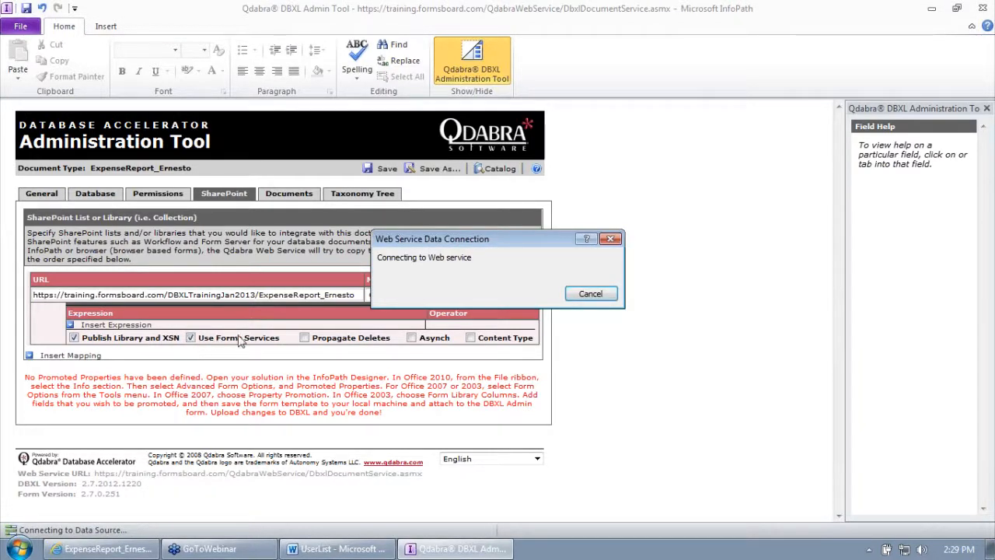
pyautogui.click(517, 319)
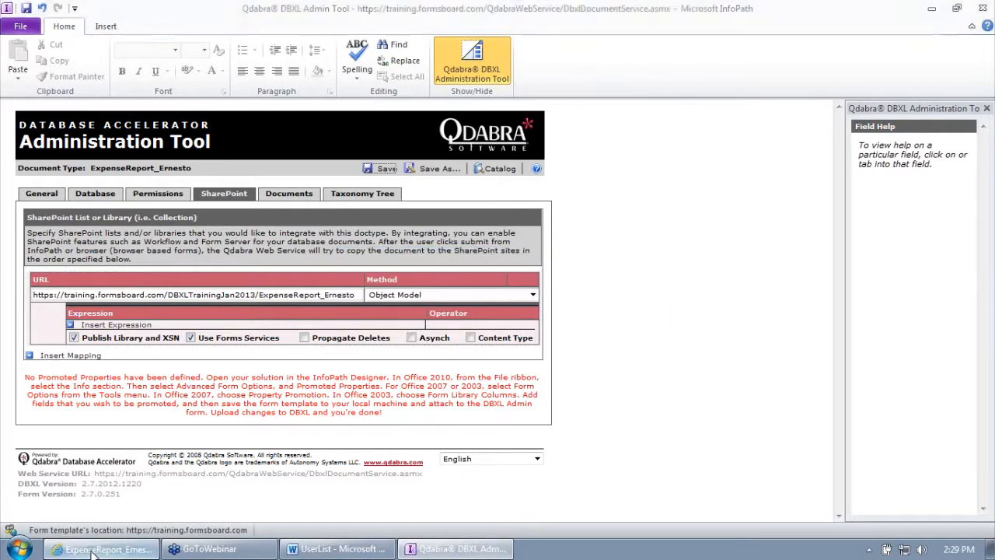
# Step: In the SharePoint library's advanced settings, set browser-enabled documents to "Open in the browser" and save the settings
pyautogui.click(92, 552)
pyautogui.click(209, 86)
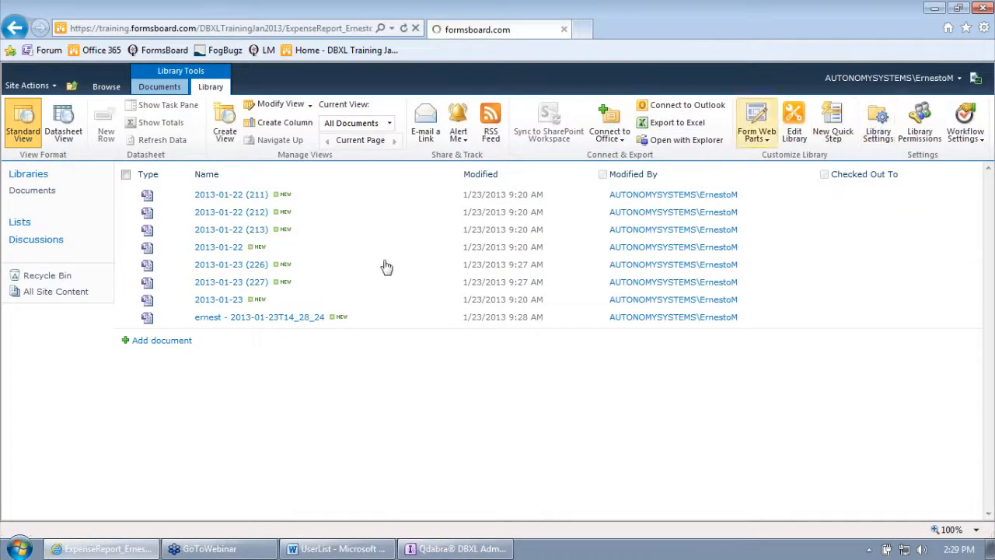
pyautogui.click(187, 316)
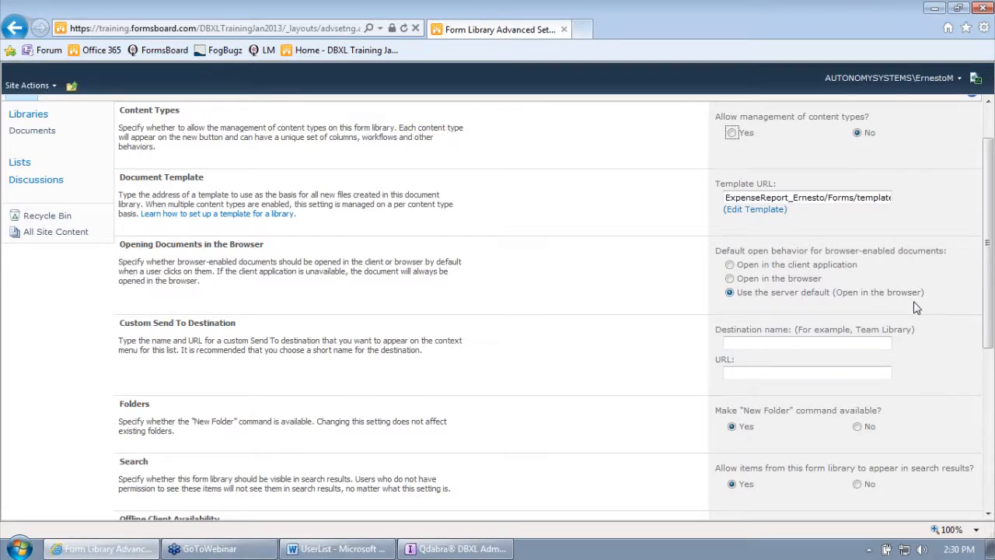
pyautogui.click(729, 279)
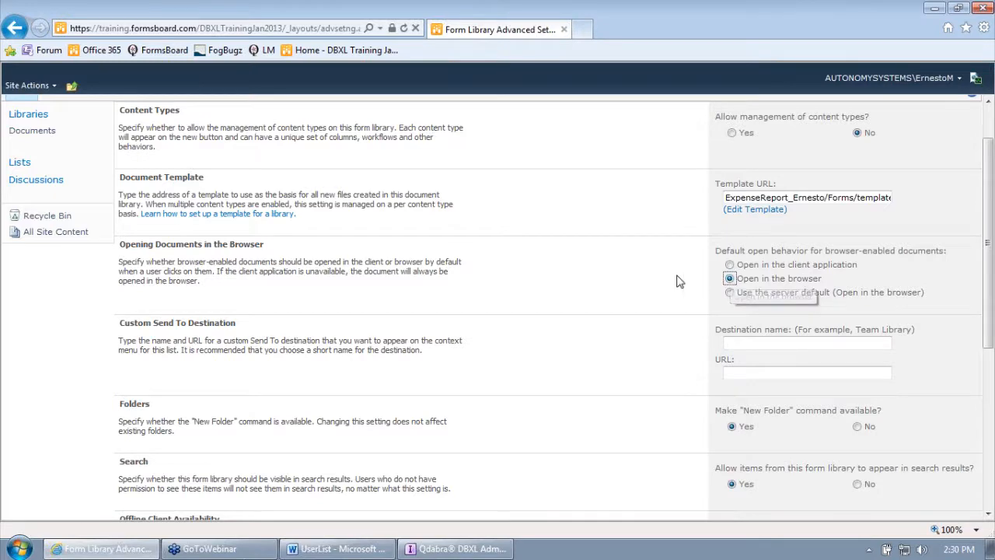
pyautogui.scroll(-5, 778, 358)
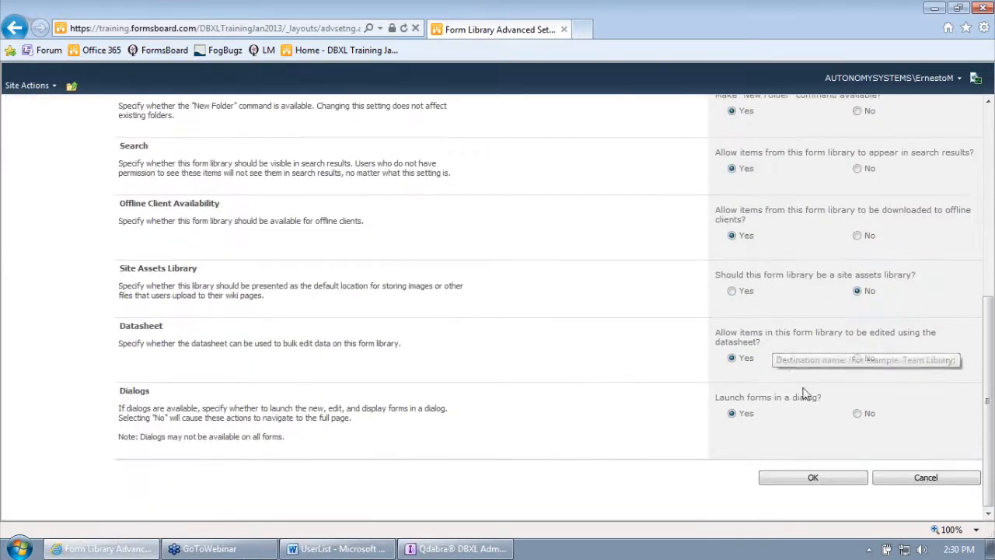
pyautogui.click(820, 477)
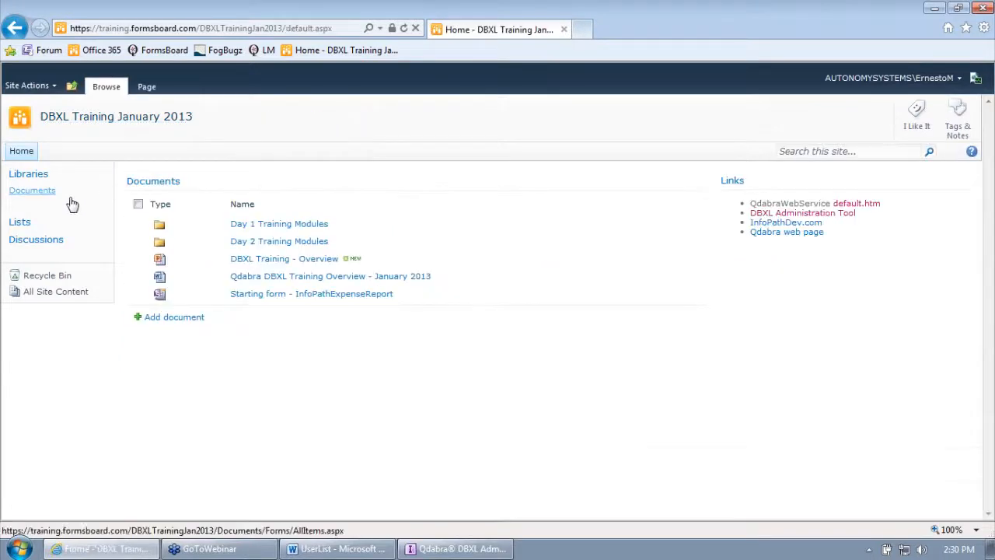
# Step: Start a new browser form from the ExpenseReport_Ernesto library and enter the business purpose "my purpose is the same from the browser"
pyautogui.click(54, 293)
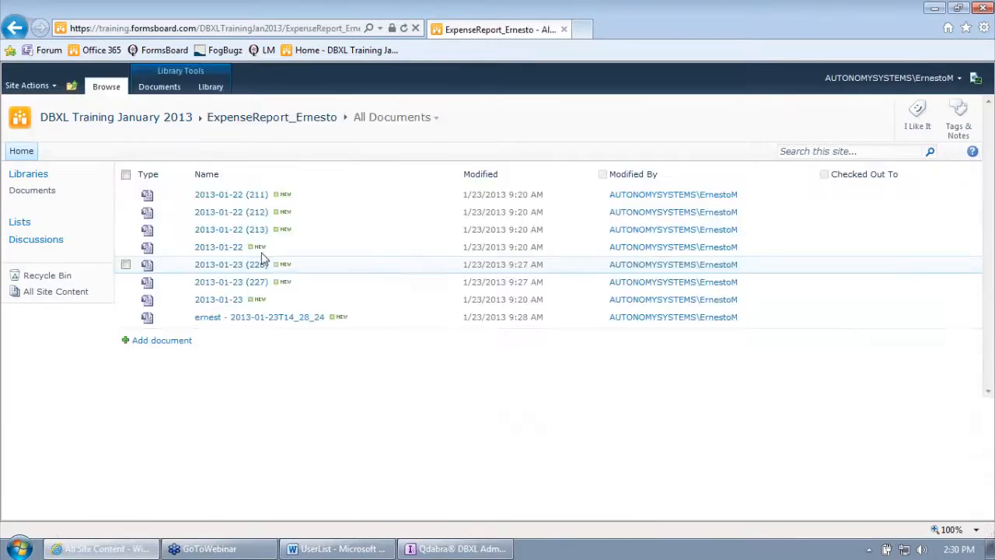
pyautogui.click(172, 346)
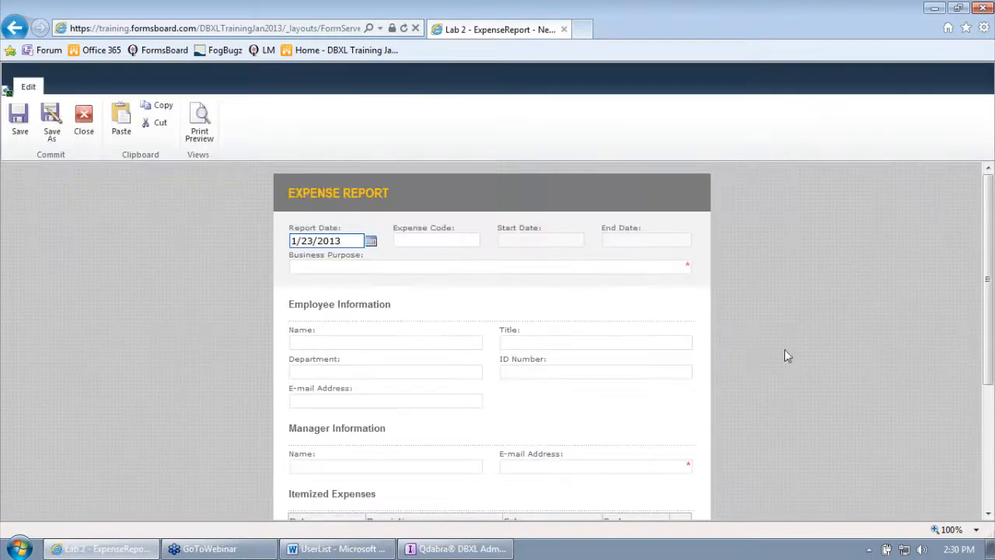
pyautogui.click(550, 269)
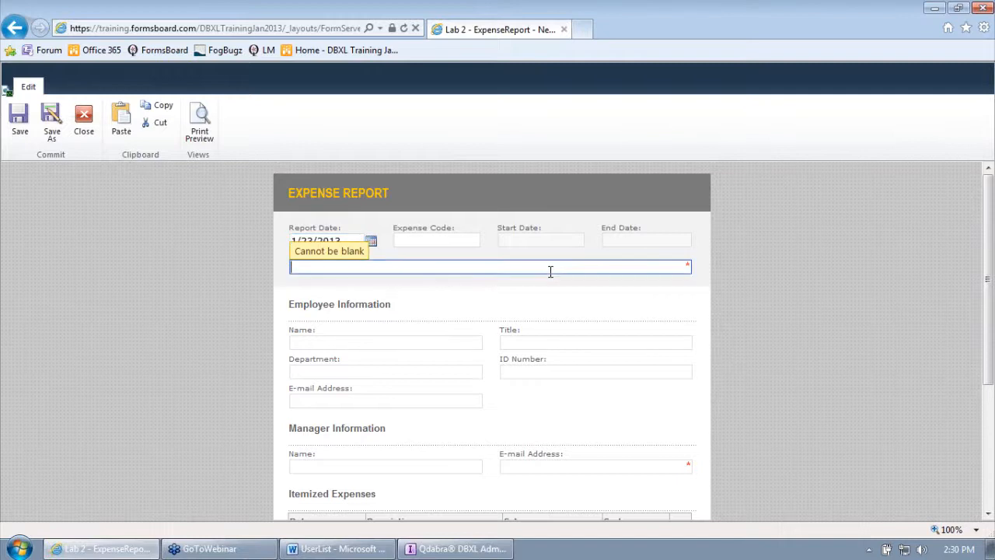
pyautogui.write('my purpose is')
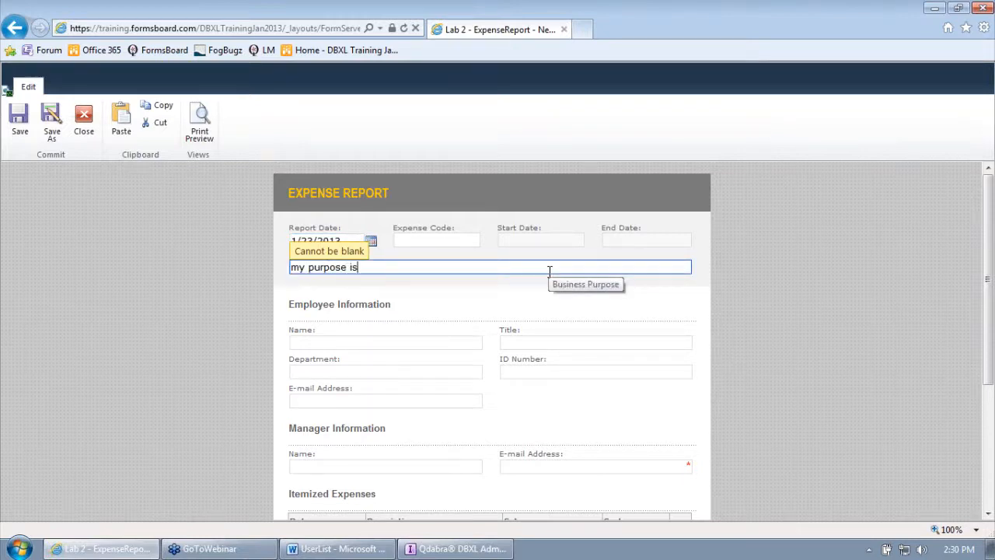
pyautogui.write(' the same from the br')
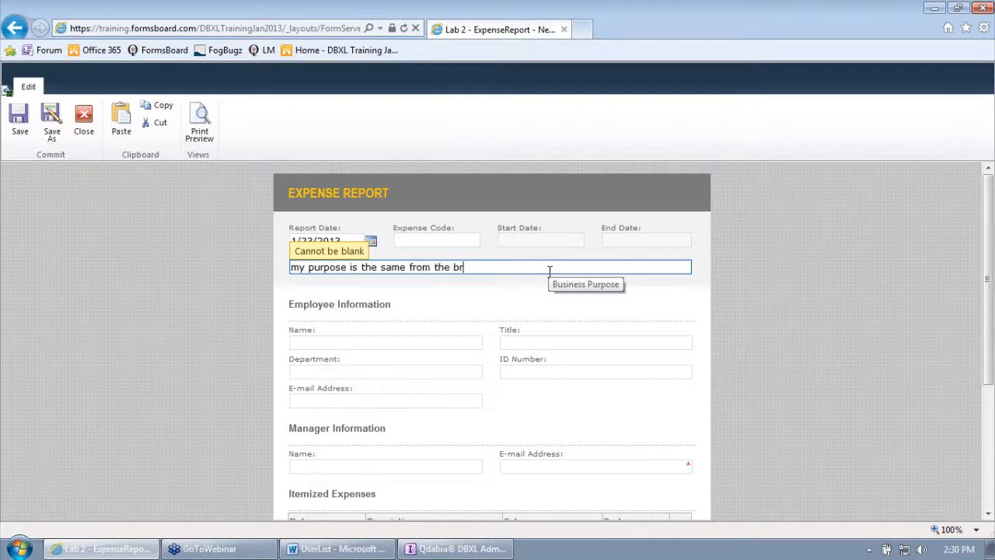
pyautogui.write('owser')
# Step: Enter the employee's name and the manager's e-mail address in the expense report, and submit the form
pyautogui.press('Tab')
pyautogui.write('Ernesto Machado')
pyautogui.press('Tab')
pyautogui.press('Tab')
pyautogui.press('Tab')
pyautogui.press('Tab')
pyautogui.press('Tab')
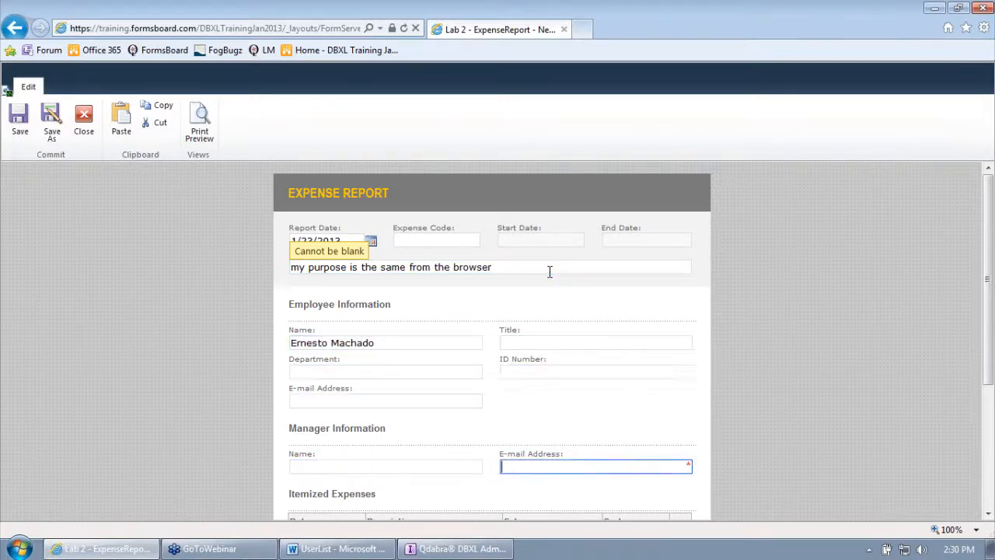
pyautogui.write('patrick')
pyautogui.press('Tab')
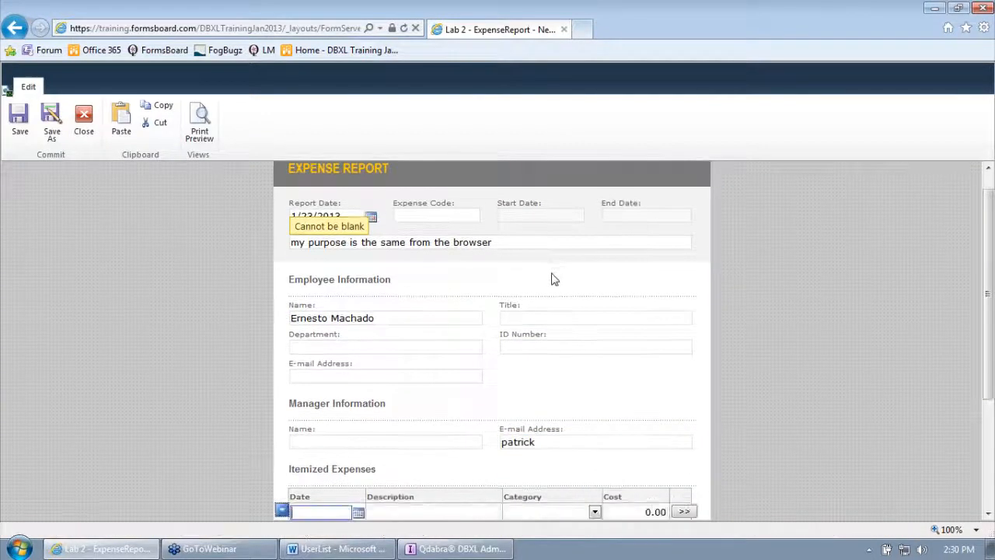
pyautogui.scroll(-3, 327, 444)
pyautogui.click(323, 476)
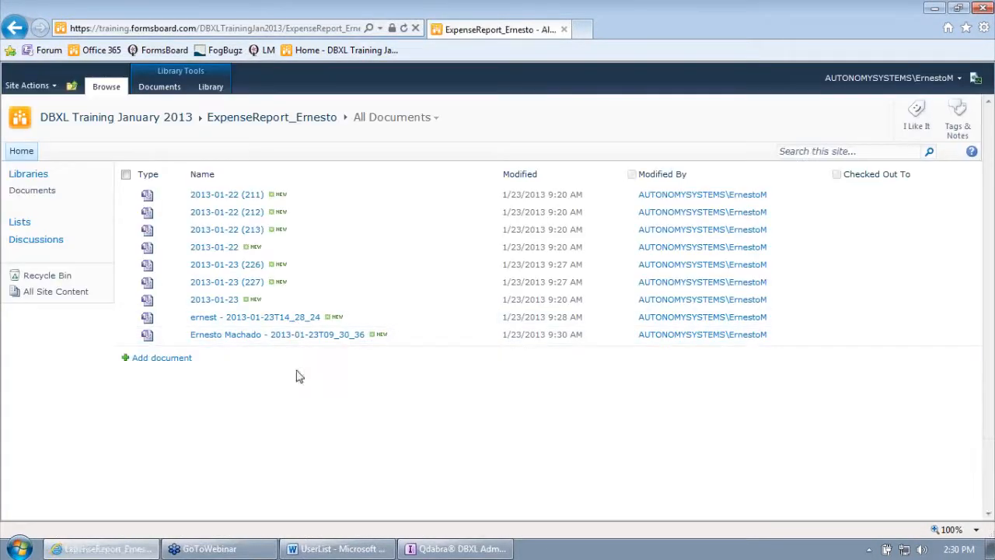
# Step: Look at the document type's SharePoint mapping in the DBXL Admin Tool, and return to the library with the new report deselected
pyautogui.click(125, 334)
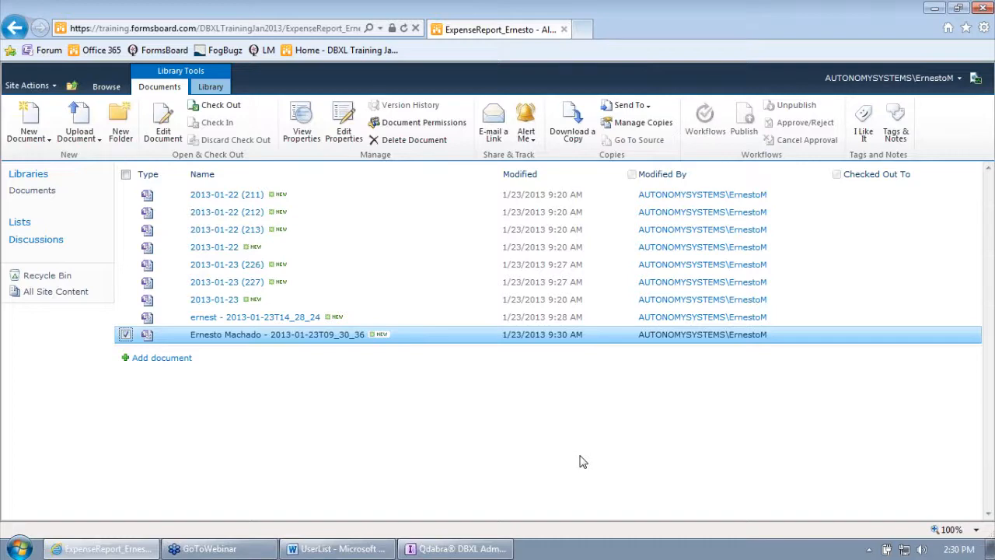
pyautogui.click(462, 549)
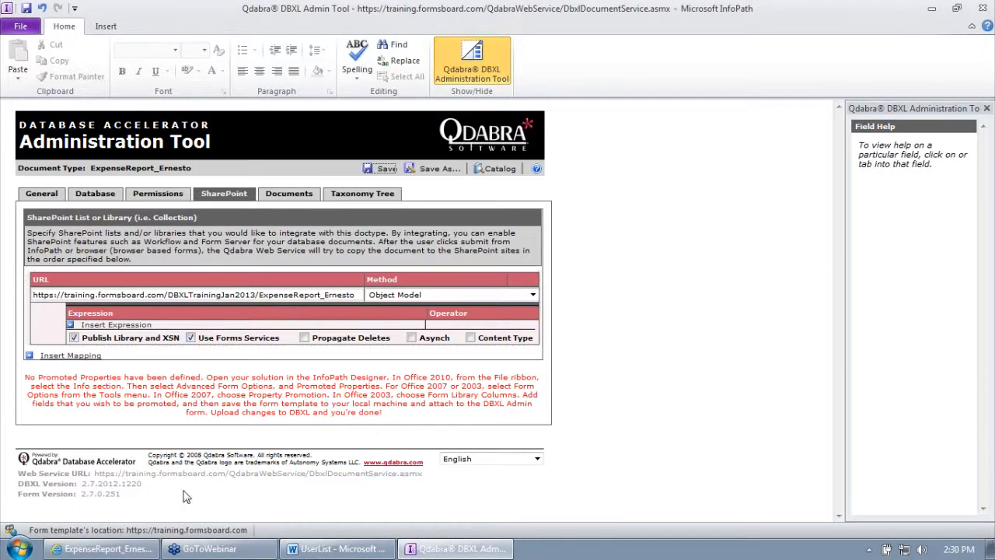
pyautogui.click(105, 549)
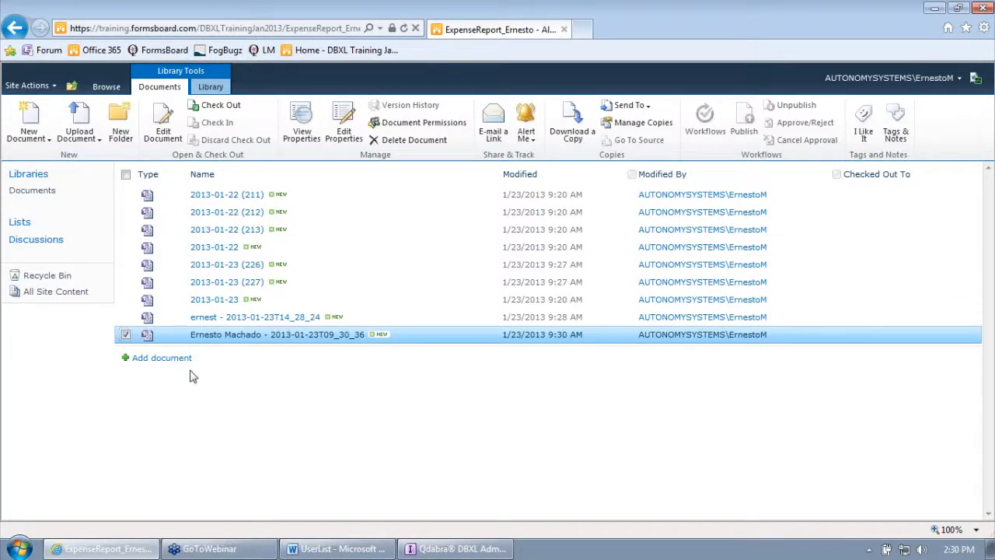
pyautogui.click(125, 335)
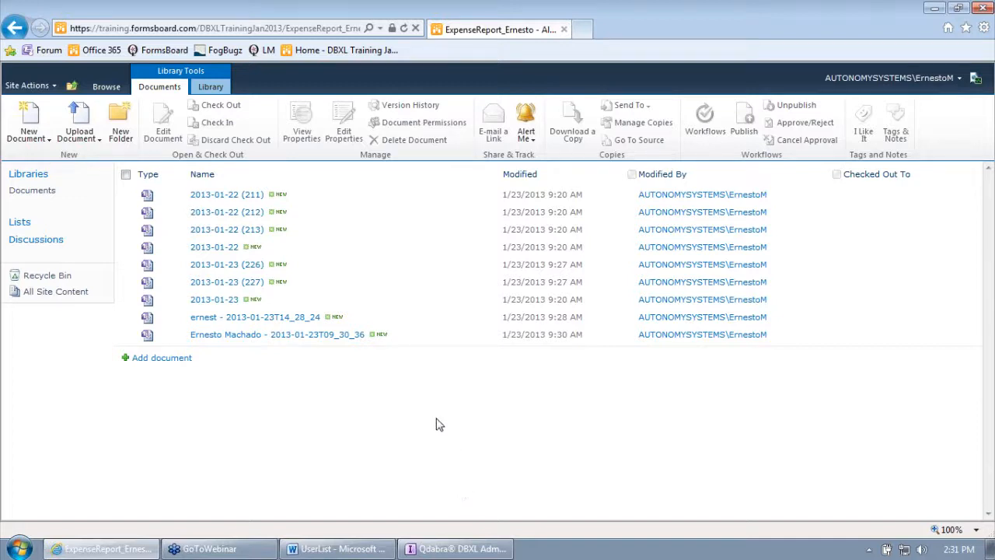
# Step: Open the newly submitted expense report from the library, and set its expense code to 123445 and the department to Support
pyautogui.click(316, 341)
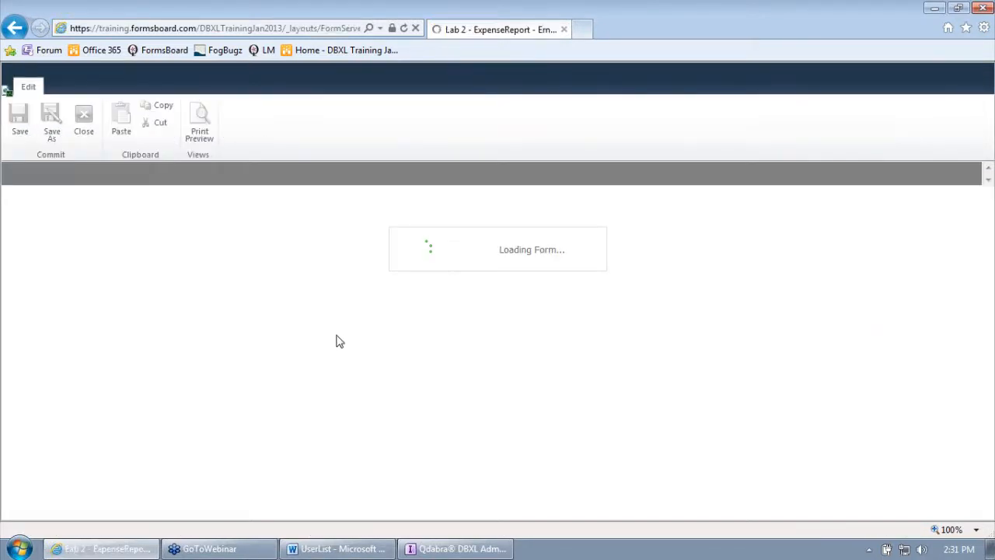
pyautogui.scroll(-3, 583, 319)
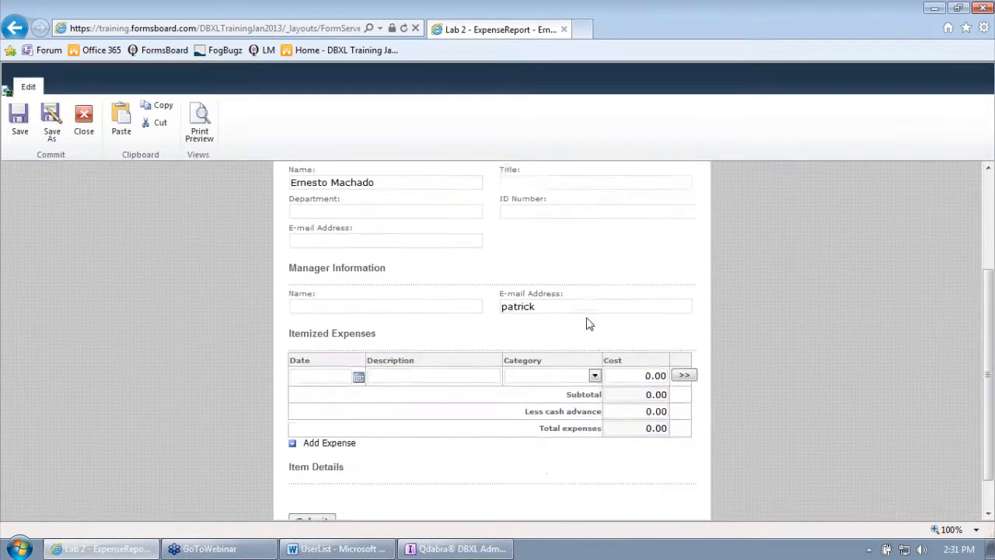
pyautogui.scroll(2, 589, 318)
pyautogui.scroll(3, 535, 270)
pyautogui.click(444, 240)
pyautogui.write('123445')
pyautogui.scroll(-1, 451, 295)
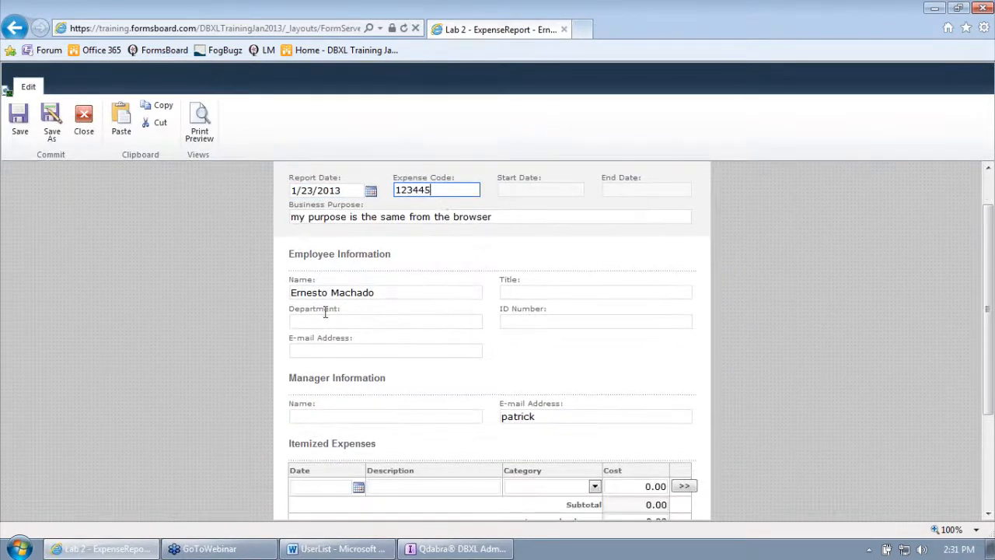
pyautogui.click(332, 320)
pyautogui.write('Support')
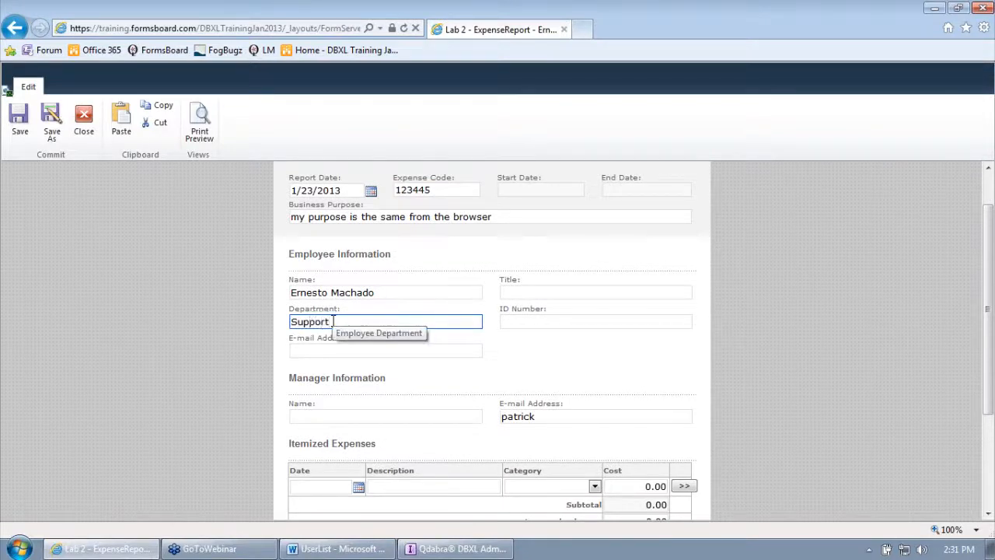
# Step: Enter the manager's name in the Manager Information section of the expense report
pyautogui.click(566, 320)
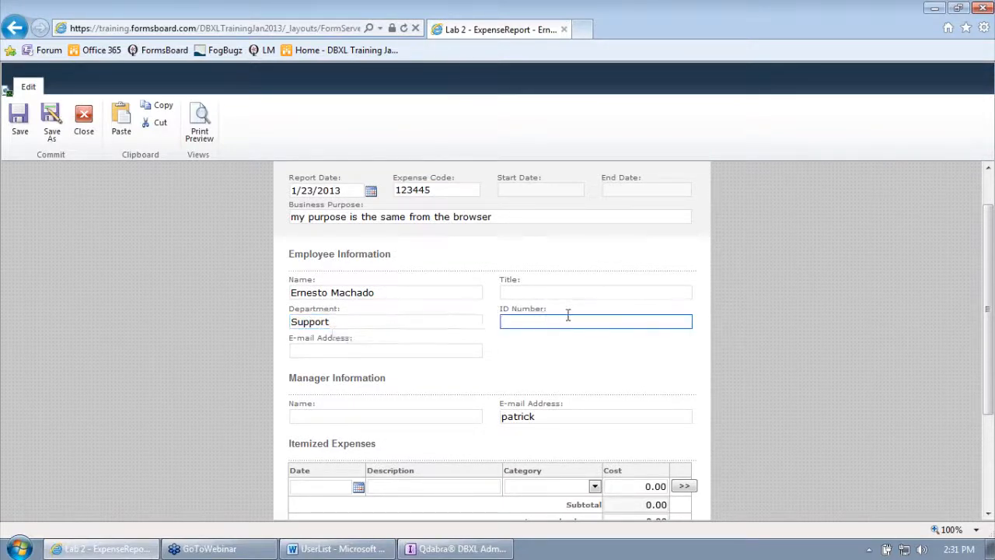
pyautogui.scroll(-2, 536, 318)
pyautogui.click(465, 315)
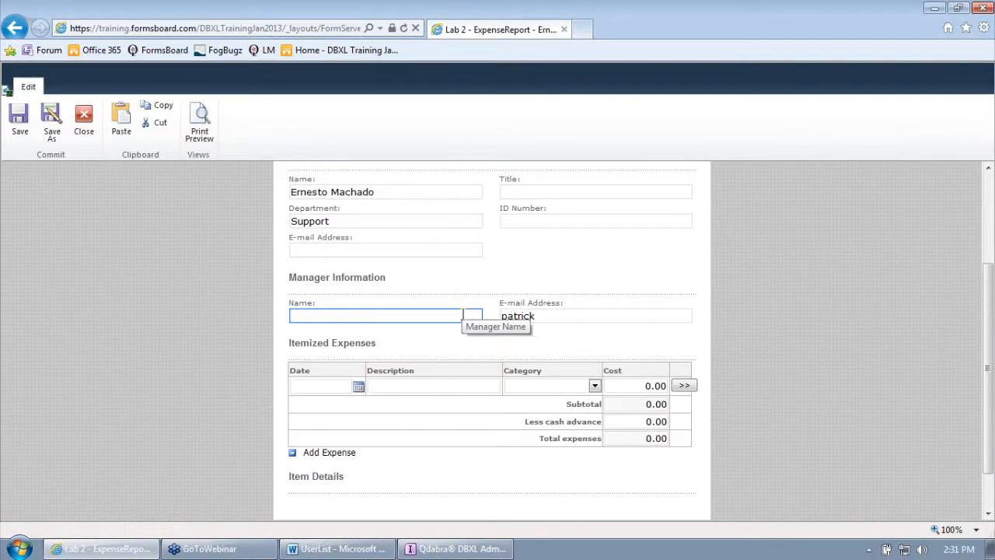
pyautogui.press('Tab')
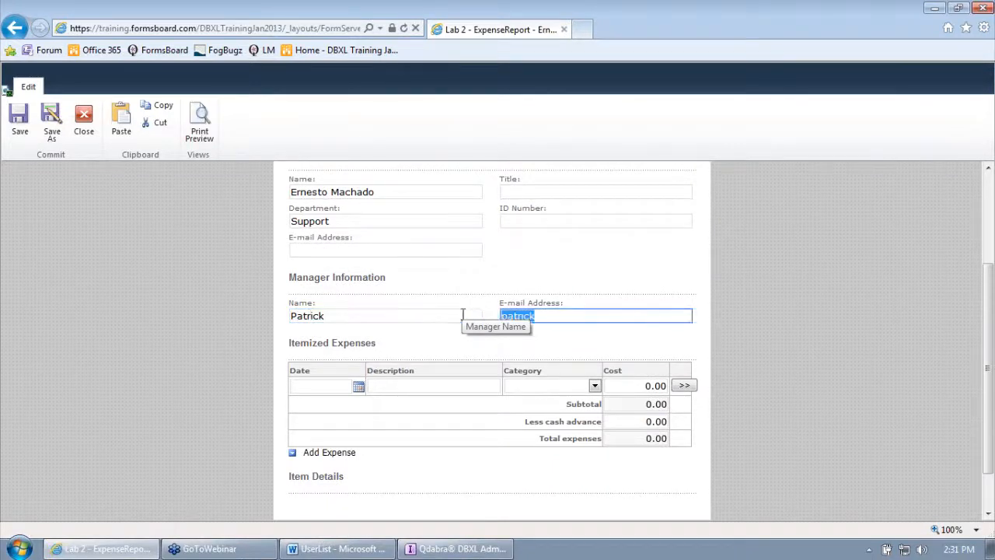
# Step: Fill in the itemized expense with date 1/11/2013, description "tesst", category Lodging and cost 10.00, and submit the report
pyautogui.press('Tab')
pyautogui.press('Return')
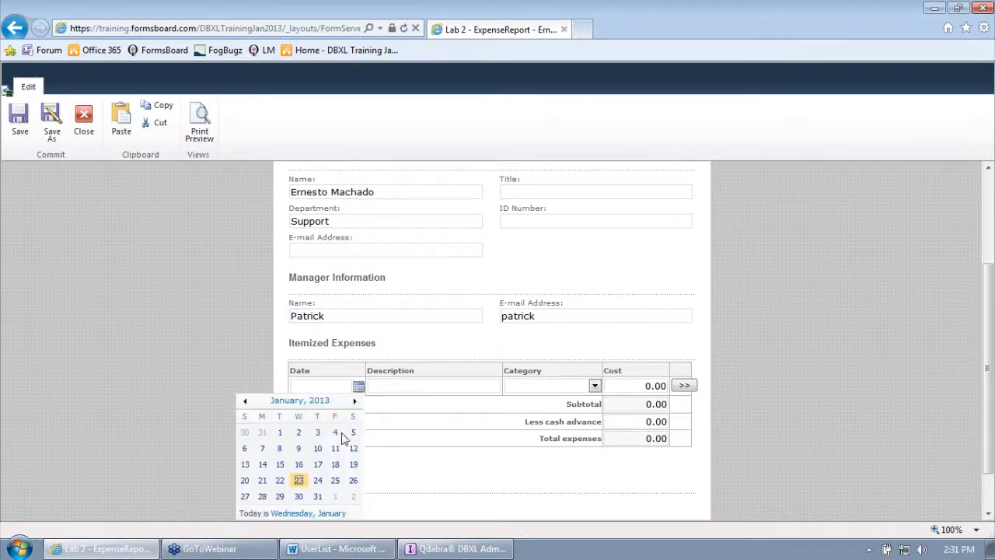
pyautogui.click(338, 447)
pyautogui.click(402, 382)
pyautogui.write('tesst')
pyautogui.press('Tab')
pyautogui.click(579, 386)
pyautogui.click(529, 445)
pyautogui.click(638, 386)
pyautogui.write('10.00')
pyautogui.press('Tab')
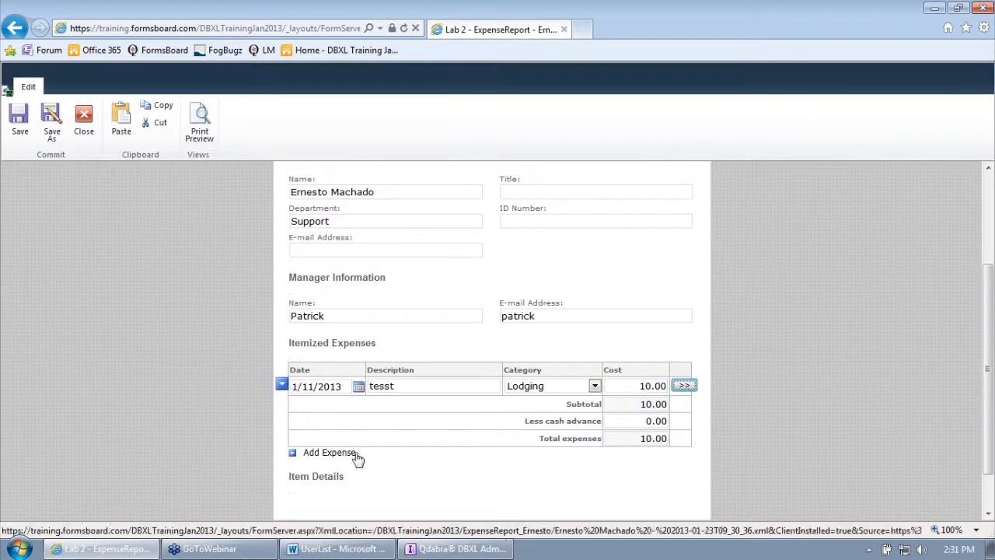
pyautogui.scroll(-1, 355, 477)
pyautogui.click(300, 480)
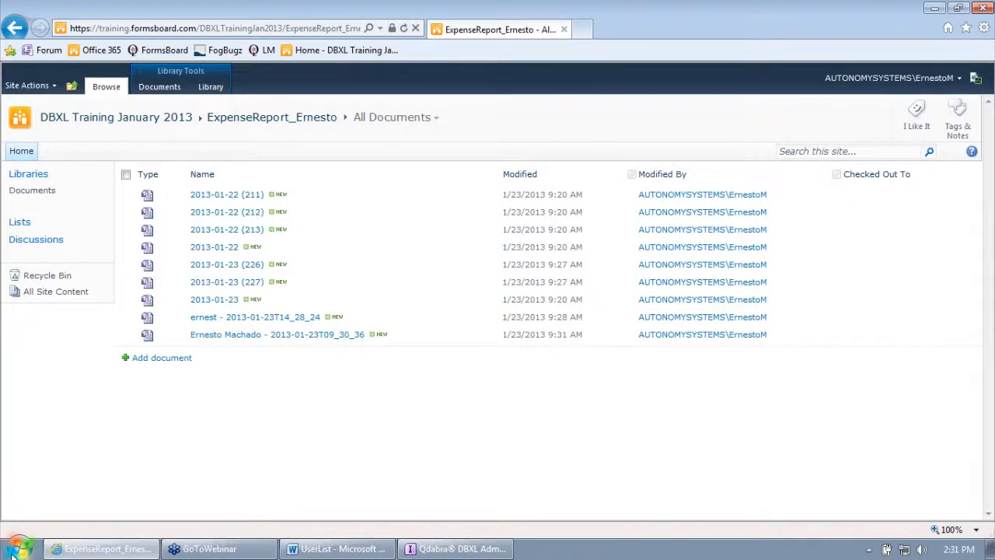
# Step: Open SQL Server Management Studio and connect to the QSHP2010\SQLEXPRESS database engine
pyautogui.click(12, 552)
pyautogui.click(86, 318)
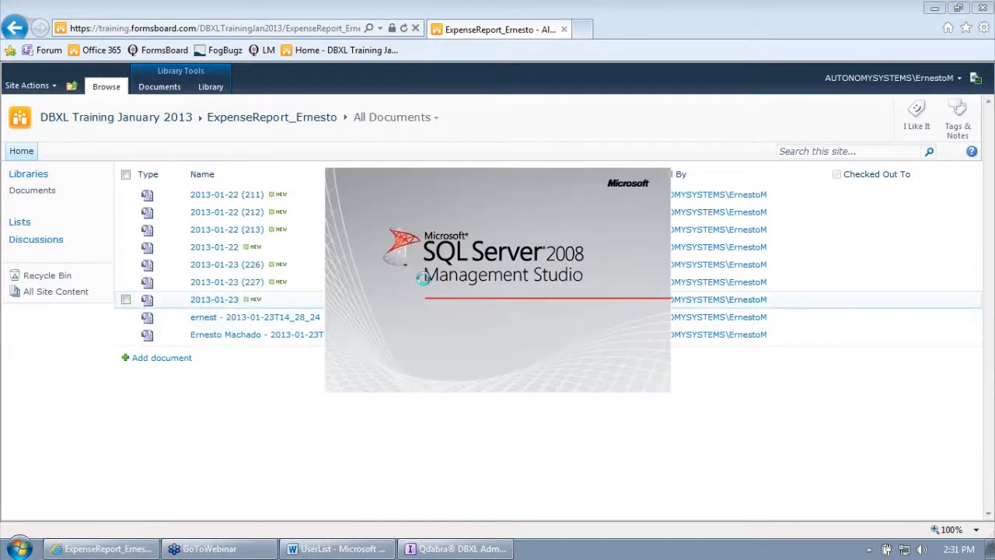
pyautogui.click(632, 192)
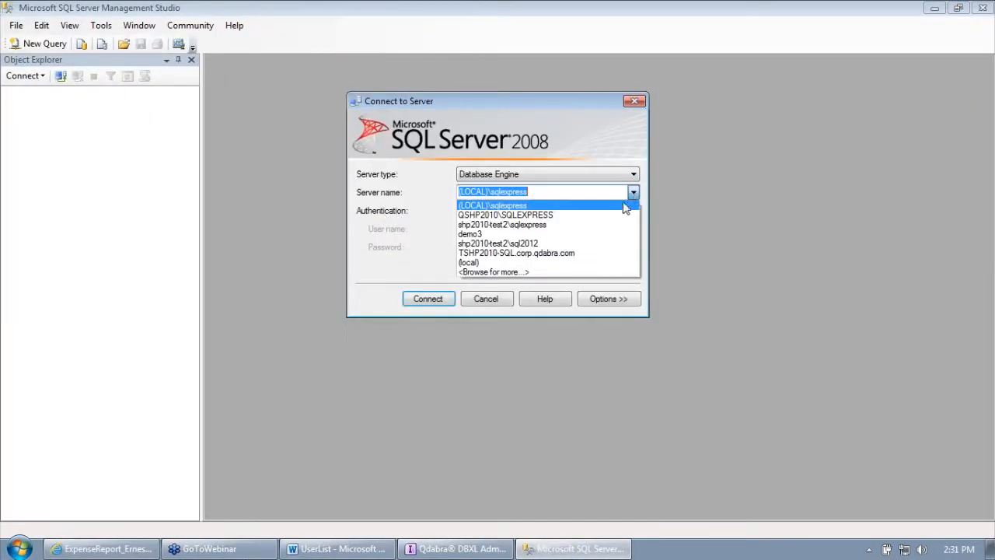
pyautogui.click(625, 214)
pyautogui.click(904, 550)
pyautogui.click(831, 411)
pyautogui.click(956, 435)
pyautogui.click(408, 407)
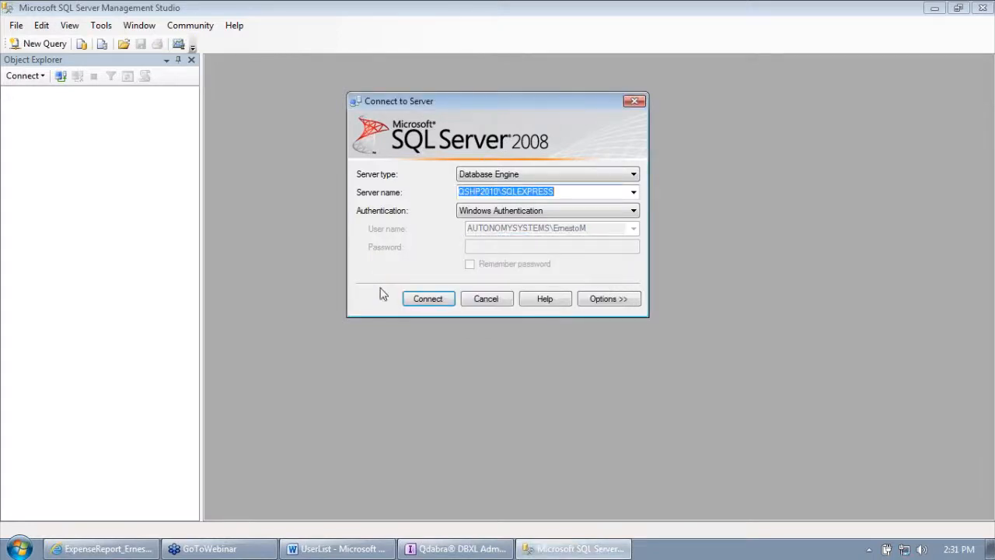
pyautogui.click(428, 299)
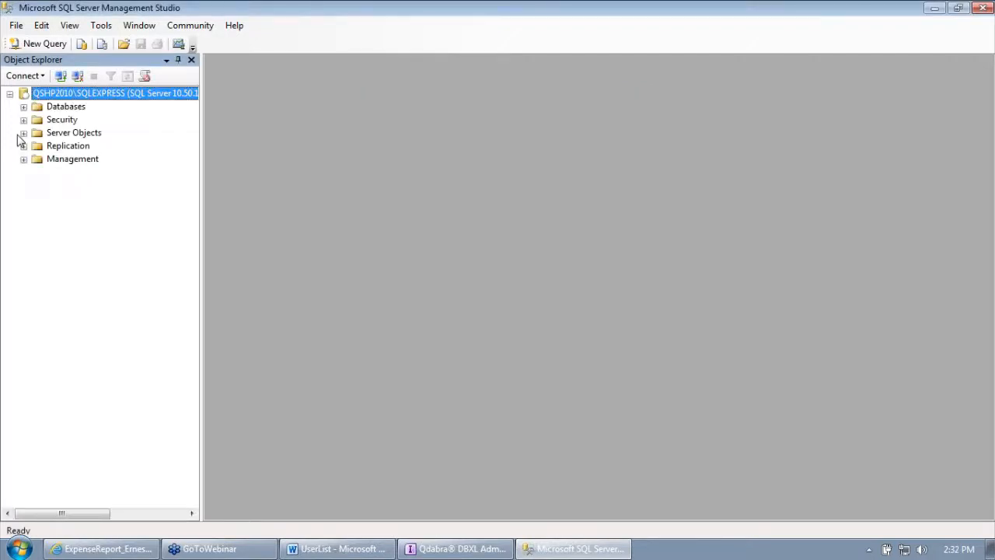
# Step: Query the top 1000 rows of the dbo.ExpenseReportItems table in the DBXLTraining database
pyautogui.click(23, 106)
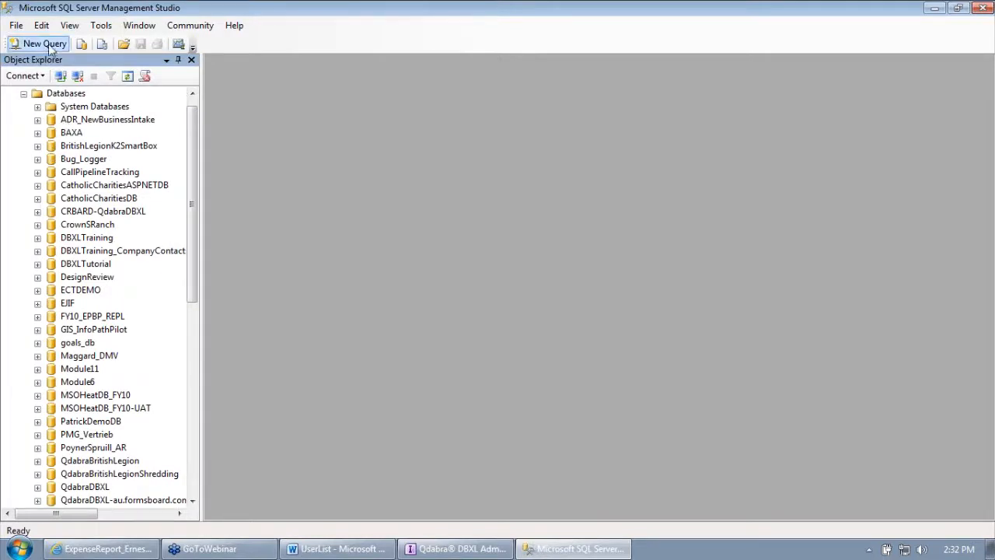
pyautogui.click(37, 237)
pyautogui.click(51, 264)
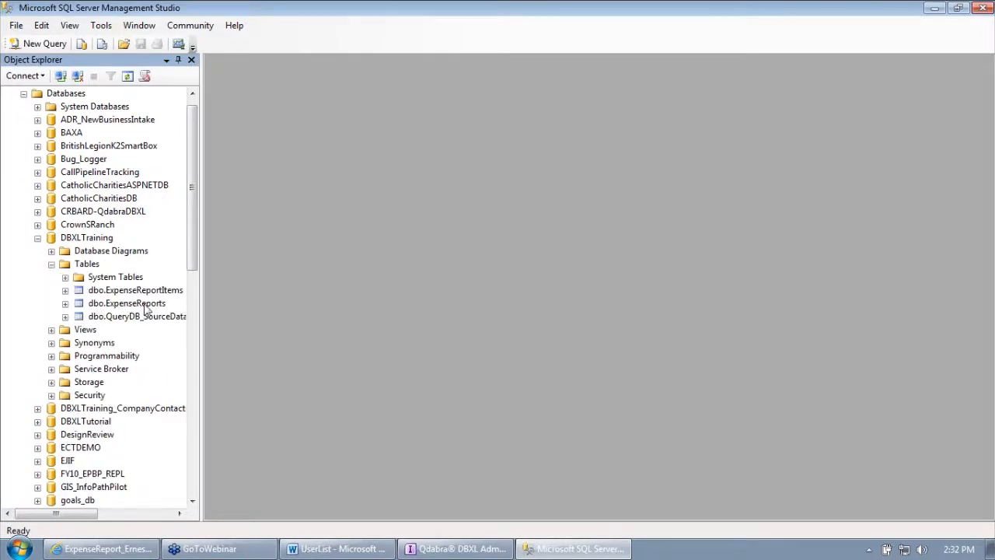
pyautogui.click(150, 291)
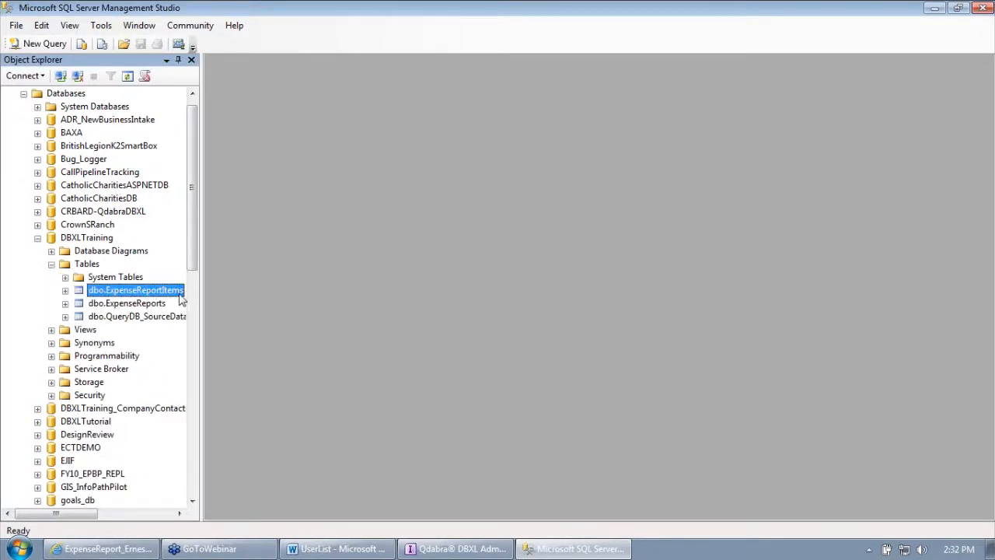
pyautogui.rightClick(192, 300)
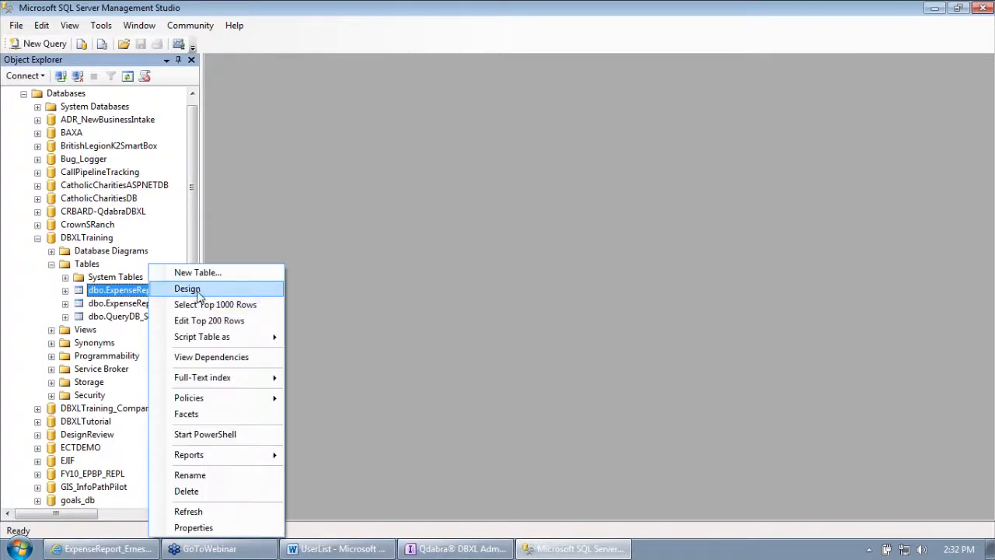
pyautogui.click(215, 304)
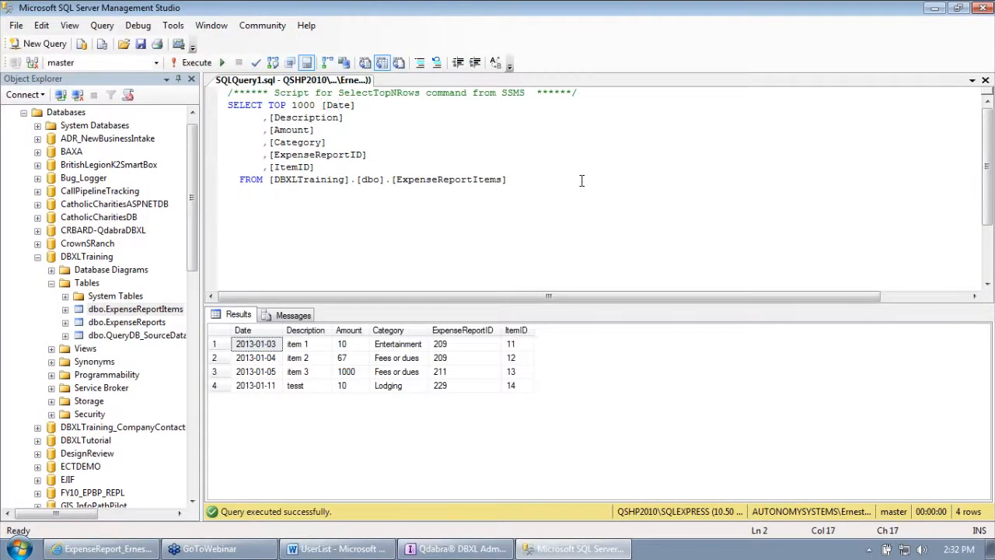
# Step: Add the line SELECT * FROM [DBXLTraining].[dbo].[ExpenseReport] above the existing SELECT statement, and execute the query
pyautogui.press('Home')
pyautogui.press('Return')
pyautogui.press('Up')
pyautogui.write('SELE')
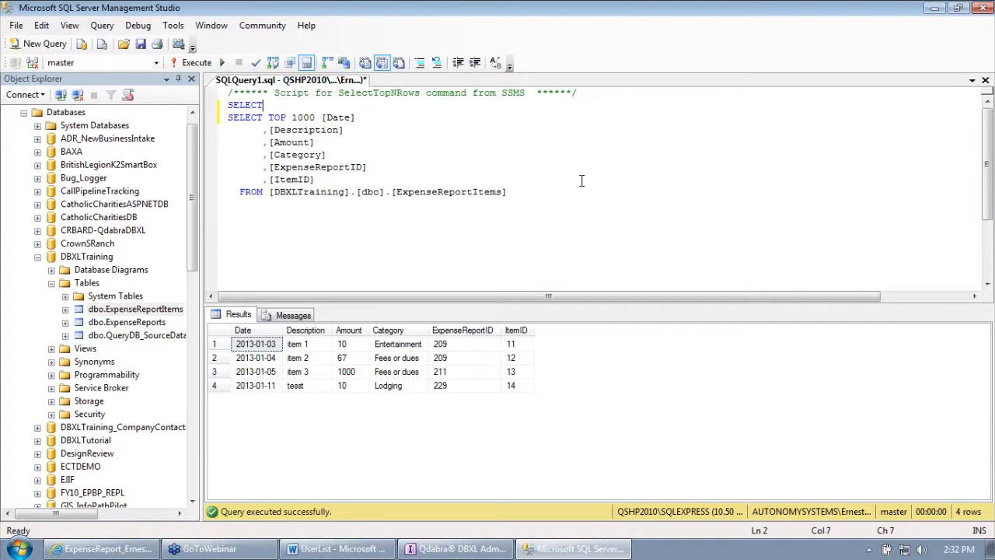
pyautogui.write('CT * FROM [DBXLTraining].[dbo')
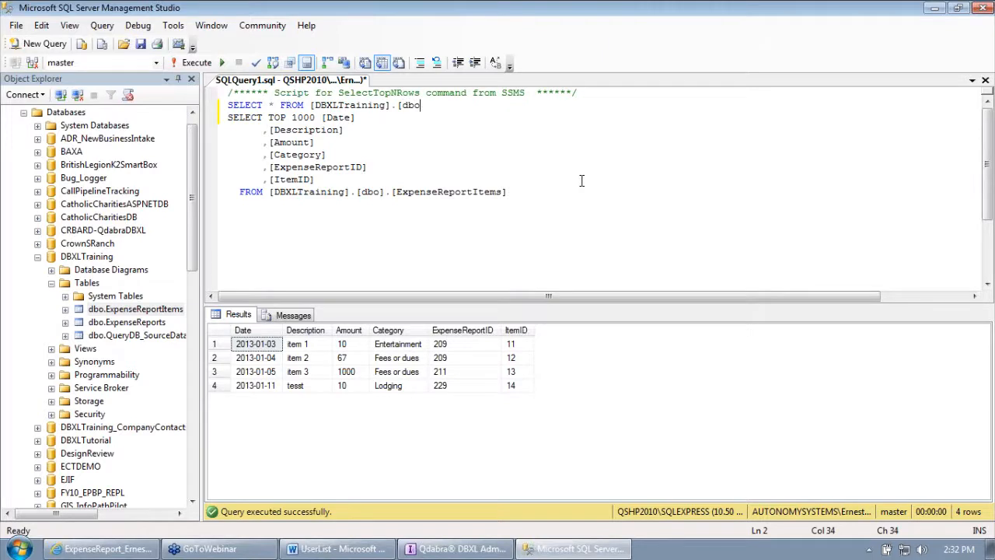
pyautogui.write('xpenseReport')
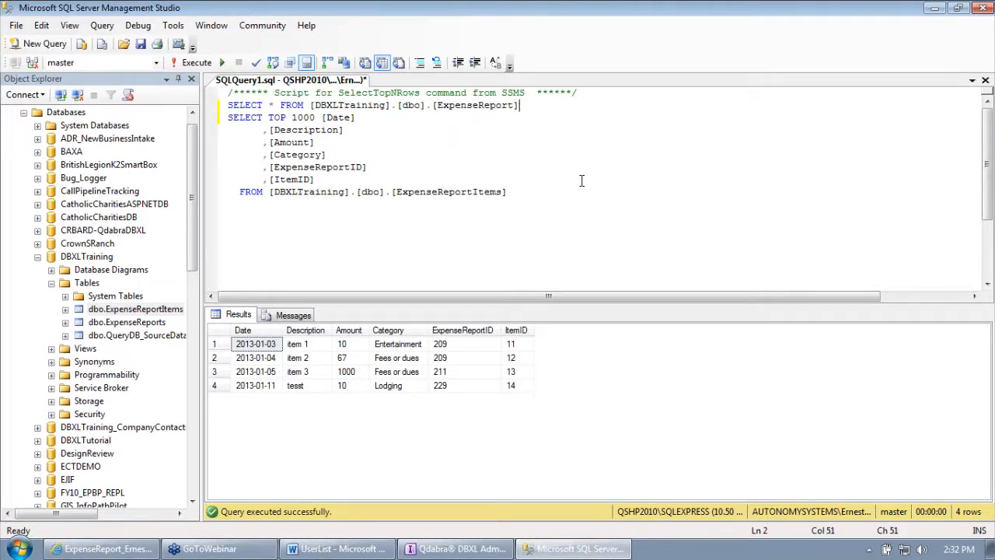
pyautogui.click(195, 62)
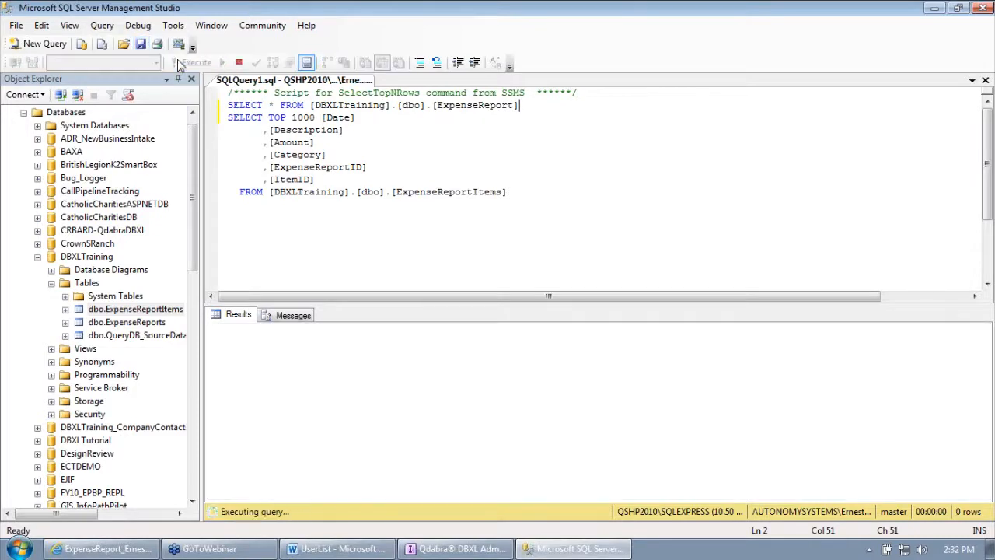
# Step: Correct the table name in the first SELECT statement to [ExpenseReports] and execute the query
pyautogui.moveTo(529, 108); pyautogui.dragTo(580, 209)
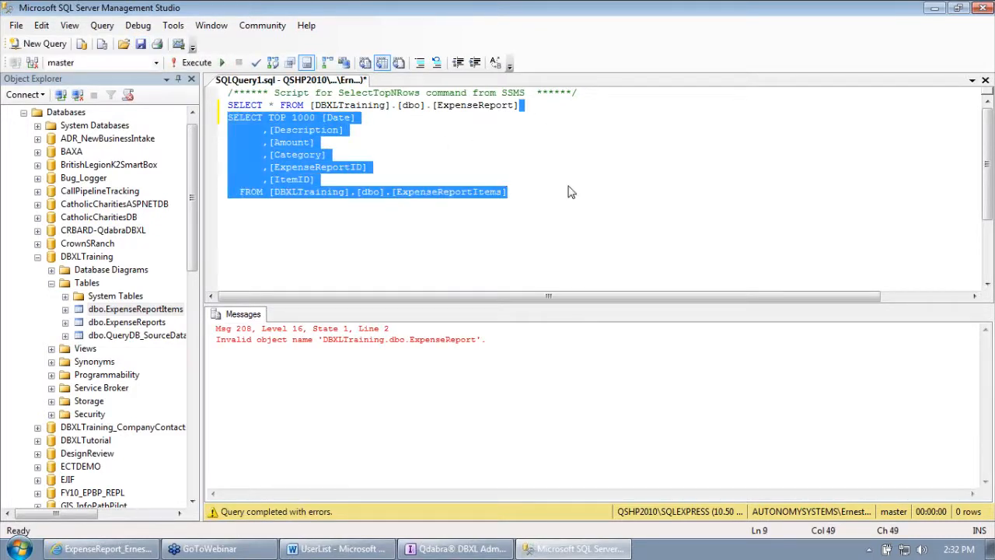
pyautogui.click(517, 105)
pyautogui.write('s')
pyautogui.click(197, 62)
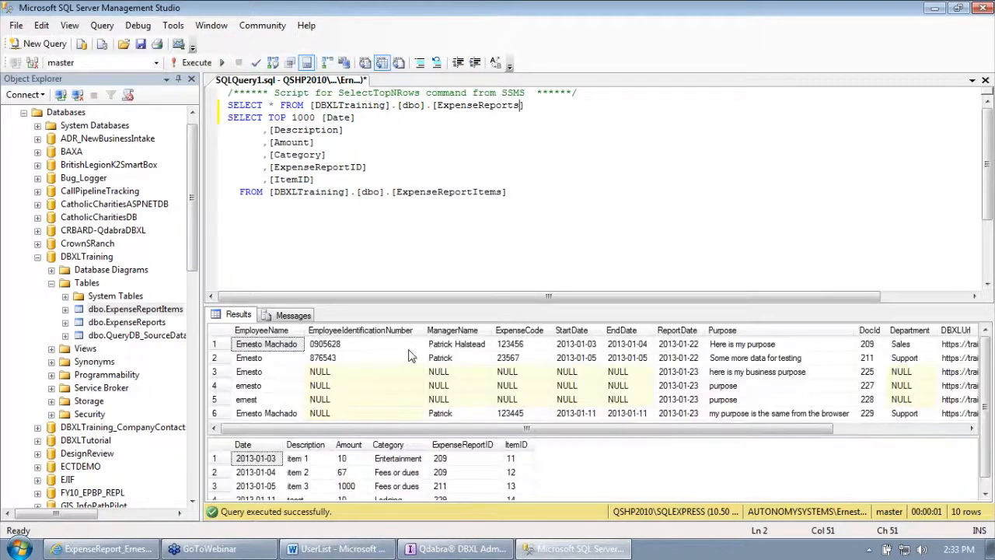
# Step: Examine the last ExpenseReports record in the results, including its purpose text and its remaining columns
pyautogui.click(217, 414)
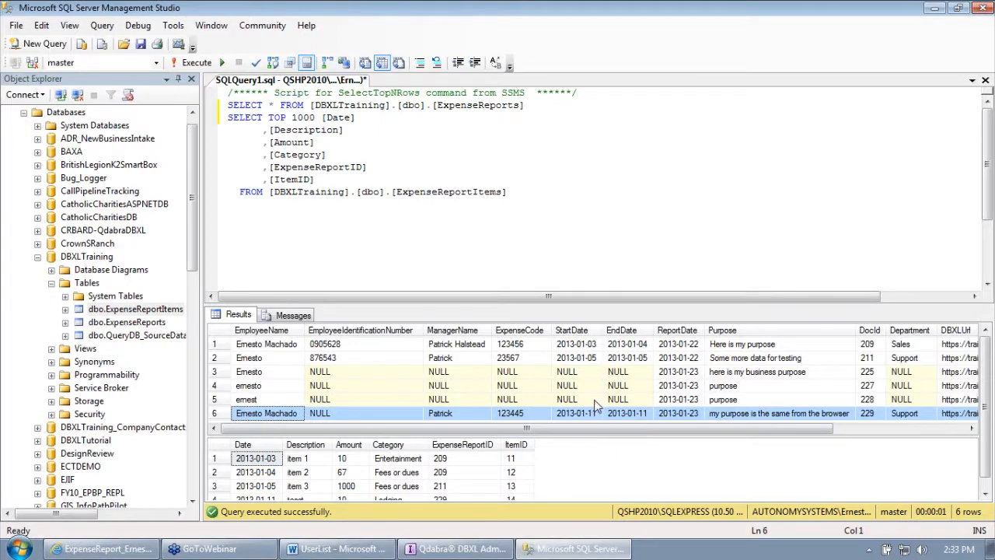
pyautogui.click(756, 414)
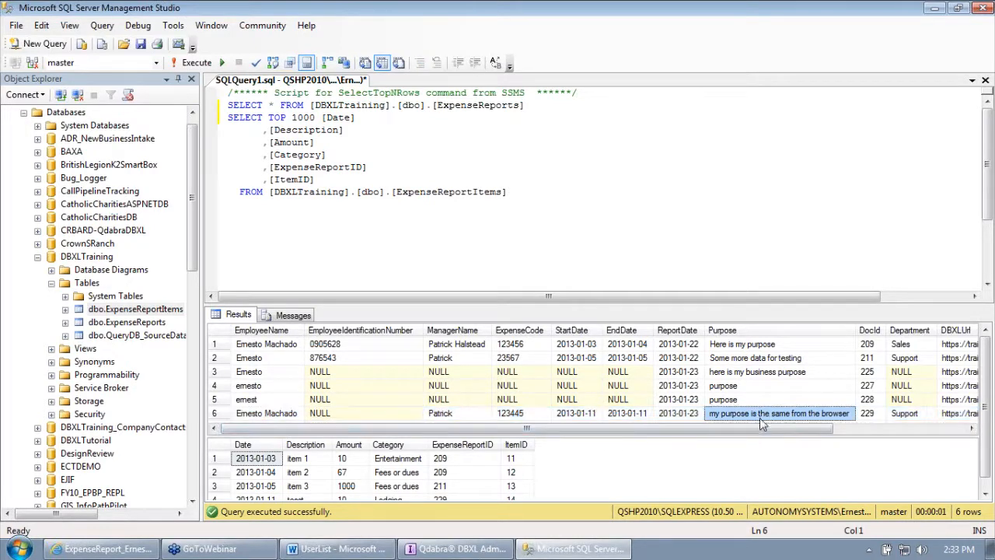
pyautogui.click(217, 415)
pyautogui.moveTo(305, 429); pyautogui.dragTo(360, 424)
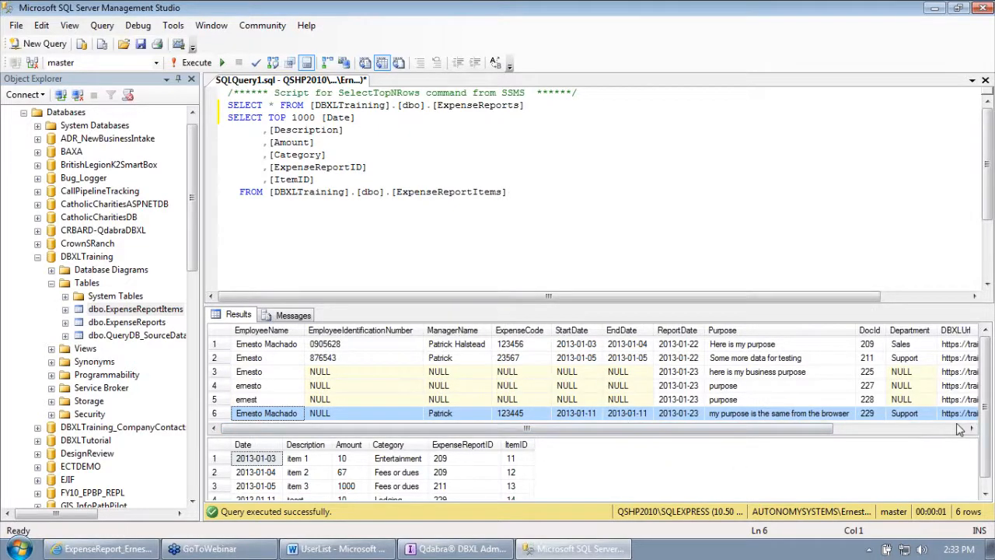
pyautogui.scroll(-1, 986, 413)
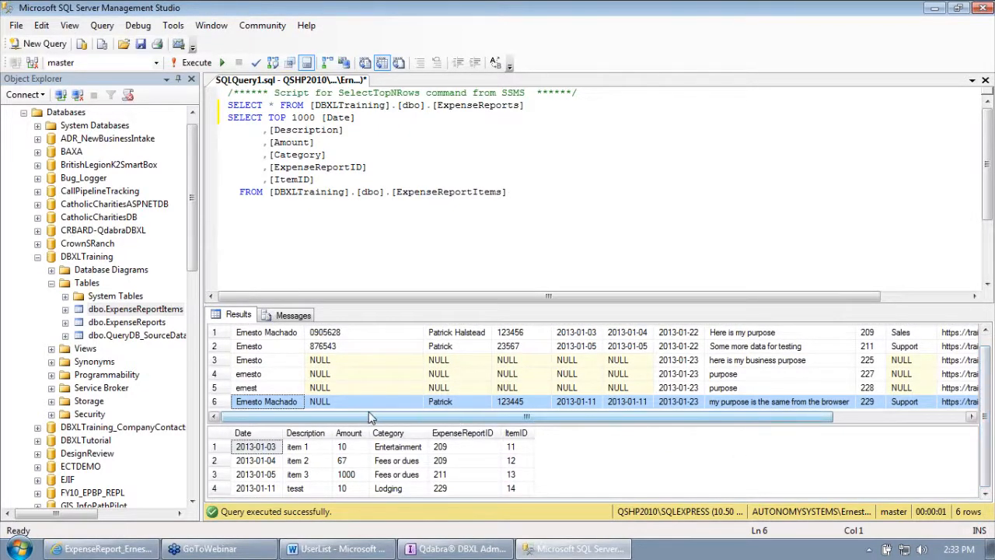
pyautogui.moveTo(723, 418); pyautogui.dragTo(867, 420)
# Step: Compare the last report's DocId with the ExpenseReportID of the last expense item, and minimize the SQL Server Management Studio window
pyautogui.click(708, 401)
pyautogui.moveTo(703, 417); pyautogui.dragTo(332, 428)
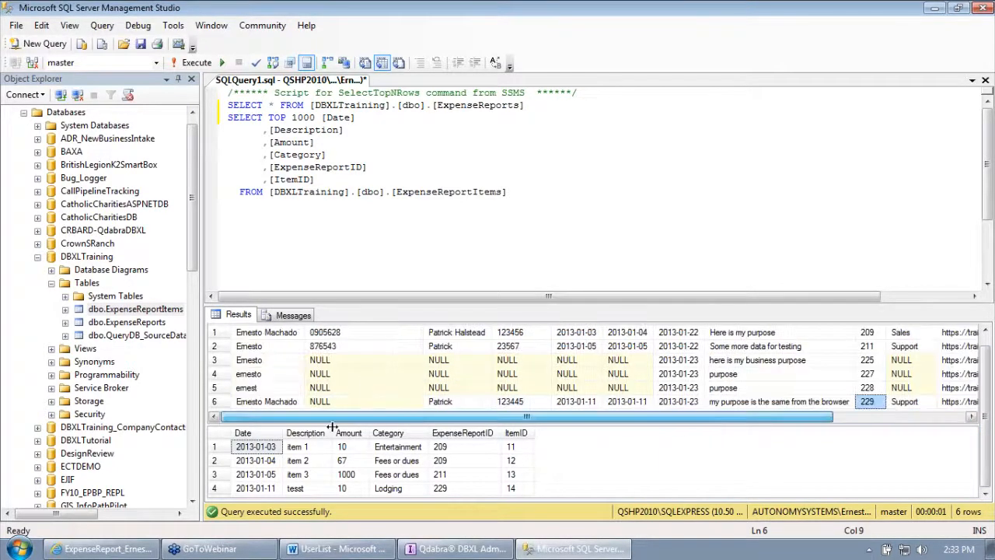
pyautogui.click(452, 492)
pyautogui.click(219, 488)
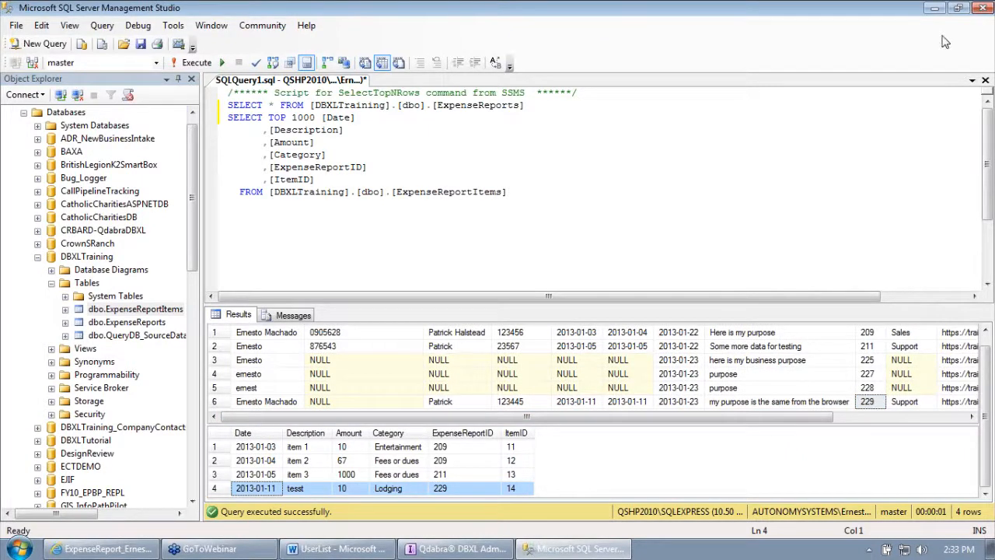
pyautogui.moveTo(478, 304)
pyautogui.mouseDown()
pyautogui.moveTo(480, 275)
pyautogui.moveTo(513, 260)
pyautogui.mouseUp()
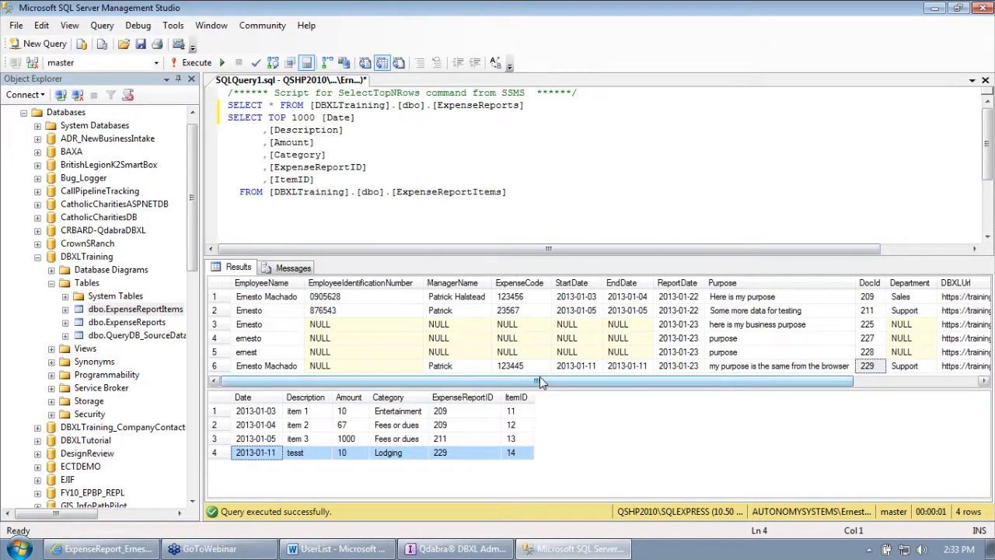
pyautogui.moveTo(545, 383); pyautogui.dragTo(561, 392)
pyautogui.click(934, 7)
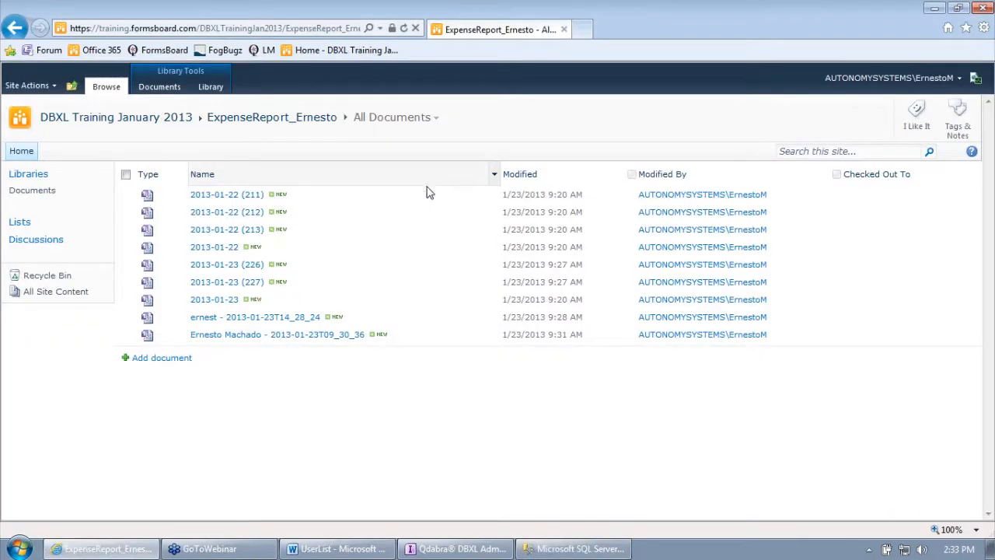
# Step: Switch to the DBXL Admin Tool and review the employee name filter in the ExpenseReports table's database mapping
pyautogui.click(456, 548)
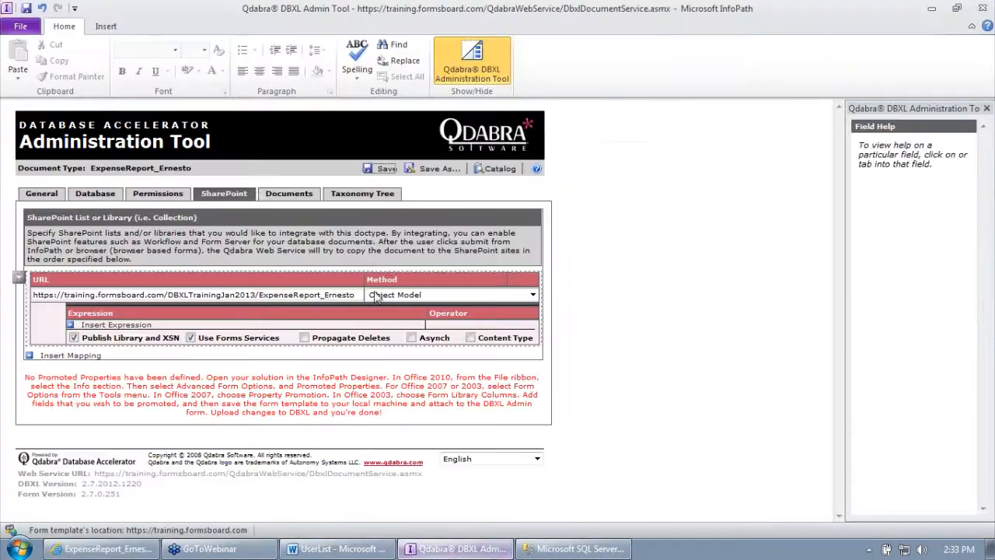
pyautogui.click(98, 195)
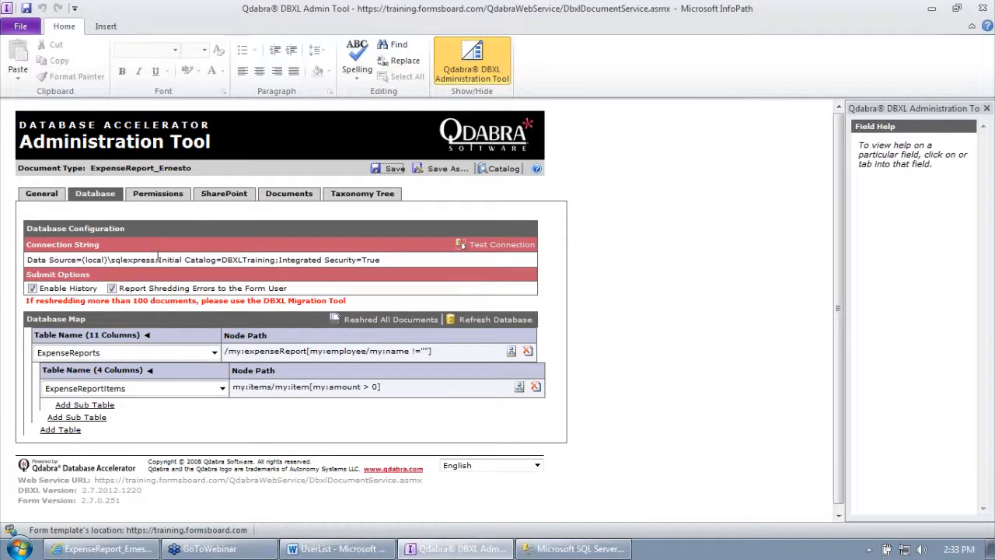
pyautogui.moveTo(310, 350); pyautogui.dragTo(486, 356)
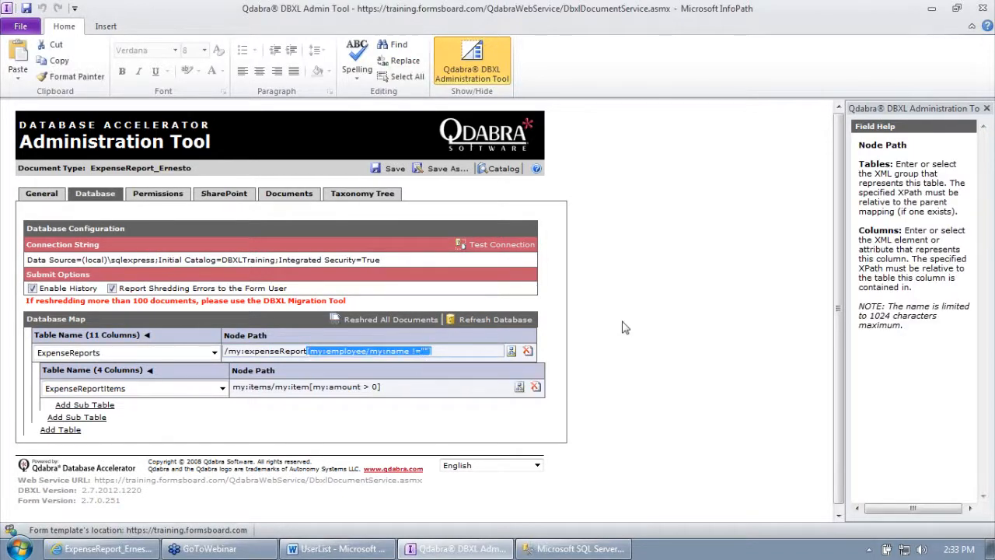
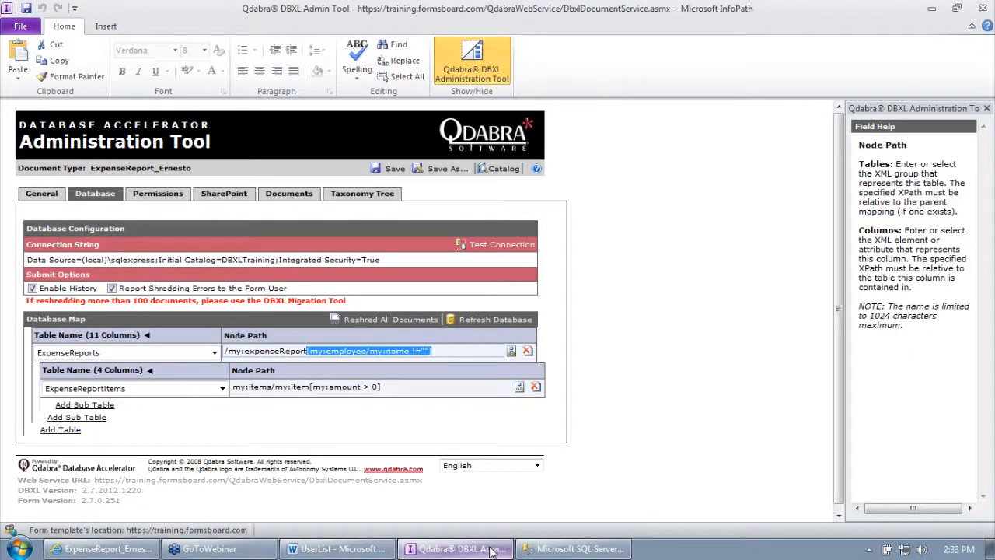
# Step: Switch to SQL Server Management Studio and compare the Department values of the second and sixth expense report records
pyautogui.click(575, 548)
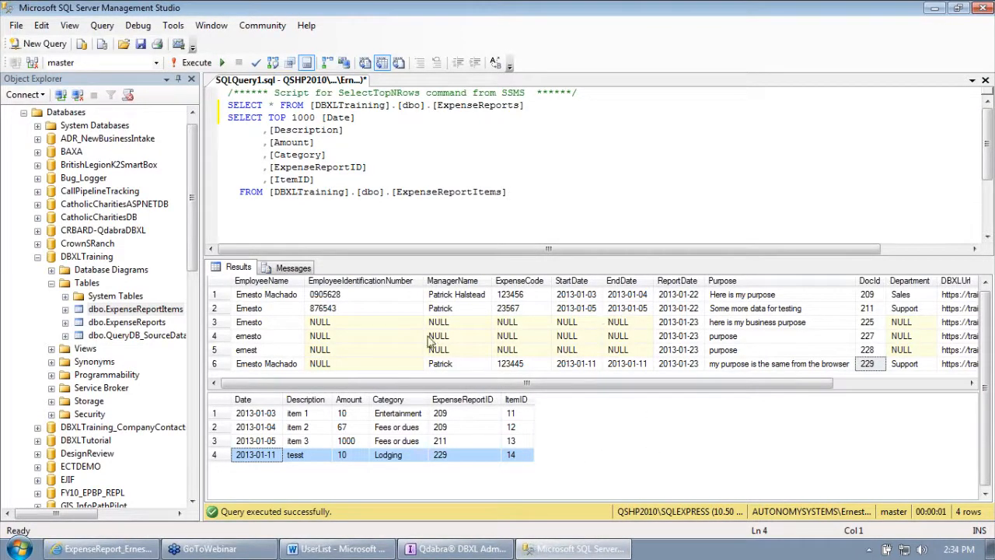
pyautogui.click(906, 311)
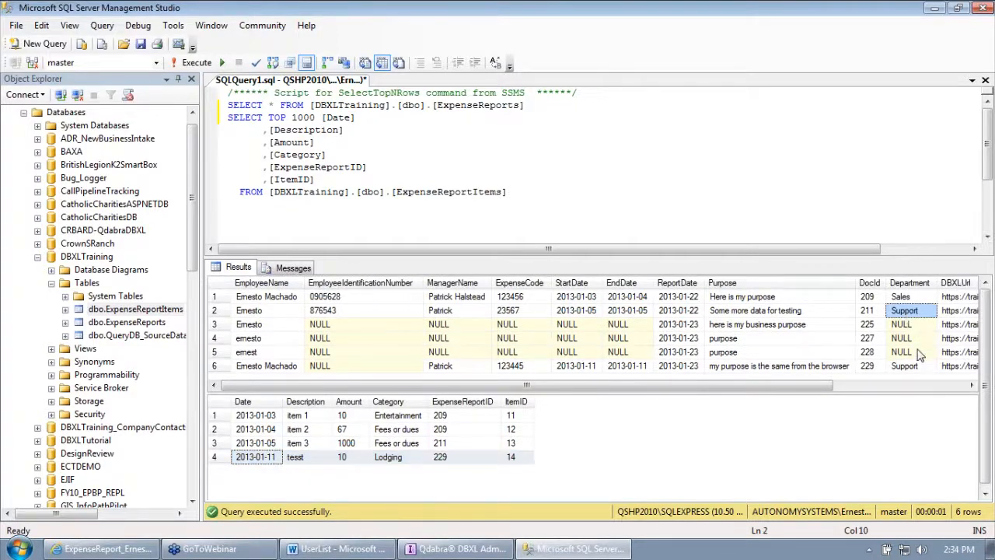
pyautogui.click(917, 367)
pyautogui.click(918, 315)
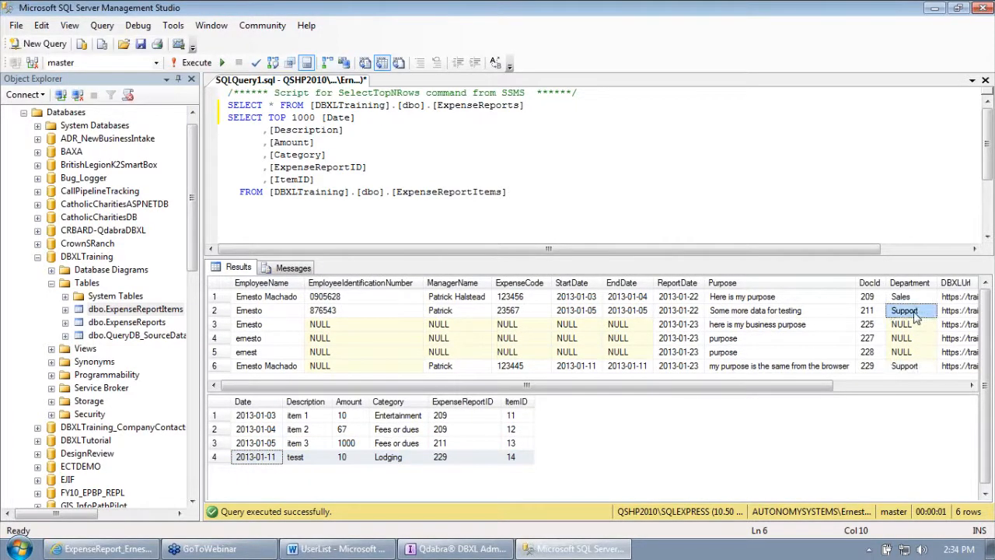
pyautogui.click(918, 367)
pyautogui.click(921, 322)
pyautogui.click(920, 311)
pyautogui.click(917, 367)
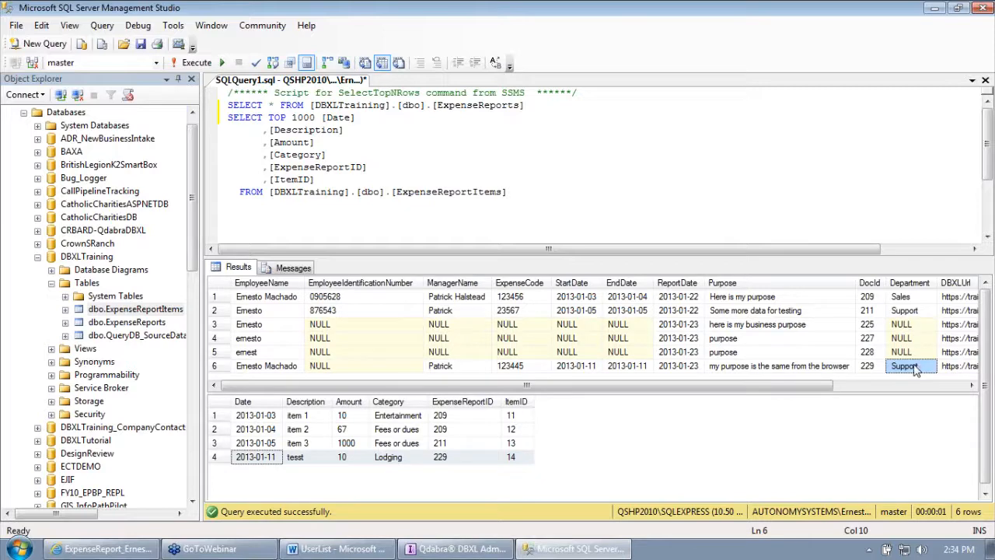
# Step: Return to the DBXL Admin Tool and insert an empty expression into the SharePoint library mapping
pyautogui.click(458, 548)
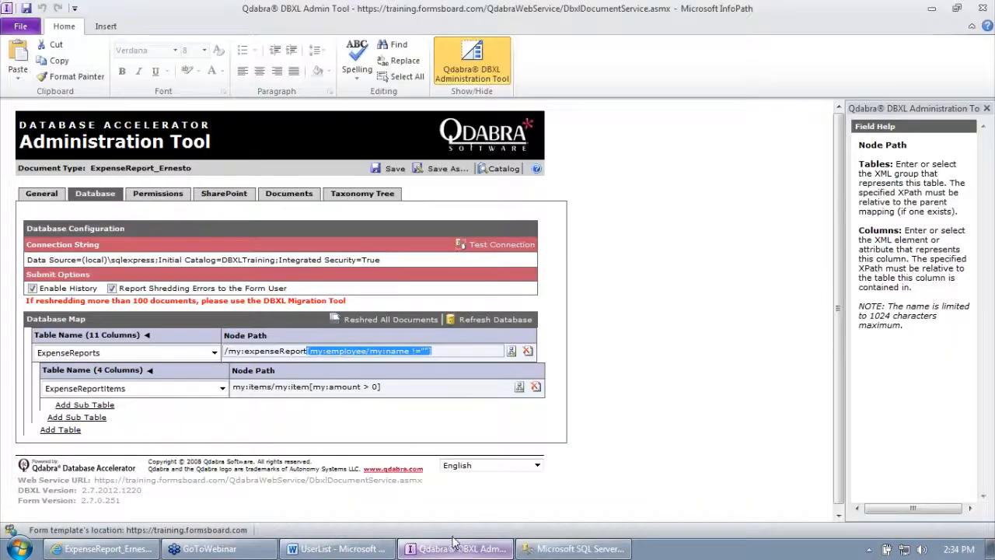
pyautogui.click(227, 193)
pyautogui.click(116, 326)
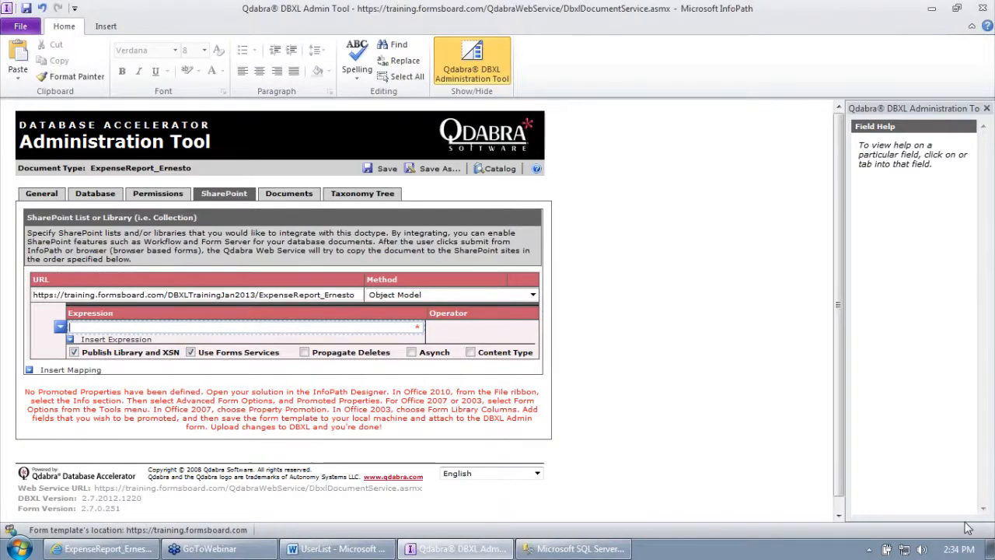
# Step: Open the Lab 2 - ExpenseReport template from the desktop in InfoPath design mode and copy the XPath of the employee's department field
pyautogui.click(990, 550)
pyautogui.rightClick(20, 30)
pyautogui.click(61, 63)
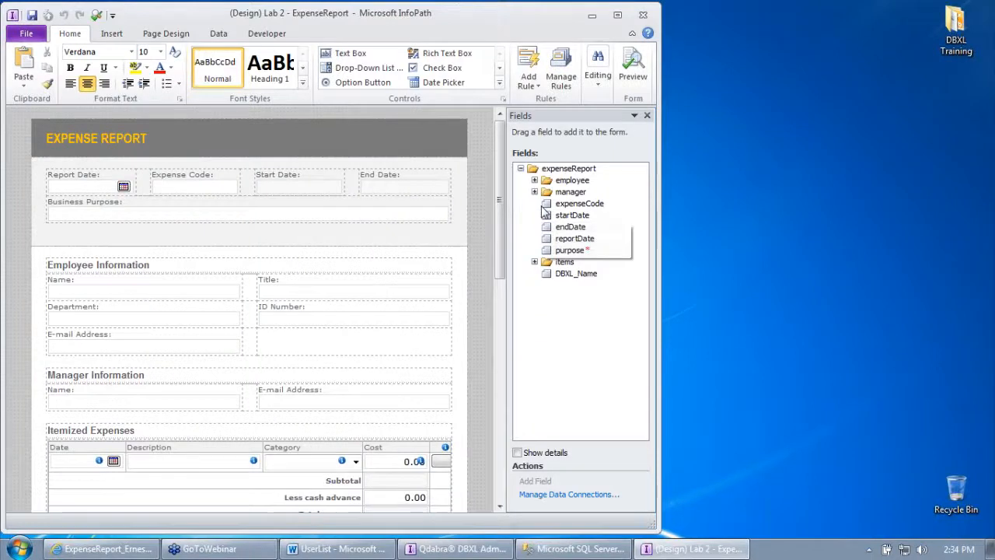
pyautogui.click(534, 180)
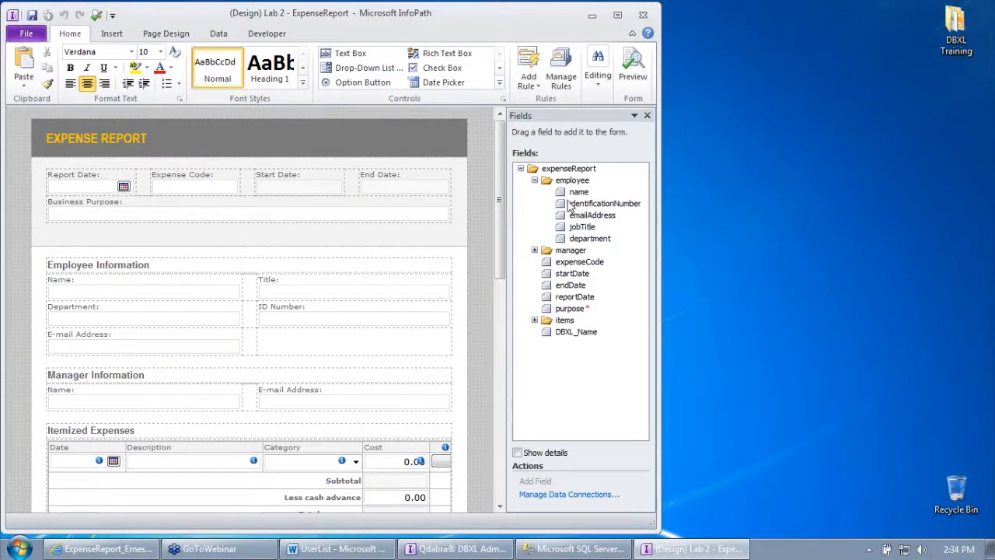
pyautogui.click(599, 239)
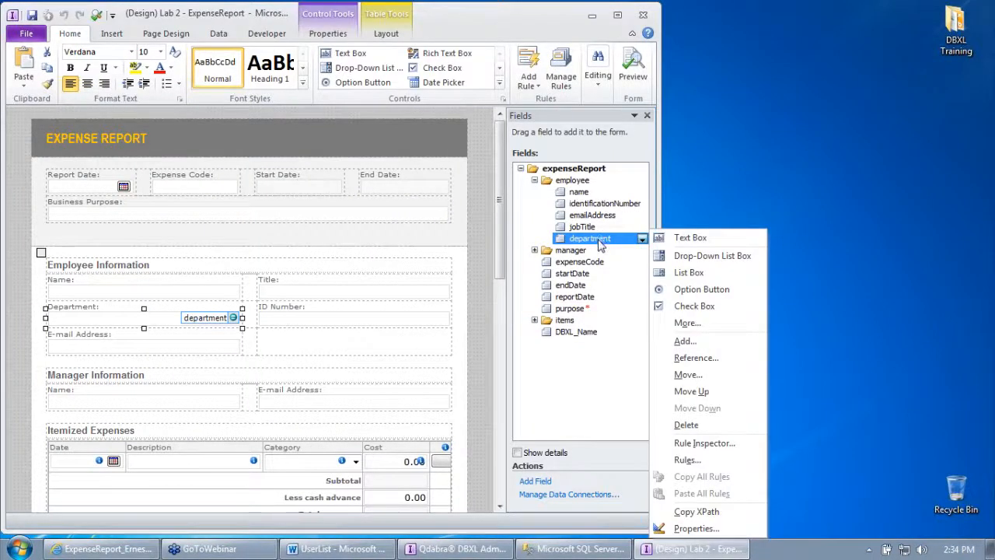
pyautogui.click(702, 510)
# Step: Set the SharePoint mapping expression in the DBXL Admin Tool to /my:expenseReport/my:employee/my:department = "Support" and save the document type
pyautogui.click(457, 549)
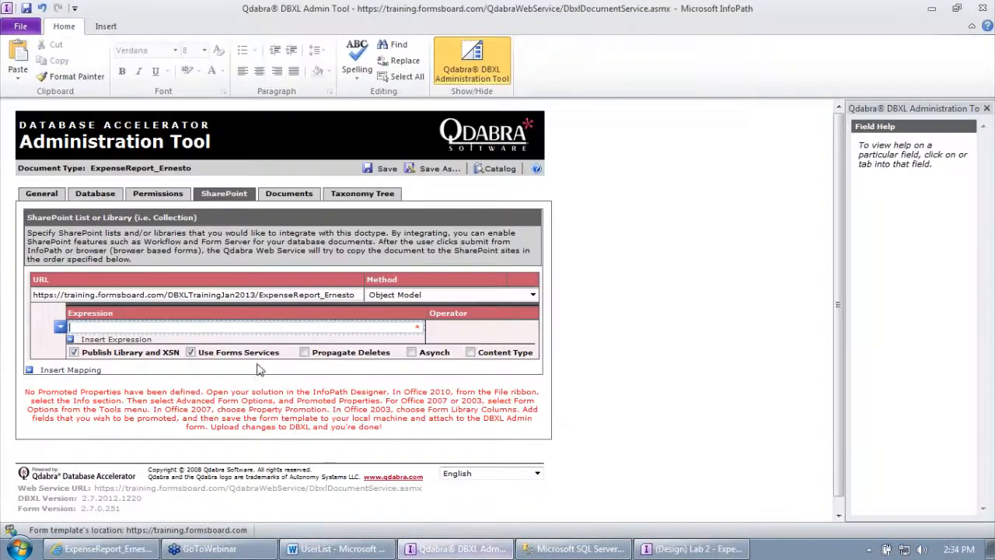
pyautogui.write('/my:expenseReport/my:employee/my:department')
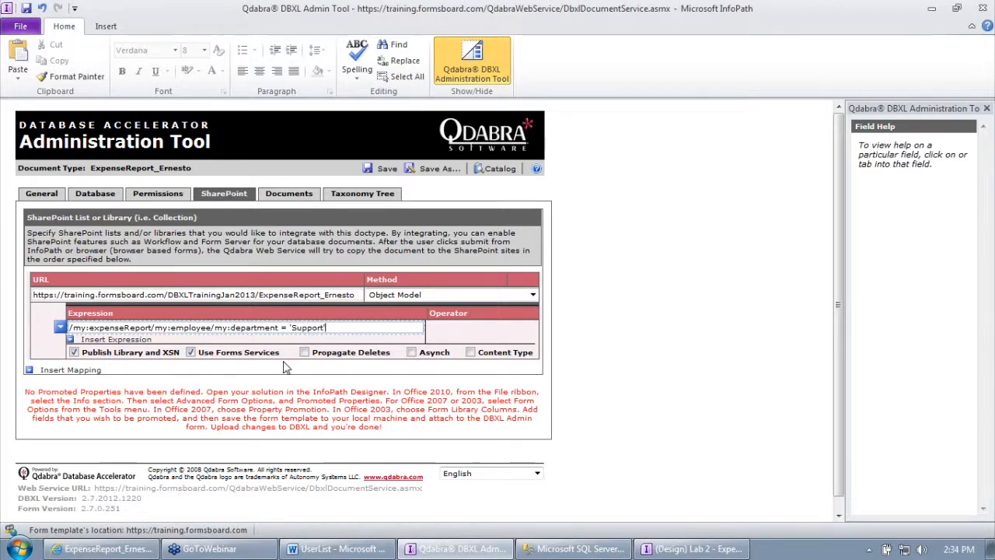
pyautogui.click(390, 172)
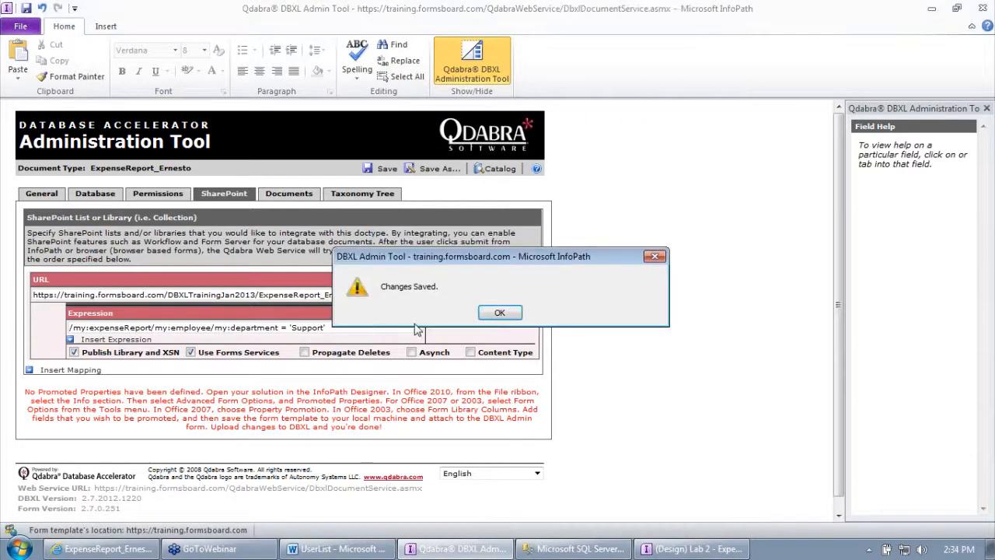
pyautogui.click(502, 314)
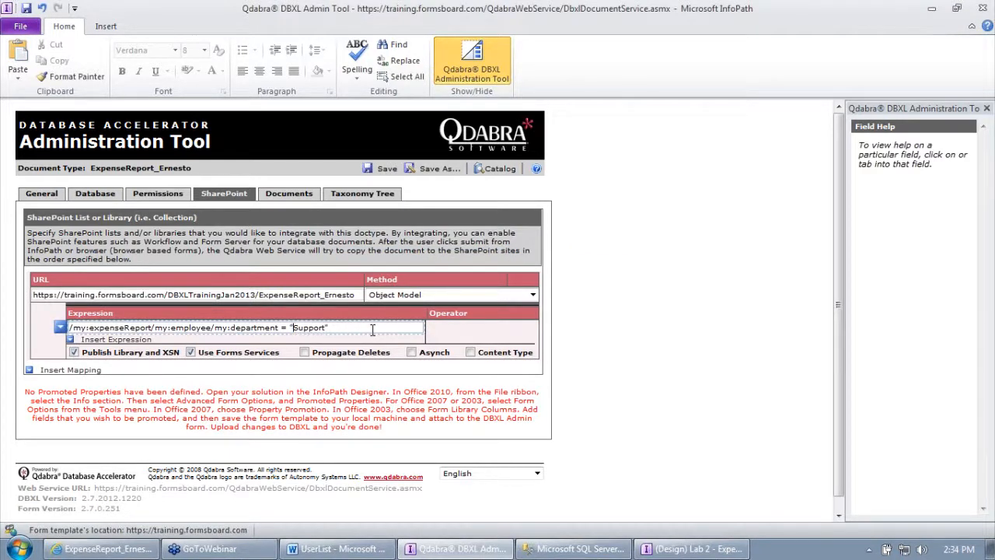
pyautogui.click(387, 168)
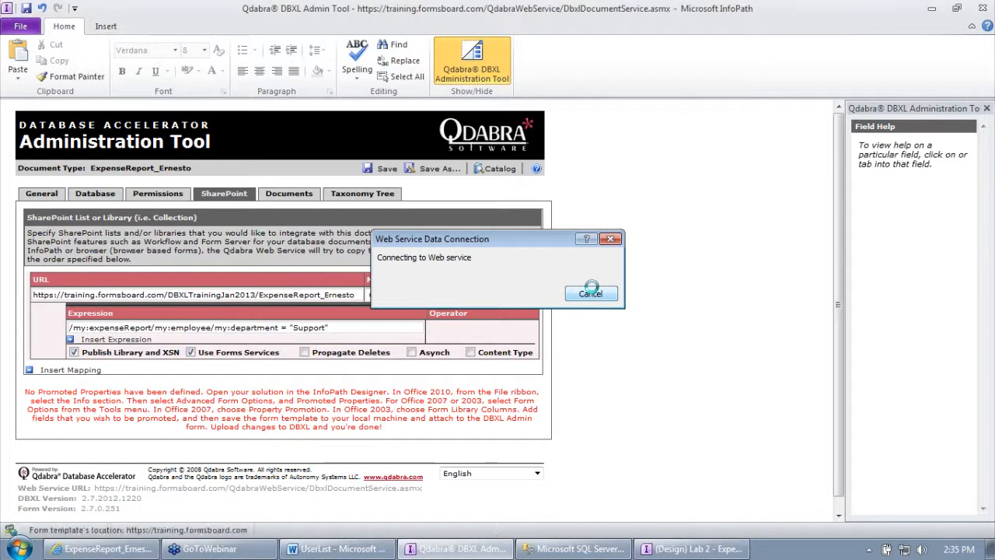
pyautogui.click(508, 311)
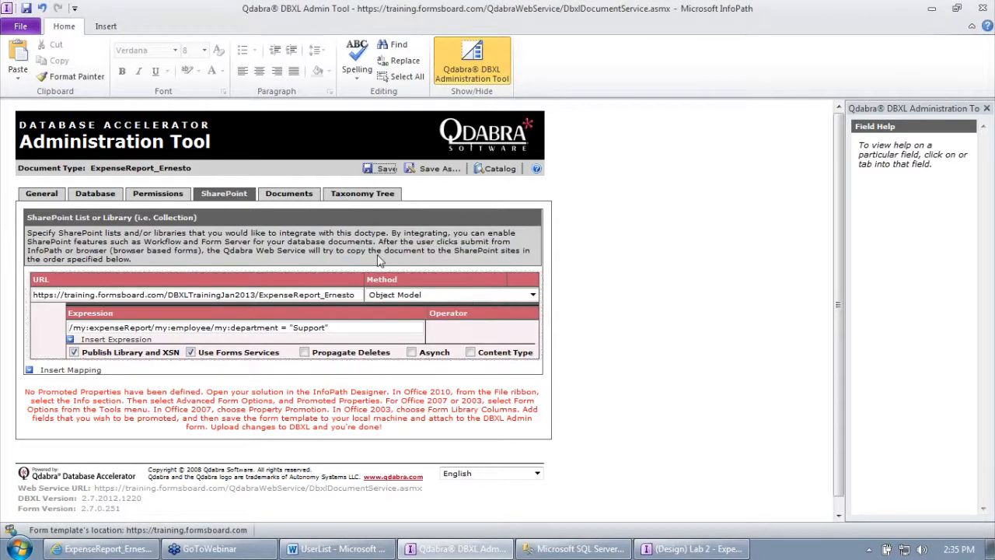
# Step: Check the expense report library in the browser, and reshred all documents of the document type from the DBXL Admin Tool
pyautogui.click(289, 194)
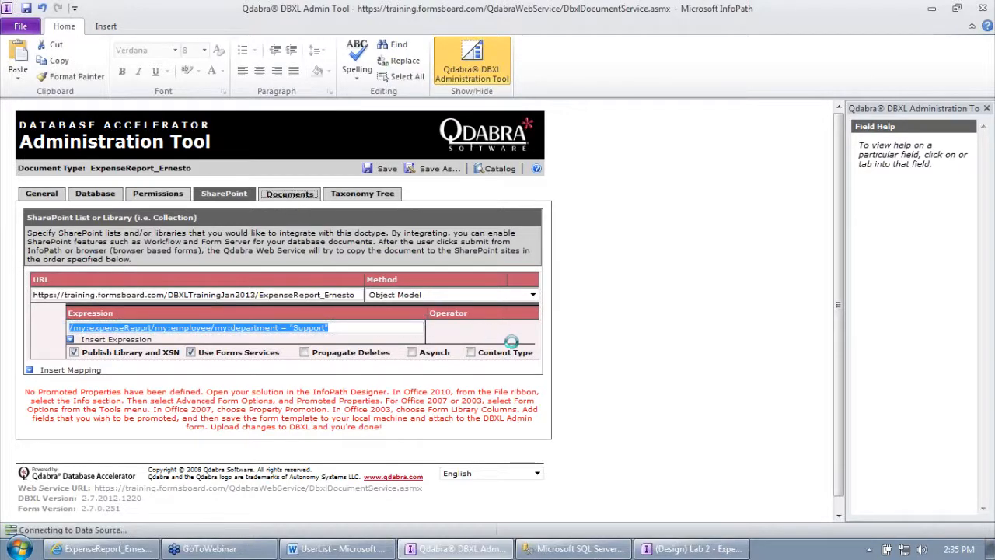
pyautogui.click(129, 547)
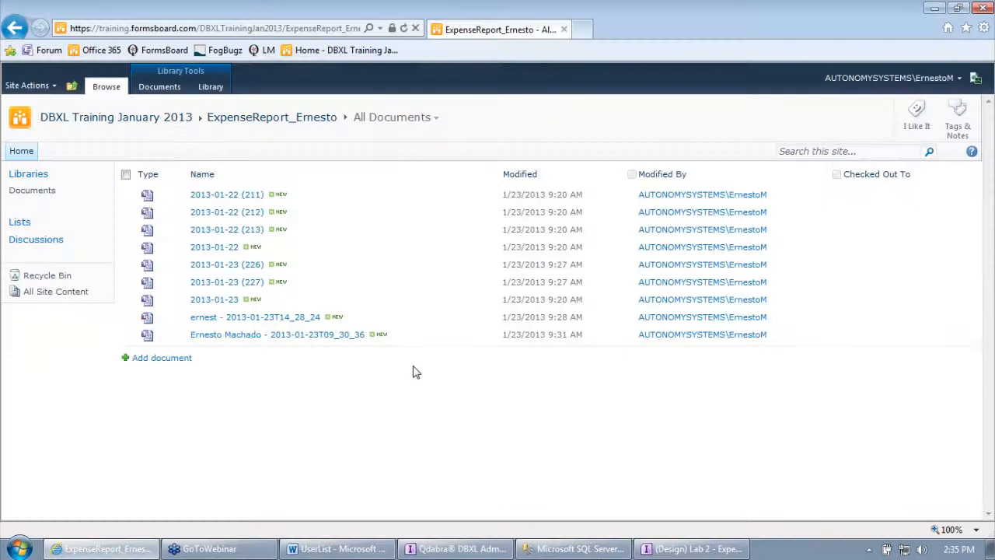
pyautogui.click(447, 551)
pyautogui.click(501, 361)
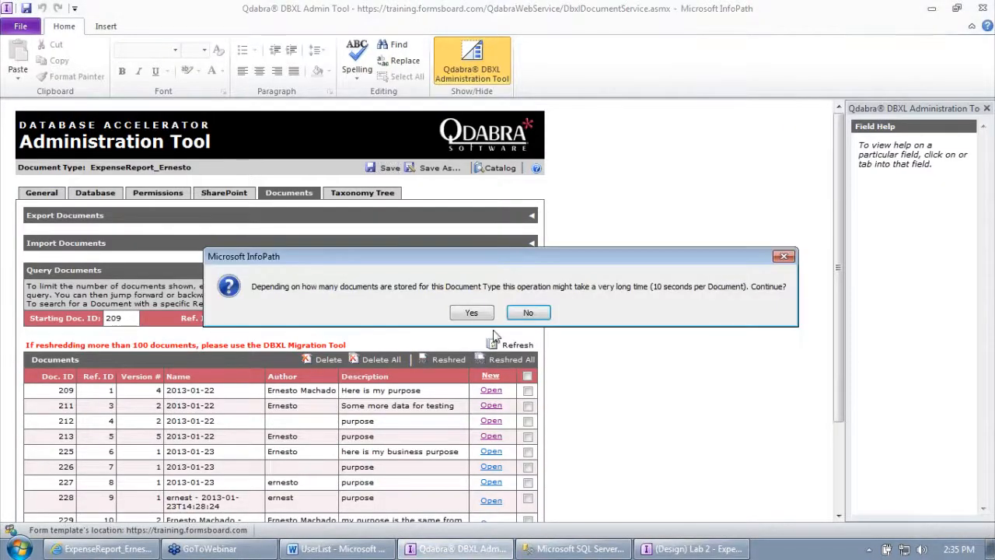
pyautogui.click(472, 313)
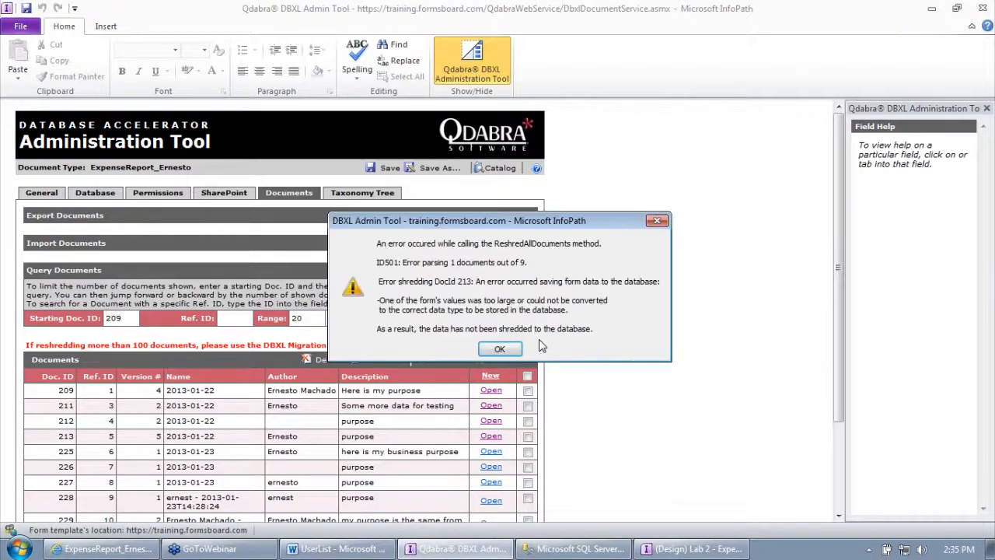
pyautogui.click(502, 349)
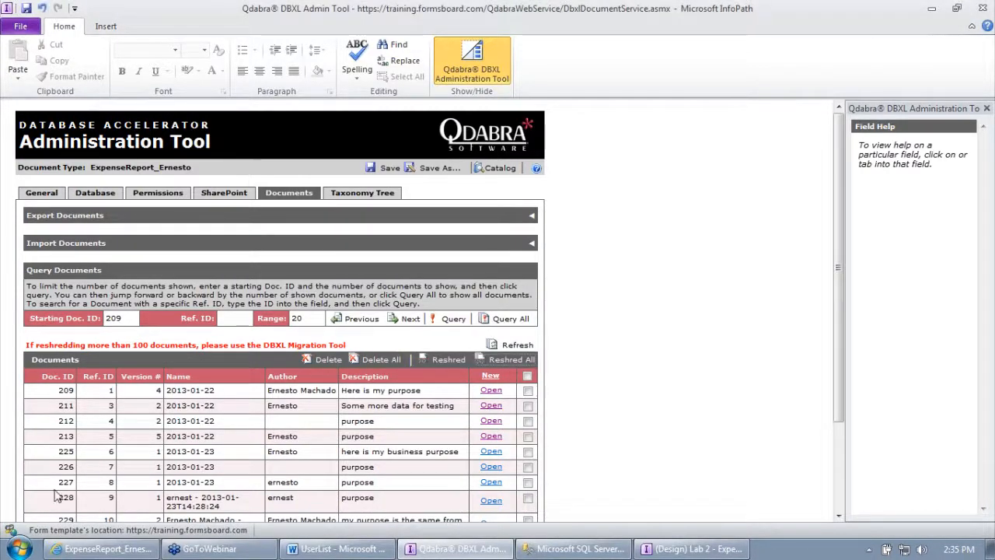
# Step: Delete the stored document with Doc. ID 213 from the document type
pyautogui.click(528, 437)
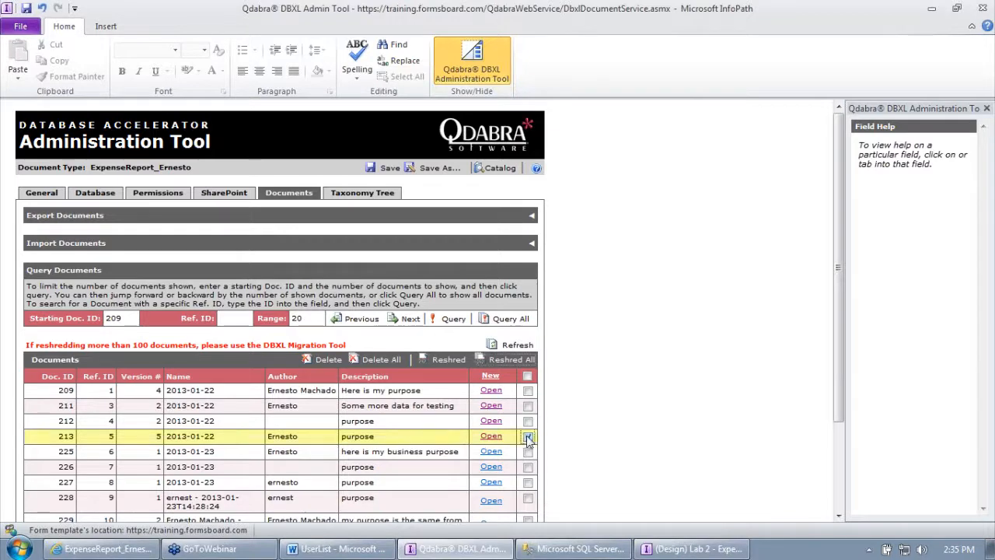
pyautogui.click(334, 359)
pyautogui.click(472, 313)
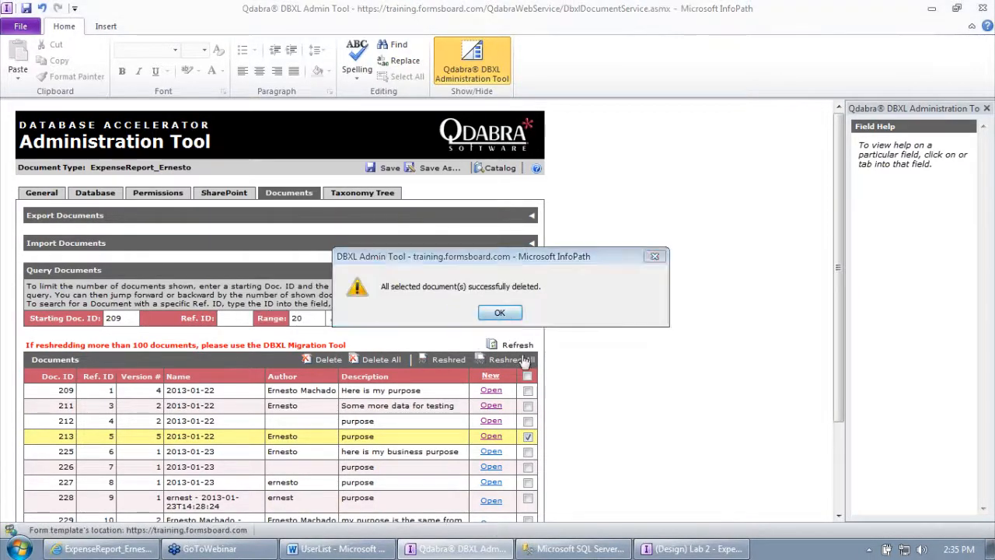
pyautogui.press('Return')
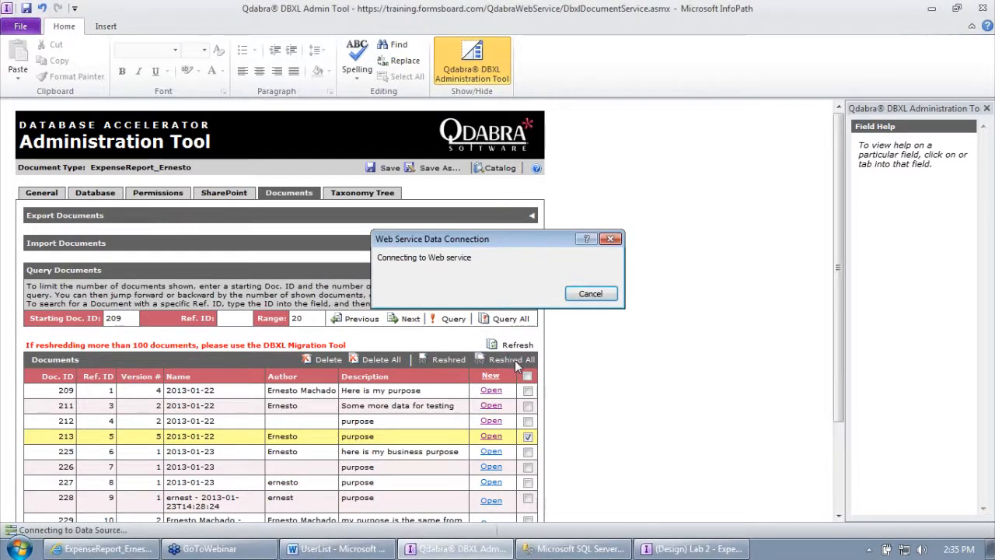
# Step: Reshred all remaining documents of the document type after the deletion
pyautogui.click(515, 360)
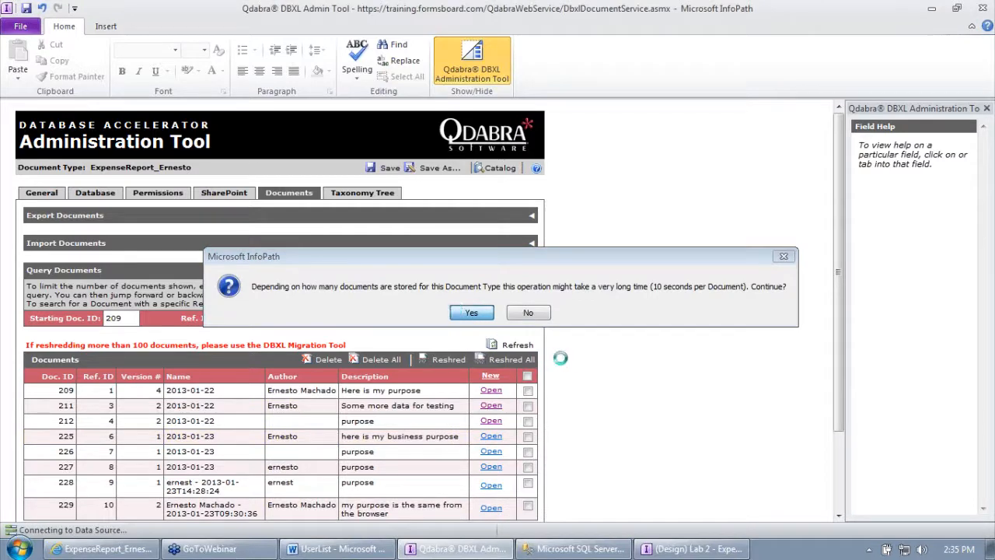
pyautogui.press('Return')
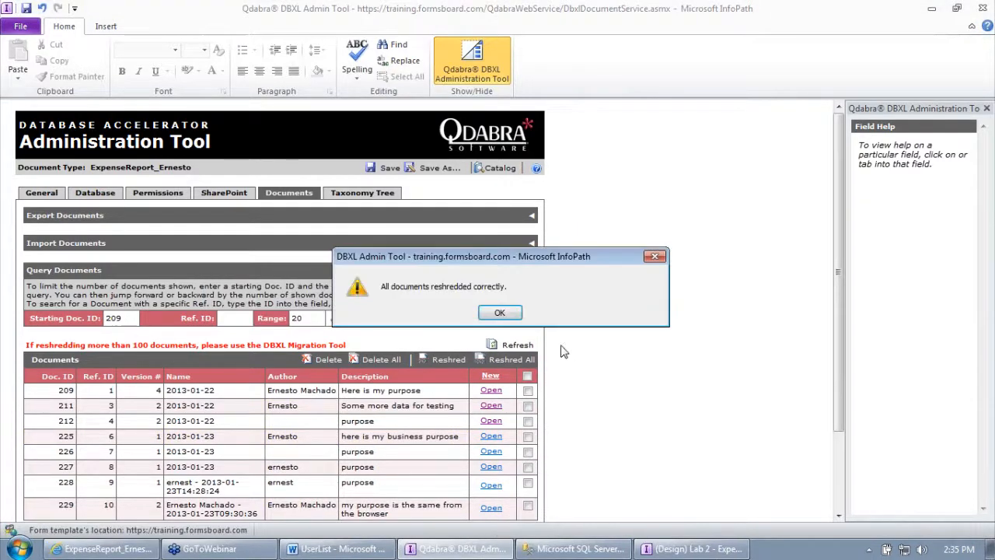
pyautogui.click(513, 315)
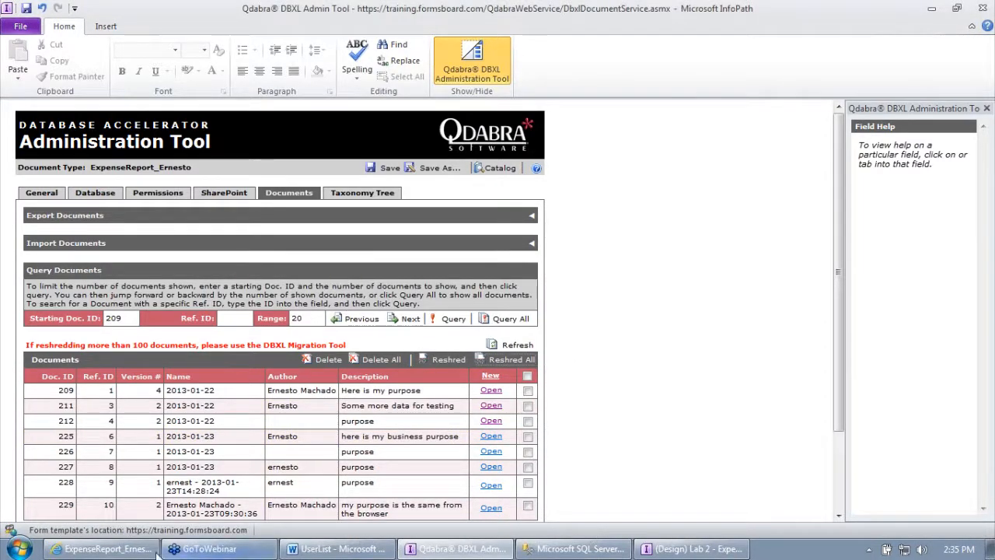
# Step: View the expense report library in the browser, and compare it with the Department values of documents 211 and 229 in SQL Server Management Studio
pyautogui.click(109, 549)
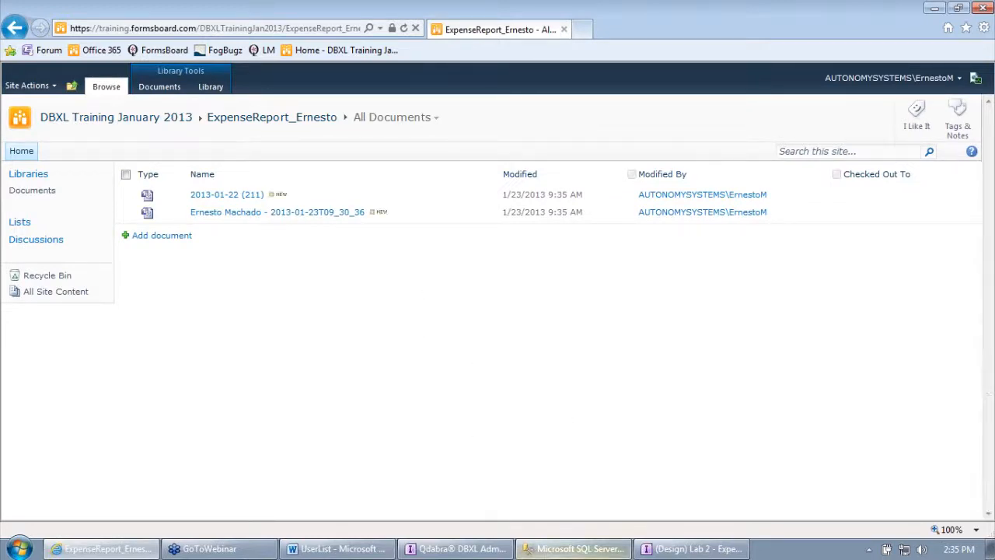
pyautogui.click(569, 550)
pyautogui.click(905, 312)
pyautogui.click(910, 367)
pyautogui.click(917, 315)
pyautogui.click(924, 369)
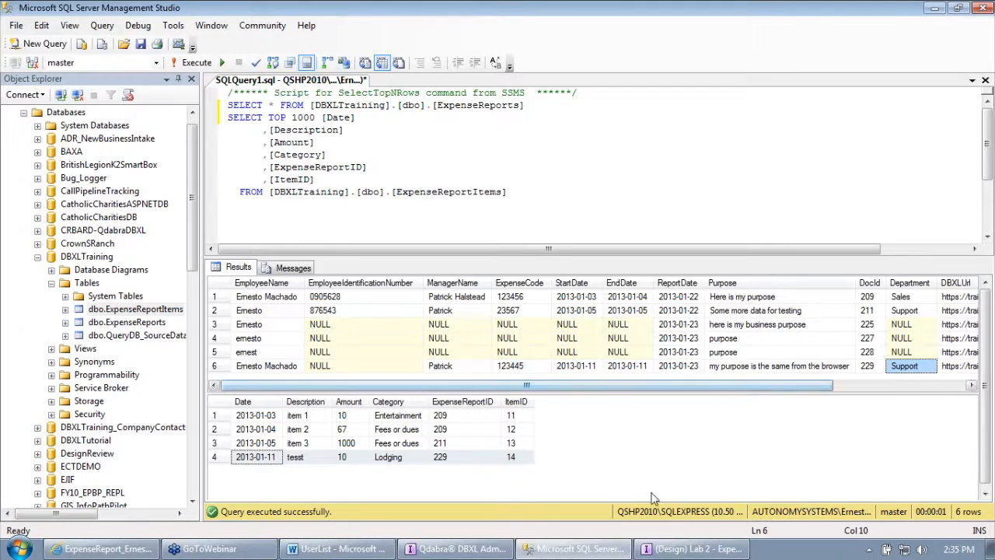
# Step: In the DBXL Admin Tool, add a second SharePoint mapping that uses the first mapping's URL with _NonSupport appended
pyautogui.moveTo(475, 552)
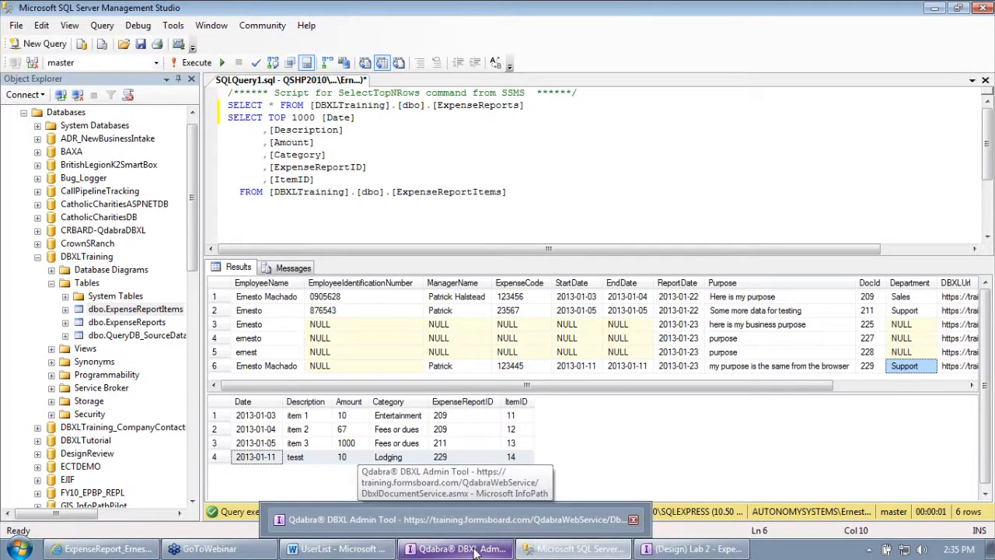
pyautogui.click(472, 549)
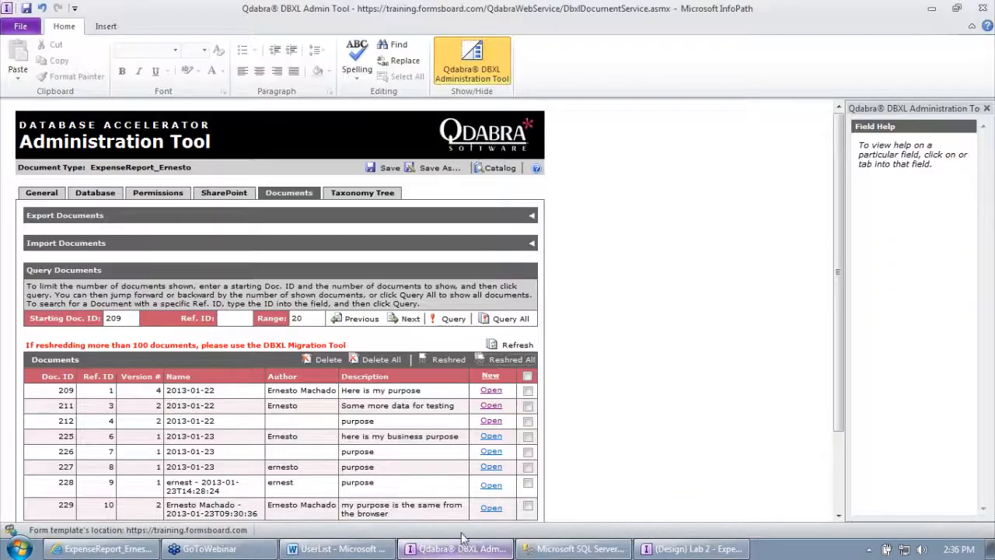
pyautogui.click(224, 195)
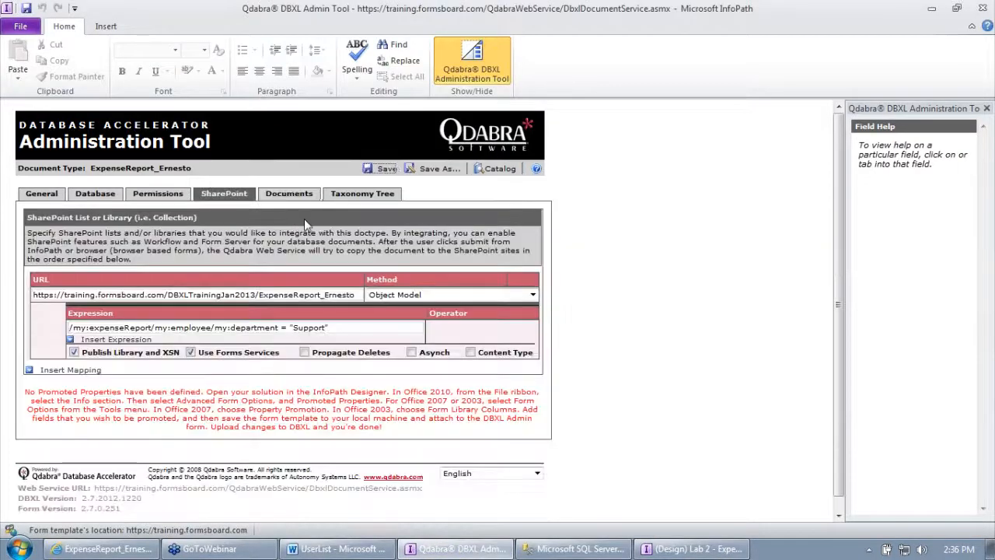
pyautogui.click(87, 372)
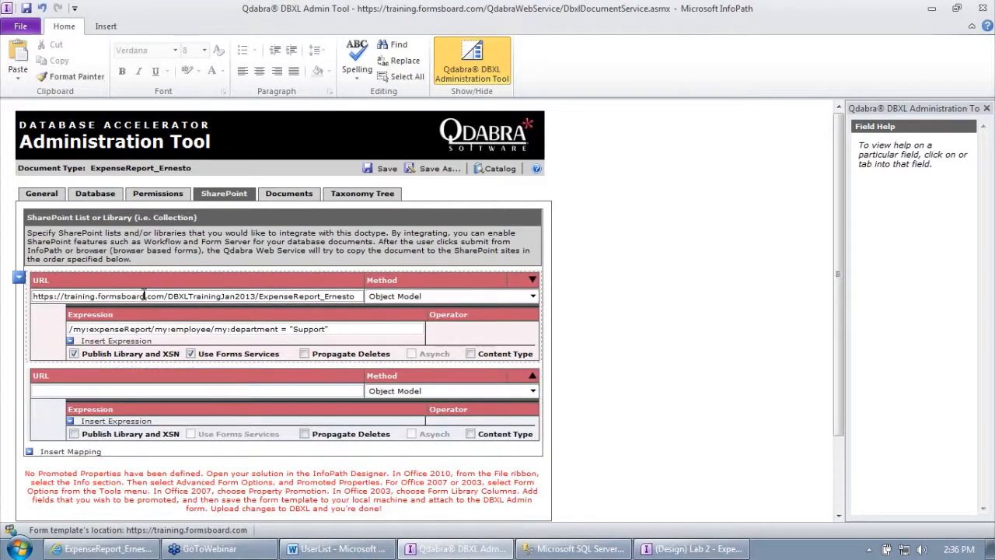
pyautogui.hotkey('ctrl', 'a')
pyautogui.write('https://training.formsboard.com/DBXLTrainingJan2013/ExpenseReport_Ernesto')
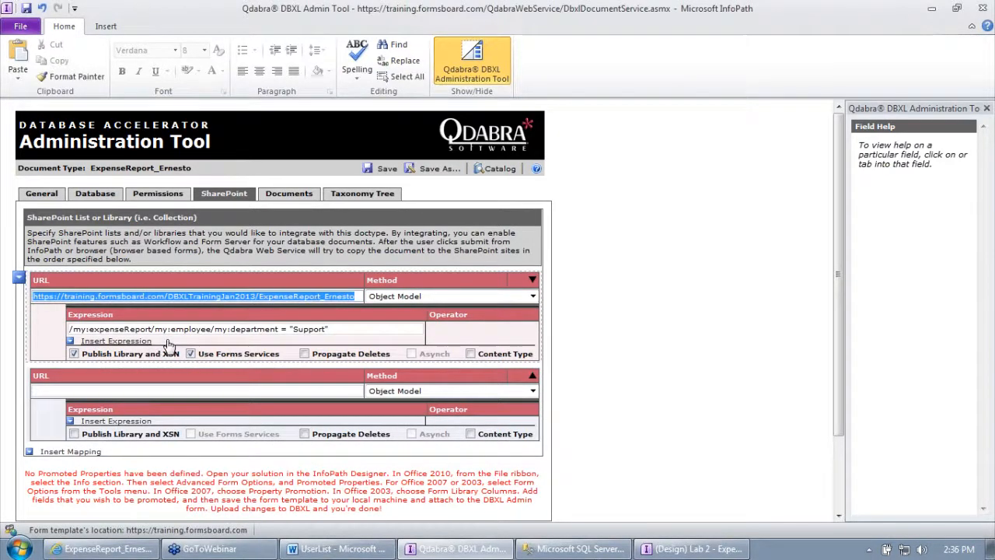
pyautogui.click(169, 390)
pyautogui.write('https://training.formsboard.com/DBXLTrainingJan2013/ExpenseReport_Ernesto')
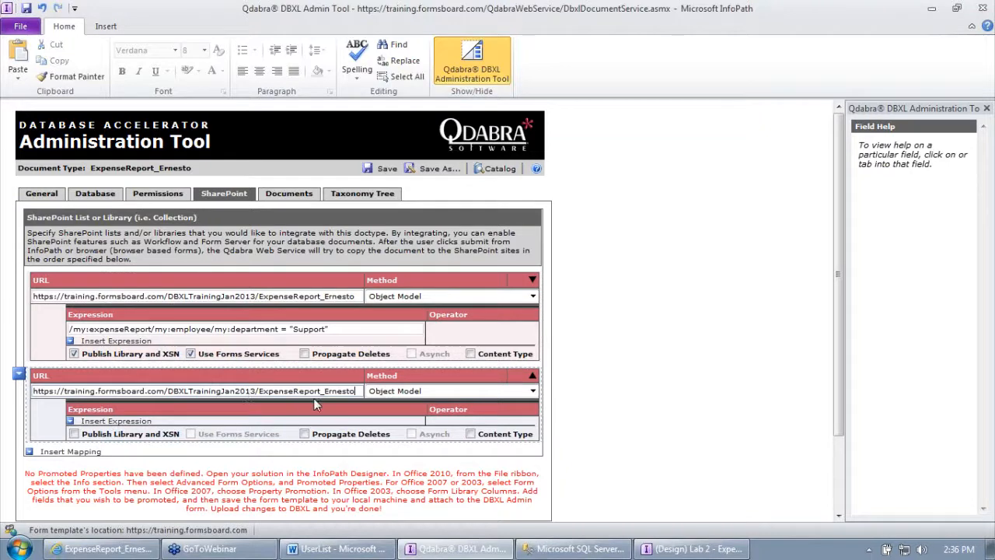
pyautogui.write('_NonSupport')
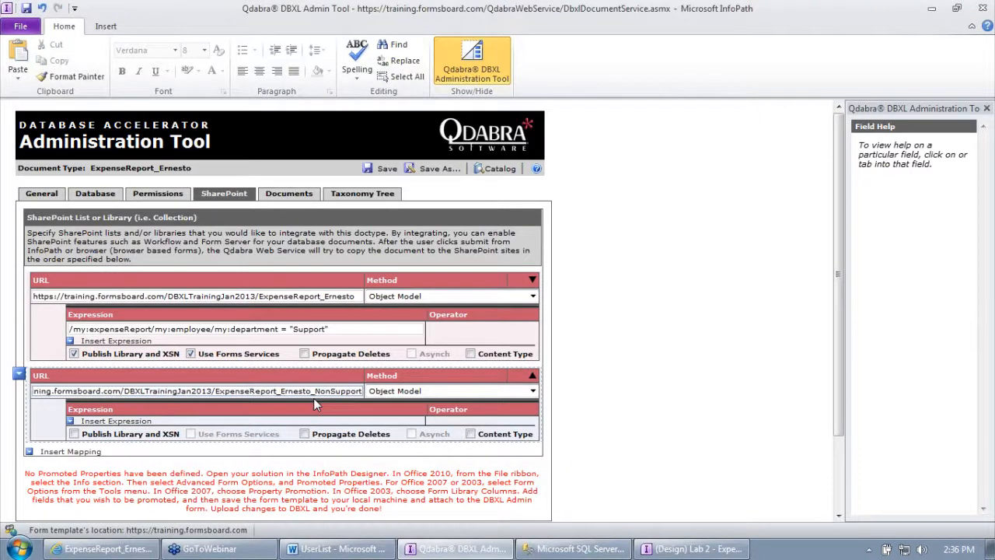
pyautogui.click(312, 296)
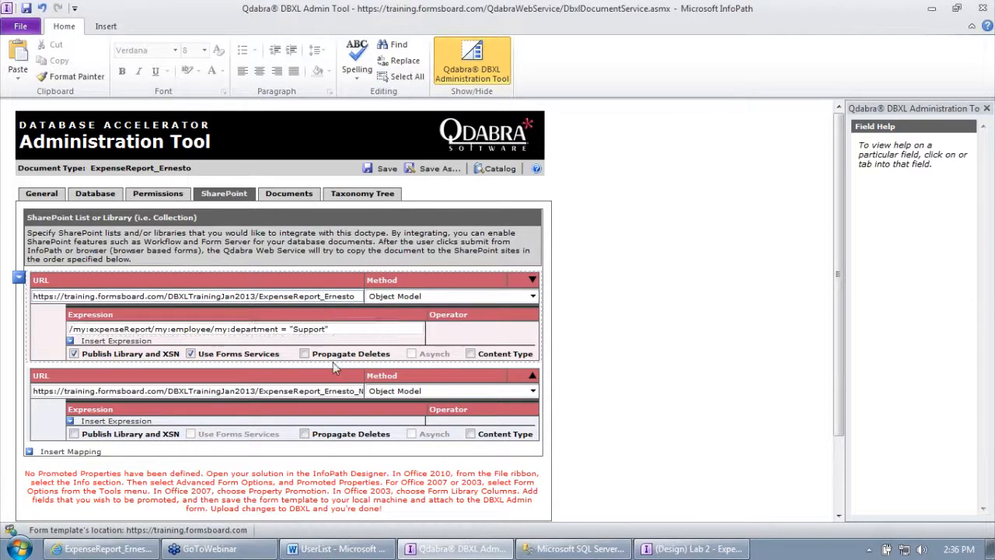
pyautogui.click(313, 390)
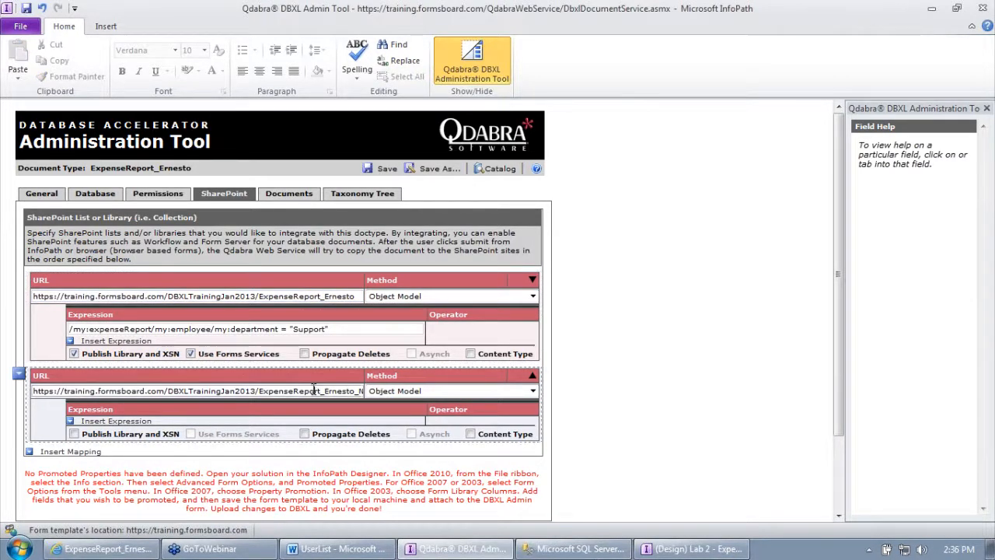
# Step: Copy the first mapping's expression into the second mapping and change it to /my:expenseReport/my:employee/my:department != "Support"
pyautogui.click(359, 329)
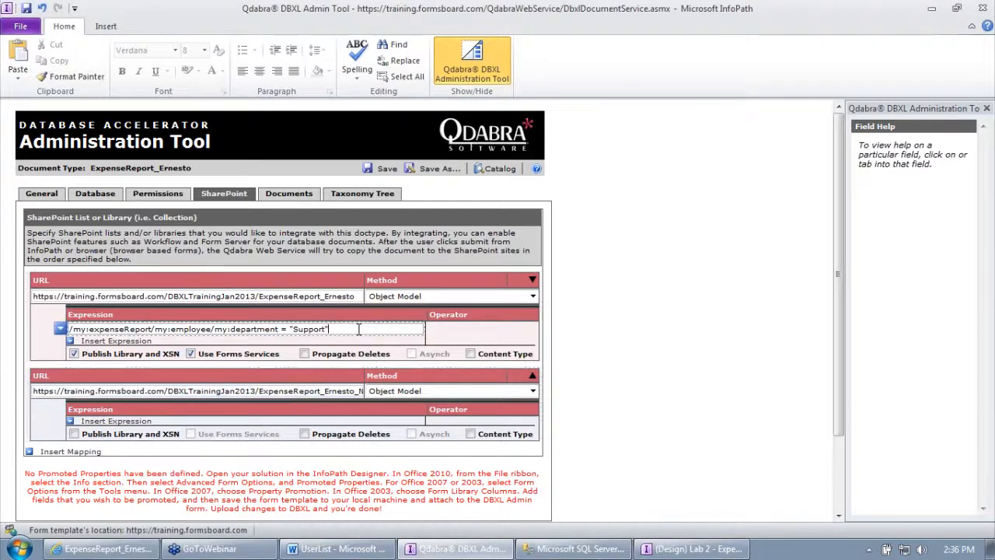
pyautogui.tripleClick(359, 329)
pyautogui.hotkey('ctrl', 'c')
pyautogui.click(148, 421)
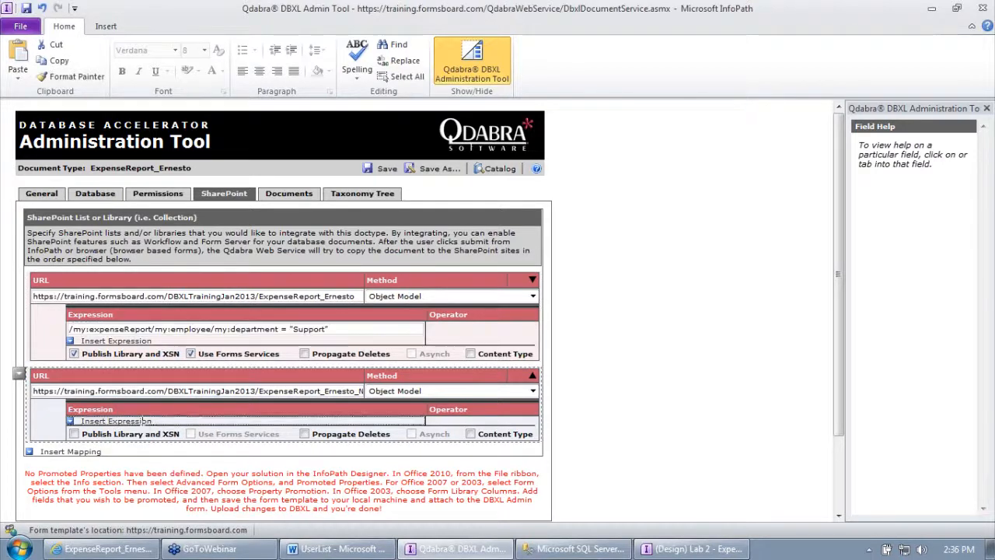
pyautogui.hotkey('ctrl', 'v')
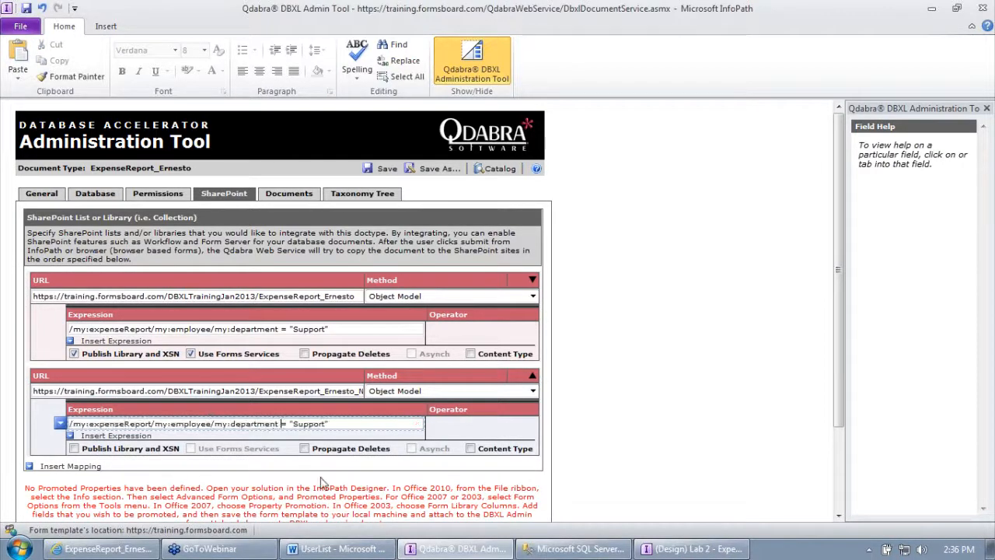
pyautogui.write('!')
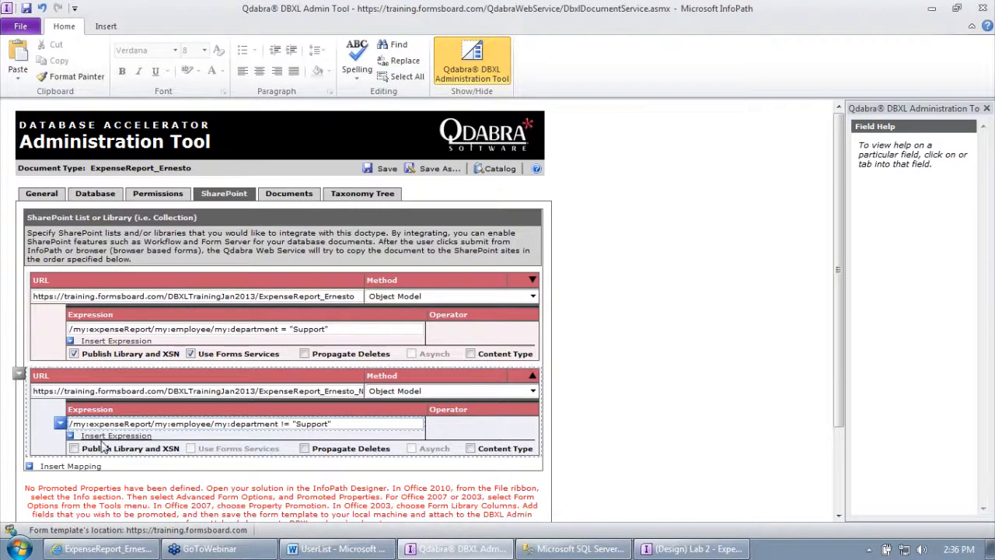
# Step: Enable Publish Library and XSN and Use Forms Services for the second mapping, and save the document type
pyautogui.click(74, 448)
pyautogui.click(190, 449)
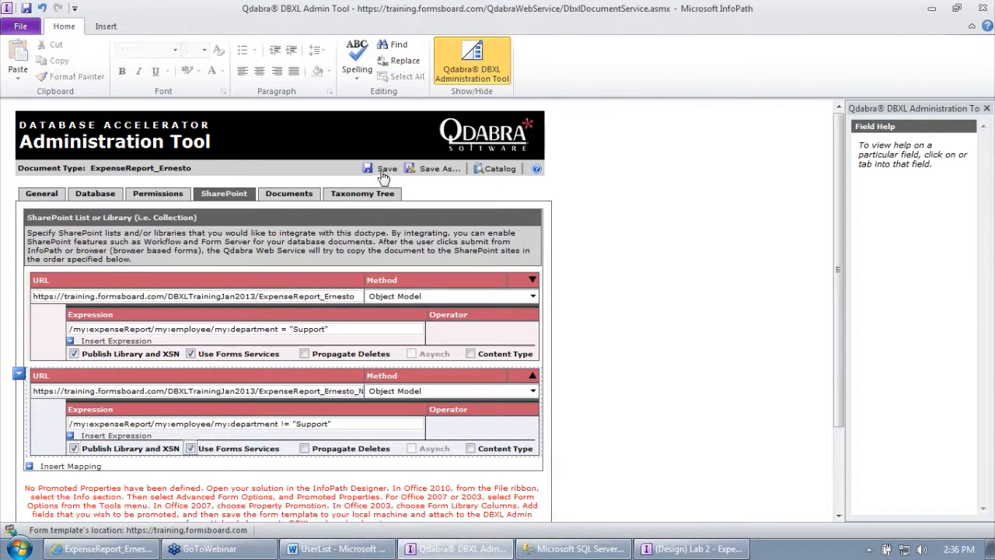
pyautogui.click(385, 179)
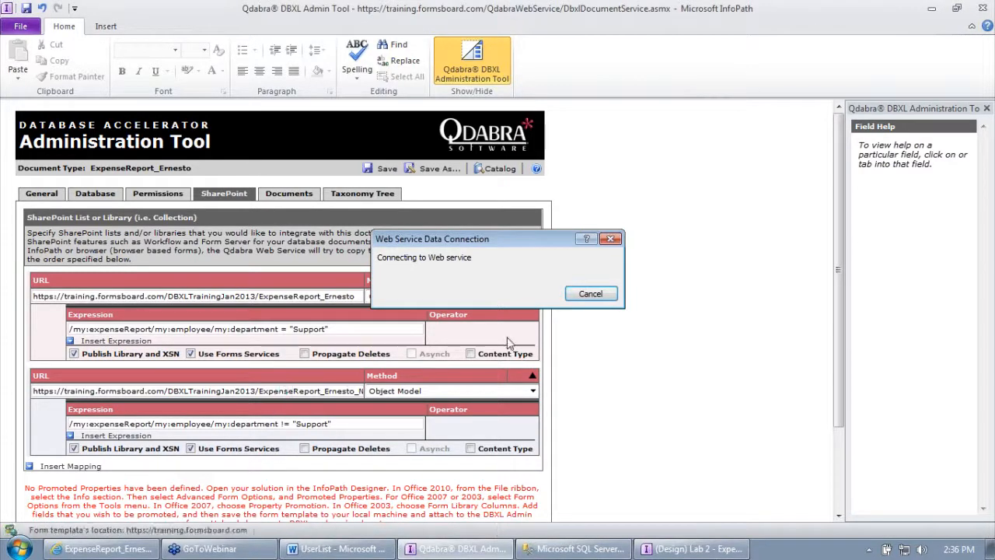
pyautogui.click(500, 312)
# Step: Reshred all stored documents with both SharePoint mappings in place
pyautogui.click(294, 194)
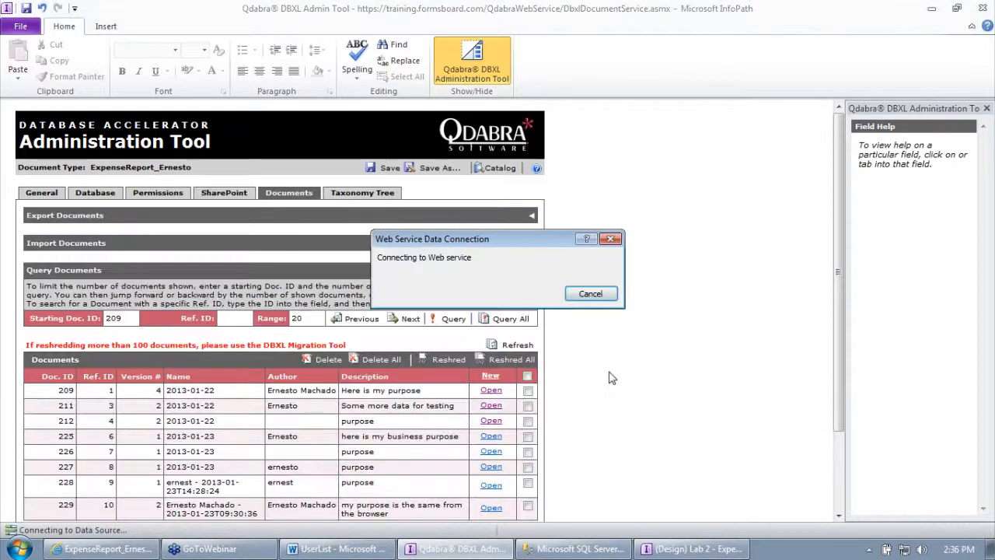
pyautogui.click(511, 359)
pyautogui.click(480, 314)
pyautogui.press('Return')
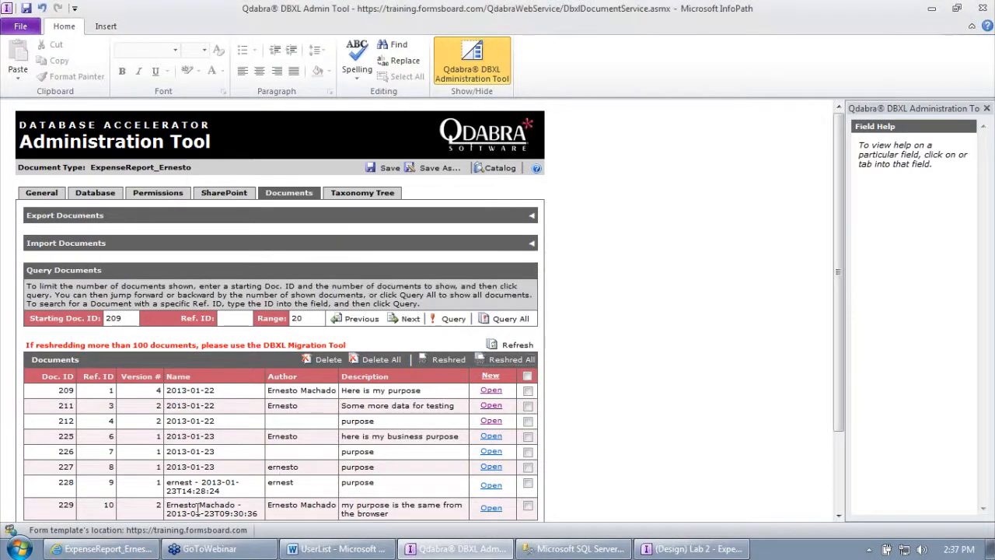
# Step: Refresh the Support expense report library in the browser, and open the NonSupport library from the site content list
pyautogui.click(138, 550)
pyautogui.press('F5')
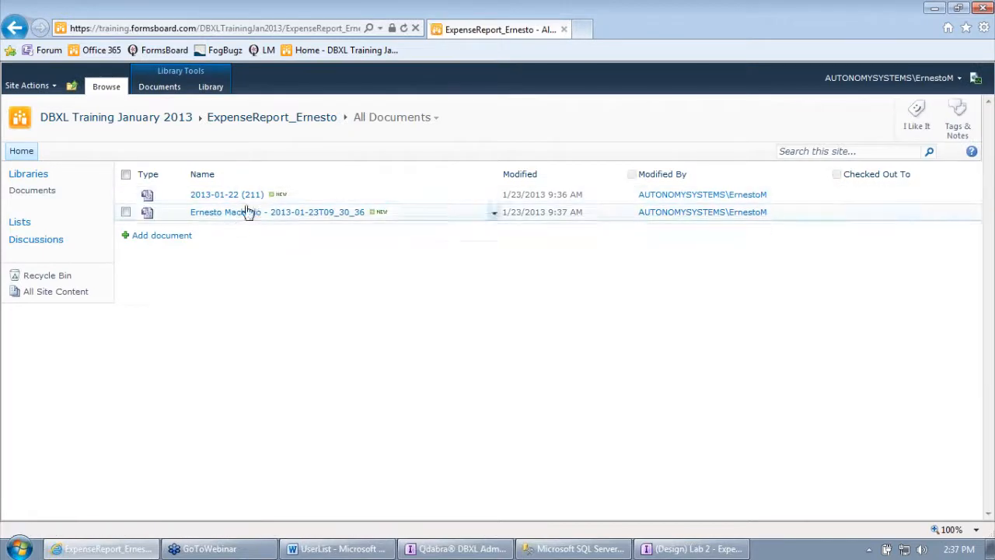
pyautogui.click(74, 292)
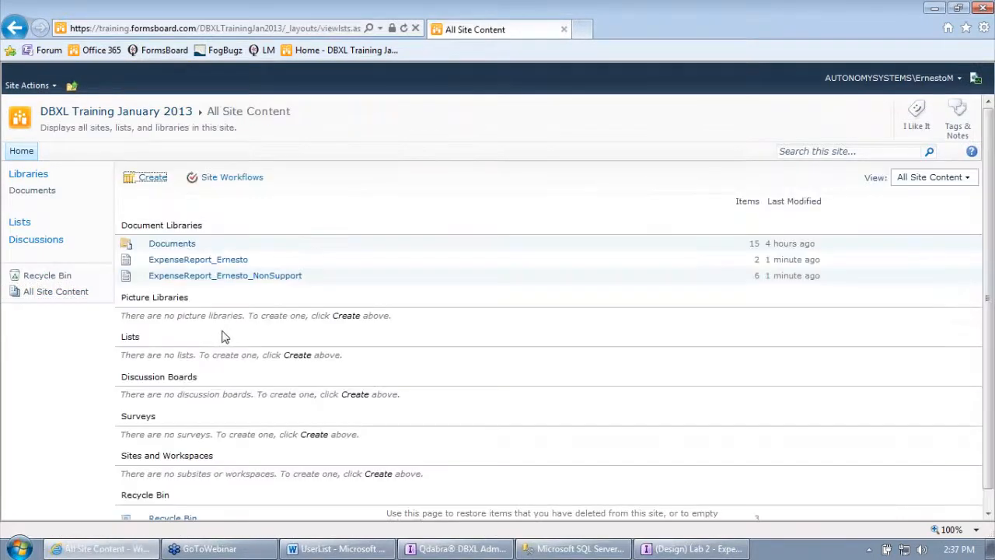
pyautogui.click(225, 278)
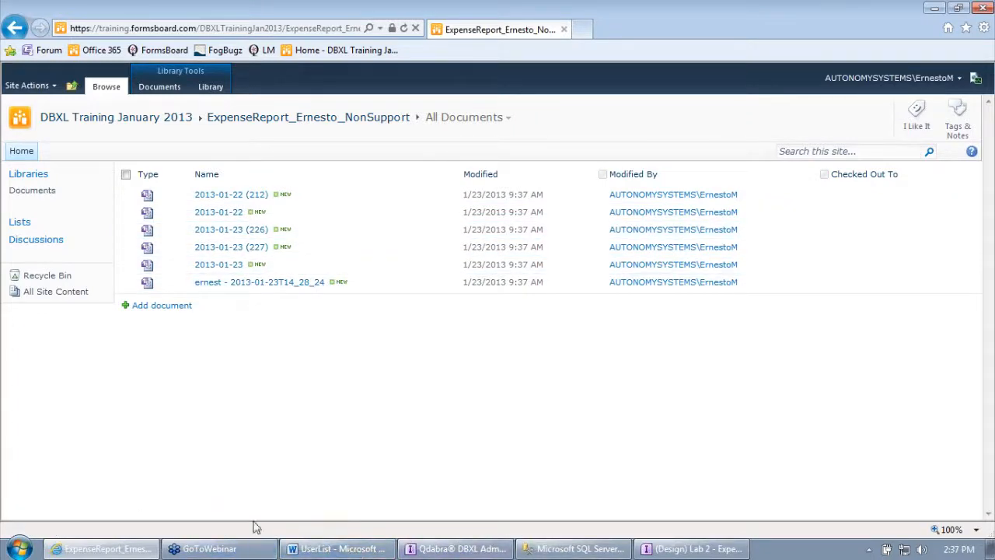
# Step: Examine the Department values of the non-Support expense reports in the SQL Server Management Studio query results
pyautogui.click(582, 549)
pyautogui.click(915, 353)
pyautogui.click(909, 339)
pyautogui.click(905, 324)
pyautogui.click(905, 298)
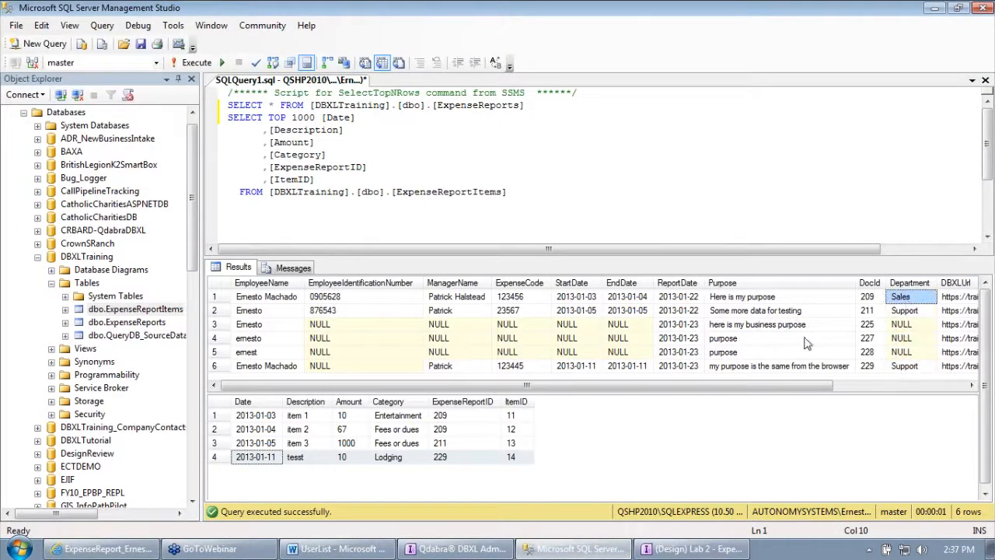
pyautogui.click(915, 325)
pyautogui.click(911, 339)
pyautogui.click(908, 352)
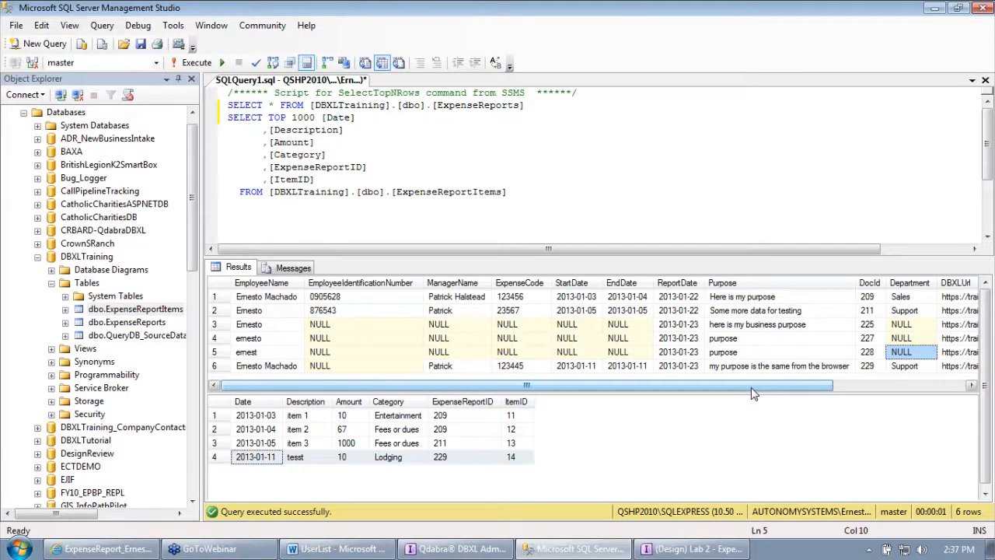
pyautogui.click(906, 338)
pyautogui.click(906, 324)
pyautogui.click(906, 297)
pyautogui.click(908, 338)
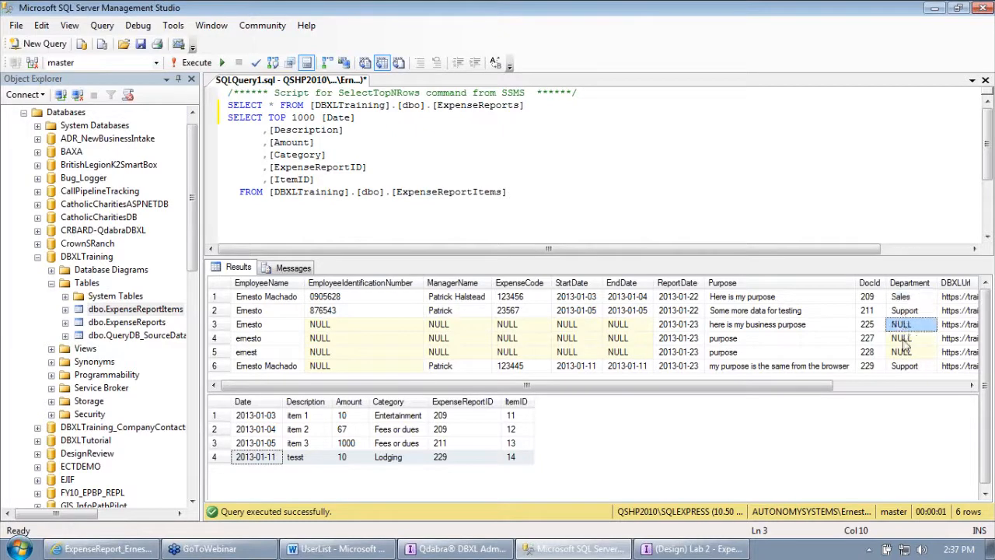
pyautogui.click(912, 352)
# Step: Return to the NonSupport library in the browser and open its last expense report to inspect the department field
pyautogui.click(458, 549)
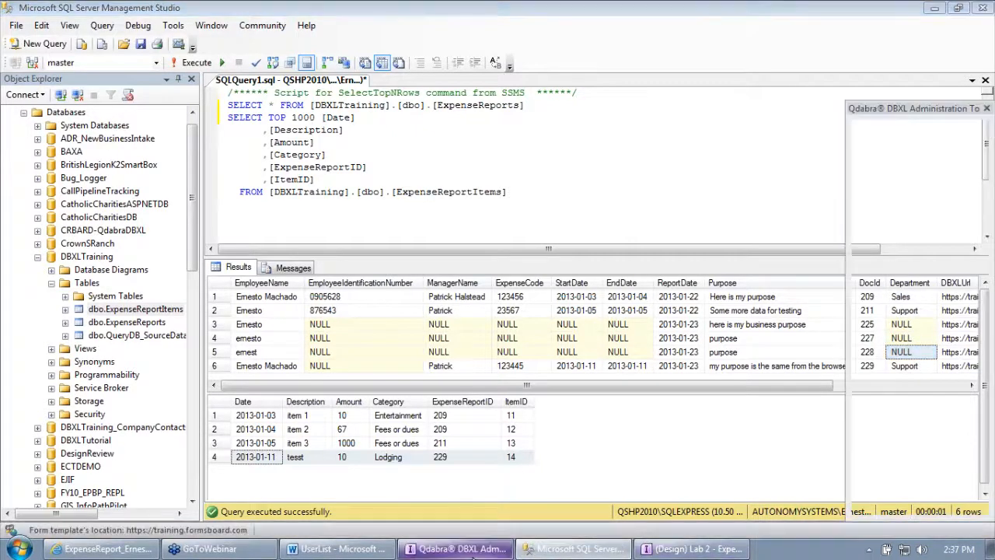
pyautogui.click(132, 551)
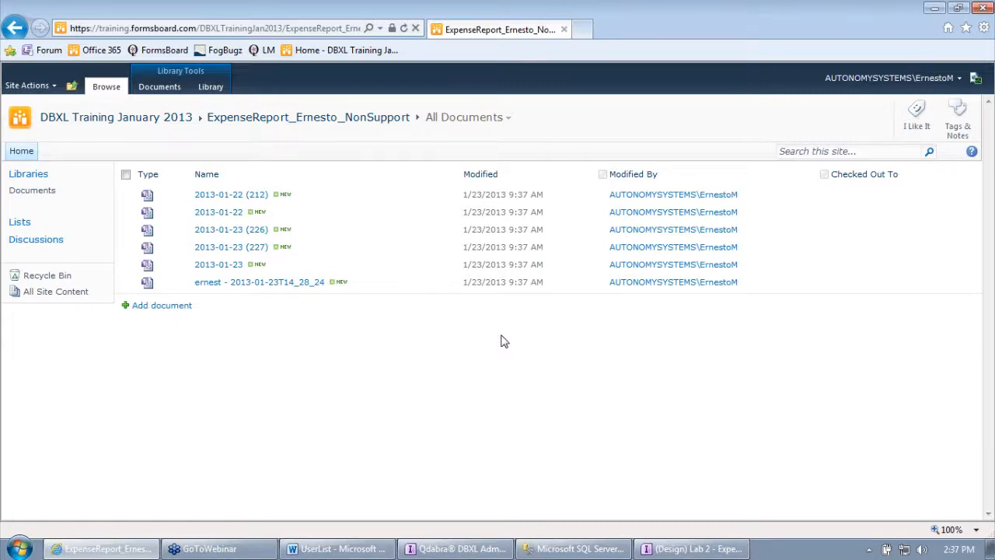
pyautogui.click(105, 549)
pyautogui.click(104, 549)
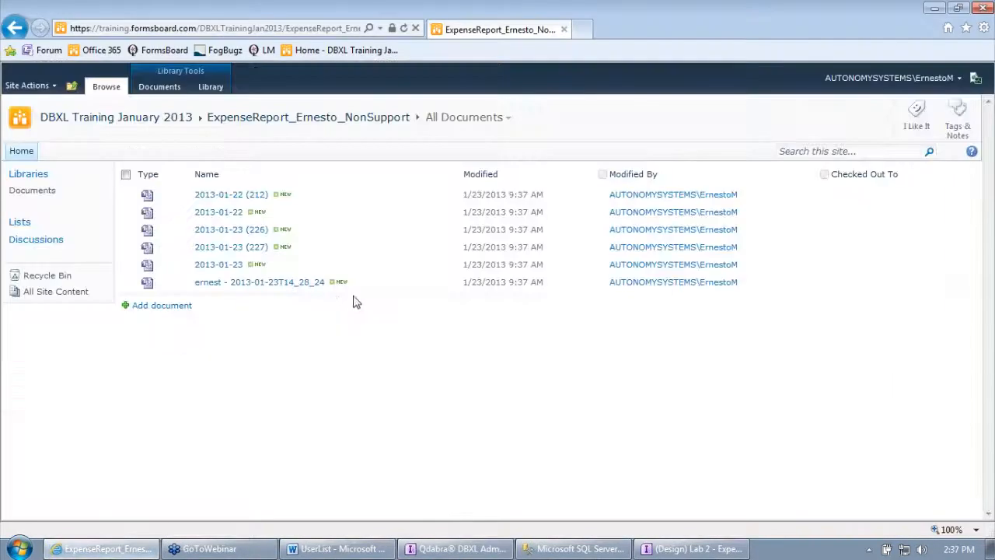
pyautogui.click(254, 284)
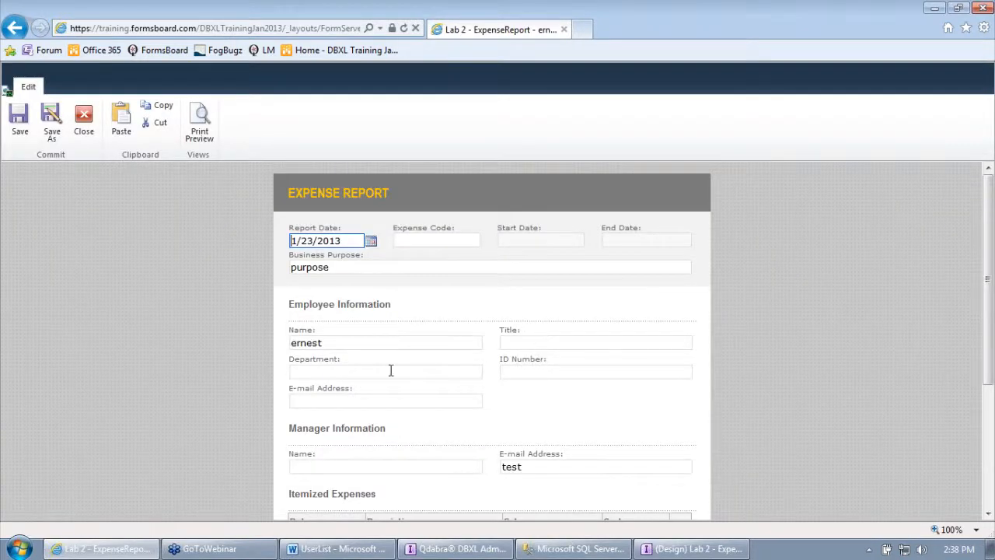
# Step: Submit the open expense report with Department set to Support, and open the Support library from the site content list
pyautogui.click(391, 370)
pyautogui.write('Support')
pyautogui.press('Tab')
pyautogui.scroll(-3, 339, 413)
pyautogui.click(314, 478)
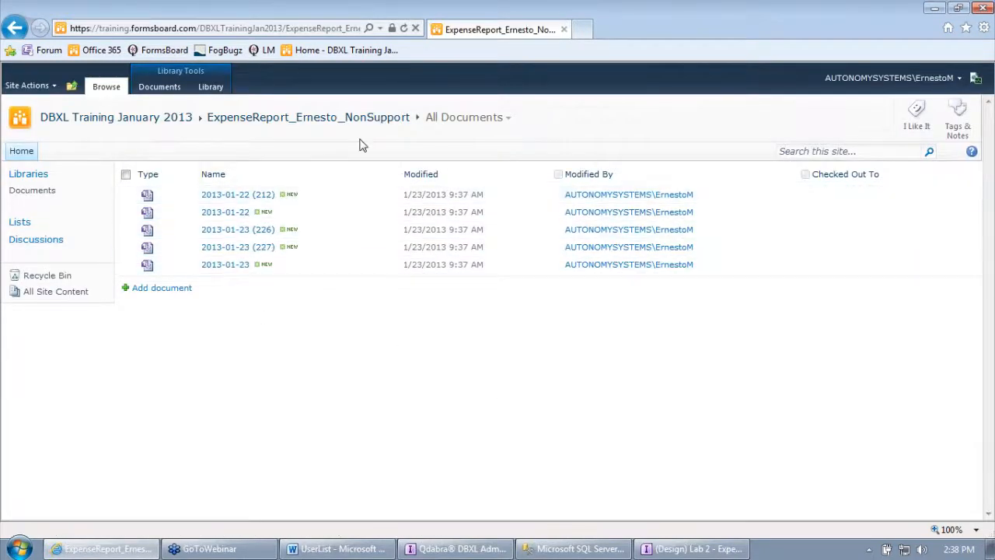
pyautogui.click(68, 292)
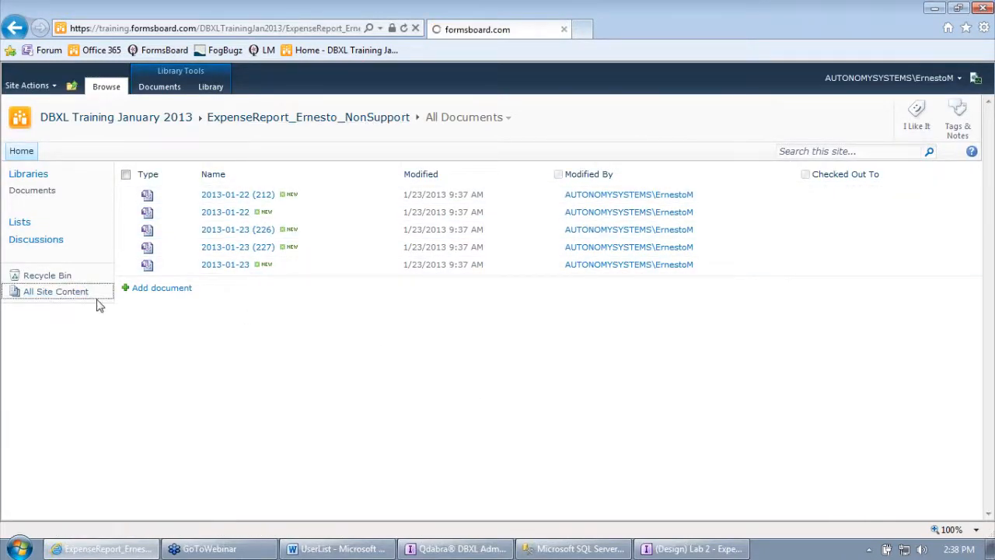
pyautogui.click(198, 261)
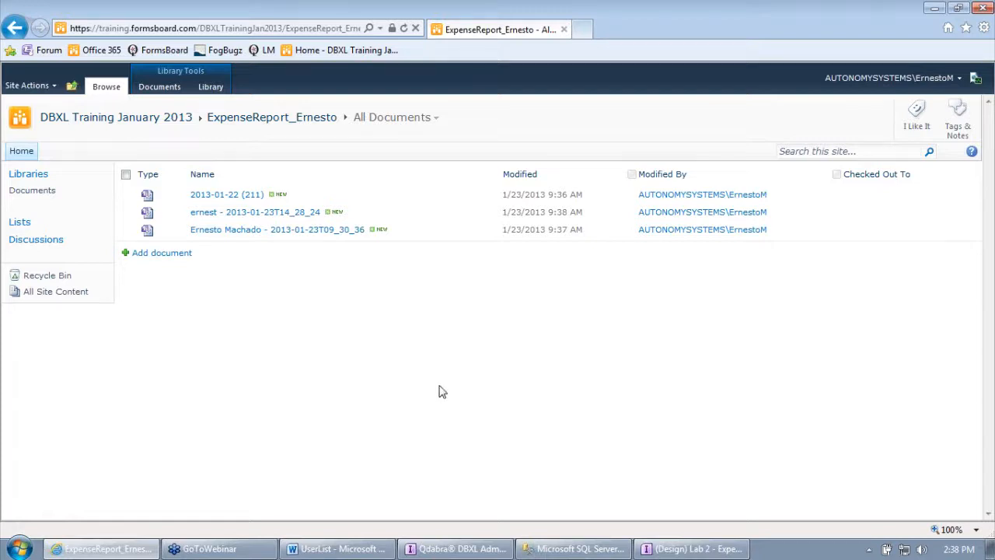
# Step: Switch to the DBXL Admin Tool and review the stored documents list and the two SharePoint mapping expressions
pyautogui.click(457, 549)
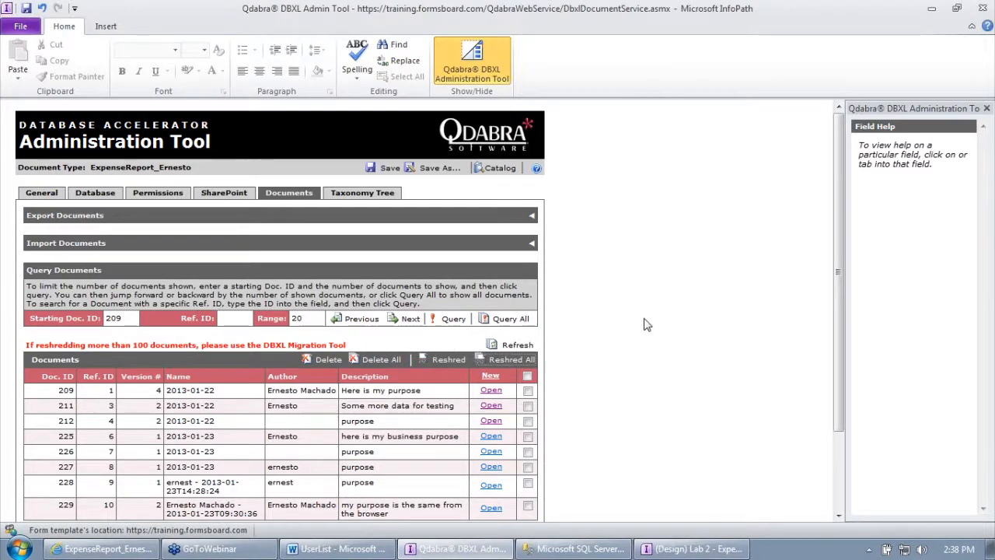
pyautogui.scroll(-3, 646, 325)
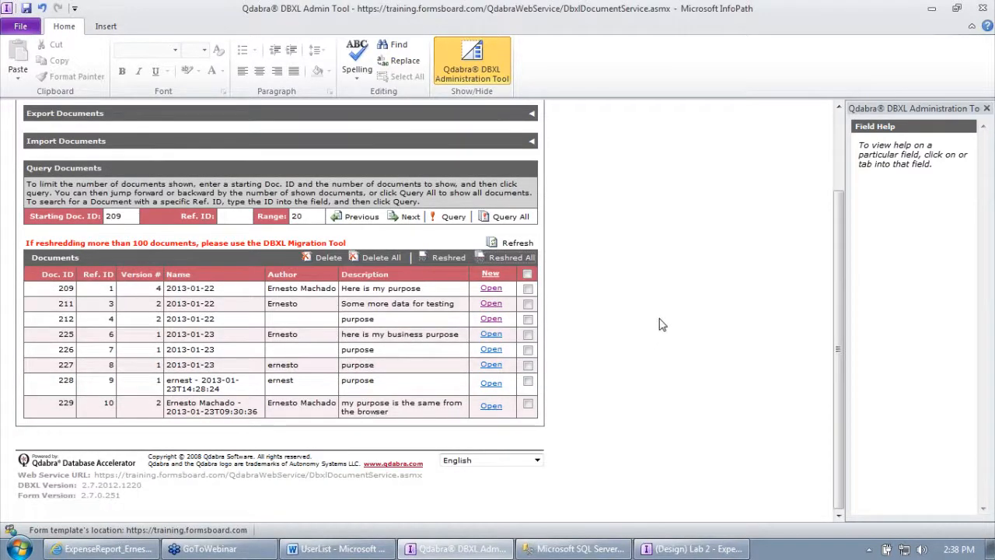
pyautogui.scroll(3, 663, 313)
pyautogui.scroll(-1, 665, 307)
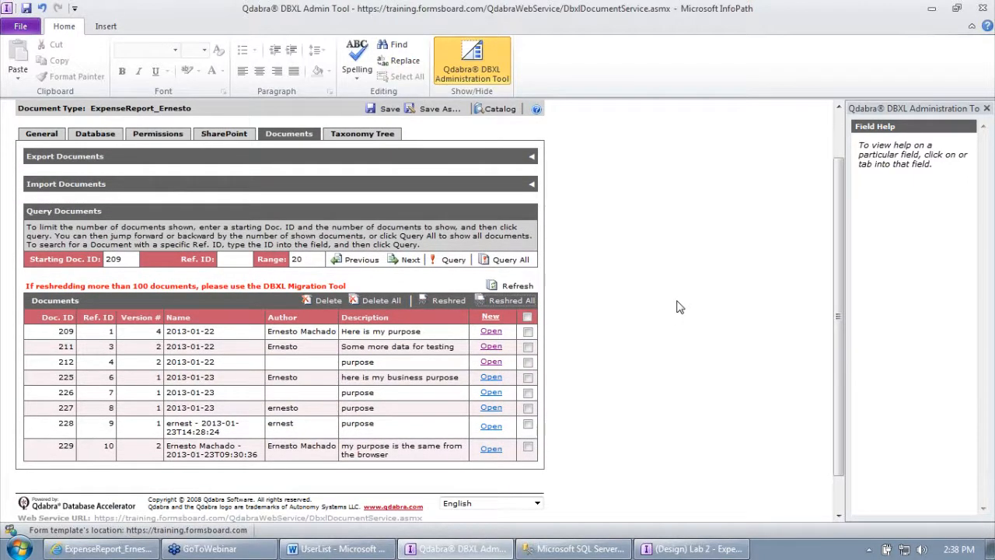
pyautogui.click(227, 133)
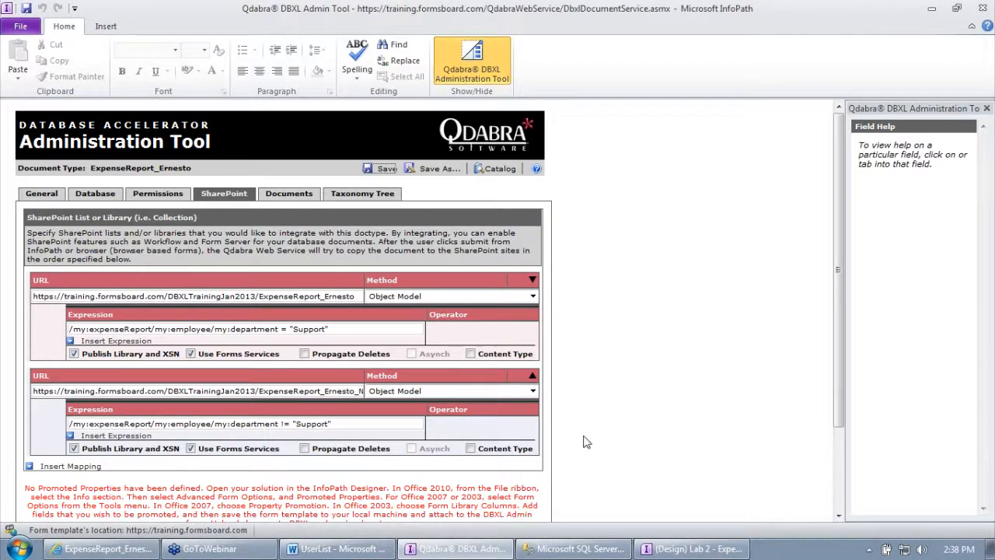
# Step: Return to the Support expense report library in the browser and check out its last document
pyautogui.click(116, 549)
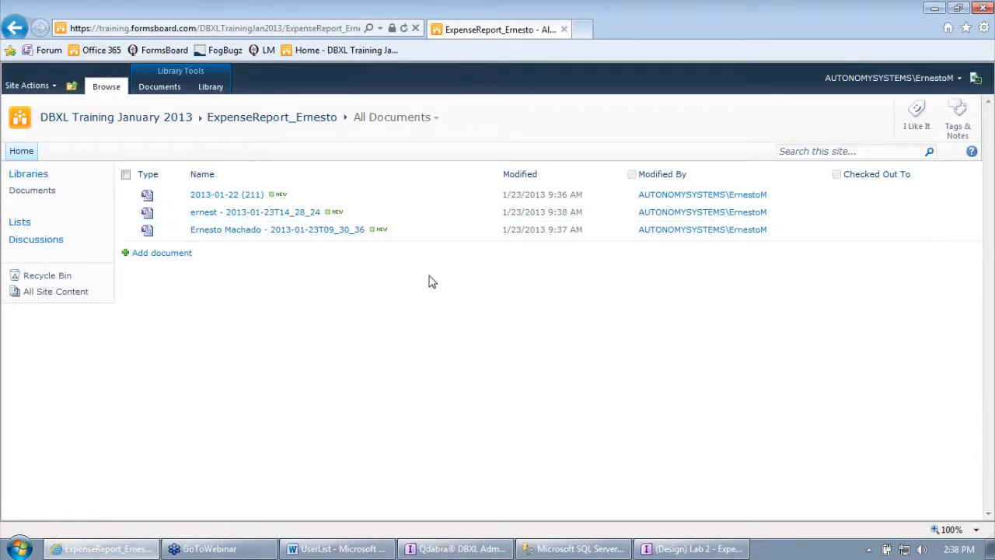
pyautogui.click(495, 232)
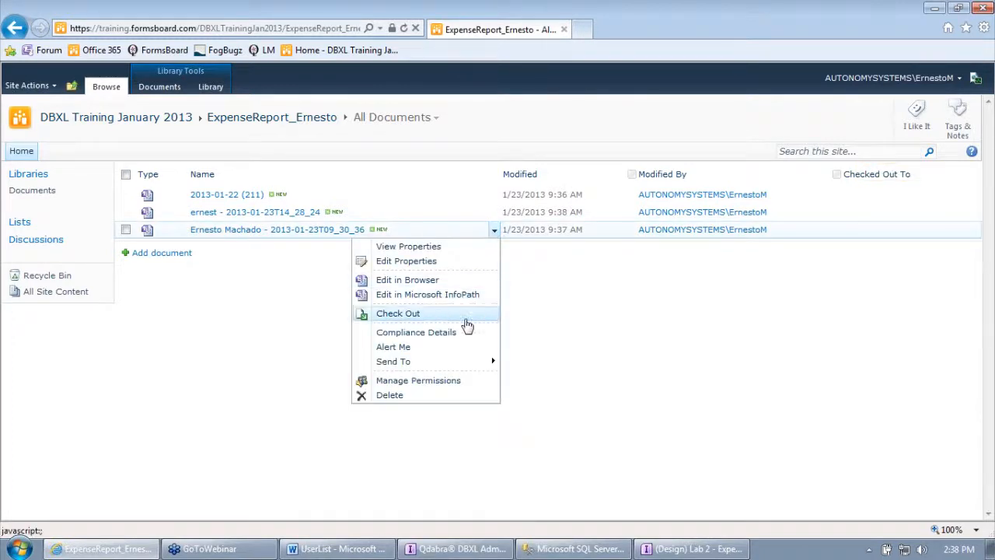
pyautogui.moveTo(473, 367)
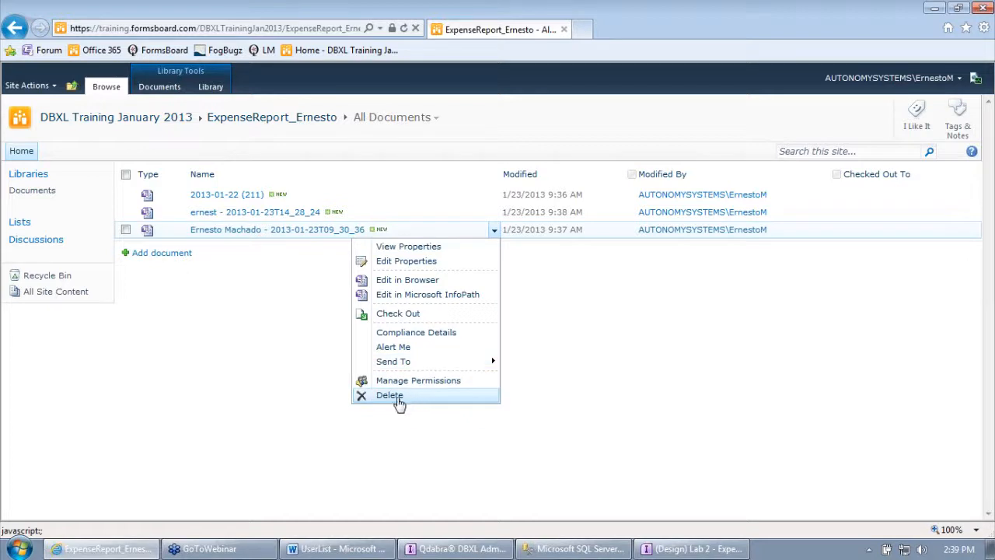
pyautogui.click(226, 341)
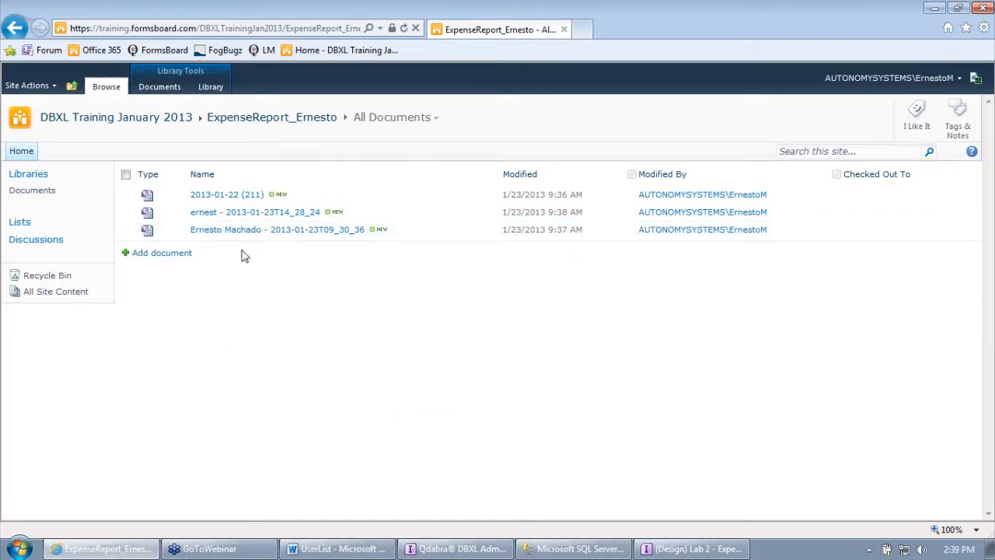
pyautogui.click(494, 230)
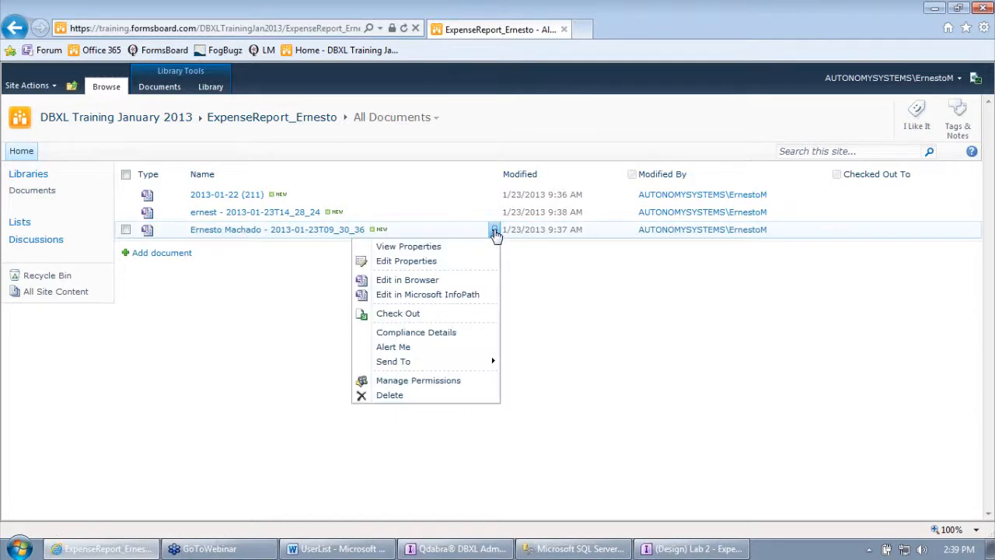
pyautogui.click(393, 312)
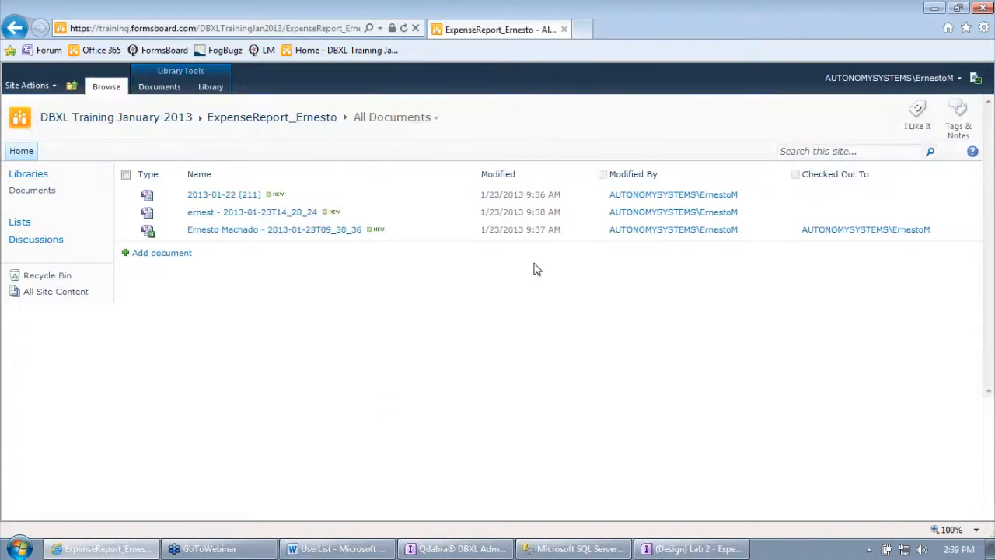
# Step: Check the last document back in without retaining the checkout
pyautogui.click(470, 231)
pyautogui.click(398, 317)
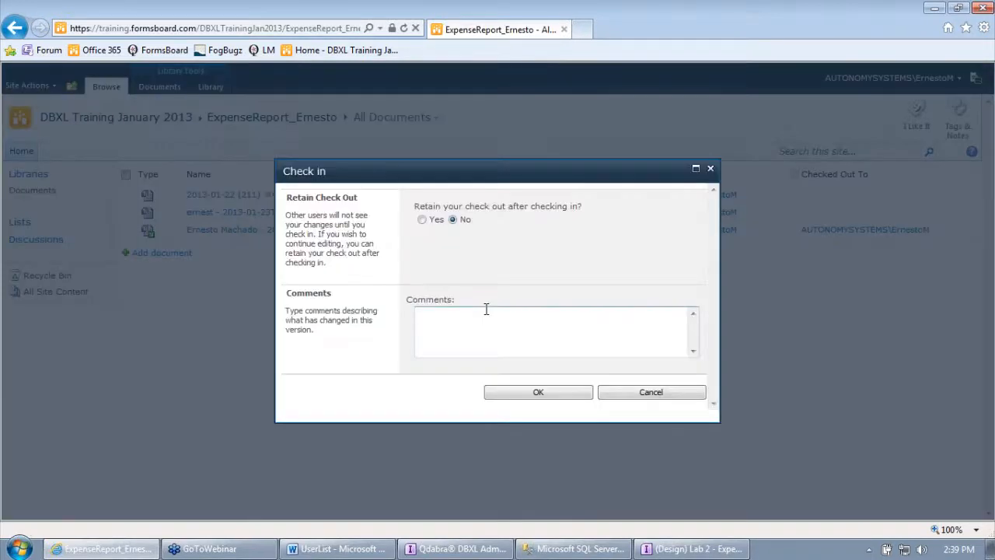
pyautogui.click(543, 383)
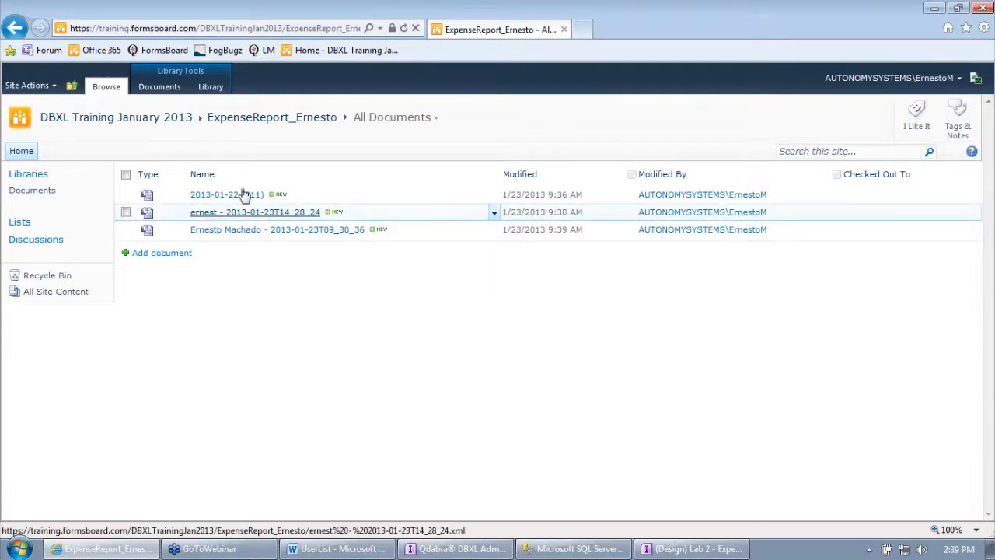
# Step: Select the second document to view the available document commands, and clear the selection
pyautogui.click(125, 211)
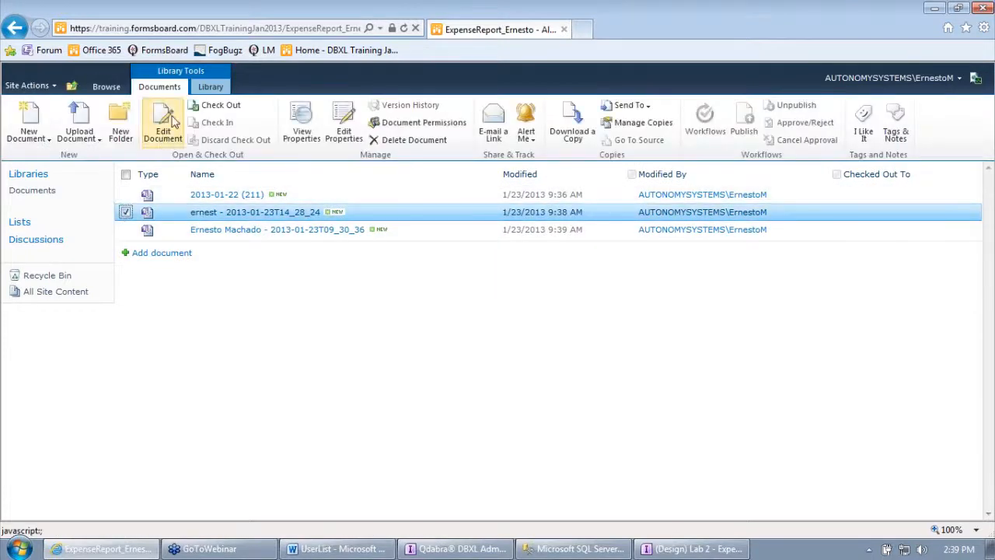
pyautogui.click(125, 211)
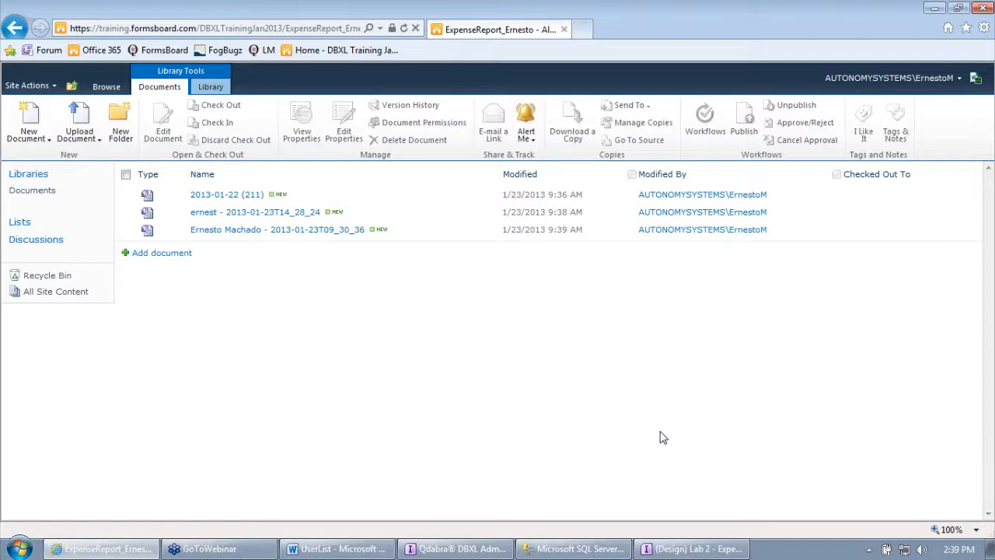
# Step: Switch to the InfoPath form design and promote the employee's name field as the Name column under Property Promotion
pyautogui.click(692, 548)
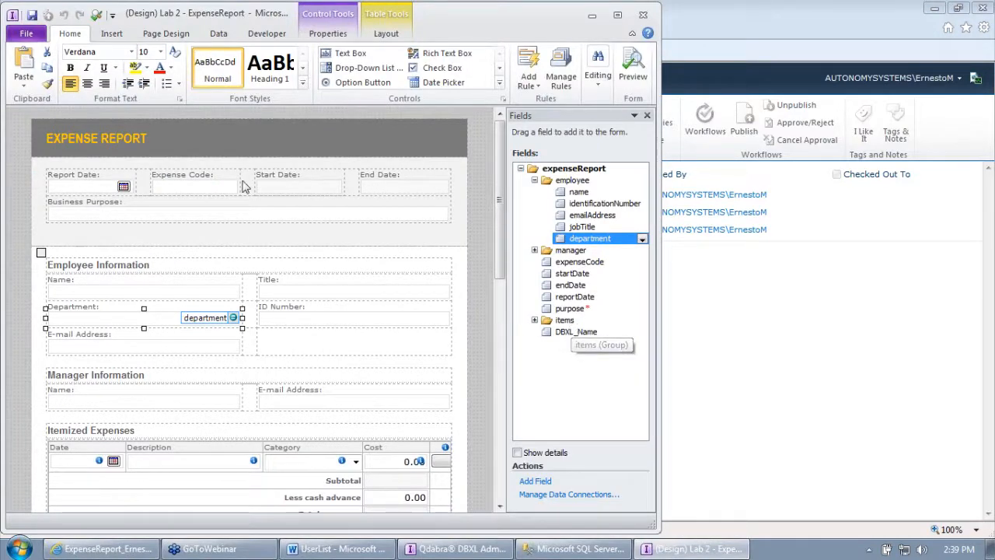
pyautogui.click(27, 35)
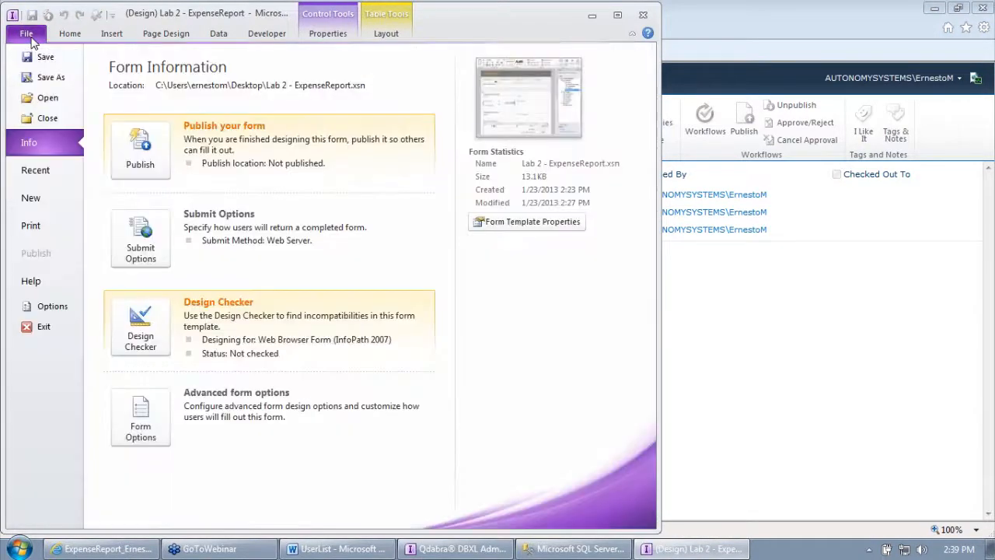
pyautogui.click(136, 413)
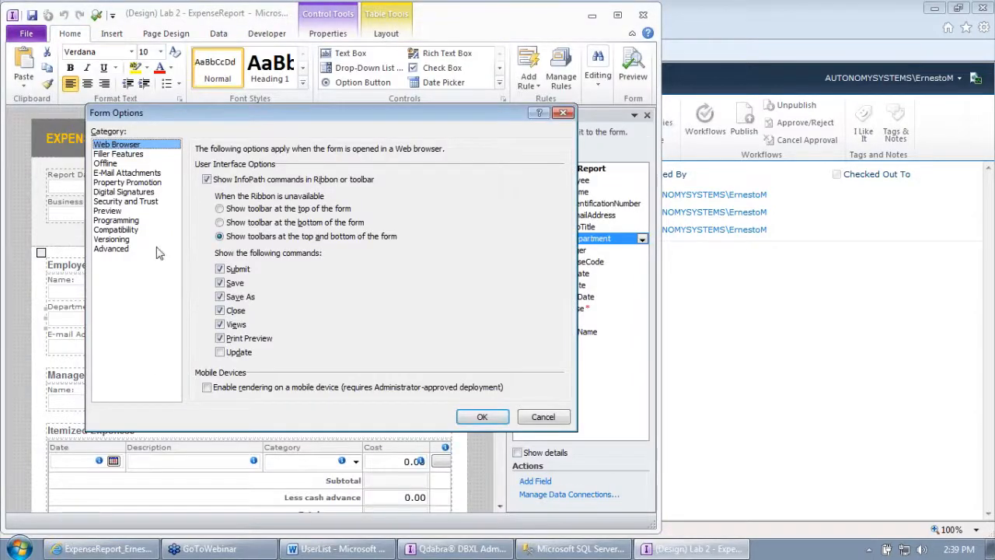
pyautogui.click(128, 183)
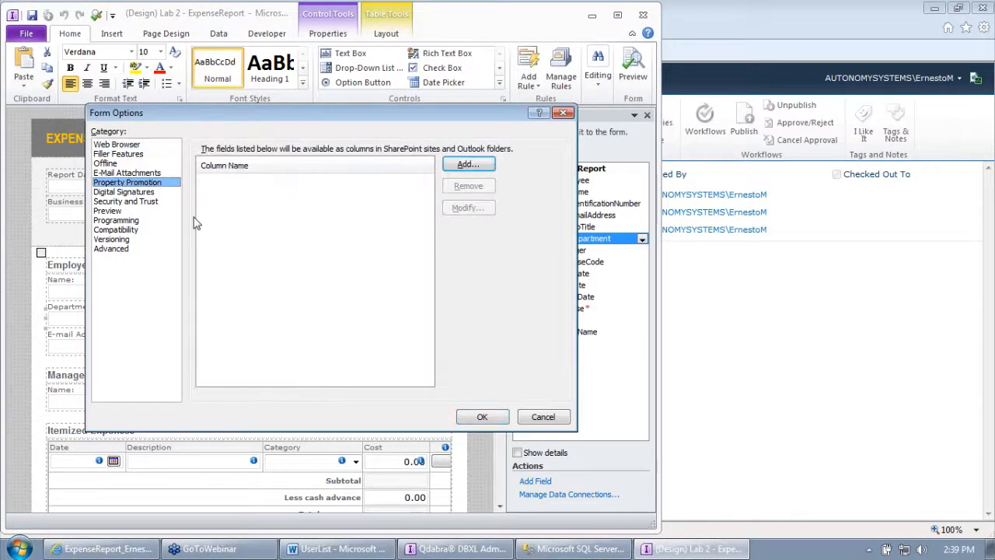
pyautogui.click(469, 165)
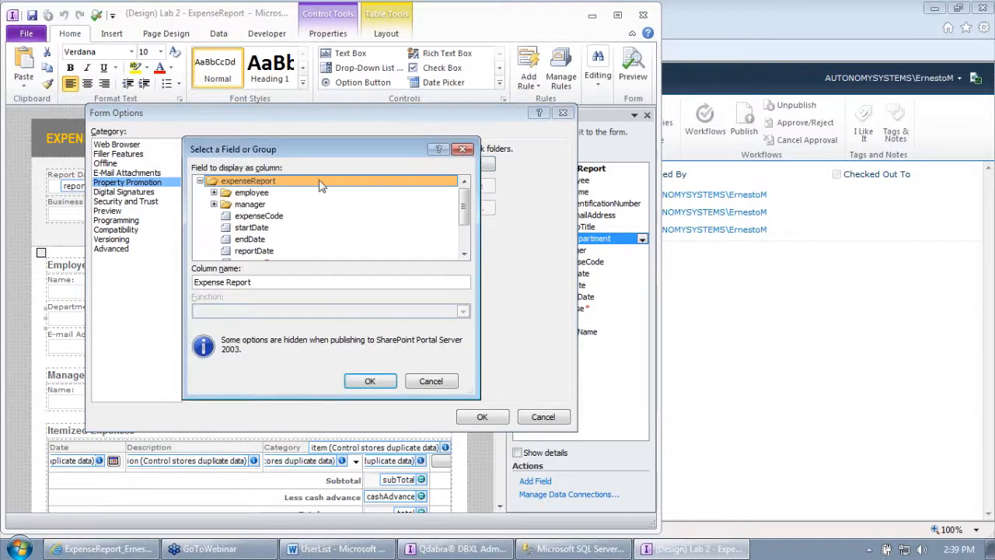
pyautogui.click(215, 193)
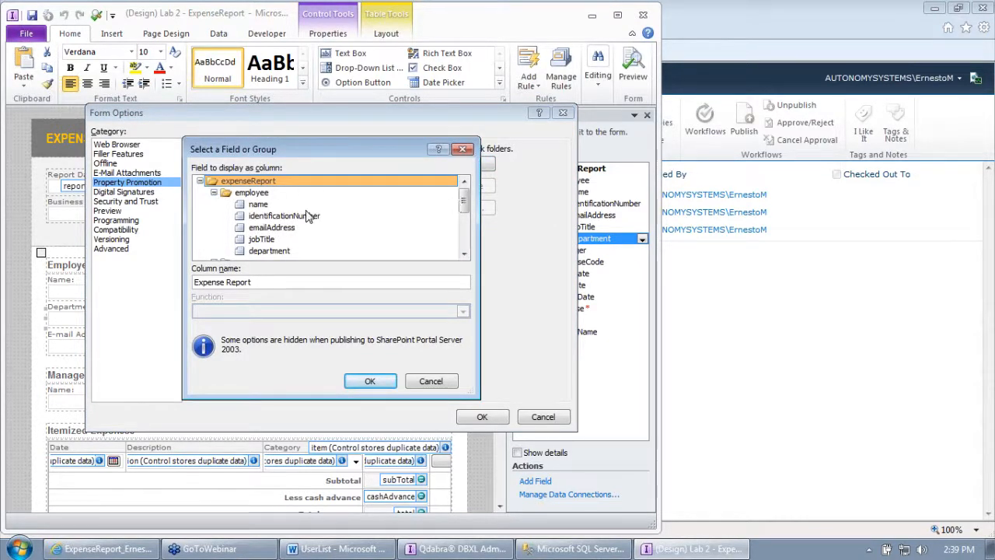
pyautogui.click(263, 206)
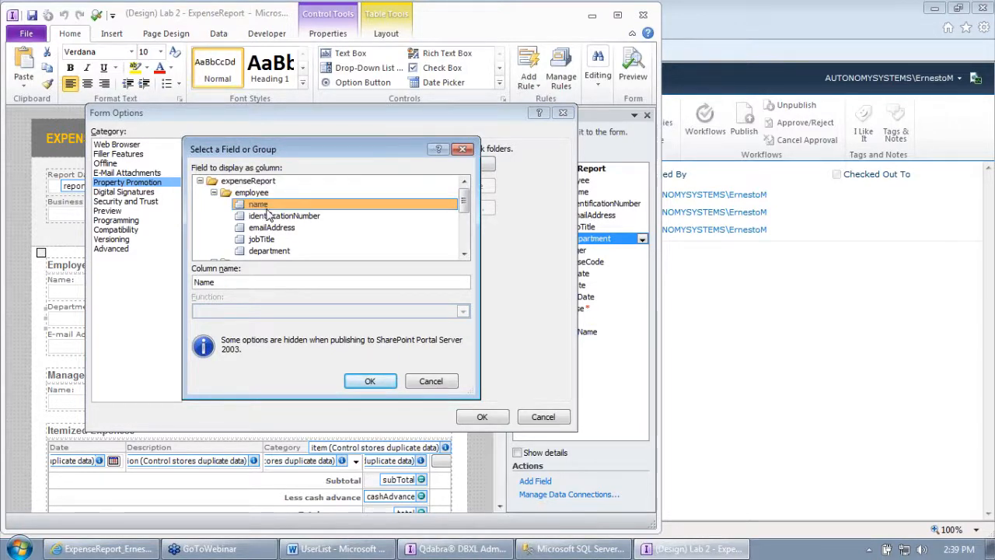
pyautogui.click(371, 381)
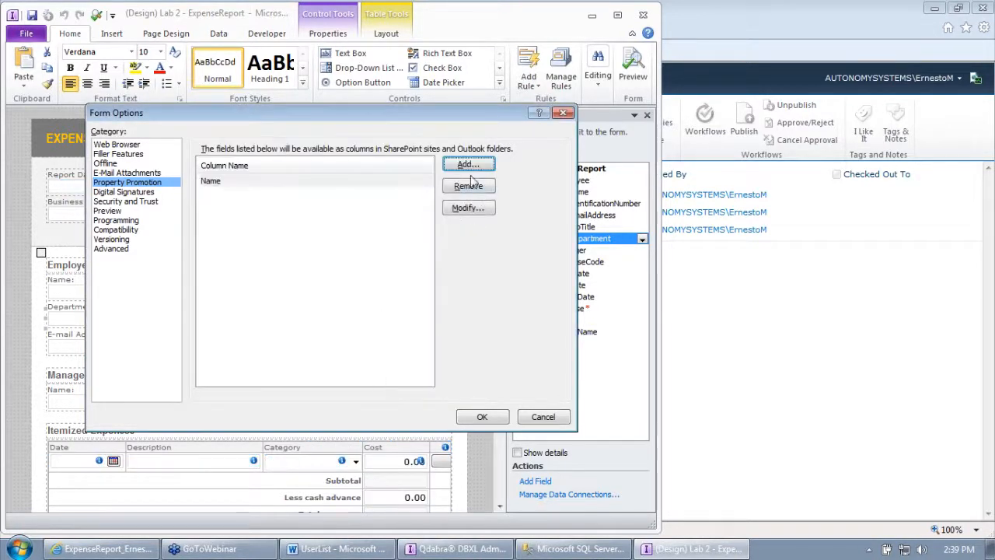
# Step: Promote the managerName field of the manager group as the Manager Name column
pyautogui.click(476, 207)
pyautogui.scroll(-1, 467, 210)
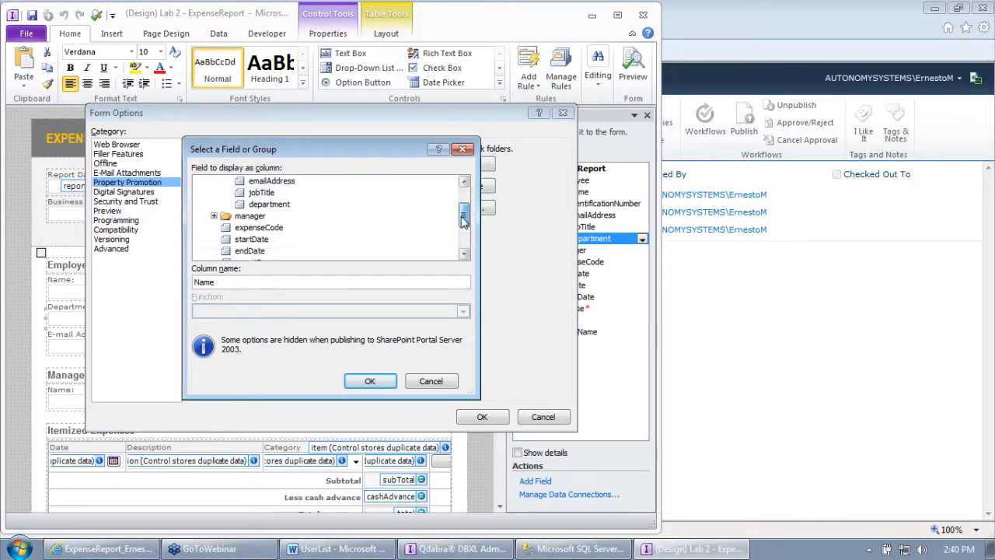
pyautogui.click(214, 216)
pyautogui.doubleClick(270, 228)
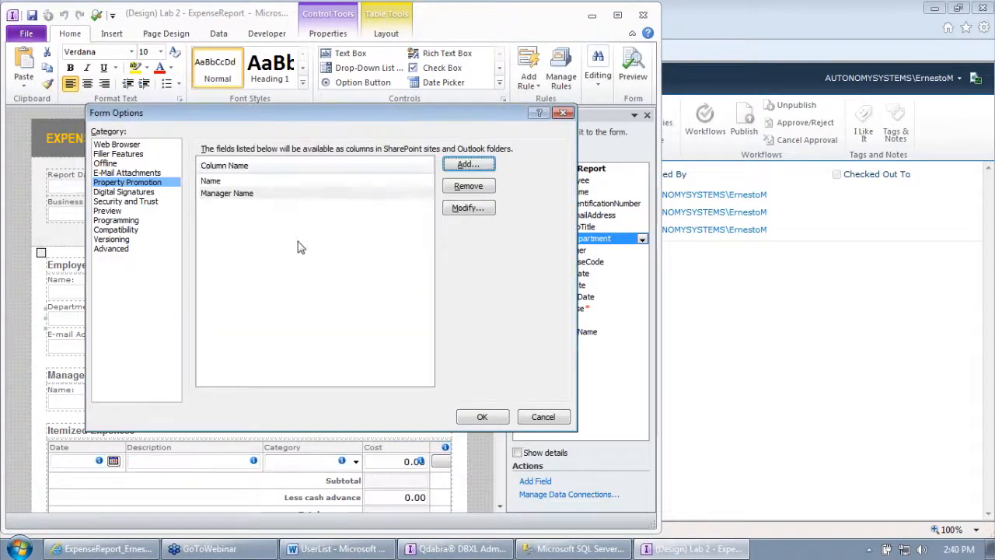
# Step: Promote the expenseCode and purpose fields as the Expense Code and Purpose columns
pyautogui.click(464, 164)
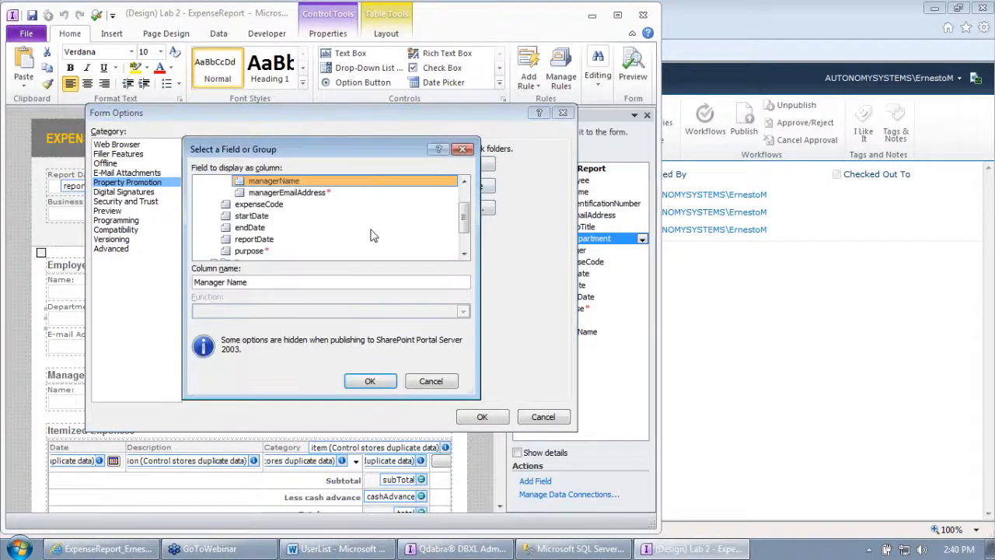
pyautogui.doubleClick(271, 205)
pyautogui.click(463, 164)
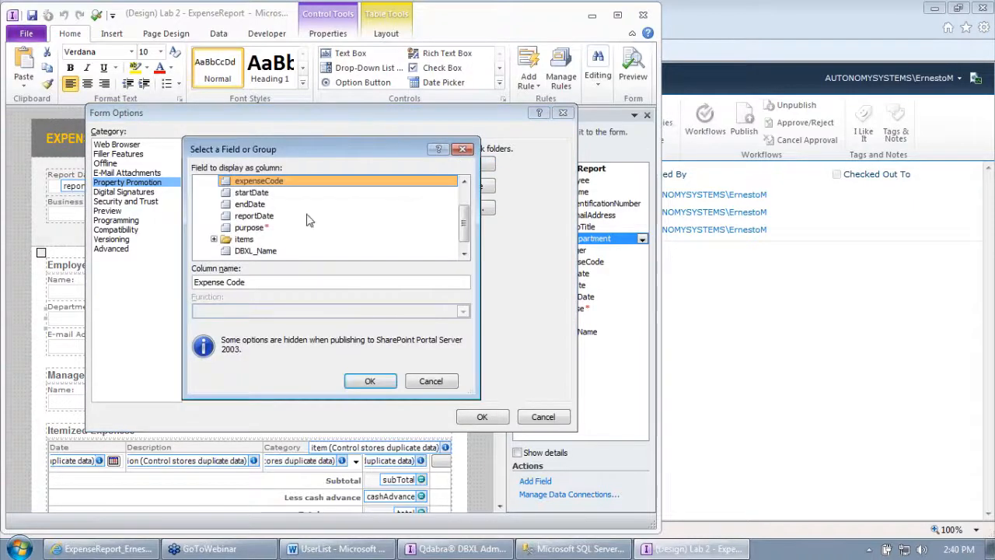
pyautogui.doubleClick(252, 228)
# Step: Promote the employee's department field as the Department column
pyautogui.click(459, 164)
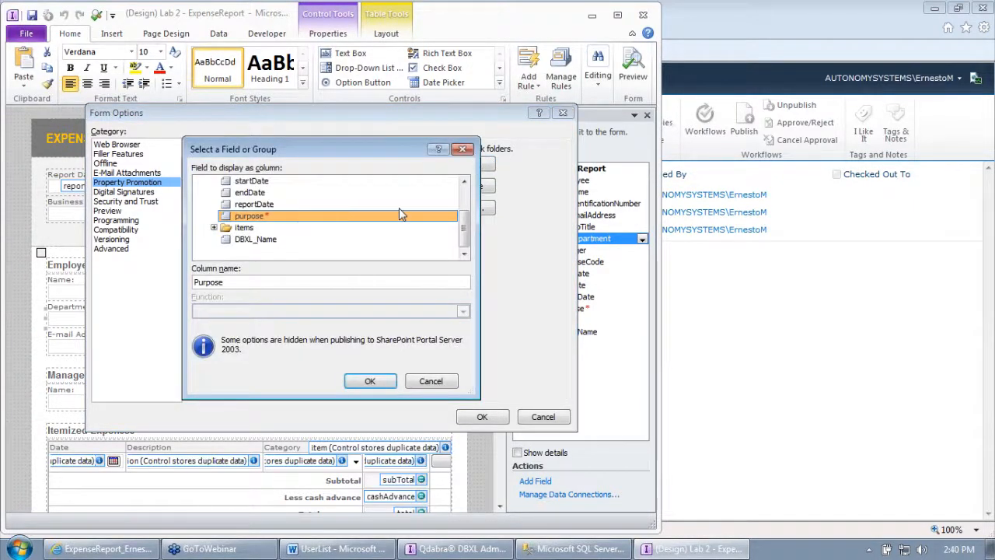
pyautogui.moveTo(463, 232); pyautogui.dragTo(463, 187)
pyautogui.click(213, 192)
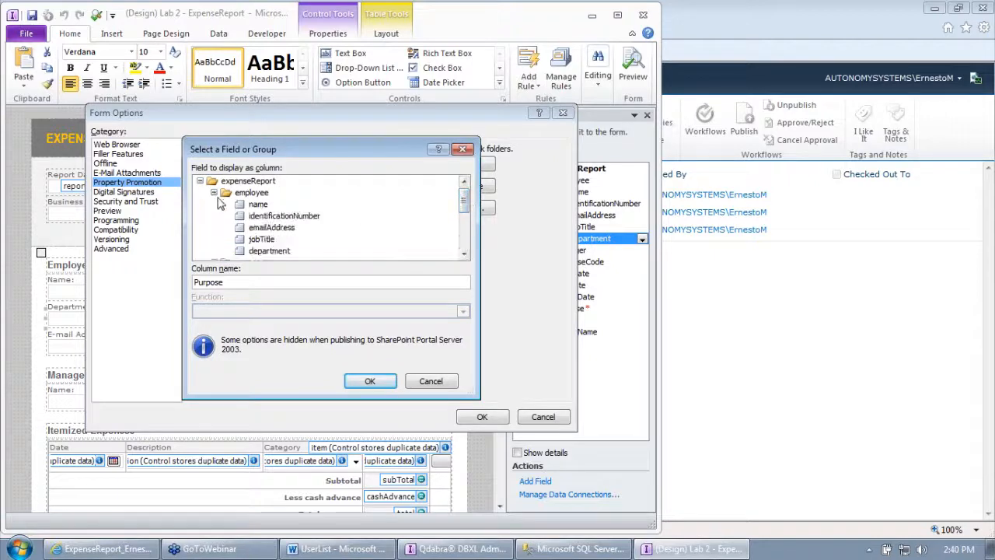
pyautogui.doubleClick(269, 250)
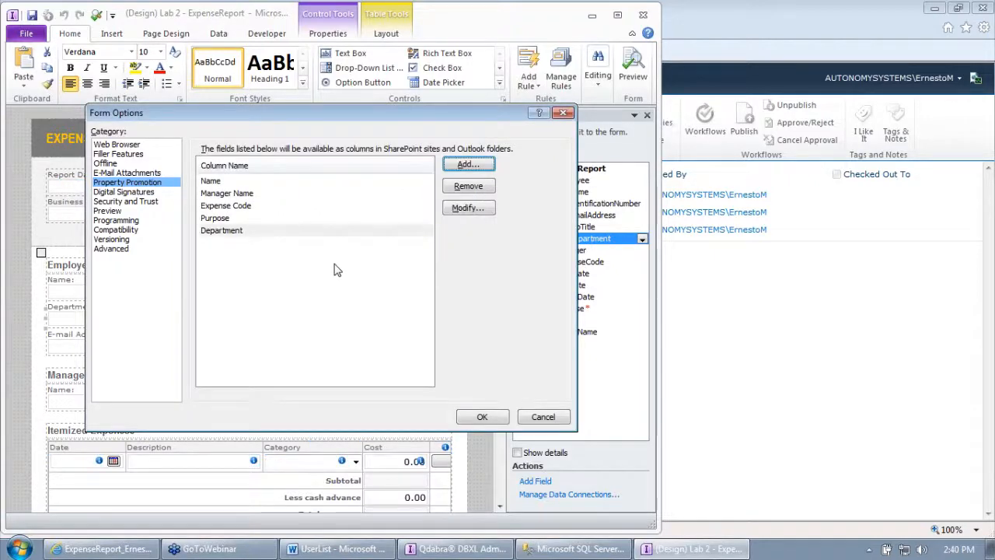
# Step: Promote the total field of the items group as the Total column and apply the form options
pyautogui.click(465, 165)
pyautogui.scroll(-3, 458, 220)
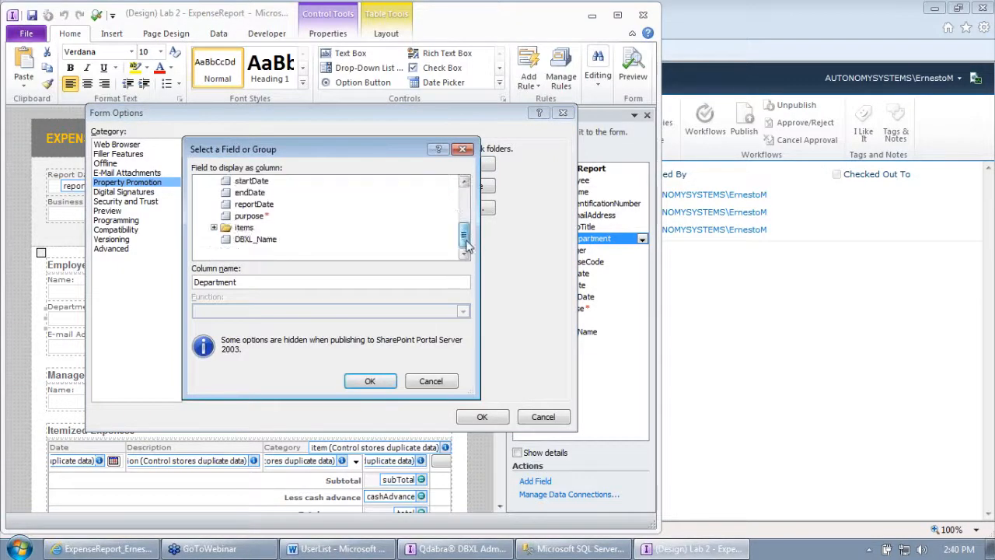
pyautogui.click(214, 228)
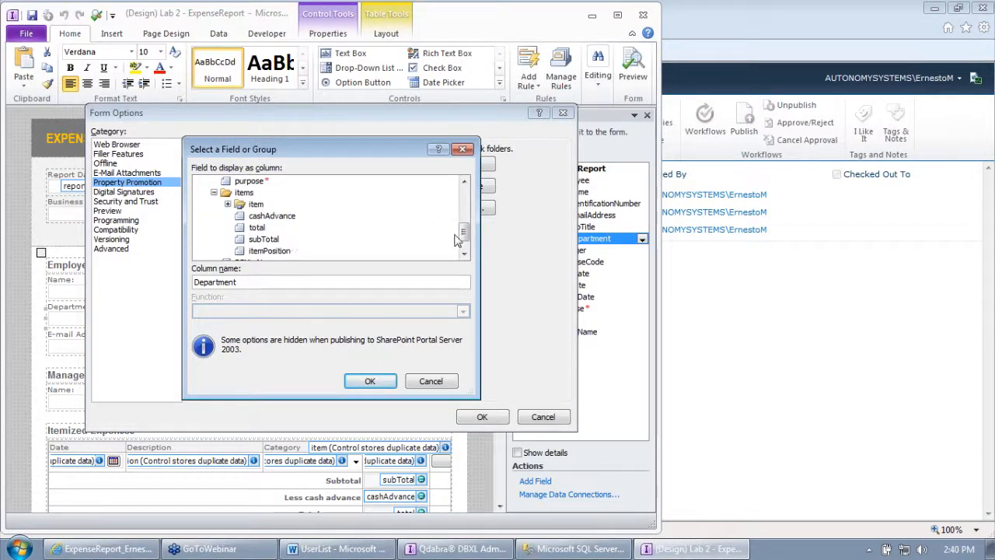
pyautogui.scroll(-1, 465, 233)
pyautogui.click(258, 205)
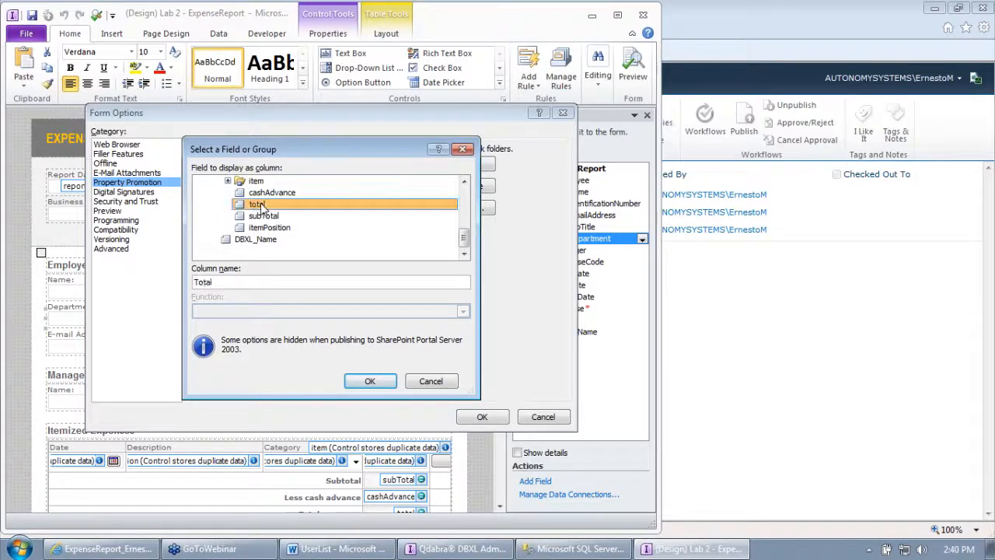
pyautogui.doubleClick(258, 205)
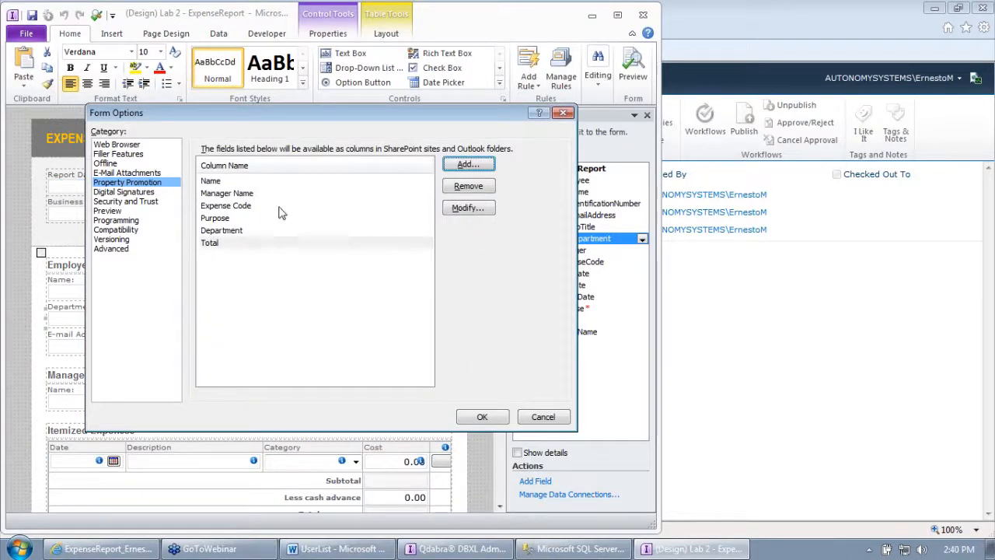
pyautogui.click(484, 417)
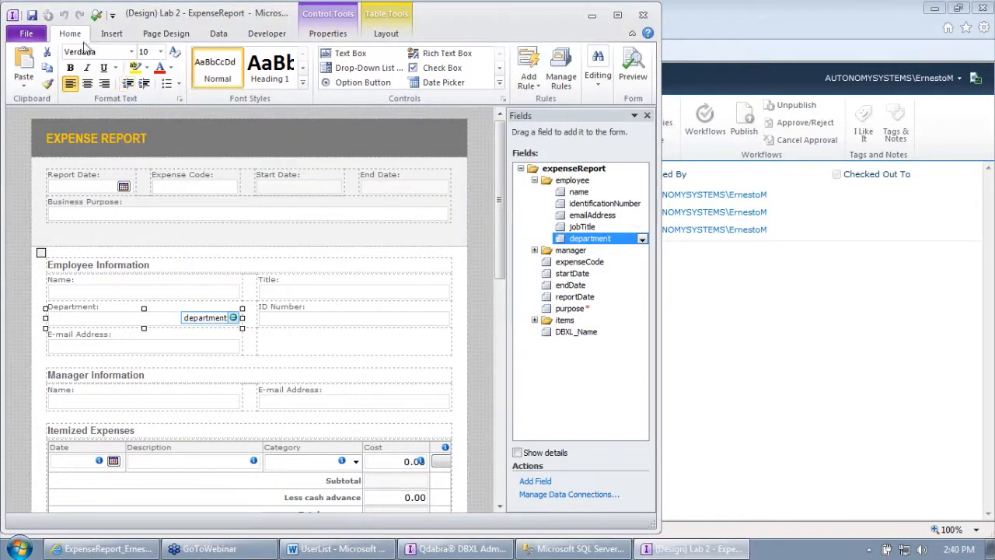
# Step: Switch to the DBXL Admin Tool, replace the attached XSN with the updated Lab 2 - ExpenseReport template, and save the document type
pyautogui.click(456, 549)
pyautogui.click(41, 193)
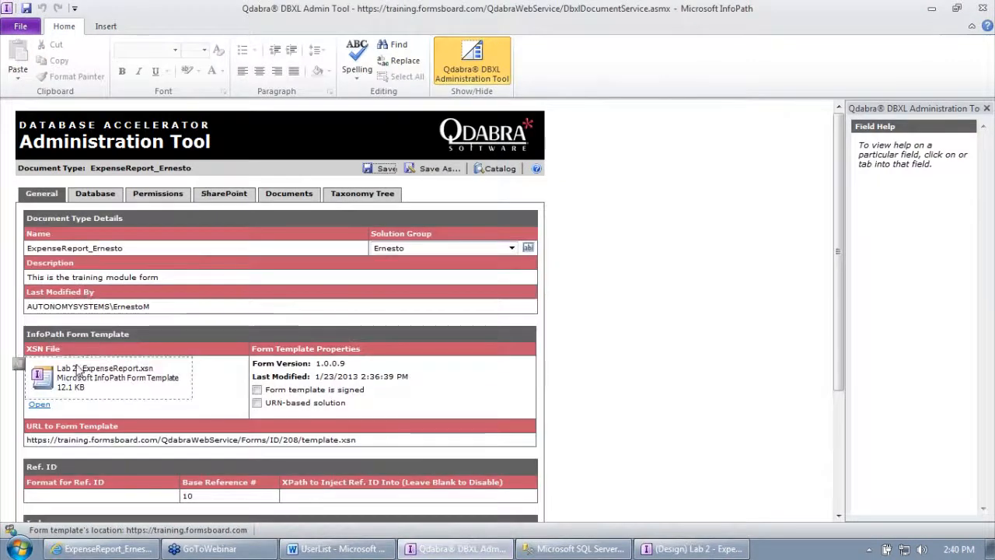
pyautogui.rightClick(78, 371)
pyautogui.click(106, 385)
pyautogui.doubleClick(94, 116)
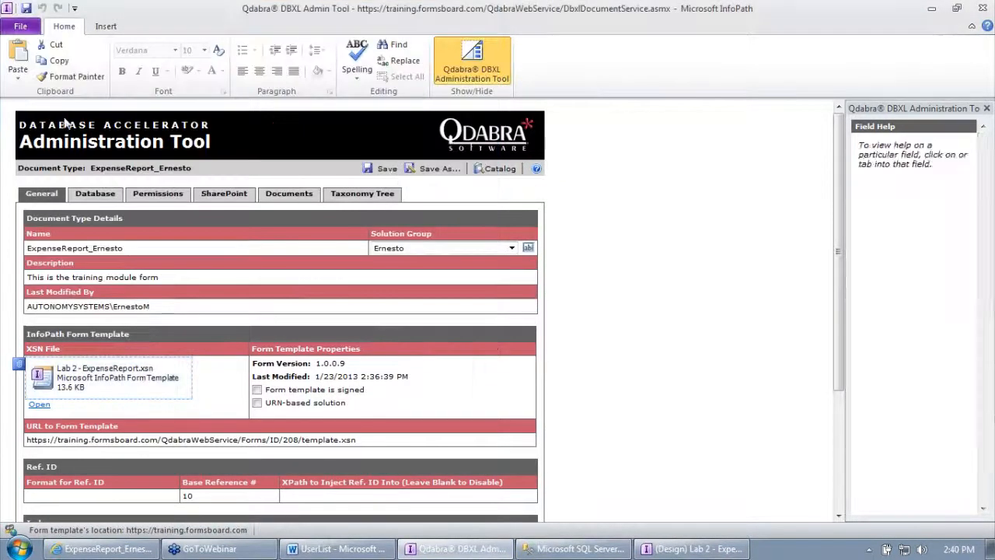
pyautogui.click(392, 169)
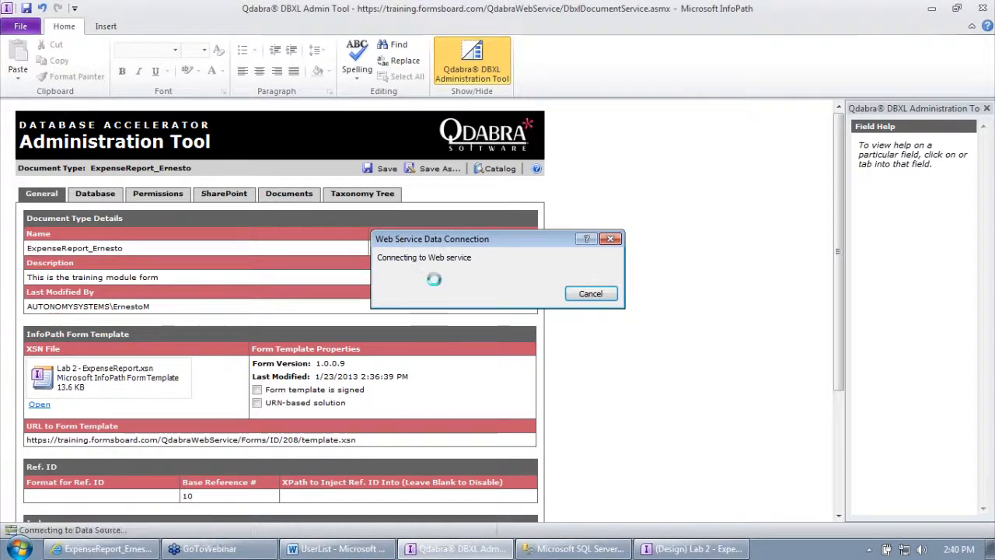
pyautogui.click(509, 314)
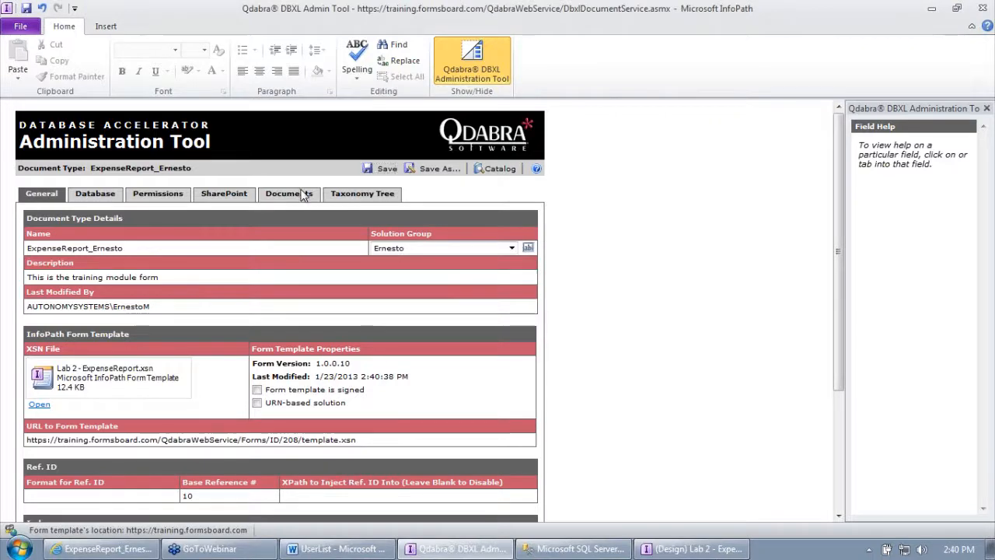
# Step: Reshred all documents of the expense report document type and display its SharePoint mappings
pyautogui.click(303, 195)
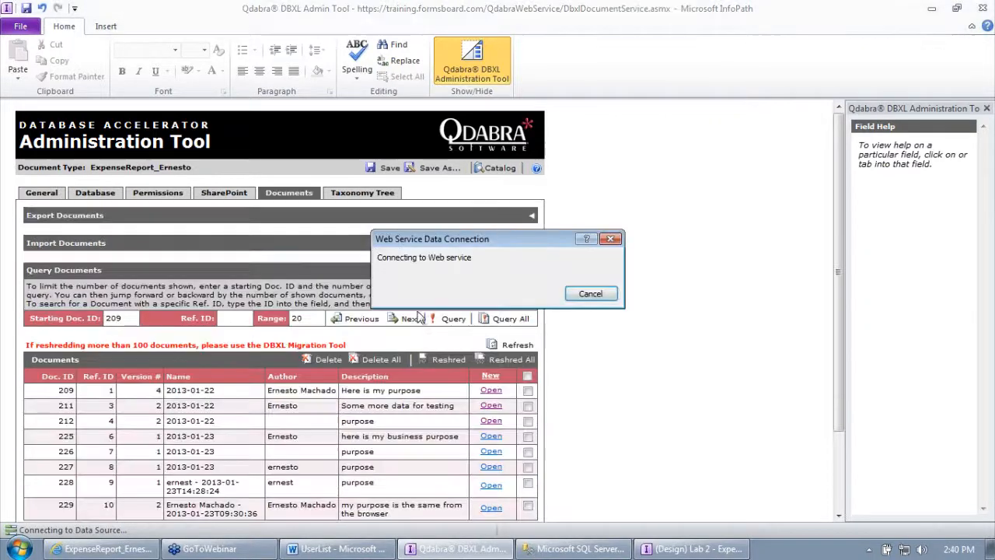
pyautogui.click(512, 359)
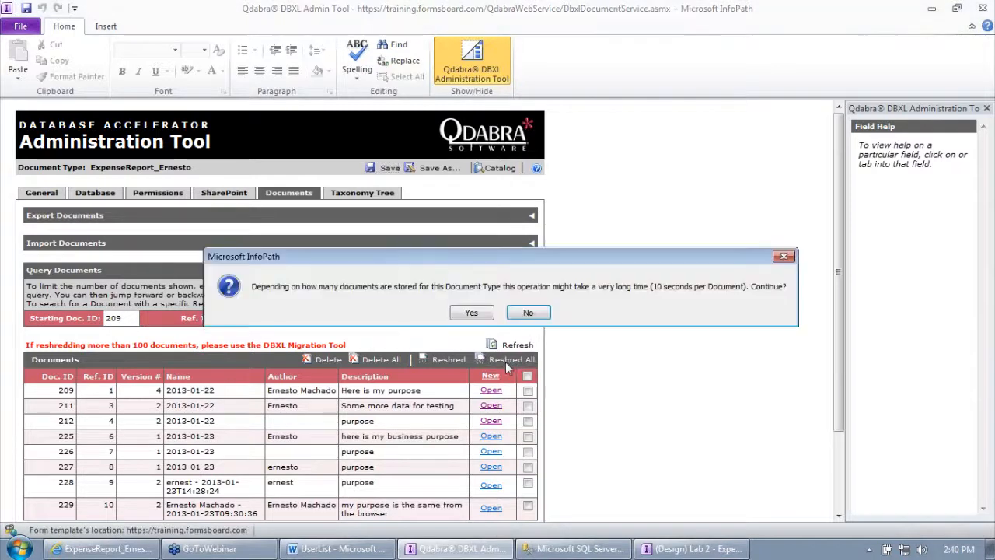
pyautogui.click(469, 313)
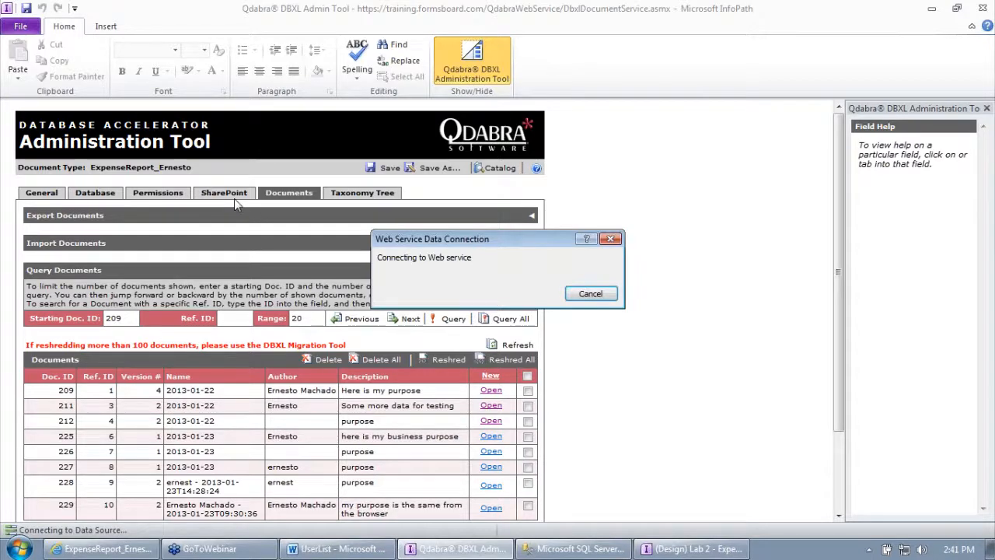
pyautogui.click(489, 312)
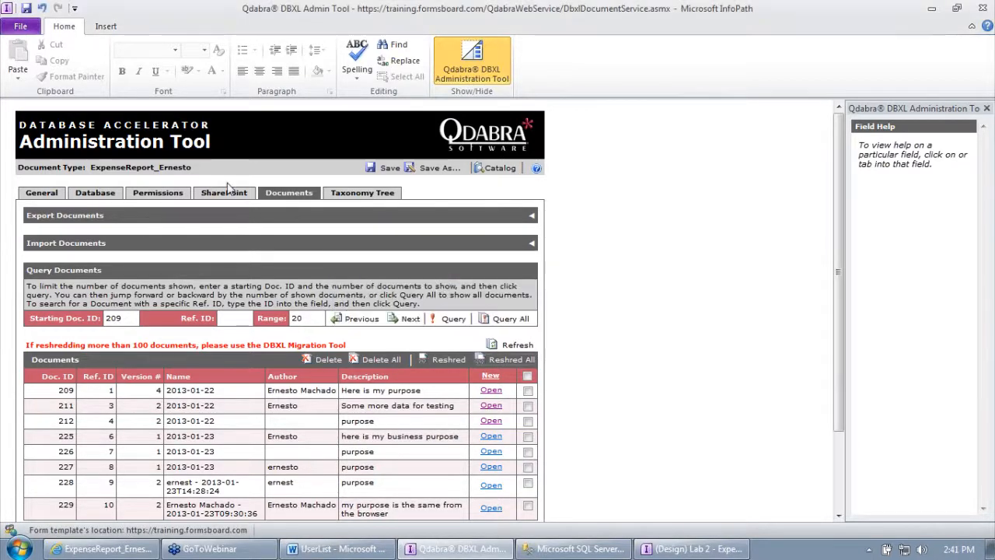
pyautogui.click(233, 194)
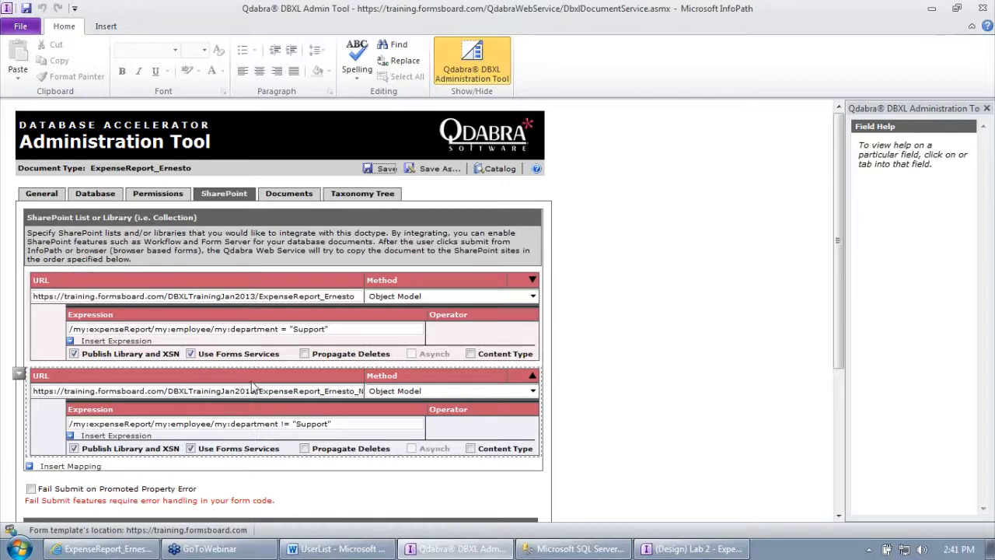
# Step: Launch Microsoft SharePoint Designer 2010 from the DBXL Training folder on the desktop
pyautogui.click(936, 9)
pyautogui.click(635, 18)
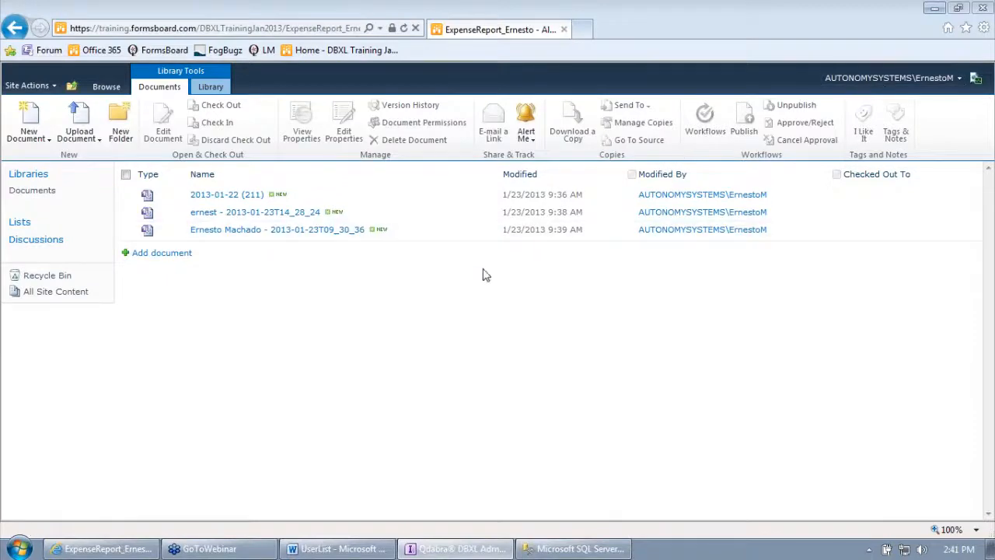
pyautogui.click(990, 549)
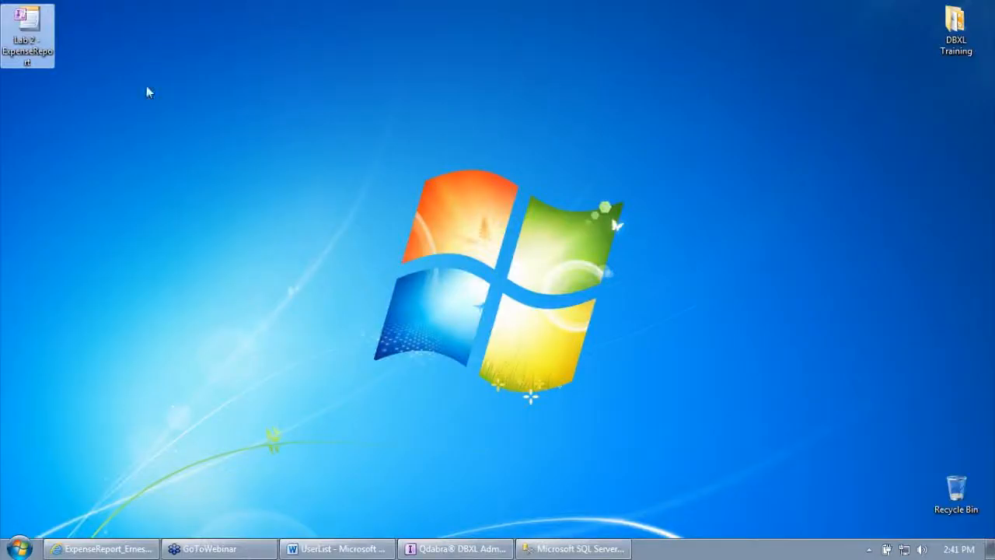
pyautogui.doubleClick(955, 30)
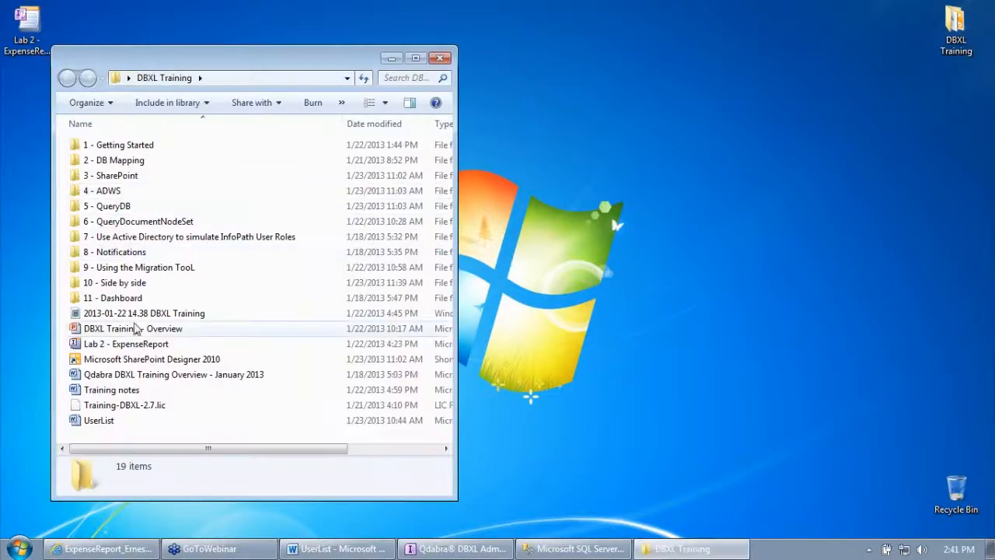
pyautogui.doubleClick(142, 359)
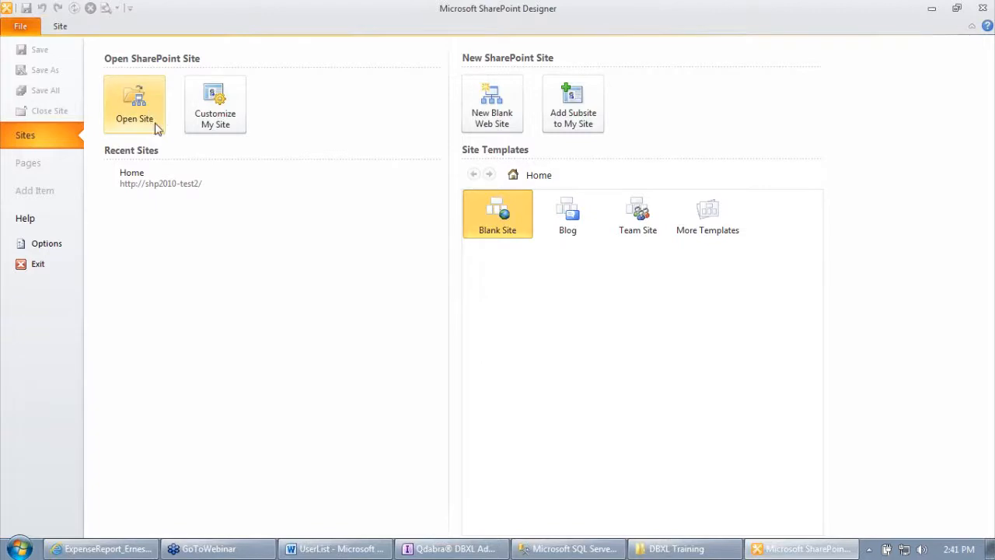
# Step: Copy the DBXLTrainingJan2013 site address from the browser and open that site in SharePoint Designer
pyautogui.click(107, 552)
pyautogui.click(201, 27)
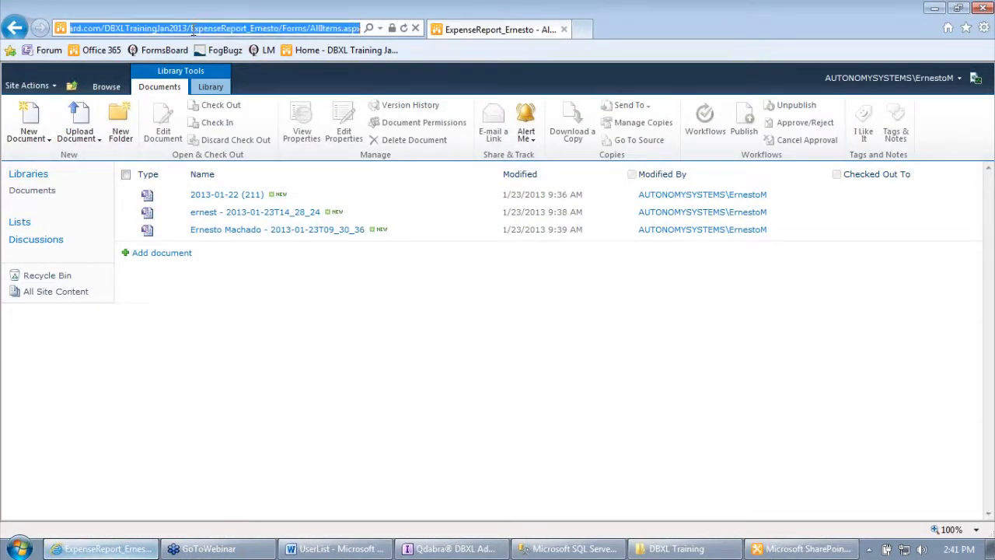
pyautogui.moveTo(193, 30); pyautogui.dragTo(36, 24)
pyautogui.hotkey('ctrl', 'c')
pyautogui.hotkey('alt', 'Tab')
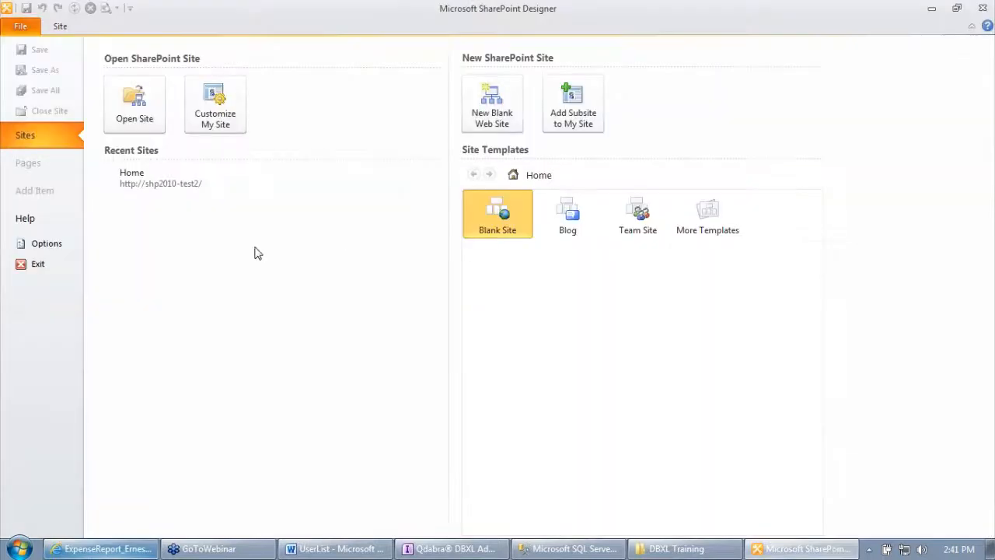
pyautogui.click(135, 105)
pyautogui.hotkey('ctrl', 'v')
pyautogui.click(620, 420)
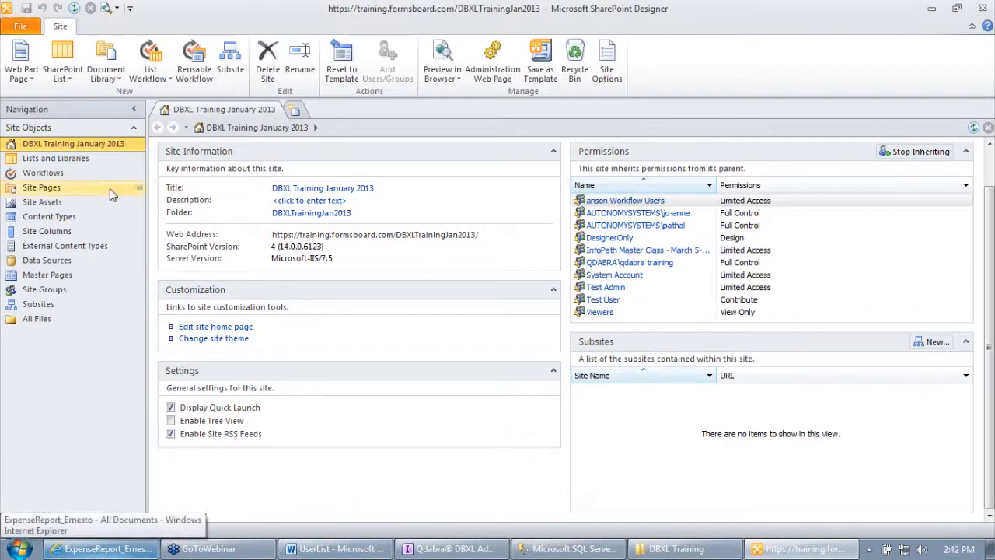
# Step: Start a new Web Part page with the Full Page, Vertical layout
pyautogui.click(21, 27)
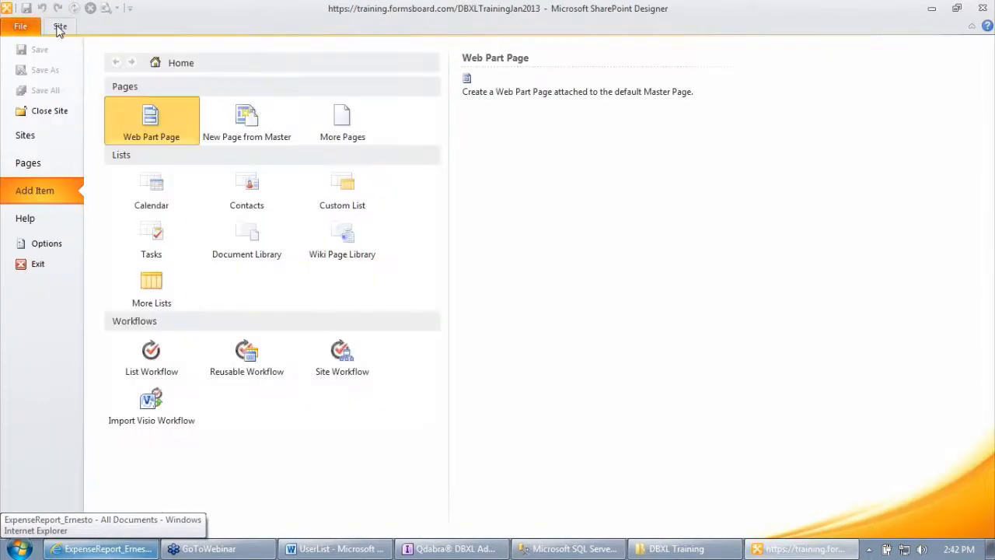
pyautogui.click(340, 134)
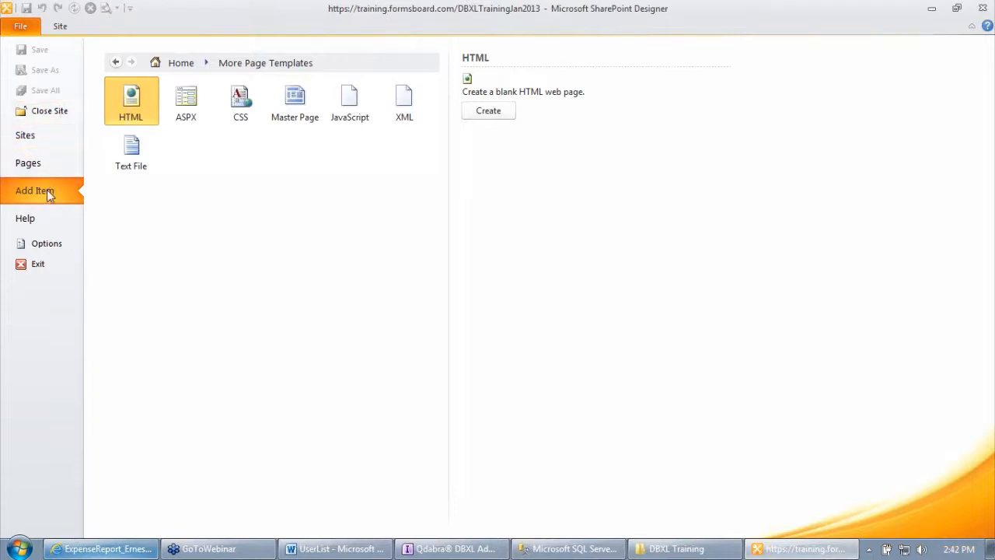
pyautogui.click(115, 63)
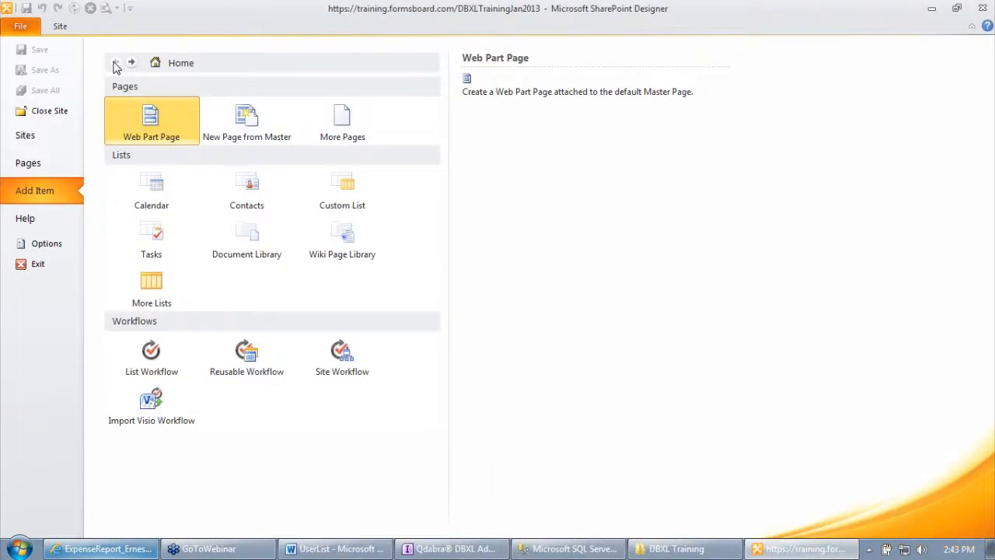
pyautogui.click(165, 120)
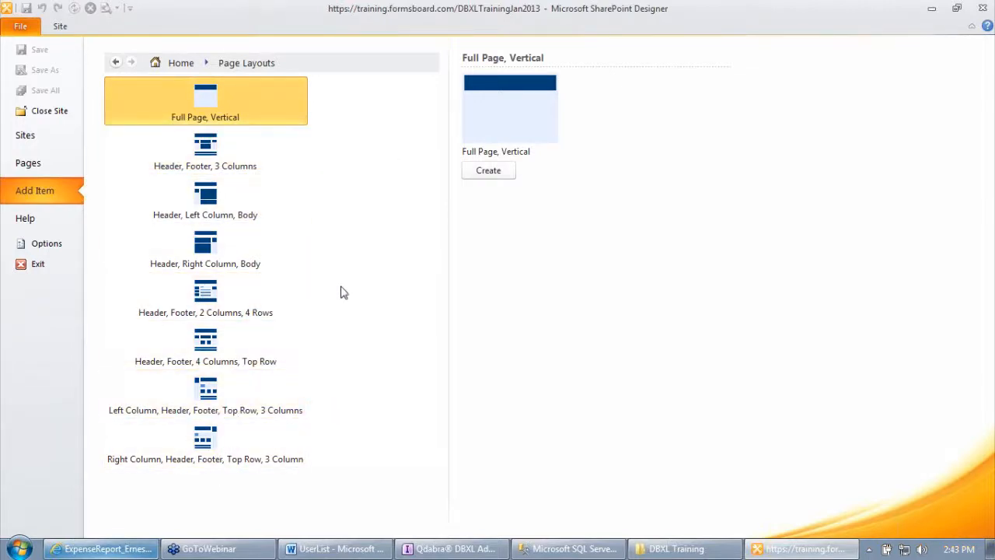
pyautogui.click(489, 171)
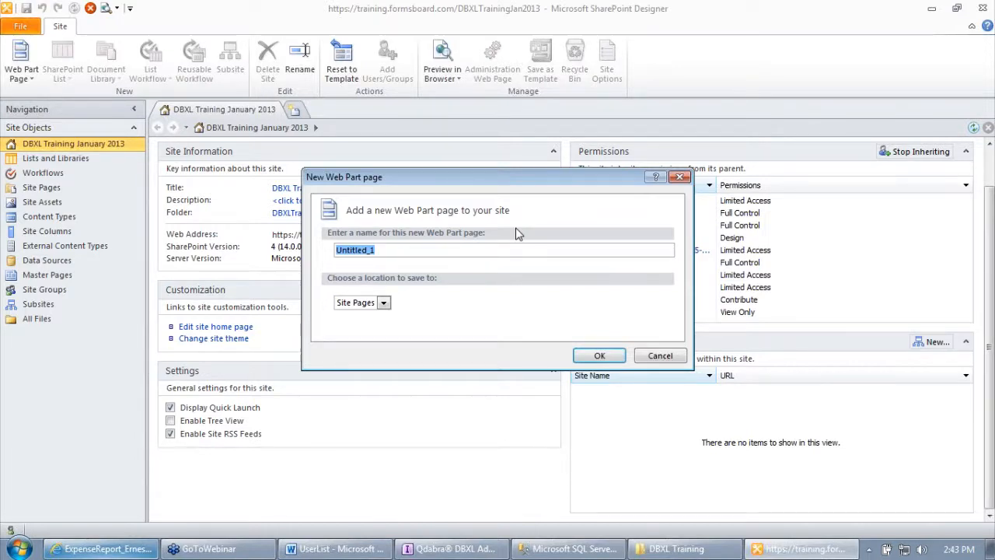
# Step: Name the new Web Part page ExpenseReportDataView
pyautogui.write('ErnestoDataView')
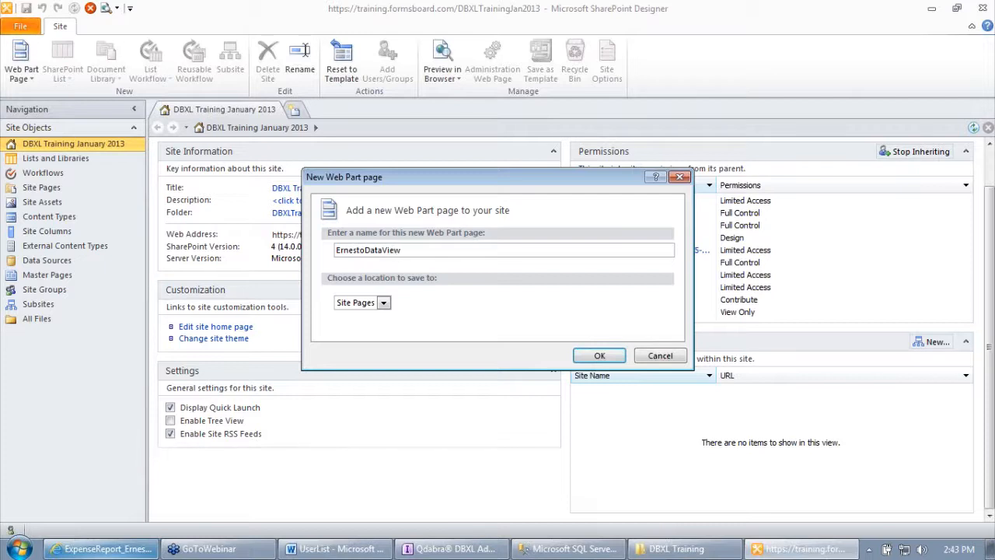
pyautogui.click(362, 250)
pyautogui.press('BackSpace')
pyautogui.press('BackSpace')
pyautogui.press('BackSpace')
pyautogui.press('BackSpace')
pyautogui.press('BackSpace')
pyautogui.press('BackSpace')
pyautogui.write('xpenseReport')
# Step: Check all site content in the browser and create the Web Part page in the Site Pages location
pyautogui.click(339, 305)
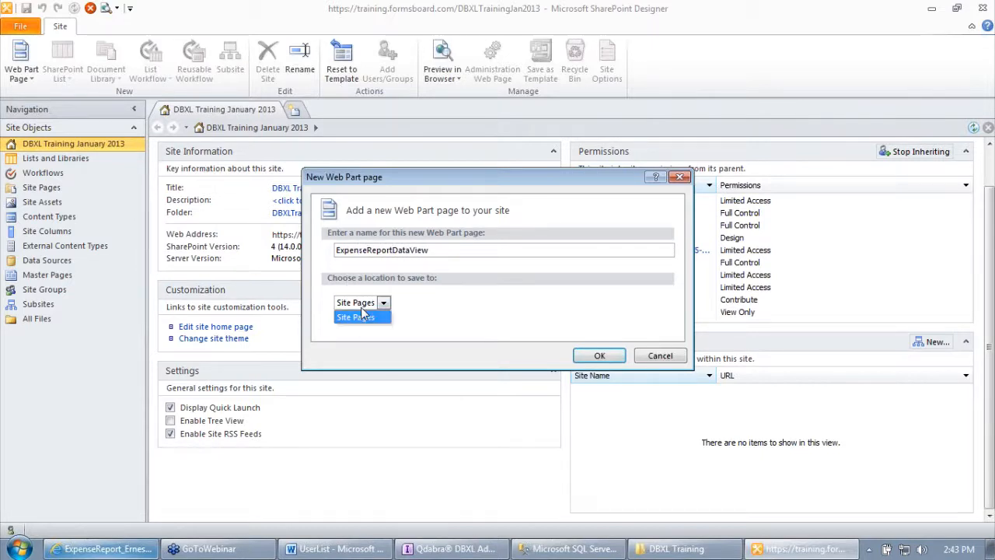
pyautogui.click(363, 314)
pyautogui.click(382, 304)
pyautogui.click(66, 548)
pyautogui.click(64, 290)
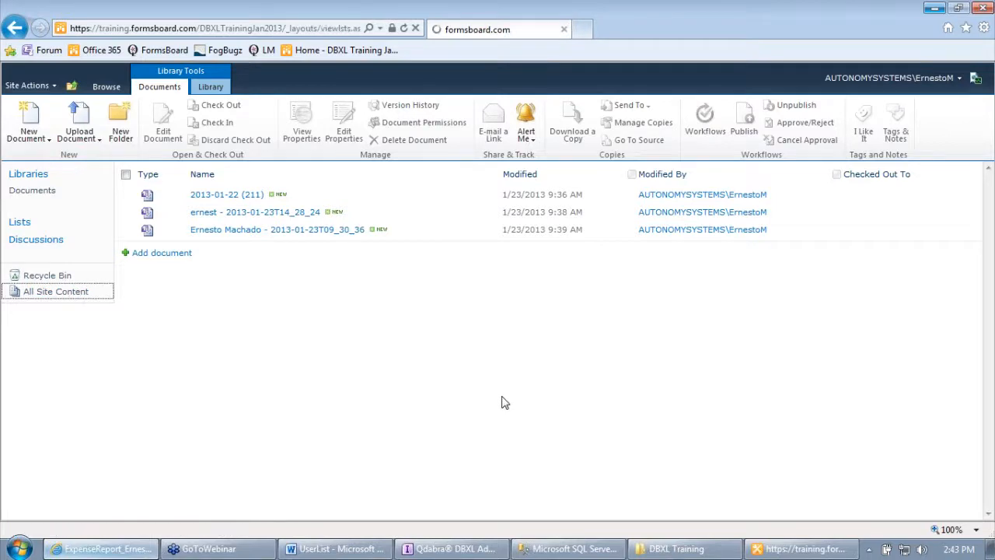
pyautogui.scroll(-1, 500, 393)
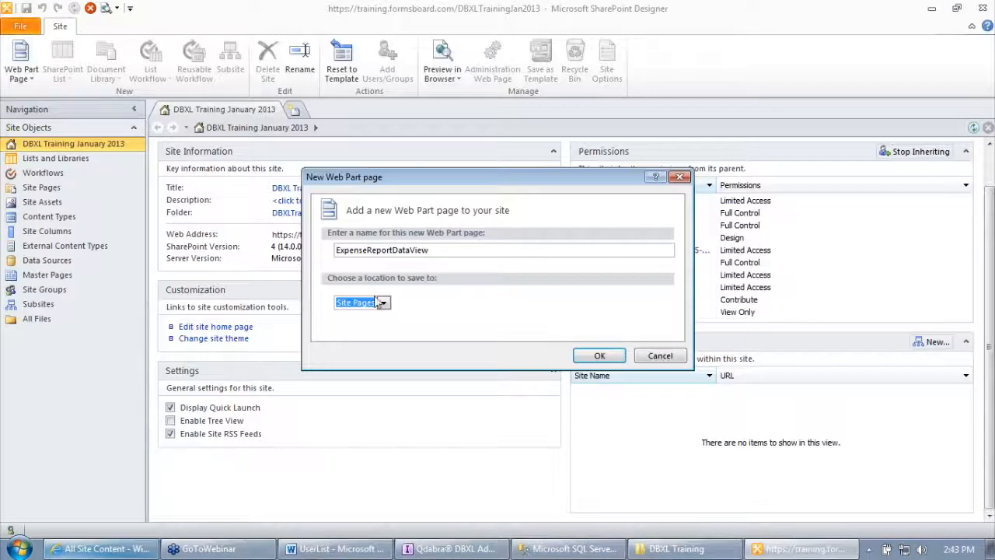
pyautogui.click(383, 302)
pyautogui.click(342, 312)
pyautogui.click(600, 357)
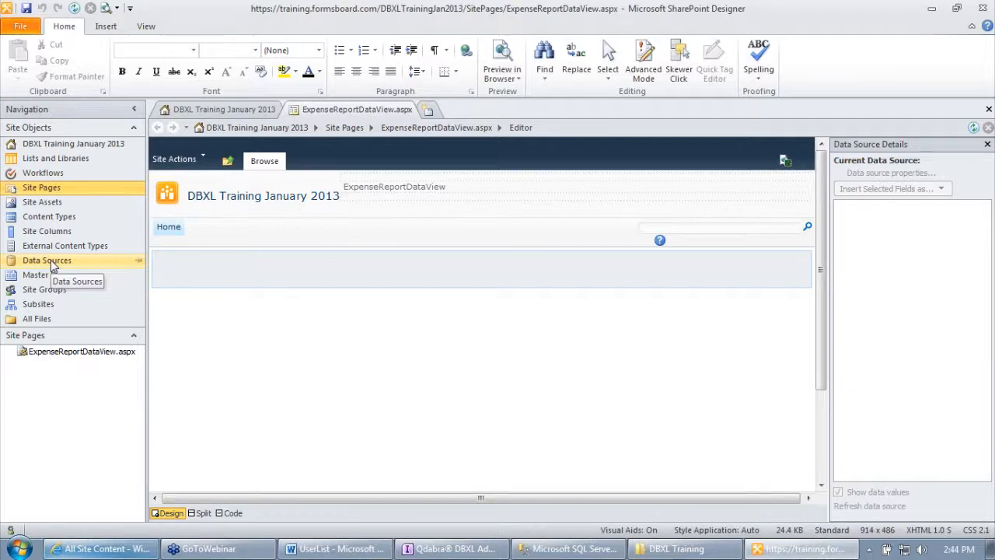
# Step: Start a SOAP service connection under Data Sources and name it ExpenseReports followed by the trainer's first name
pyautogui.click(53, 266)
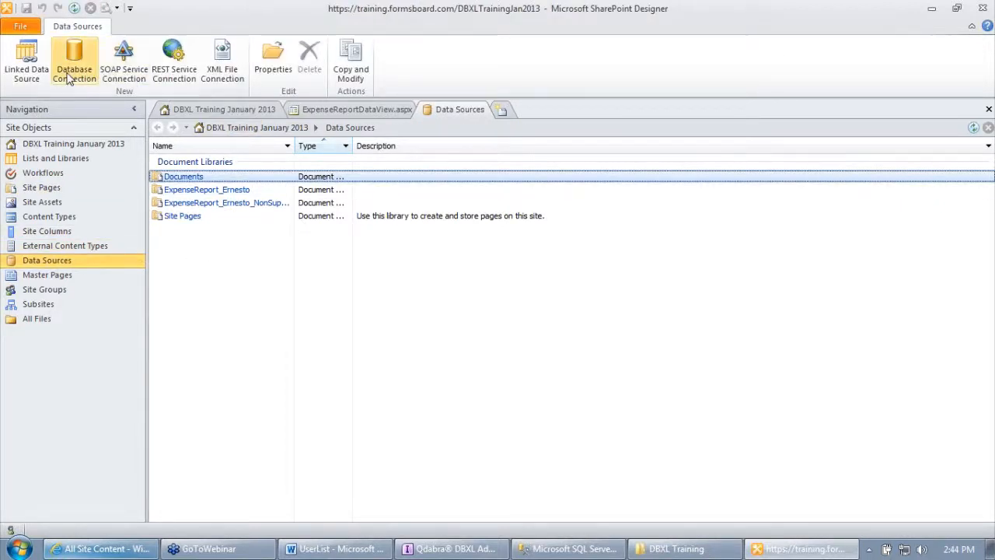
pyautogui.click(123, 56)
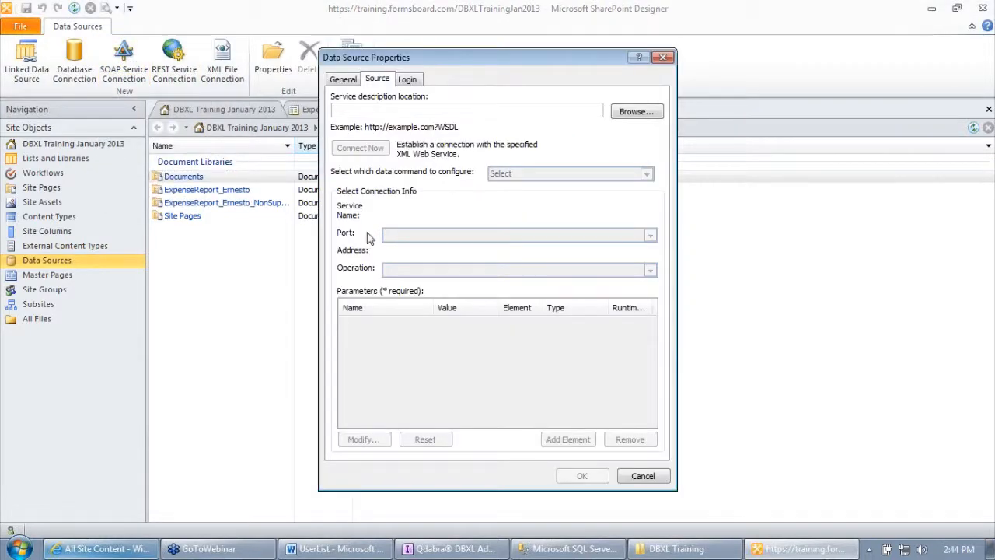
pyautogui.click(348, 78)
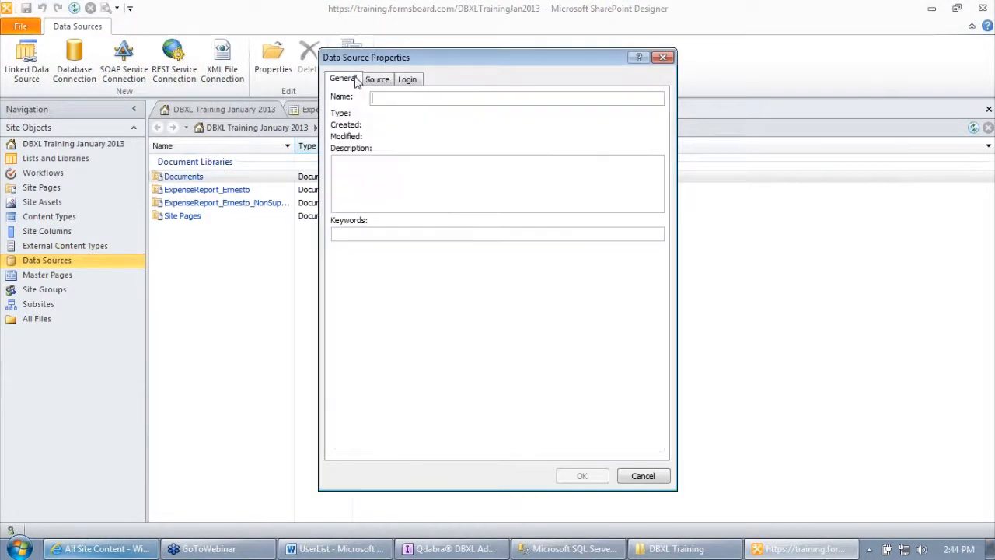
pyautogui.click(374, 96)
pyautogui.write('ExpenseReportsErnesto')
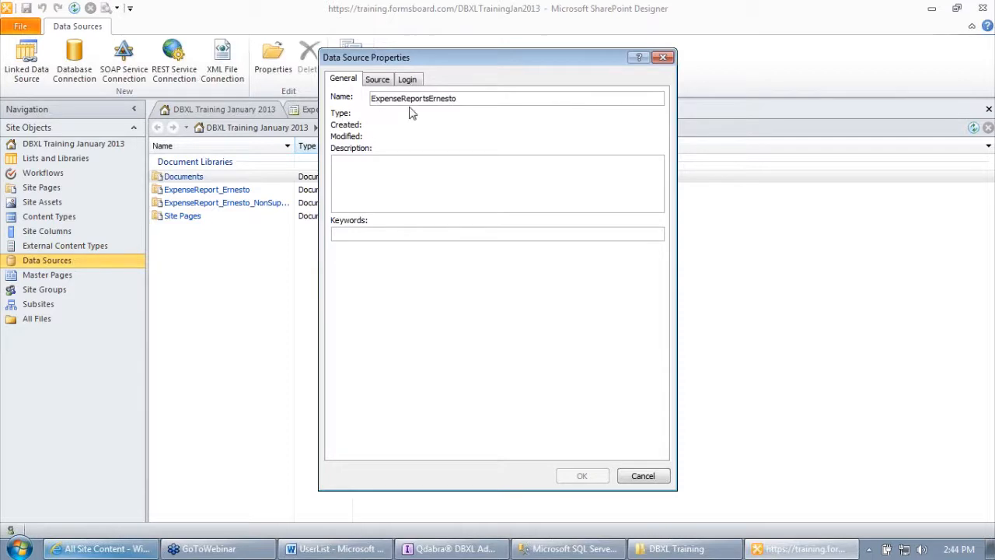
# Step: Set the SOAP connection's login to Windows authentication
pyautogui.click(416, 81)
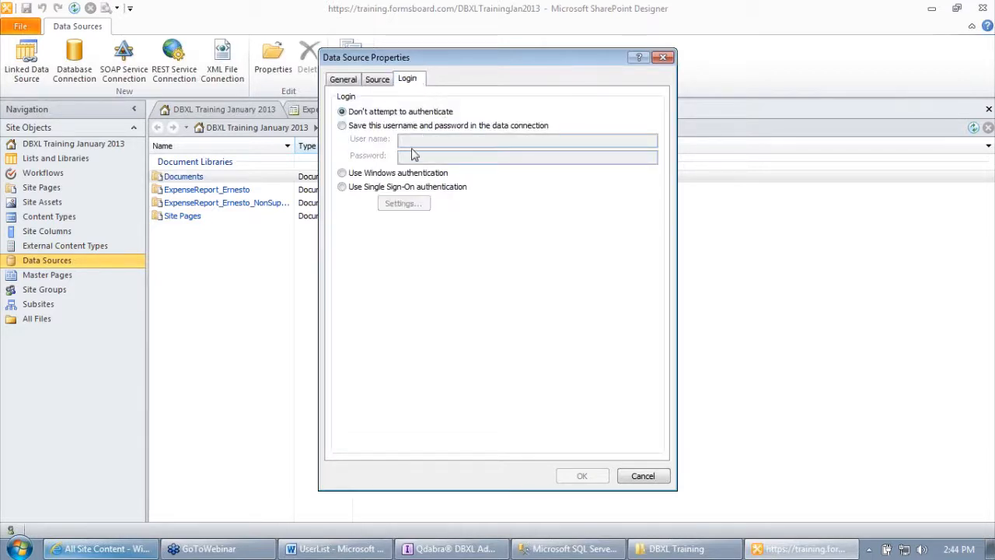
pyautogui.click(379, 175)
pyautogui.click(345, 80)
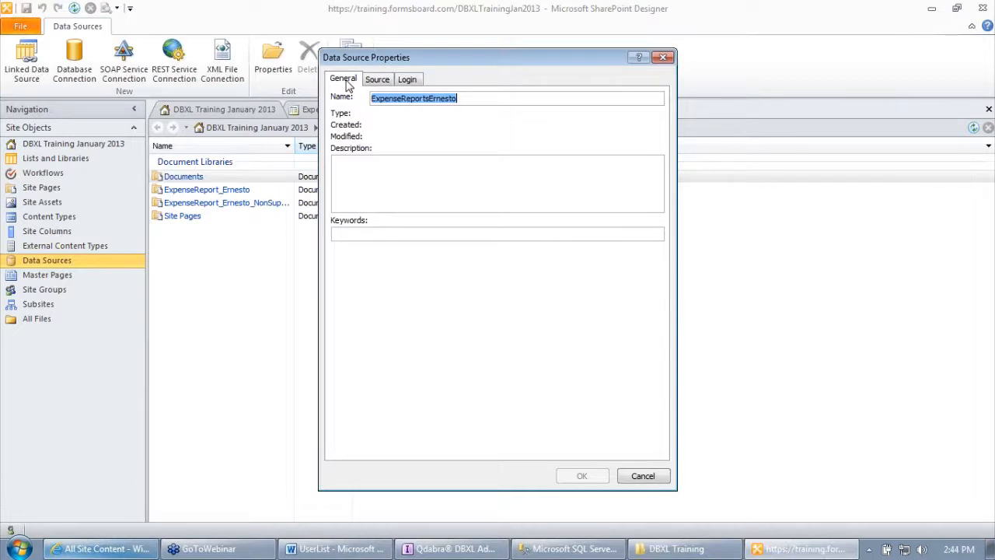
pyautogui.click(378, 79)
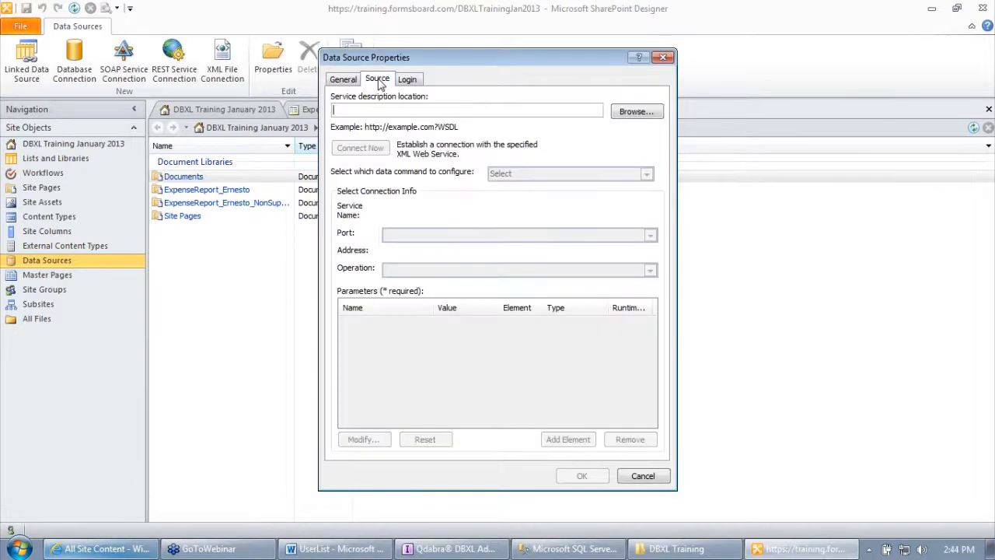
pyautogui.click(412, 112)
pyautogui.write('htt')
pyautogui.write('https://training.formsboard.com/DBXLTrainingJan2013/')
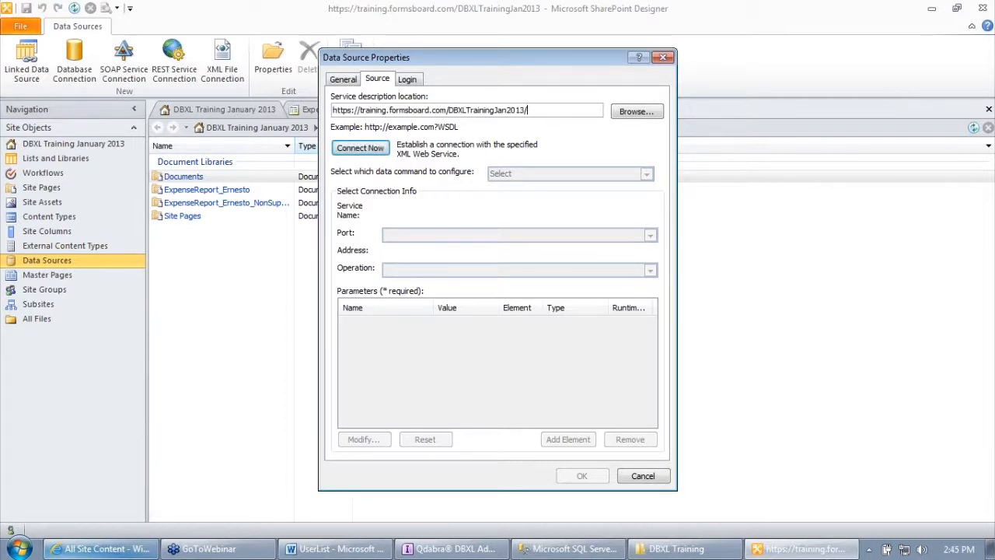
pyautogui.moveTo(520, 110); pyautogui.dragTo(466, 110)
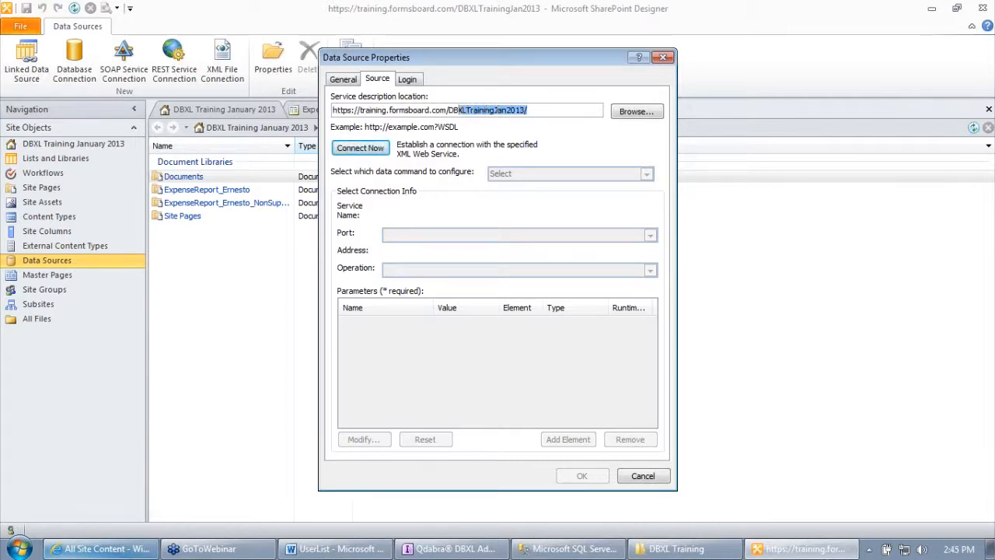
pyautogui.press('Delete')
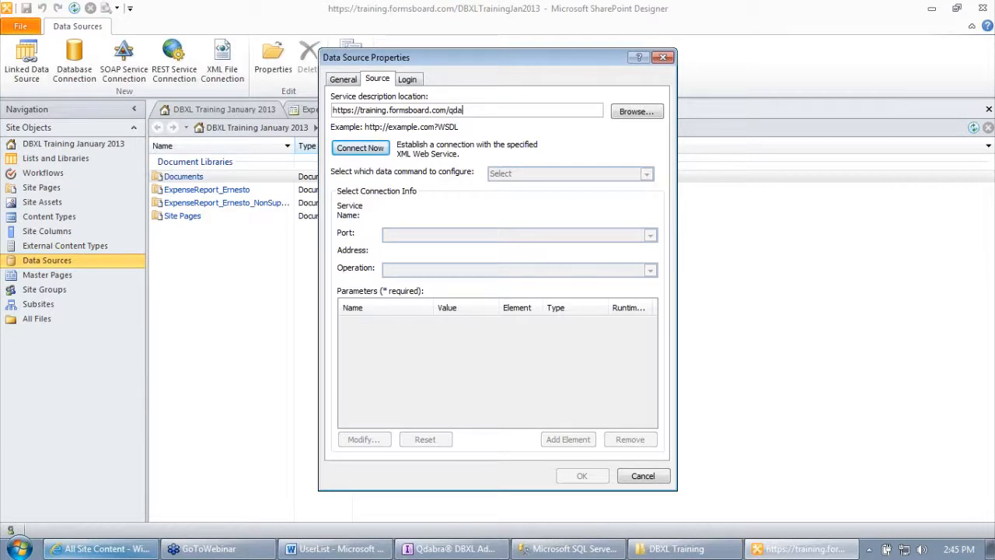
pyautogui.write('qdabrawebservice/dbxldocu')
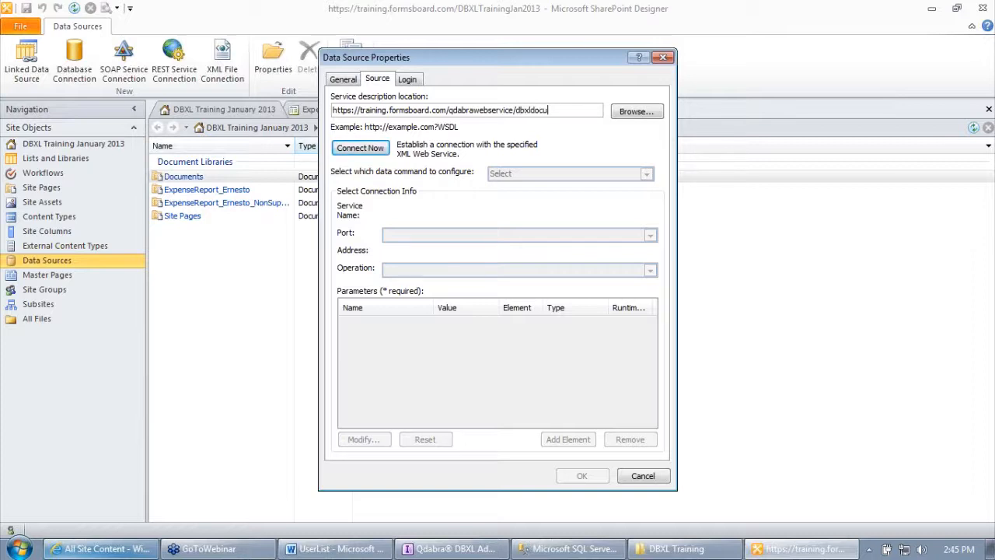
pyautogui.write('mentservice.asmx')
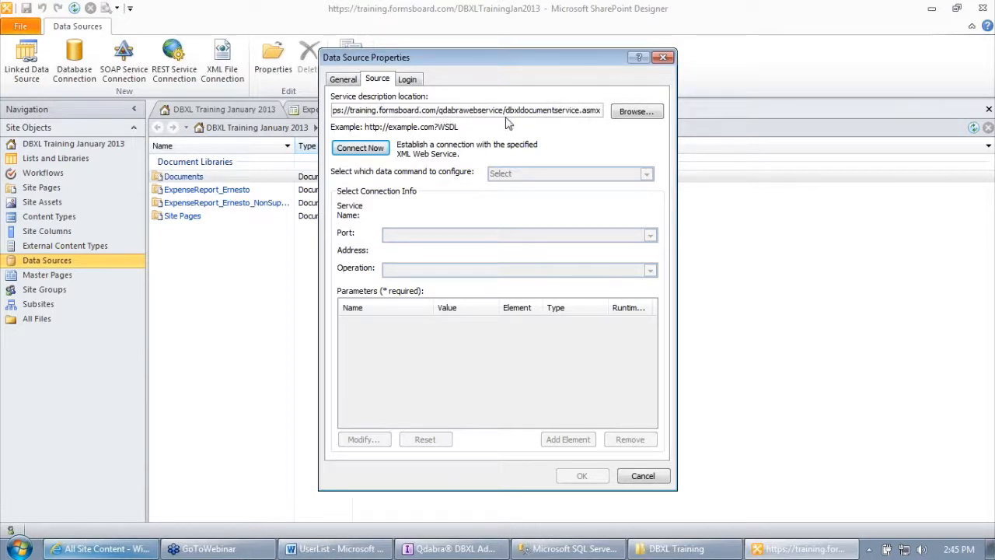
pyautogui.click(381, 150)
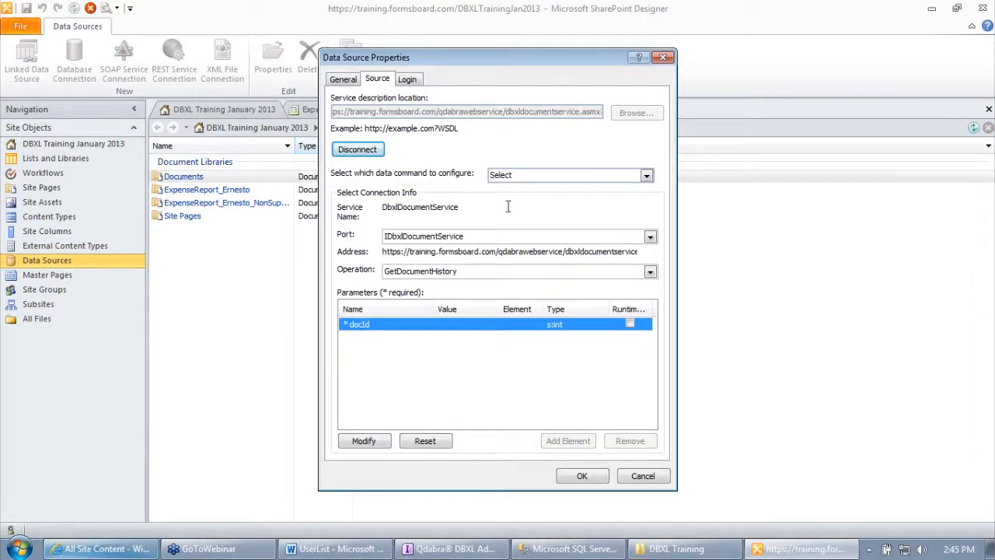
# Step: Choose GetListItems as the operation for the Select data command
pyautogui.click(422, 272)
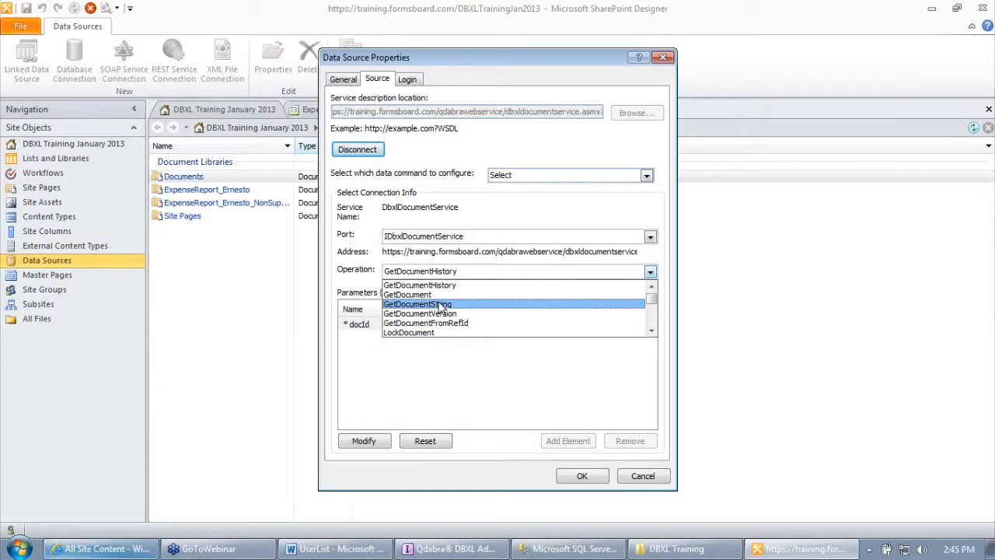
pyautogui.moveTo(653, 300)
pyautogui.mouseDown()
pyautogui.moveTo(651, 319)
pyautogui.moveTo(652, 287)
pyautogui.mouseUp()
pyautogui.moveTo(655, 301); pyautogui.dragTo(653, 322)
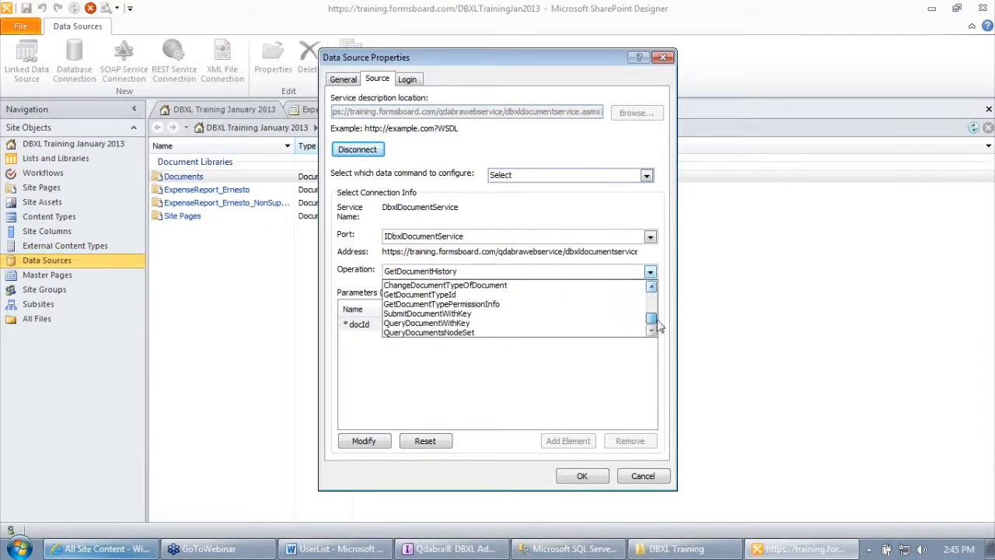
pyautogui.click(651, 287)
pyautogui.scroll(2, 653, 289)
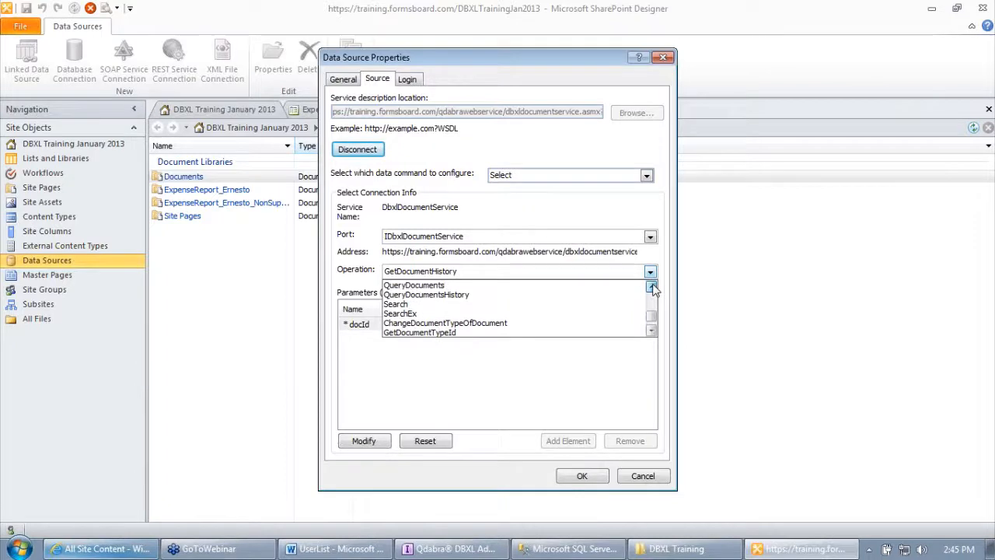
pyautogui.click(451, 296)
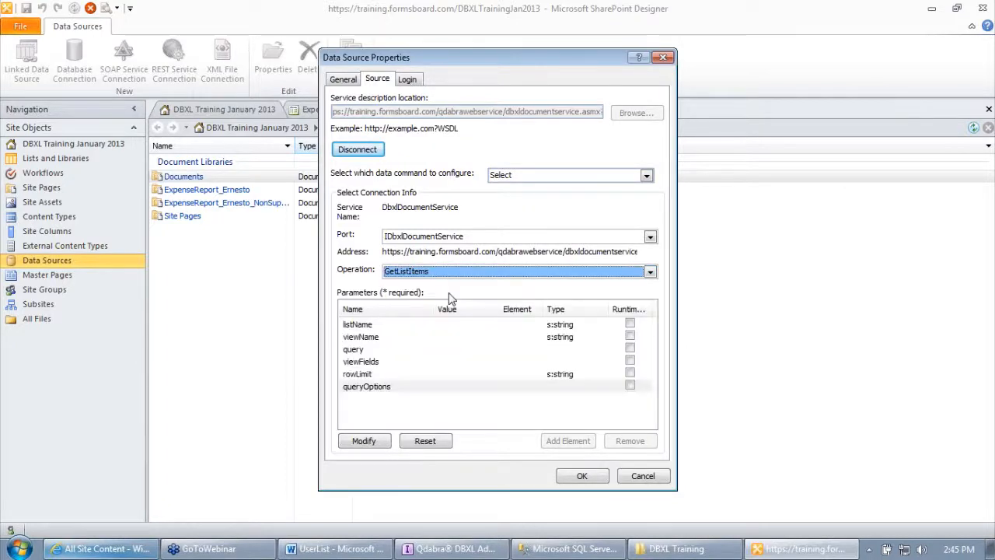
# Step: Copy the expense report document type name from the DBXL Administration Tool into the listName parameter of the SOAP connection
pyautogui.click(418, 326)
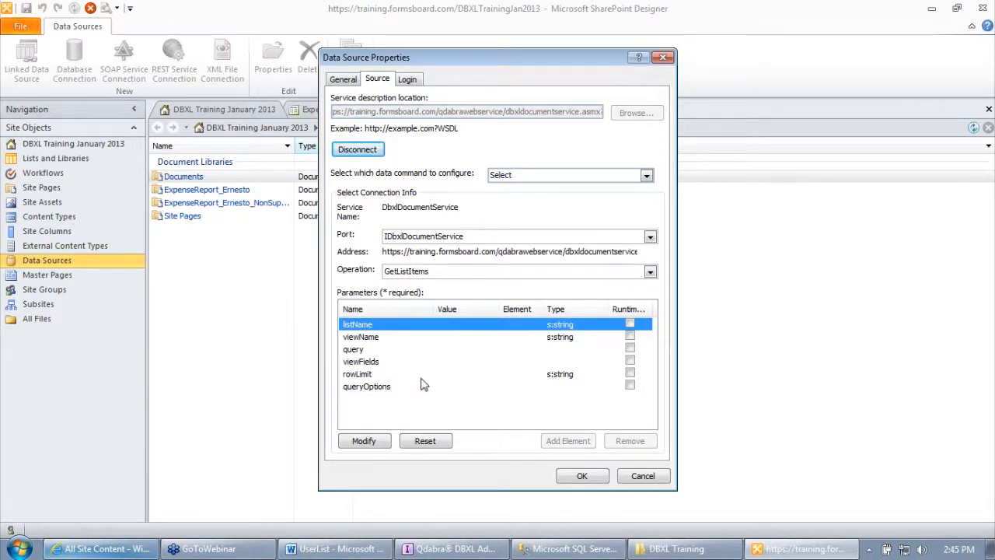
pyautogui.click(448, 548)
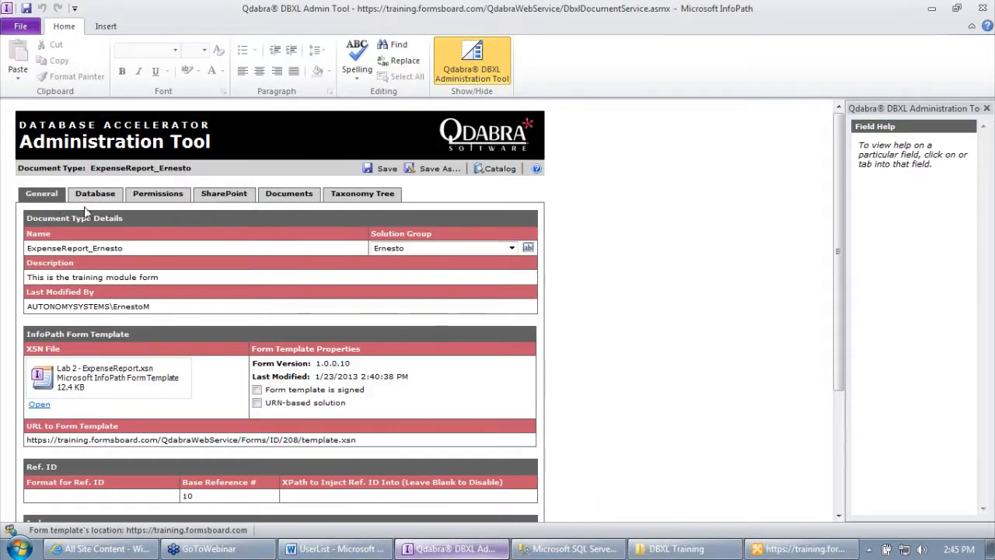
pyautogui.doubleClick(148, 247)
pyautogui.hotkey('ctrl', 'c')
pyautogui.hotkey('alt', 'Tab')
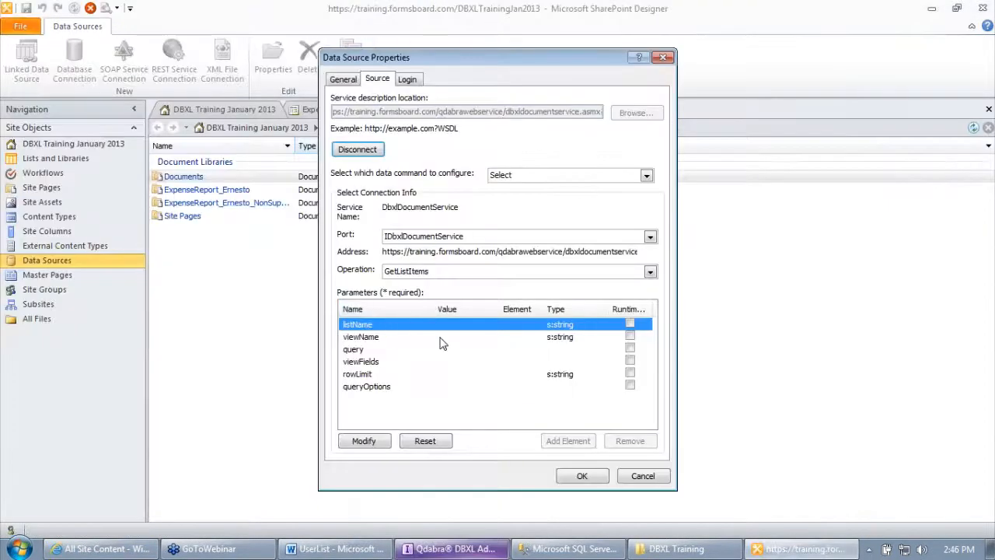
pyautogui.doubleClick(457, 325)
pyautogui.hotkey('ctrl', 'v')
pyautogui.click(529, 327)
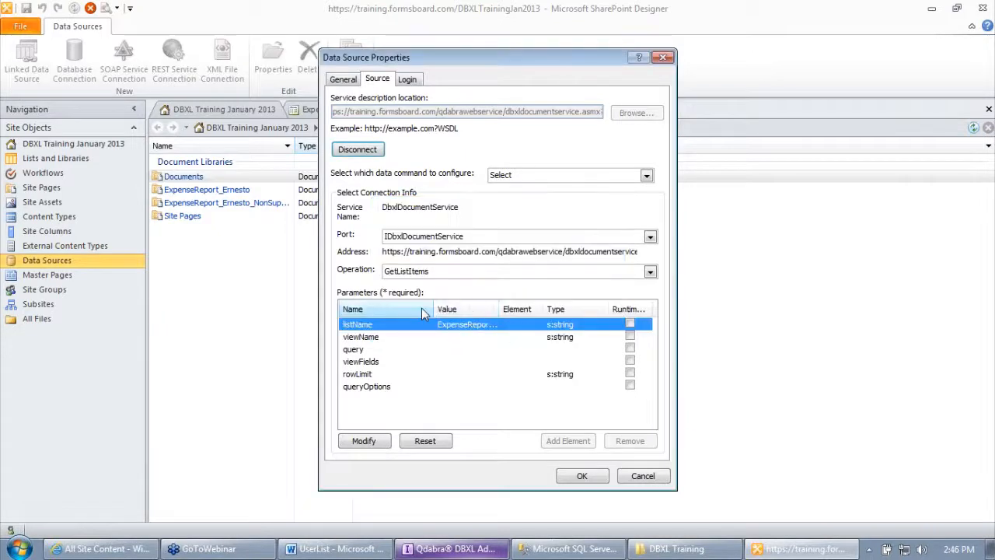
# Step: Widen the parameter list's Value column and set viewName to the same document type name
pyautogui.moveTo(433, 309); pyautogui.dragTo(401, 308)
pyautogui.moveTo(464, 308); pyautogui.dragTo(510, 308)
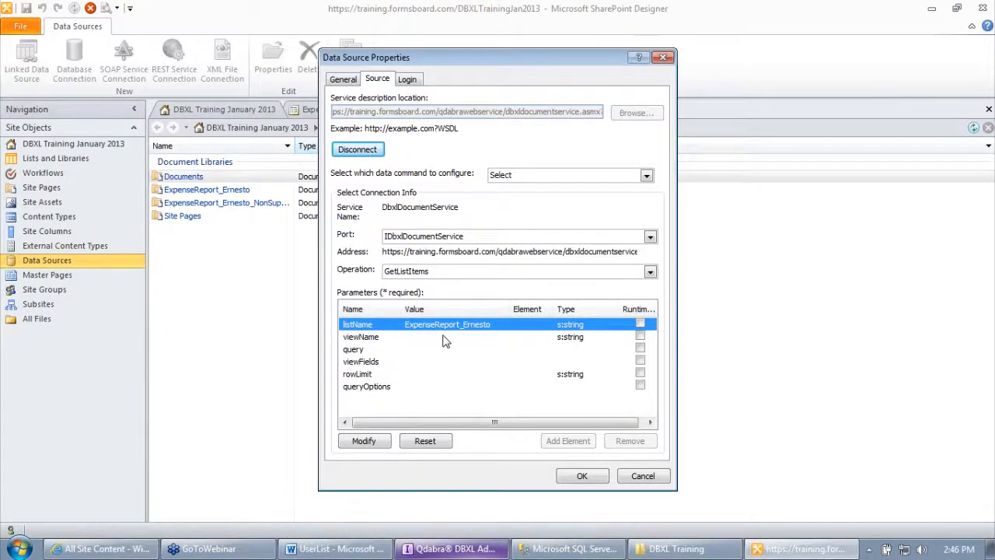
pyautogui.doubleClick(443, 339)
pyautogui.hotkey('ctrl', 'v')
pyautogui.click(511, 335)
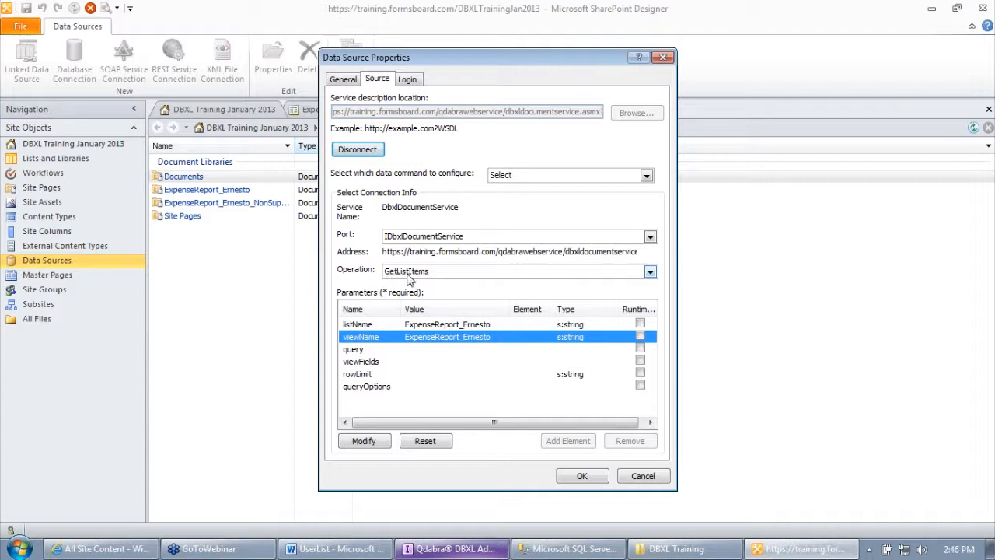
# Step: Examine the listName, viewName, query, viewFields, queryOptions and rowLimit parameters, opening rowLimit's value without changing it
pyautogui.click(374, 325)
pyautogui.click(373, 336)
pyautogui.click(384, 350)
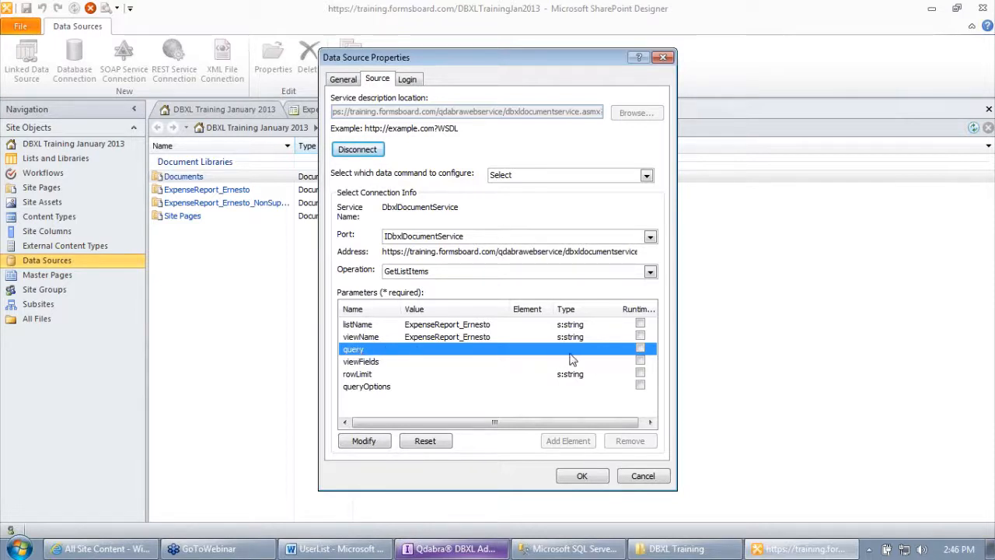
pyautogui.click(371, 365)
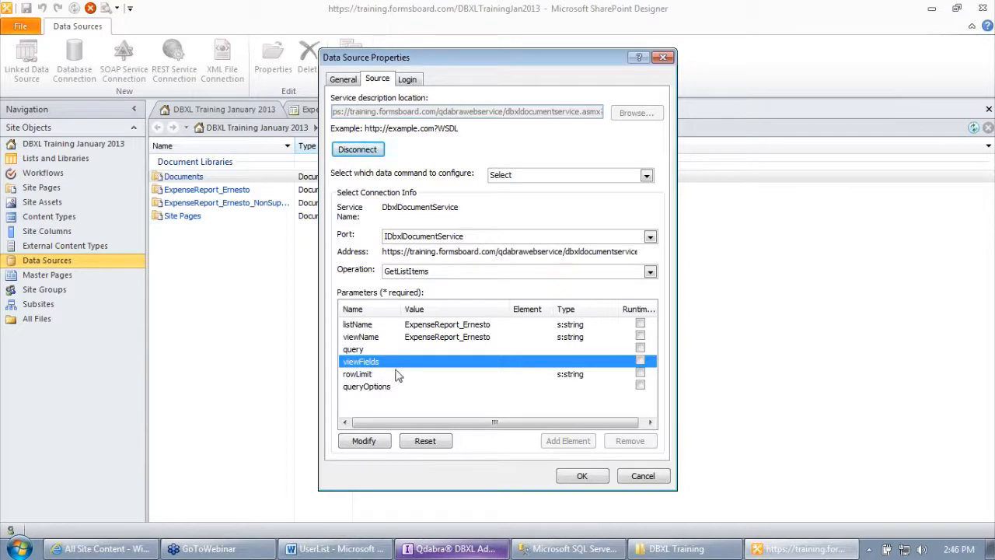
pyautogui.click(585, 349)
pyautogui.click(578, 362)
pyautogui.click(372, 388)
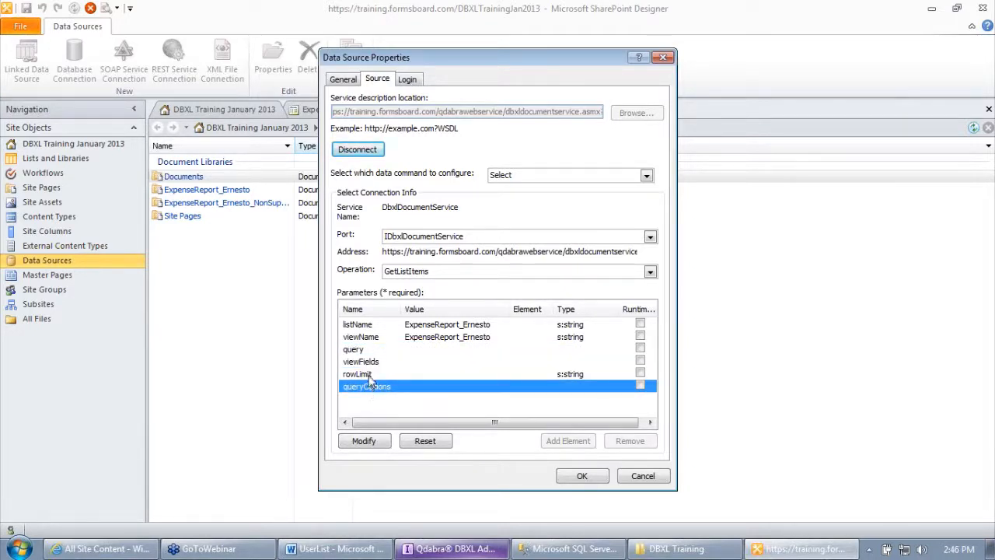
pyautogui.click(369, 374)
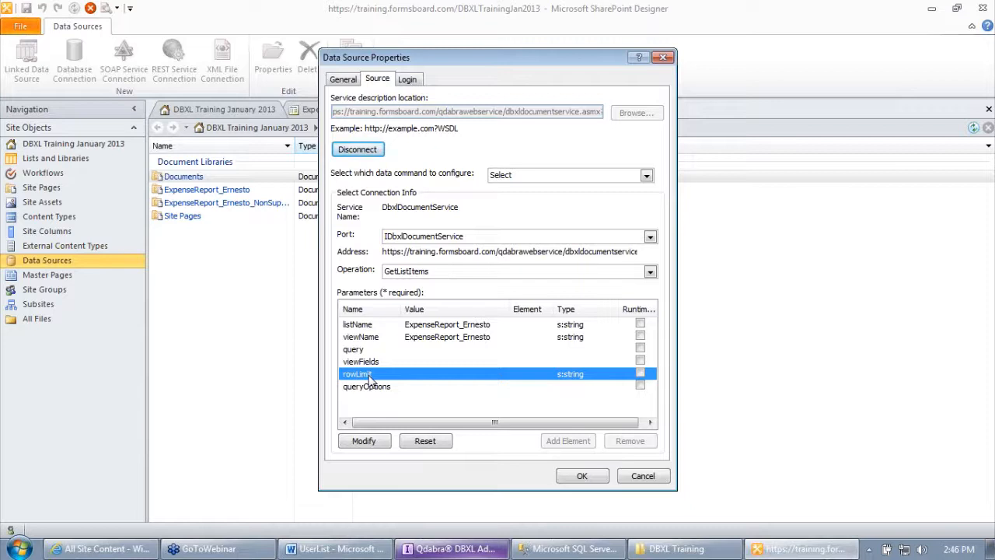
pyautogui.doubleClick(431, 381)
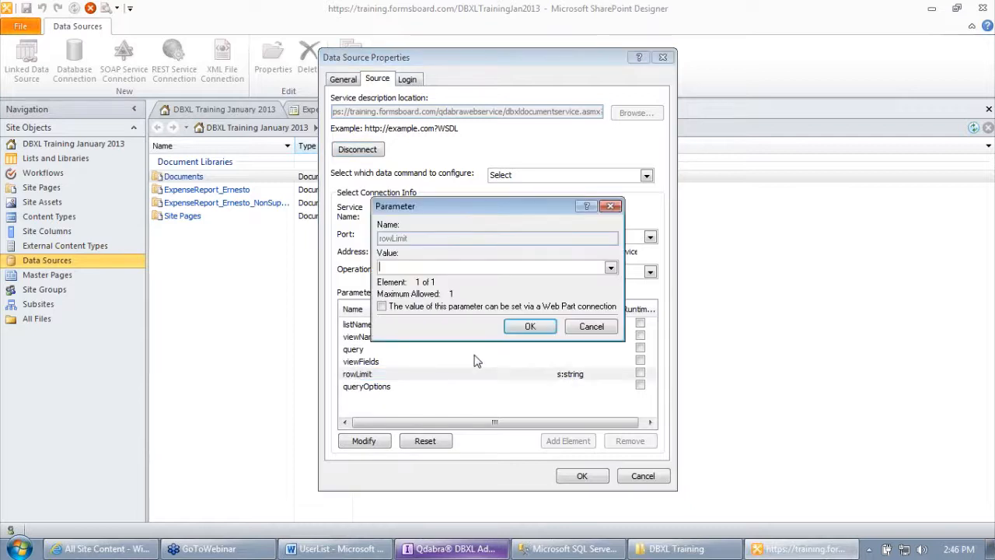
pyautogui.click(581, 327)
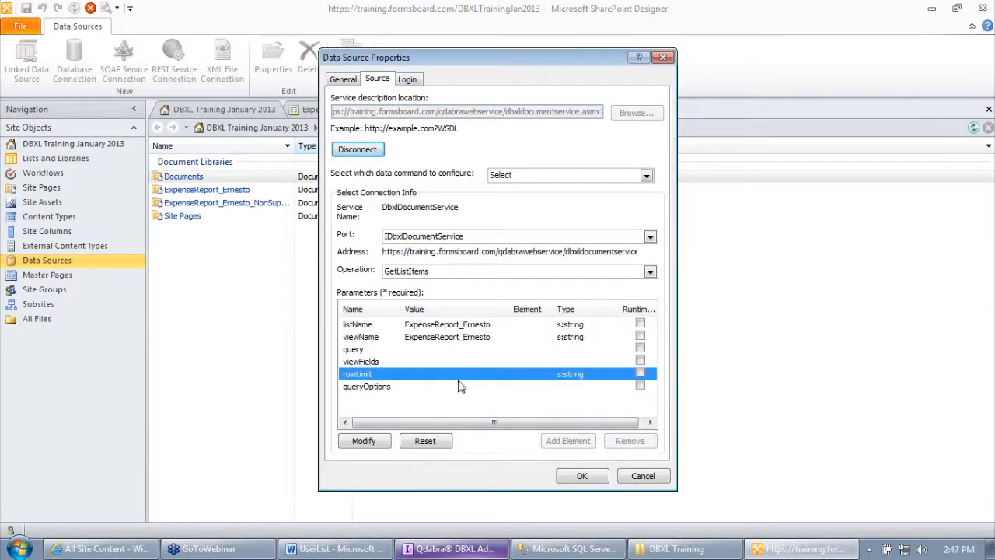
# Step: Save the SOAP data source and reopen its properties to check the source settings without editing them
pyautogui.click(583, 477)
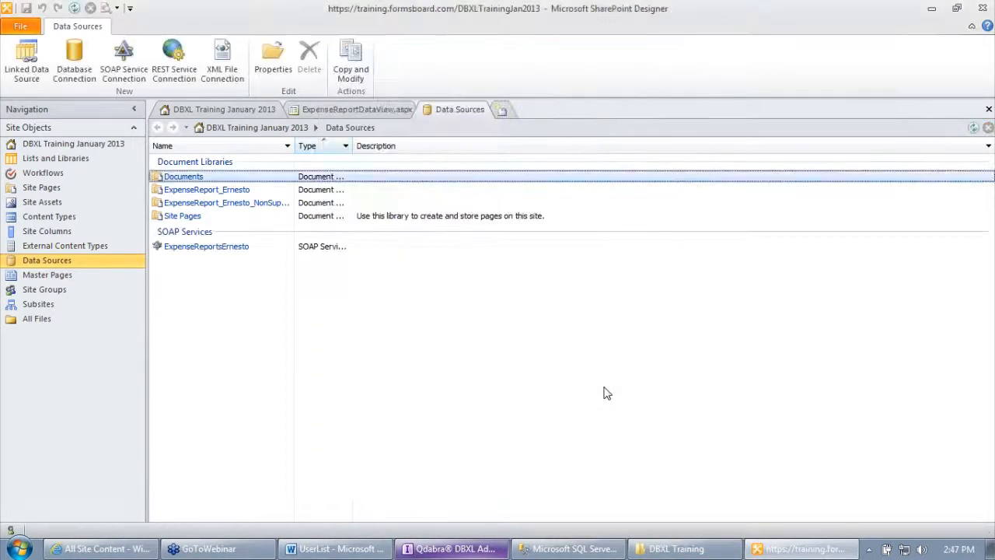
pyautogui.click(209, 249)
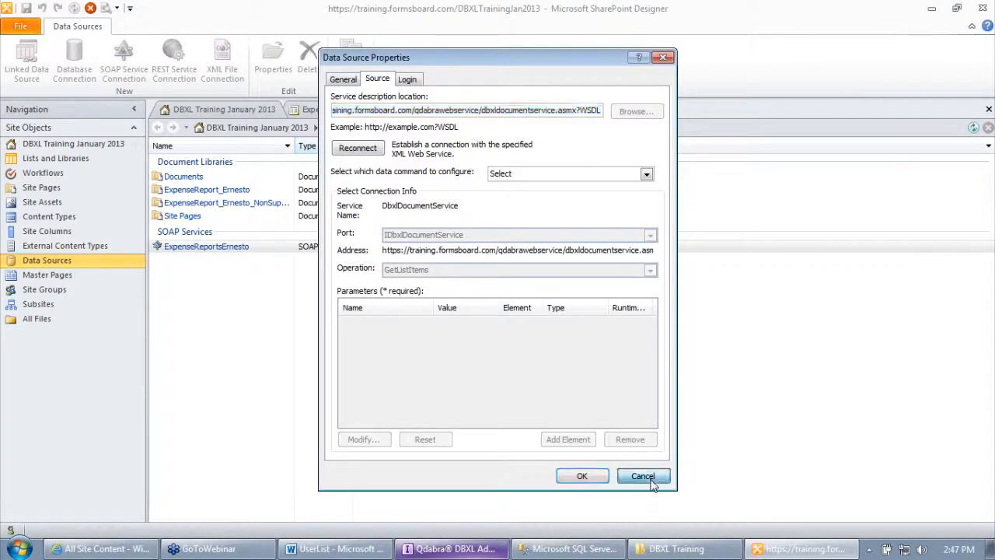
pyautogui.click(643, 476)
pyautogui.rightClick(181, 251)
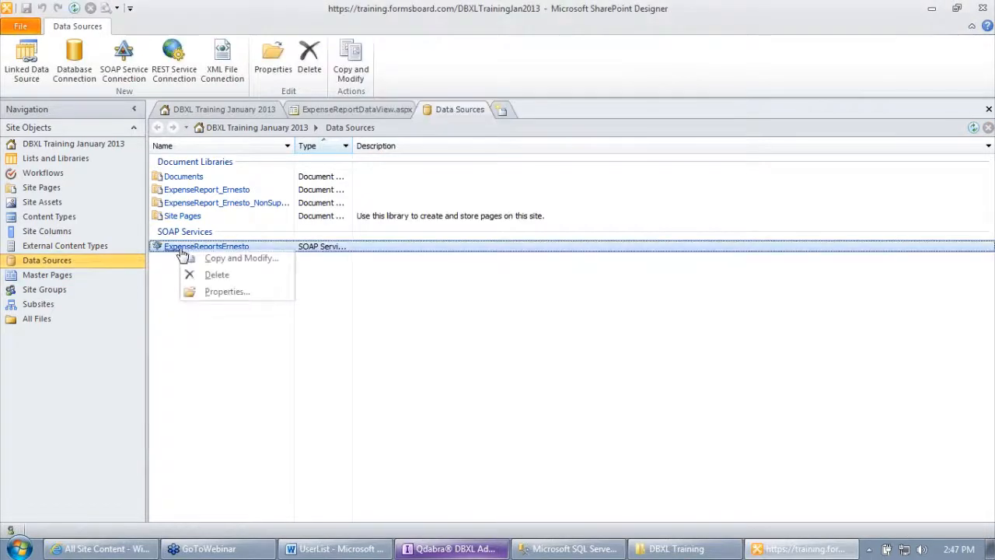
pyautogui.click(249, 370)
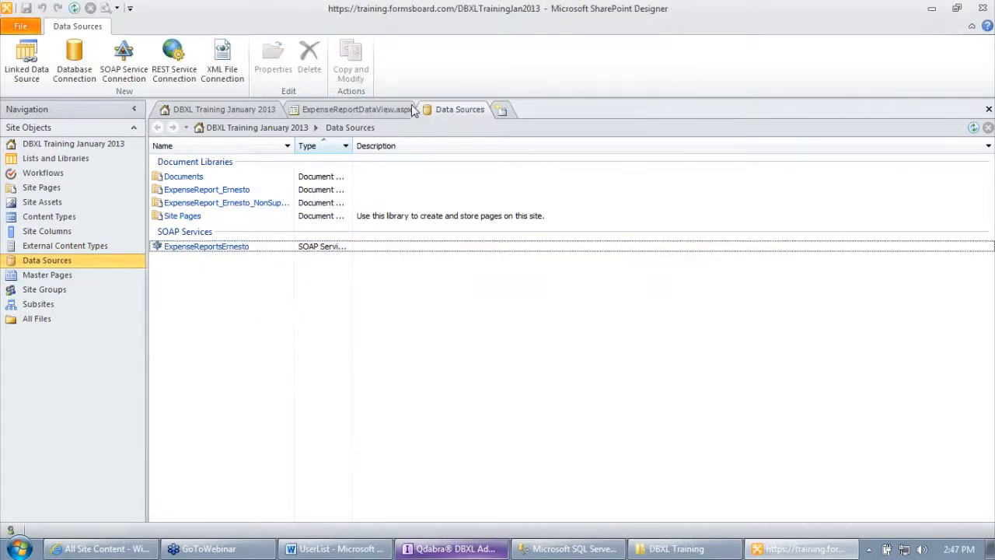
# Step: Insert a data view of the expense reports SOAP source into the FullPage zone of ExpenseReportDataView.aspx and select the ItemCount field
pyautogui.click(351, 112)
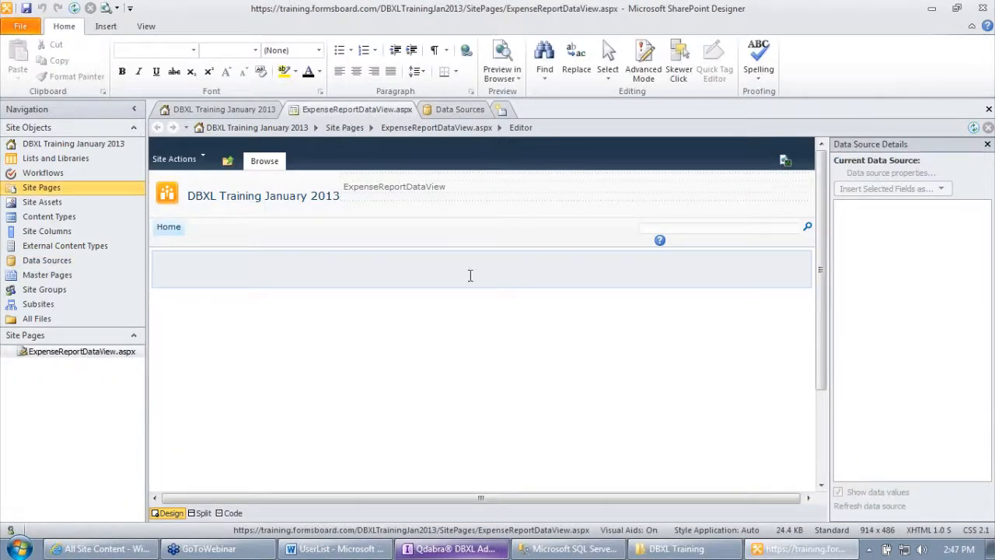
pyautogui.click(553, 271)
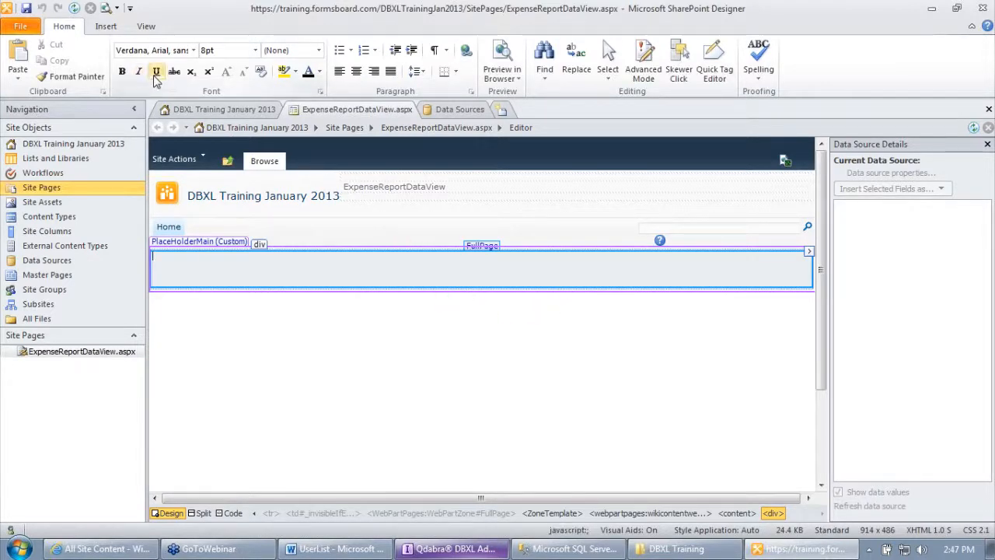
pyautogui.click(107, 28)
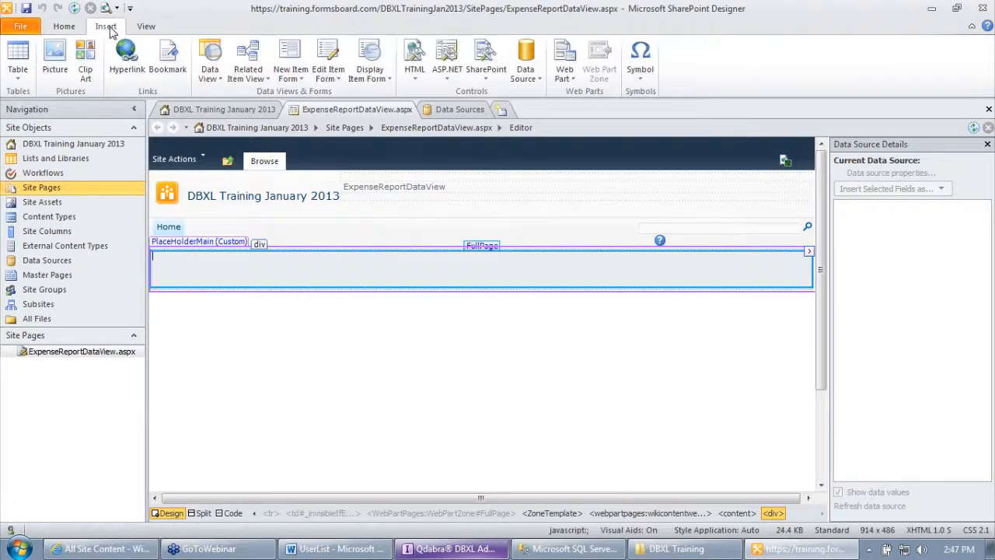
pyautogui.click(209, 74)
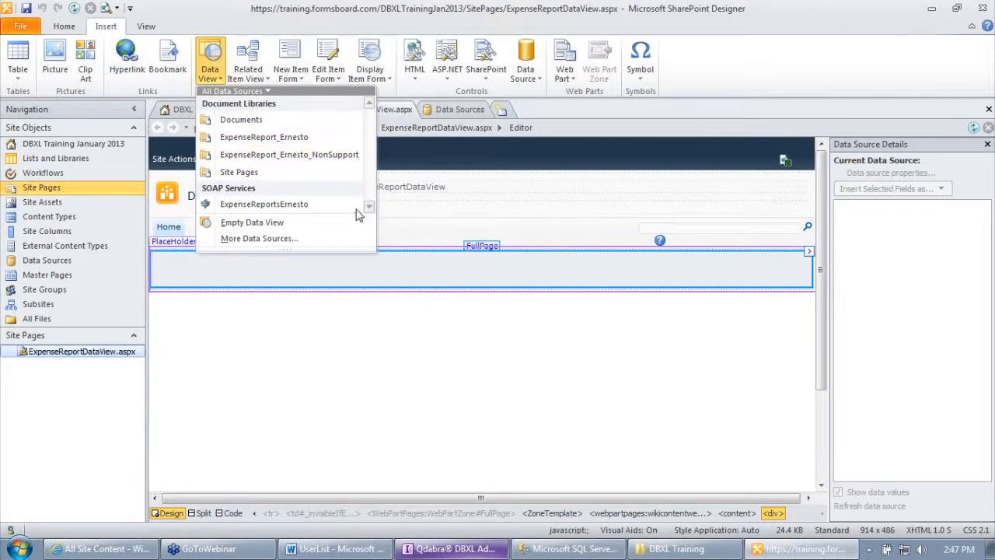
pyautogui.click(252, 206)
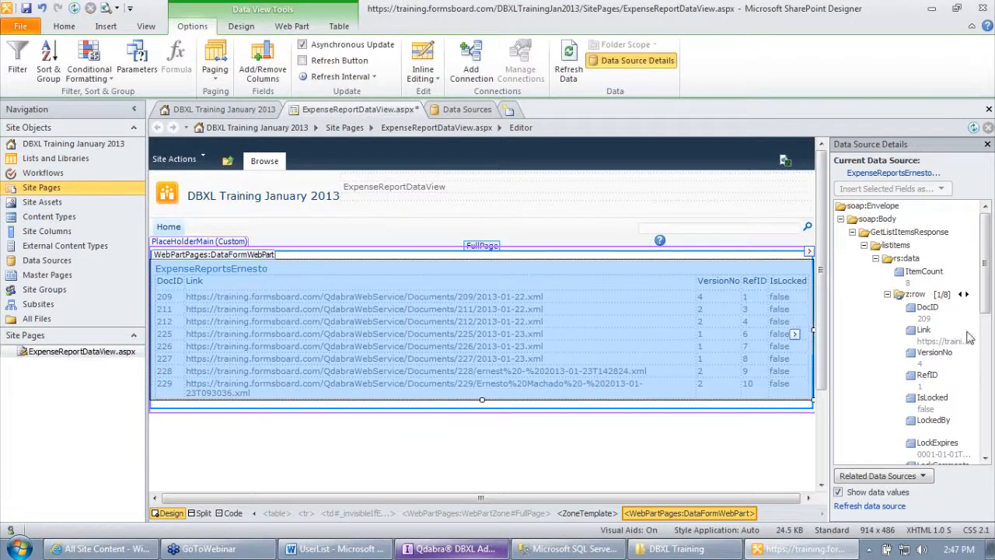
pyautogui.click(920, 280)
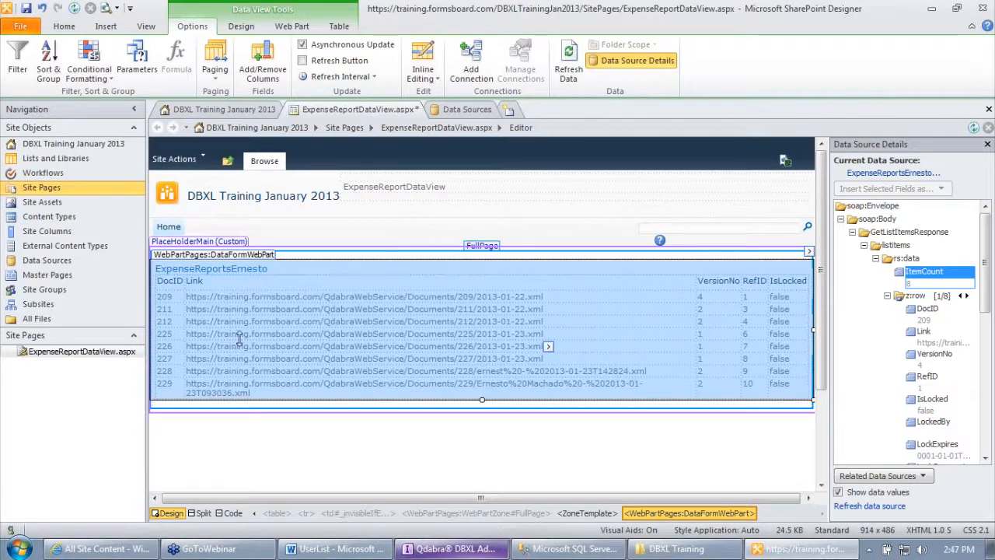
# Step: Examine the default columns of the expense reports data view, selecting the Link column and the DocID, VersionNo and RefID headers
pyautogui.click(613, 283)
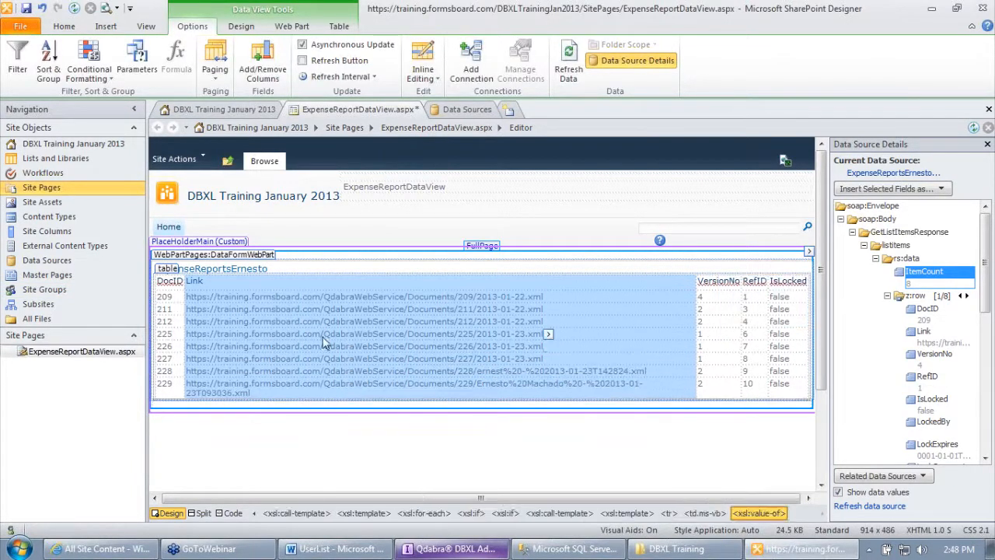
pyautogui.rightClick(325, 342)
pyautogui.click(247, 284)
pyautogui.moveTo(268, 327); pyautogui.dragTo(348, 287)
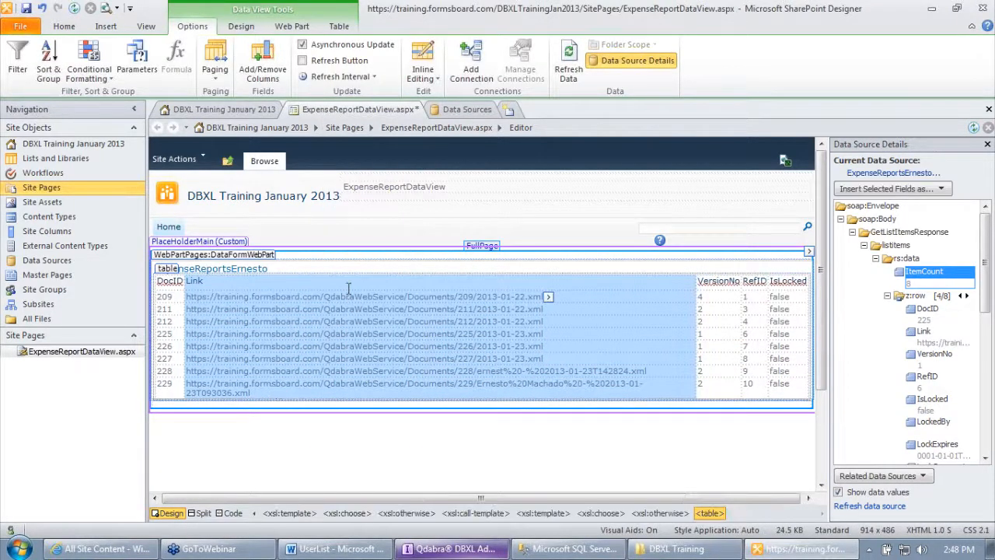
pyautogui.click(246, 279)
pyautogui.click(176, 280)
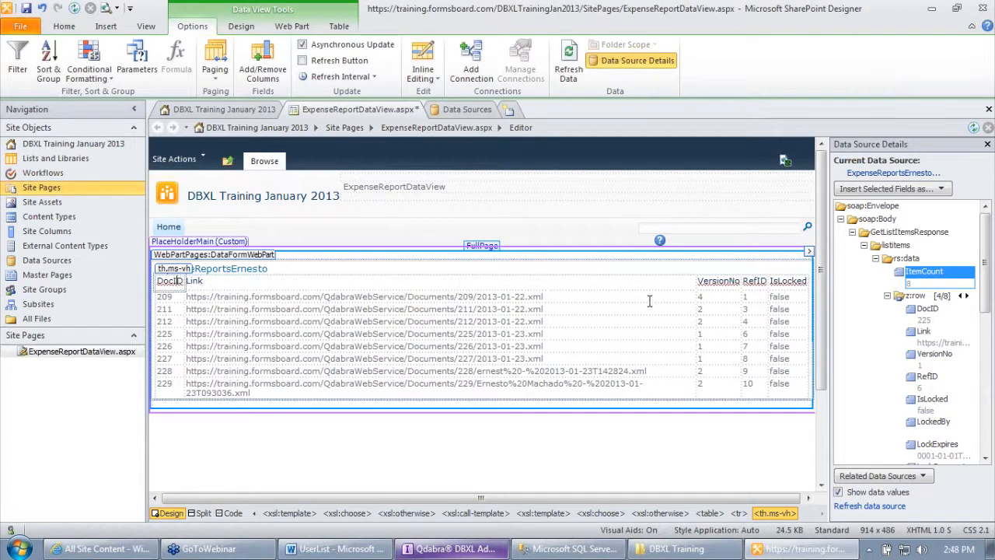
pyautogui.click(721, 282)
pyautogui.click(752, 281)
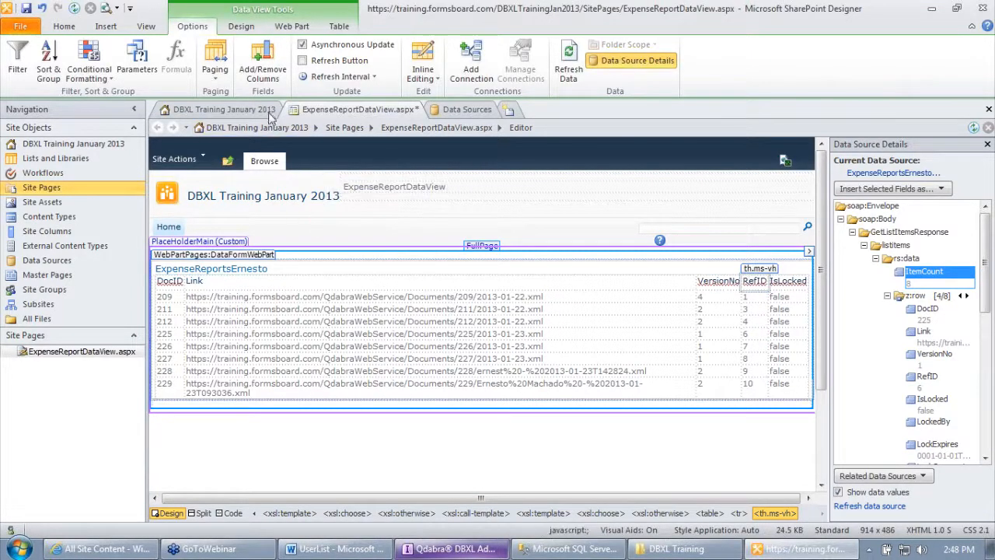
# Step: Open the data view's column editor and remove all default displayed columns, from DocID through IsLocked
pyautogui.click(266, 69)
pyautogui.click(545, 212)
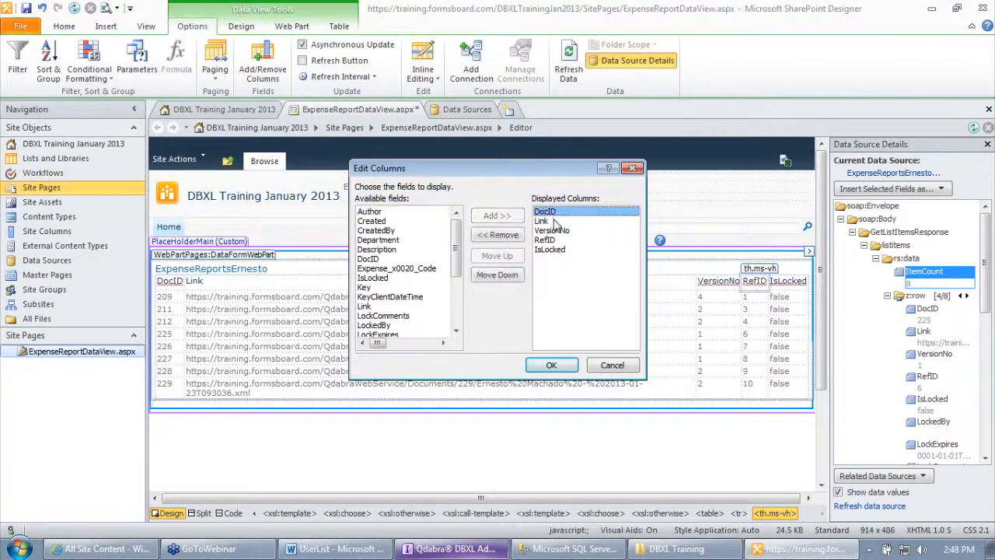
pyautogui.keyDown('shift'); pyautogui.click(563, 249); pyautogui.keyUp('shift')
pyautogui.click(502, 236)
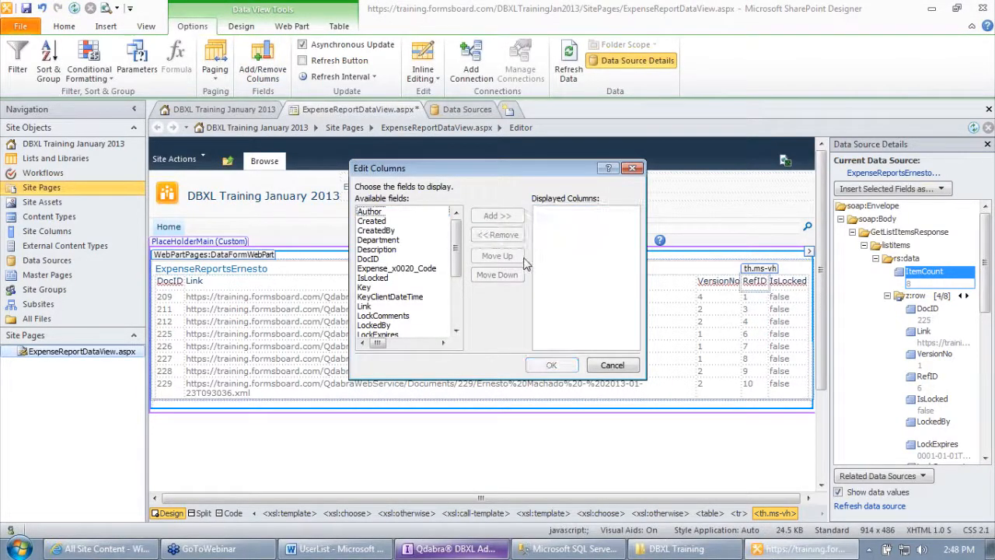
# Step: Add Department, Expense_x0020_Code, Manager_x0020_Name and Purpose to the data view's displayed columns
pyautogui.click(405, 240)
pyautogui.click(492, 217)
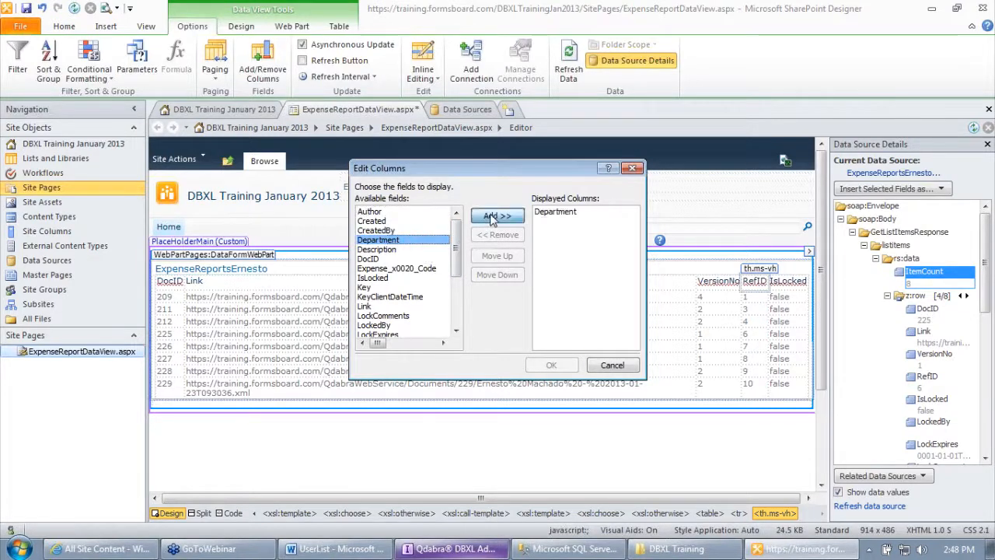
pyautogui.click(405, 269)
pyautogui.click(485, 220)
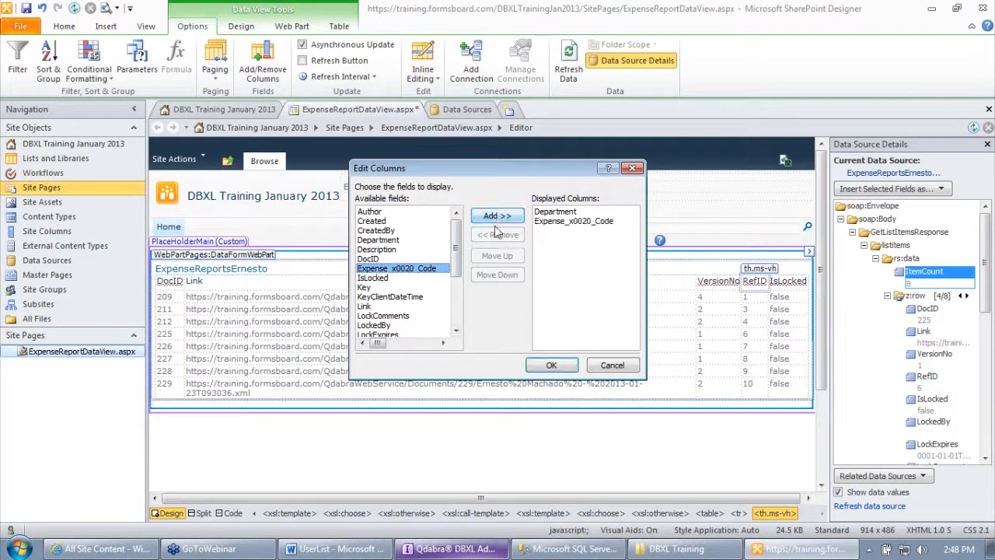
pyautogui.moveTo(456, 247); pyautogui.dragTo(458, 311)
pyautogui.click(420, 241)
pyautogui.click(489, 216)
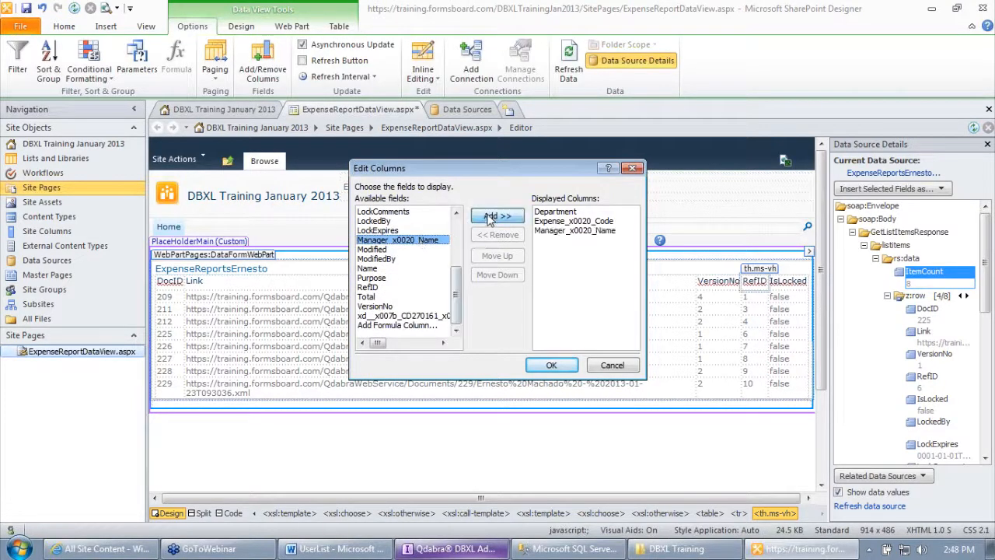
pyautogui.click(392, 279)
pyautogui.click(491, 216)
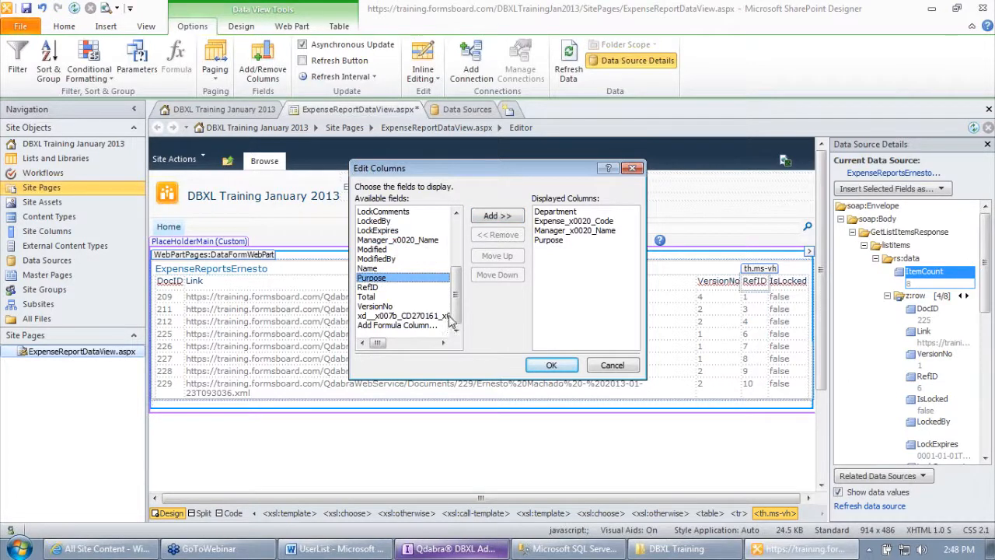
# Step: Look through the remaining available fields and add Author to the displayed columns
pyautogui.moveTo(457, 310)
pyautogui.mouseDown()
pyautogui.moveTo(459, 263)
pyautogui.moveTo(466, 325)
pyautogui.mouseUp()
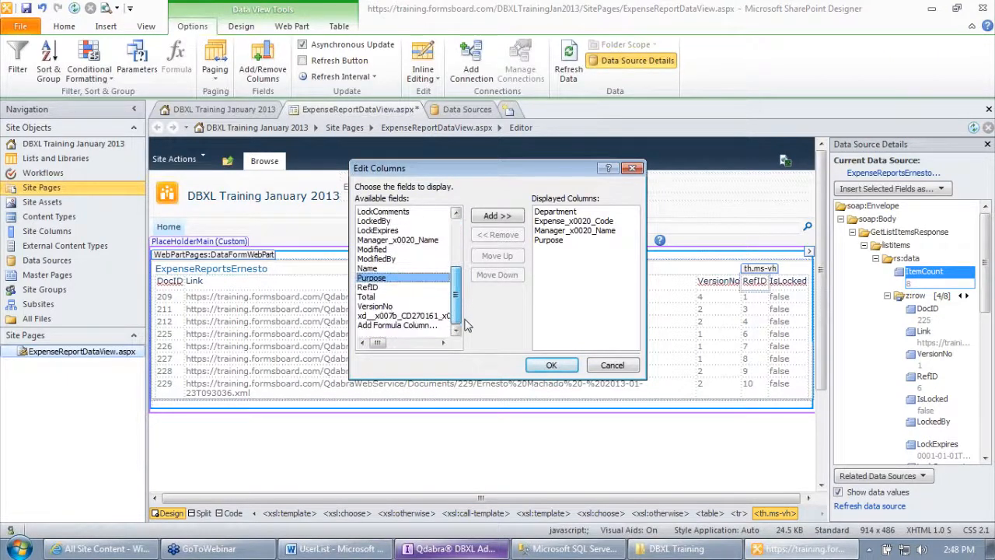
pyautogui.moveTo(378, 343)
pyautogui.mouseDown()
pyautogui.moveTo(429, 345)
pyautogui.moveTo(361, 348)
pyautogui.mouseUp()
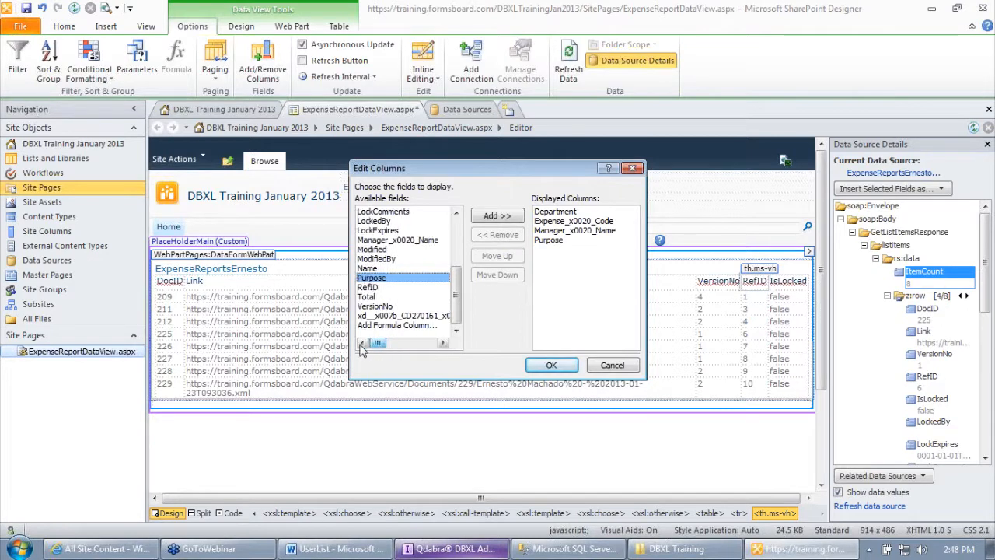
pyautogui.moveTo(458, 311); pyautogui.dragTo(460, 256)
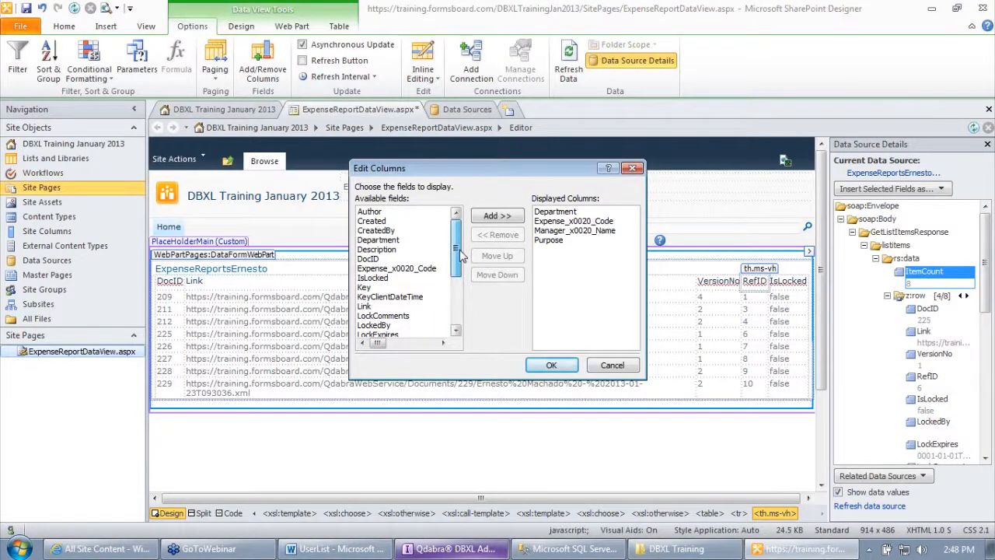
pyautogui.moveTo(458, 265); pyautogui.dragTo(458, 280)
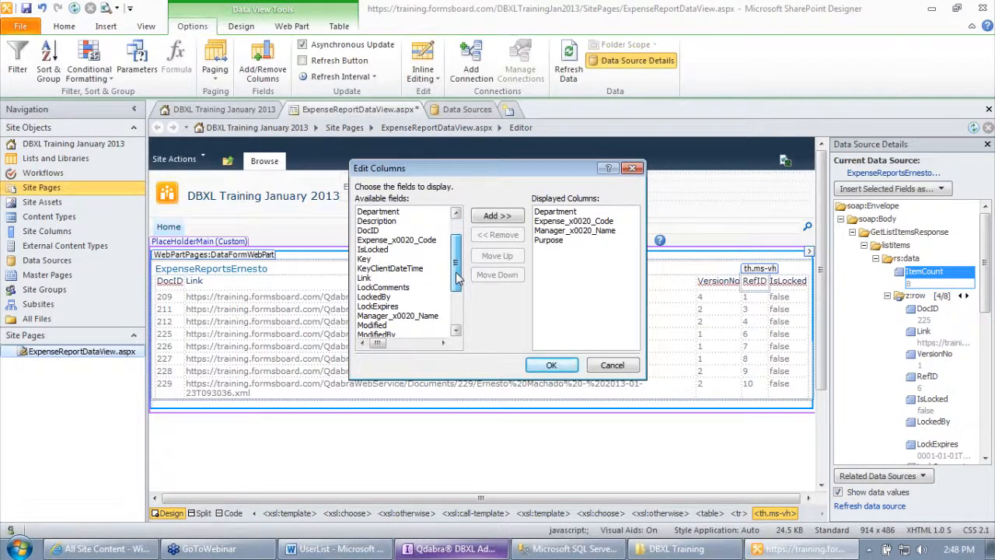
pyautogui.scroll(1, 457, 280)
pyautogui.click(381, 212)
pyautogui.click(511, 218)
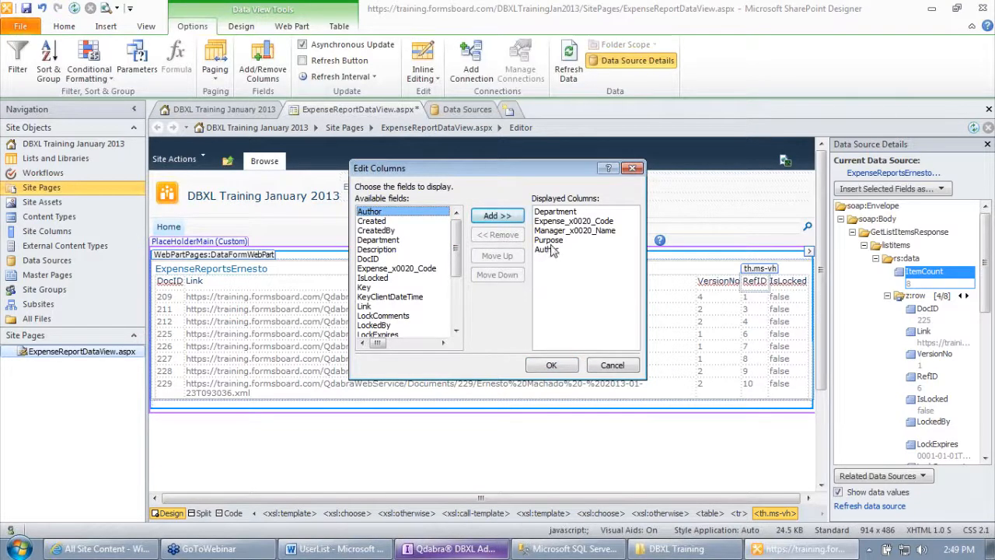
# Step: Reorder the displayed columns by moving Expense_x0020_Code above Department, and select Author
pyautogui.click(573, 221)
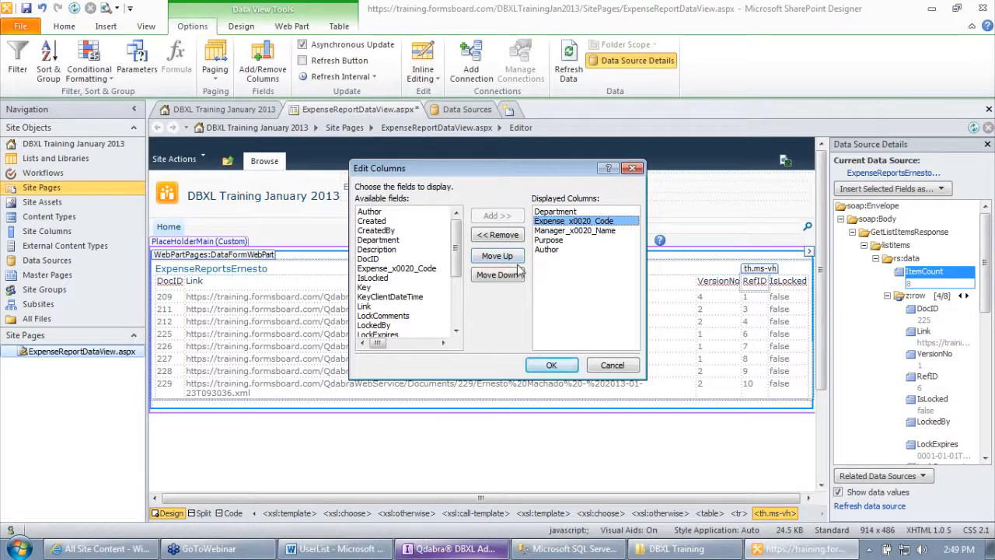
pyautogui.click(509, 257)
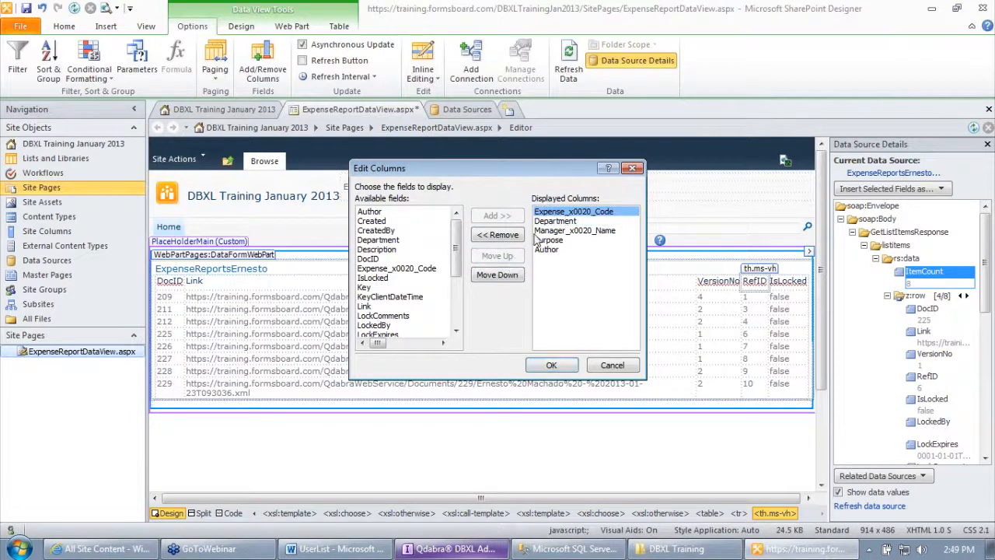
pyautogui.click(555, 249)
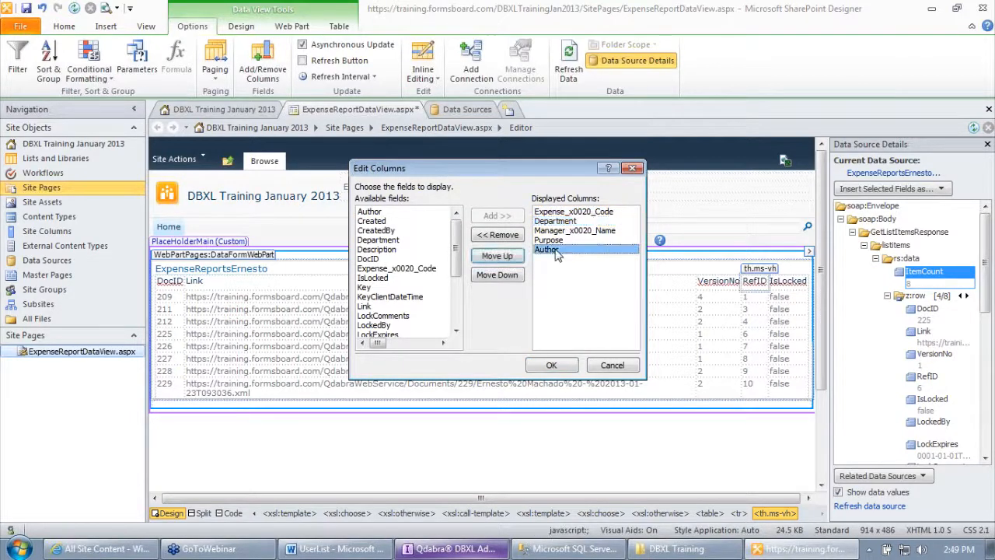
# Step: Move Author above Manager_x0020_Name in the displayed columns, add the Total field, and apply the column changes
pyautogui.click(509, 257)
pyautogui.click(509, 257)
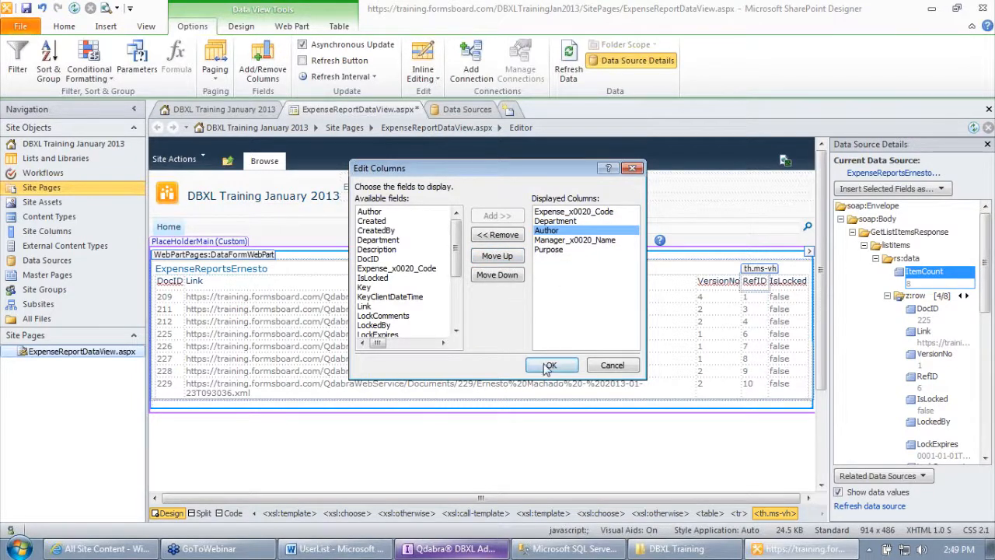
pyautogui.moveTo(457, 233); pyautogui.dragTo(456, 327)
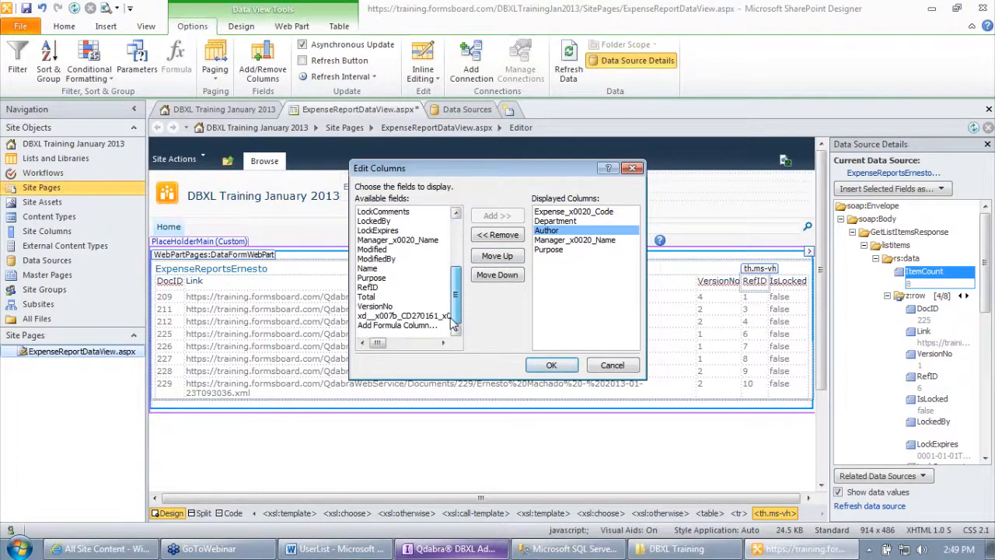
pyautogui.click(380, 297)
pyautogui.click(490, 216)
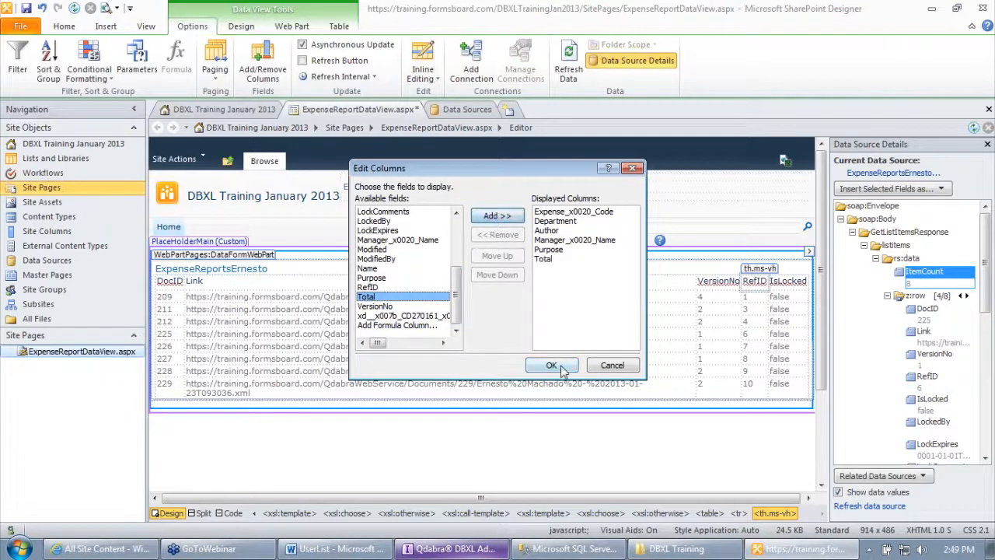
pyautogui.click(551, 365)
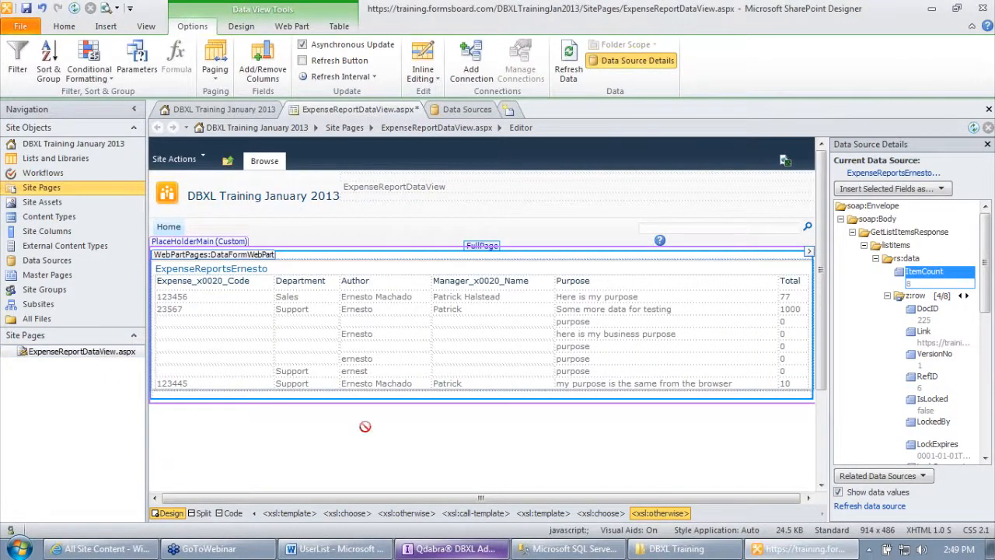
# Step: Rename the Expense_x0020_Code column header to Expense Code
pyautogui.click(226, 281)
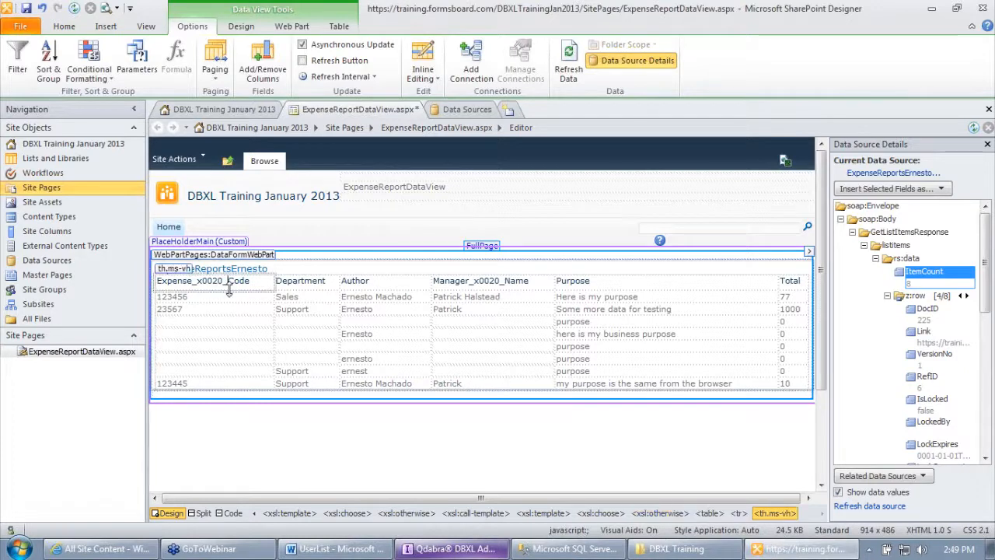
pyautogui.press('BackSpace')
pyautogui.press('BackSpace')
pyautogui.press('BackSpace')
pyautogui.press('BackSpace')
pyautogui.press('BackSpace')
pyautogui.press('BackSpace')
pyautogui.press('BackSpace')
pyautogui.press('BackSpace')
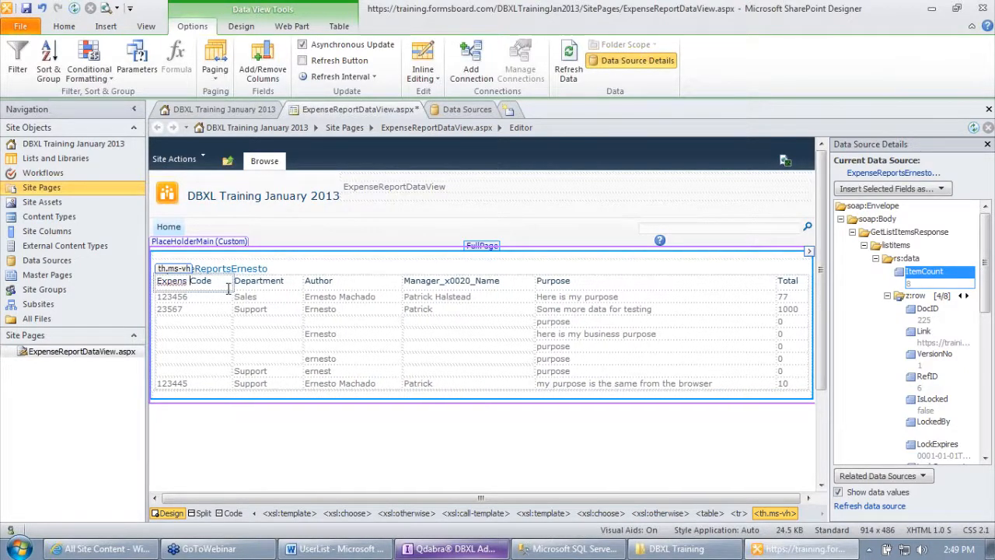
pyautogui.write('e')
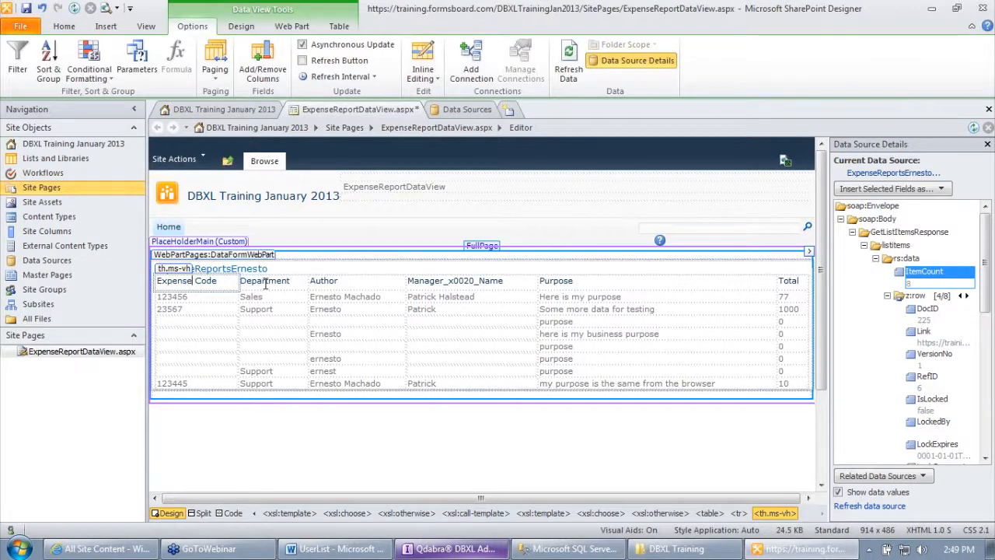
# Step: Rename the Author column header to Submitter
pyautogui.doubleClick(327, 283)
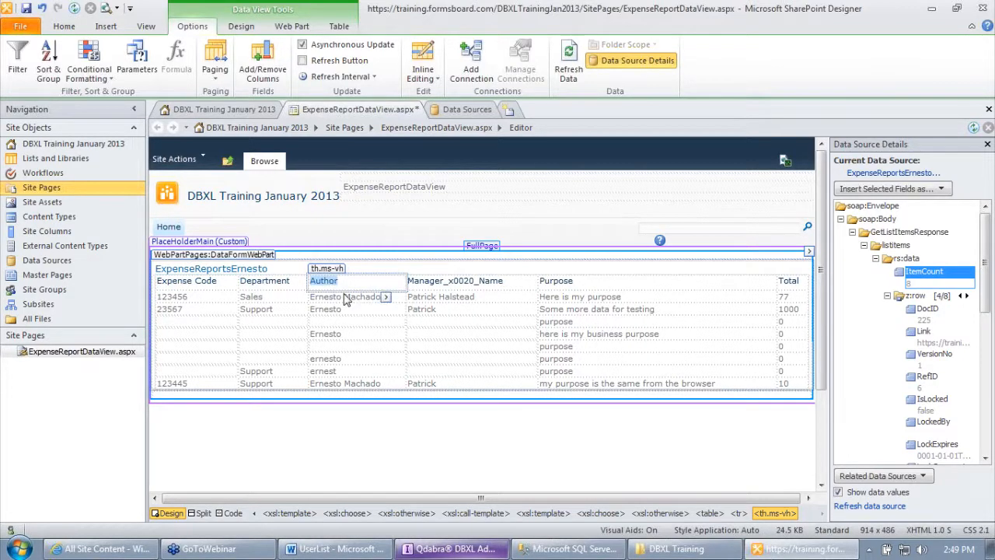
pyautogui.write('Employe')
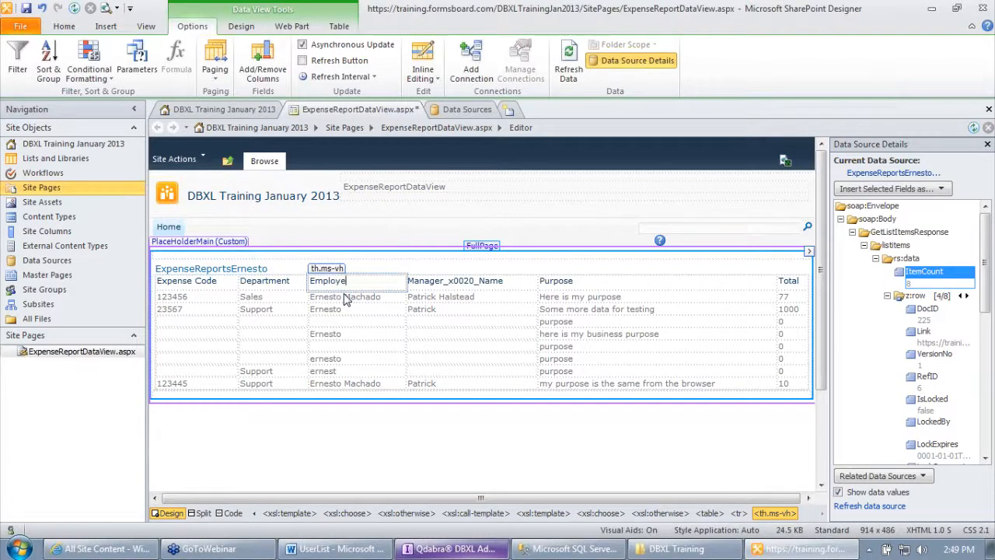
pyautogui.write('eS')
pyautogui.hotkey('shift', 'Home')
pyautogui.write('Submi')
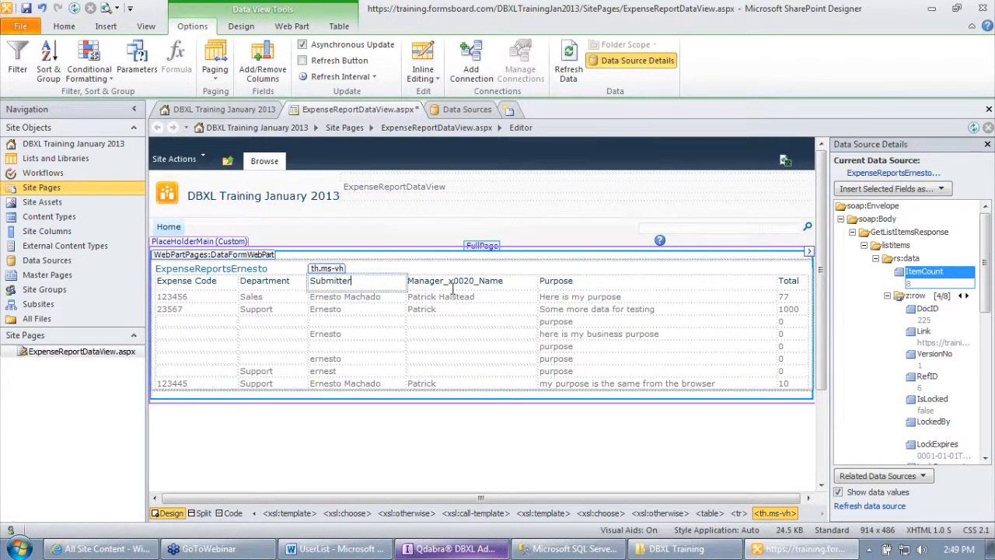
# Step: Rename the Manager_x0020_Name column header to Manager
pyautogui.click(478, 280)
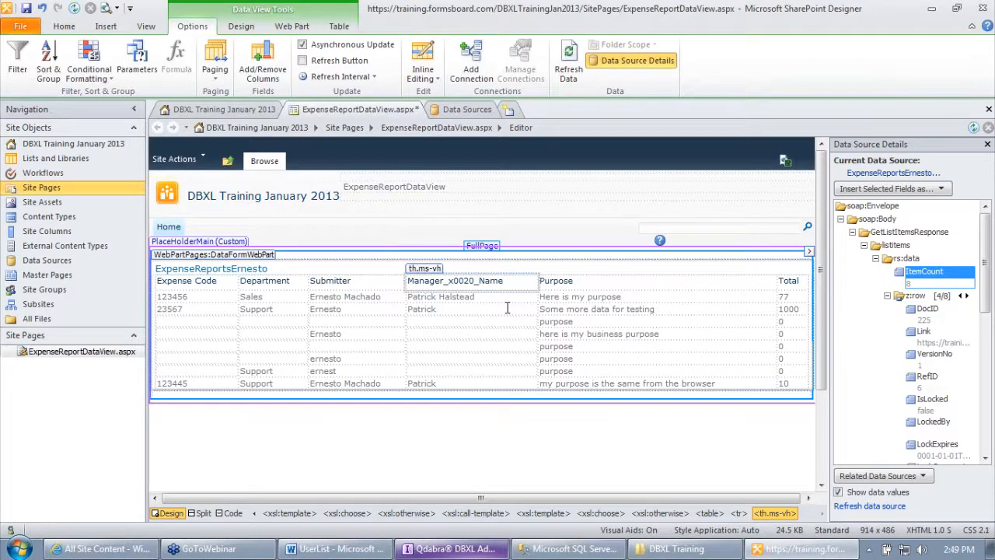
pyautogui.hotkey('shift', 'Home')
pyautogui.write('Manager')
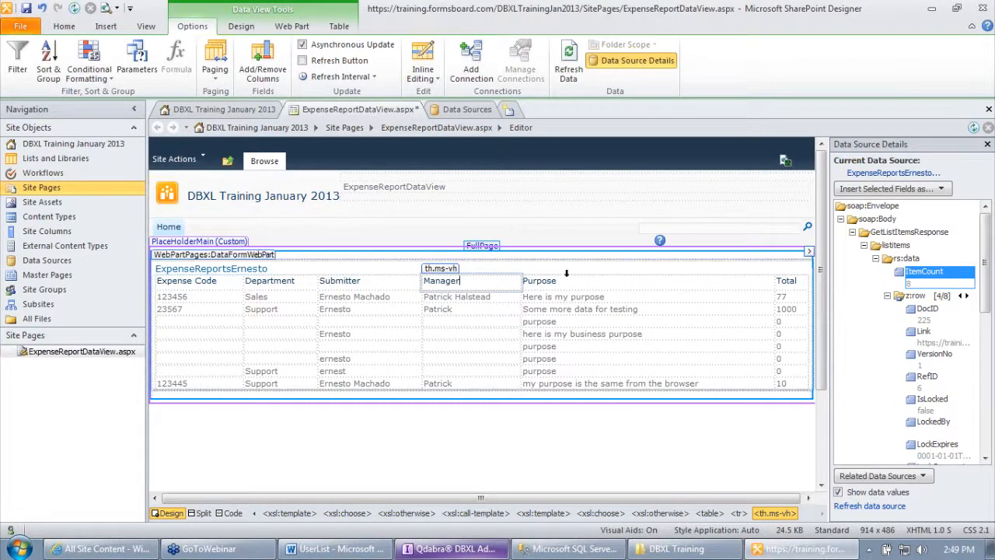
# Step: Format the Total column values as currency with a $ symbol before the value, two decimal places and a 1000 separator
pyautogui.click(797, 295)
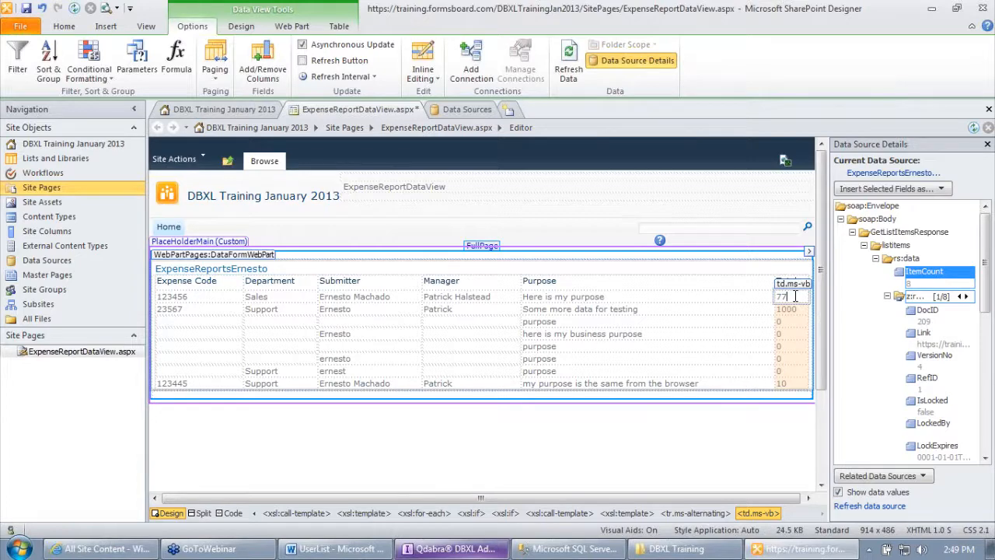
pyautogui.click(792, 297)
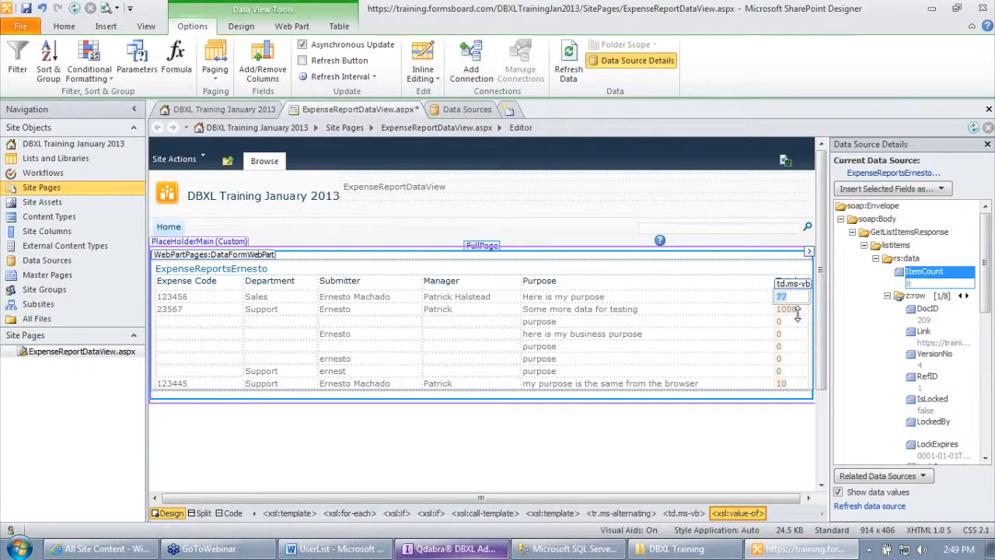
pyautogui.click(797, 310)
pyautogui.click(804, 309)
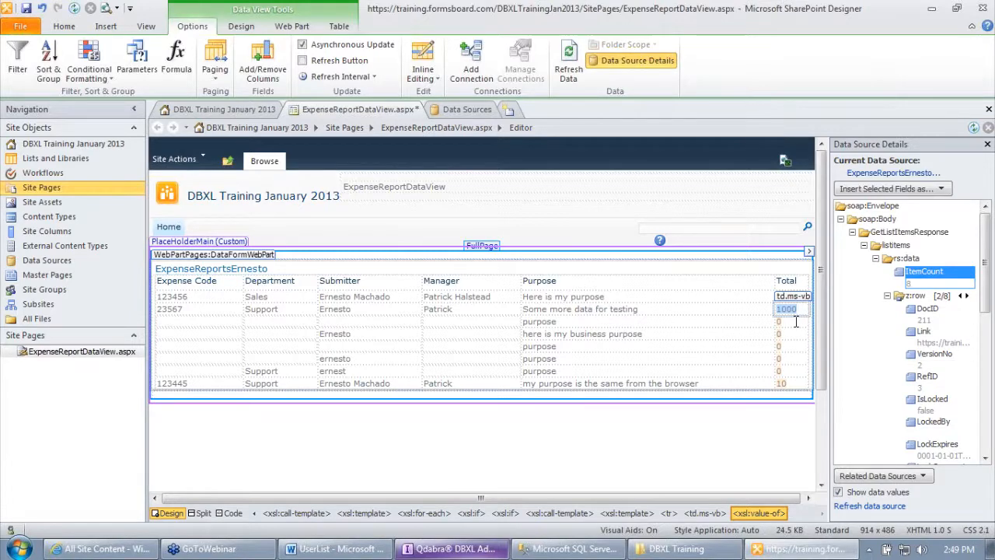
pyautogui.click(801, 310)
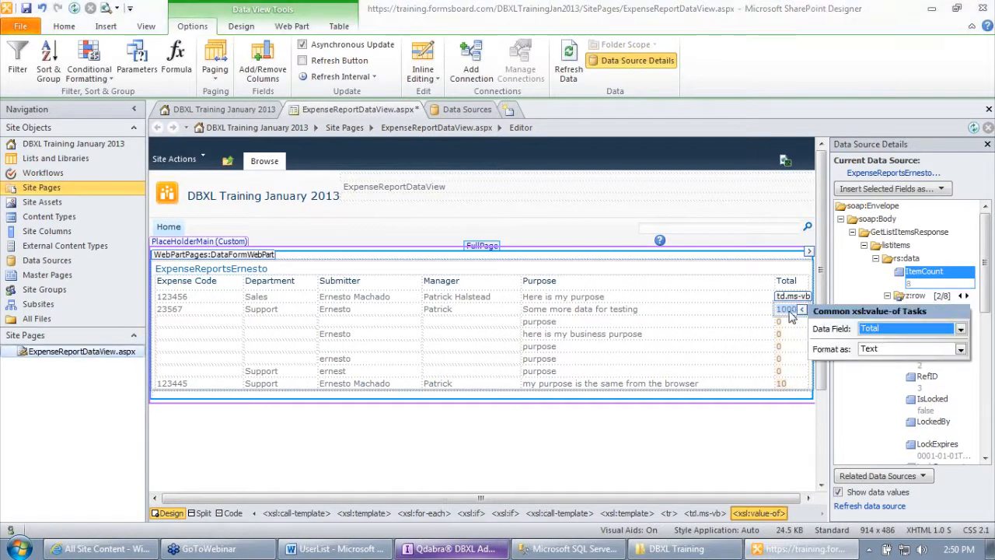
pyautogui.click(886, 356)
pyautogui.click(894, 398)
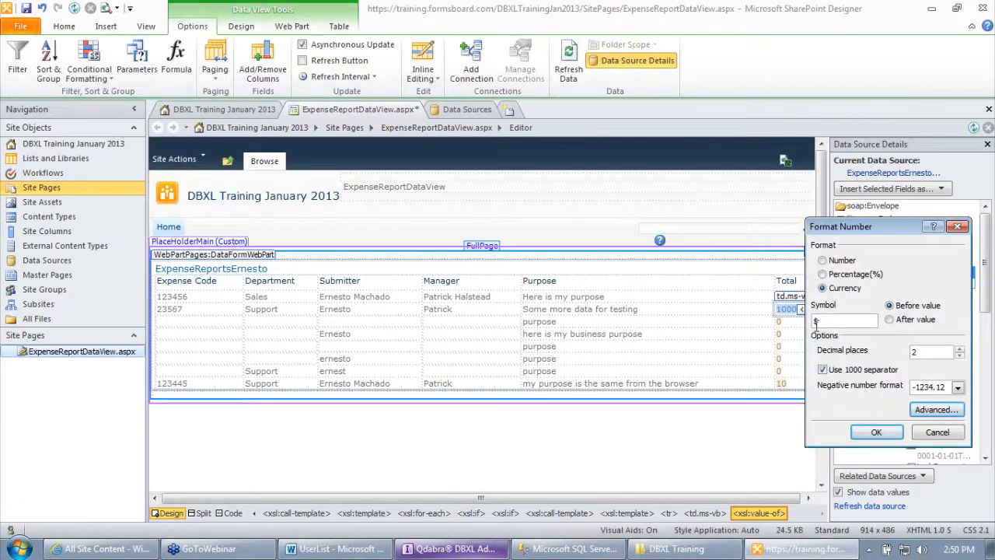
pyautogui.click(876, 432)
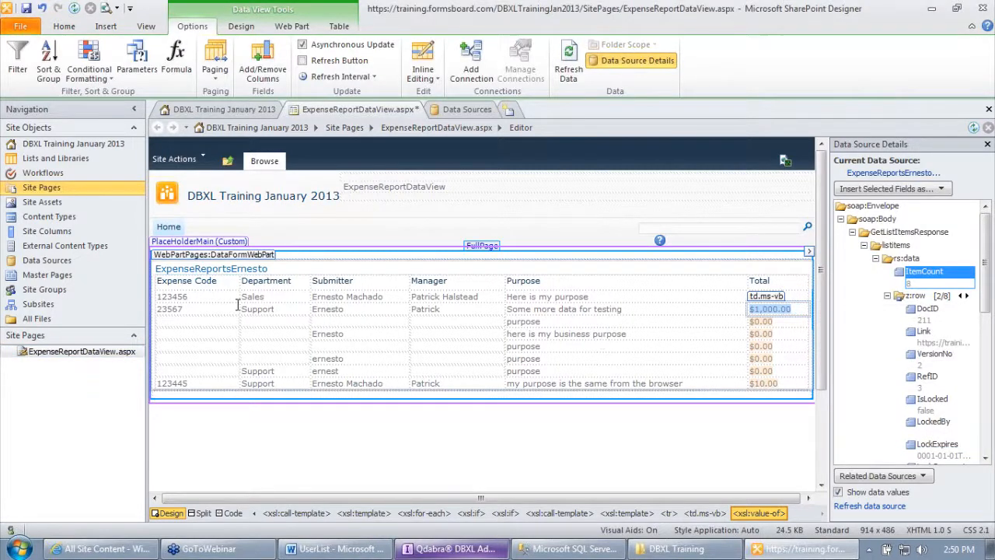
# Step: Select the data view's whole header row and open its tag properties
pyautogui.click(271, 272)
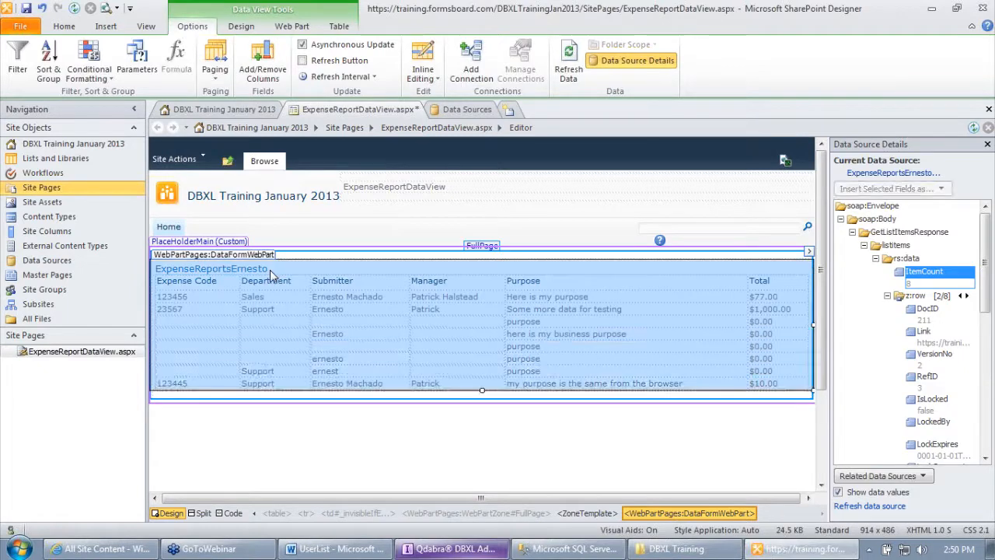
pyautogui.click(220, 283)
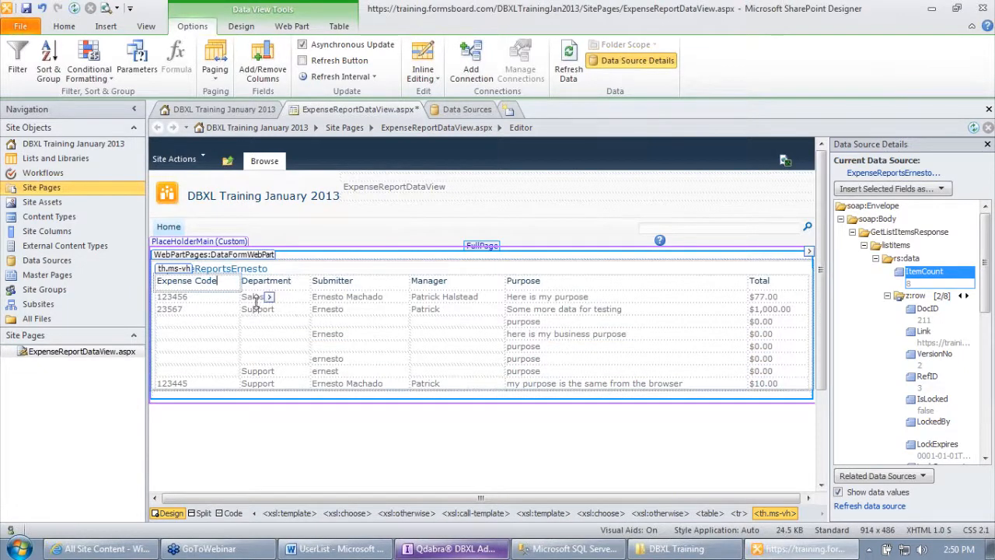
pyautogui.click(771, 282)
pyautogui.moveTo(770, 281); pyautogui.dragTo(283, 281)
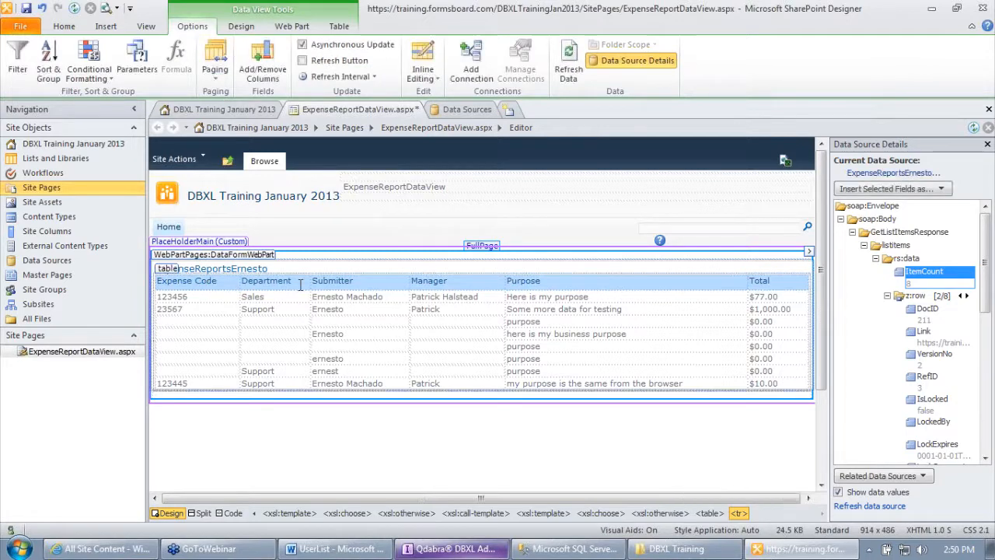
pyautogui.rightClick(300, 284)
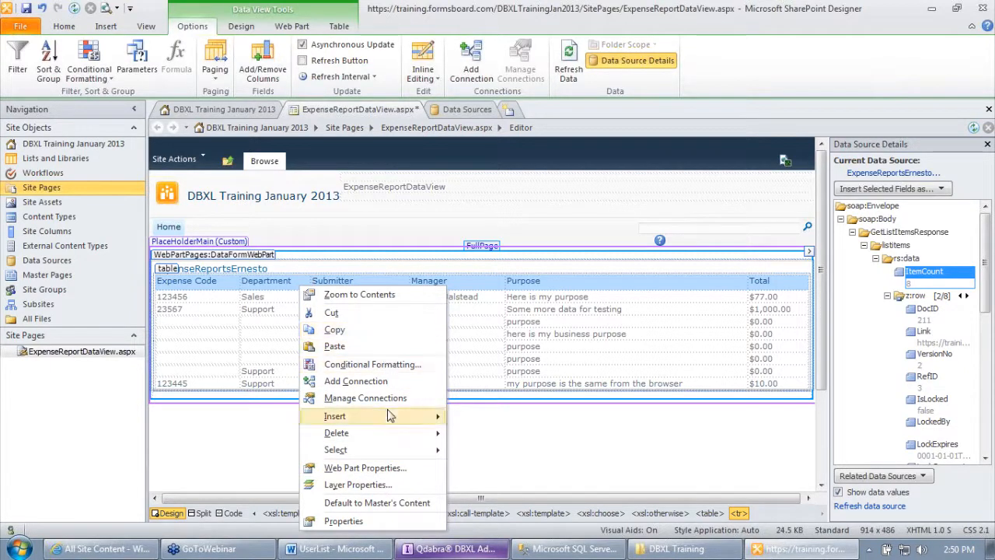
pyautogui.click(386, 520)
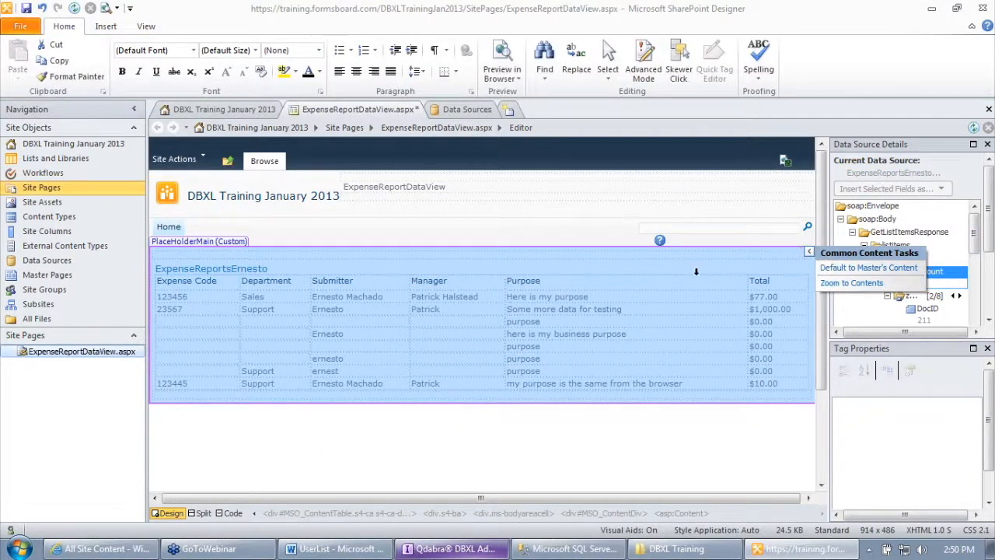
pyautogui.click(779, 281)
pyautogui.moveTo(779, 281); pyautogui.dragTo(224, 285)
pyautogui.rightClick(224, 286)
pyautogui.press('Escape')
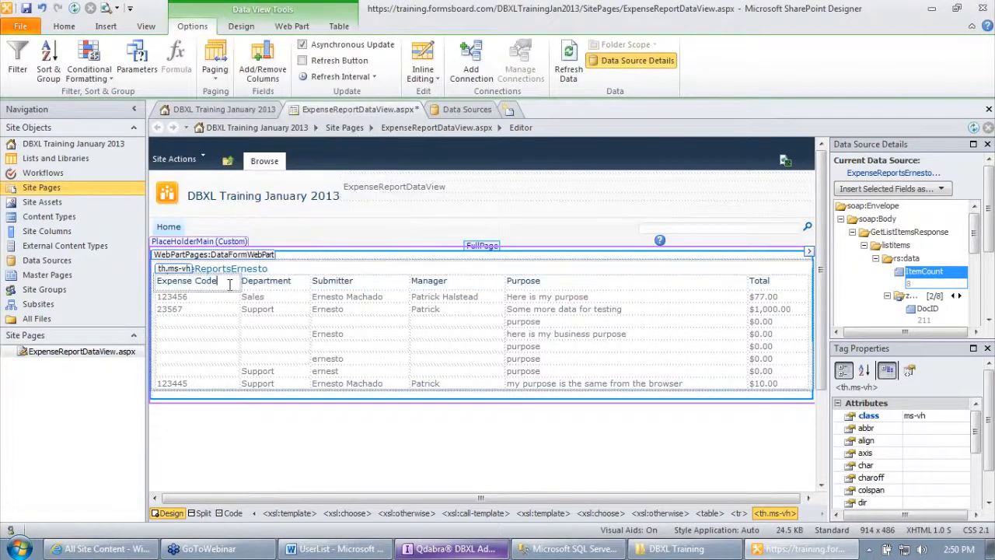
# Step: Apply a light grey highlight colour to the whole header row, from Expense Code to Total
pyautogui.click(225, 283)
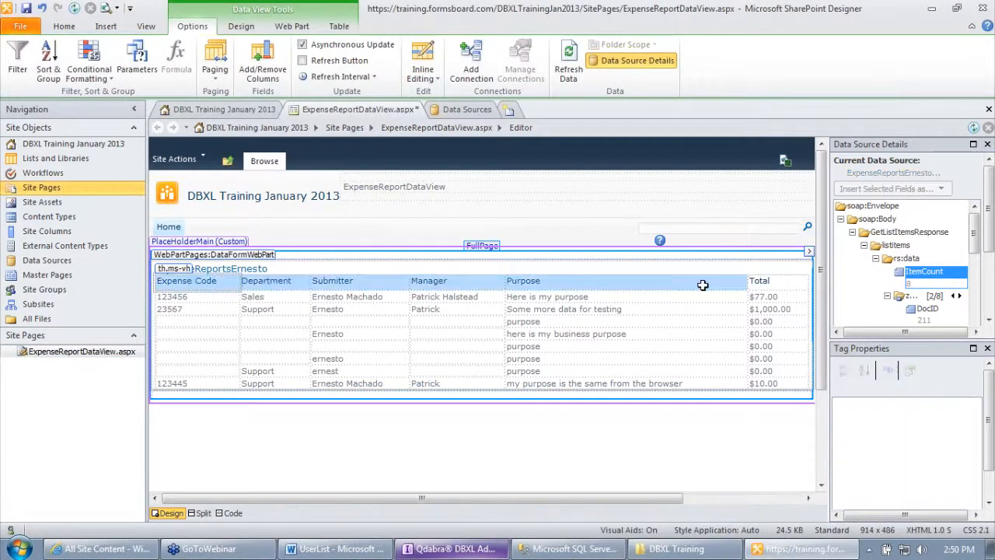
pyautogui.click(745, 284)
pyautogui.click(63, 26)
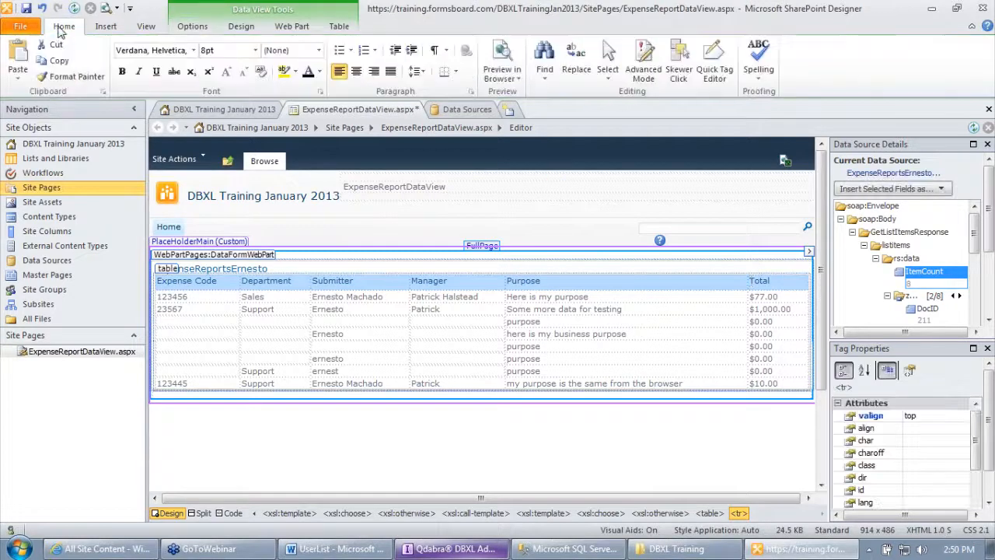
pyautogui.click(295, 72)
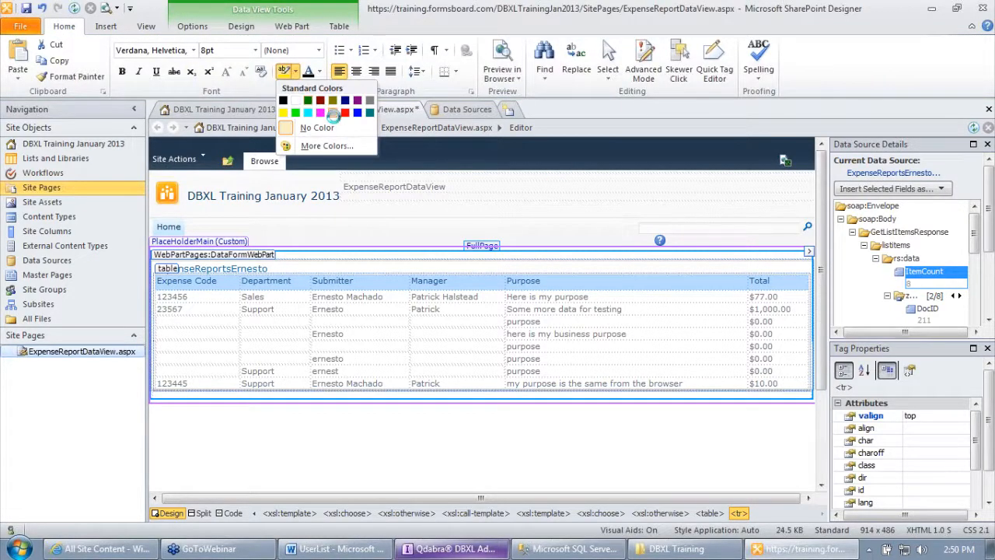
pyautogui.click(332, 115)
pyautogui.click(380, 282)
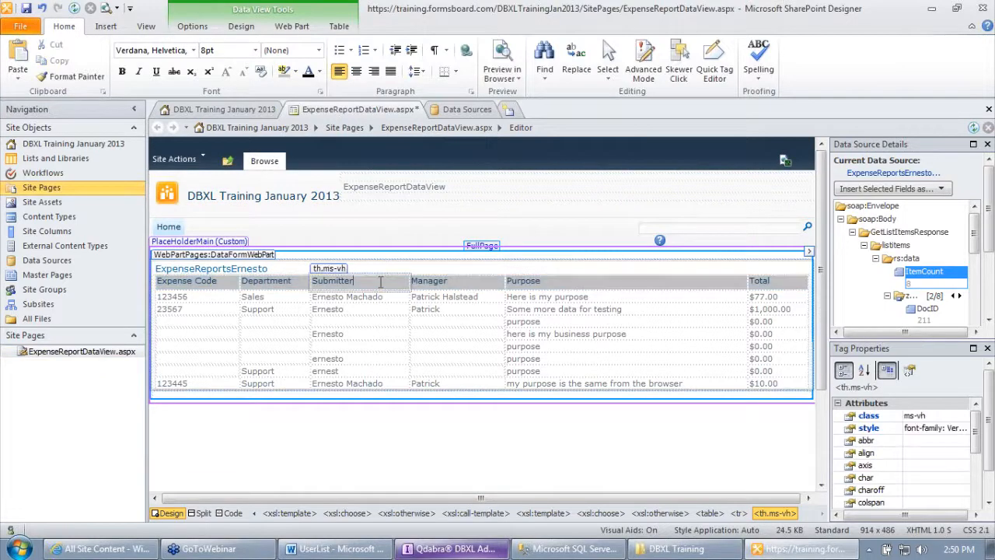
# Step: Make the header row text bold and set its font size to small (12 pt)
pyautogui.click(790, 283)
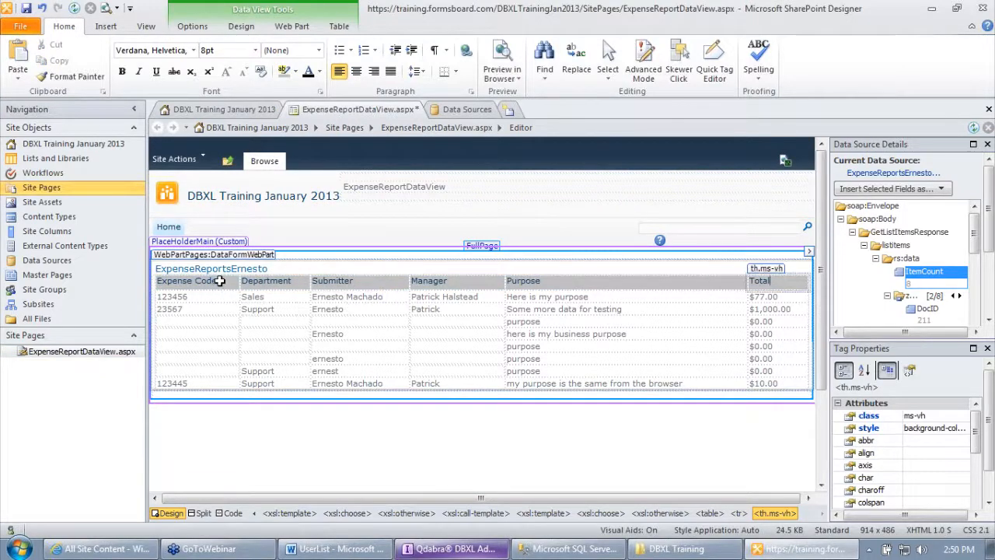
pyautogui.keyDown('shift'); pyautogui.click(219, 281); pyautogui.keyUp('shift')
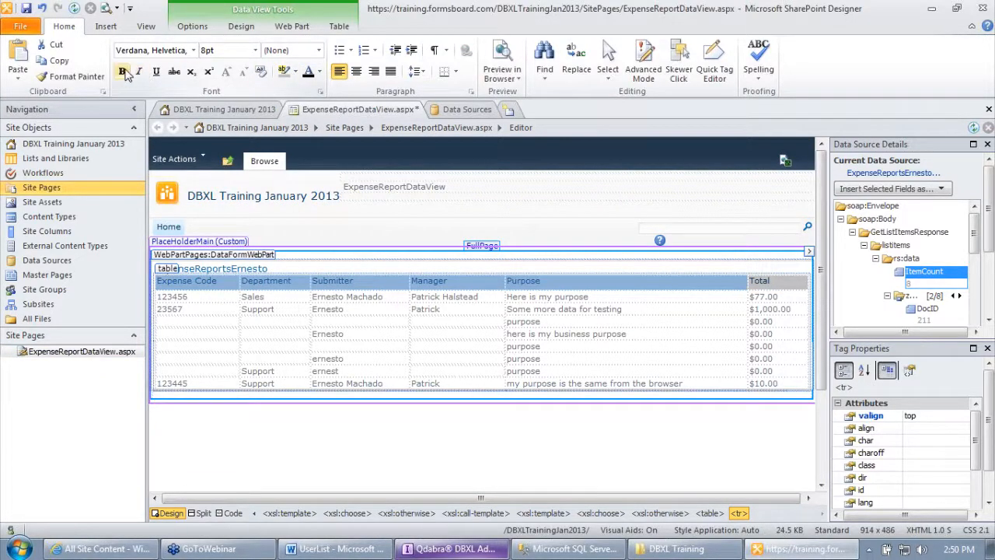
pyautogui.click(122, 70)
pyautogui.click(255, 50)
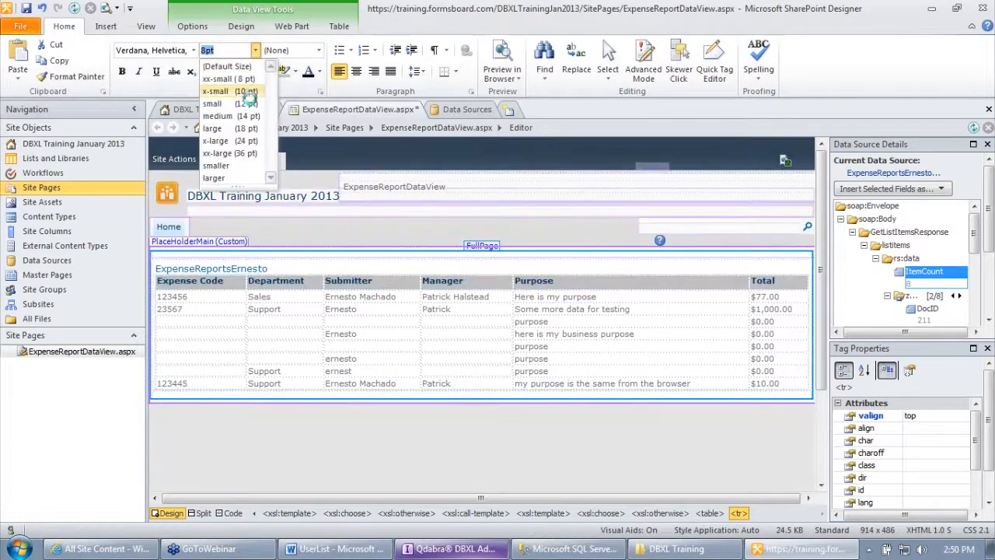
pyautogui.click(247, 96)
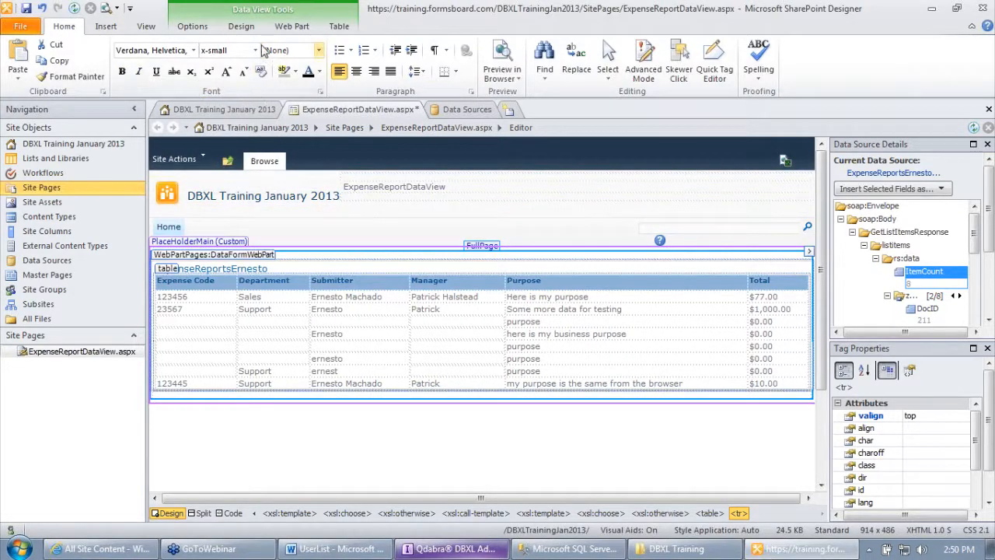
pyautogui.click(257, 49)
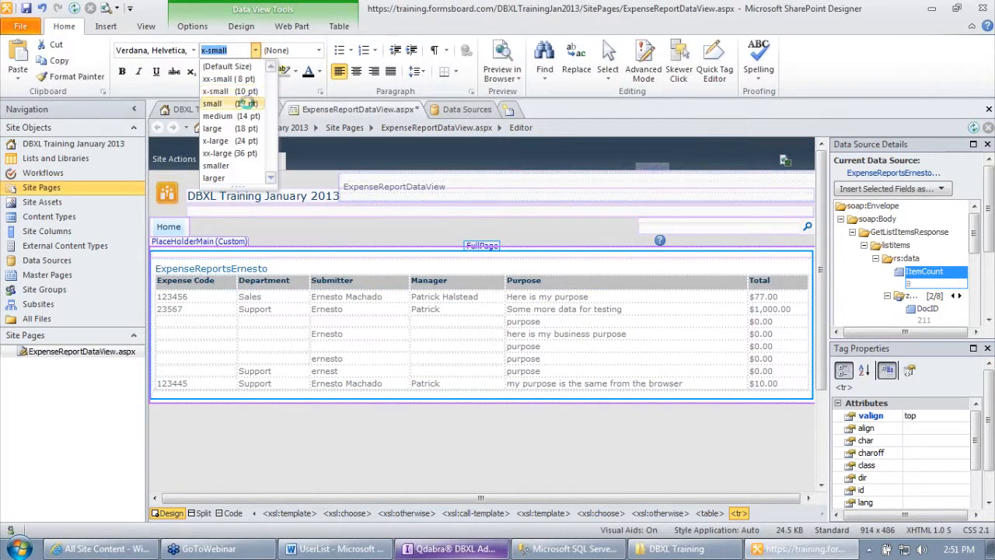
pyautogui.click(249, 105)
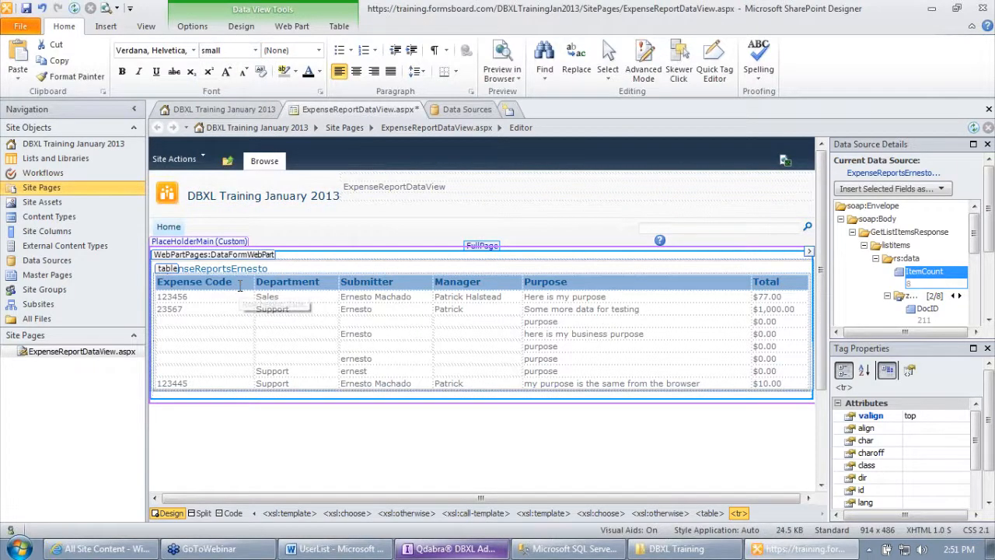
pyautogui.click(240, 285)
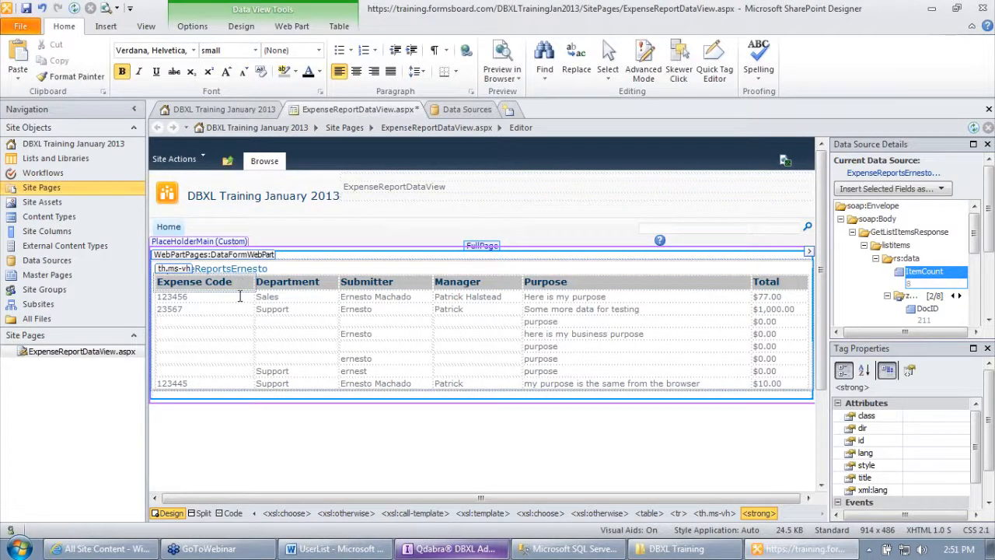
# Step: Narrow the Expense Code and Department columns to about the width of their header text and save the page
pyautogui.moveTo(252, 282); pyautogui.dragTo(232, 282)
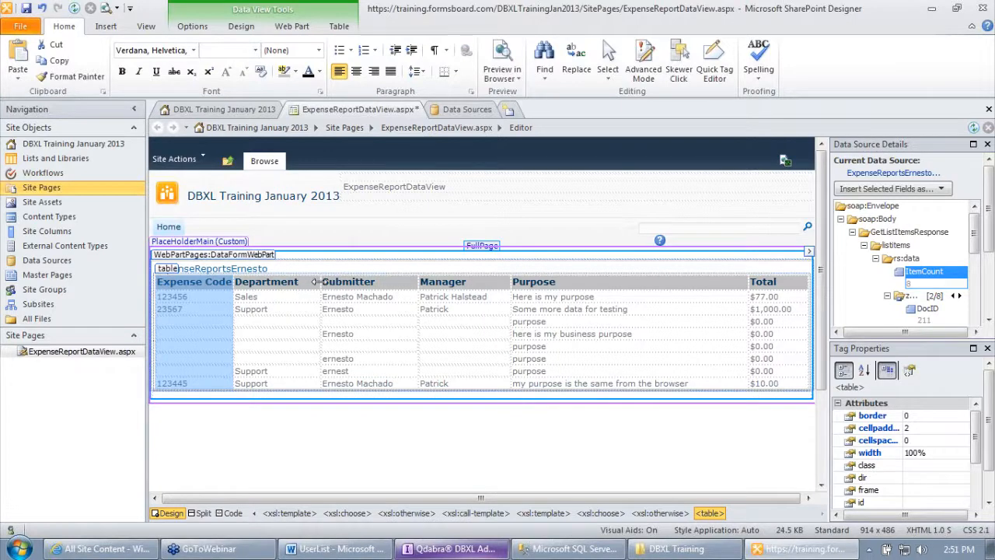
pyautogui.click(318, 282)
pyautogui.moveTo(319, 281); pyautogui.dragTo(299, 282)
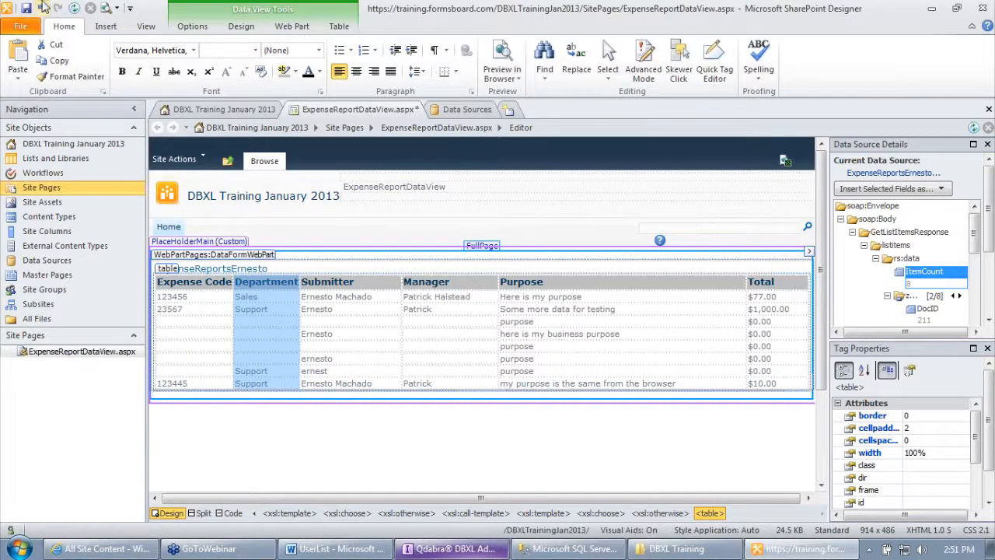
pyautogui.click(25, 8)
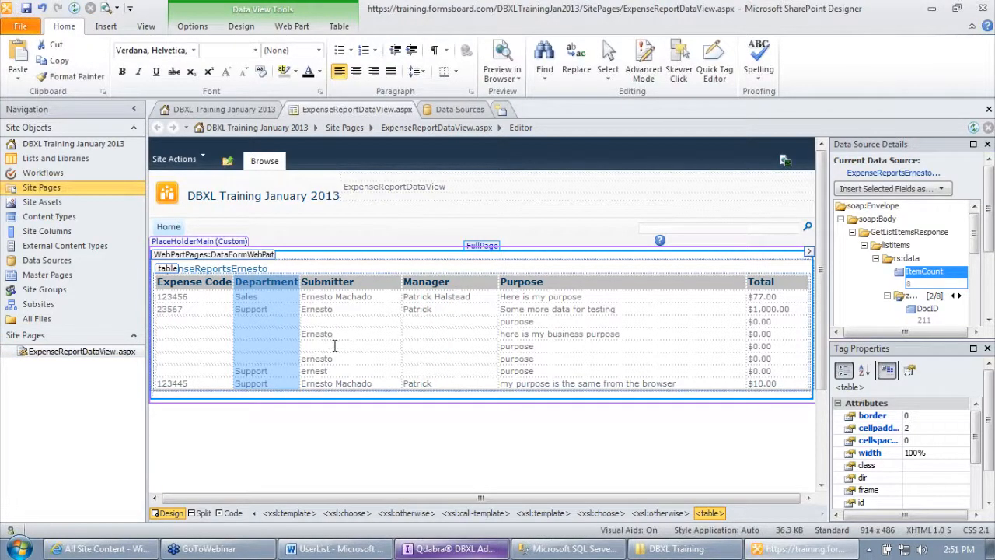
# Step: Switch to Internet Explorer and view the ExpenseReportDataView page from the Site Pages library
pyautogui.click(101, 548)
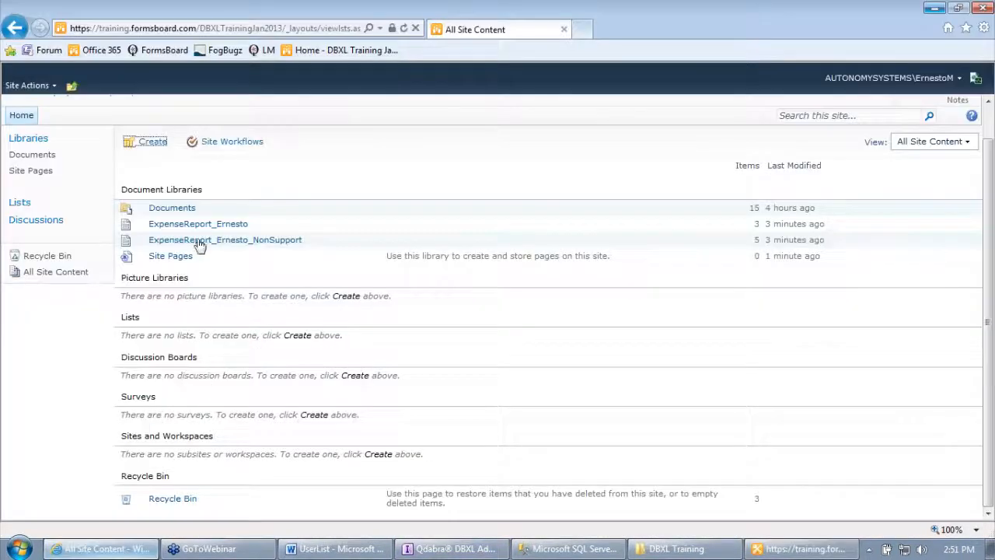
pyautogui.click(178, 257)
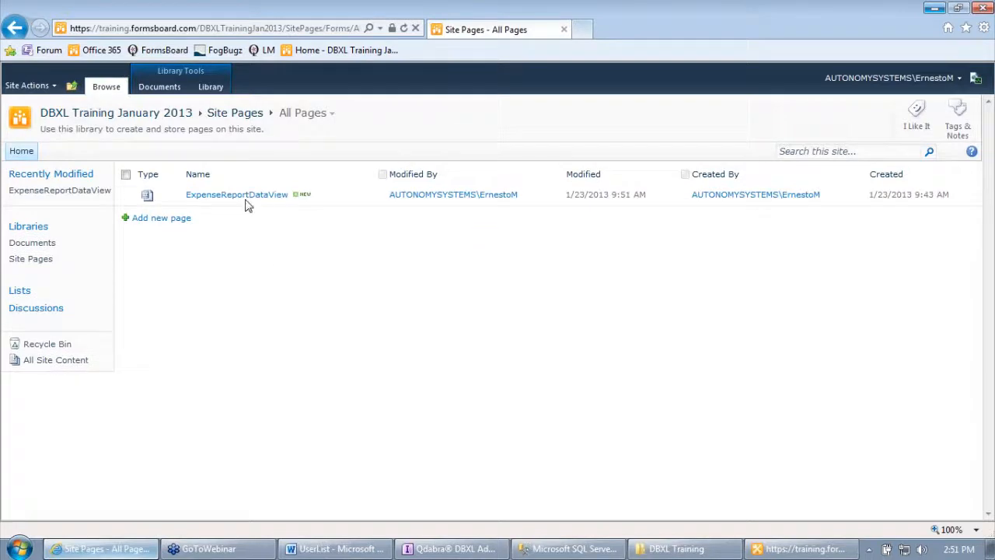
pyautogui.click(246, 197)
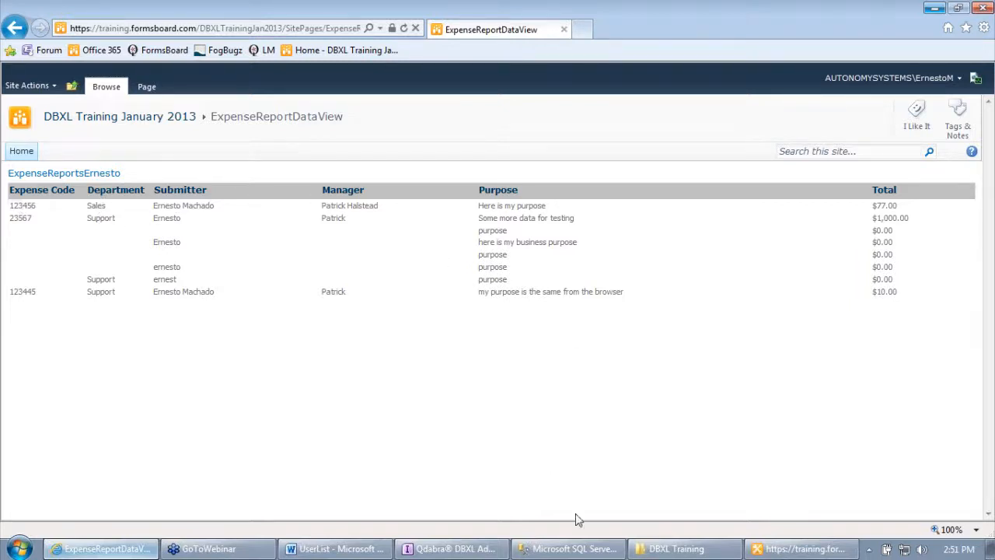
# Step: Switch back to SharePoint Designer and review the table, web part, design and general option commands available for the data view
pyautogui.click(801, 549)
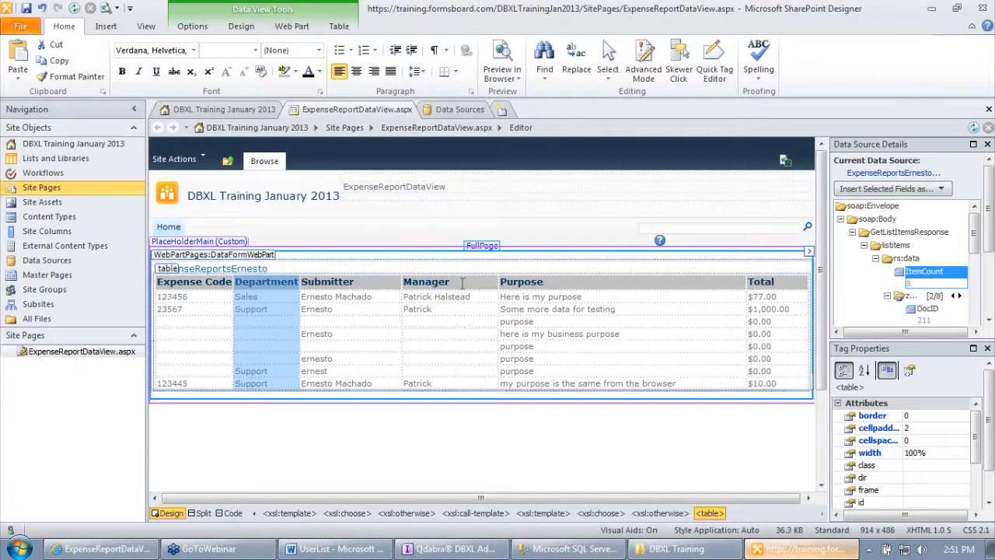
pyautogui.click(373, 281)
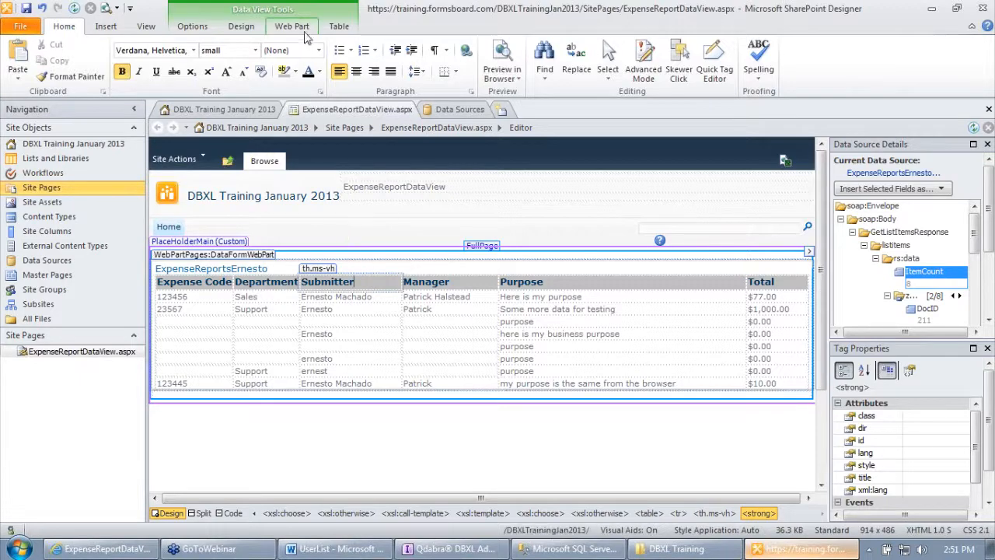
pyautogui.click(336, 26)
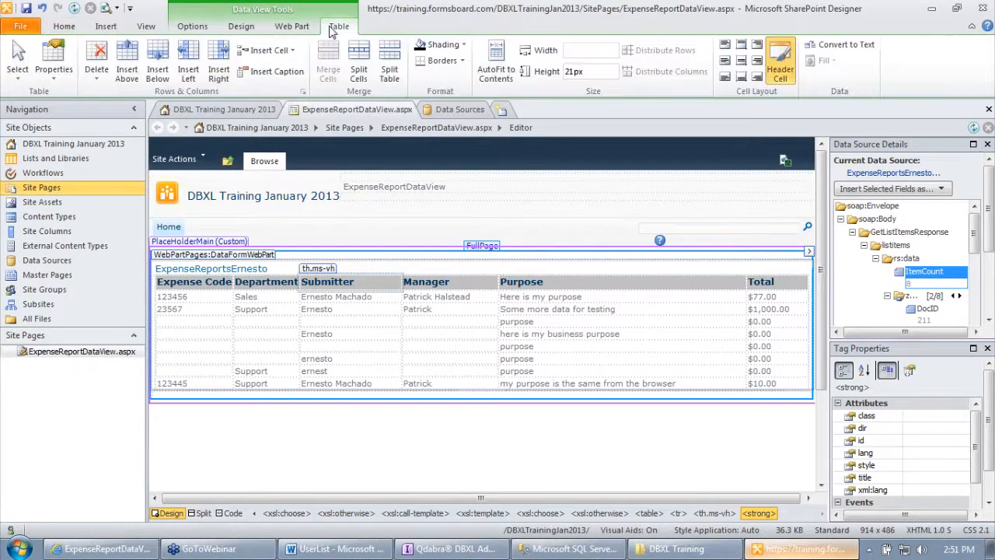
pyautogui.click(290, 26)
pyautogui.doubleClick(237, 27)
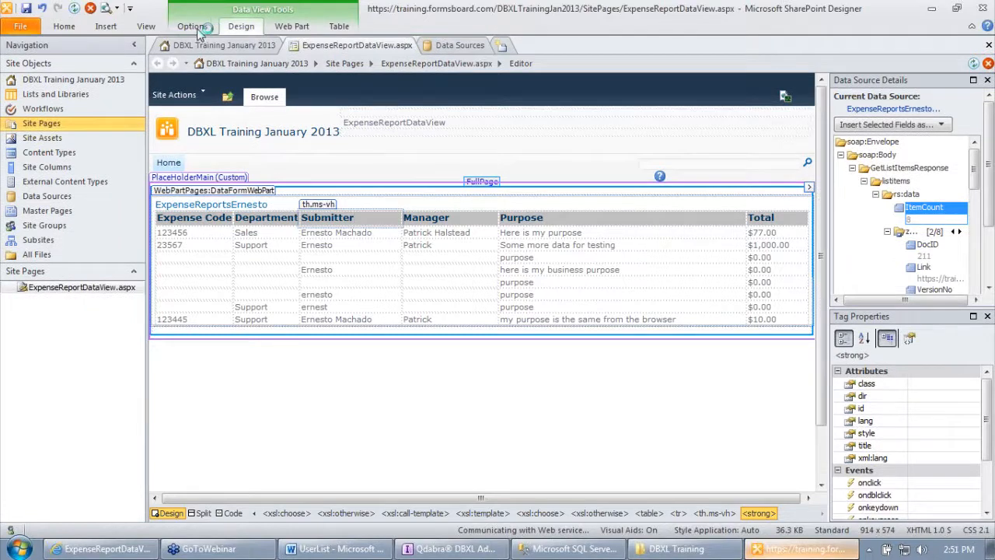
pyautogui.click(195, 28)
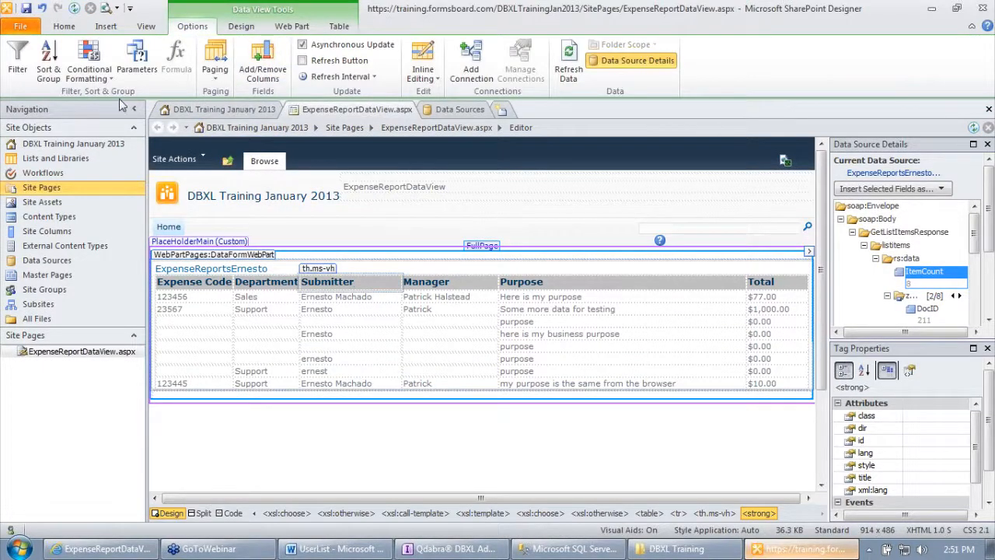
# Step: Group the data view by Author in ascending order, showing group headers expanded by default
pyautogui.click(48, 60)
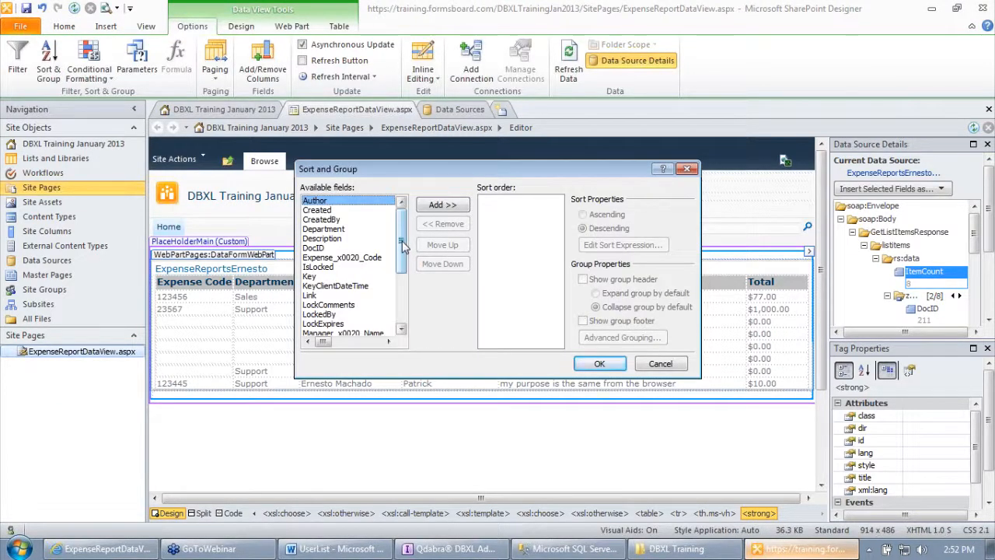
pyautogui.moveTo(402, 245); pyautogui.dragTo(402, 309)
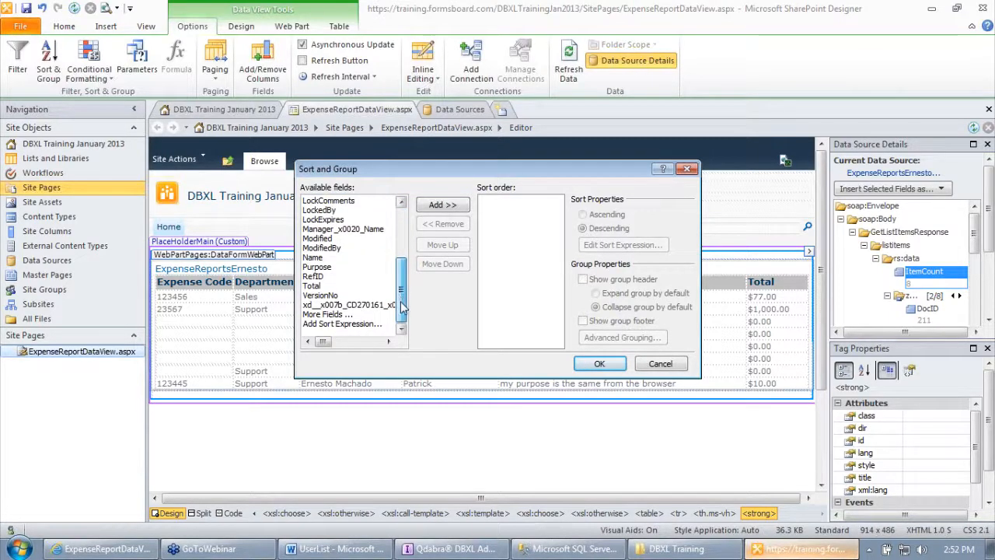
pyautogui.scroll(5, 427, 247)
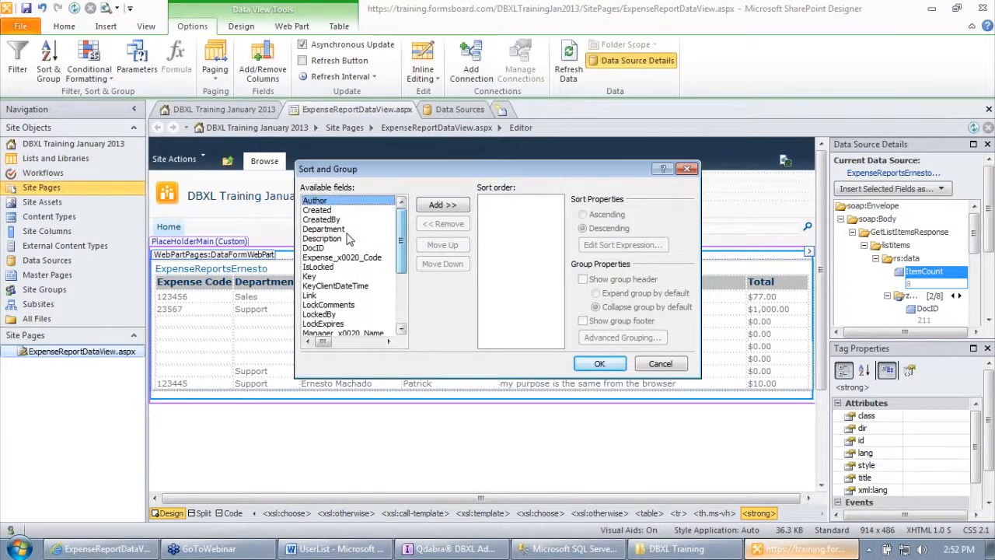
pyautogui.click(440, 204)
pyautogui.click(584, 282)
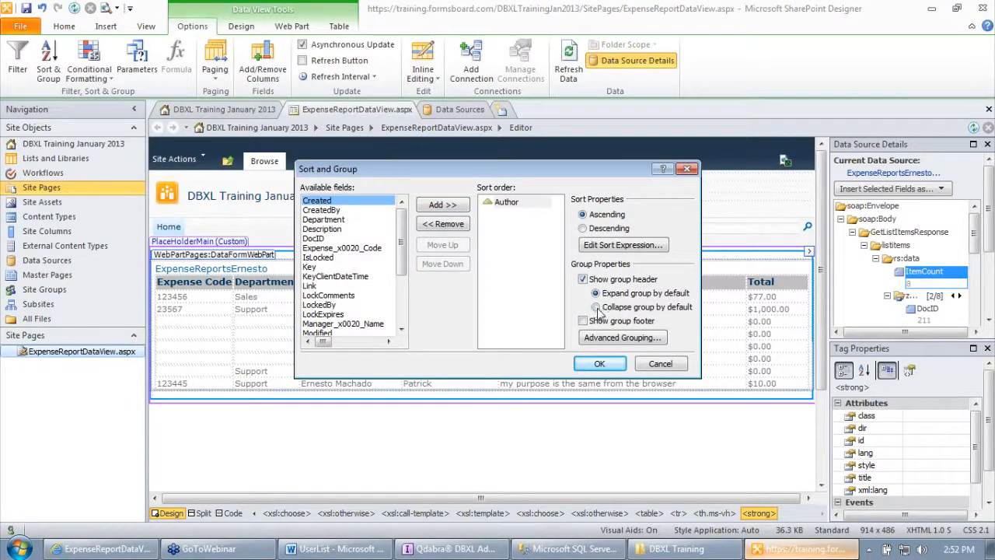
pyautogui.click(600, 363)
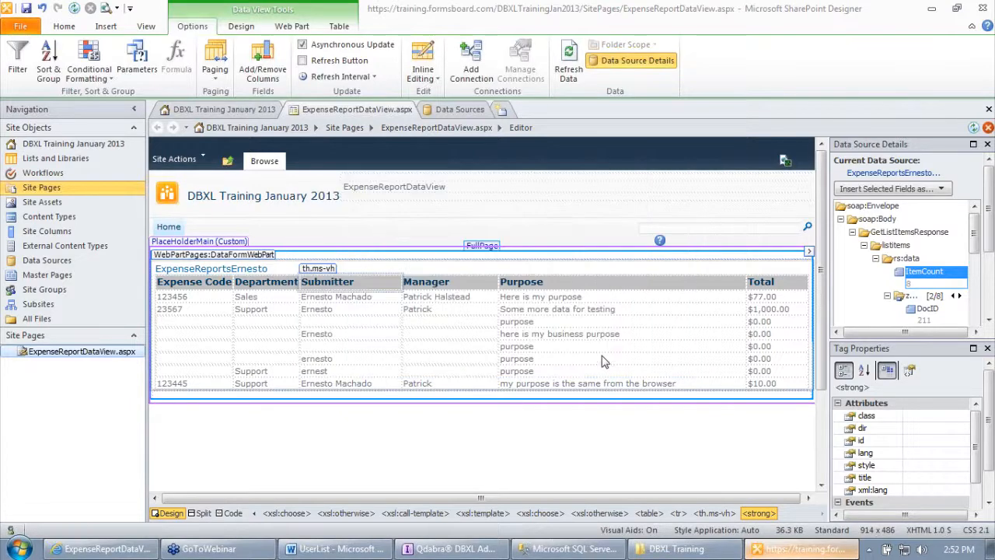
pyautogui.scroll(-2, 322, 384)
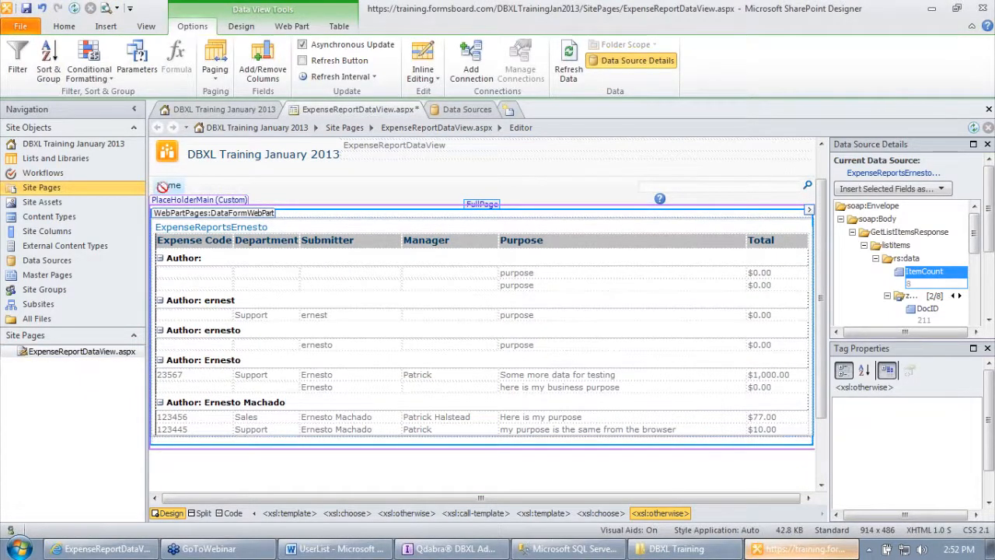
# Step: Review the data view's sort and group settings and its paging choices
pyautogui.click(48, 60)
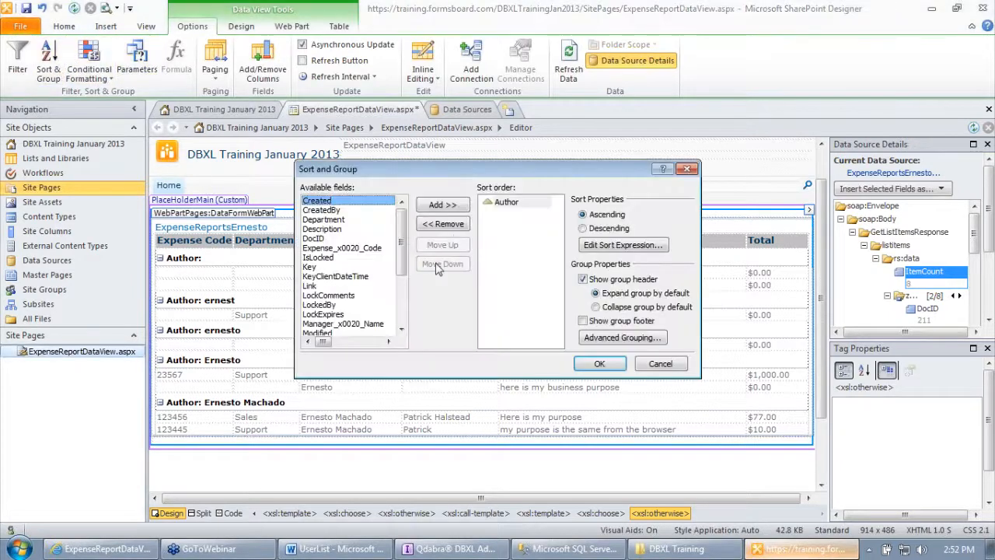
pyautogui.click(671, 366)
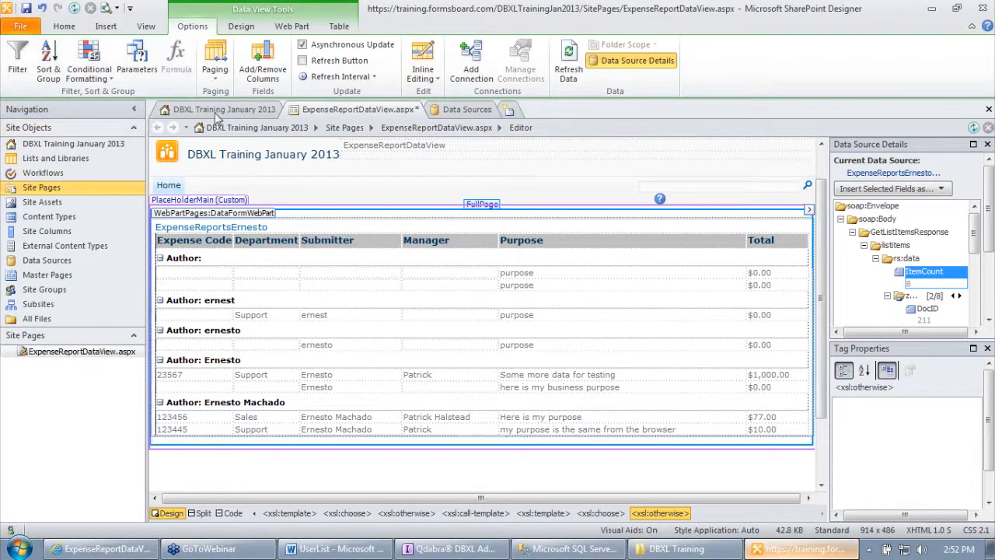
pyautogui.click(215, 68)
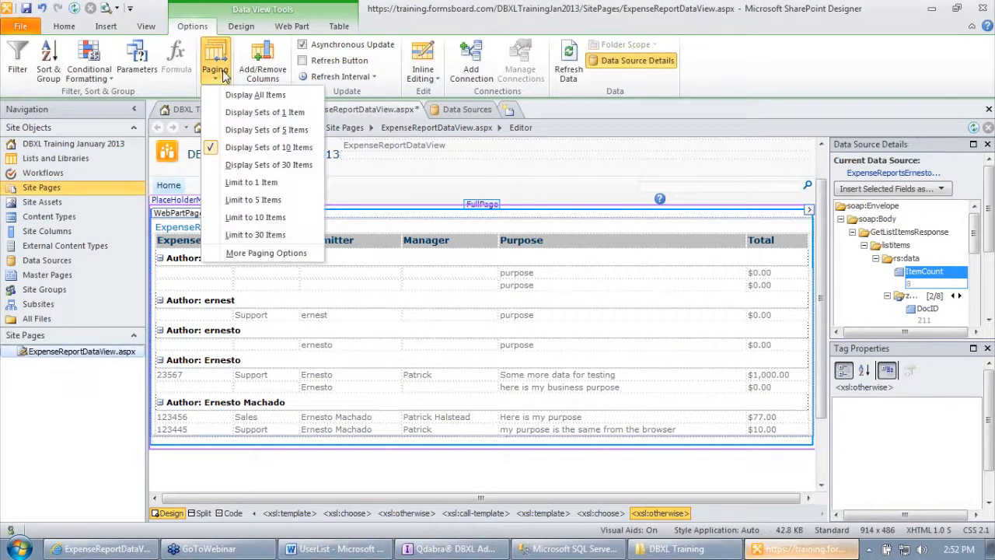
pyautogui.click(294, 173)
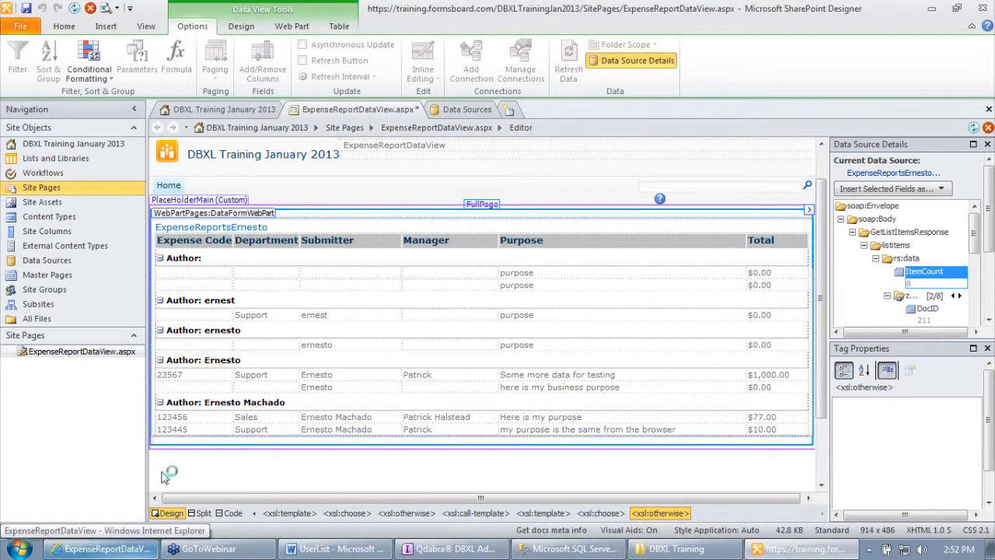
# Step: Switch to Internet Explorer, refresh the data view page, then collapse and re-expand the last author group
pyautogui.click(137, 529)
pyautogui.press('F5')
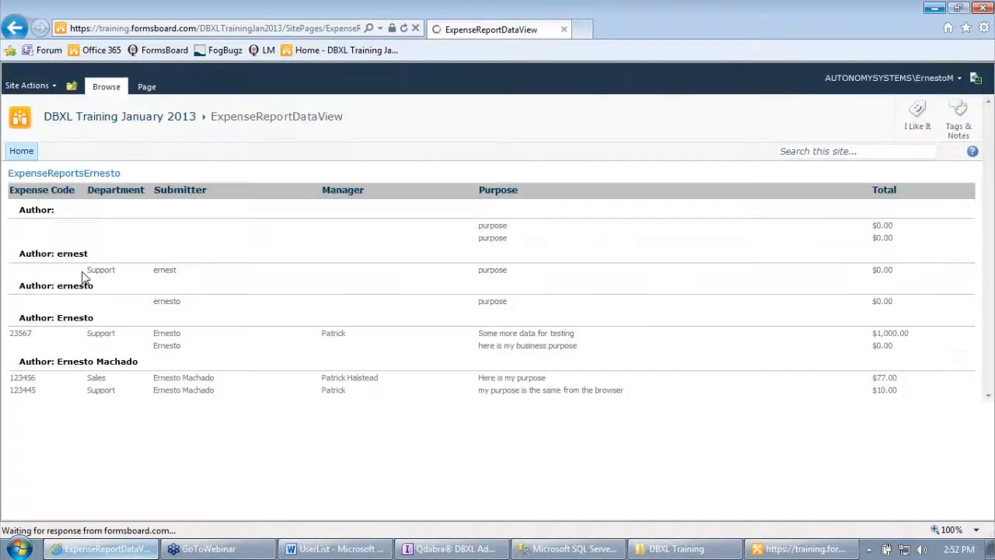
pyautogui.click(13, 362)
pyautogui.click(13, 363)
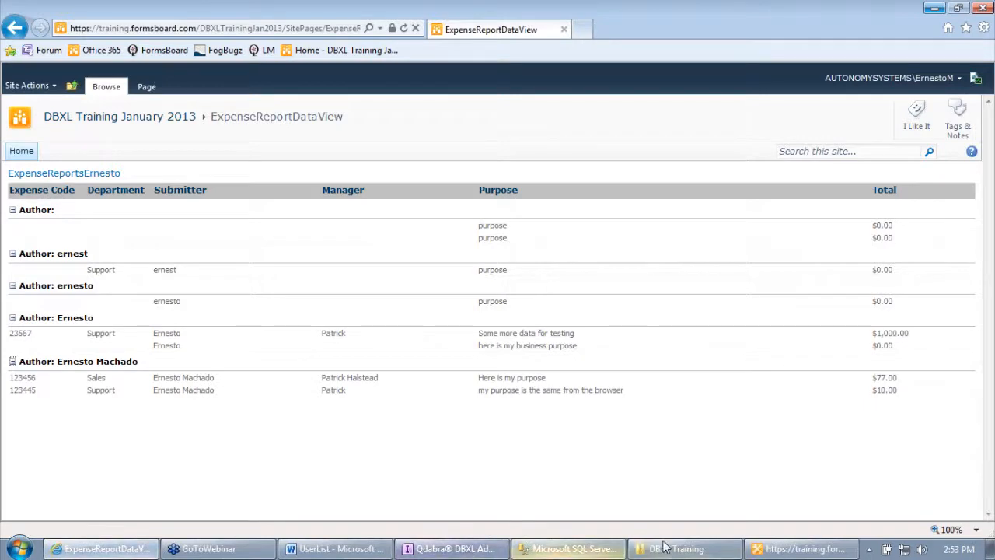
# Step: Switch back to SharePoint Designer and remove Author from the data view's sort and group order
pyautogui.click(807, 553)
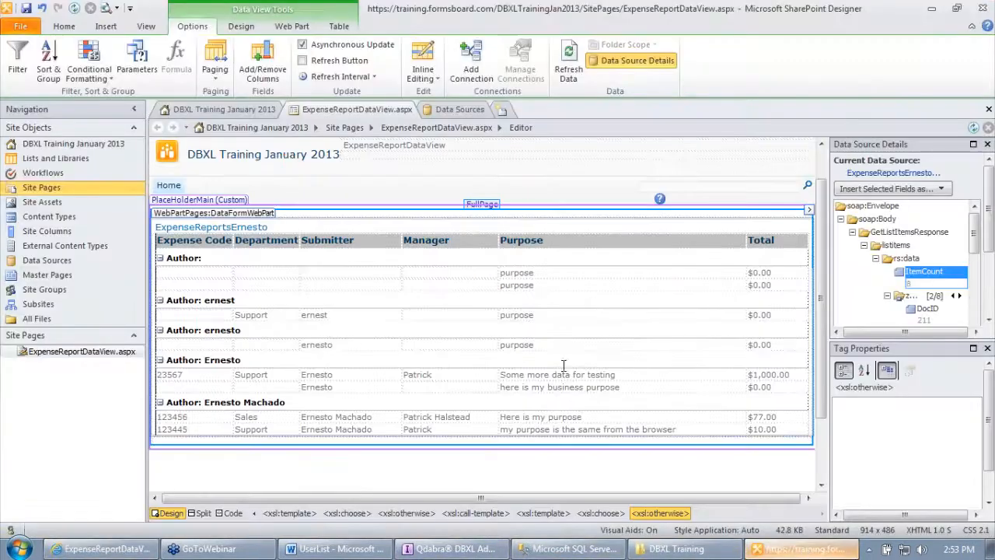
pyautogui.click(50, 67)
pyautogui.click(515, 204)
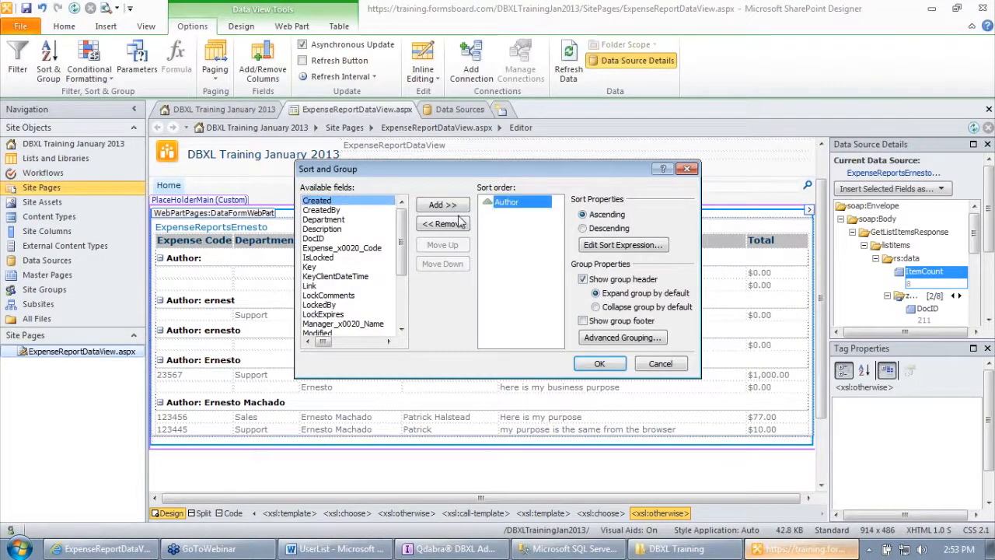
pyautogui.click(460, 224)
pyautogui.click(604, 363)
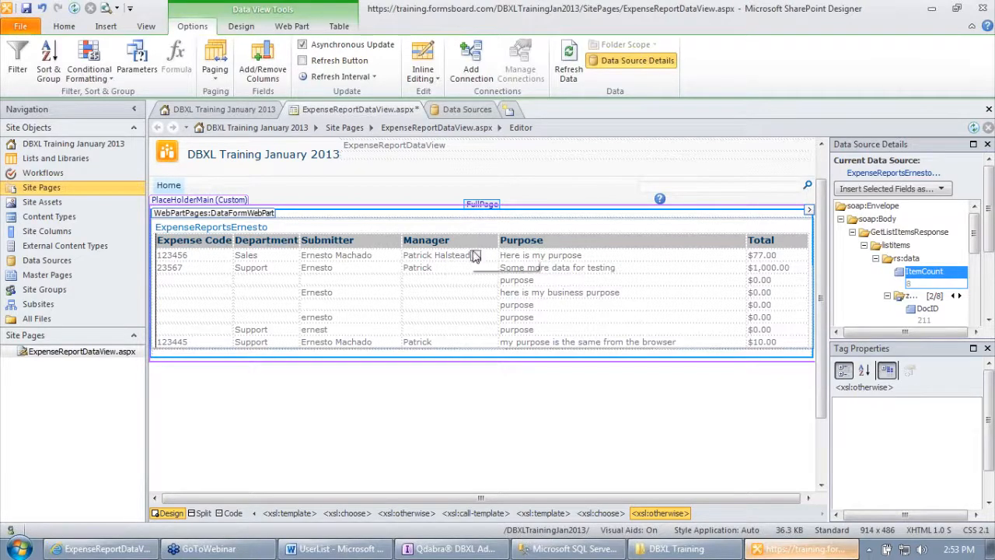
# Step: Add the DocID field to the data view's displayed columns and move it to first place, ahead of Expense Code
pyautogui.click(263, 74)
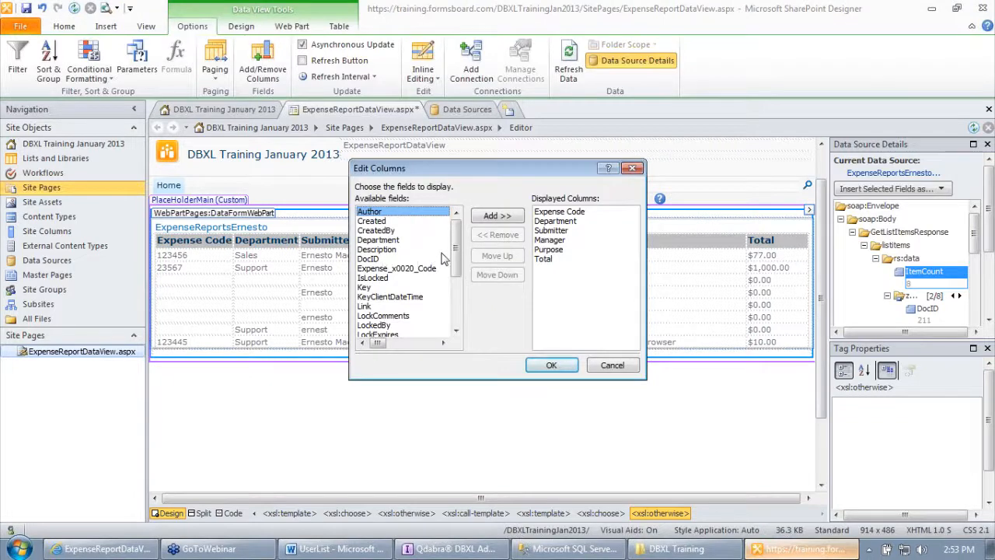
pyautogui.click(389, 259)
pyautogui.click(496, 216)
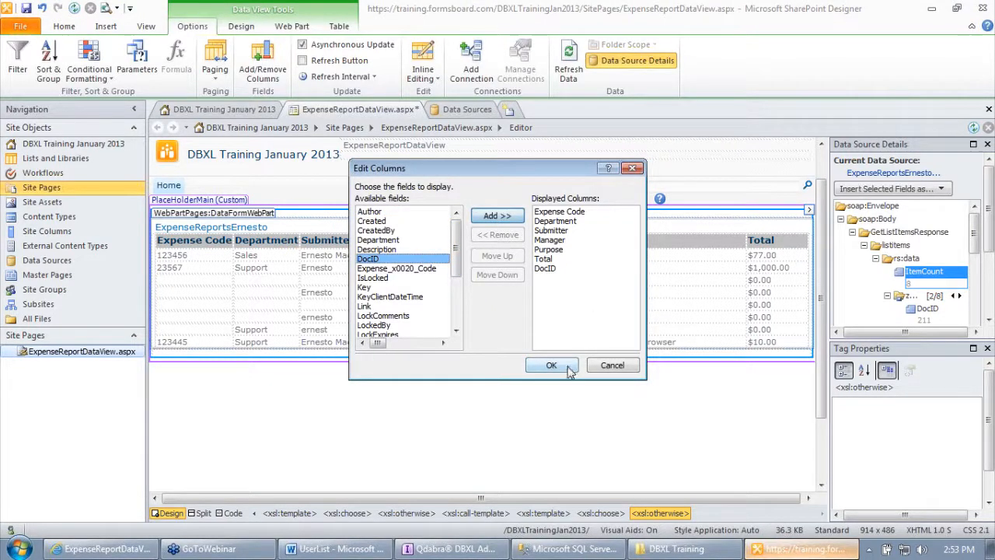
pyautogui.click(545, 268)
pyautogui.click(497, 256)
pyautogui.click(497, 255)
pyautogui.click(497, 255)
pyautogui.click(496, 256)
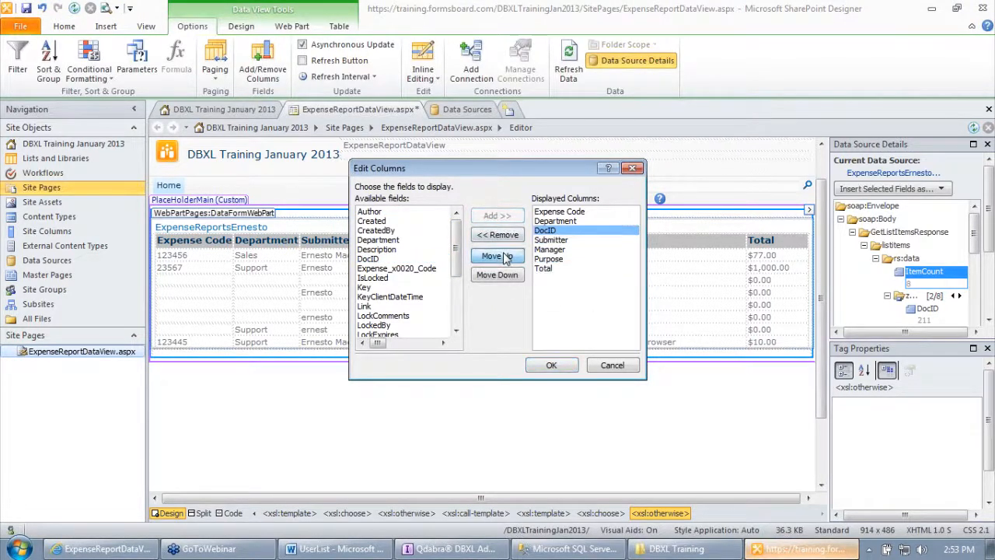
pyautogui.click(496, 256)
pyautogui.click(497, 256)
pyautogui.click(552, 365)
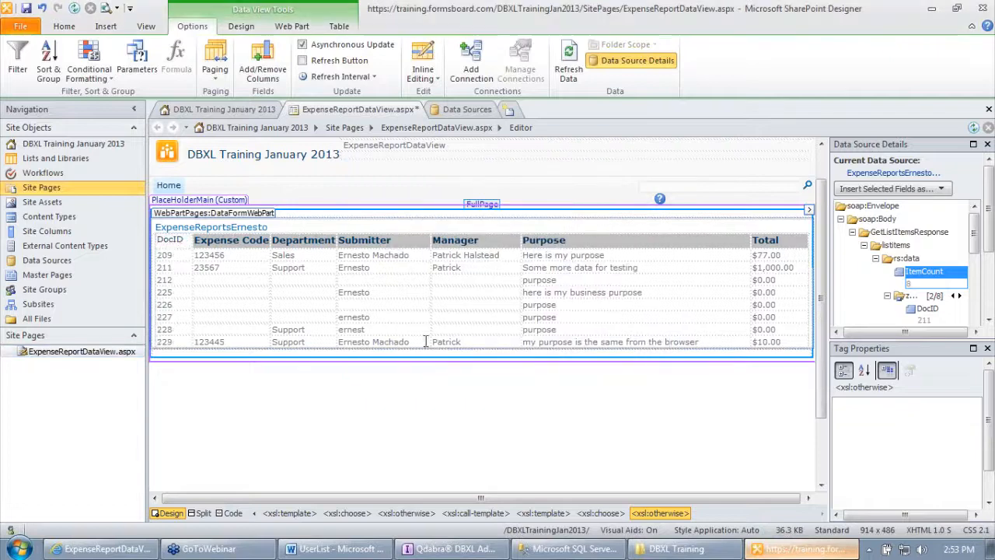
# Step: Make the DocID column header bold like the other column headers
pyautogui.click(188, 244)
pyautogui.click(64, 26)
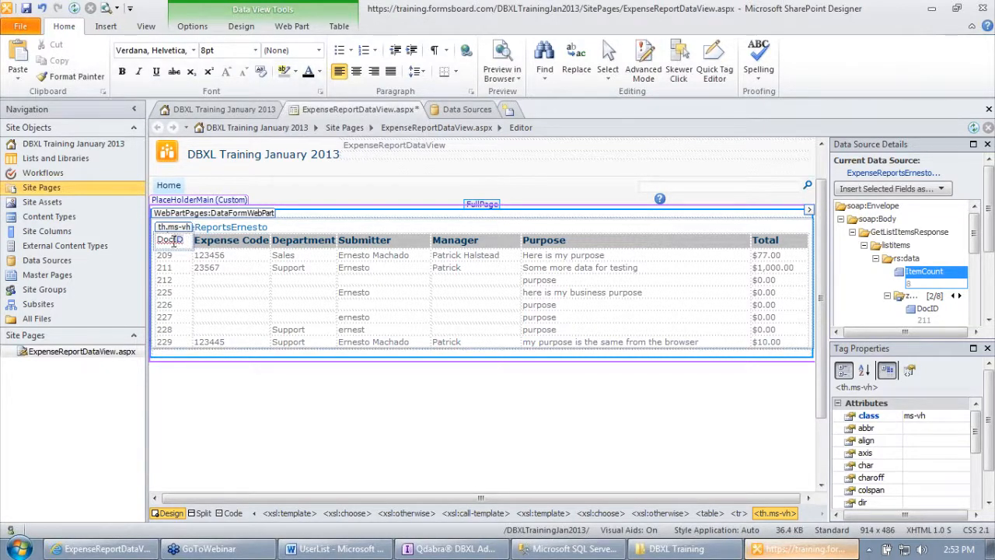
pyautogui.click(209, 243)
pyautogui.moveTo(208, 243); pyautogui.dragTo(165, 241)
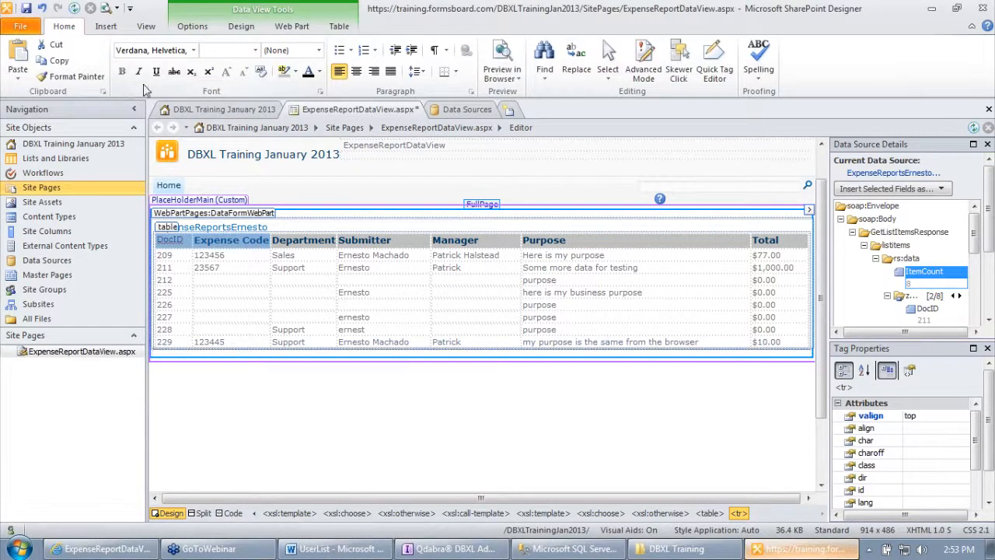
pyautogui.click(188, 247)
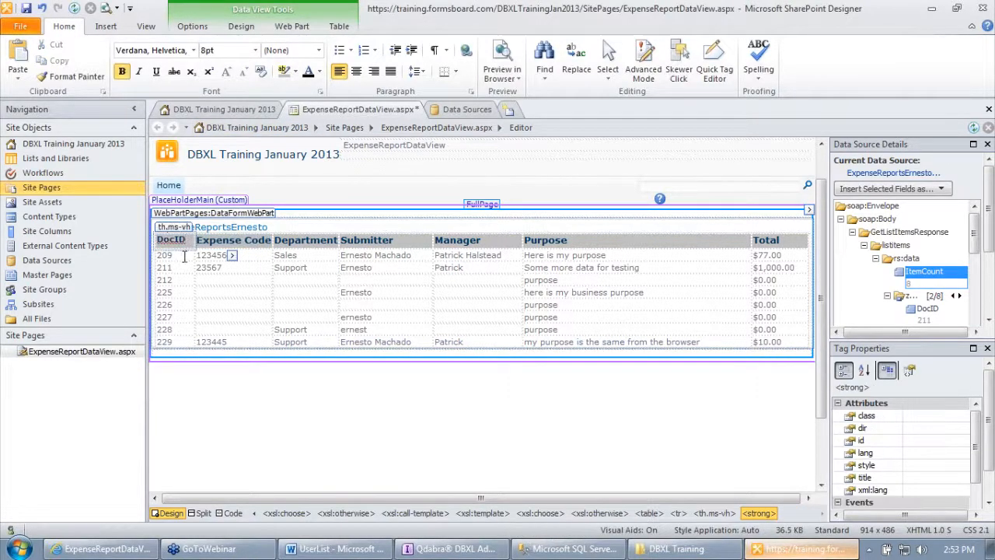
pyautogui.click(166, 256)
pyautogui.click(177, 255)
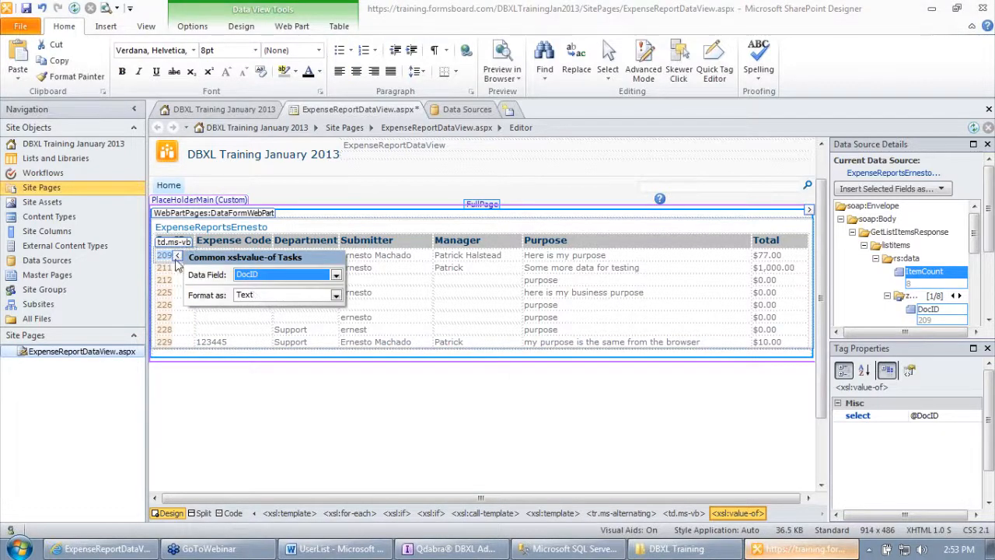
pyautogui.click(165, 268)
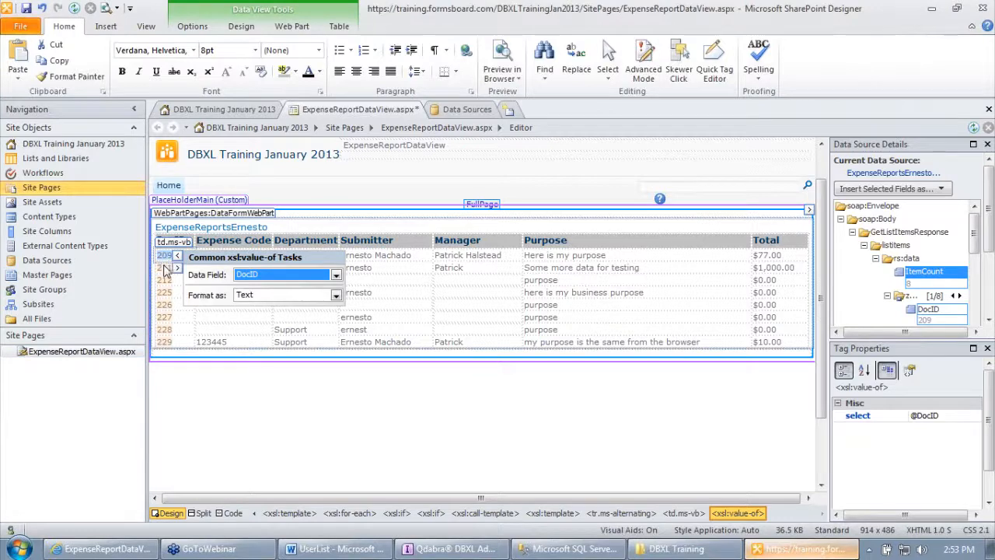
pyautogui.click(176, 292)
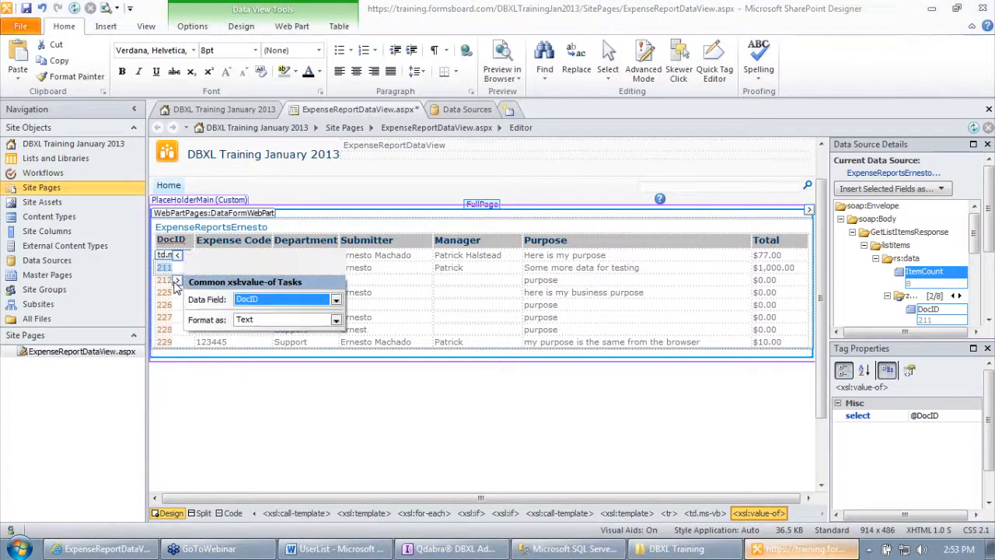
pyautogui.click(179, 292)
pyautogui.click(309, 262)
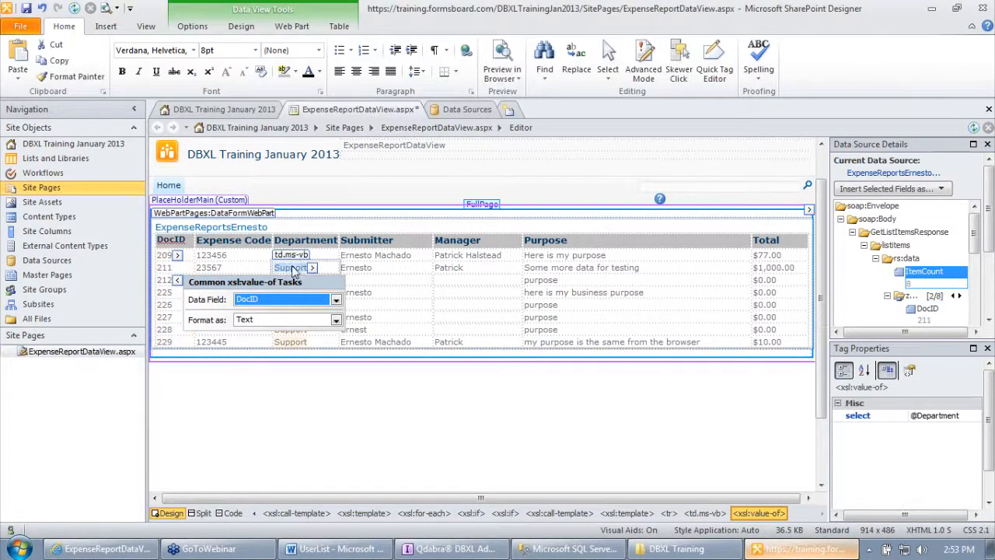
pyautogui.click(328, 250)
pyautogui.click(328, 238)
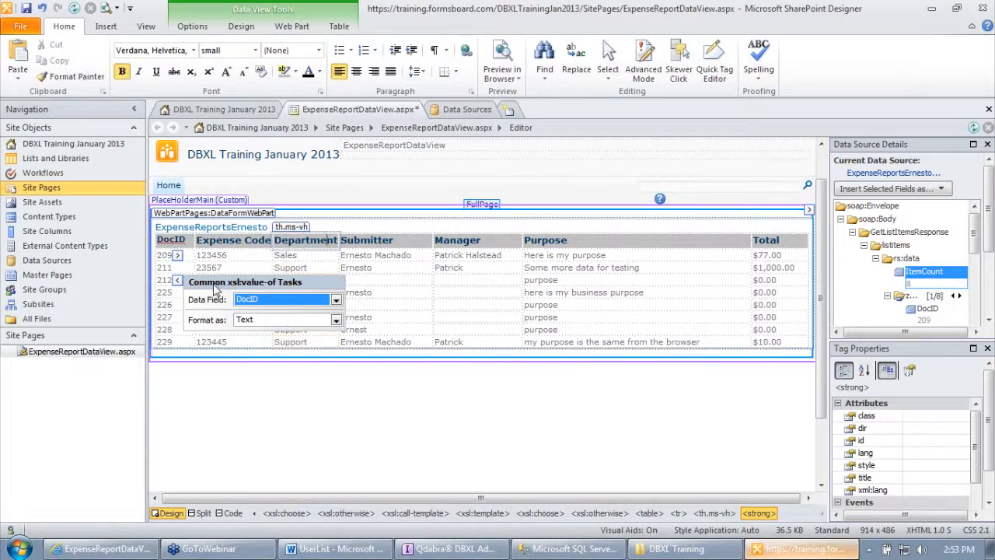
# Step: Insert a hyperlink on the DocID value in the data view, using the Link field as its address
pyautogui.click(168, 282)
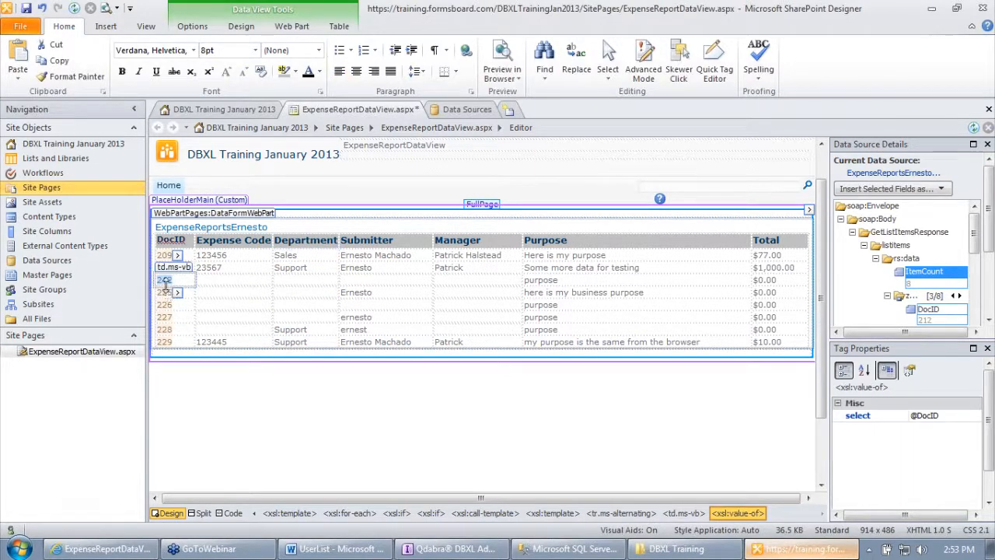
pyautogui.rightClick(165, 289)
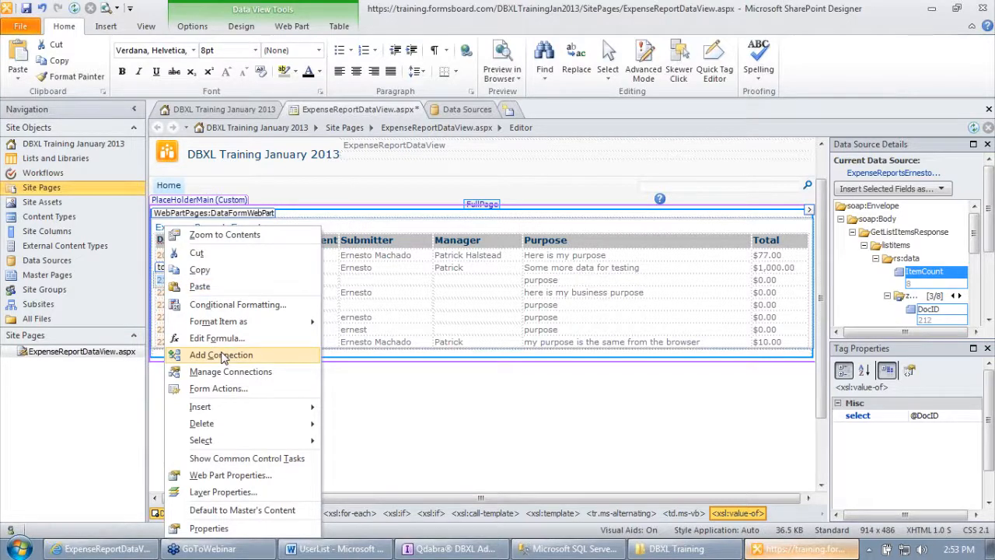
pyautogui.moveTo(224, 408)
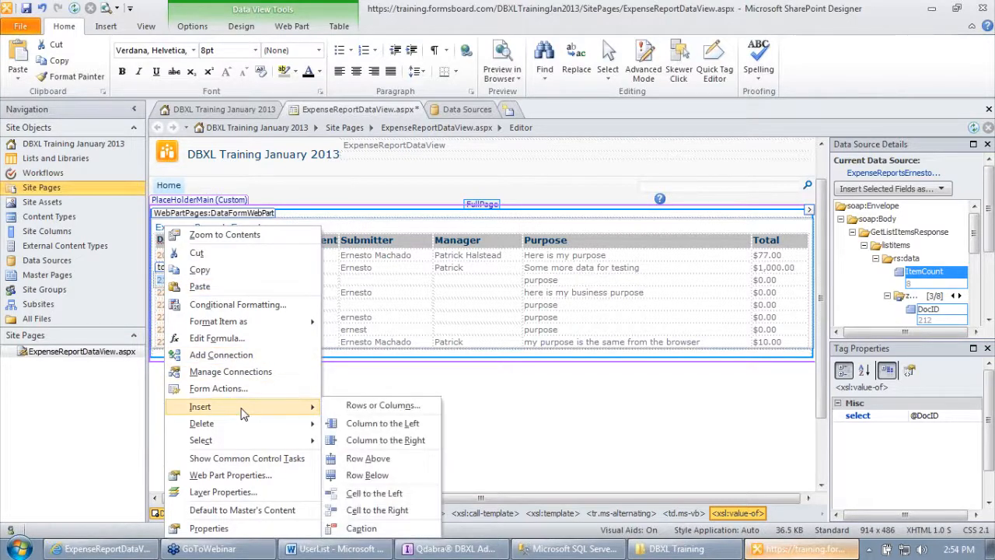
pyautogui.click(108, 36)
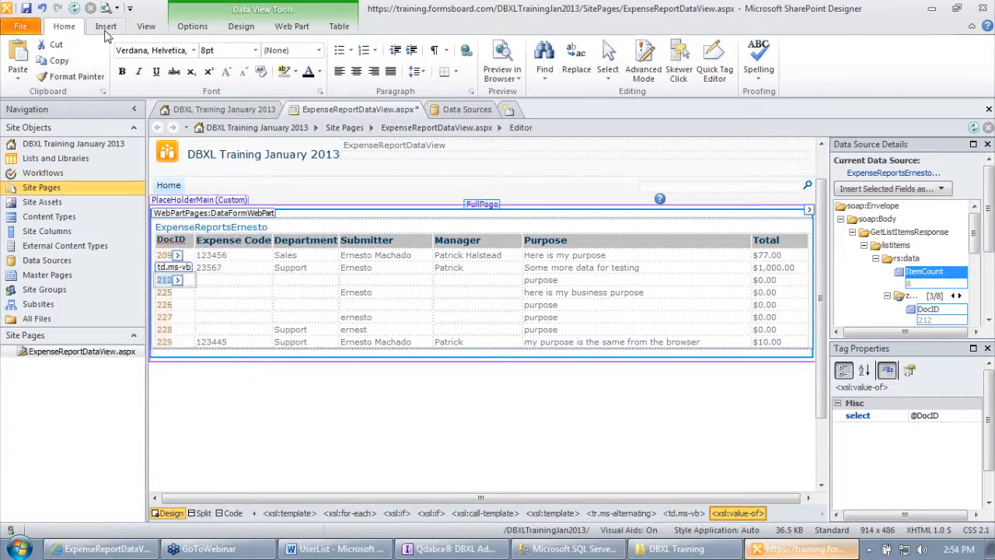
pyautogui.click(106, 28)
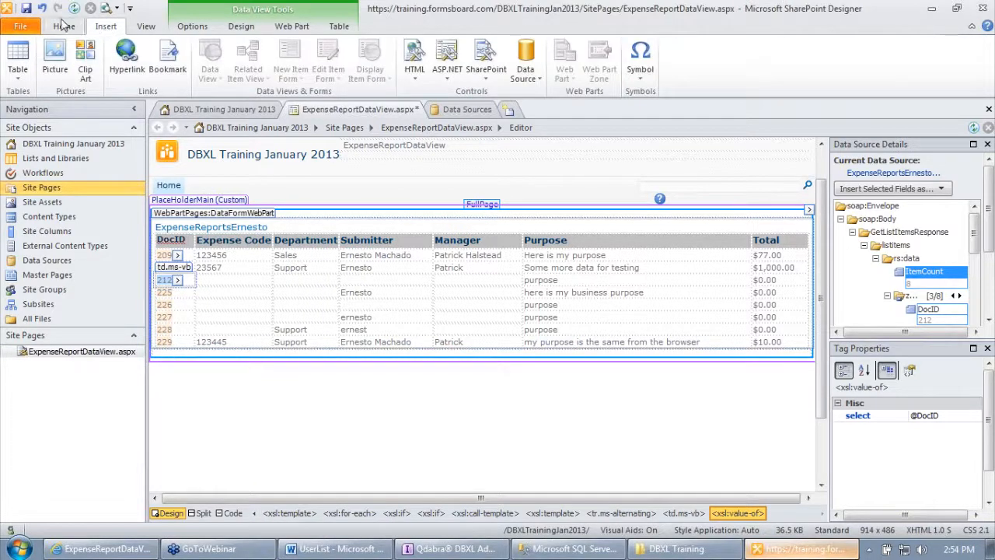
pyautogui.click(124, 64)
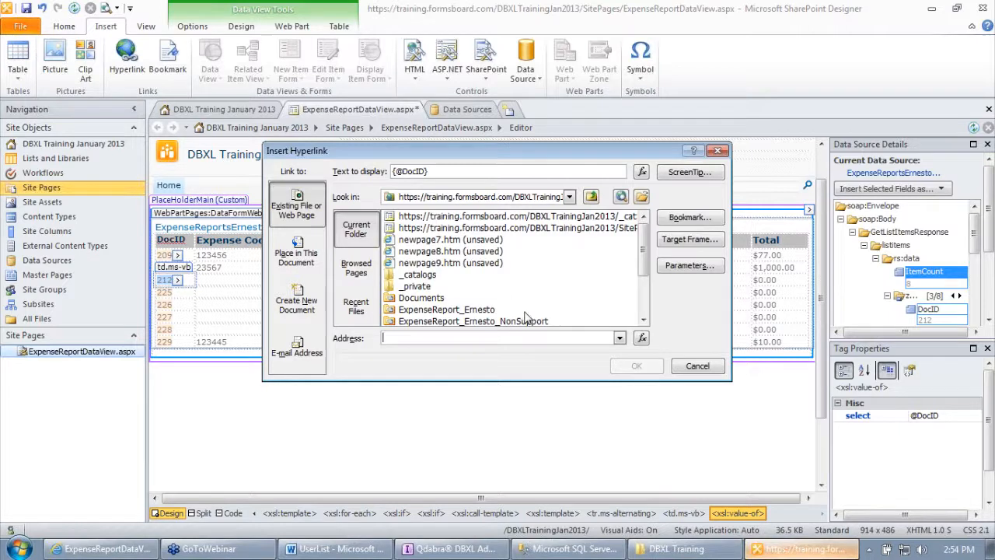
pyautogui.click(641, 340)
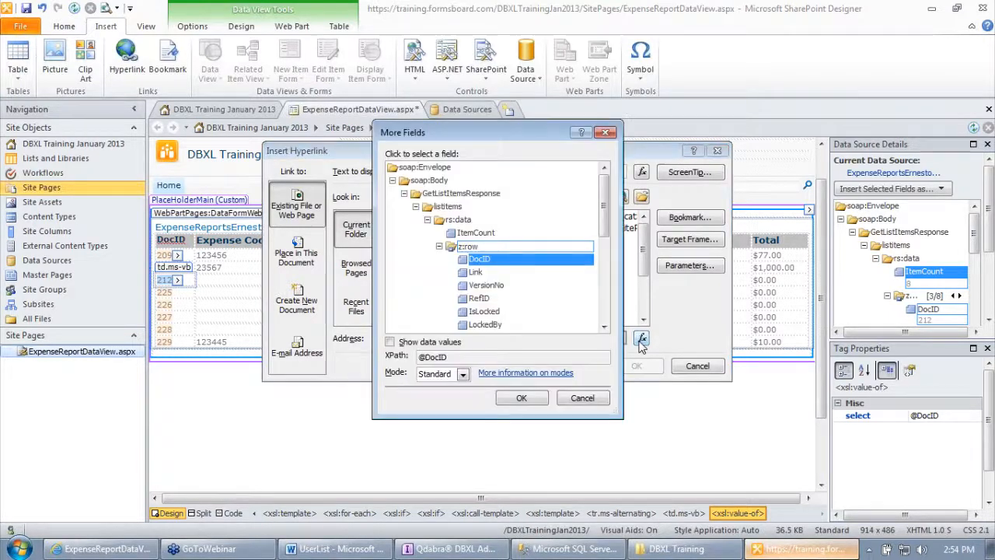
pyautogui.press('Down')
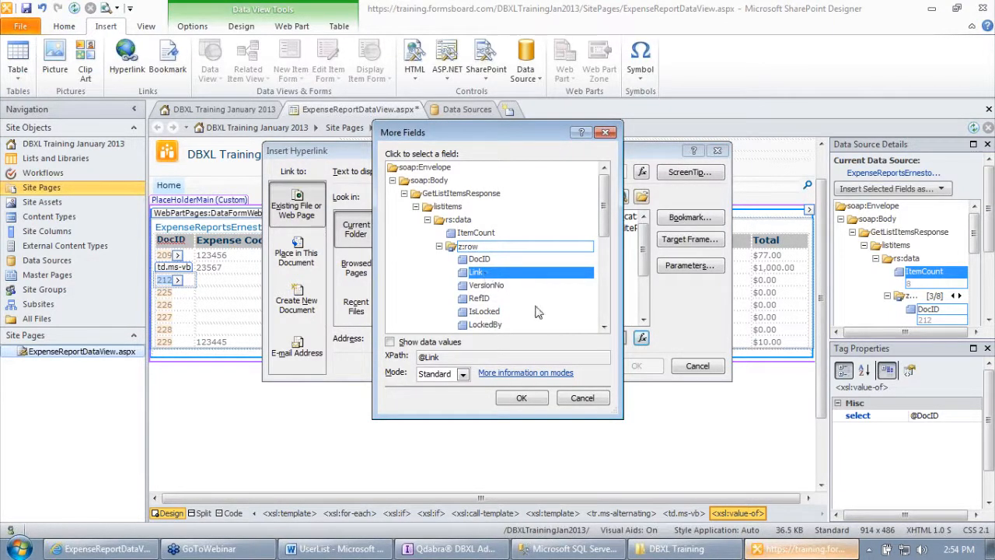
pyautogui.scroll(-1, 609, 222)
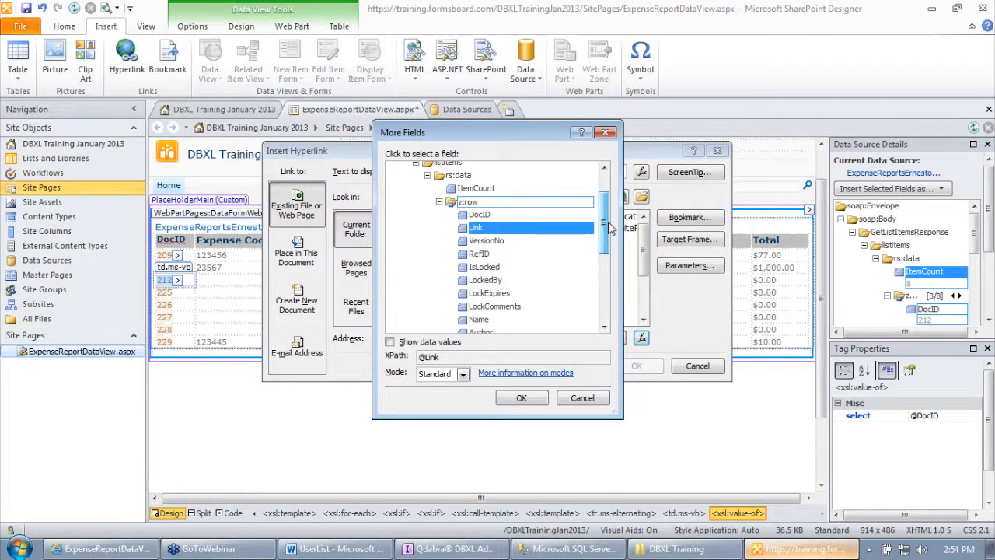
pyautogui.scroll(-2, 609, 225)
pyautogui.click(522, 397)
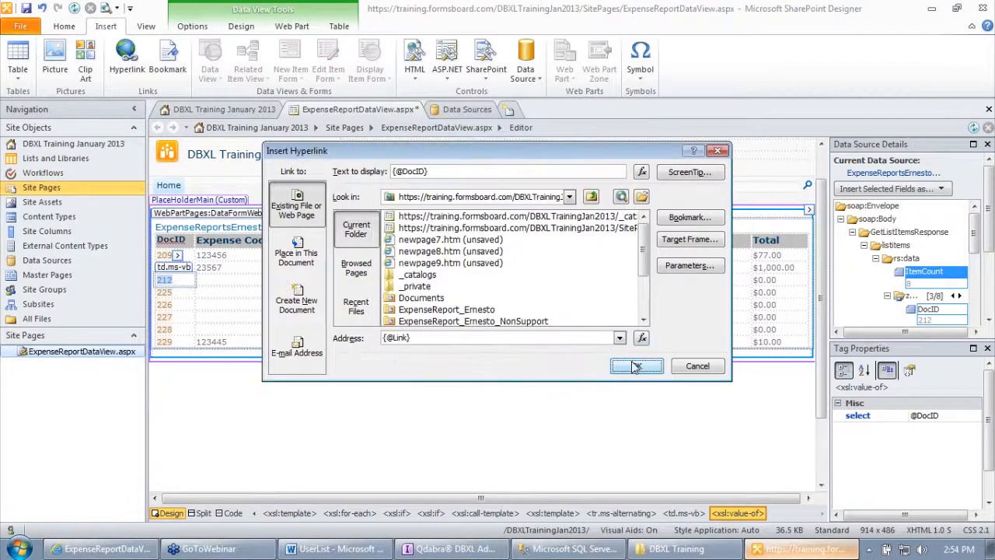
pyautogui.click(636, 366)
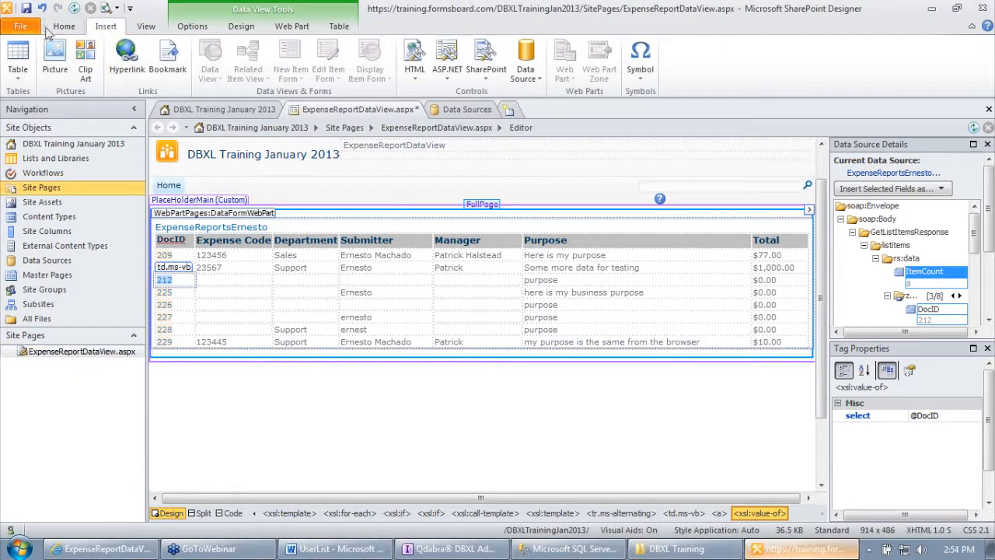
# Step: Switch to Internet Explorer, refresh the data view page, and open the document linked from DocID 227
pyautogui.click(107, 549)
pyautogui.click(403, 29)
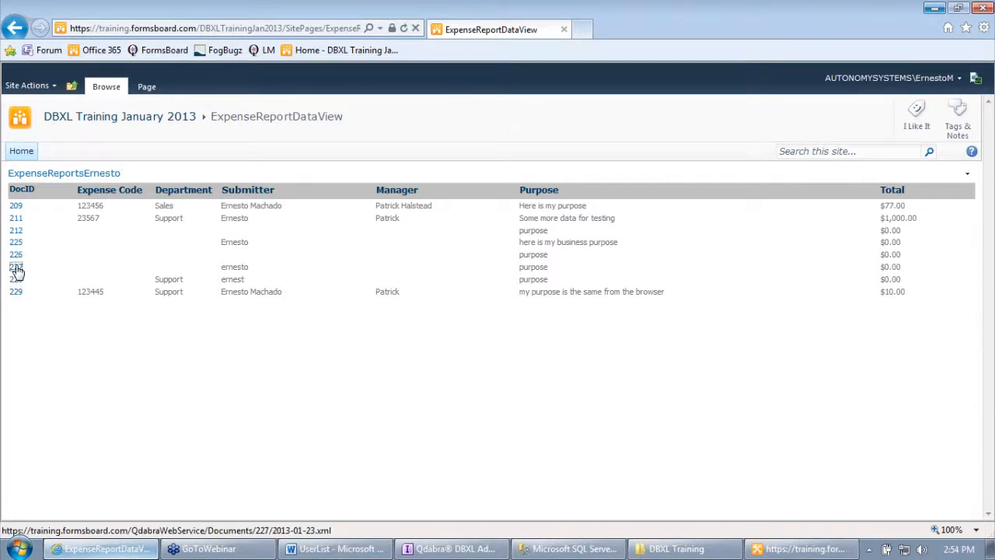
pyautogui.click(17, 268)
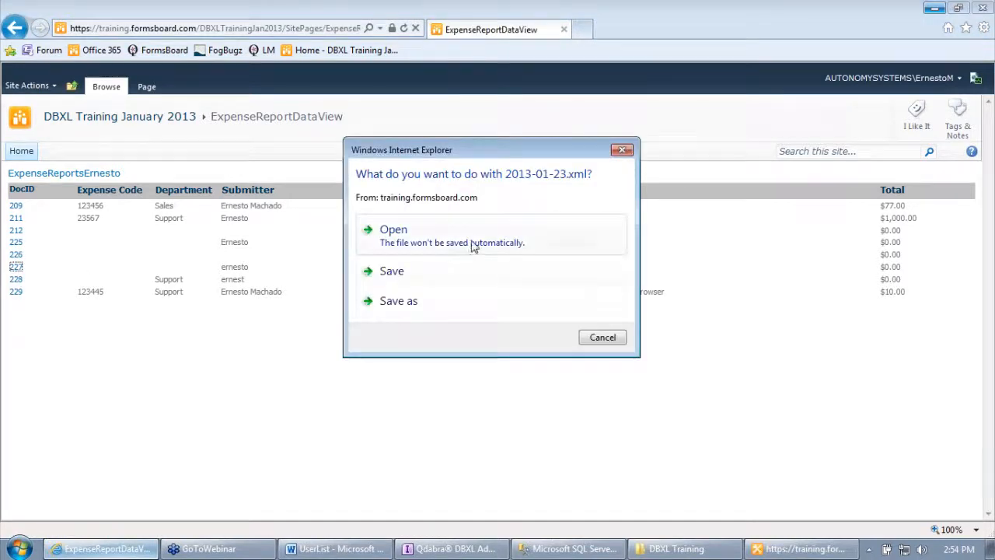
pyautogui.click(473, 247)
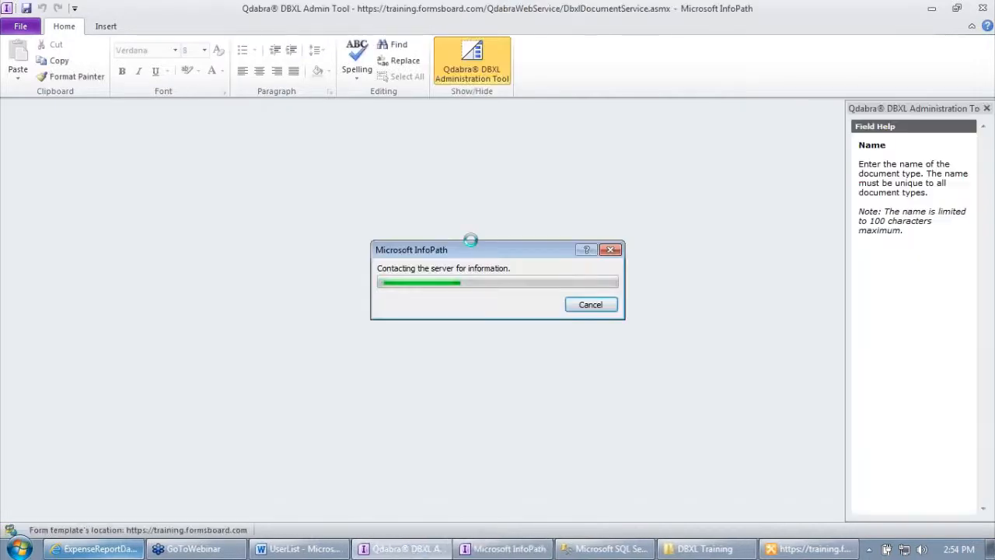
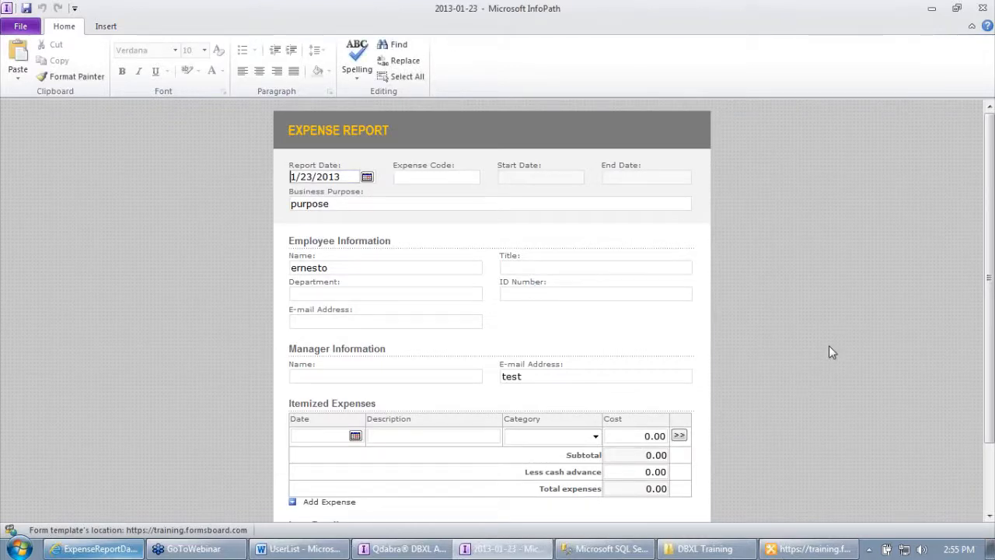
# Step: Submit the expense report with Sales as the department and refresh the data view page in Internet Explorer
pyautogui.click(381, 293)
pyautogui.write('Sales')
pyautogui.press('Tab')
pyautogui.scroll(-2, 410, 311)
pyautogui.click(313, 487)
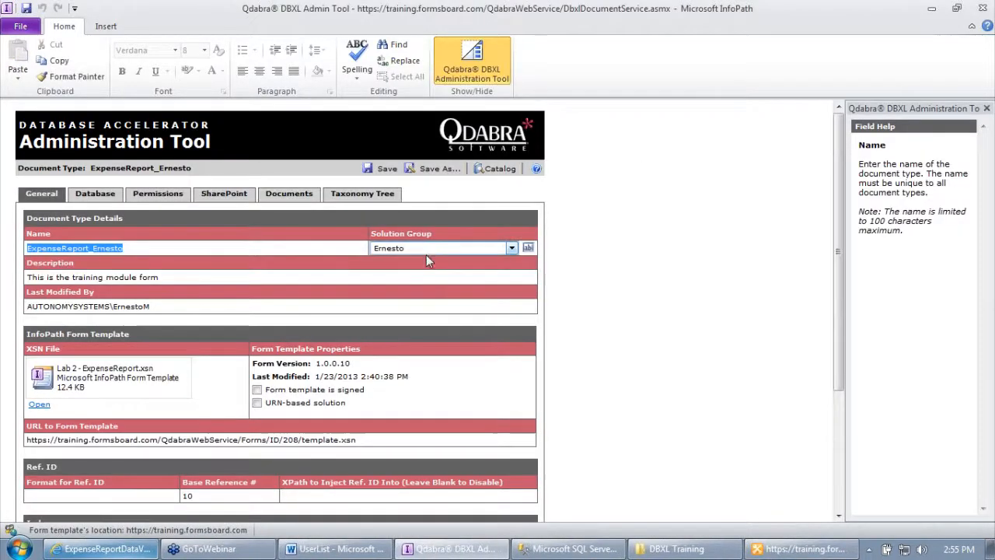
pyautogui.click(101, 549)
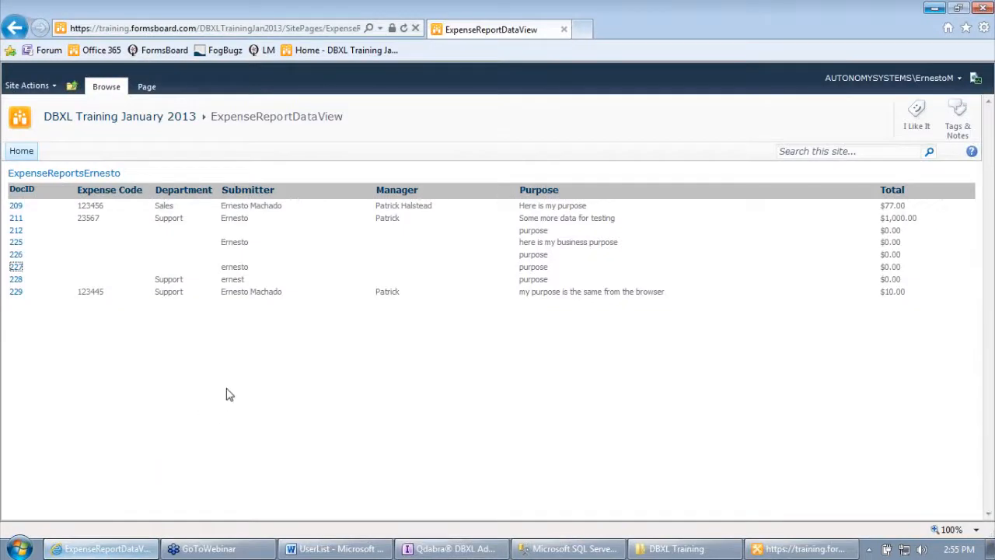
pyautogui.press('F5')
# Step: Switch back to SharePoint Designer, remove the hyperlink from the DocID value, and start inserting a new one
pyautogui.click(800, 548)
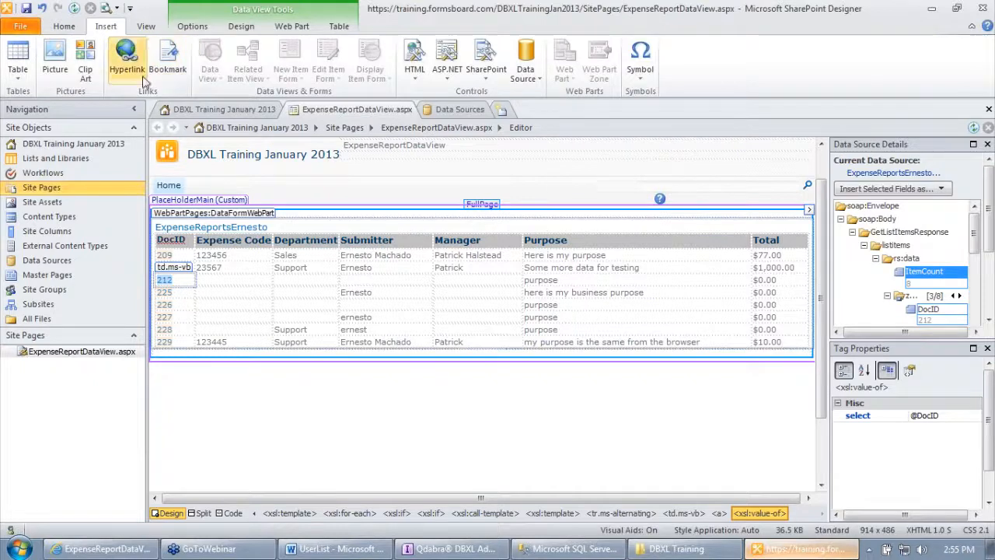
pyautogui.click(126, 58)
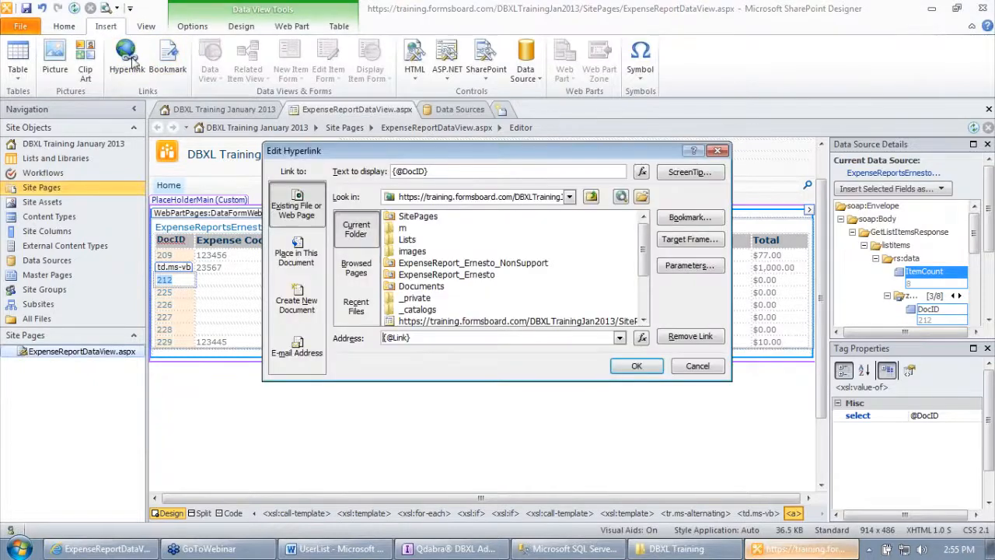
pyautogui.click(687, 337)
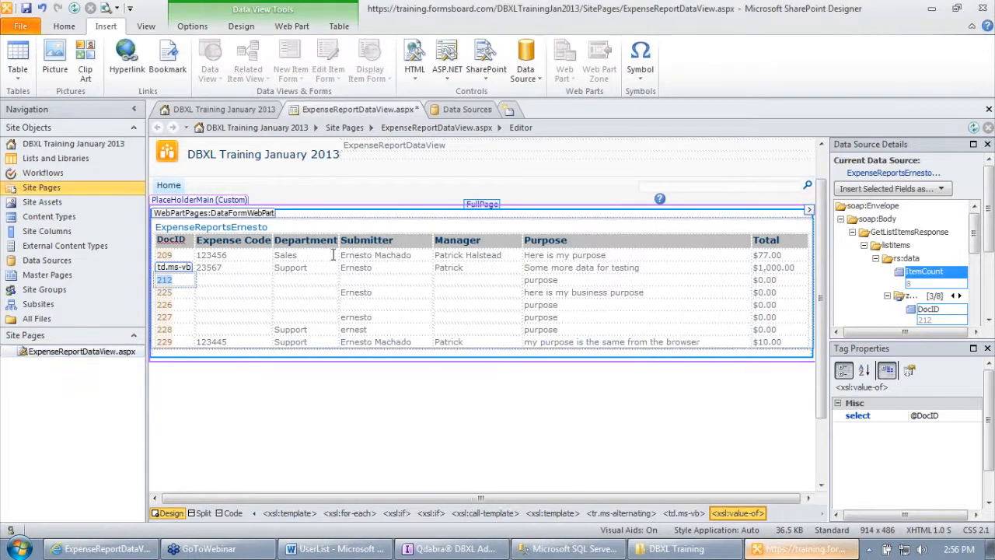
pyautogui.click(126, 58)
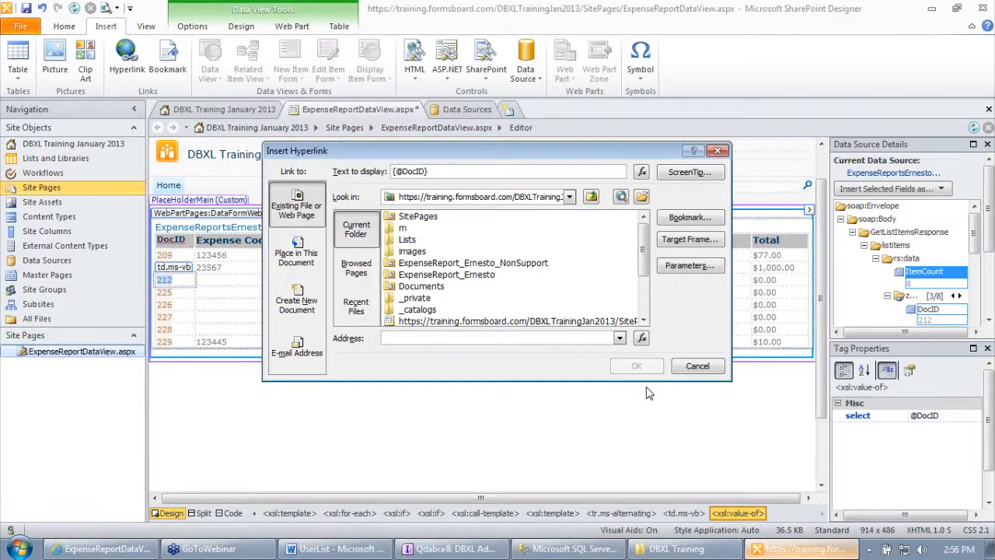
# Step: Switch to Internet Explorer and start a new document in the site's ExpenseReport_Ernesto library
pyautogui.click(116, 552)
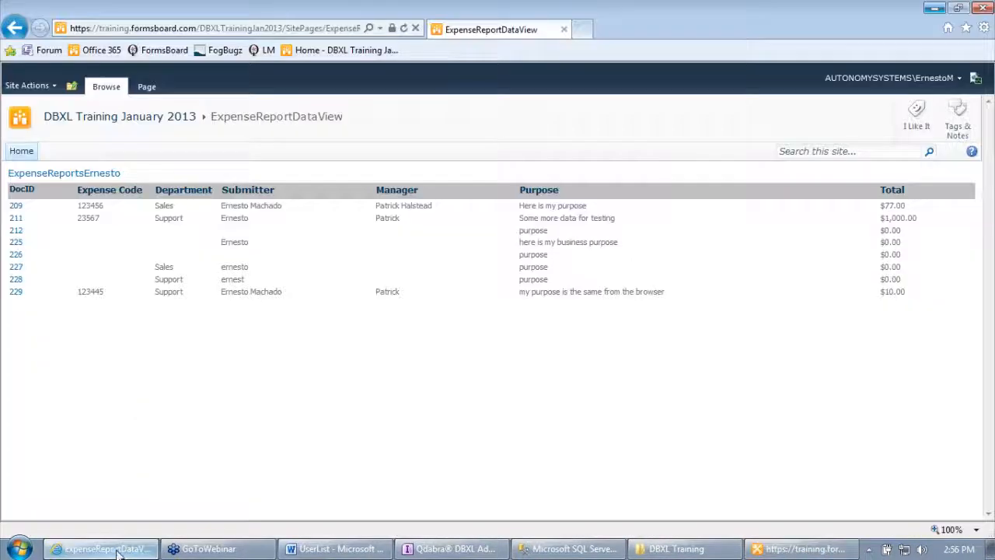
pyautogui.click(17, 28)
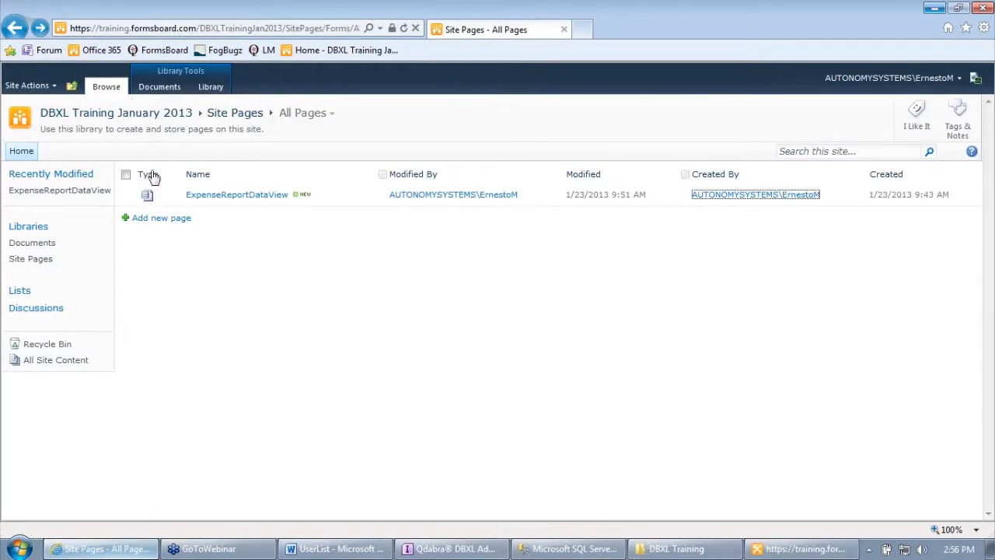
pyautogui.click(157, 117)
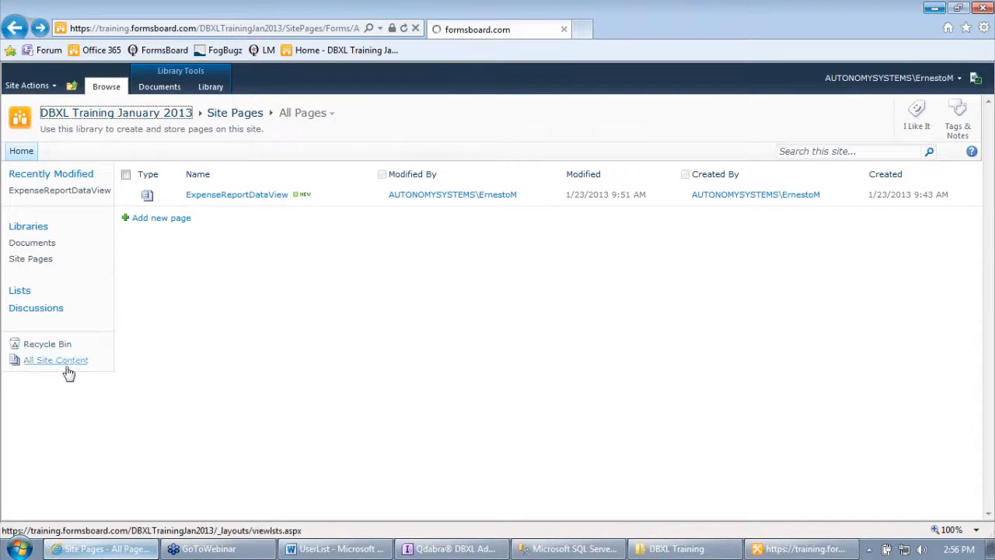
pyautogui.click(64, 310)
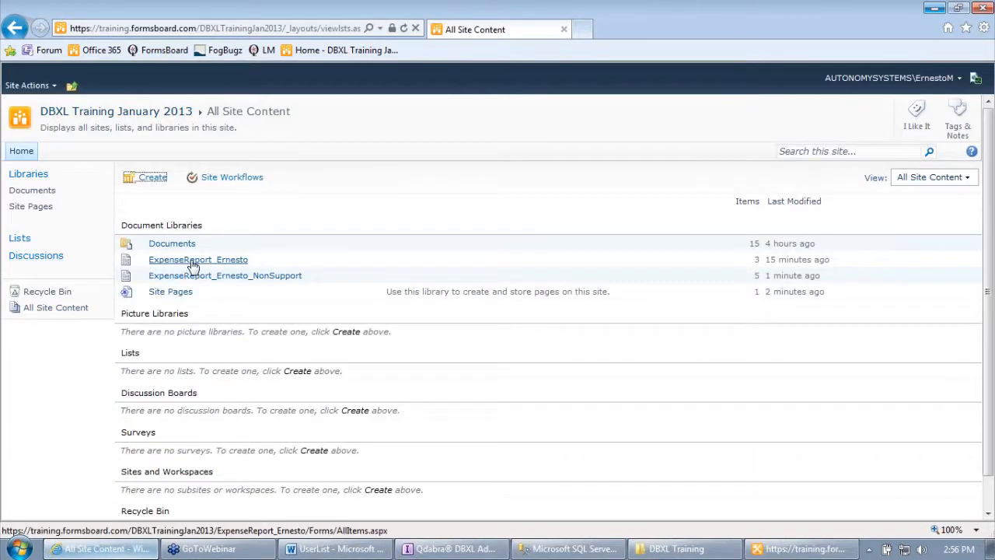
pyautogui.click(193, 264)
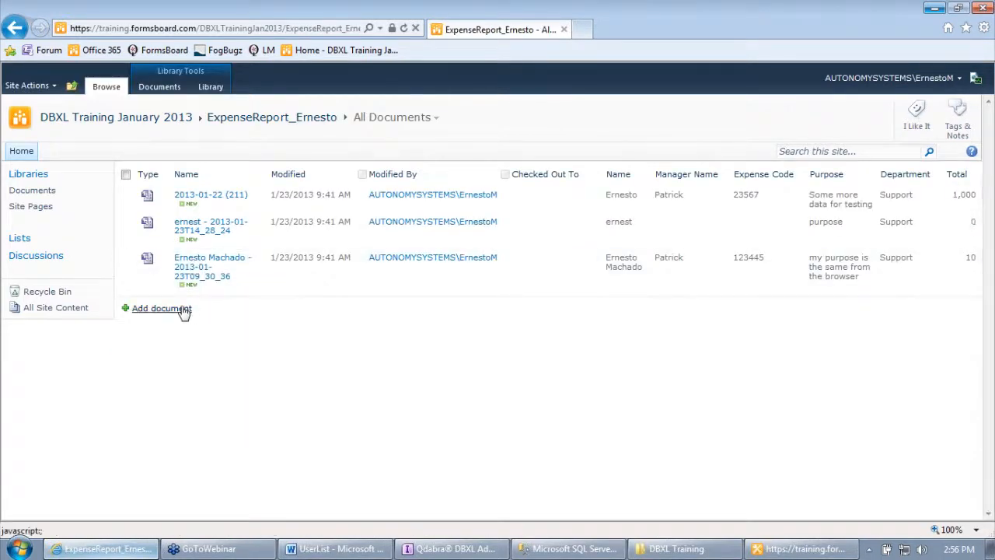
pyautogui.click(183, 308)
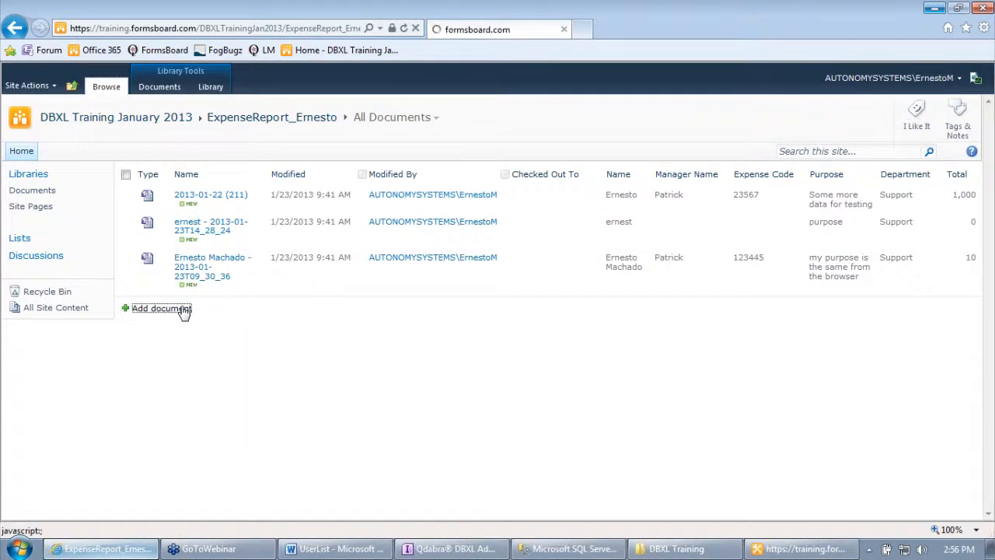
# Step: Move the new expense report form's full address from the browser into a blank Notepad document
pyautogui.click(270, 28)
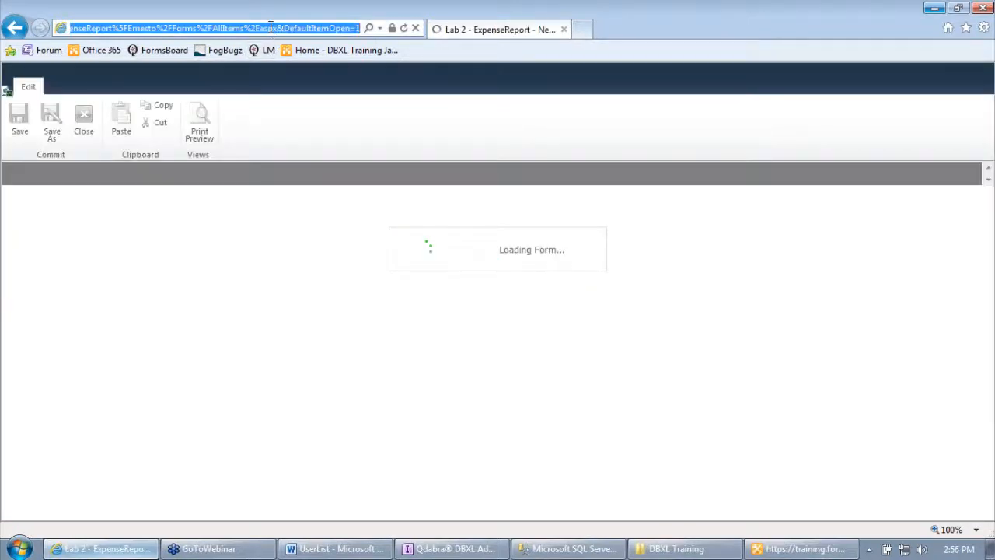
pyautogui.press('BackSpace')
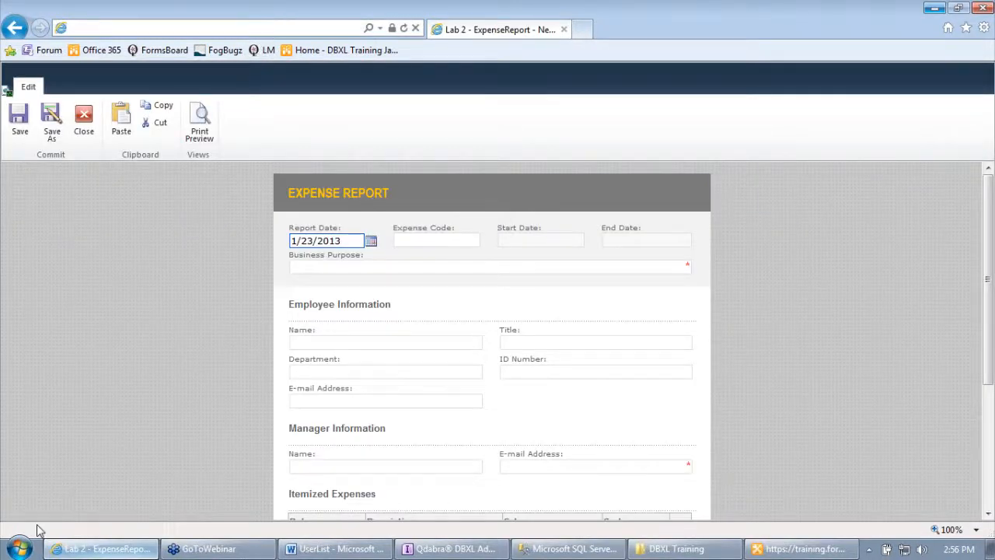
pyautogui.click(28, 548)
pyautogui.click(43, 464)
pyautogui.write('https://training.formsboard.com/DBXLTrainingJan2013/_layouts/FormServer.aspx?XsnLocation=https://training.formsboard.com/DBXLTrainingJan2013/ExpenseReport_Ernesto/Forms/template.xsn&SaveLocation=https%3A%2F%2Ftraining%2Eformsboard%2Ecom%2FDBXLTrainingJan2013%2FExpenseReport%5FErnesto&ClientInstalled=true&Source=https%3A%2F%2Ftraining%2Eformsboard%2Ecom%2FDBXLTrainingJan2013%2FExpenseReport%5FErnesto%2FForms%2FAllItems%2Easpx&DefaultItemOpen=1')
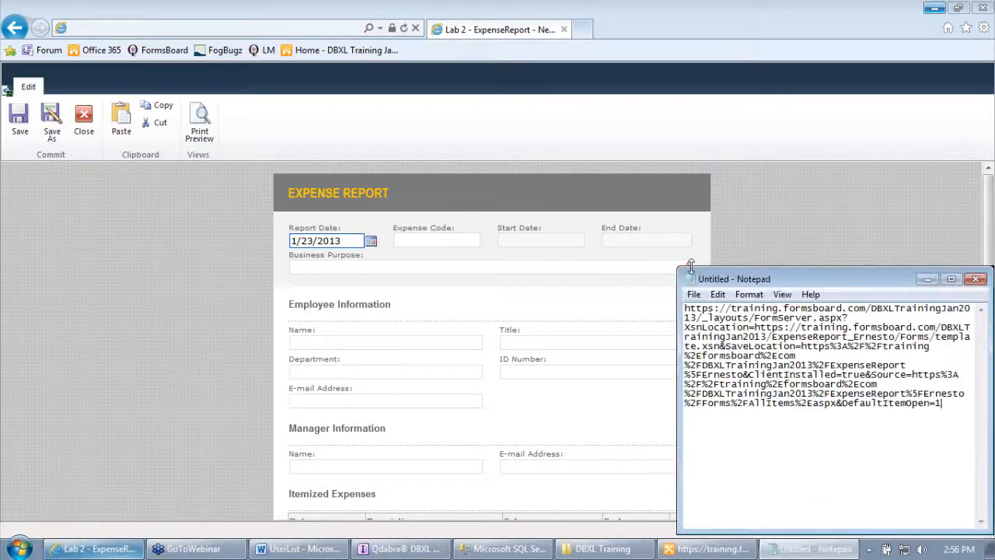
# Step: Enlarge the Notepad window and break the address after FormServer.aspx, putting the question mark on its own line
pyautogui.moveTo(685, 269); pyautogui.dragTo(59, 146)
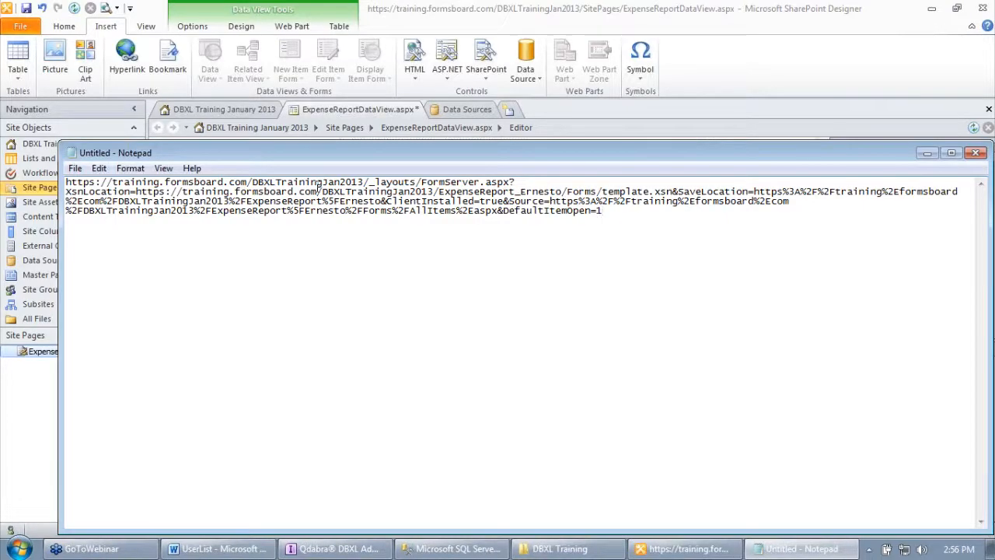
pyautogui.click(510, 181)
pyautogui.press('Return')
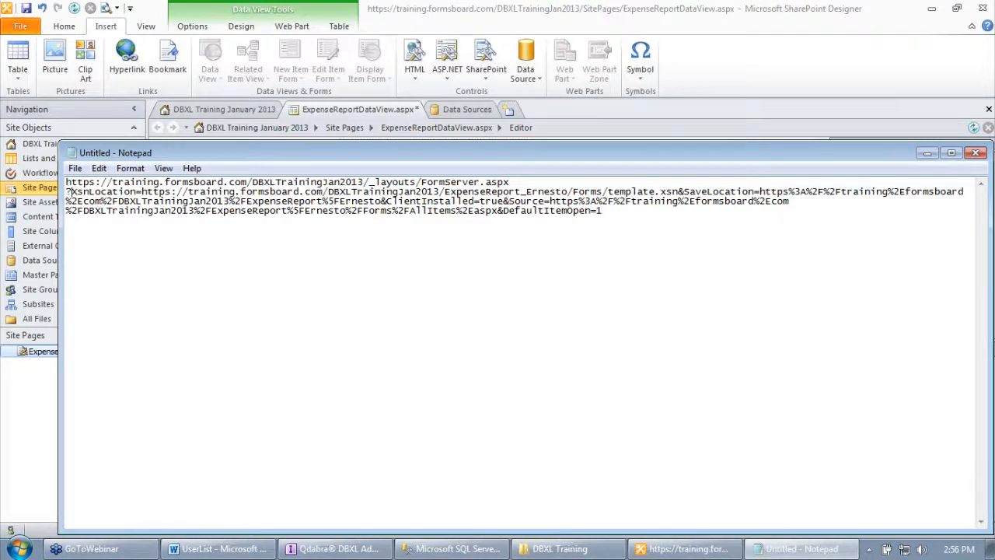
pyautogui.press('Return')
pyautogui.press('Up')
pyautogui.press('Up')
pyautogui.hotkey('shift', 'End')
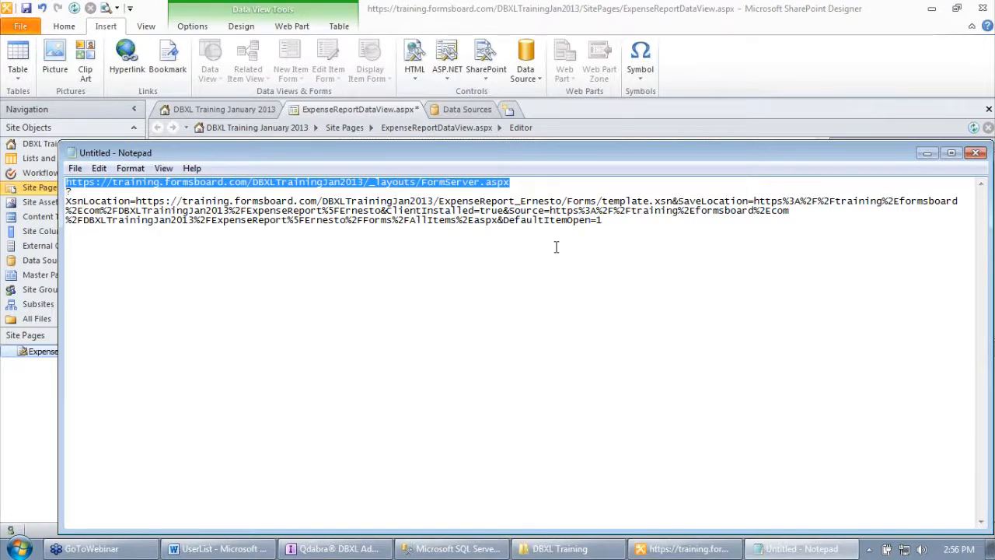
# Step: Separate the XsnLocation parameter from the rest of the address and place the ampersand following it on its own line
pyautogui.press('Down')
pyautogui.press('Right')
pyautogui.press('Right')
pyautogui.press('Right')
pyautogui.press('Right')
pyautogui.press('Right')
pyautogui.press('Right')
pyautogui.press('Right')
pyautogui.press('Right')
pyautogui.press('Right')
pyautogui.press('Right')
pyautogui.press('Right')
pyautogui.press('Right')
pyautogui.press('Right')
pyautogui.press('Right')
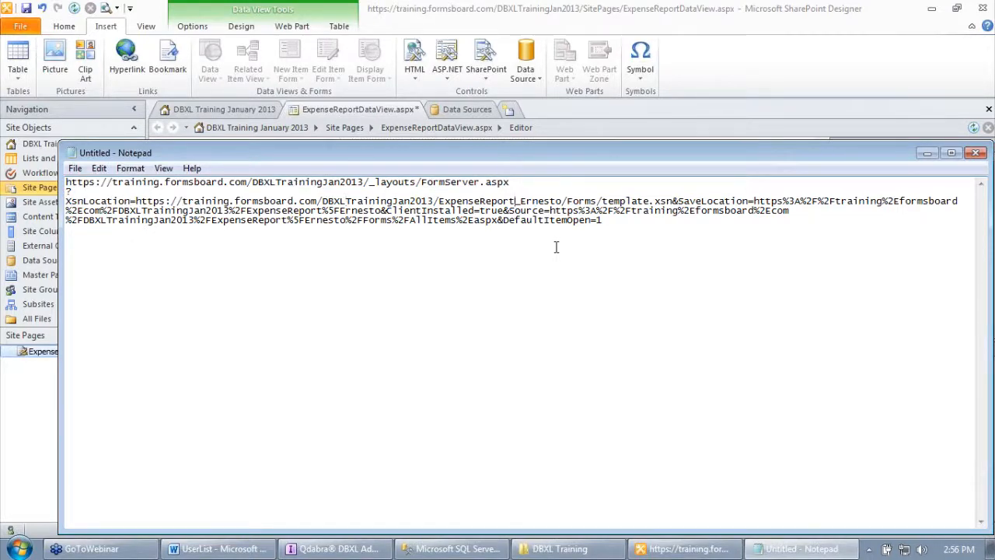
pyautogui.hotkey('shift', 'Up')
pyautogui.hotkey('shift', 'Down')
pyautogui.press('Right')
pyautogui.press('Right')
pyautogui.press('Right')
pyautogui.press('Right')
pyautogui.press('Right')
pyautogui.press('Right')
pyautogui.press('Right')
pyautogui.press('Right')
pyautogui.press('Right')
pyautogui.press('Right')
pyautogui.press('Right')
pyautogui.press('Right')
pyautogui.press('Right')
pyautogui.press('Right')
pyautogui.press('Right')
pyautogui.press('Right')
pyautogui.press('Right')
pyautogui.press('Right')
pyautogui.press('Right')
pyautogui.press('Right')
pyautogui.press('Right')
pyautogui.press('Right')
pyautogui.press('Right')
pyautogui.press('Right')
pyautogui.press('Right')
pyautogui.press('Right')
pyautogui.press('Right')
pyautogui.press('Right')
pyautogui.press('Right')
pyautogui.press('Right')
pyautogui.press('Right')
pyautogui.press('Right')
pyautogui.press('Right')
pyautogui.press('Right')
pyautogui.press('Right')
pyautogui.press('Right')
pyautogui.press('Right')
pyautogui.press('Right')
pyautogui.press('Right')
pyautogui.press('Right')
pyautogui.press('Right')
pyautogui.press('Return')
pyautogui.press('Right')
pyautogui.press('Return')
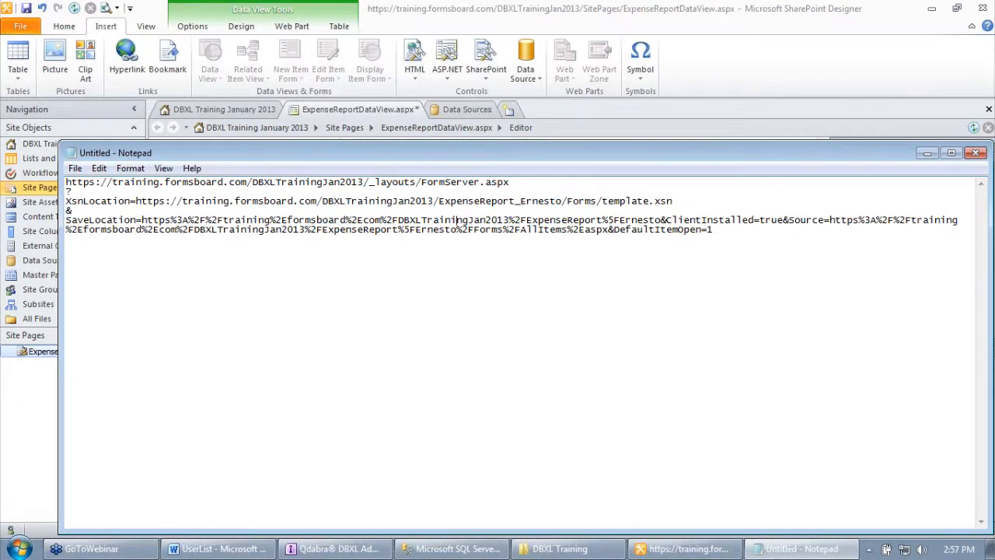
# Step: Split the SaveLocation and ClientInstalled parameters onto separate lines, each followed by its ampersand on its own line
pyautogui.press('Return')
pyautogui.press('Right')
pyautogui.press('Return')
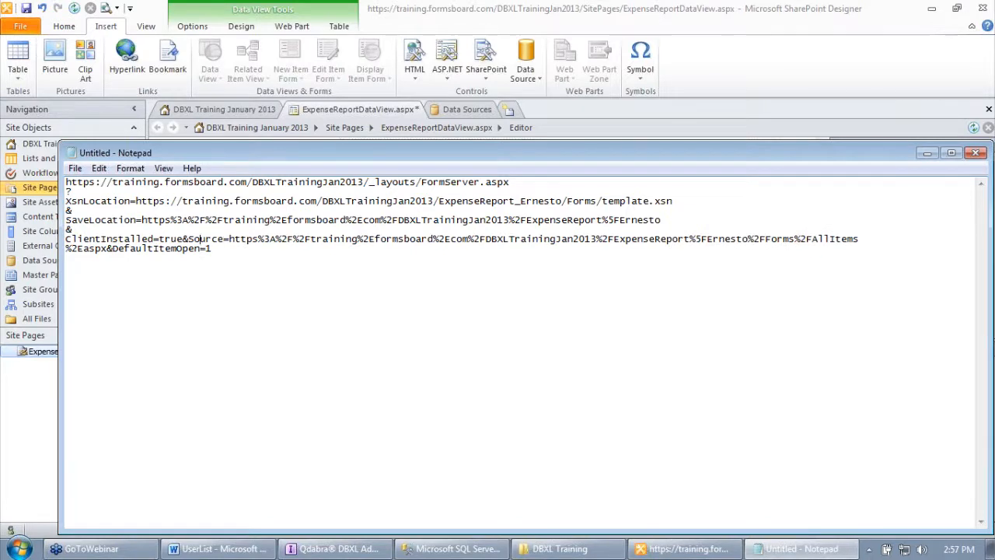
pyautogui.press('Return')
pyautogui.press('Right')
pyautogui.press('Return')
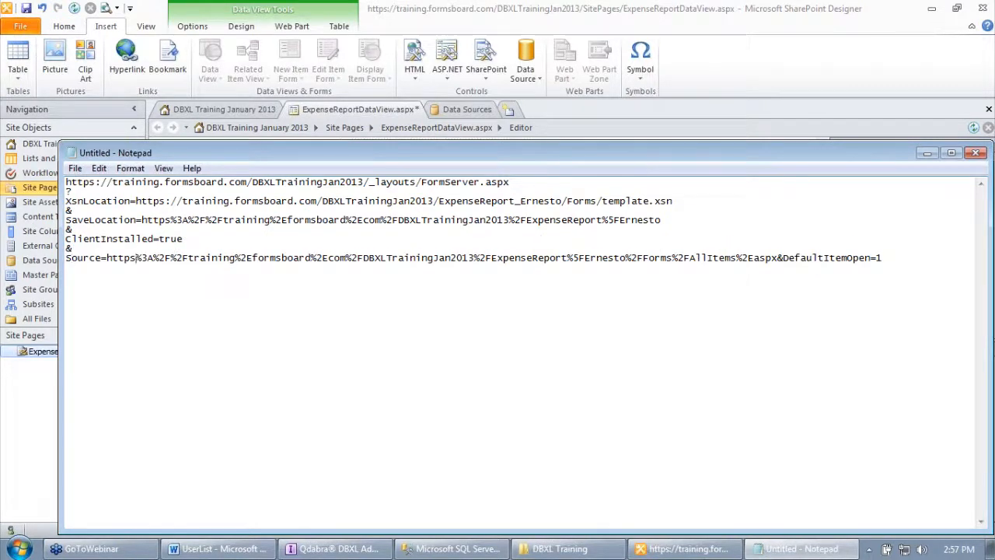
# Step: Split the Source parameter from DefaultItemOpen=1, with the ampersand between them on its own line
pyautogui.press('Right')
pyautogui.press('Right')
pyautogui.press('Right')
pyautogui.press('Right')
pyautogui.press('Right')
pyautogui.press('Right')
pyautogui.press('Right')
pyautogui.press('Right')
pyautogui.press('Right')
pyautogui.press('Right')
pyautogui.press('Right')
pyautogui.press('Right')
pyautogui.press('Right')
pyautogui.press('Right')
pyautogui.press('Right')
pyautogui.press('Right')
pyautogui.press('Right')
pyautogui.press('Right')
pyautogui.press('Right')
pyautogui.press('Right')
pyautogui.press('Return')
pyautogui.press('Right')
pyautogui.press('Return')
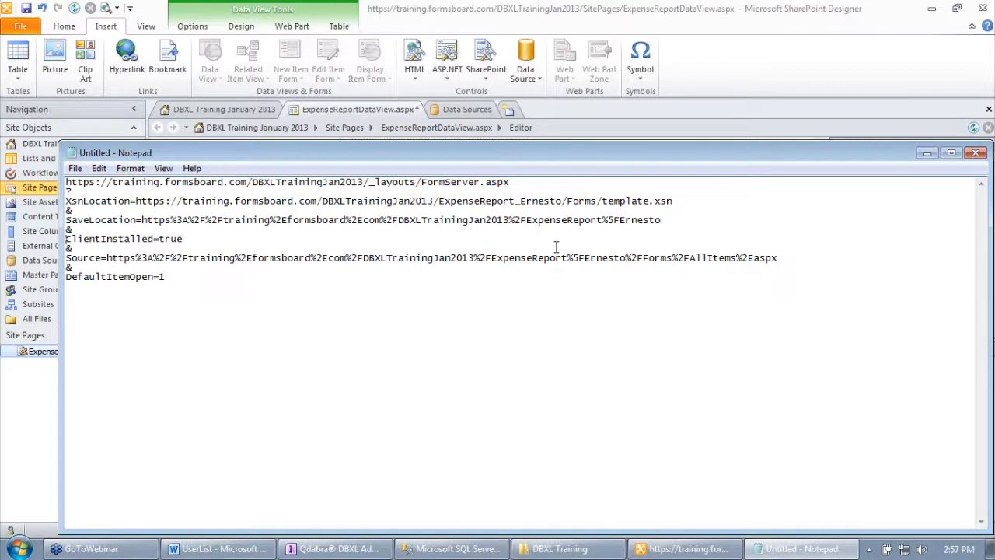
# Step: Review the XsnLocation, SaveLocation and ClientInstalled parameters, and delete SaveLocation and ClientInstalled together with the extra ampersand and blank line
pyautogui.hotkey('shift', 'End')
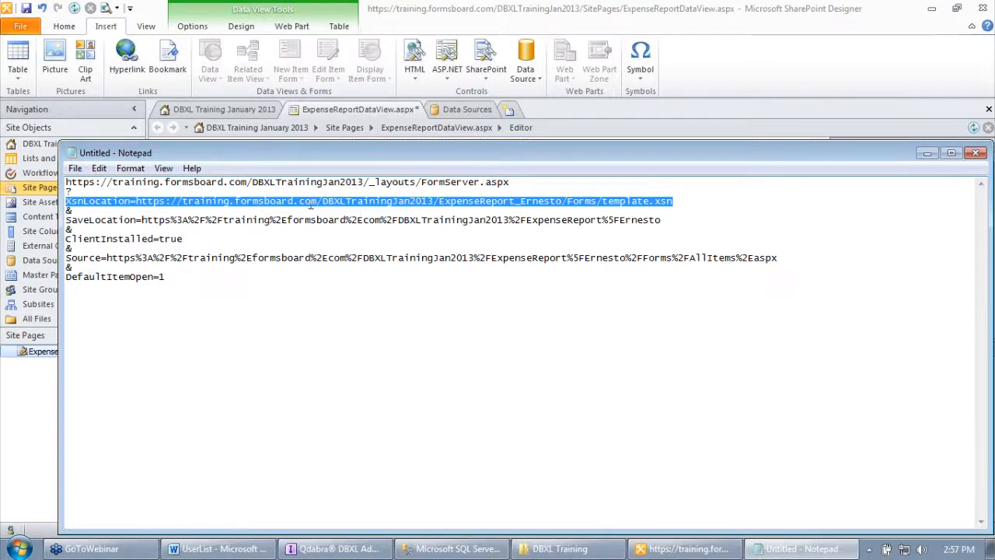
pyautogui.moveTo(136, 201); pyautogui.dragTo(679, 202)
pyautogui.click(649, 188)
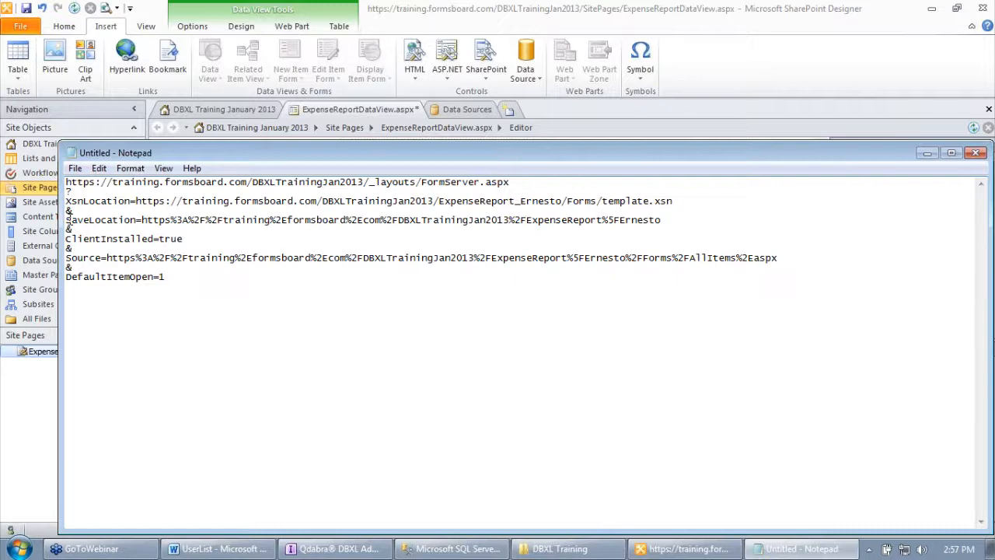
pyautogui.moveTo(67, 220); pyautogui.dragTo(695, 224)
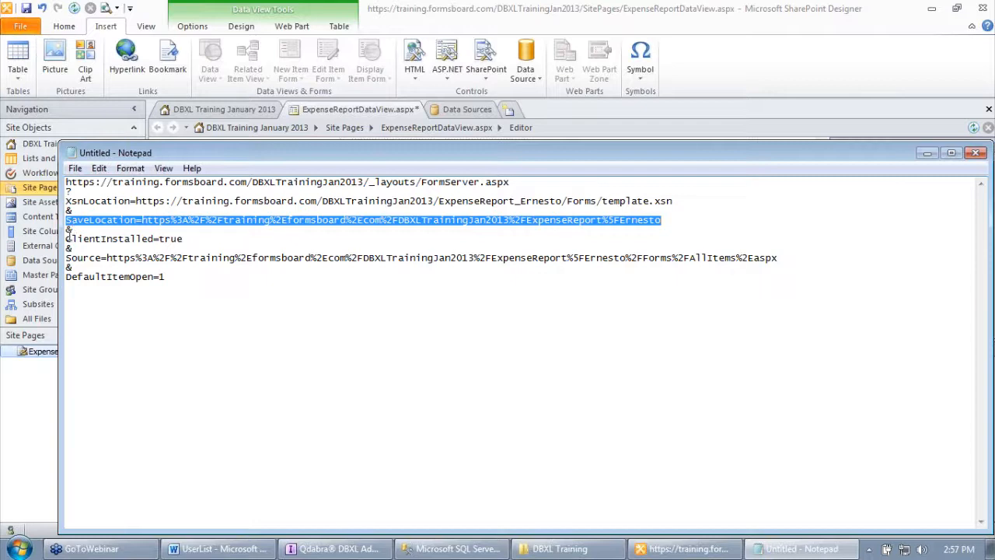
pyautogui.moveTo(67, 229); pyautogui.dragTo(192, 241)
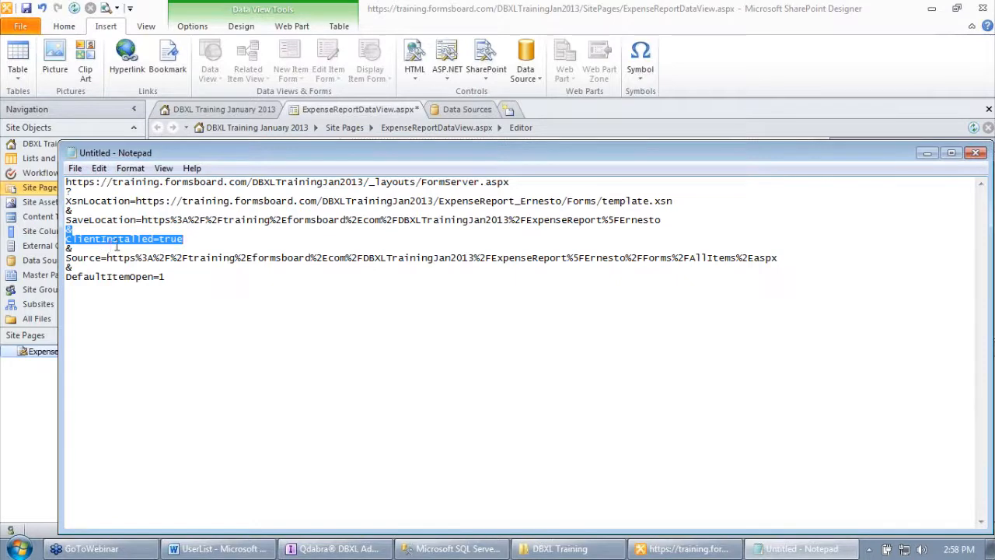
pyautogui.moveTo(185, 239); pyautogui.dragTo(58, 212)
pyautogui.press('Delete')
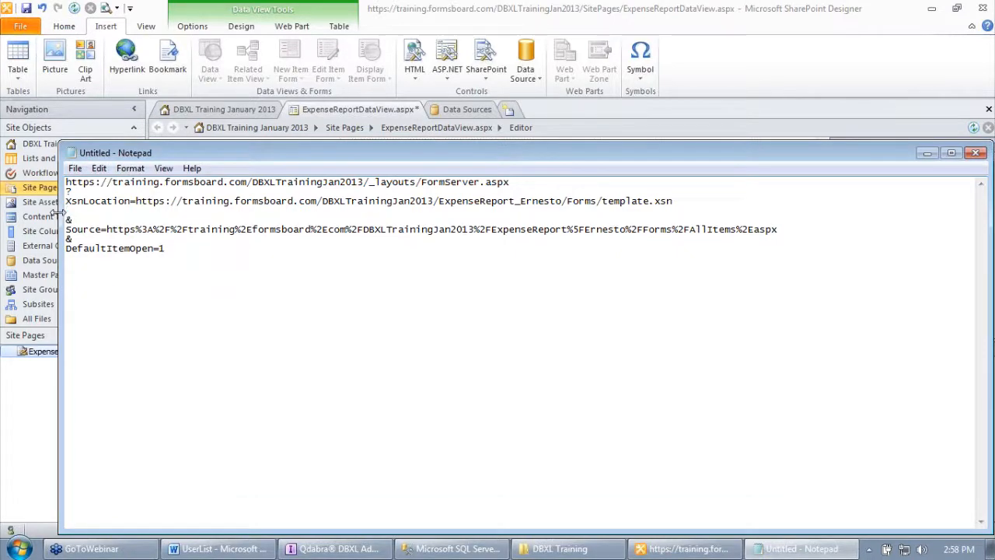
pyautogui.press('Delete')
# Step: Replace the DefaultItemOpen=1 parameter with OpenIn=Browser and add the heading "URL for a new form" above the address
pyautogui.moveTo(66, 218); pyautogui.dragTo(835, 225)
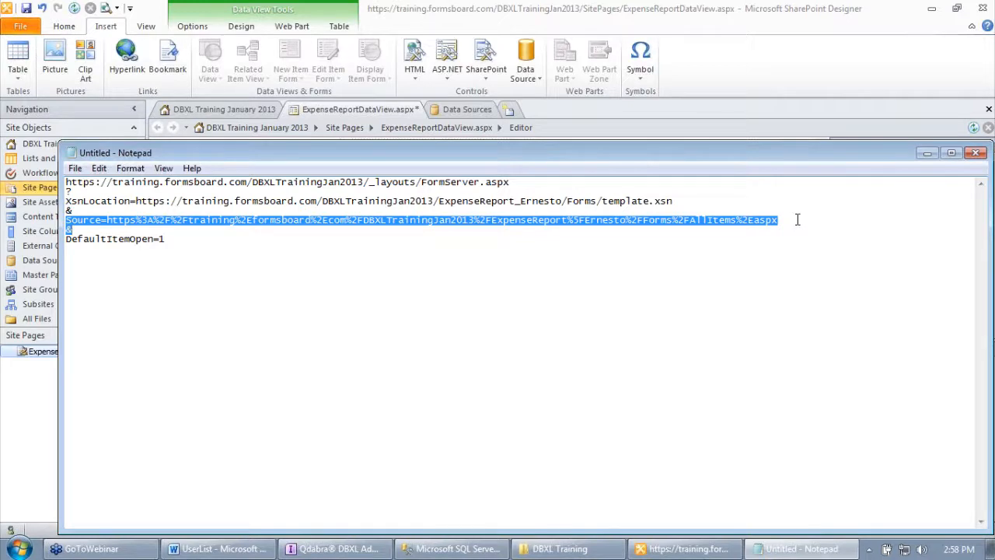
pyautogui.moveTo(70, 230); pyautogui.dragTo(241, 240)
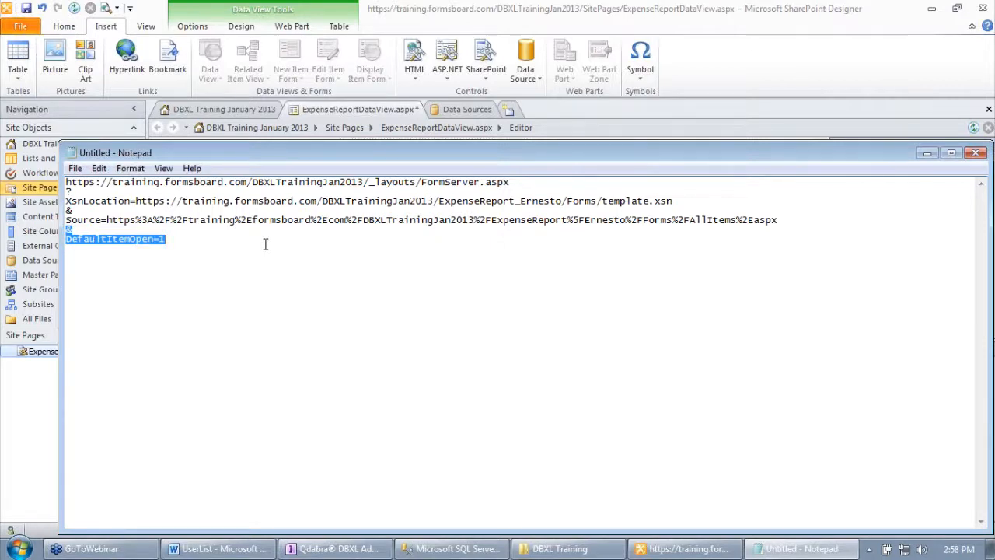
pyautogui.moveTo(68, 241); pyautogui.dragTo(206, 246)
pyautogui.write('OpenIn=Browser')
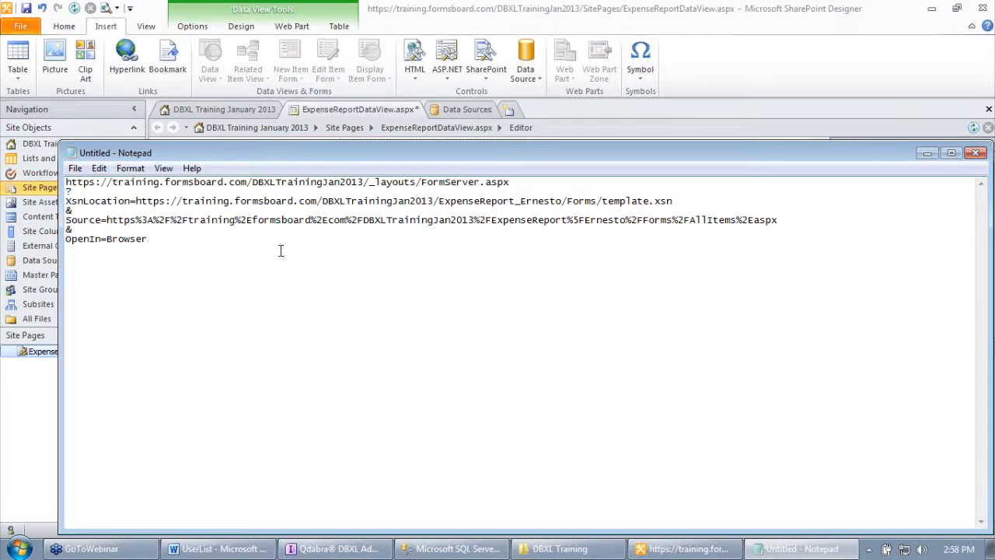
pyautogui.press('Return')
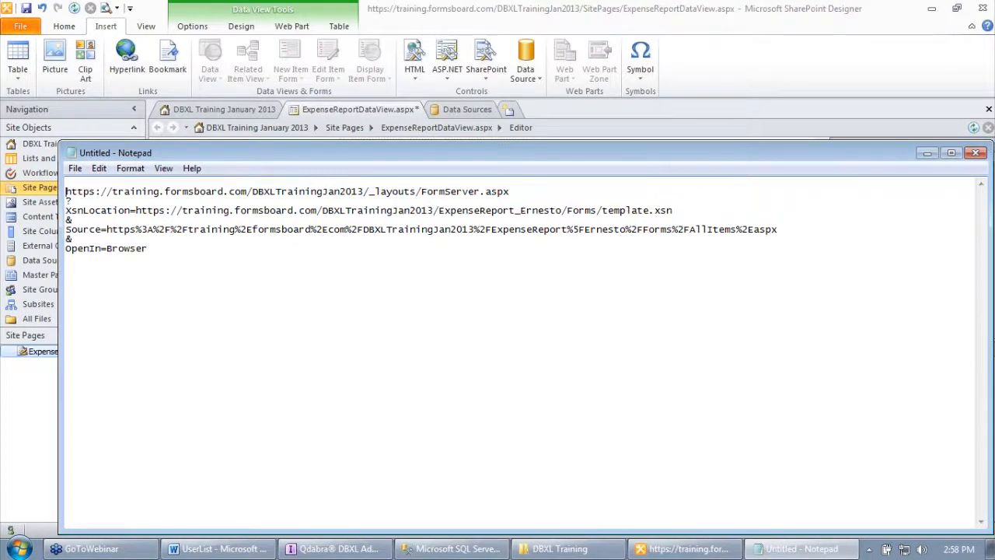
pyautogui.write('URL for a new form')
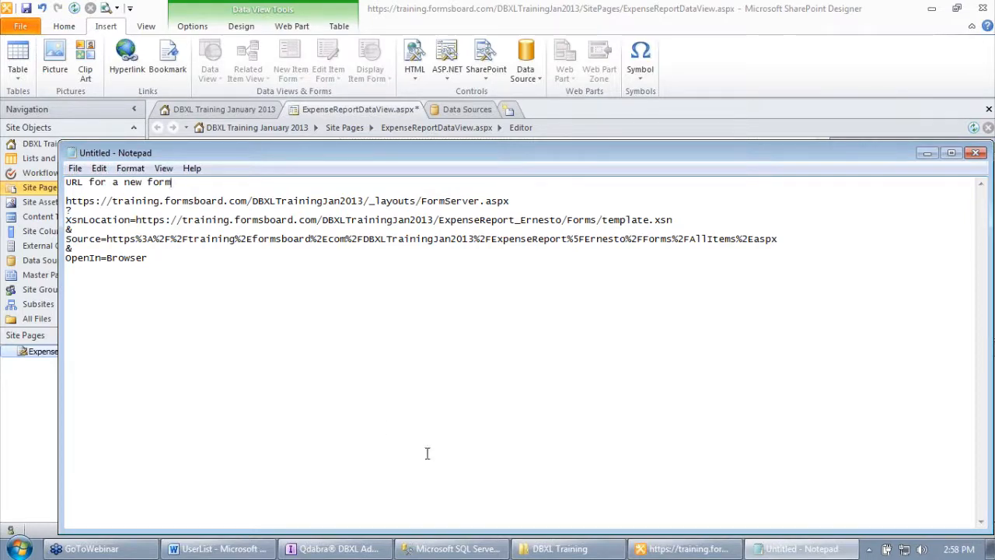
# Step: Switch to SharePoint Designer, cancel the pending DocID hyperlink, and add the text "Create a new expense report" above the data view
pyautogui.click(675, 548)
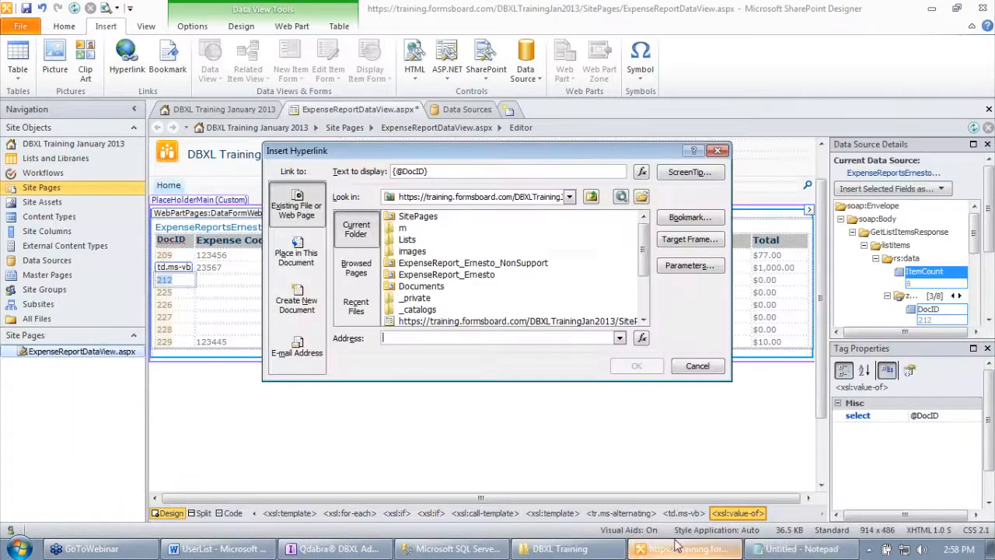
pyautogui.click(698, 365)
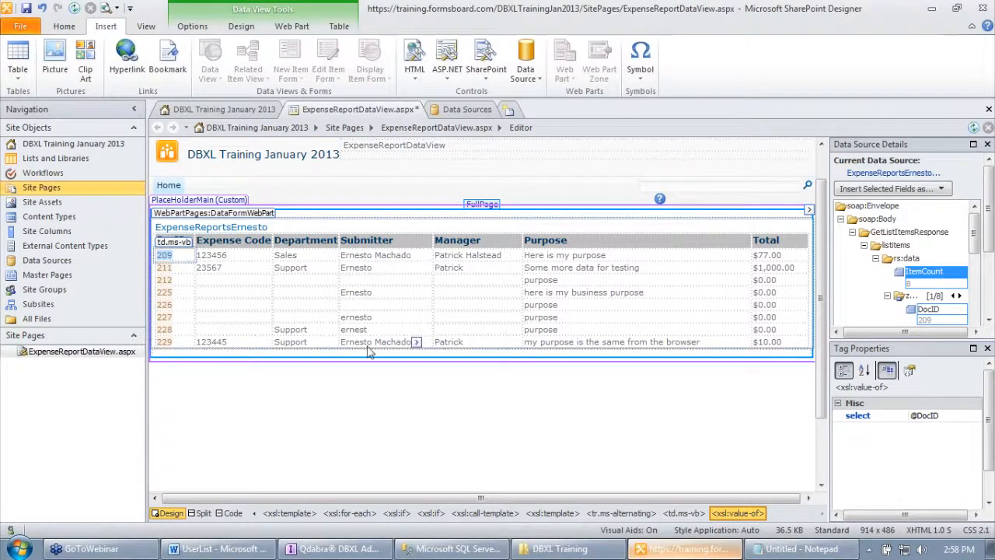
pyautogui.click(301, 213)
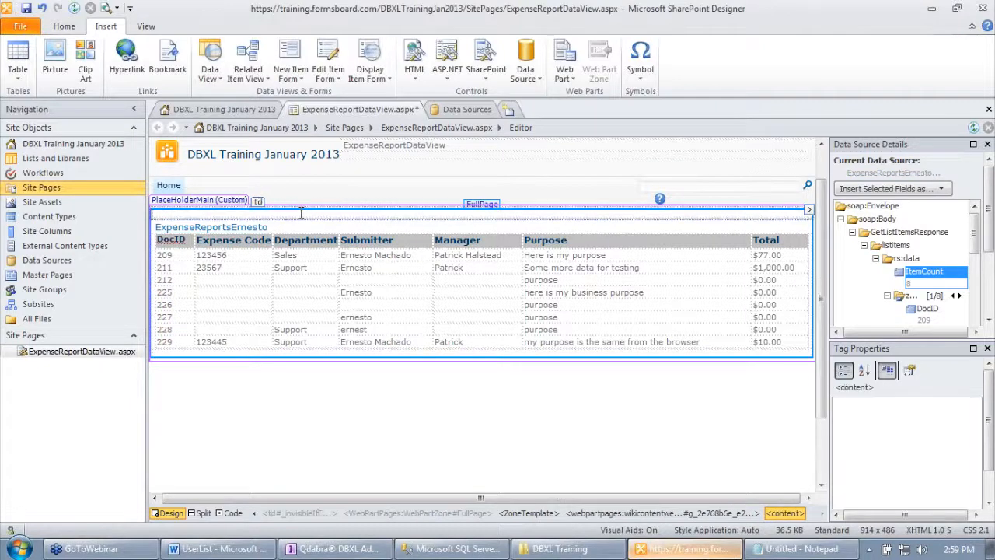
pyautogui.press('Return')
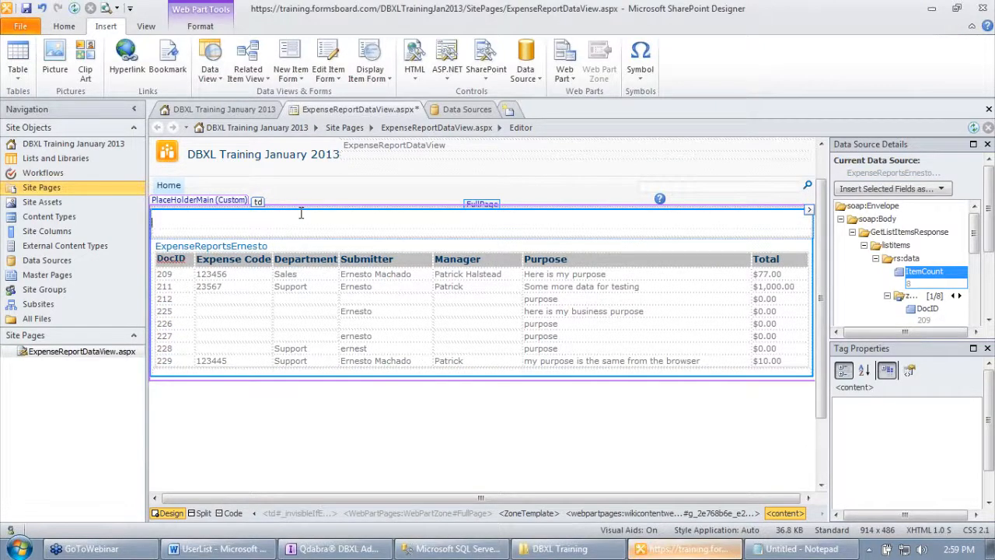
pyautogui.press('Up')
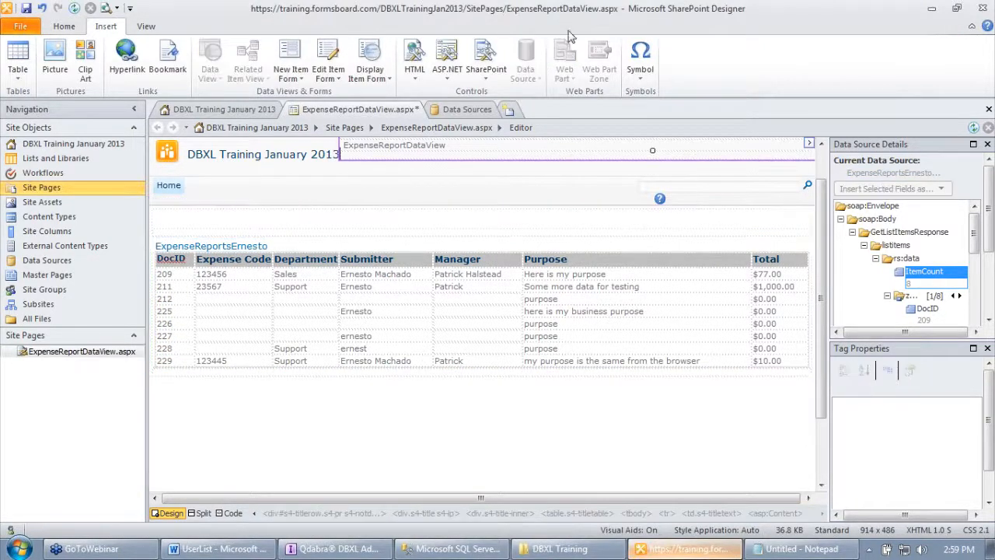
pyautogui.click(275, 218)
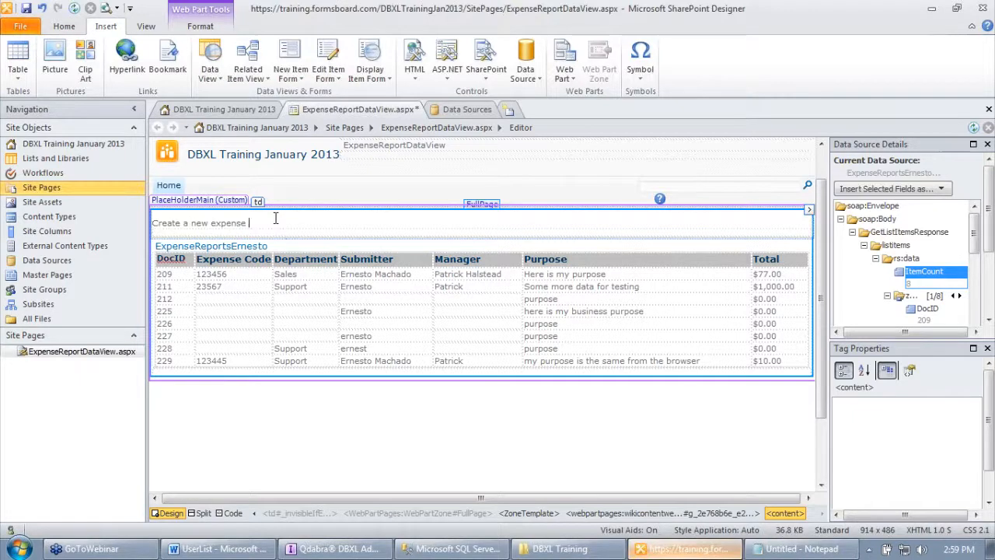
pyautogui.click(275, 220)
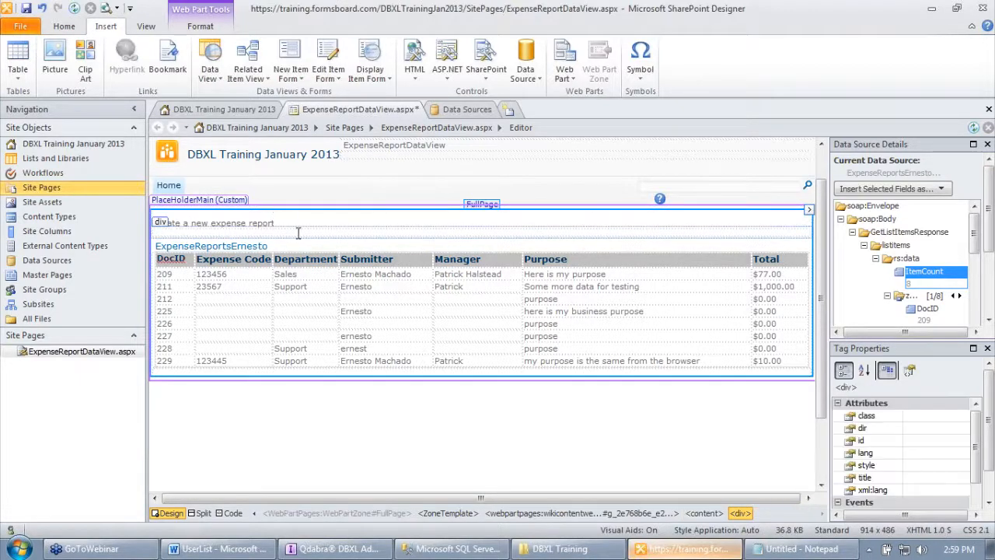
pyautogui.click(282, 222)
# Step: Start a hyperlink on "Create a new expense report" and set its parameter path to the FormServer.aspx address from Notepad
pyautogui.moveTo(154, 221); pyautogui.dragTo(210, 247)
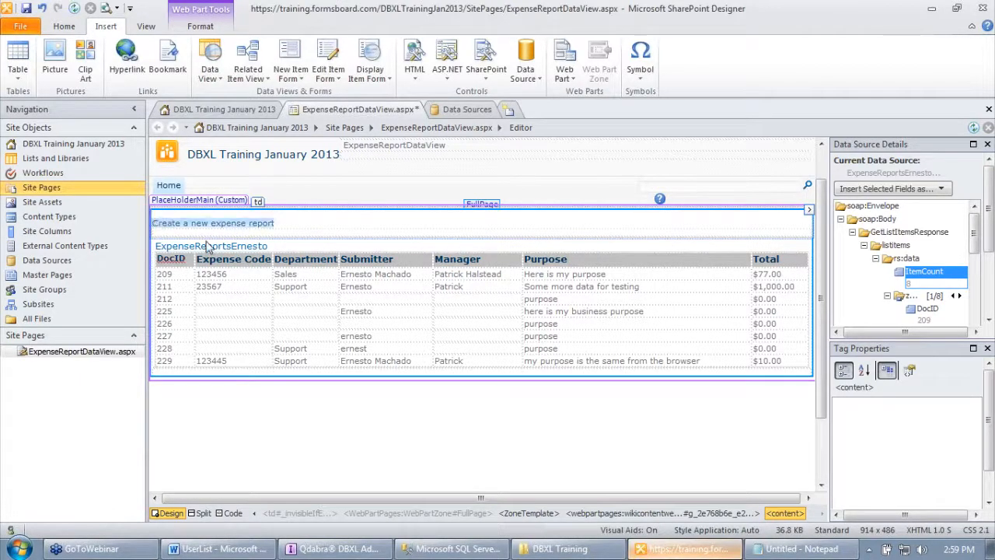
pyautogui.click(126, 56)
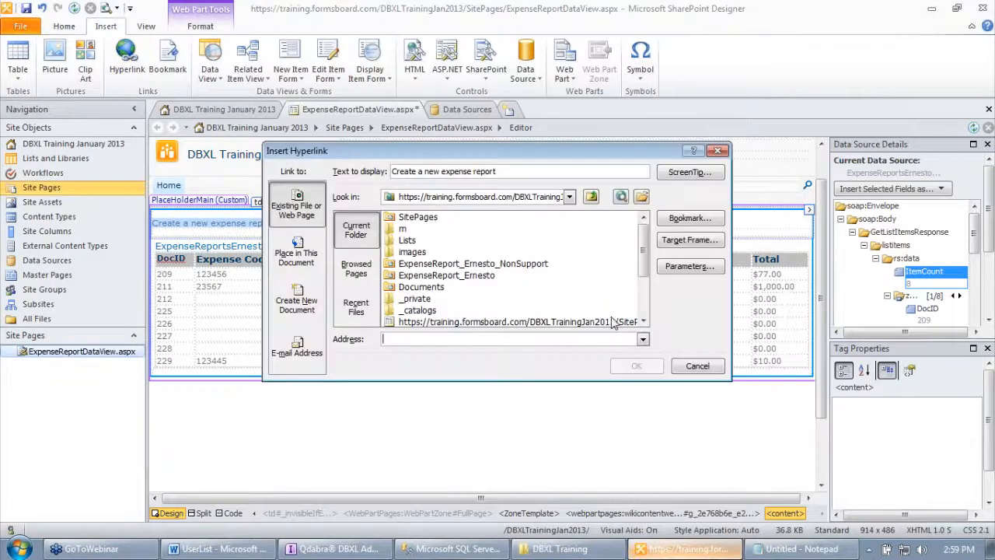
pyautogui.click(678, 272)
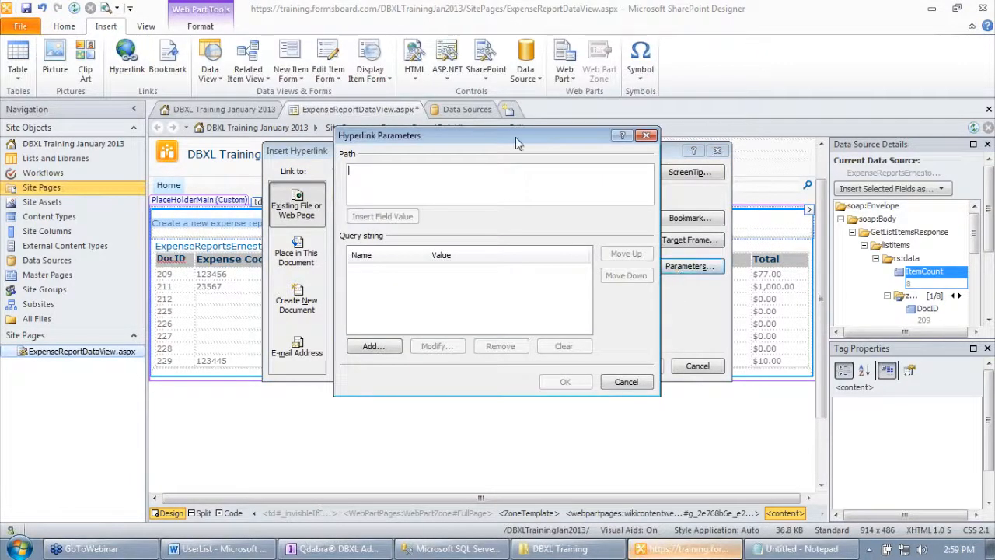
pyautogui.moveTo(518, 140); pyautogui.dragTo(412, 112)
pyautogui.click(801, 549)
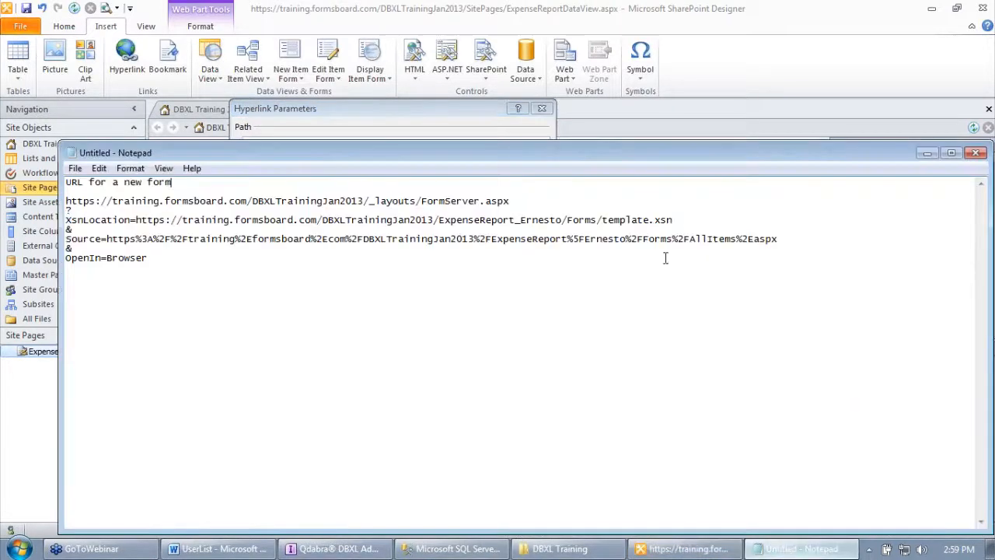
pyautogui.moveTo(60, 139); pyautogui.dragTo(570, 101)
pyautogui.moveTo(578, 159); pyautogui.dragTo(625, 168)
pyautogui.hotkey('ctrl', 'c')
pyautogui.click(430, 155)
pyautogui.hotkey('ctrl', 'v')
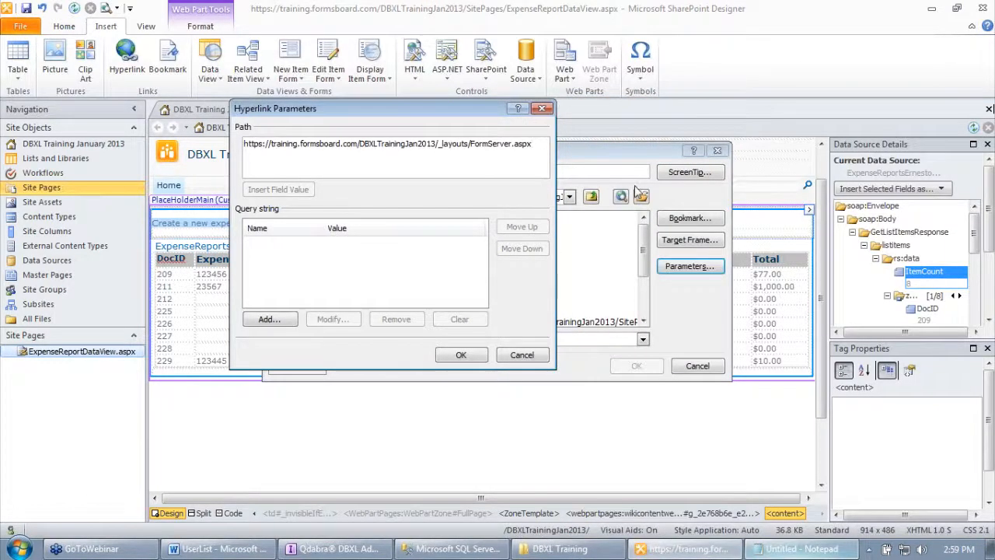
# Step: Start a new query string parameter with the template.xsn address from Notepad as its value
pyautogui.hotkey('alt', 'Tab')
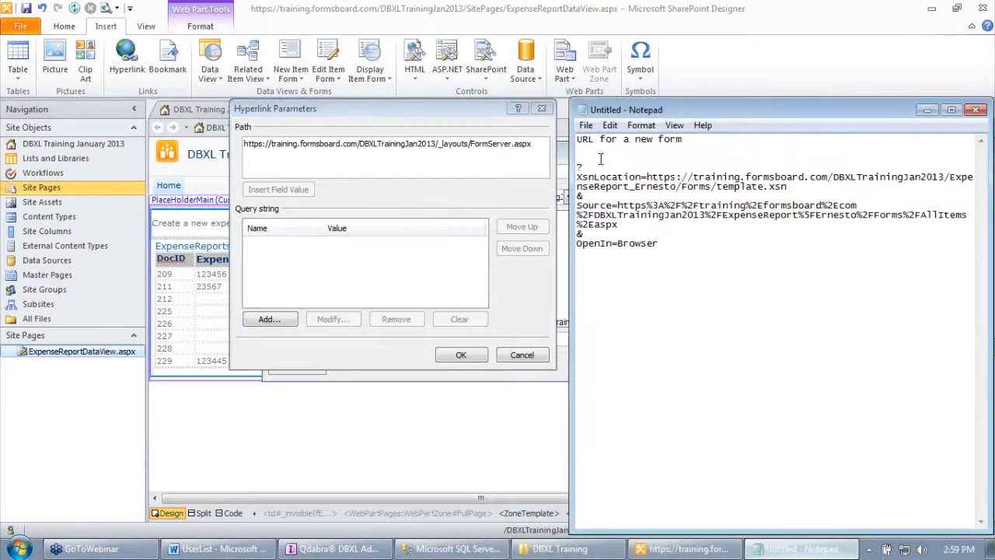
pyautogui.moveTo(578, 178); pyautogui.dragTo(655, 177)
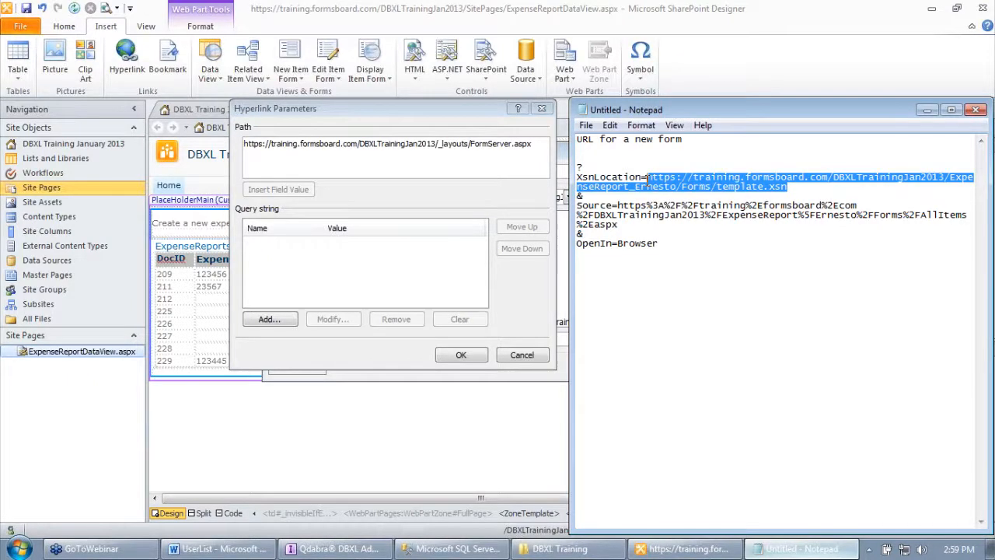
pyautogui.click(266, 319)
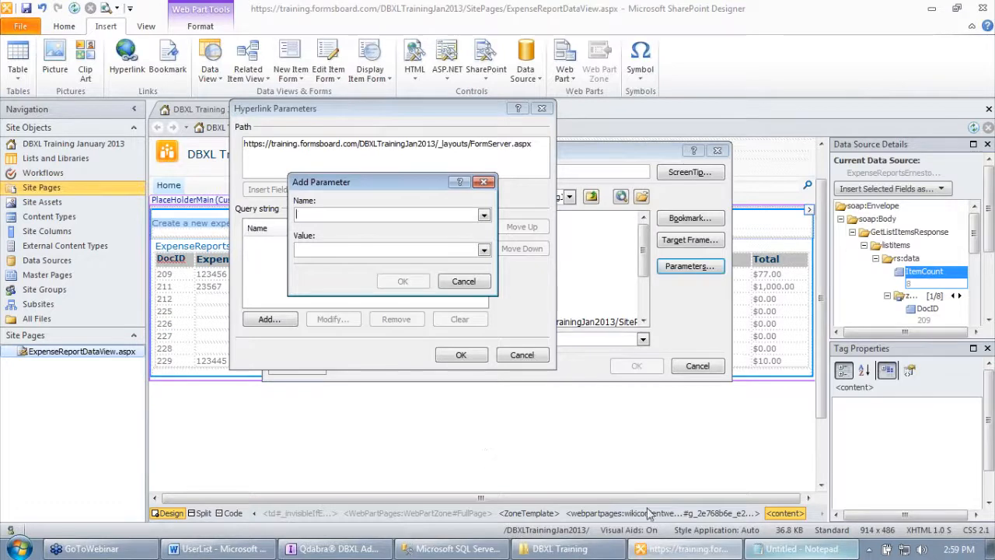
pyautogui.write('Xsn')
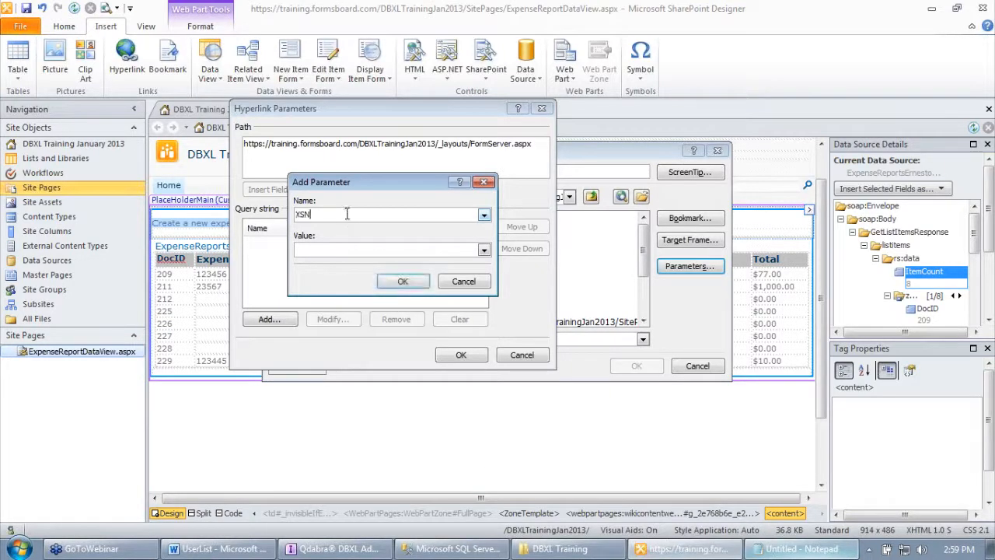
pyautogui.press('BackSpace')
pyautogui.press('BackSpace')
pyautogui.press('BackSpace')
pyautogui.press('Tab')
pyautogui.hotkey('ctrl', 'v')
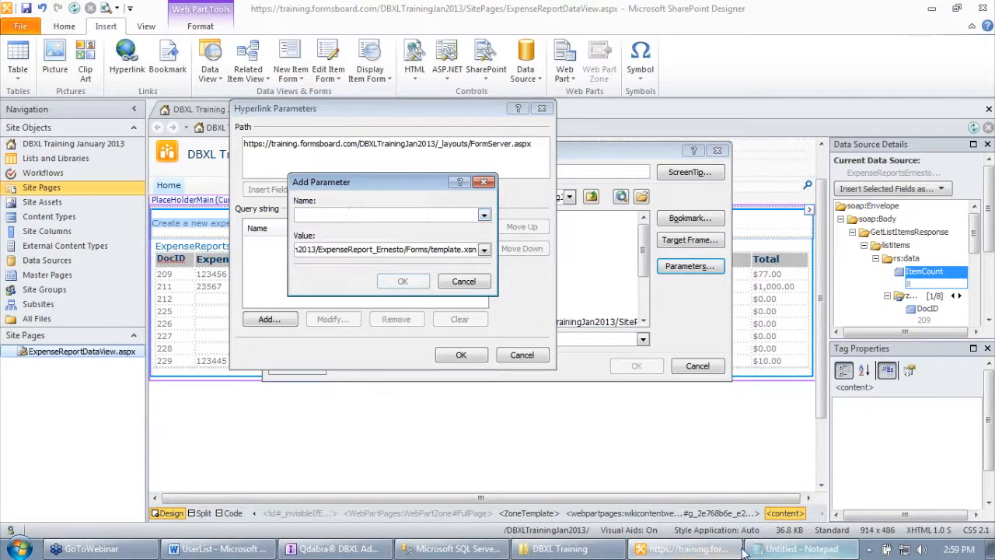
# Step: Name the parameter XsnLocation using the text from Notepad, add it, and fit the query string columns to their contents
pyautogui.click(797, 549)
pyautogui.moveTo(647, 178); pyautogui.dragTo(577, 177)
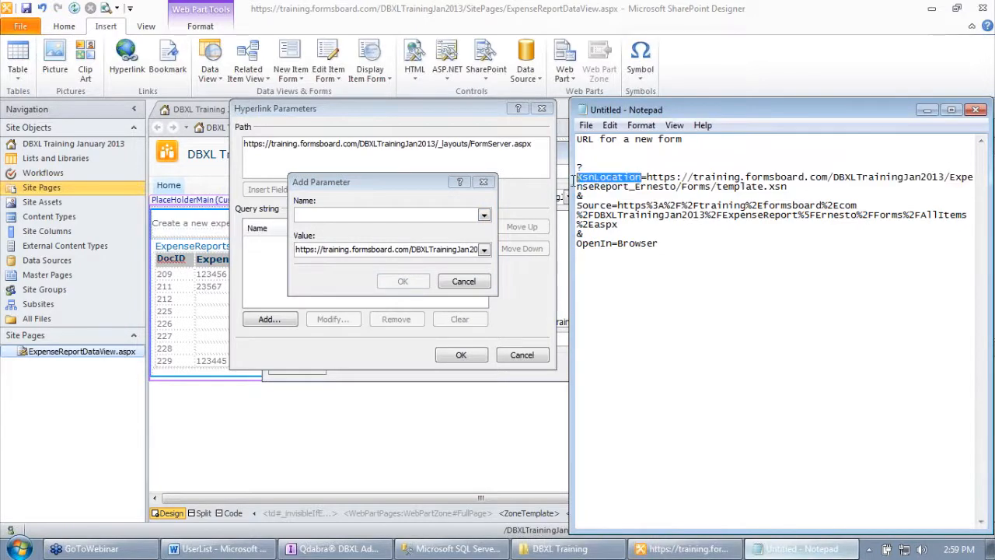
pyautogui.click(377, 213)
pyautogui.hotkey('ctrl', 'v')
pyautogui.tripleClick(366, 249)
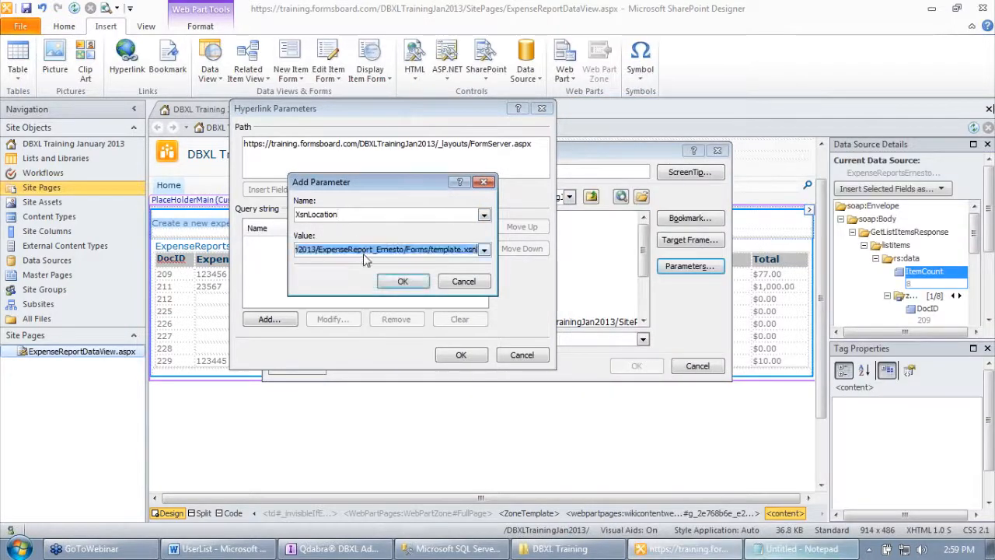
pyautogui.click(402, 282)
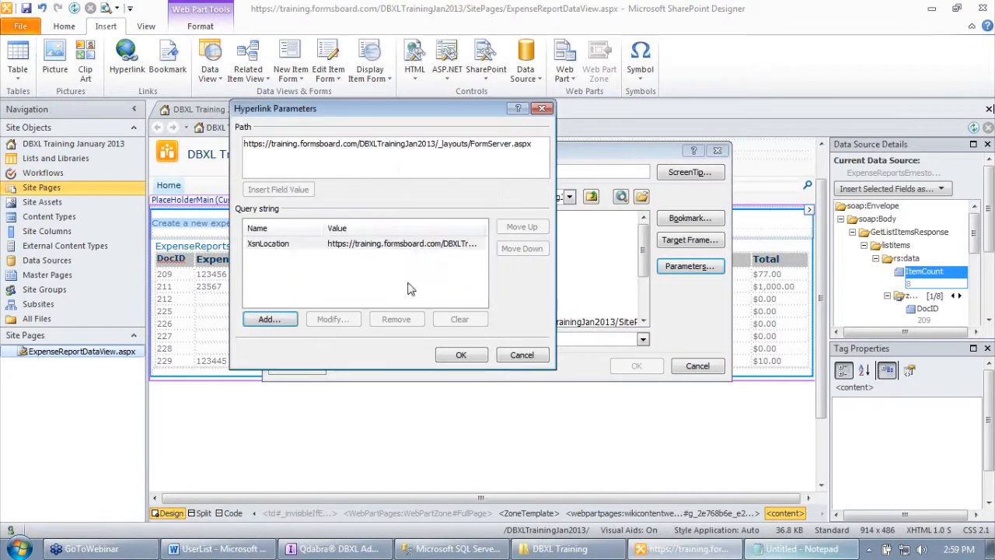
pyautogui.doubleClick(325, 228)
pyautogui.doubleClick(447, 224)
# Step: Add a second query string parameter named OpenIn with the value Browser
pyautogui.hotkey('alt', 'Tab')
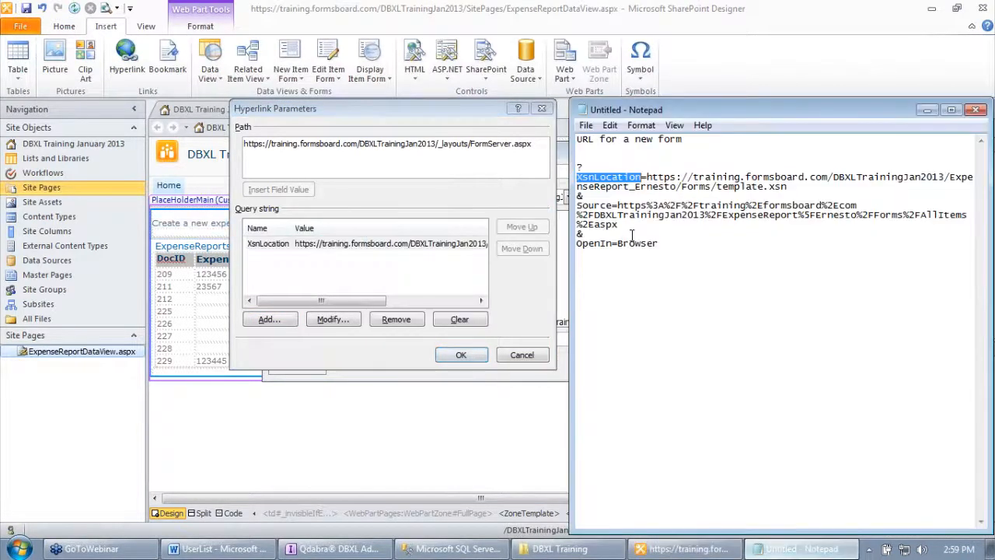
pyautogui.click(280, 318)
pyautogui.write('OpenIn')
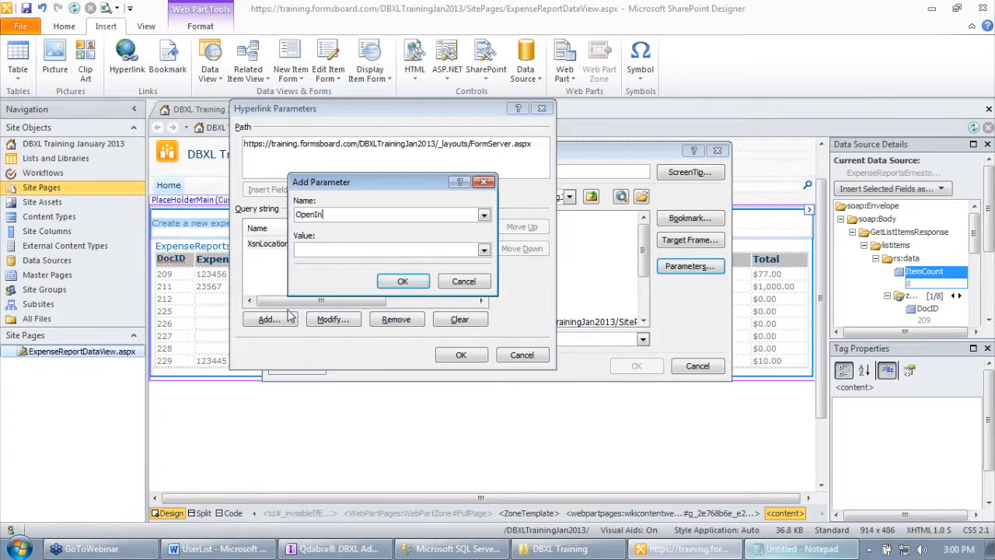
pyautogui.write('=Browser')
pyautogui.press('Return')
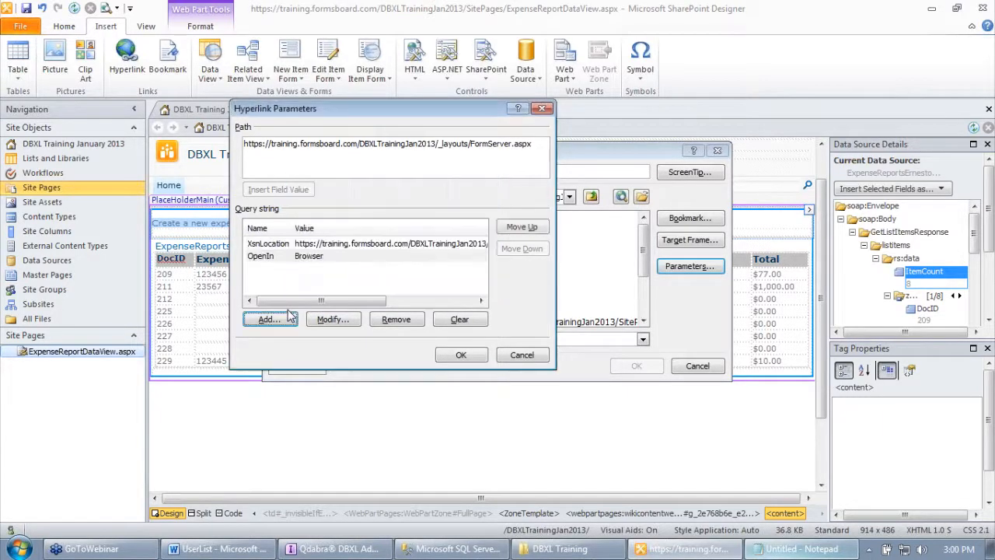
# Step: Select the encoded Source address in Notepad only from https through DBXLTrainingJan2013, leaving out the library and AllItems part
pyautogui.hotkey('alt', 'Tab')
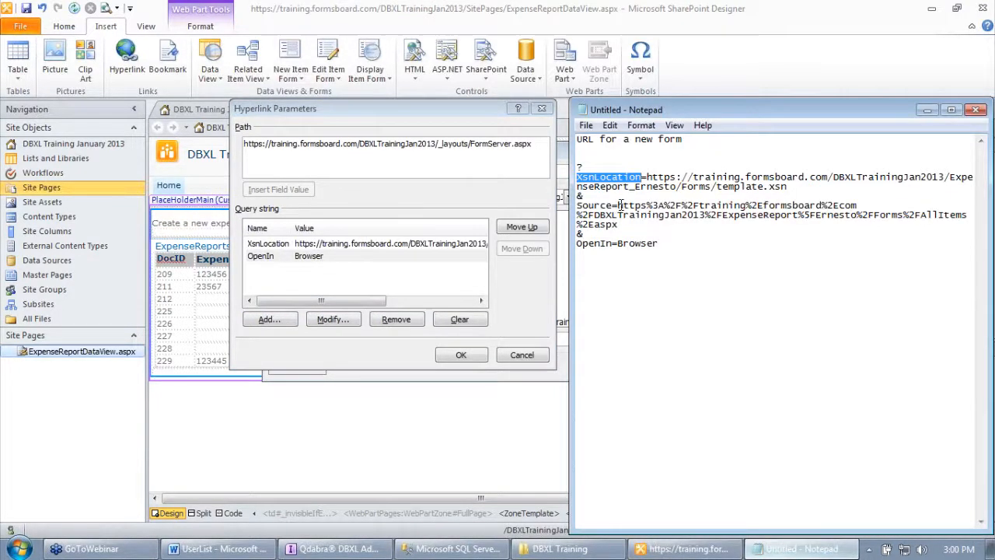
pyautogui.click(713, 226)
pyautogui.moveTo(710, 223); pyautogui.dragTo(706, 217)
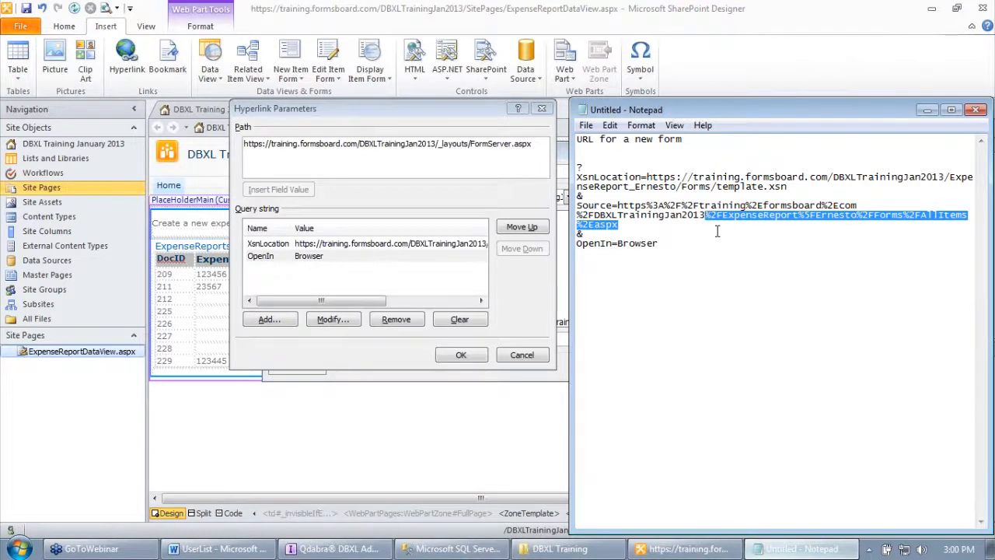
pyautogui.press('Left')
pyautogui.hotkey('shift', 'Up')
pyautogui.hotkey('shift', 'Left')
pyautogui.hotkey('shift', 'Left')
pyautogui.hotkey('shift', 'Left')
pyautogui.hotkey('shift', 'Left')
pyautogui.hotkey('shift', 'Left')
pyautogui.hotkey('shift', 'Left')
pyautogui.hotkey('shift', 'Left')
pyautogui.hotkey('shift', 'Left')
pyautogui.hotkey('shift', 'Left')
pyautogui.hotkey('shift', 'Left')
pyautogui.hotkey('shift', 'Left')
pyautogui.hotkey('shift', 'Left')
pyautogui.hotkey('shift', 'Left')
pyautogui.hotkey('shift', 'Left')
pyautogui.hotkey('shift', 'Left')
pyautogui.hotkey('shift', 'Left')
pyautogui.hotkey('shift', 'Left')
pyautogui.hotkey('shift', 'Left')
pyautogui.hotkey('shift', 'Left')
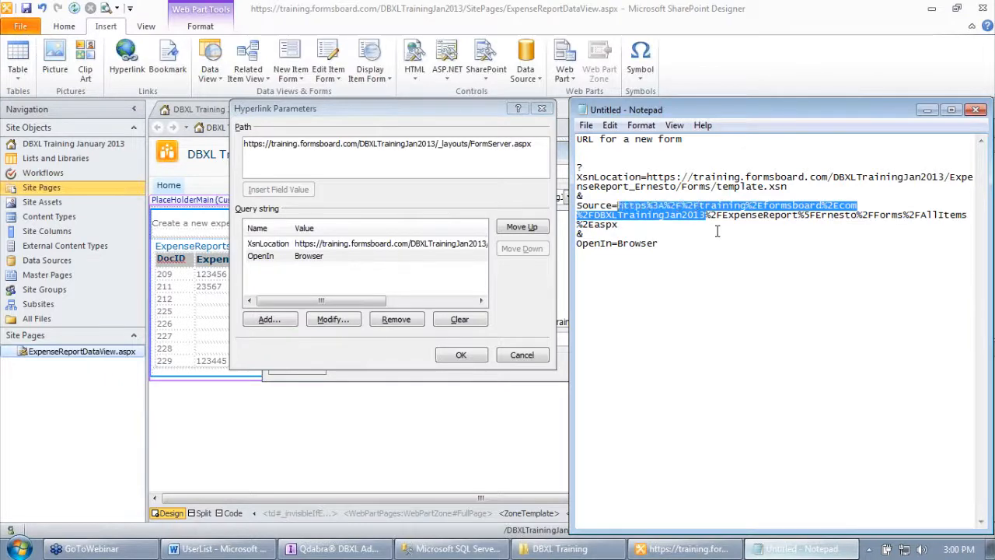
# Step: Add a Source query string parameter with the shortened site address and apply the hyperlink to "Create a new expense report"
pyautogui.click(272, 322)
pyautogui.write('S')
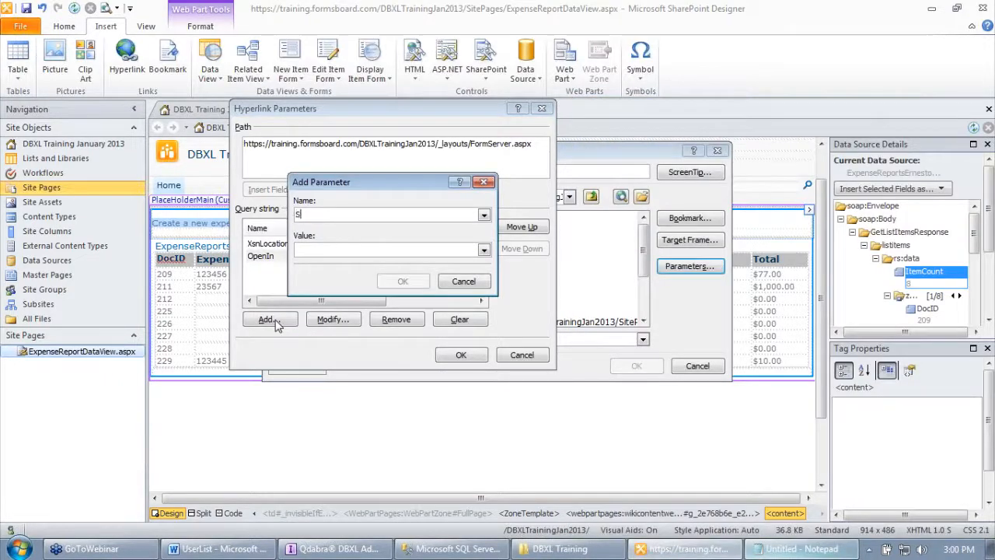
pyautogui.write('ource')
pyautogui.hotkey('ctrl', 'v')
pyautogui.press('Return')
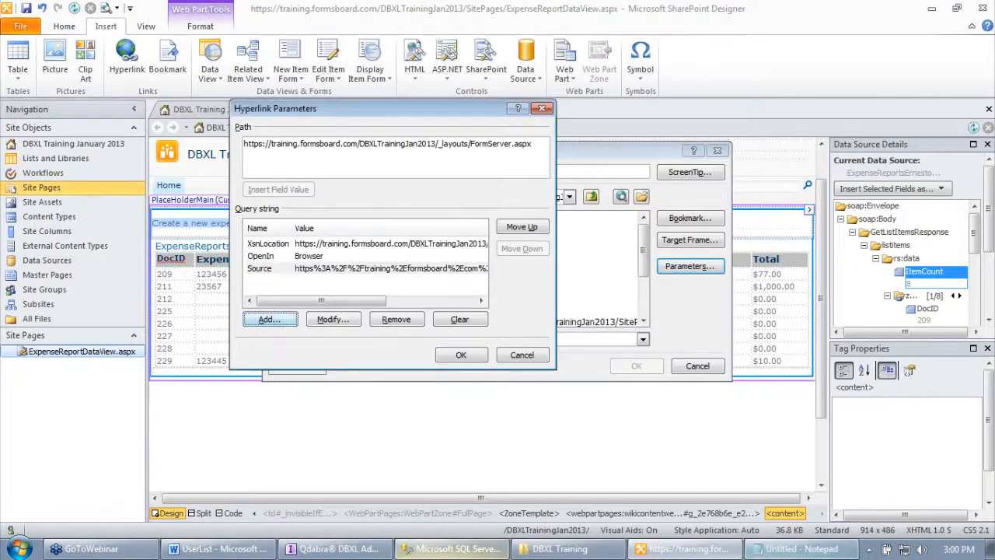
pyautogui.click(462, 355)
pyautogui.click(634, 367)
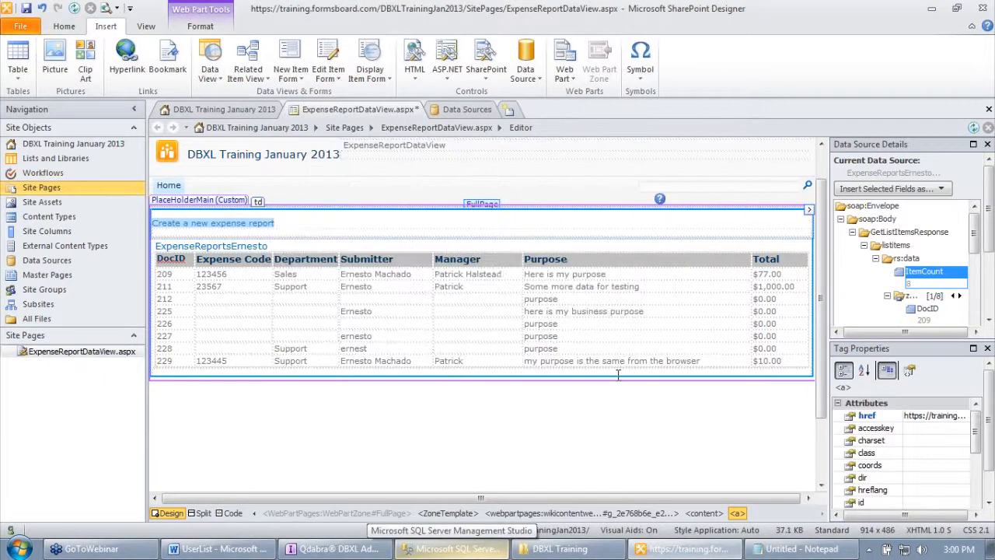
# Step: Save the page, preview it in the browser, and follow the "Create a new expense report" link
pyautogui.click(26, 7)
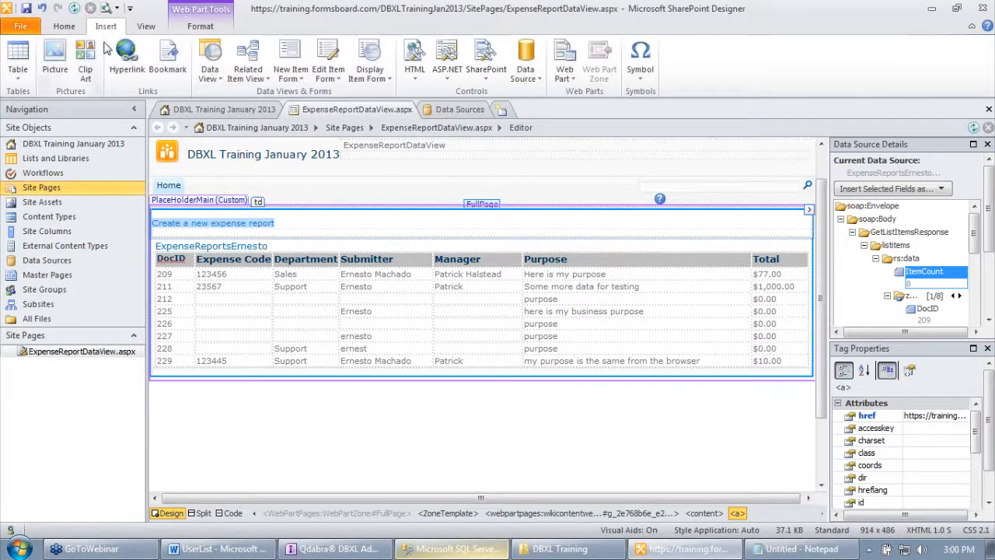
pyautogui.click(105, 8)
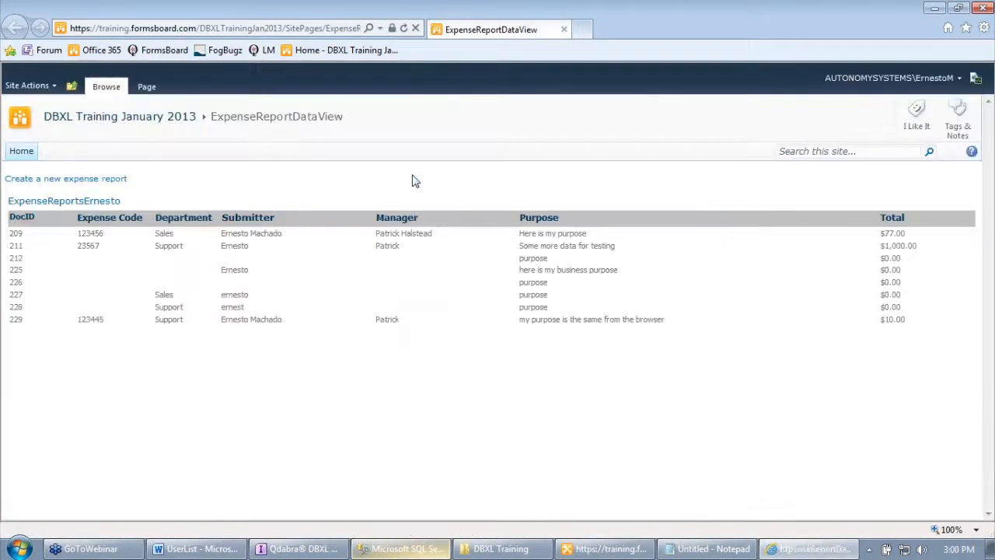
pyautogui.click(74, 182)
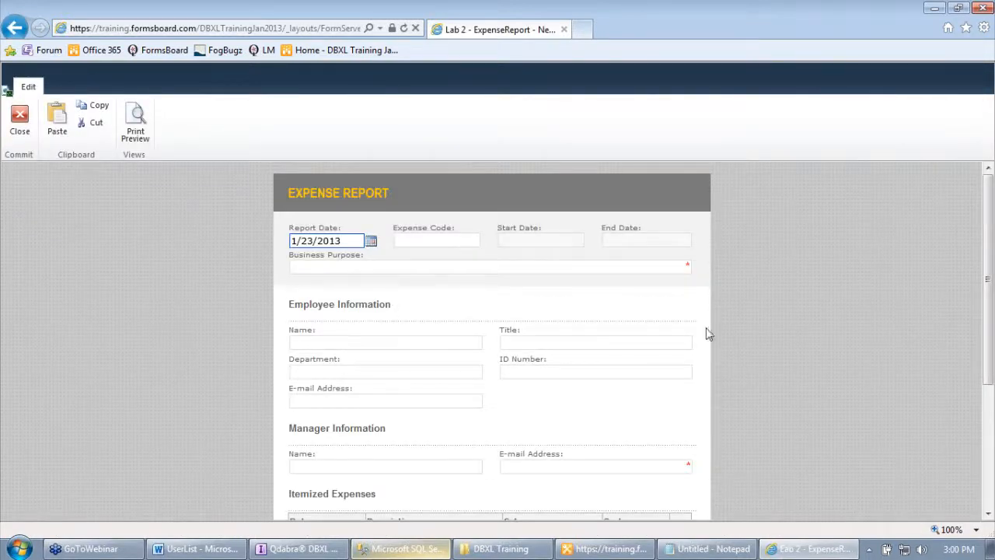
# Step: Fill in the new expense report with business purpose "test", a test employee name and manager e-mail "test", and submit it
pyautogui.click(479, 267)
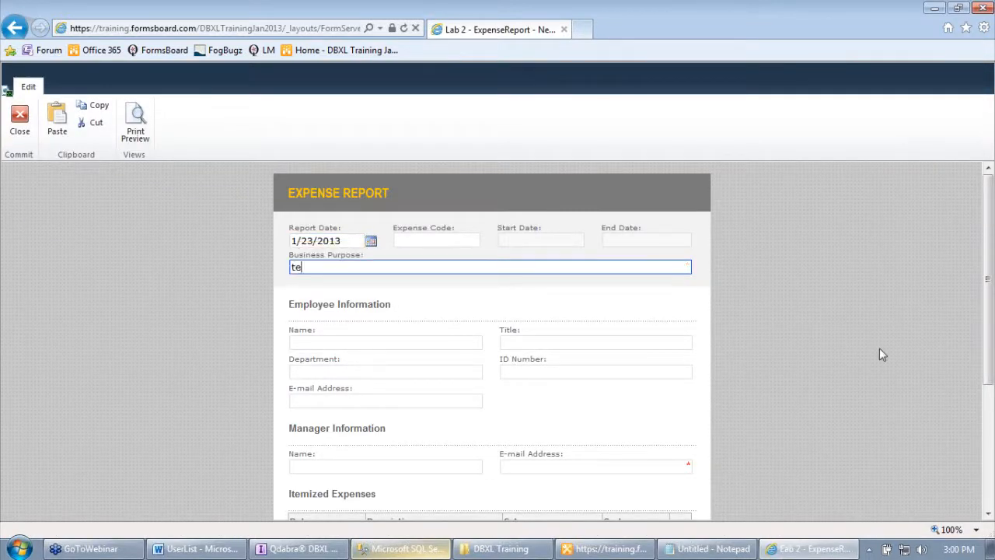
pyautogui.click(437, 345)
pyautogui.write('ernestotest')
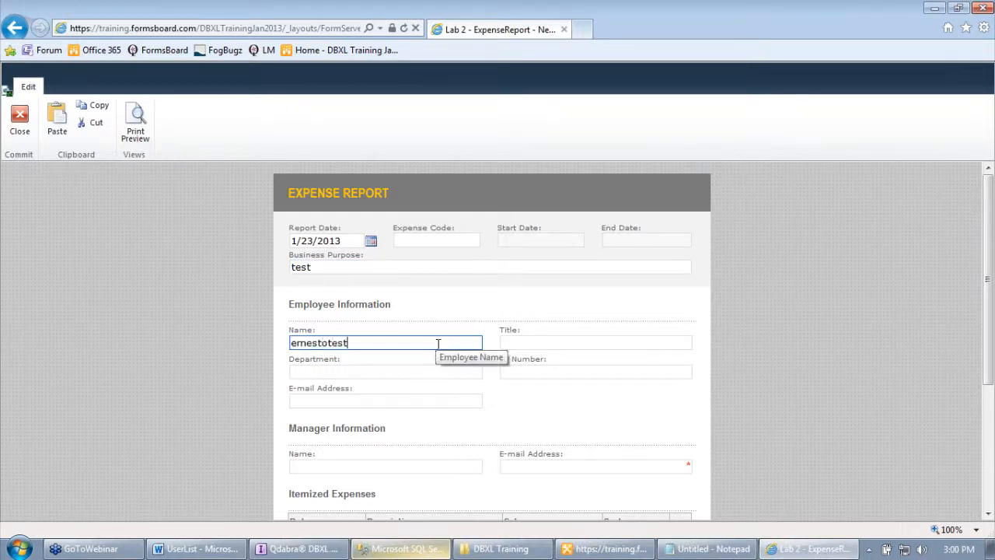
pyautogui.click(578, 465)
pyautogui.write('test')
pyautogui.press('Tab')
pyautogui.click(312, 475)
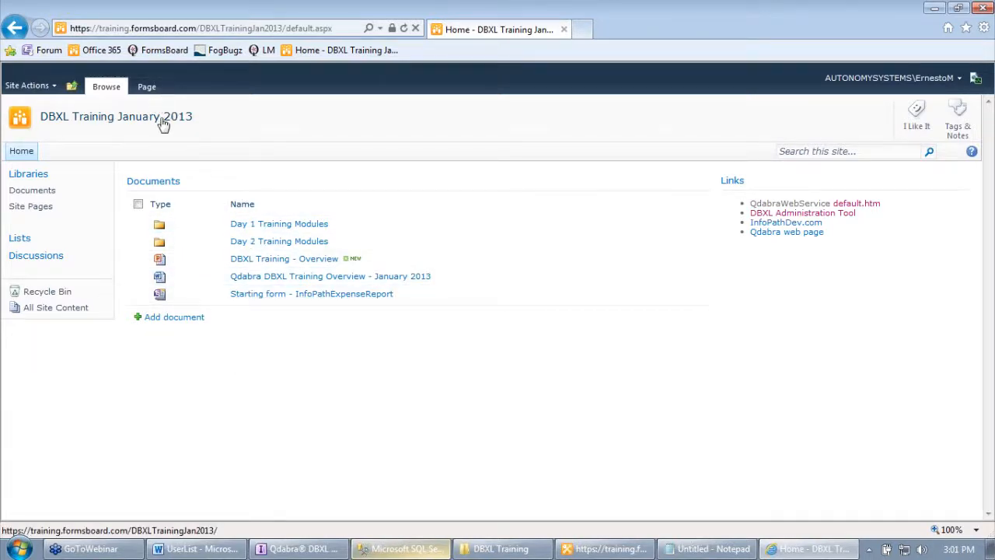
# Step: Reopen the ExpenseReportDataView page from the Site Pages library and check the data view for the newly submitted report
pyautogui.click(604, 549)
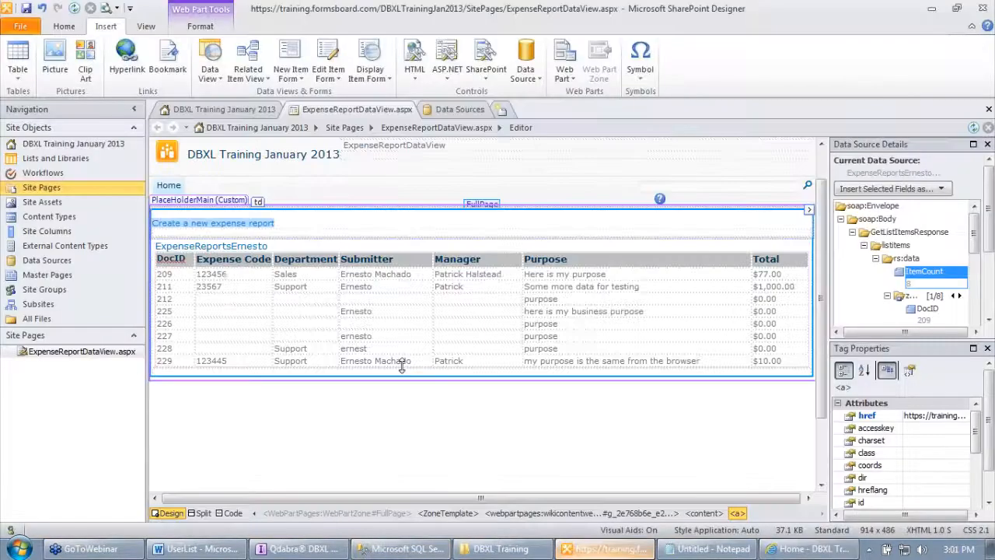
pyautogui.click(795, 551)
pyautogui.click(59, 309)
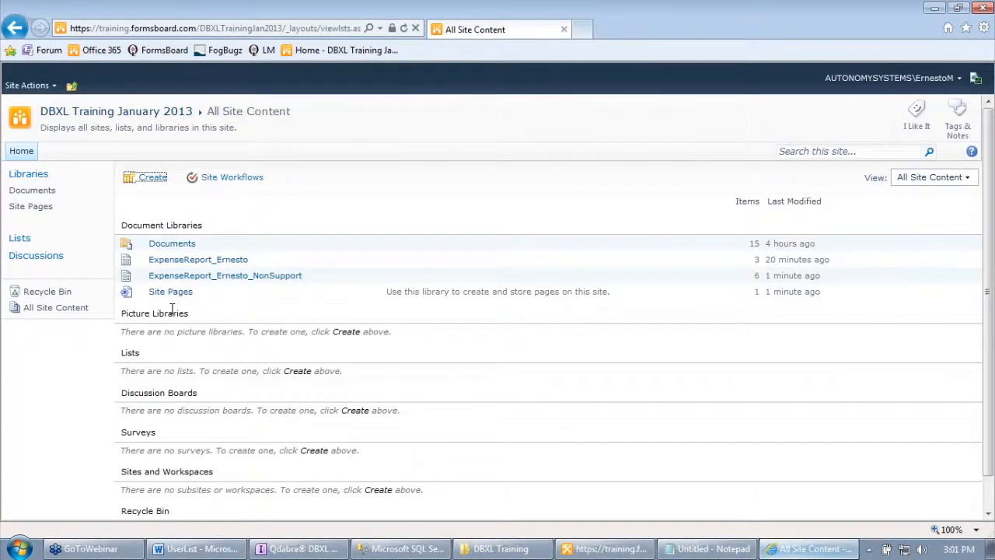
pyautogui.scroll(-1, 196, 317)
pyautogui.click(171, 257)
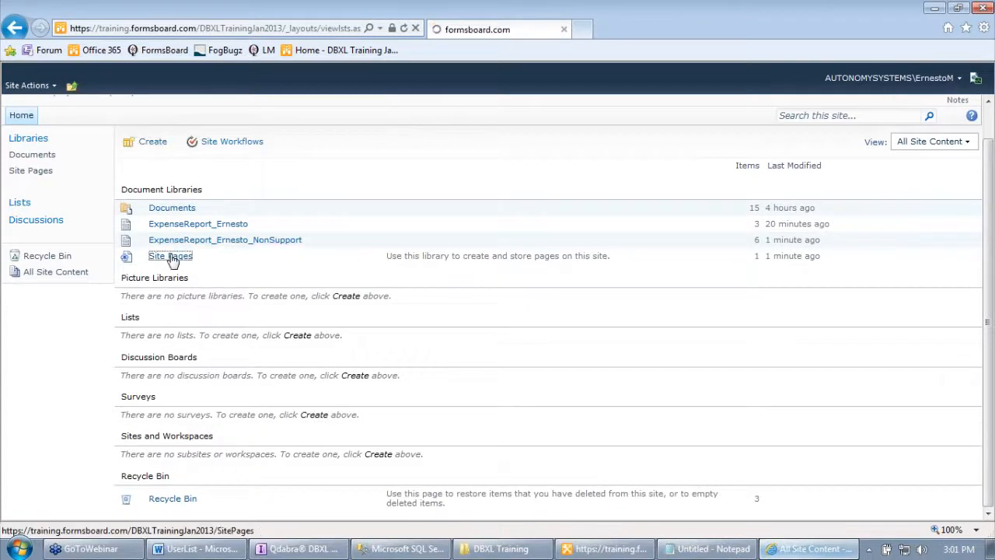
pyautogui.click(221, 200)
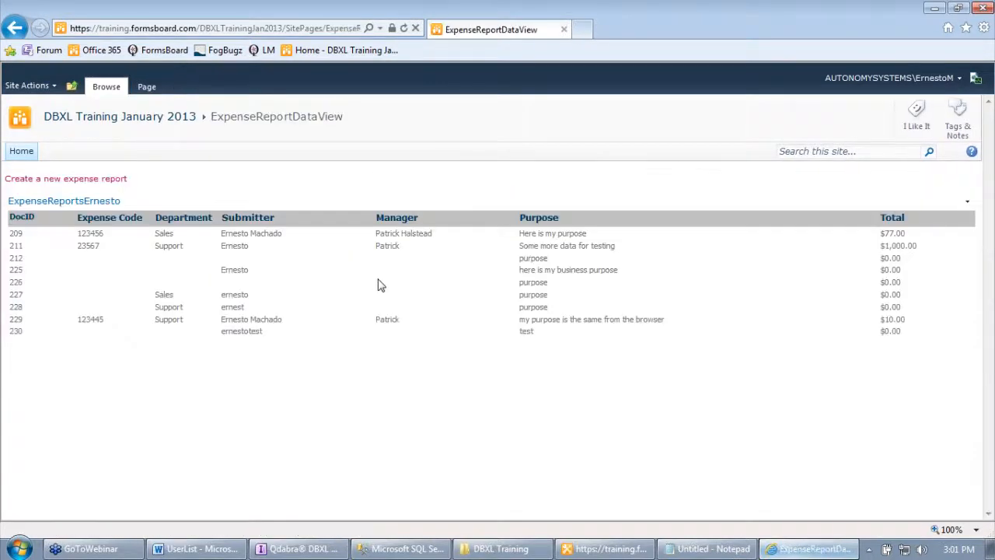
pyautogui.doubleClick(238, 332)
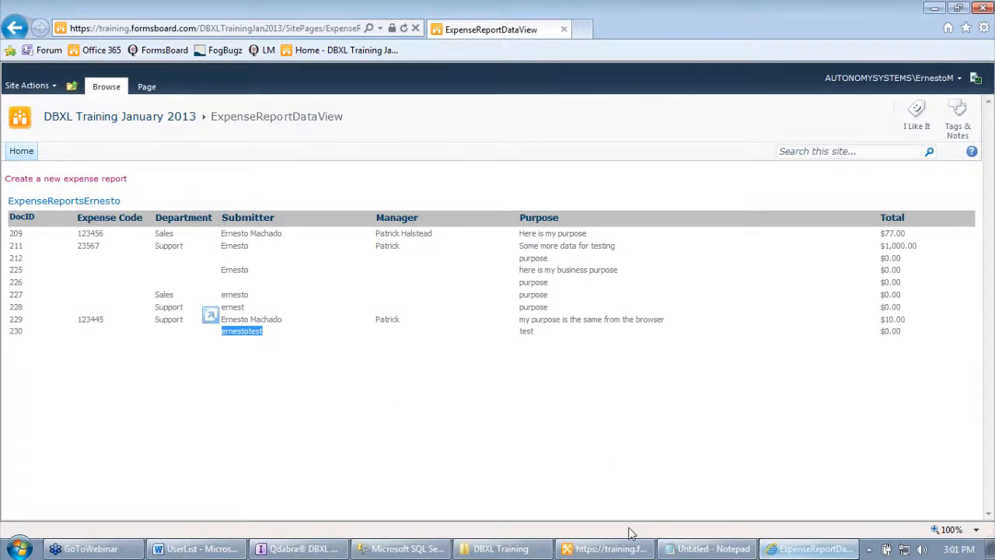
# Step: Switch to Notepad and clear all of the new-form URL notes
pyautogui.click(706, 547)
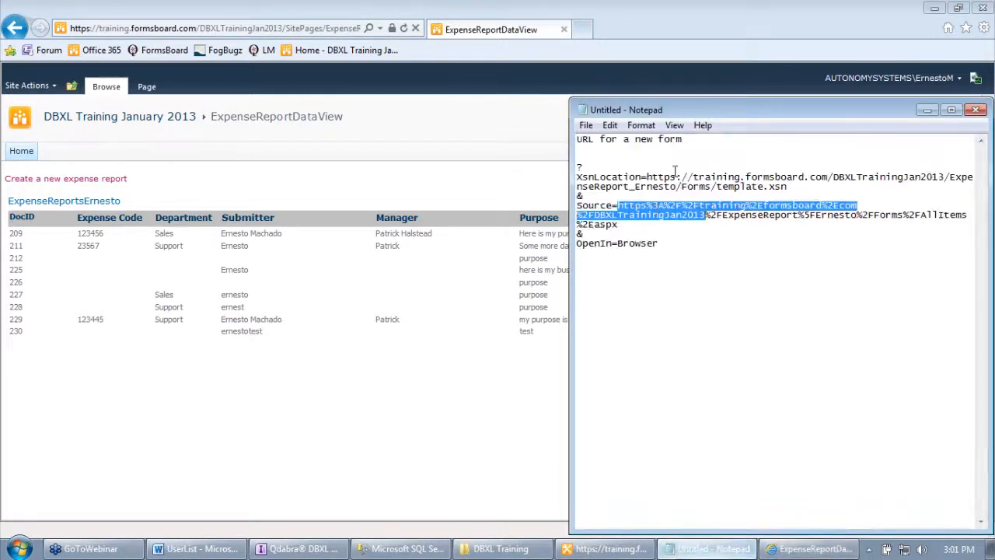
pyautogui.moveTo(582, 138); pyautogui.dragTo(732, 140)
pyautogui.click(723, 145)
pyautogui.hotkey('ctrl', 'a')
pyautogui.press('Delete')
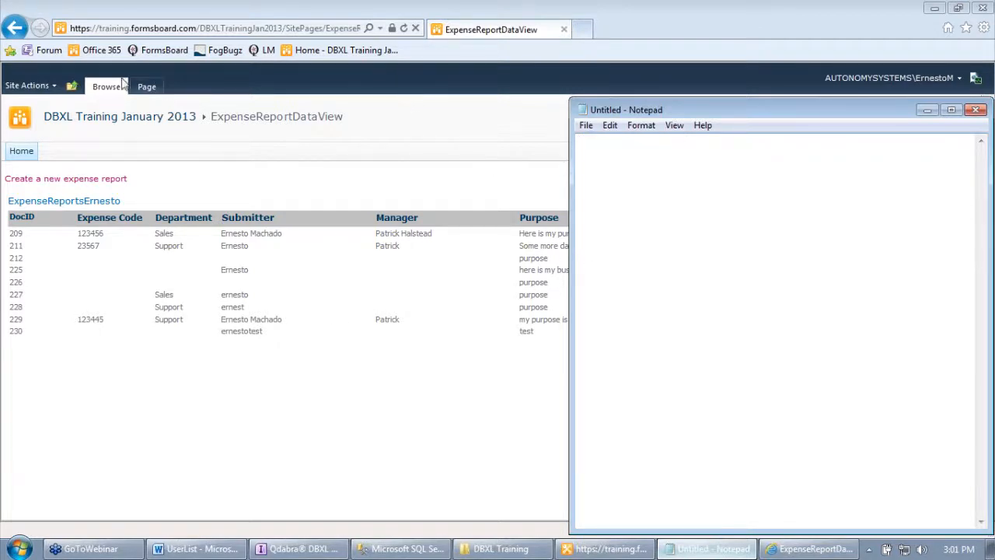
# Step: Open the report with expense code 123445 from the expense report library that is not NonSupport, and paste its address into Notepad
pyautogui.click(17, 29)
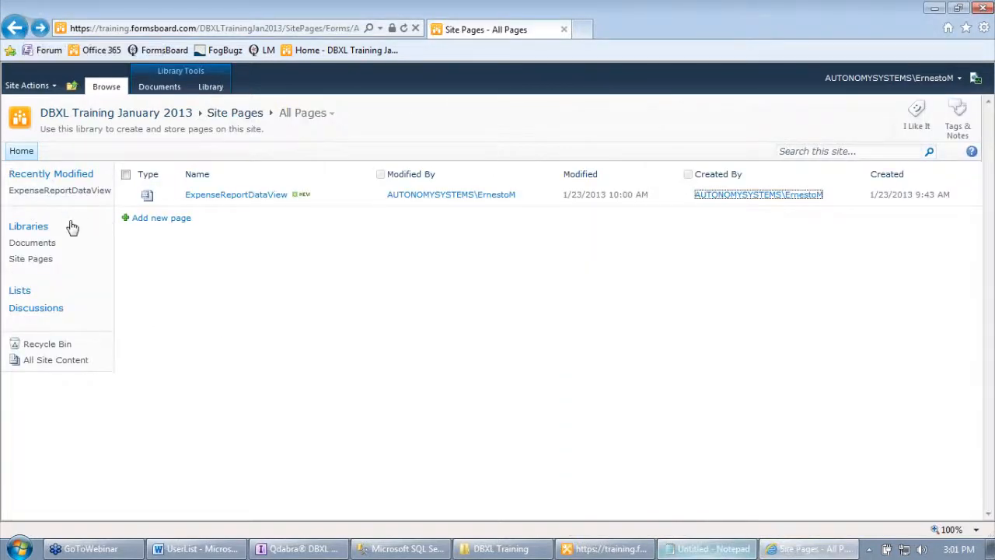
pyautogui.click(69, 362)
pyautogui.click(204, 262)
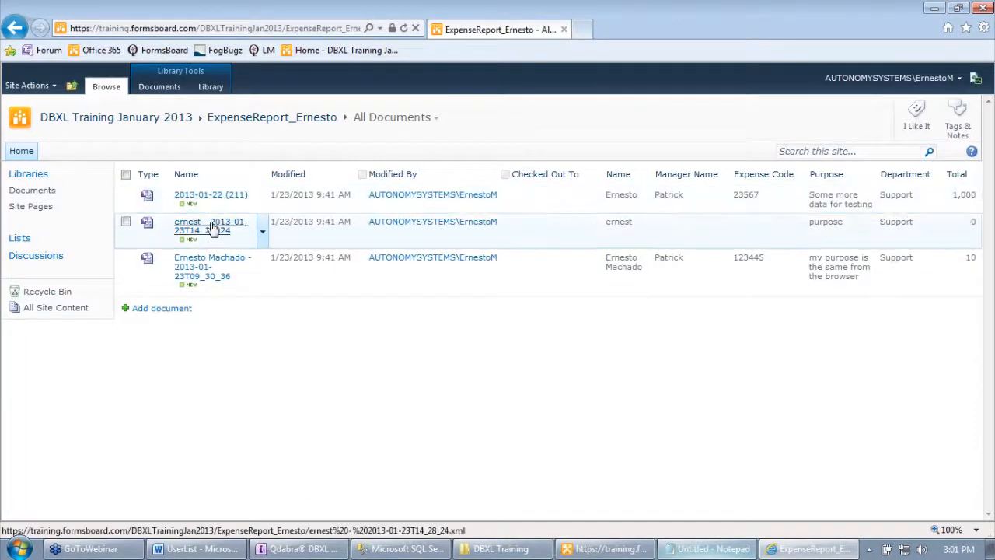
pyautogui.click(206, 268)
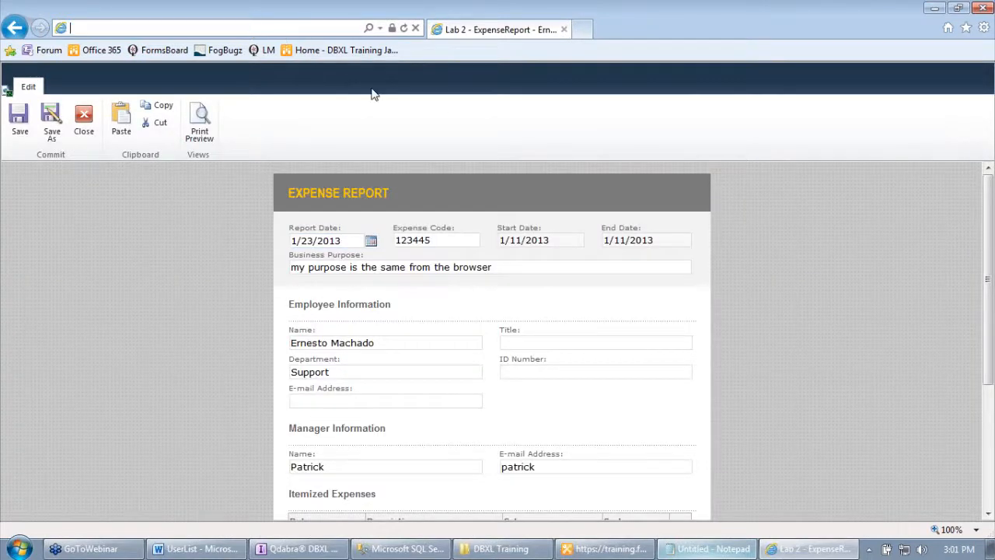
pyautogui.click(991, 5)
pyautogui.hotkey('ctrl', 'v')
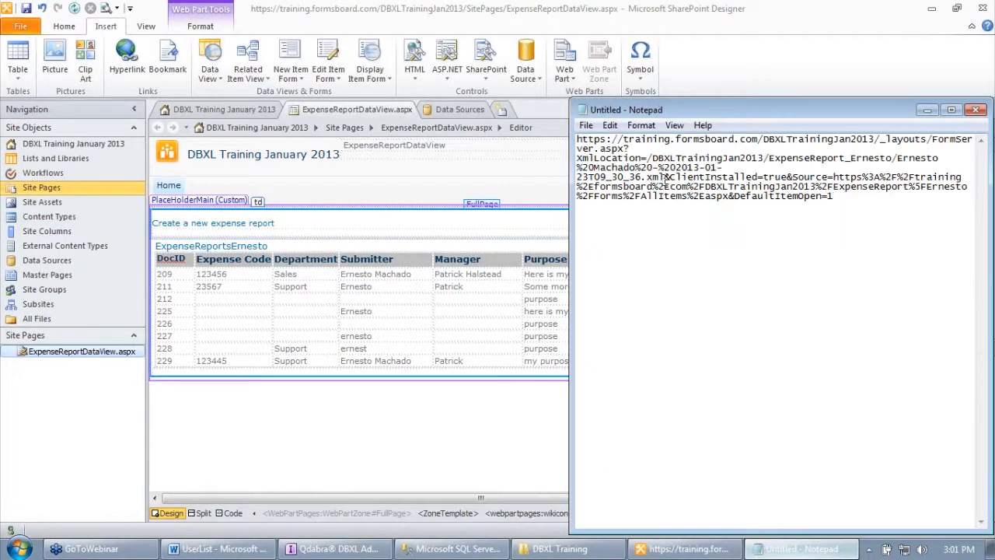
# Step: Reposition and widen the Notepad window, and break the address onto a new line before the question mark after FormServer.aspx
pyautogui.moveTo(686, 115); pyautogui.dragTo(543, 126)
pyautogui.moveTo(428, 114); pyautogui.dragTo(215, 121)
pyautogui.press('Return')
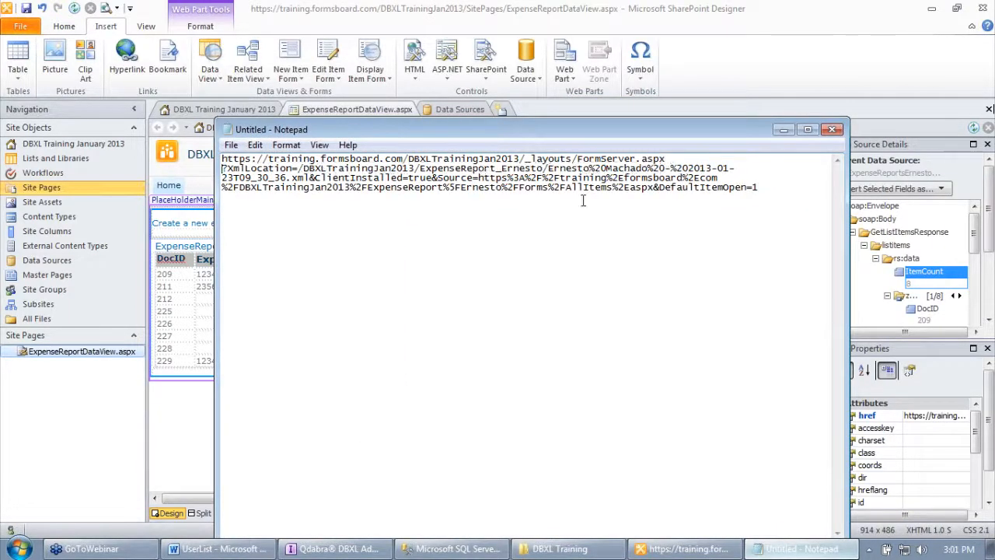
# Step: Break the pasted address in Notepad so that each separator (? and &) and each query parameter sits on its own line
pyautogui.press('Right')
pyautogui.press('Return')
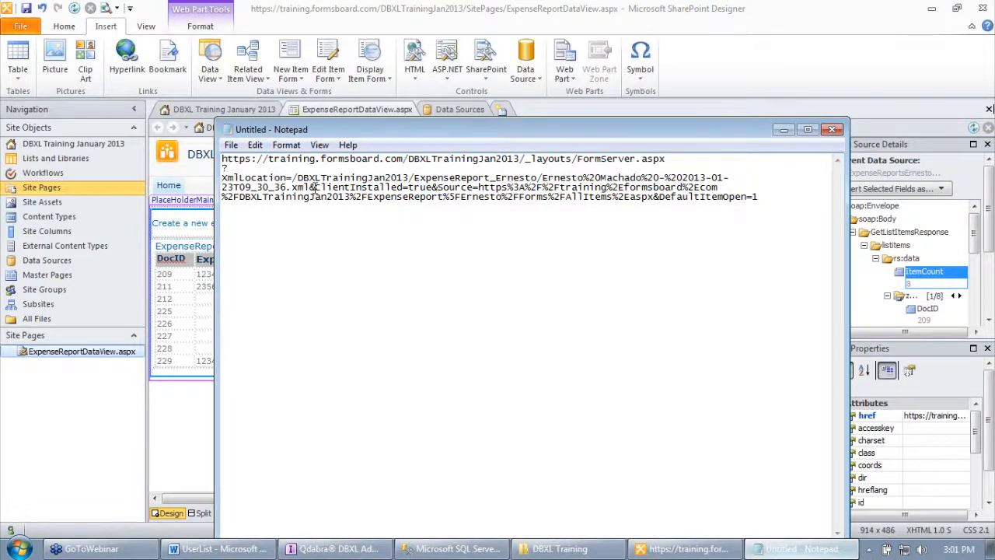
pyautogui.click(311, 187)
pyautogui.press('Return')
pyautogui.click(234, 196)
pyautogui.press('Return')
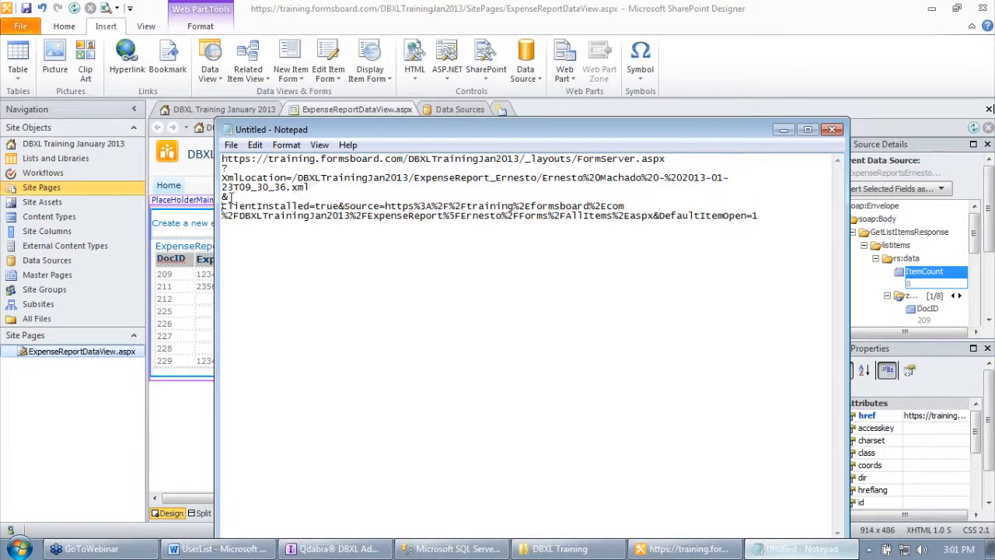
pyautogui.click(340, 205)
pyautogui.press('Return')
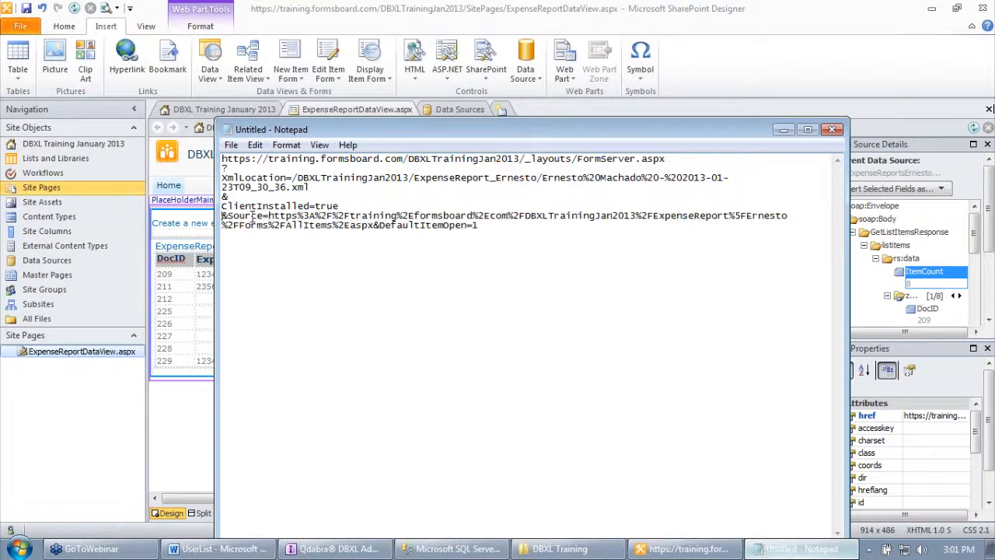
pyautogui.click(229, 215)
pyautogui.press('Return')
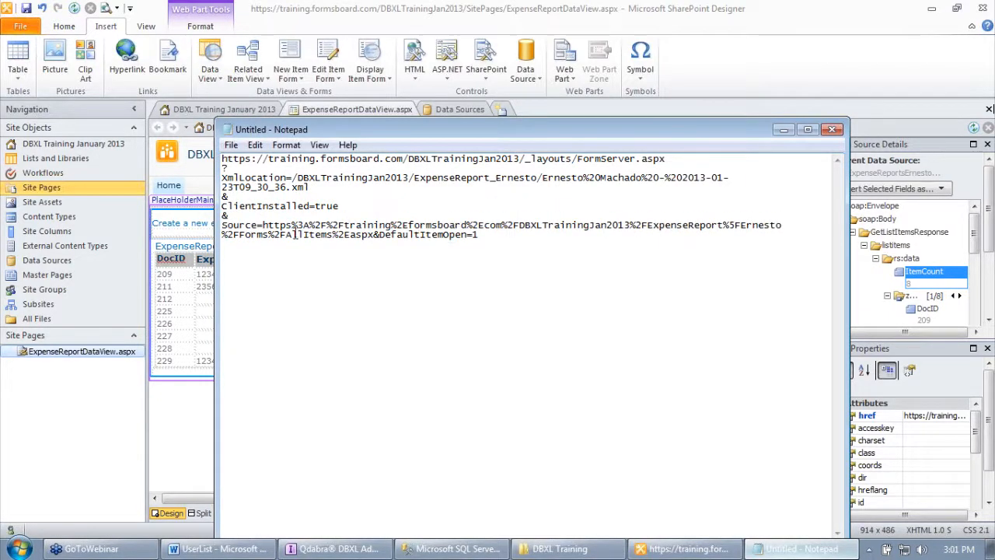
pyautogui.click(374, 234)
pyautogui.press('Return')
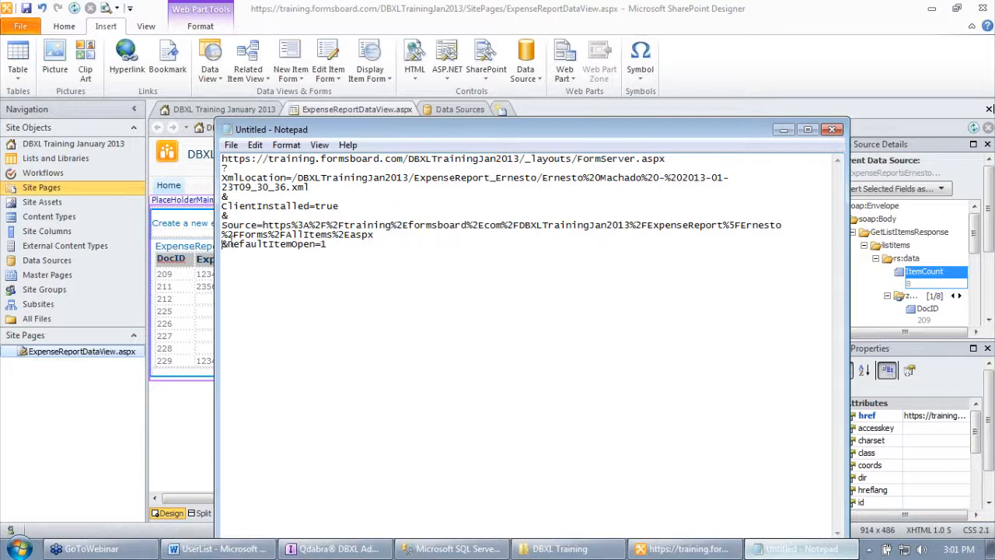
pyautogui.click(226, 244)
pyautogui.press('Return')
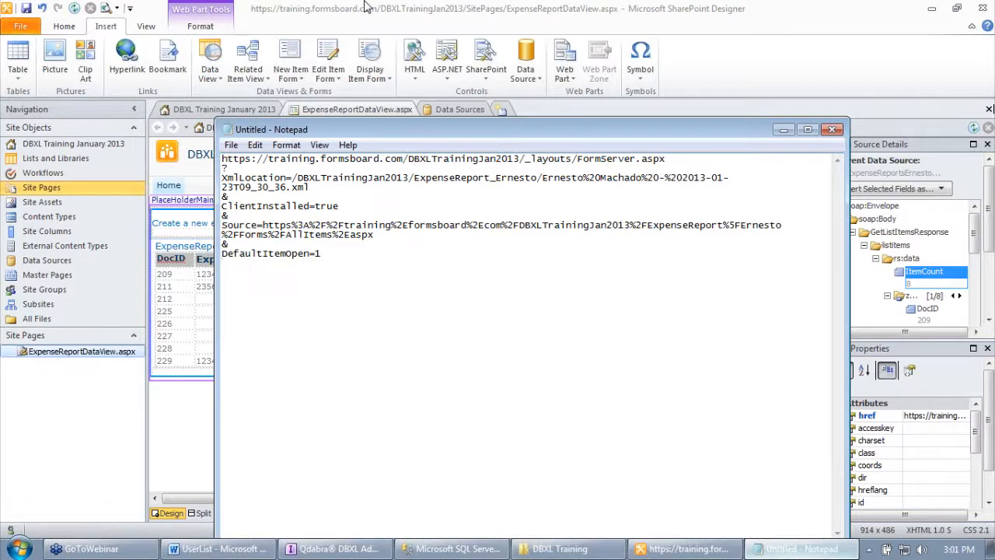
# Step: Start a hyperlink on the DocID value in the data view's first row and open its hyperlink parameters
pyautogui.click(166, 278)
pyautogui.click(166, 278)
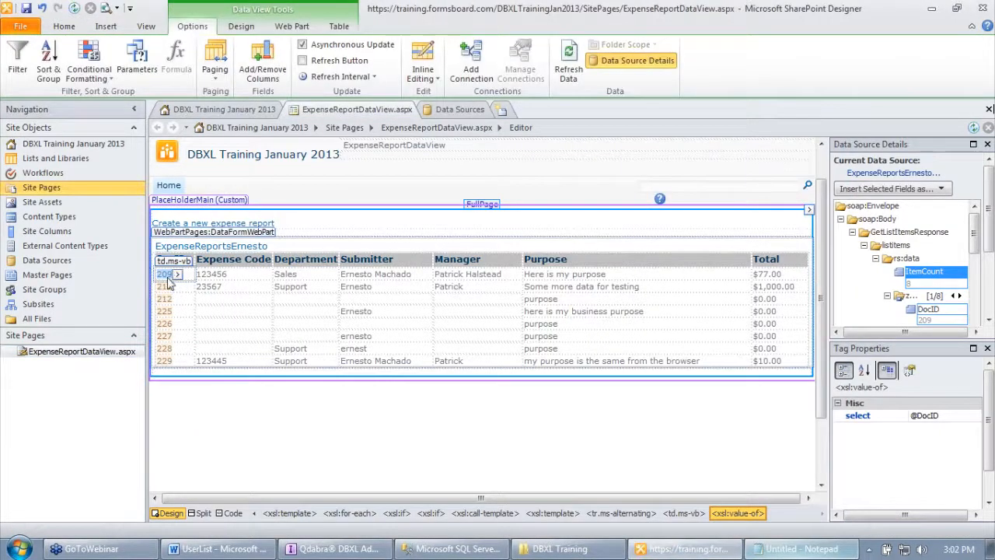
pyautogui.click(111, 27)
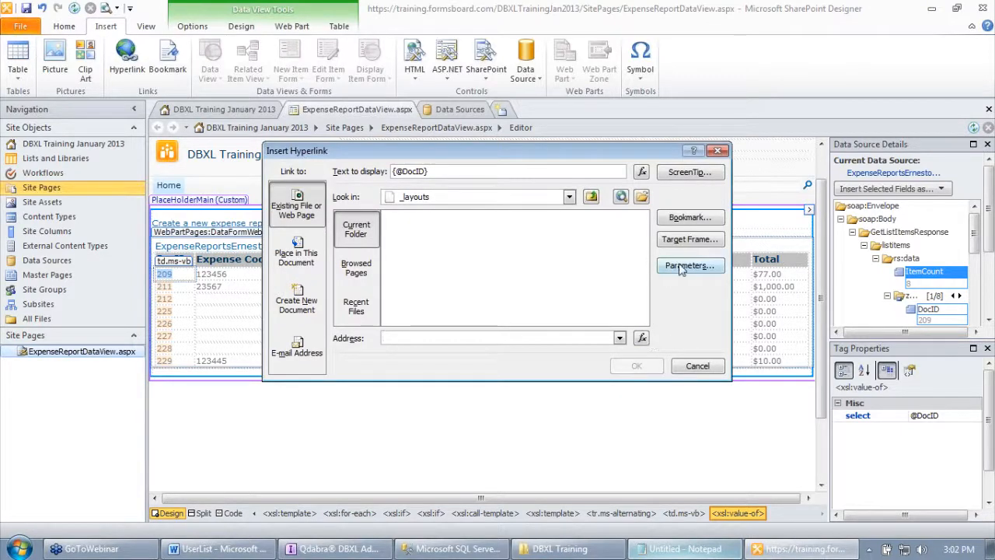
pyautogui.click(680, 265)
pyautogui.moveTo(506, 144); pyautogui.dragTo(383, 145)
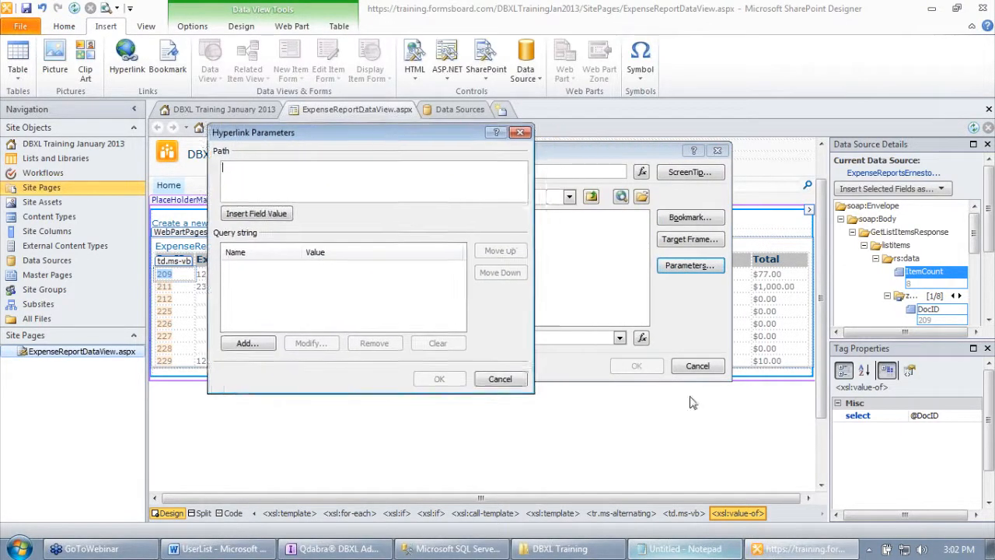
pyautogui.click(669, 549)
pyautogui.moveTo(673, 159); pyautogui.dragTo(221, 158)
pyautogui.hotkey('ctrl', 'c')
pyautogui.moveTo(306, 133); pyautogui.dragTo(563, 174)
pyautogui.click(300, 178)
pyautogui.hotkey('ctrl', 'v')
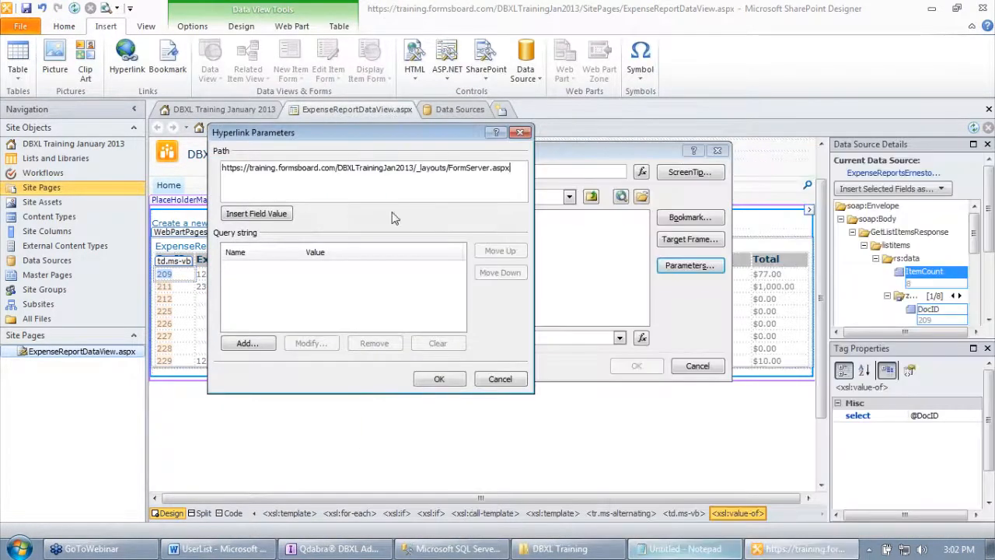
# Step: Add a query string parameter named OpenIn with the value Browser
pyautogui.hotkey('alt', 'Tab')
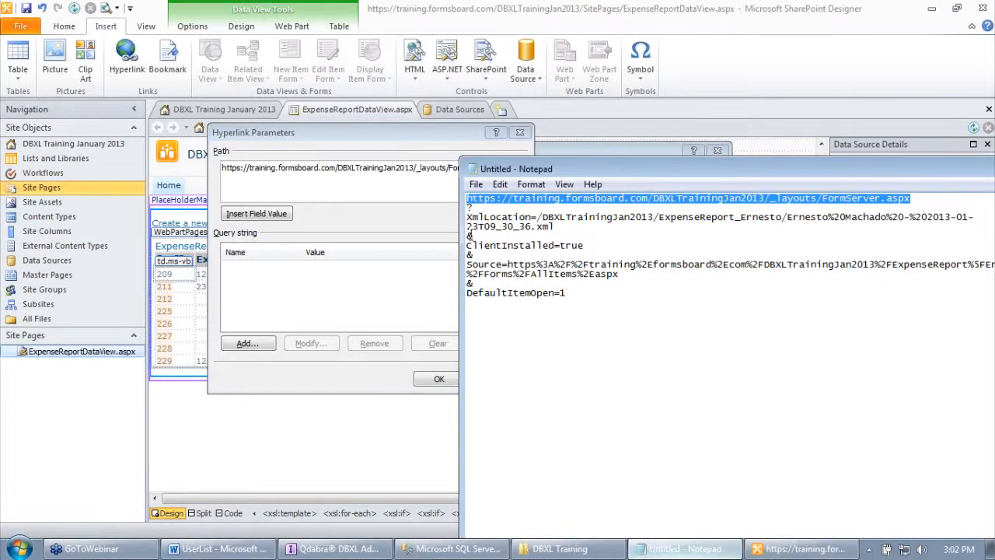
pyautogui.click(247, 344)
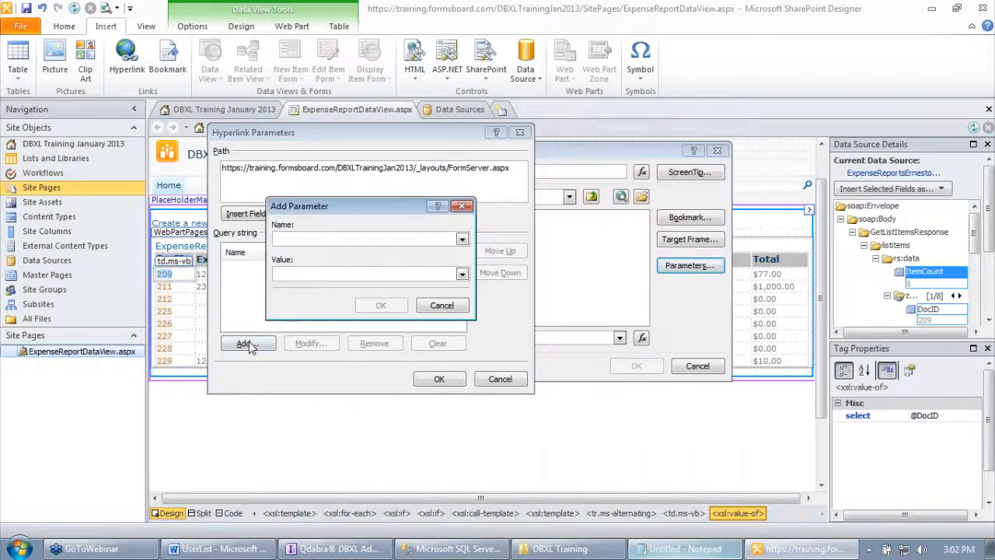
pyautogui.write('OpenIn')
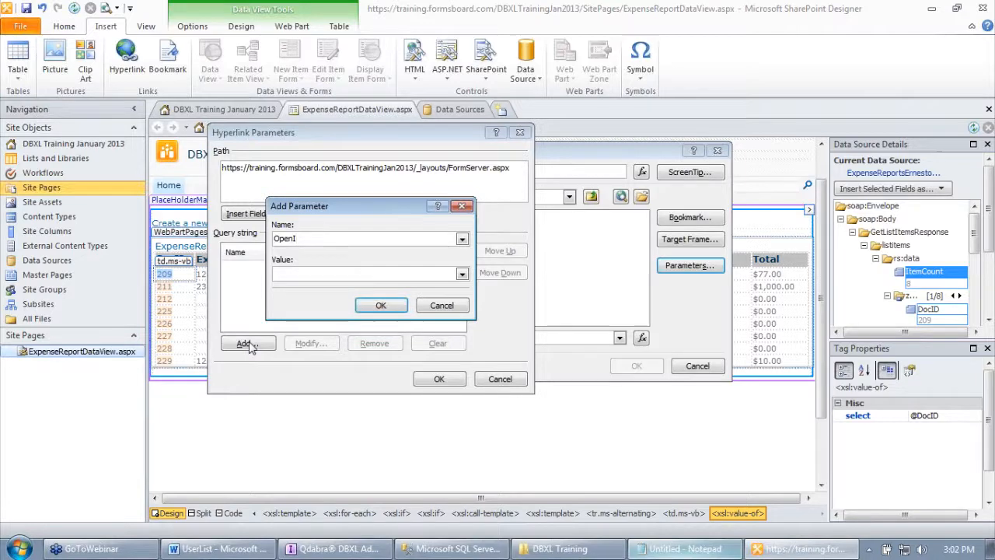
pyautogui.press('Tab')
pyautogui.write('Browser')
pyautogui.press('Return')
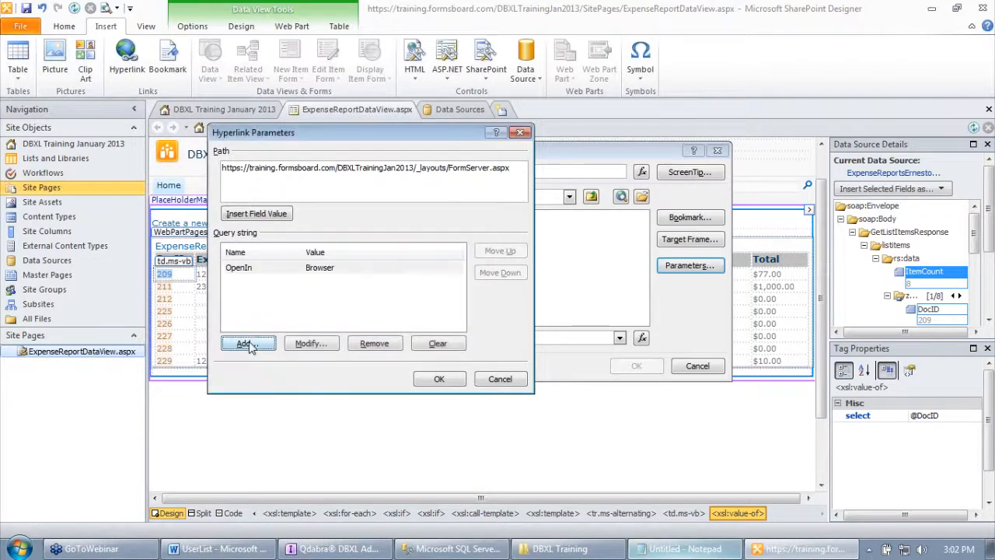
# Step: Delete the DefaultItemOpen=1 and ClientInstalled=true entries and their separators from the Notepad notes
pyautogui.hotkey('alt', 'Tab')
pyautogui.moveTo(470, 283); pyautogui.dragTo(640, 289)
pyautogui.press('Delete')
pyautogui.moveTo(470, 255); pyautogui.dragTo(459, 241)
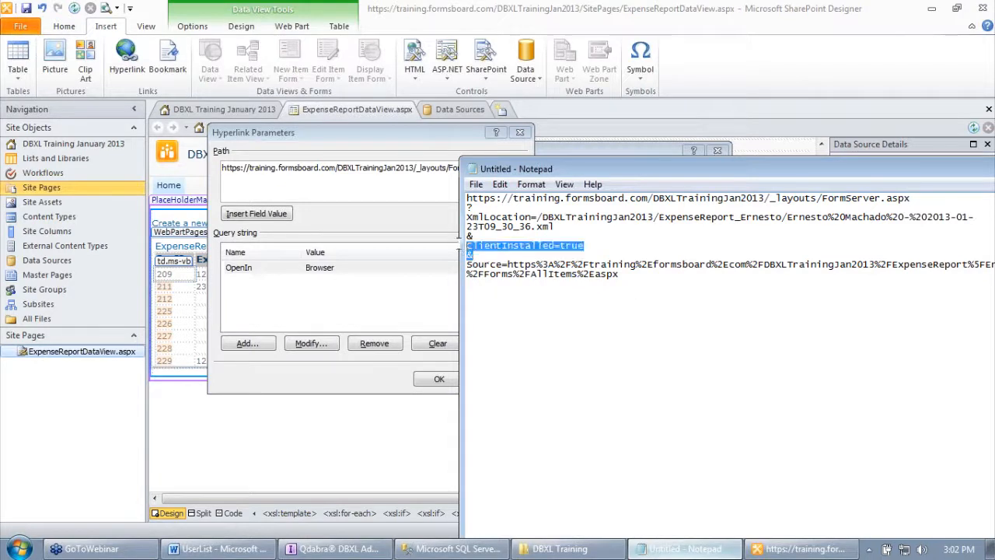
pyautogui.press('Delete')
pyautogui.press('Delete')
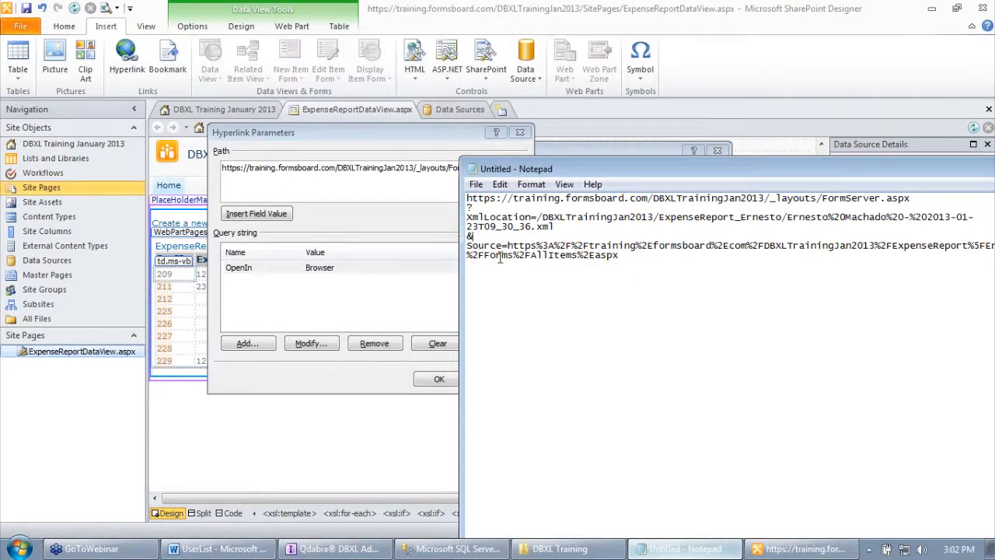
# Step: Add a Source parameter using the encoded site address from Notepad, https%3A%2F%2Ftraining%2Eformsboard%2Ecom%2FDBXLTrainingJan2013, without the library part
pyautogui.moveTo(508, 246); pyautogui.dragTo(718, 262)
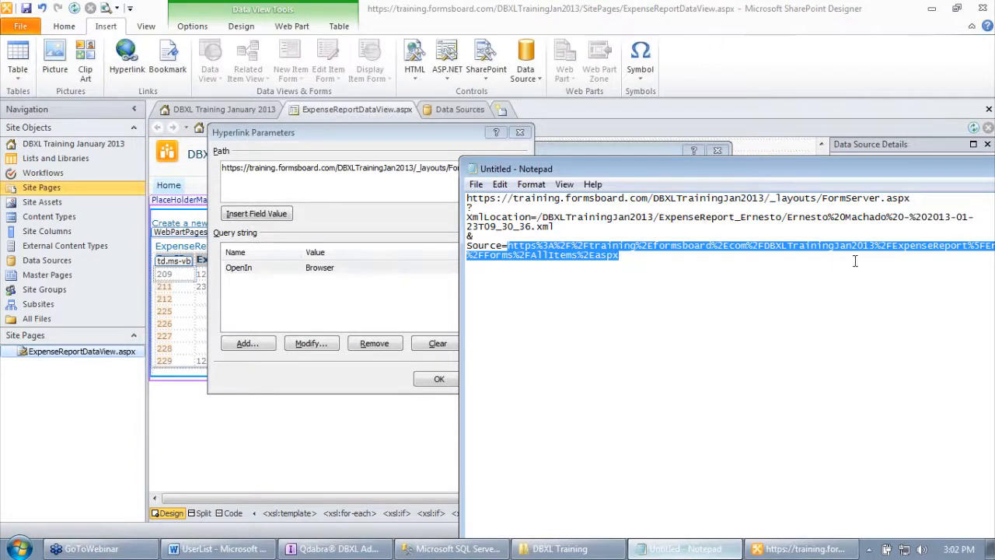
pyautogui.keyDown('shift'); pyautogui.click(875, 246); pyautogui.keyUp('shift')
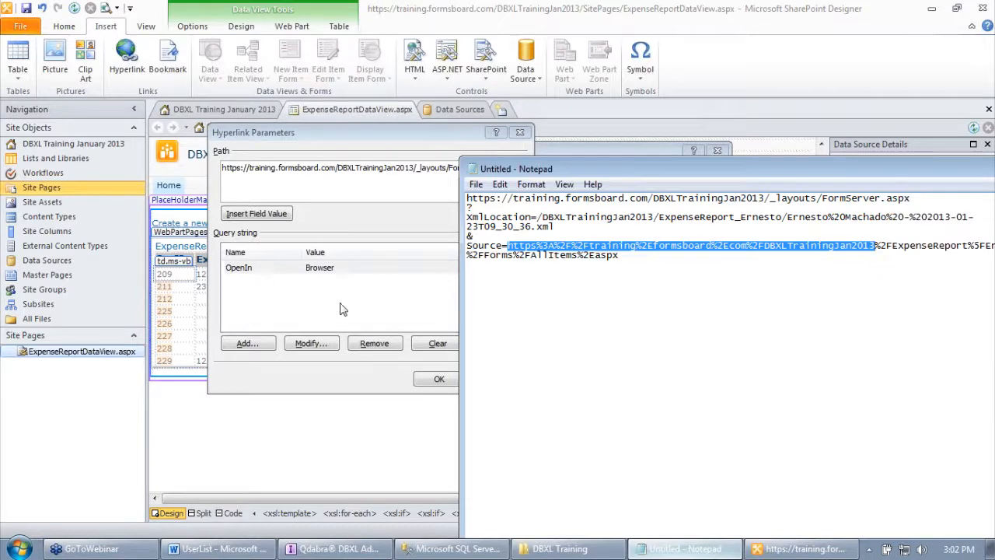
pyautogui.click(265, 345)
pyautogui.write('Source')
pyautogui.press('Tab')
pyautogui.hotkey('ctrl', 'v')
pyautogui.press('Return')
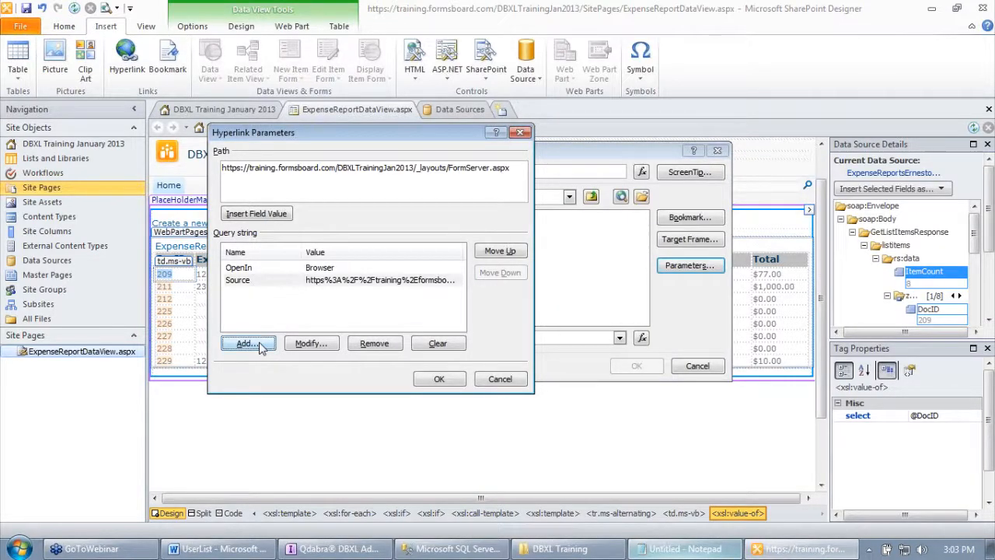
# Step: Delete the Source entry, the FormServer.aspx address and the leftover separators from Notepad, keeping only the XmlLocation line
pyautogui.hotkey('alt', 'Tab')
pyautogui.click(470, 235)
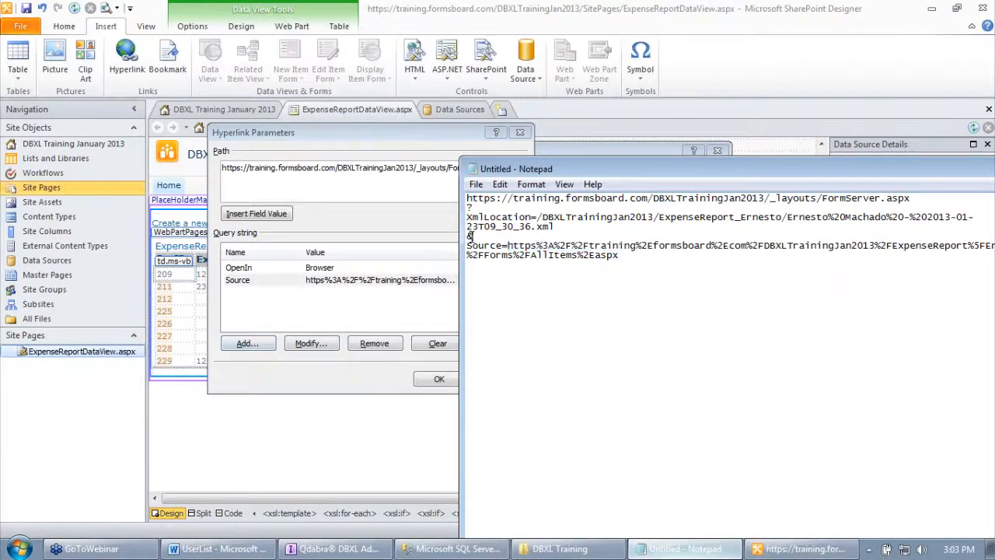
pyautogui.moveTo(468, 243); pyautogui.dragTo(768, 269)
pyautogui.press('BackSpace')
pyautogui.press('BackSpace')
pyautogui.press('BackSpace')
pyautogui.moveTo(468, 217); pyautogui.dragTo(466, 198)
pyautogui.press('BackSpace')
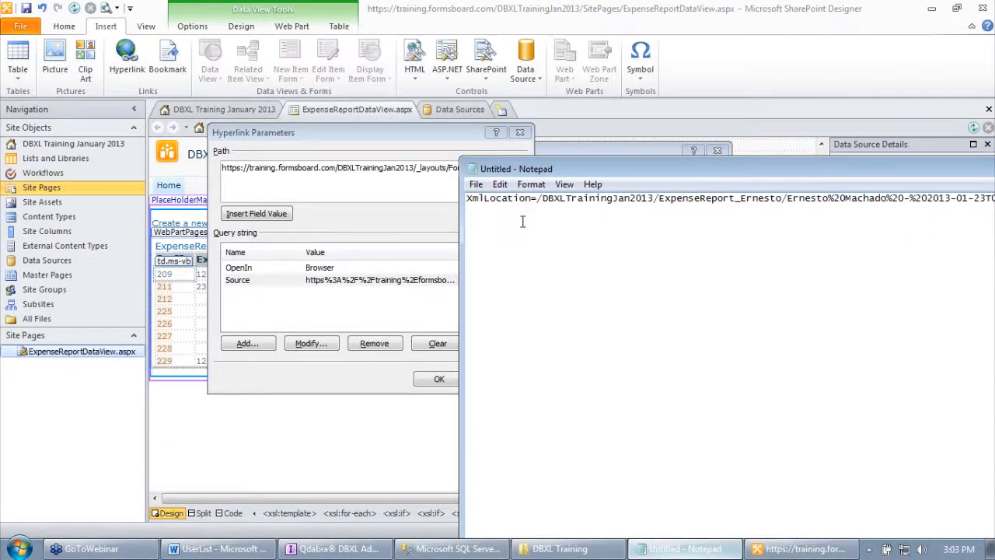
# Step: Start another query string parameter and name it XmlLocation, copying the name from Notepad
pyautogui.click(237, 343)
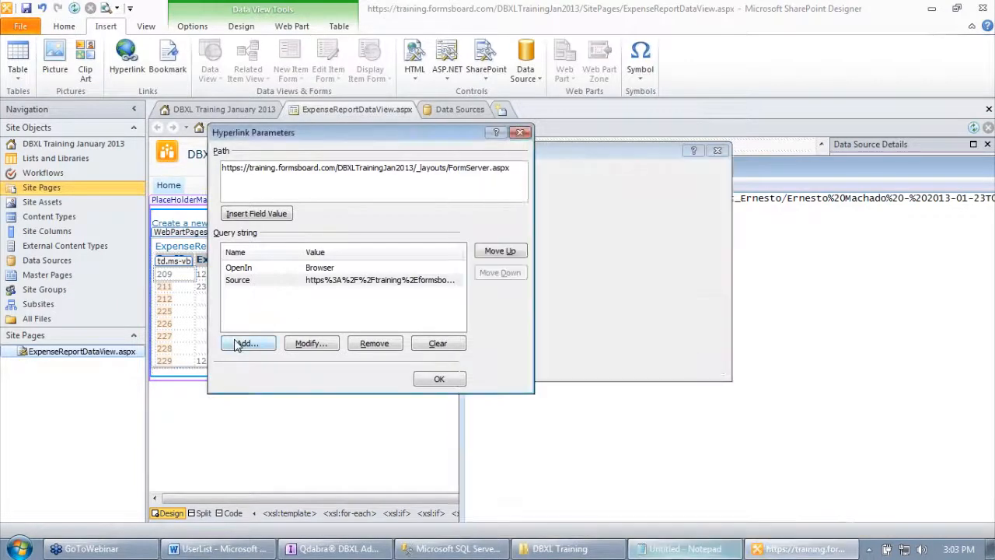
pyautogui.hotkey('alt', 'Tab')
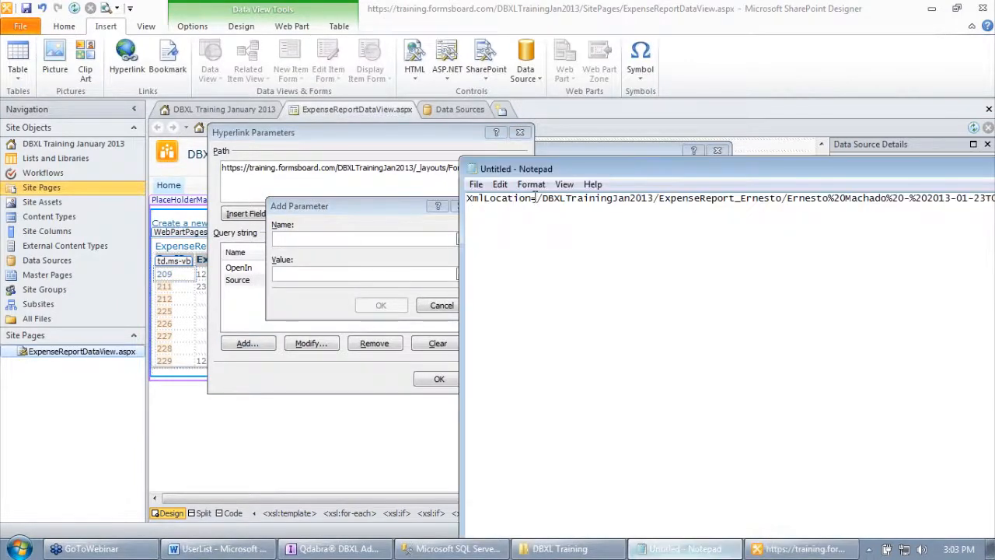
pyautogui.moveTo(535, 197); pyautogui.dragTo(467, 198)
pyautogui.hotkey('ctrl', 'c')
pyautogui.click(319, 239)
pyautogui.hotkey('ctrl', 'v')
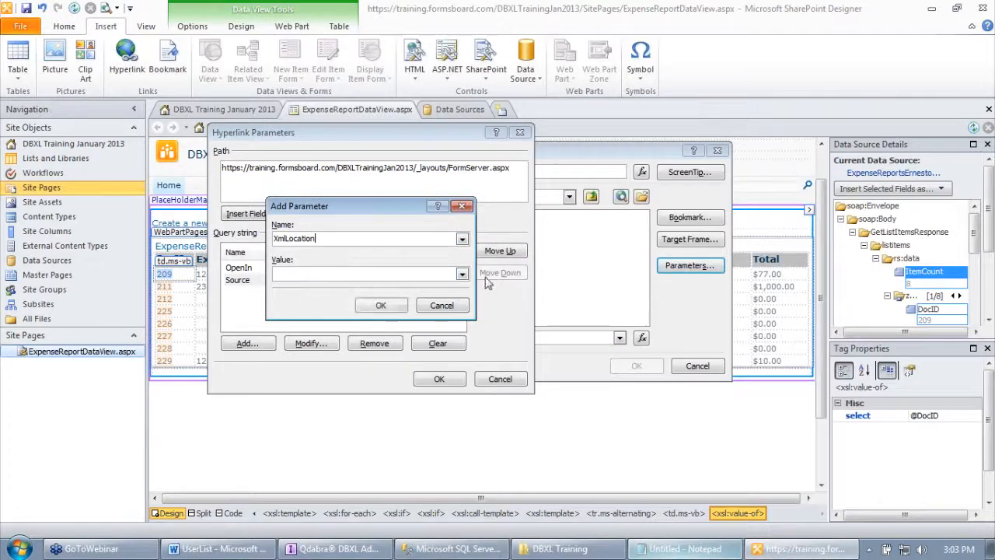
# Step: Remove the XmlLocation= prefix from the Notepad line and reposition the window to show the whole path to the .xml file
pyautogui.hotkey('alt', 'Tab')
pyautogui.moveTo(538, 199); pyautogui.dragTo(393, 197)
pyautogui.press('Delete')
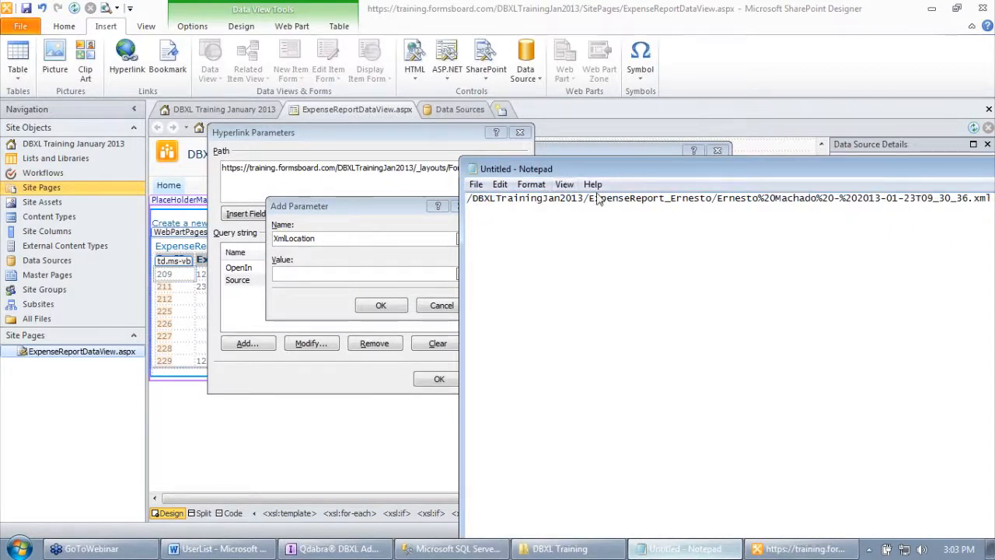
pyautogui.moveTo(593, 172); pyautogui.dragTo(411, 169)
pyautogui.moveTo(287, 197); pyautogui.dragTo(787, 197)
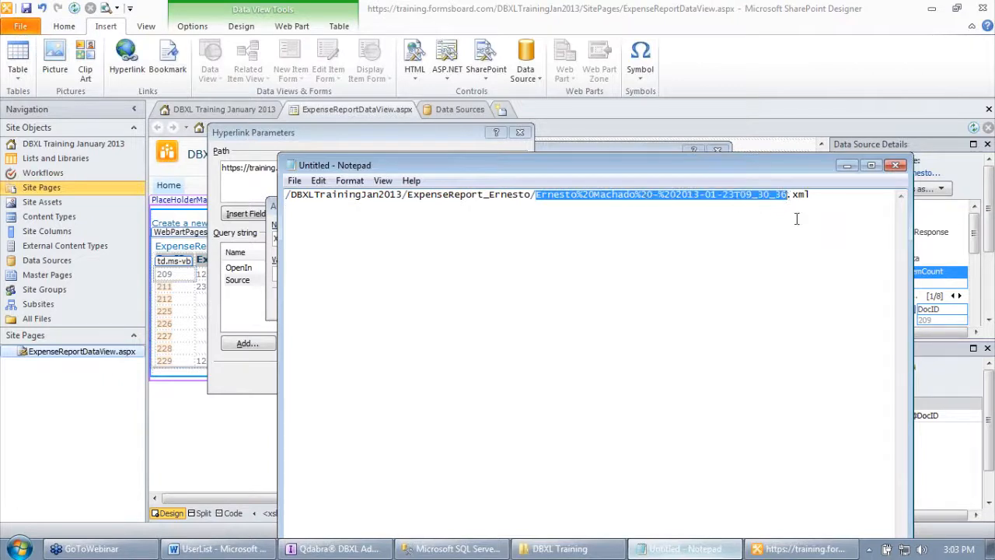
pyautogui.click(791, 199)
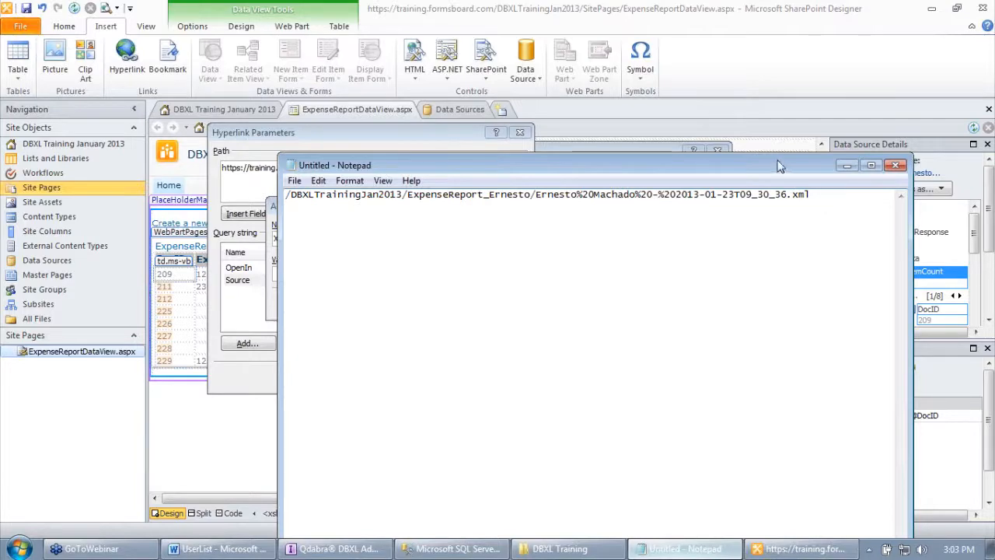
pyautogui.moveTo(775, 157); pyautogui.dragTo(795, 171)
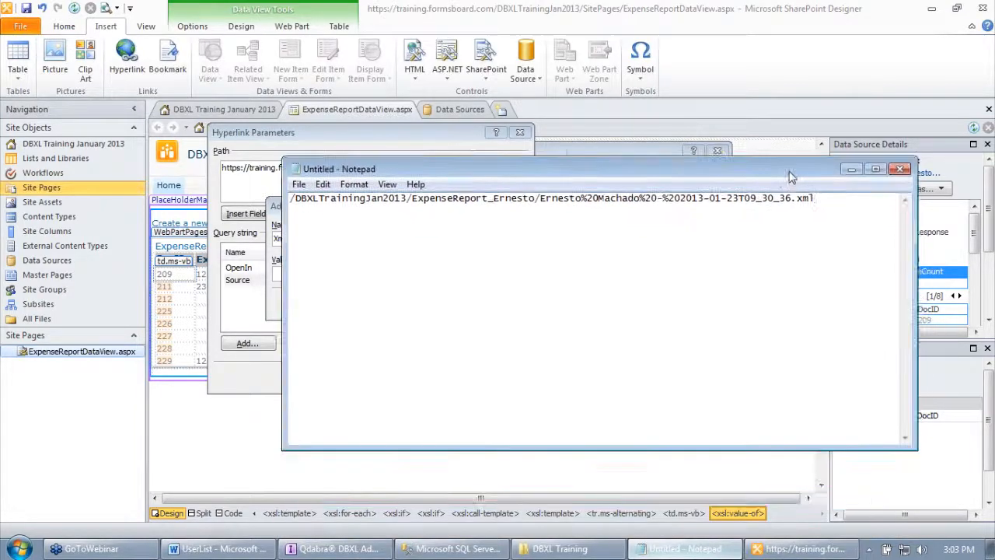
# Step: Examine the site and form library segments of the XmlLocation path in Notepad, and check the value choices for the XmlLocation parameter
pyautogui.moveTo(829, 215); pyautogui.dragTo(176, 171)
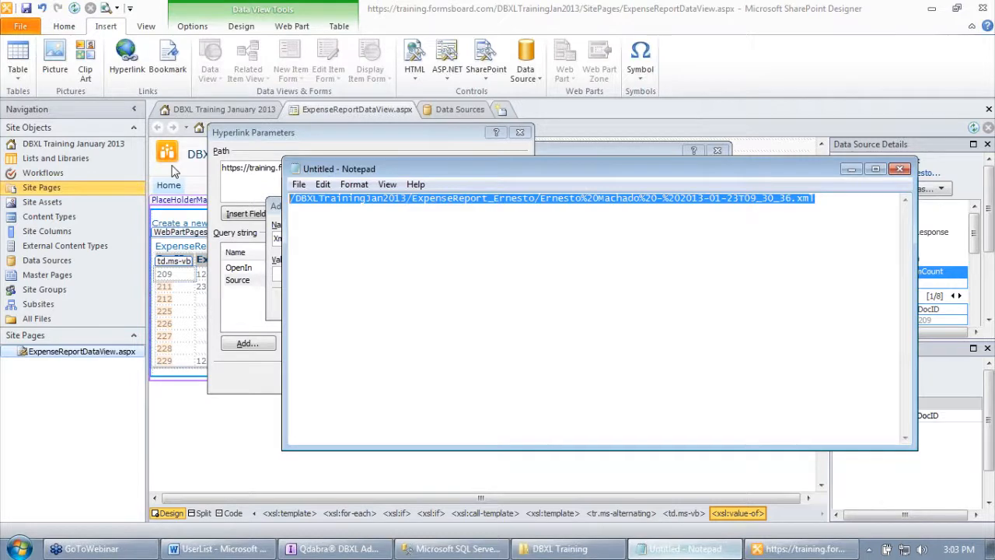
pyautogui.click(852, 169)
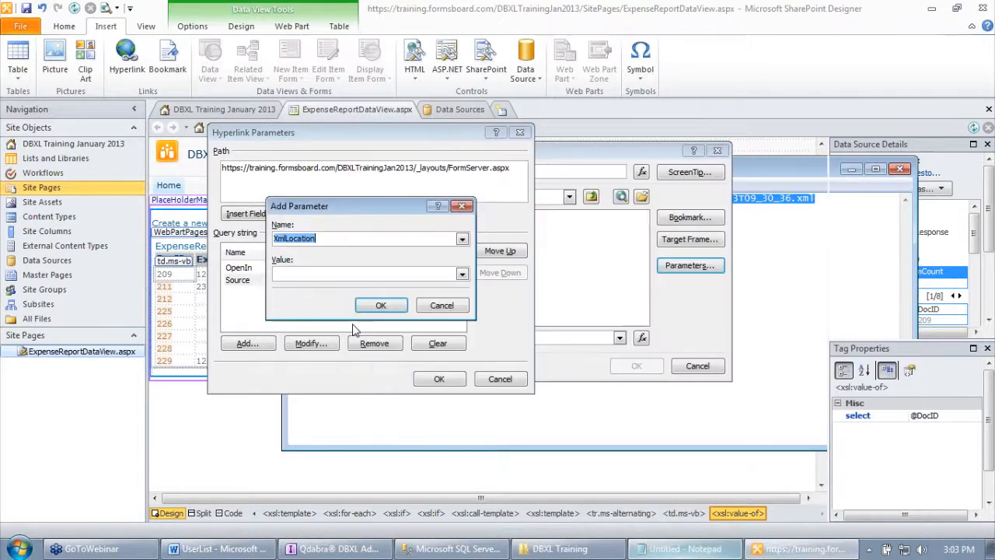
pyautogui.click(462, 274)
pyautogui.click(388, 259)
pyautogui.click(684, 549)
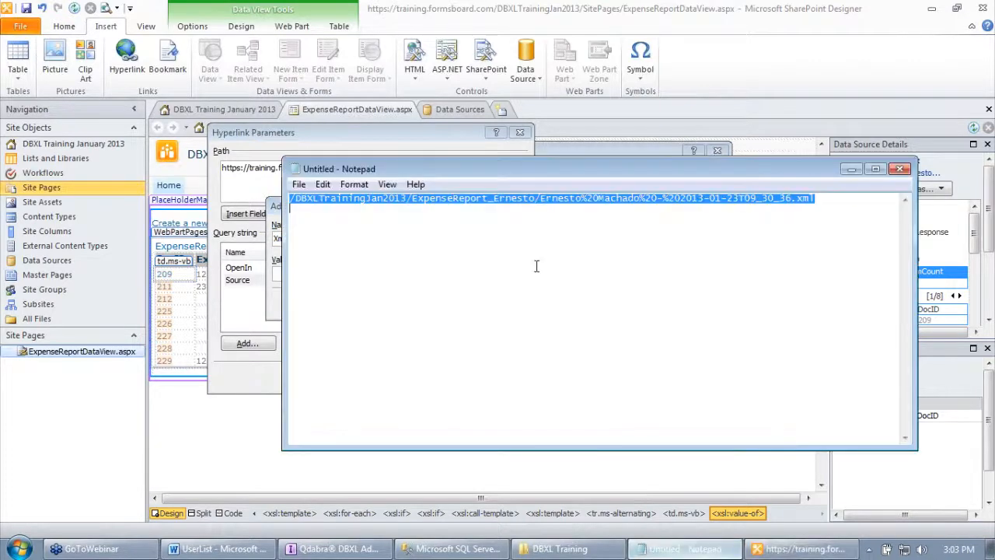
pyautogui.click(272, 259)
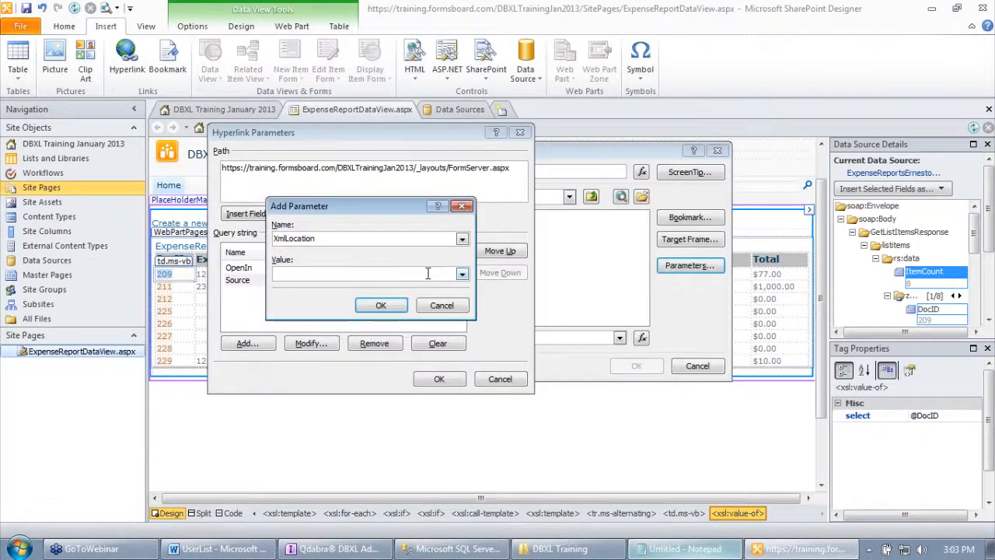
pyautogui.hotkey('alt', 'Tab')
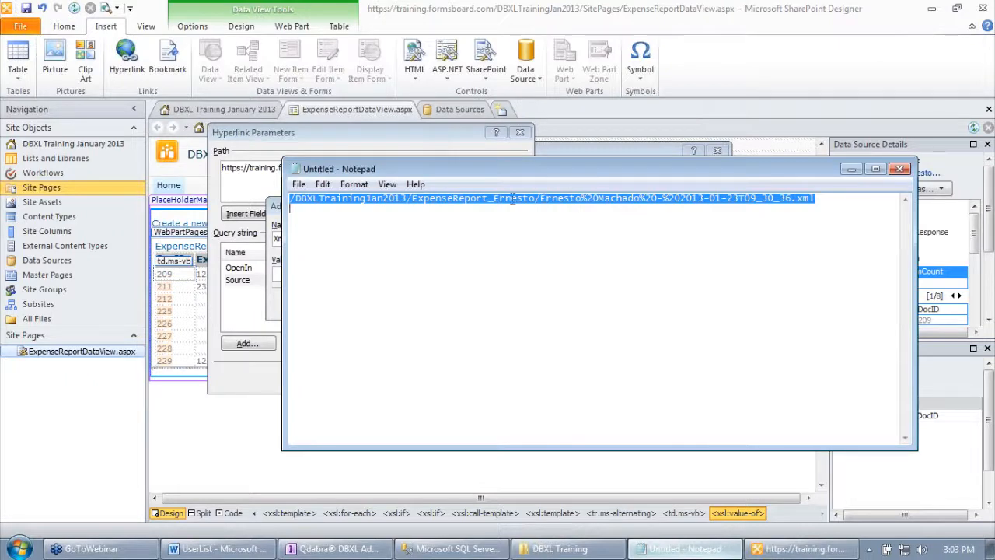
pyautogui.moveTo(410, 200); pyautogui.dragTo(159, 190)
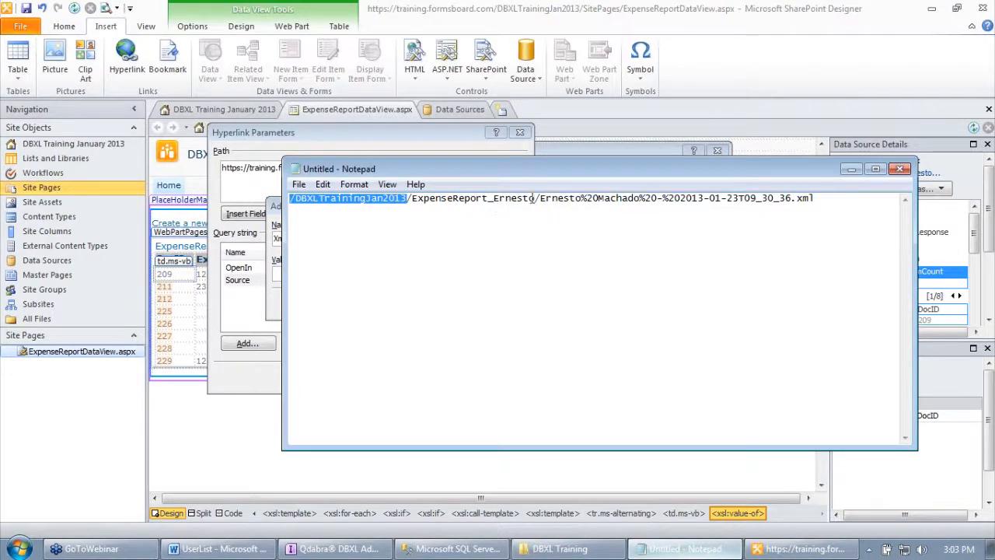
pyautogui.moveTo(536, 199); pyautogui.dragTo(413, 199)
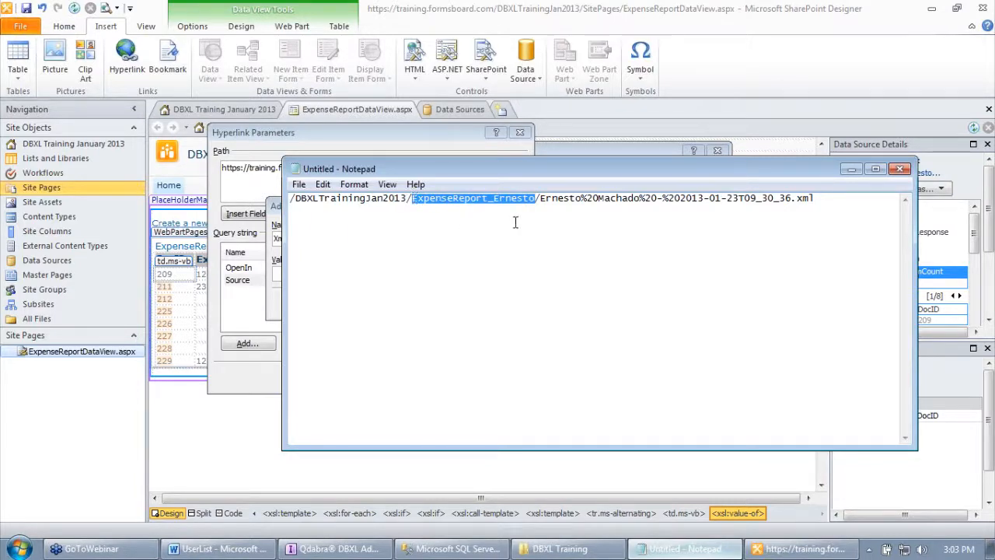
# Step: Select the file name part of the Notepad path, between the form library segment and the .xml extension
pyautogui.moveTo(792, 199); pyautogui.dragTo(863, 200)
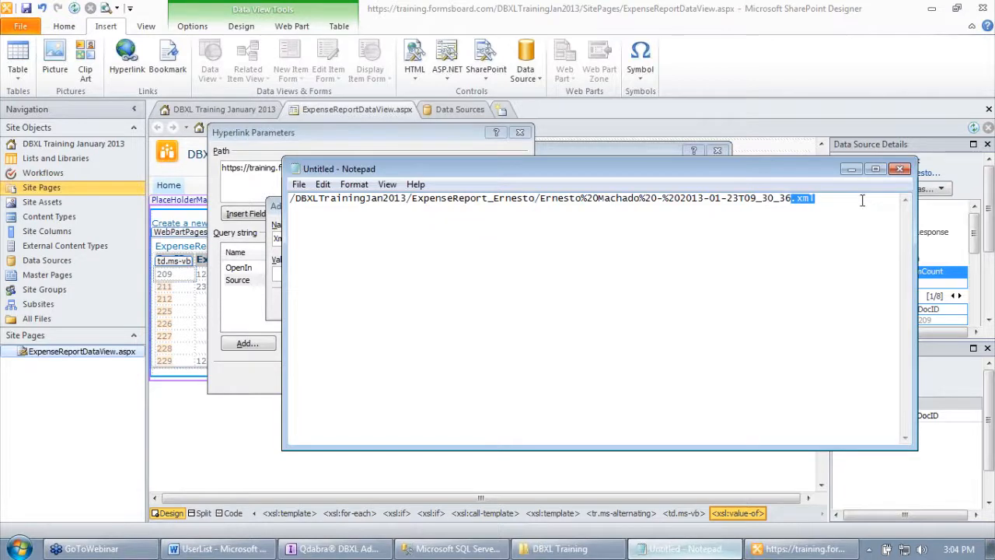
pyautogui.click(856, 204)
pyautogui.moveTo(541, 200); pyautogui.dragTo(791, 203)
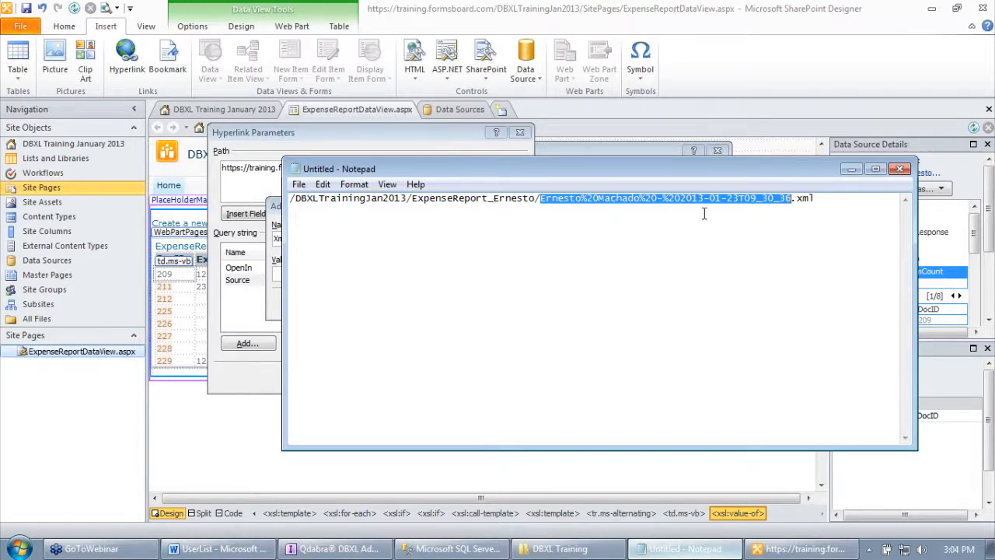
# Step: Look through the field choices for the new parameter's value in SharePoint Designer and choose the Name field
pyautogui.hotkey('alt', 'Tab')
pyautogui.click(462, 274)
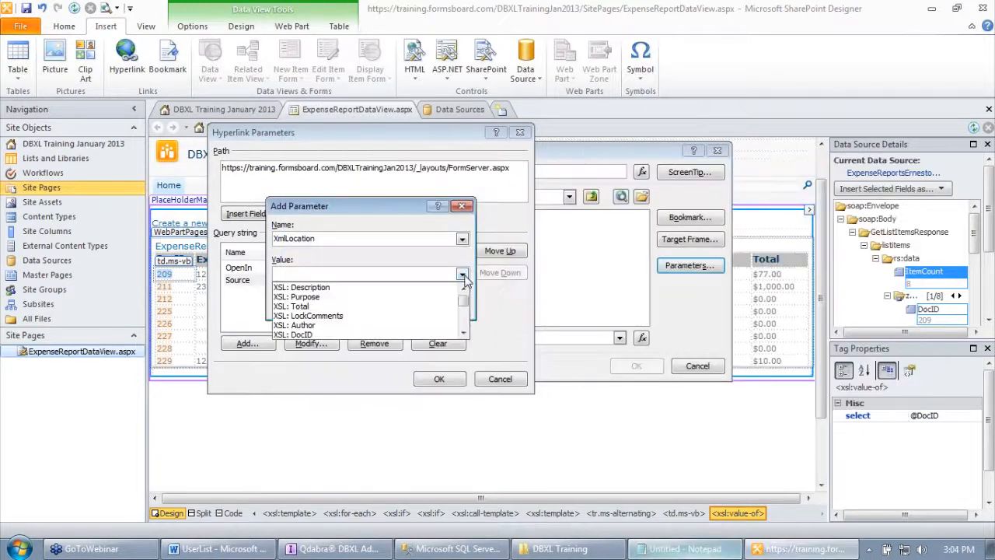
pyautogui.click(464, 333)
pyautogui.click(464, 332)
pyautogui.click(463, 333)
pyautogui.click(463, 333)
pyautogui.click(463, 333)
pyautogui.click(463, 333)
pyautogui.click(463, 333)
pyautogui.click(463, 333)
pyautogui.click(464, 332)
pyautogui.click(463, 333)
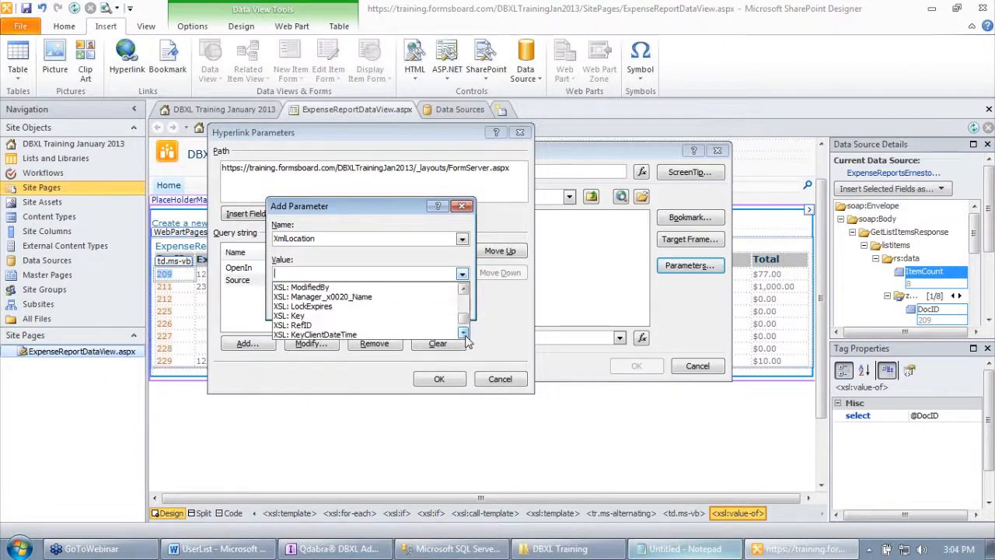
pyautogui.click(463, 333)
pyautogui.click(464, 333)
pyautogui.click(464, 290)
pyautogui.click(463, 290)
pyautogui.click(463, 290)
pyautogui.click(464, 289)
pyautogui.click(464, 289)
pyautogui.click(464, 289)
pyautogui.click(464, 289)
pyautogui.click(349, 296)
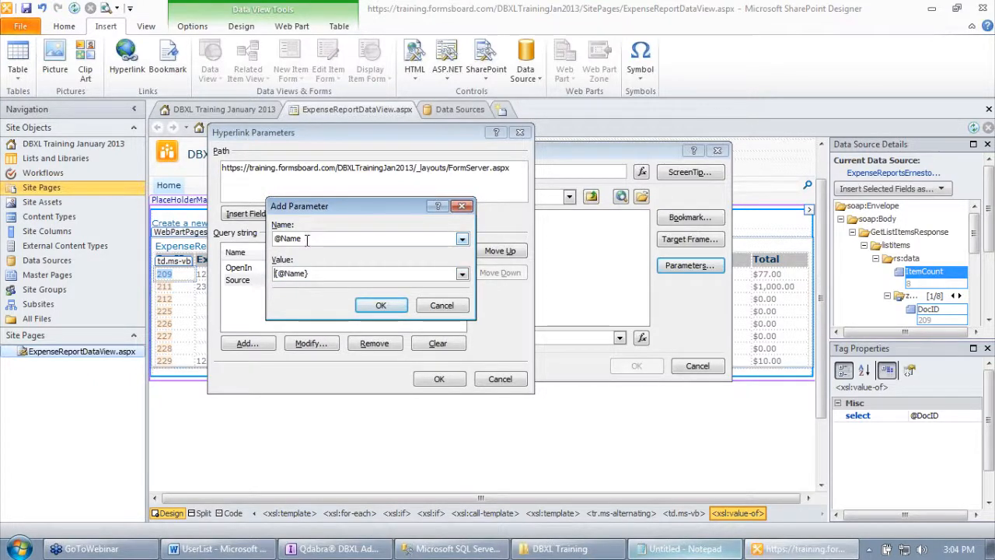
pyautogui.moveTo(321, 273); pyautogui.dragTo(270, 274)
pyautogui.hotkey('ctrl', 'c')
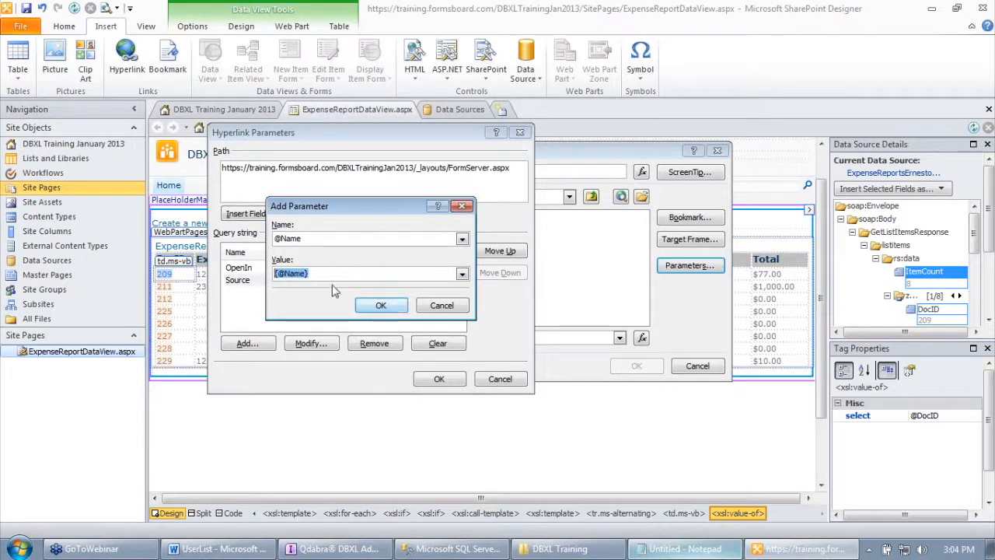
pyautogui.press('Delete')
pyautogui.hotkey('alt', 'Tab')
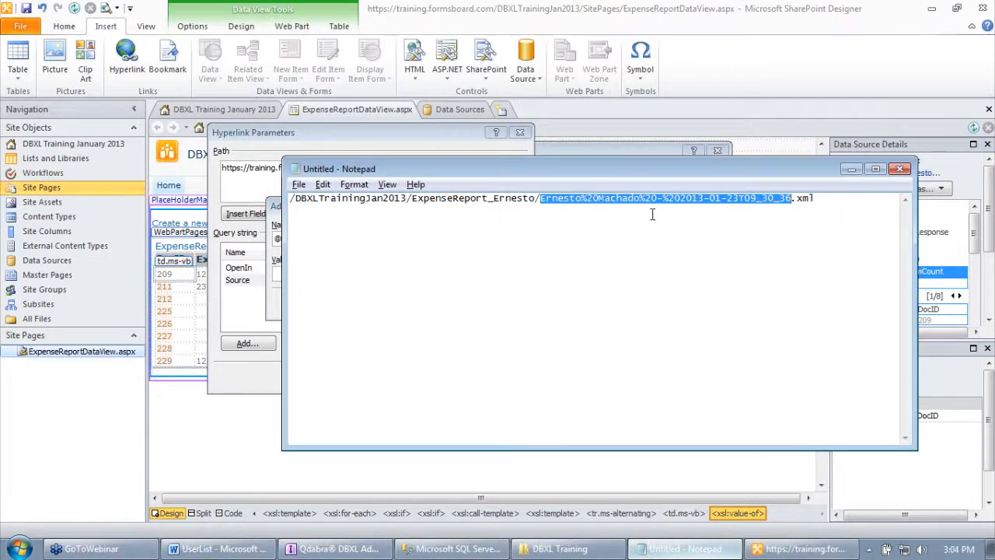
pyautogui.hotkey('ctrl', 'v')
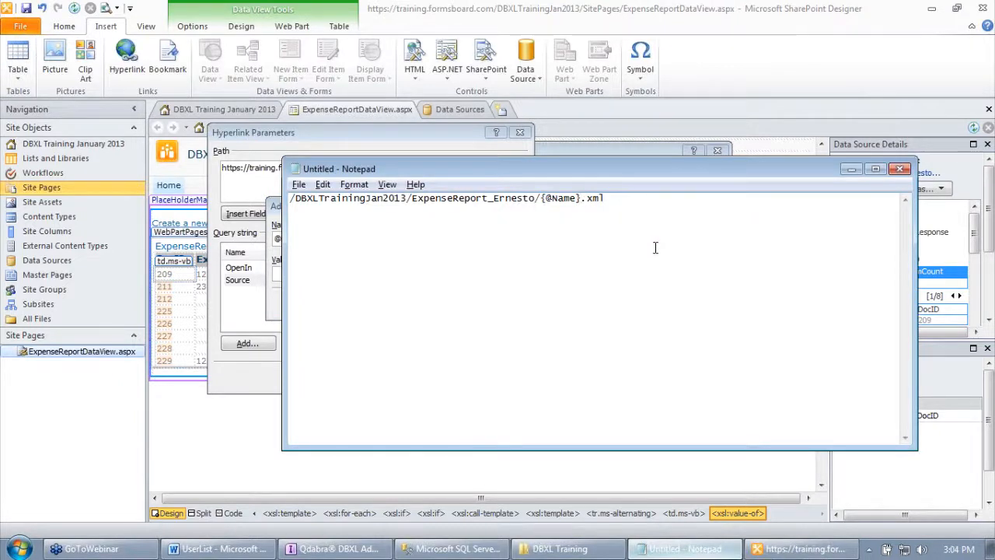
pyautogui.moveTo(543, 204); pyautogui.dragTo(577, 226)
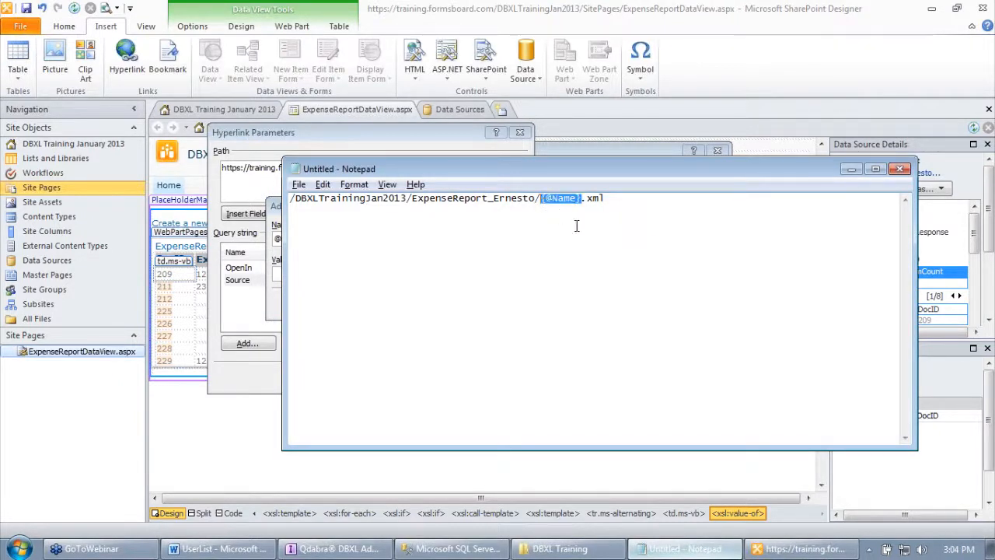
pyautogui.moveTo(625, 202); pyautogui.dragTo(234, 212)
pyautogui.hotkey('ctrl', 'c')
pyautogui.hotkey('alt', 'Tab')
pyautogui.hotkey('ctrl', 'v')
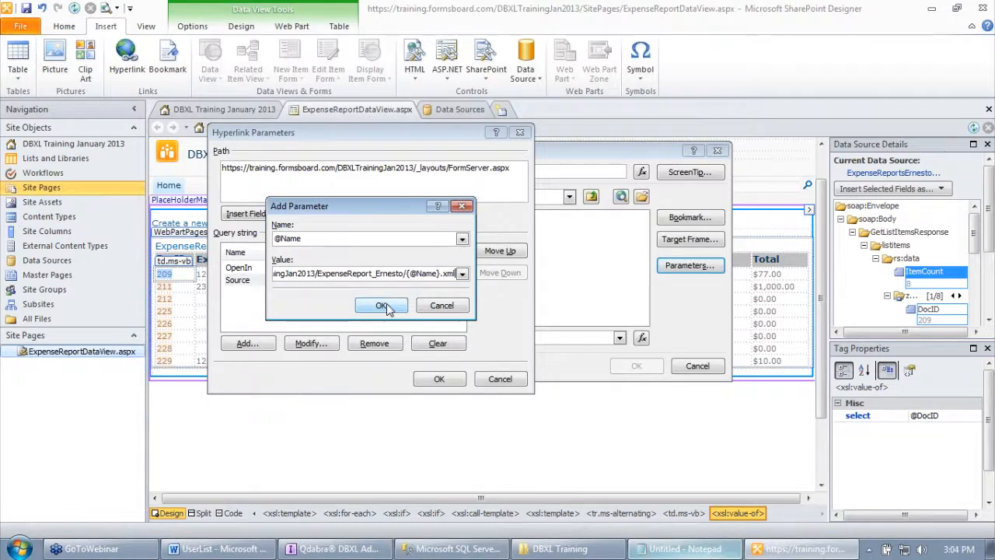
pyautogui.click(384, 305)
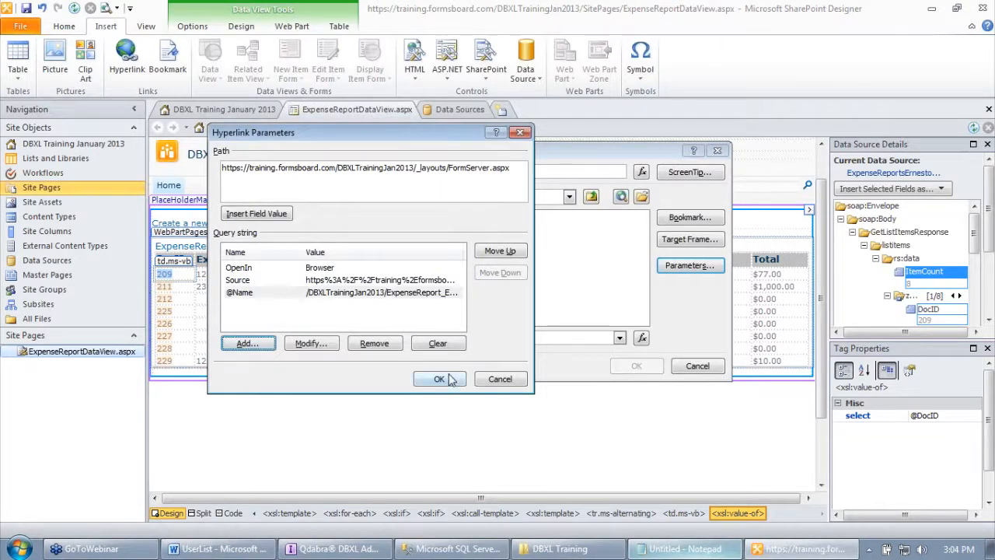
pyautogui.click(439, 378)
pyautogui.press('Return')
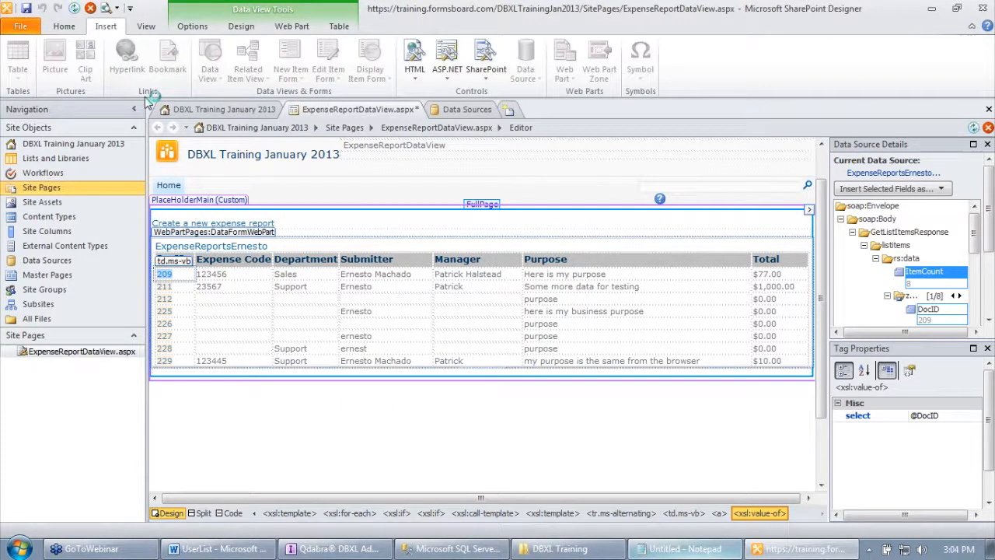
# Step: Preview the page in the browser, test the DocID 230 link with its error details, and return to the data view
pyautogui.click(110, 11)
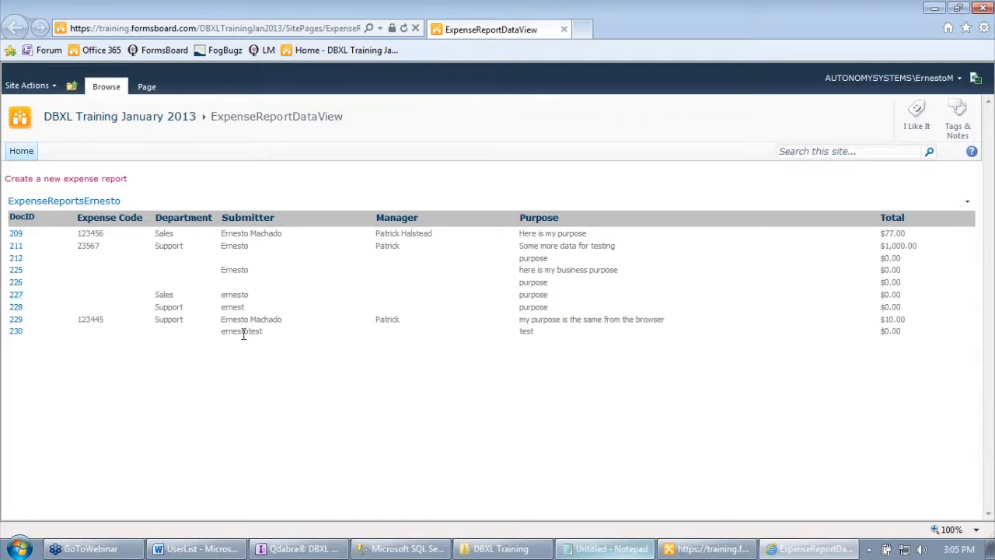
pyautogui.doubleClick(244, 334)
pyautogui.click(16, 331)
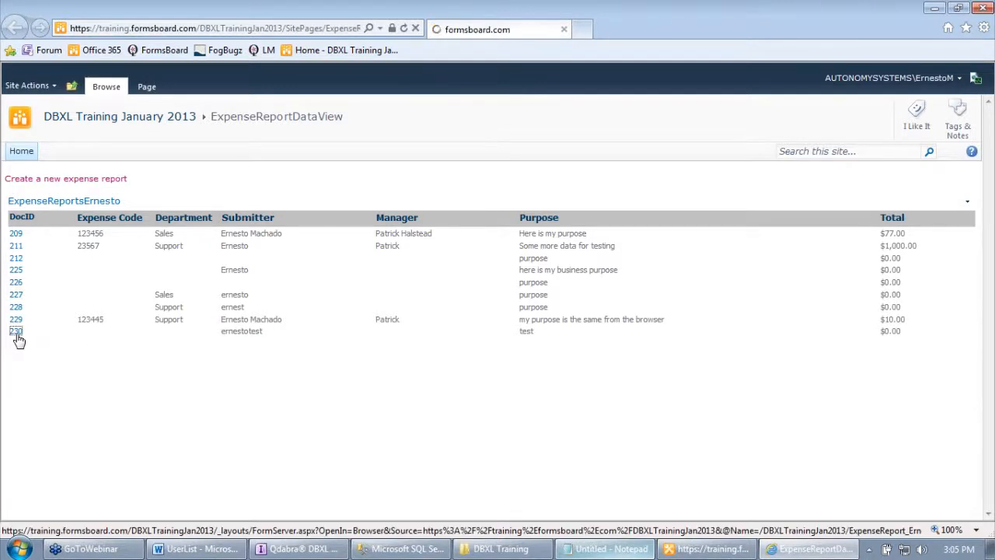
pyautogui.click(381, 281)
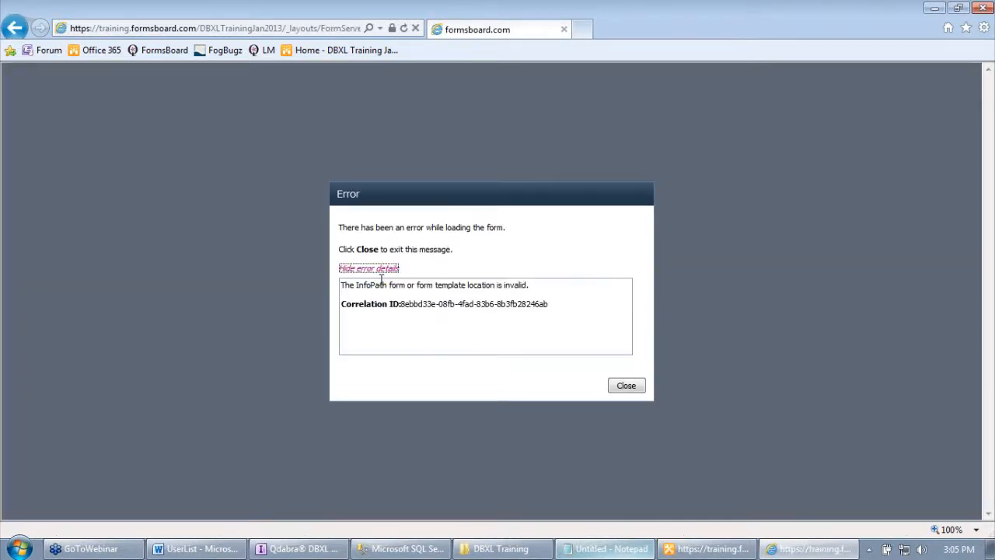
pyautogui.click(626, 386)
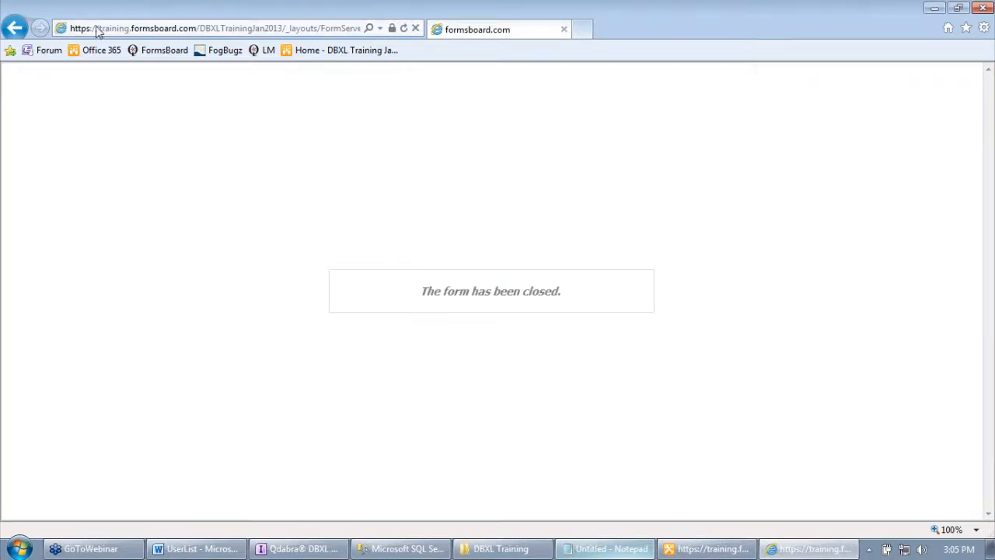
pyautogui.click(12, 28)
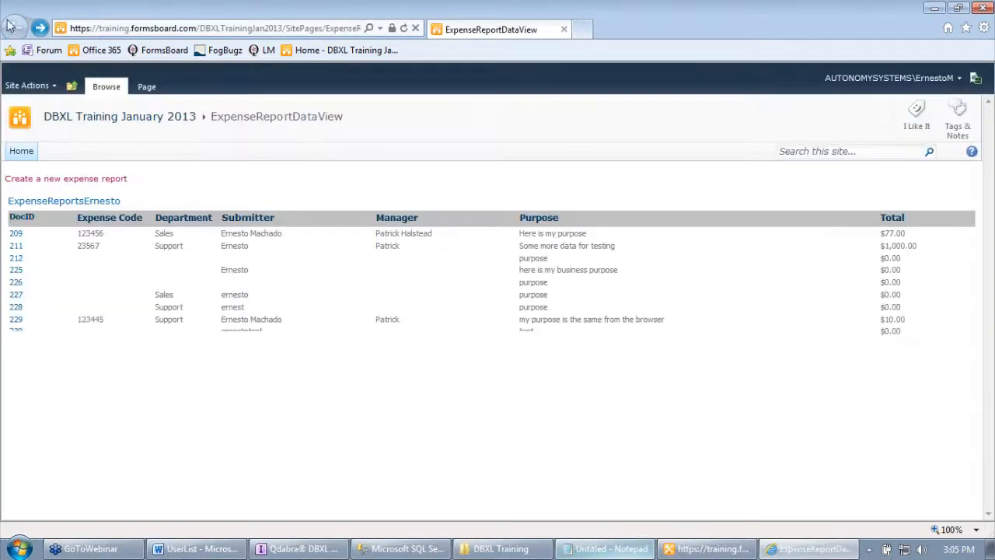
# Step: Reopen the DocID hyperlink's parameters in SharePoint Designer and fit the query string columns to their contents
pyautogui.click(709, 549)
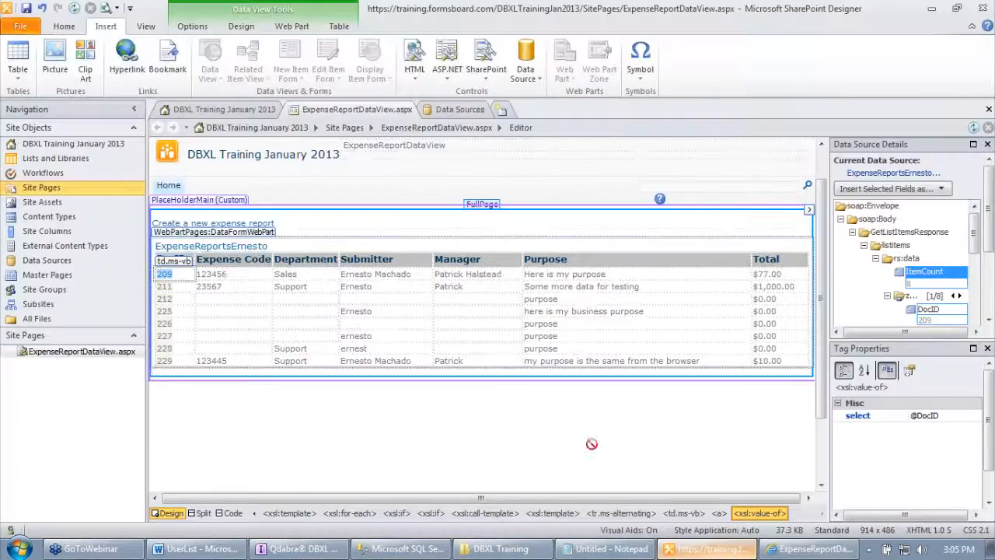
pyautogui.click(139, 59)
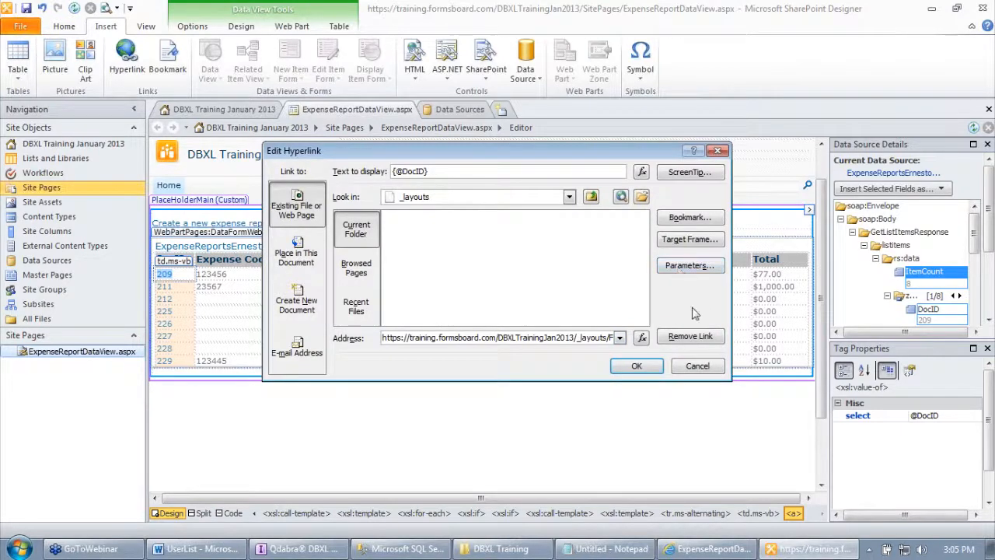
pyautogui.click(691, 265)
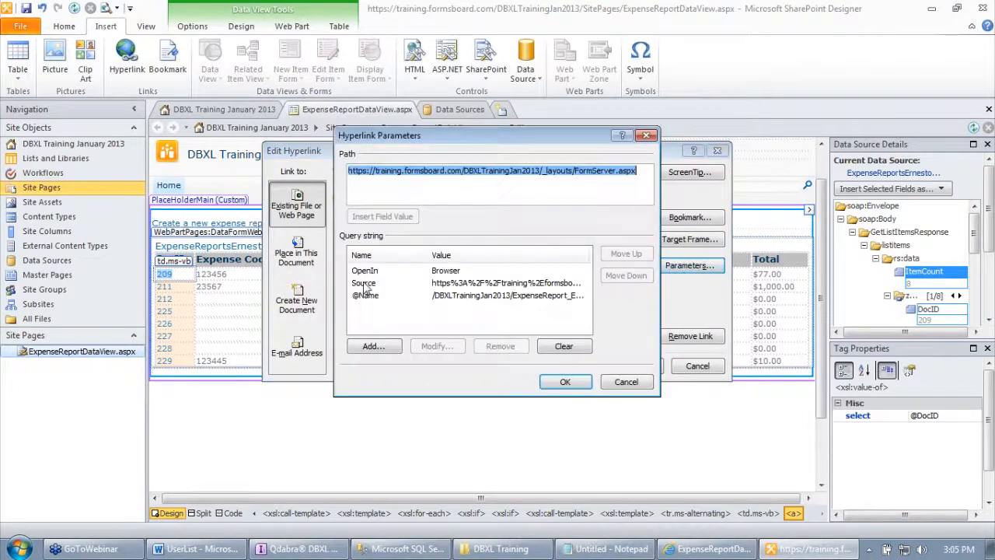
pyautogui.doubleClick(429, 255)
pyautogui.doubleClick(543, 255)
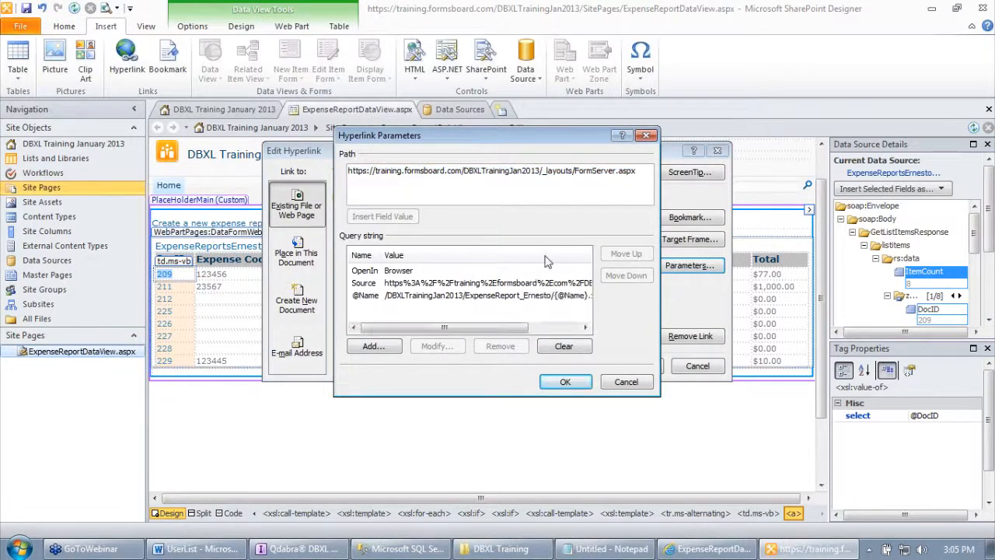
pyautogui.click(368, 298)
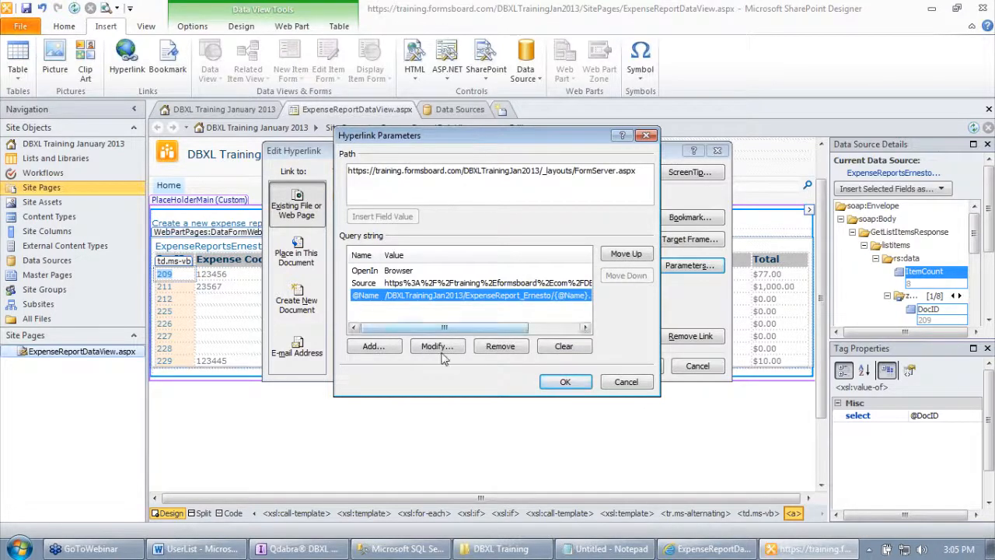
pyautogui.click(437, 347)
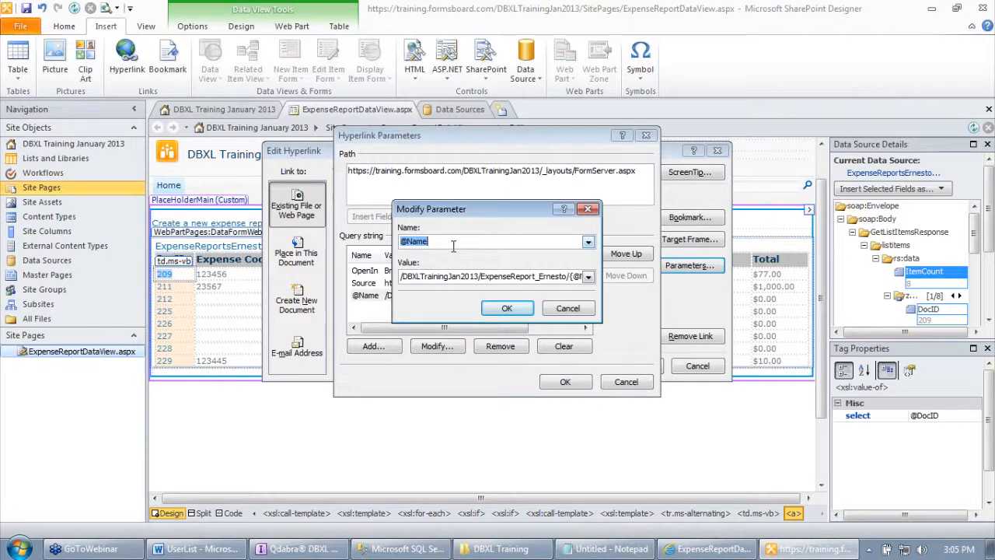
pyautogui.write('XmlLocation')
pyautogui.hotkey('alt', 'Tab')
pyautogui.hotkey('ctrl', 'z')
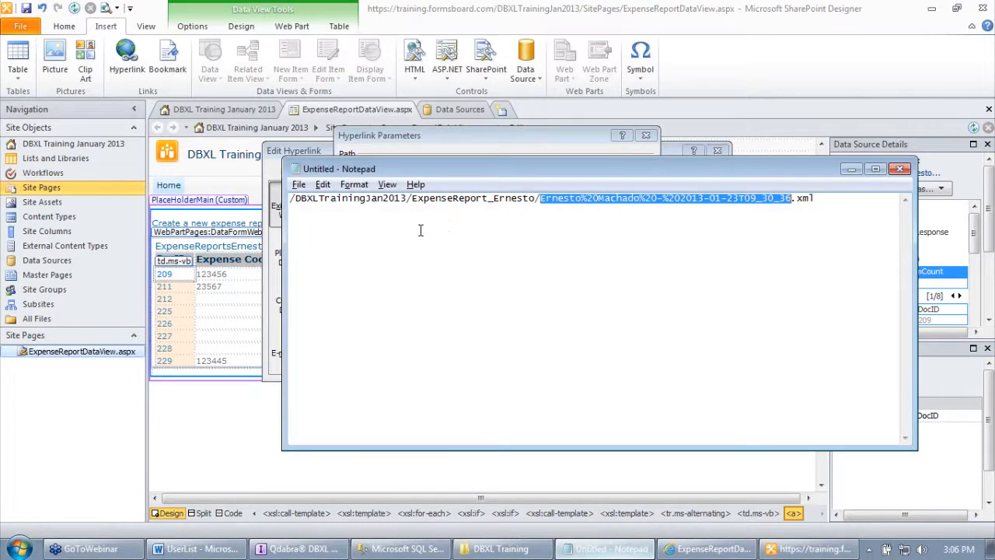
pyautogui.click(899, 168)
pyautogui.click(525, 277)
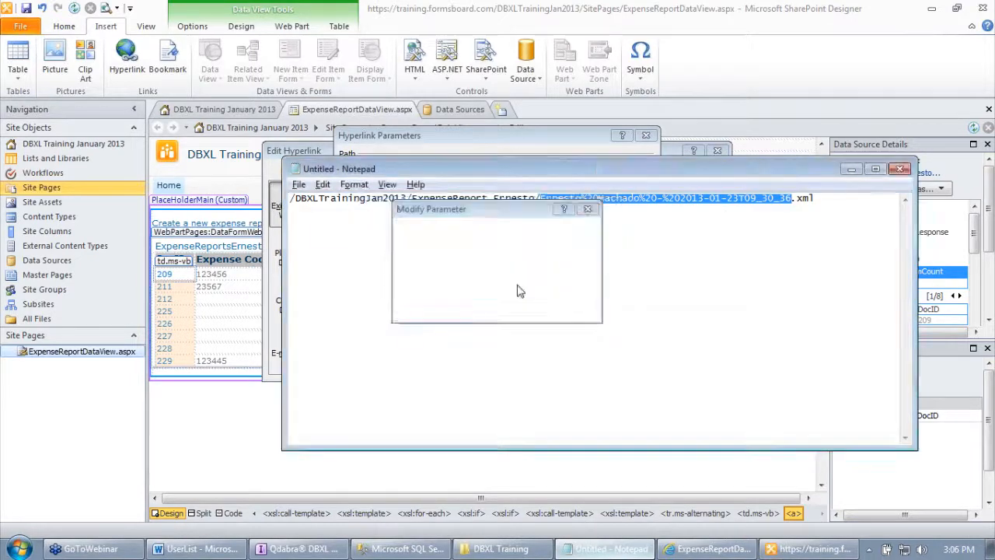
# Step: Confirm the modified parameter and the DocID hyperlink, and save the ExpenseReportDataView.aspx page
pyautogui.click(507, 307)
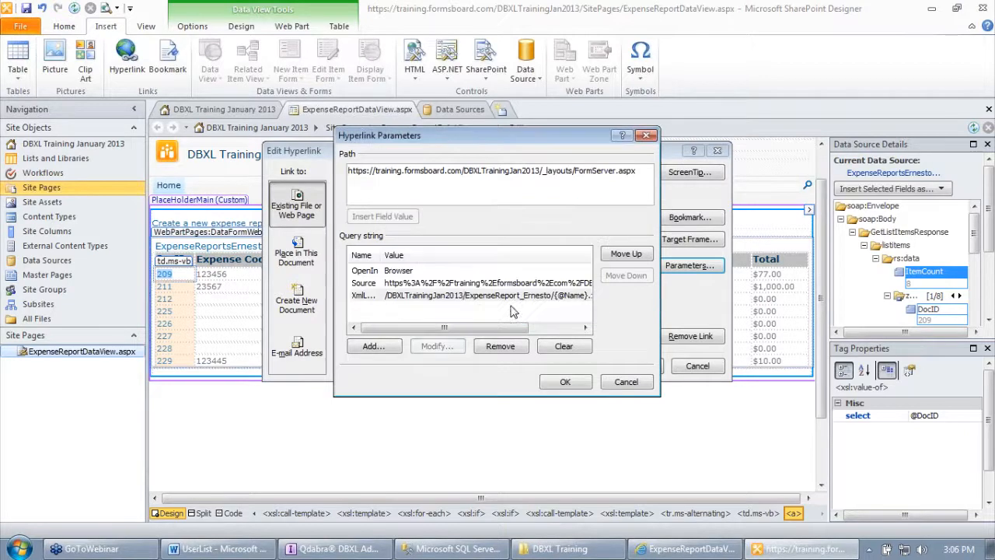
pyautogui.click(566, 381)
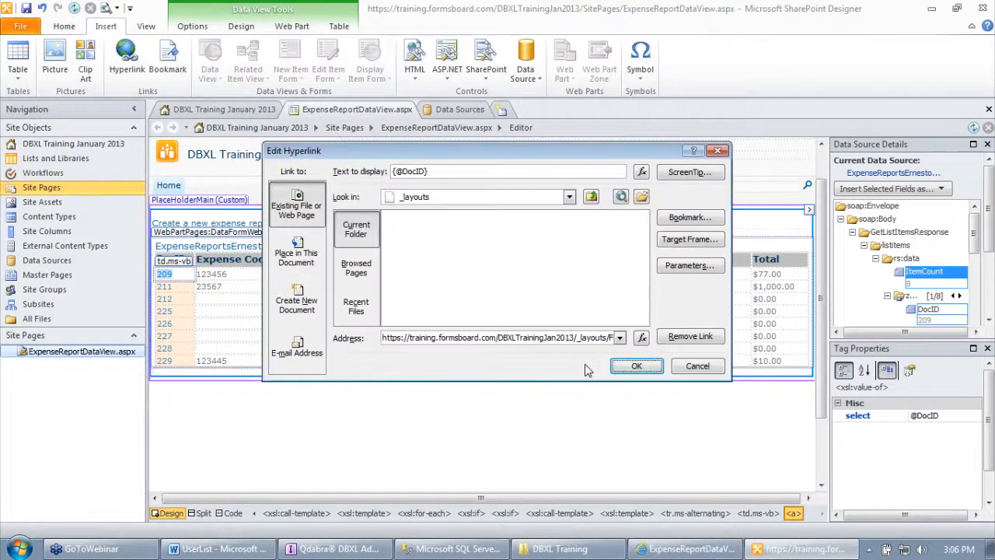
pyautogui.click(629, 371)
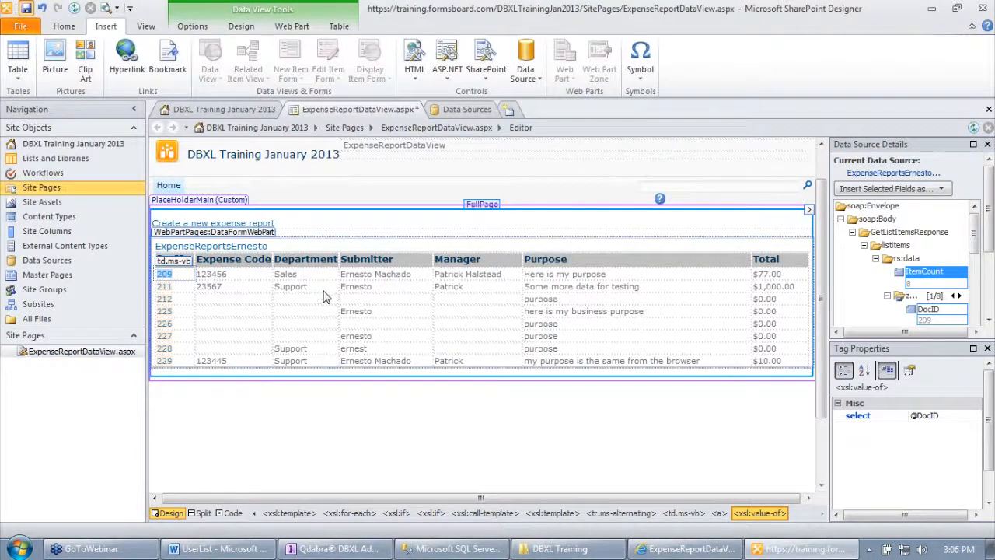
pyautogui.hotkey('ctrl', 's')
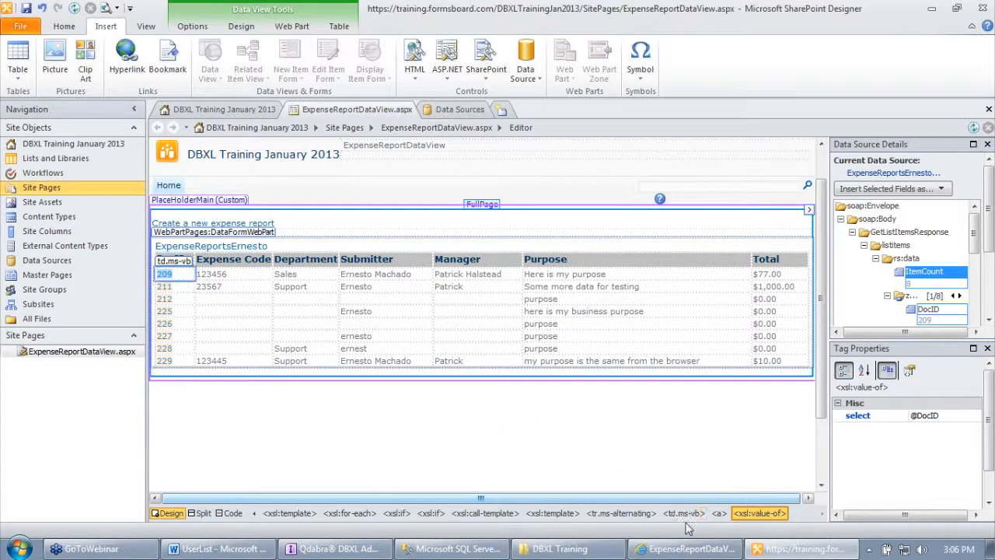
# Step: Refresh the data view in the browser, retest the DocID 230 link with its error details, and return to the list
pyautogui.click(688, 548)
pyautogui.press('F5')
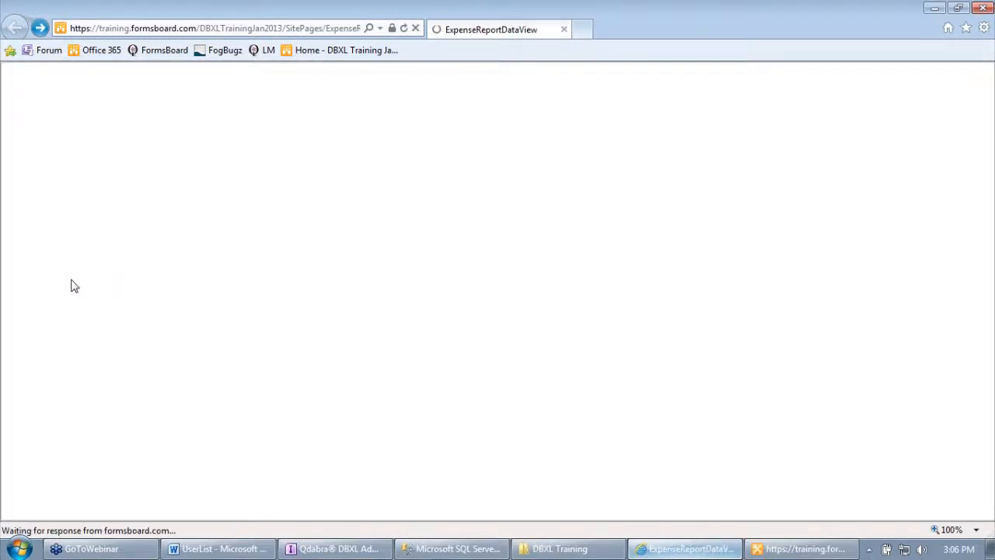
pyautogui.click(15, 330)
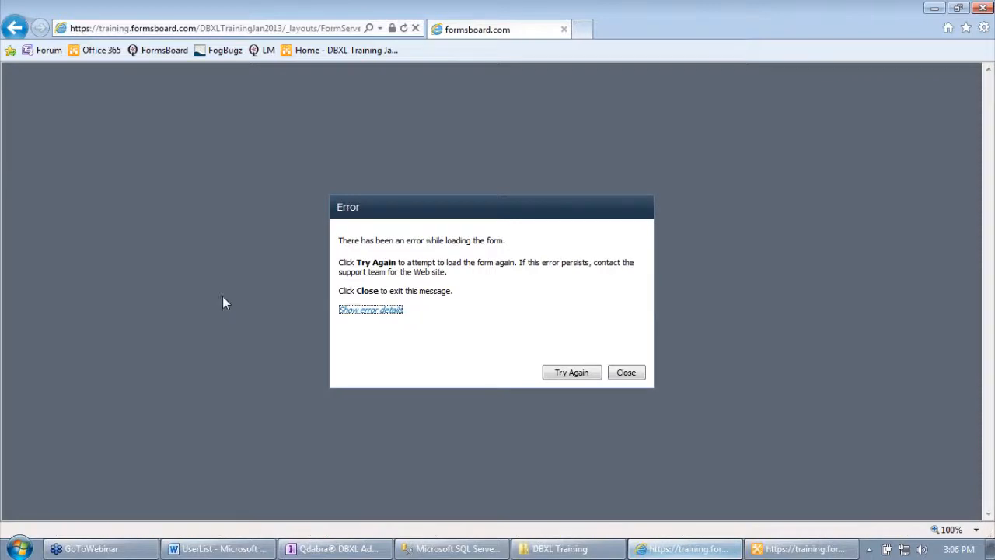
pyautogui.click(384, 311)
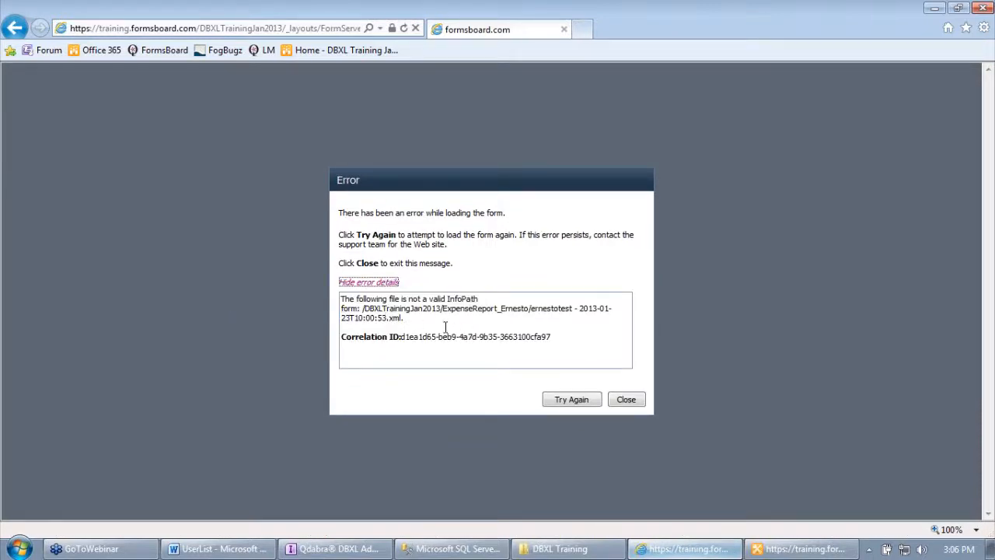
pyautogui.click(628, 401)
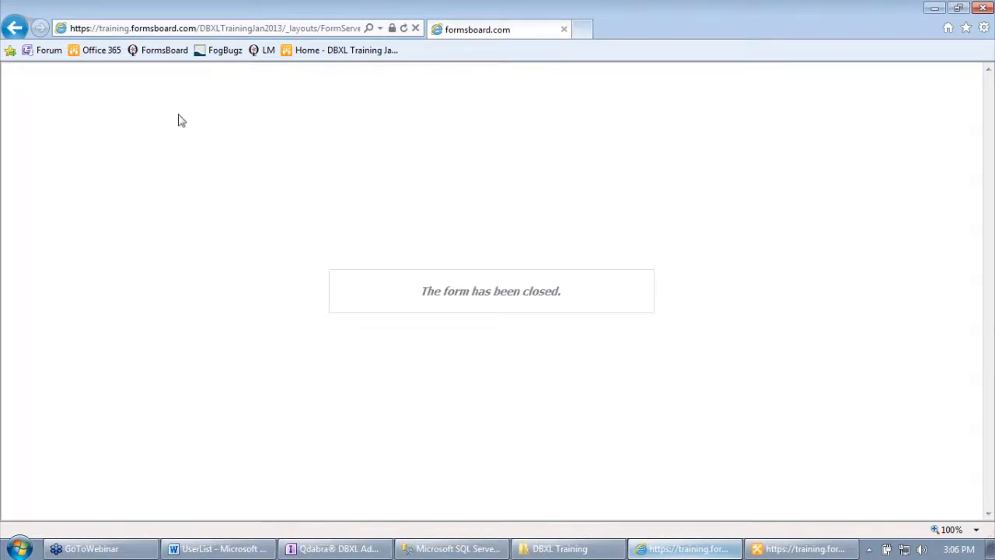
pyautogui.click(12, 29)
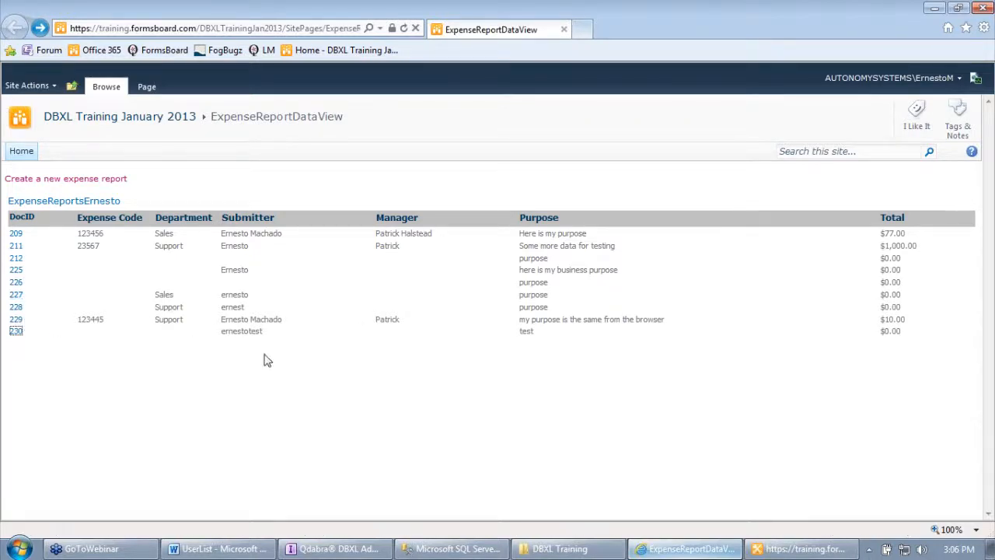
# Step: In the Qdabra DBXL Admin Tool, remove the SharePoint mapping whose condition is department != "Support"
pyautogui.click(334, 549)
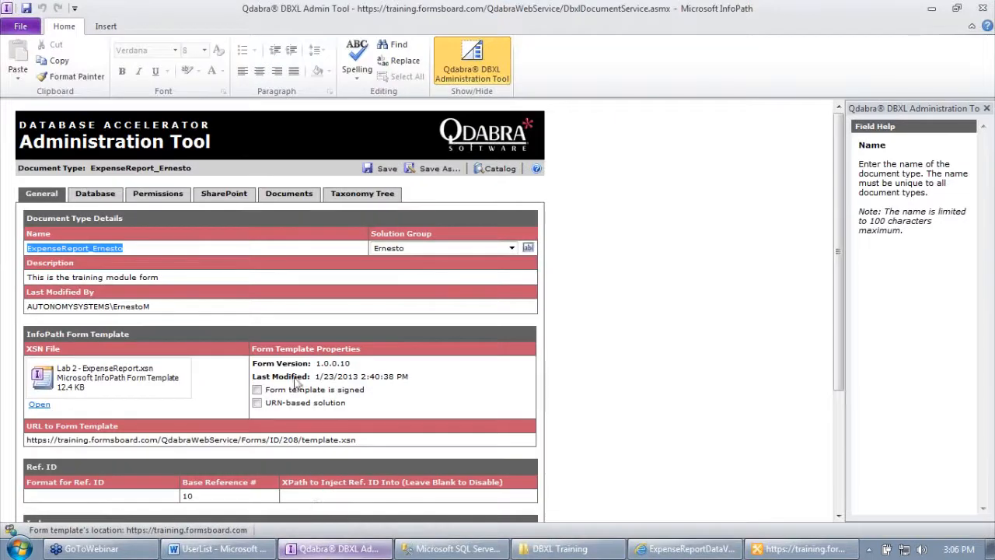
pyautogui.click(242, 197)
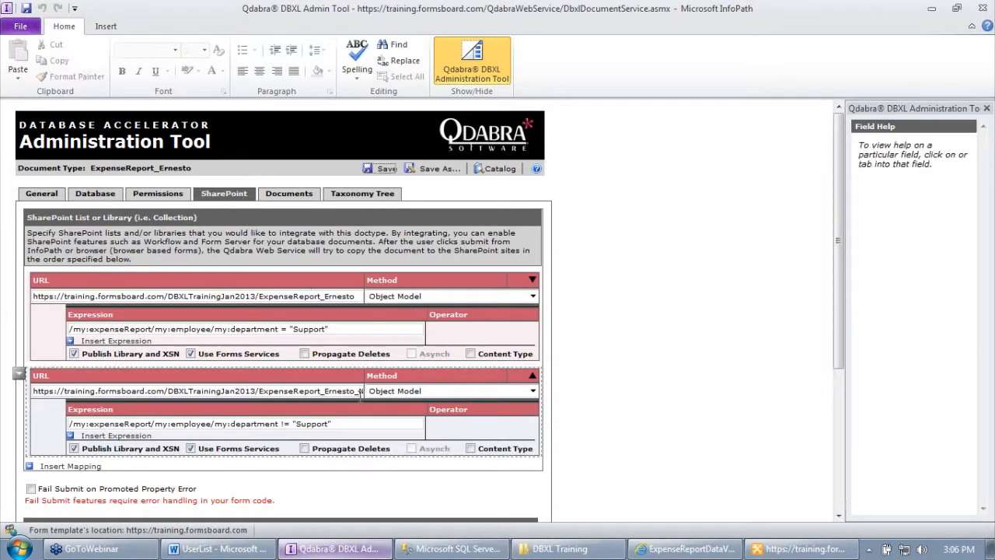
pyautogui.click(20, 376)
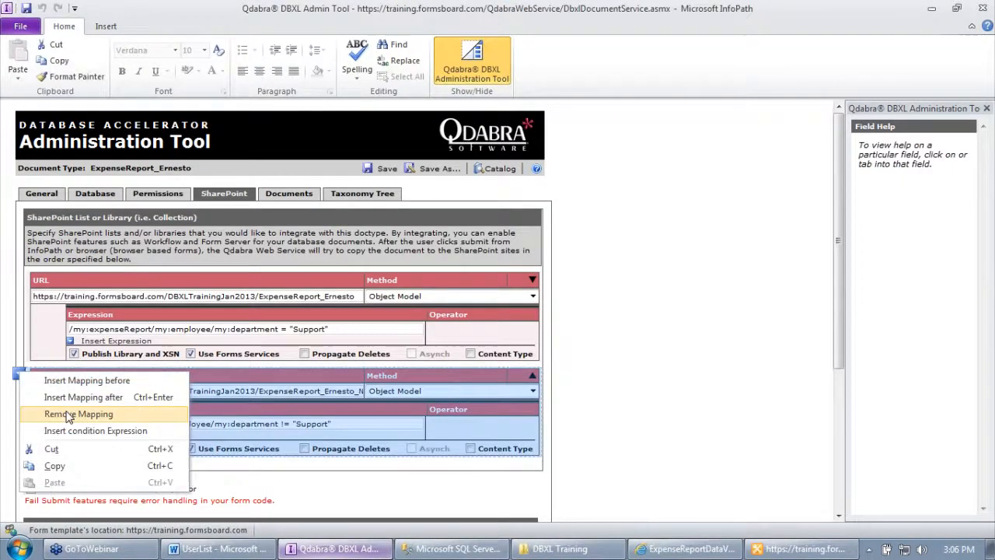
pyautogui.click(66, 414)
# Step: Clear the department = "Support" condition of the remaining SharePoint mapping and try to save the document type
pyautogui.click(331, 330)
pyautogui.moveTo(331, 329); pyautogui.dragTo(32, 315)
pyautogui.press('Delete')
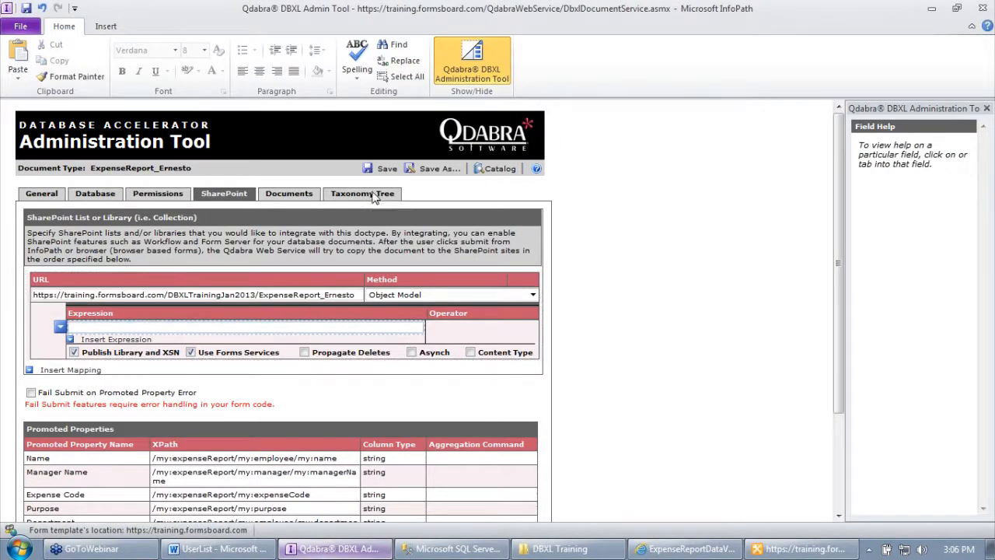
pyautogui.click(383, 169)
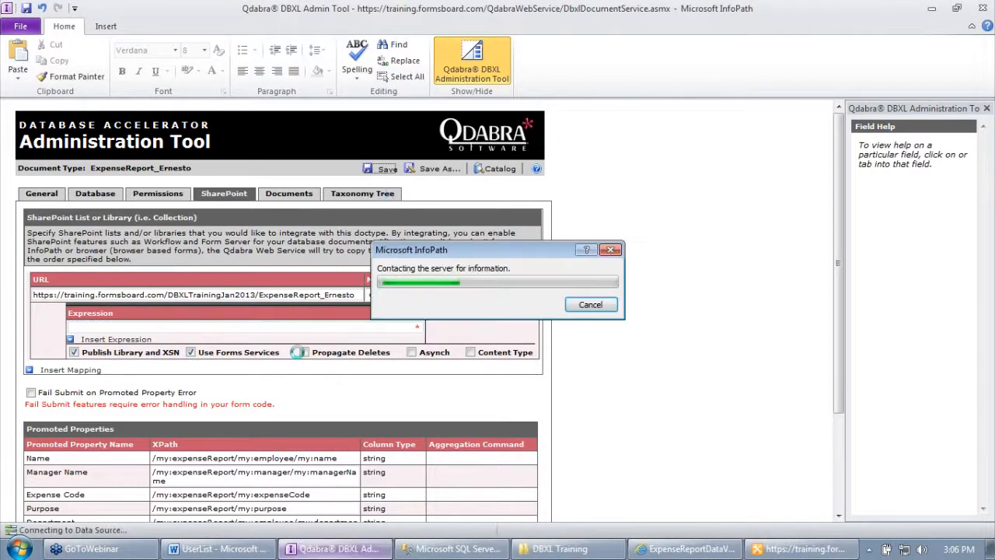
pyautogui.click(490, 312)
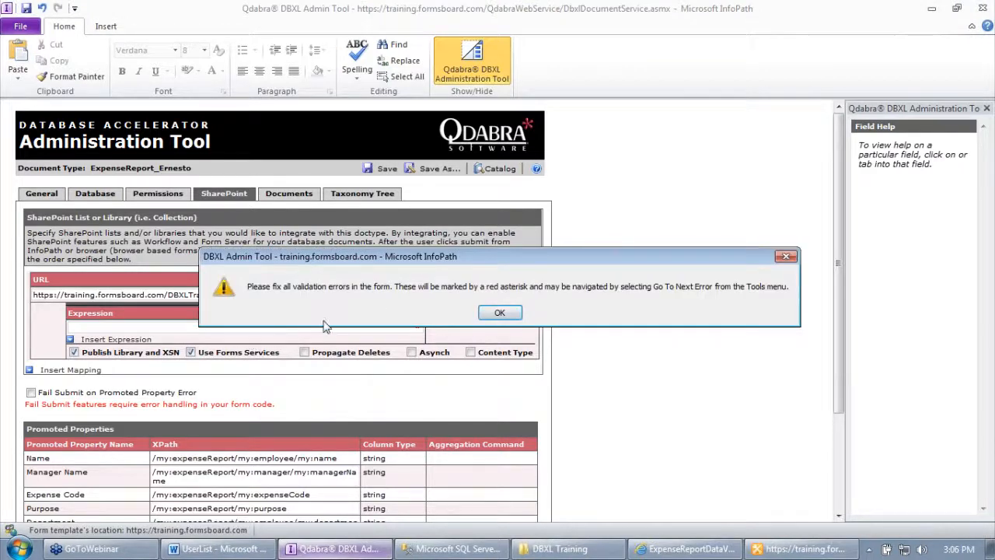
pyautogui.click(501, 317)
# Step: Remove the empty condition expression from the SharePoint mapping and save the document type
pyautogui.click(60, 326)
pyautogui.click(117, 364)
pyautogui.click(74, 338)
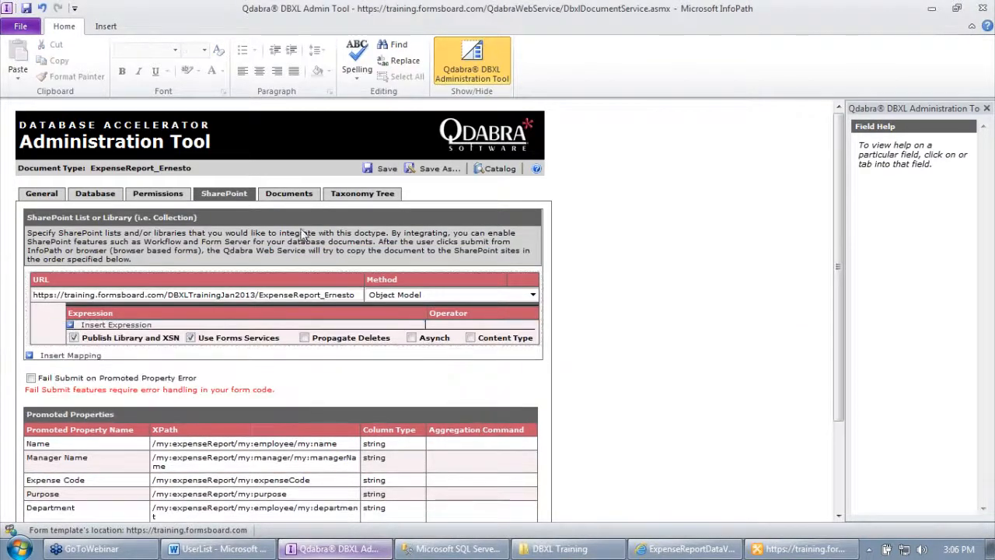
pyautogui.click(382, 169)
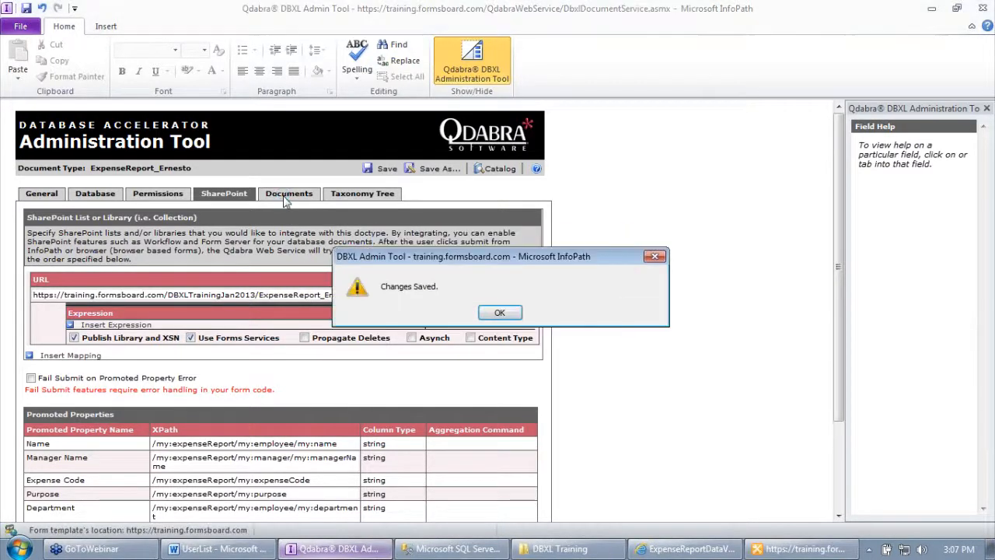
pyautogui.click(499, 313)
# Step: Reshred all documents of the expense report document type
pyautogui.click(295, 194)
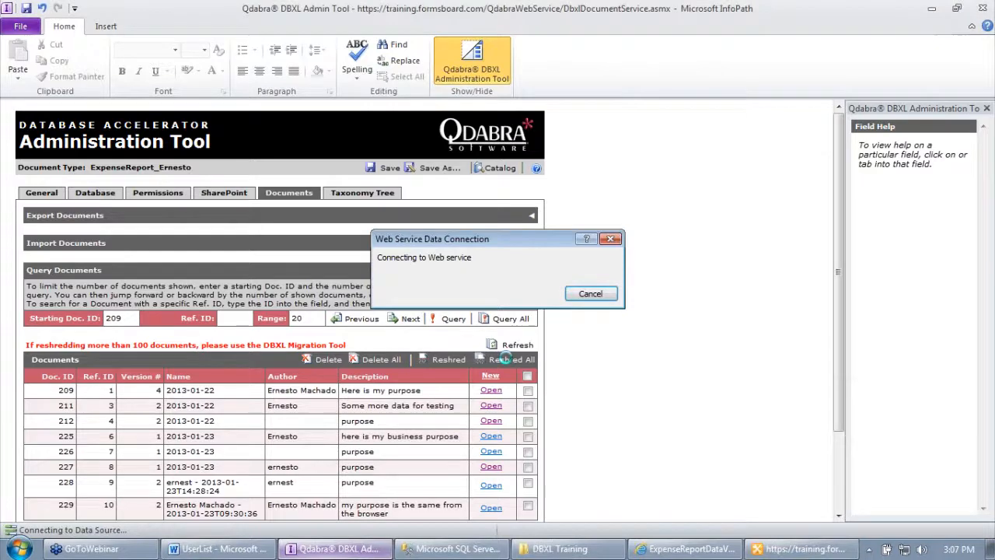
pyautogui.click(506, 358)
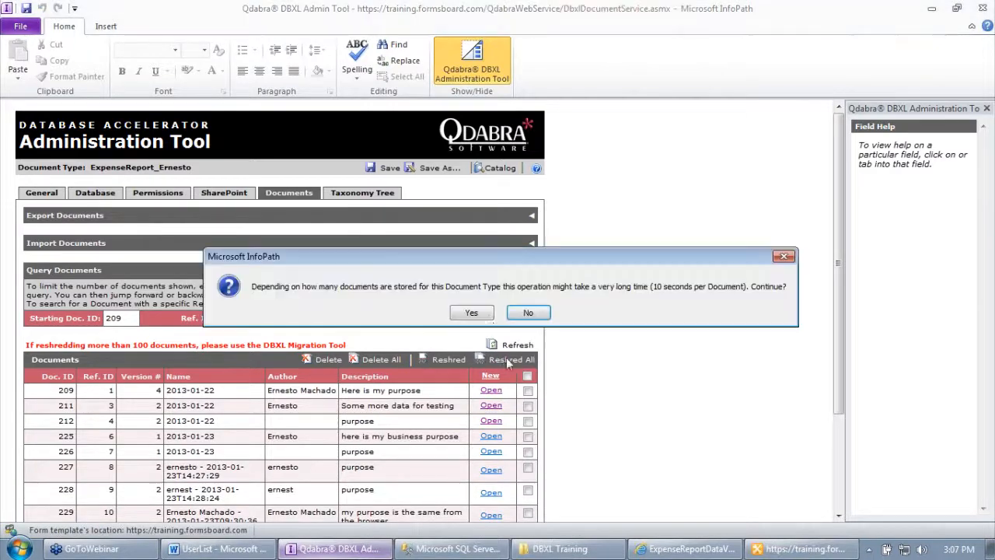
pyautogui.click(470, 313)
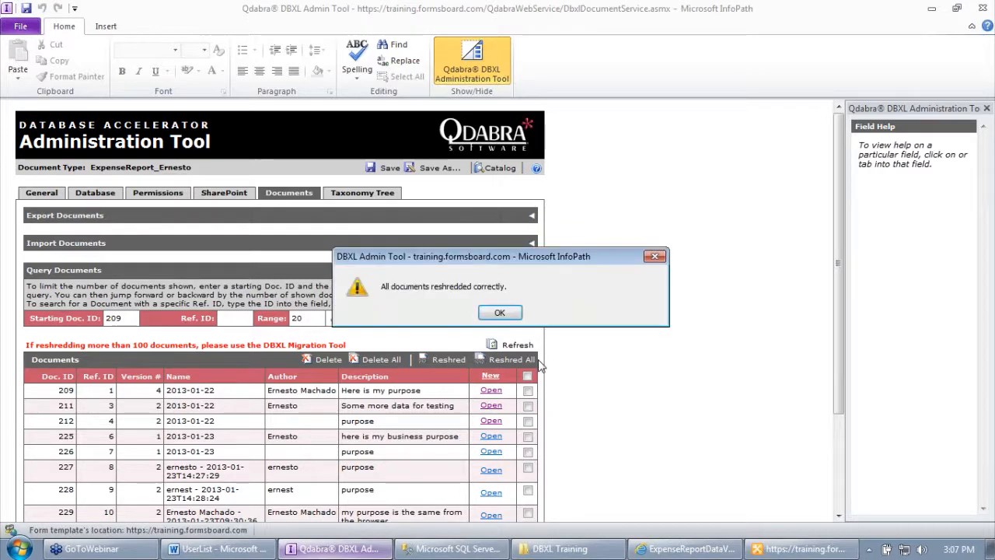
pyautogui.click(500, 317)
# Step: Retest the DocID 230 and 229 links of the data view in the browser and show the error details
pyautogui.click(683, 548)
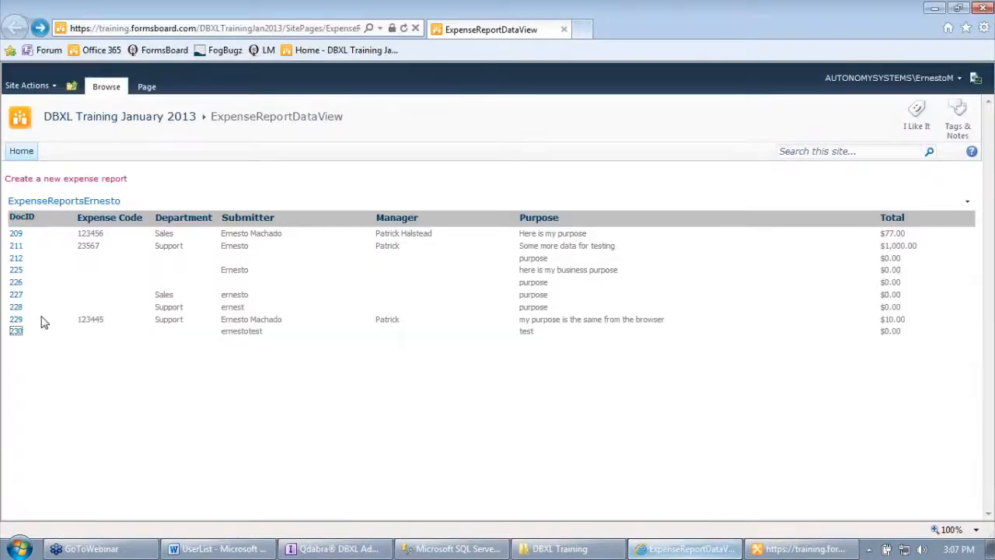
pyautogui.click(17, 333)
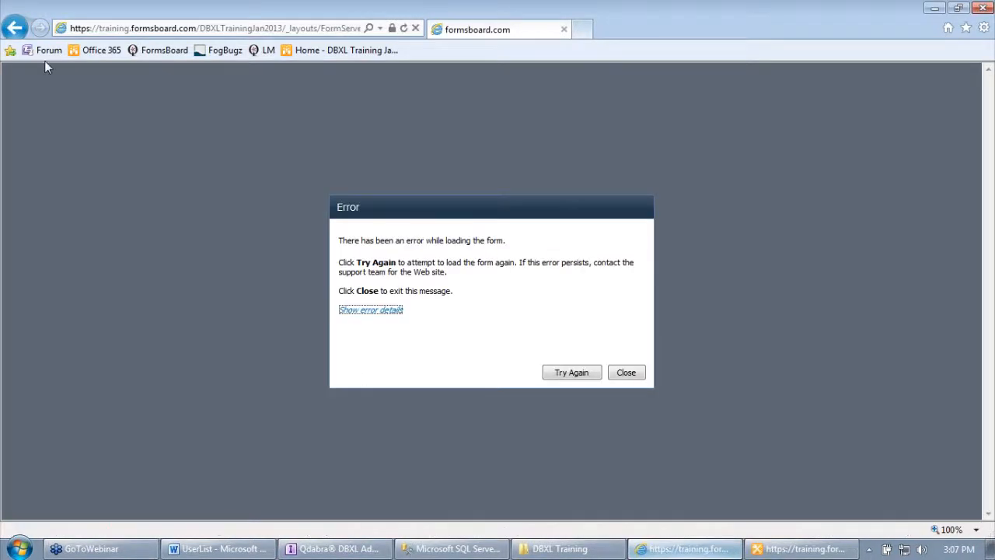
pyautogui.click(14, 27)
pyautogui.click(365, 308)
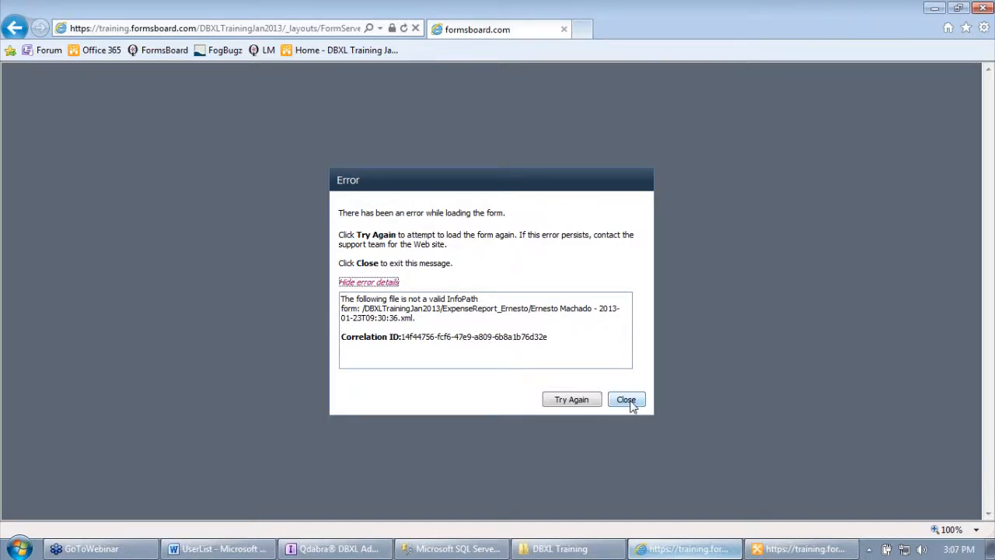
# Step: Check the stored document names in the DBXL Admin Tool against the file name in the form error
pyautogui.click(342, 550)
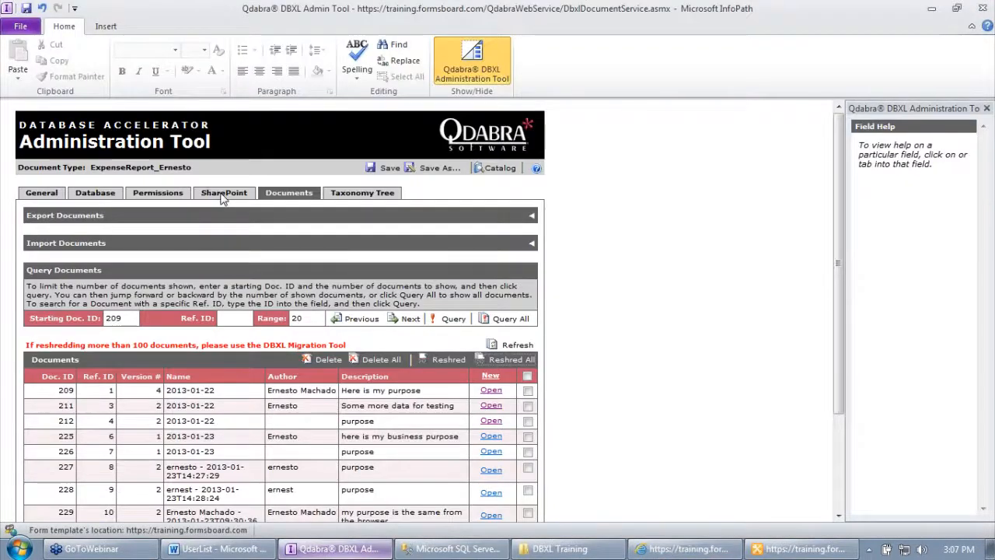
pyautogui.scroll(-3, 330, 319)
pyautogui.hotkey('alt', 'Tab')
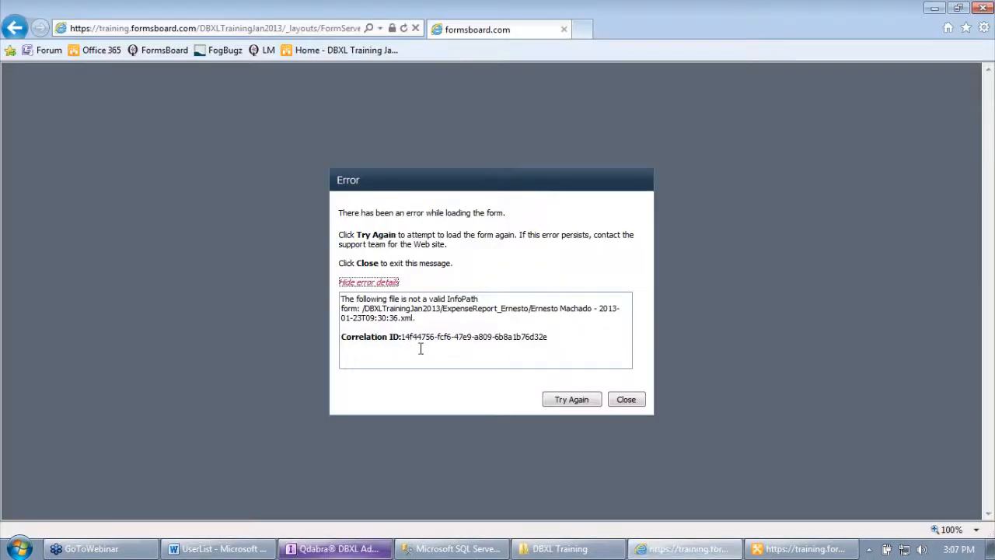
# Step: Copy the invalid form error text into a new Notepad note, close the failed form, and put the file path on its own line
pyautogui.tripleClick(424, 316)
pyautogui.moveTo(425, 317); pyautogui.dragTo(333, 285)
pyautogui.hotkey('ctrl', 'c')
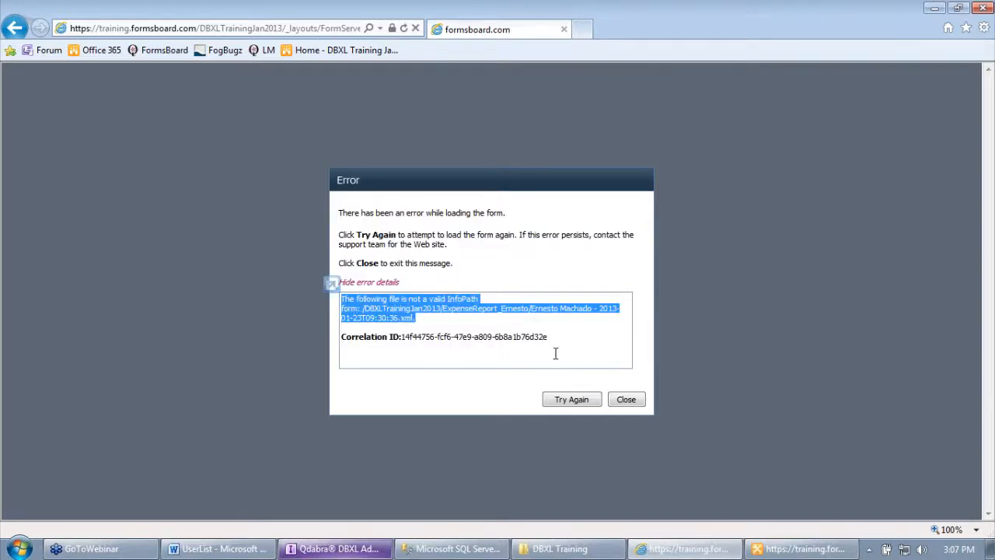
pyautogui.click(627, 401)
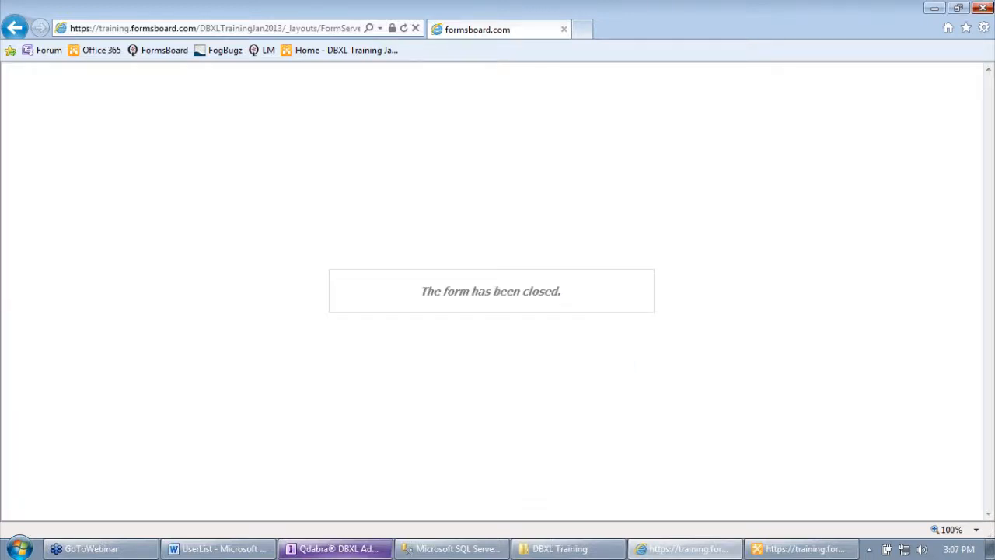
pyautogui.click(984, 8)
pyautogui.click(21, 549)
pyautogui.click(47, 420)
pyautogui.hotkey('ctrl', 'v')
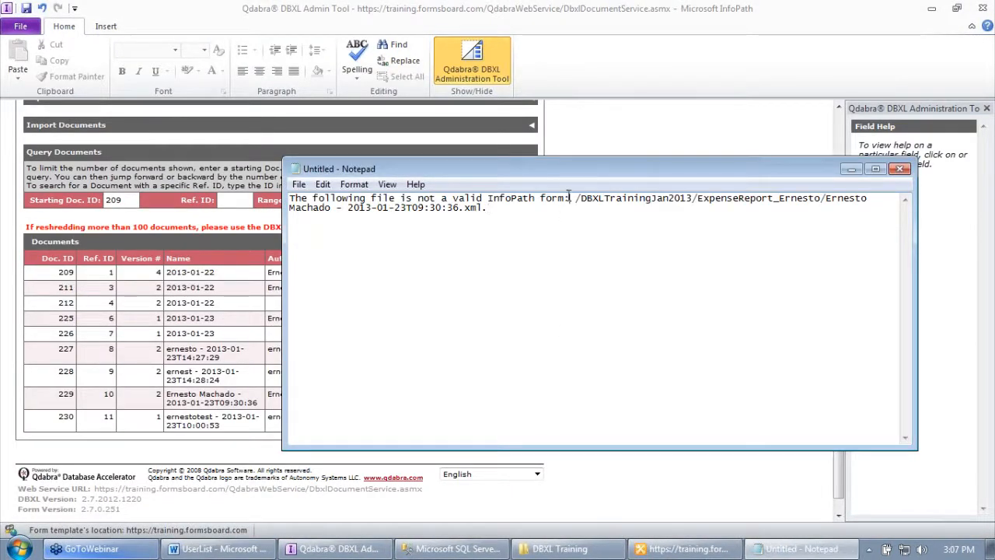
pyautogui.press('Return')
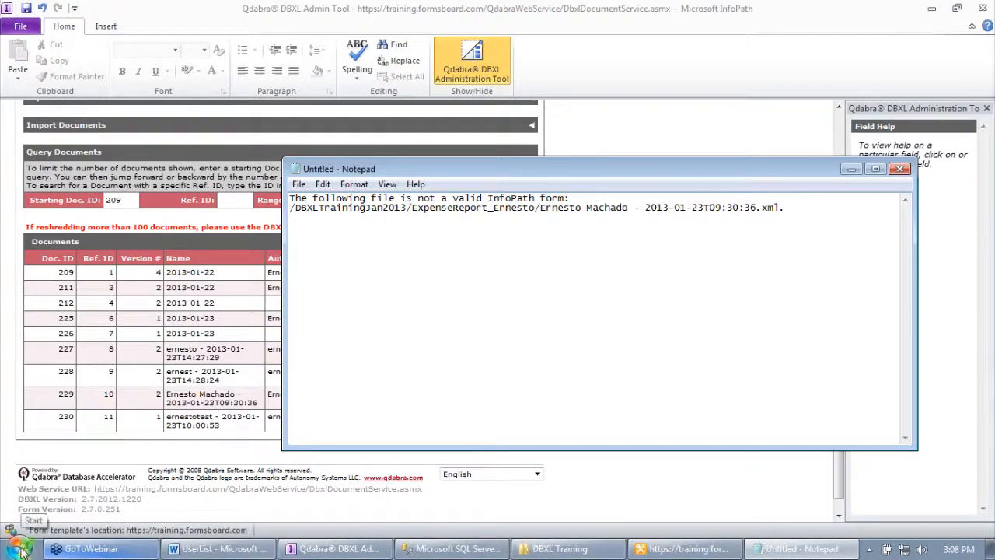
# Step: Reopen the data view page in the browser and go to the ExpenseReport_Ernesto library through the site's full content list
pyautogui.click(559, 548)
pyautogui.click(112, 9)
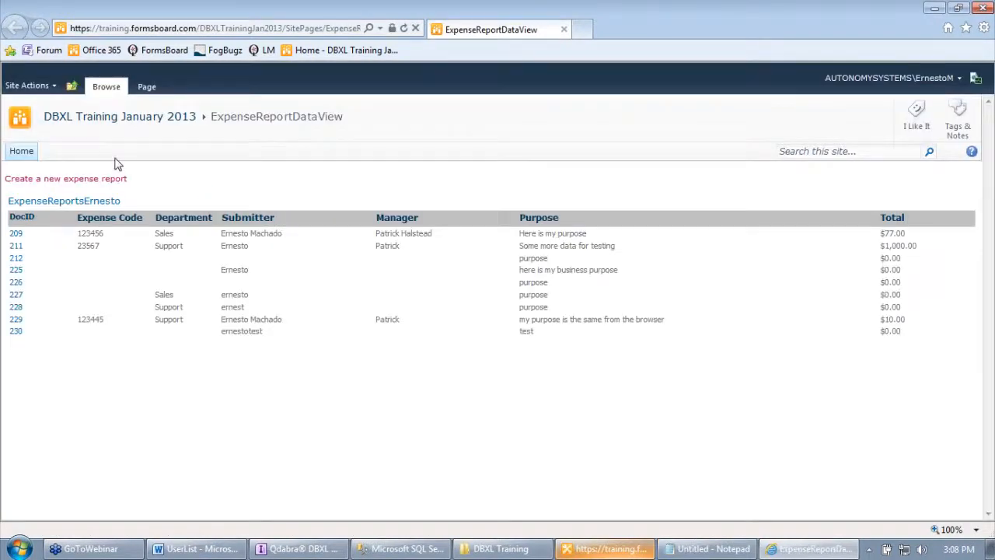
pyautogui.click(67, 119)
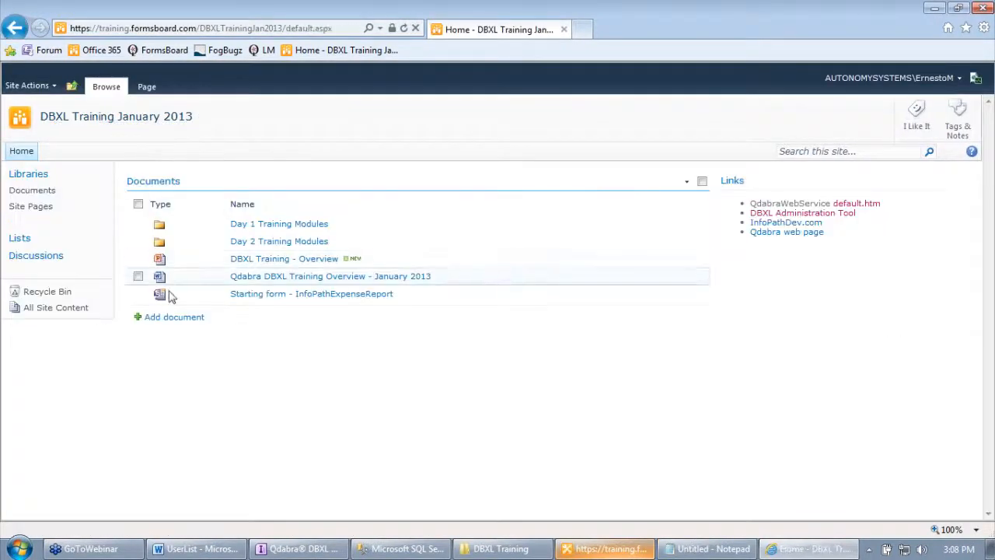
pyautogui.click(62, 307)
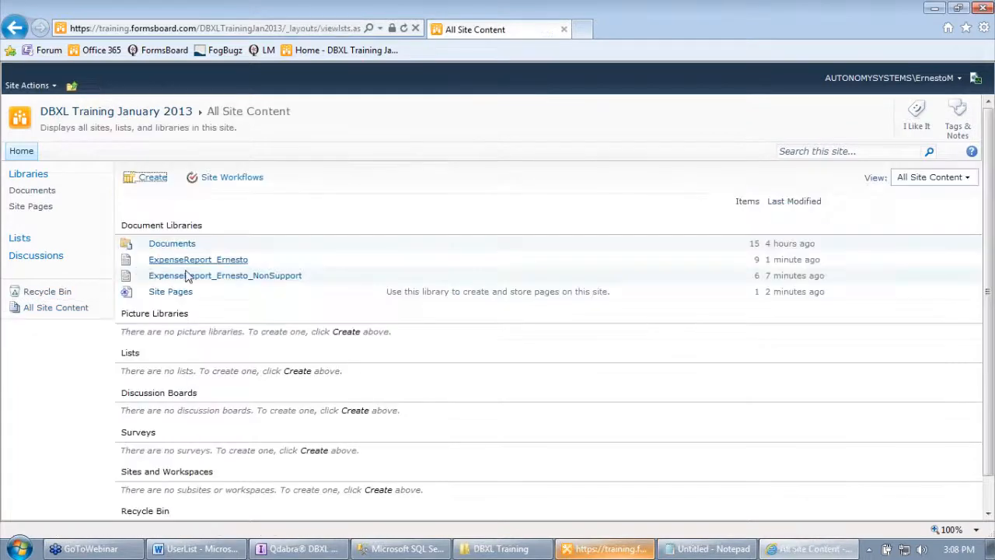
pyautogui.click(206, 260)
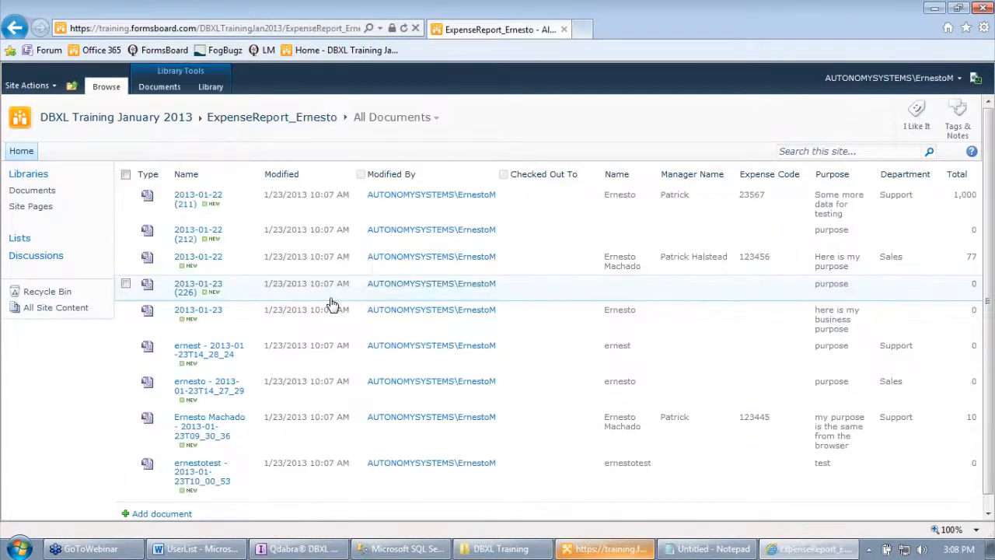
# Step: Open the library's report ending in 2013-01-23T09_30_36 and copy its full form URL into the Notepad note below the error path
pyautogui.hotkey('alt', 'Tab')
pyautogui.hotkey('alt', 'Tab')
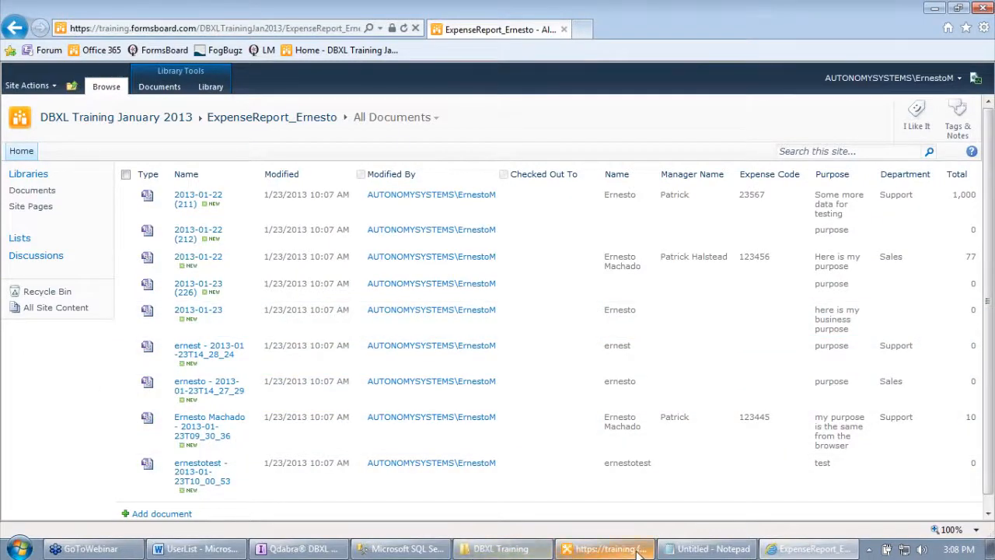
pyautogui.click(691, 549)
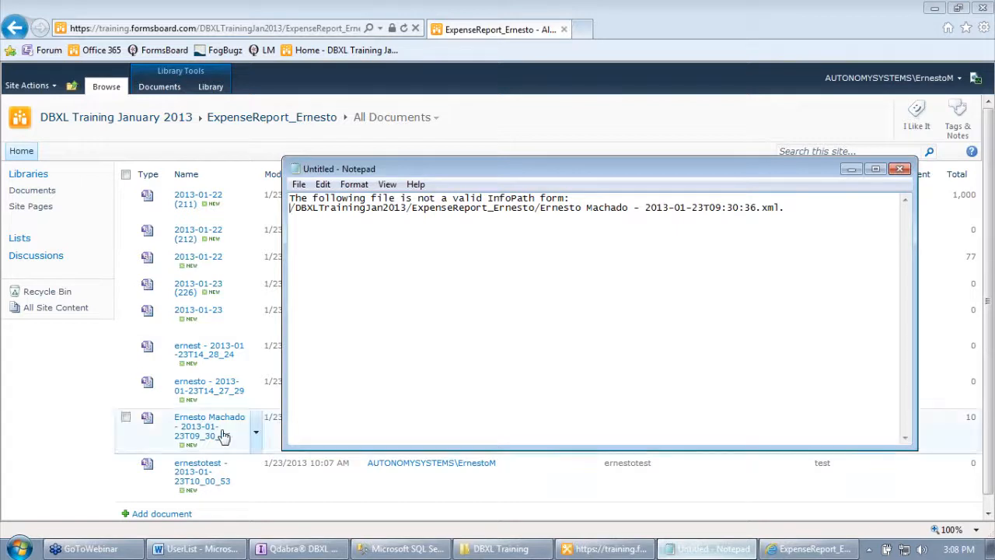
pyautogui.click(197, 433)
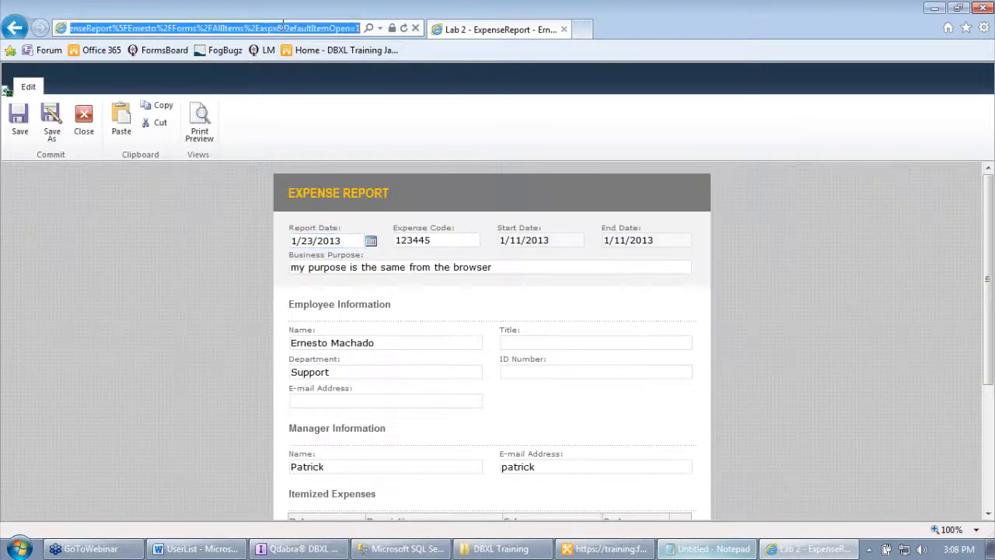
pyautogui.hotkey('alt', 'Tab')
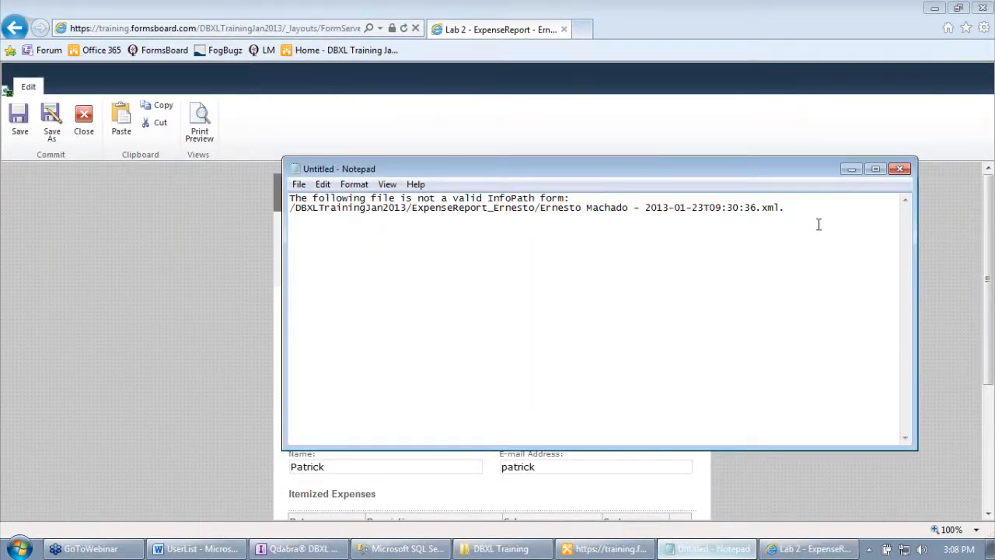
pyautogui.hotkey('ctrl', 'v')
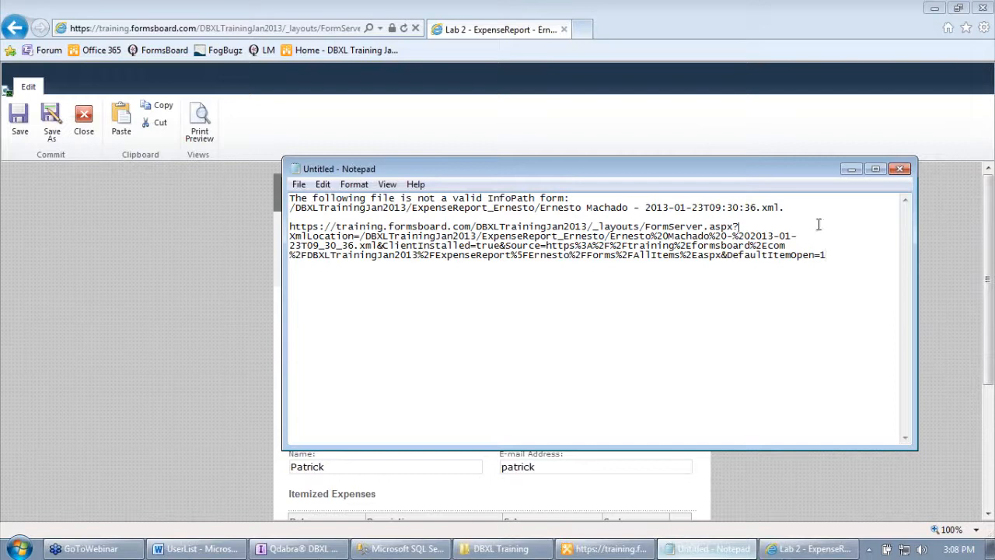
# Step: Trim the pasted URL in Notepad down to the XmlLocation file path, from /DBXLTrainingJan2013/ through .xml
pyautogui.hotkey('shift', 'Down')
pyautogui.hotkey('shift', 'Down')
pyautogui.hotkey('shift', 'Up')
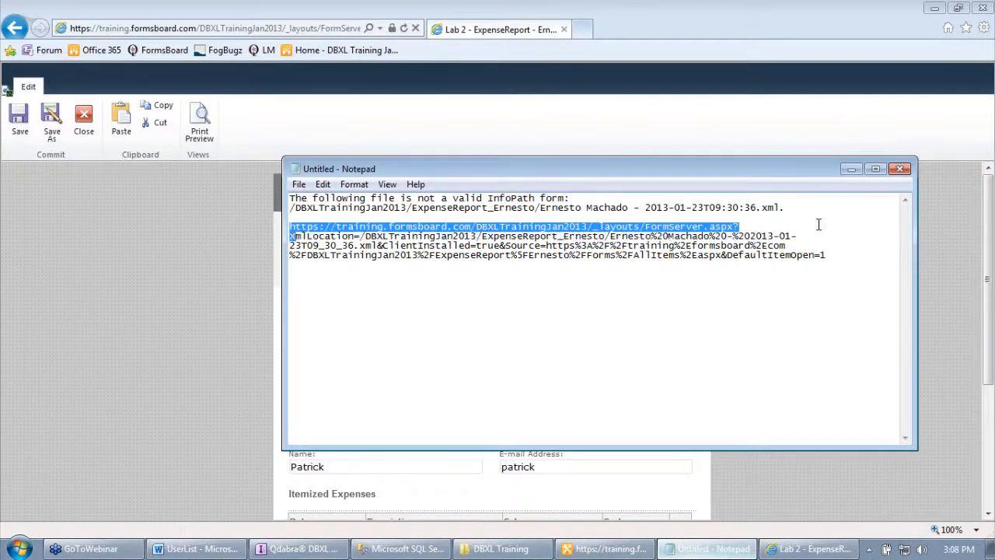
pyautogui.press('Delete')
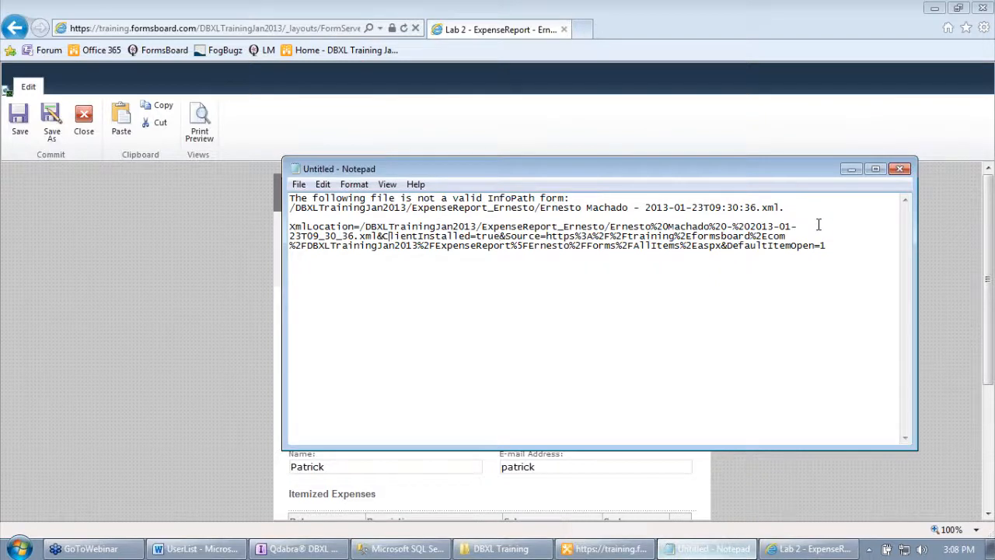
pyautogui.hotkey('shift', 'Down')
pyautogui.hotkey('shift', 'End')
pyautogui.press('Delete')
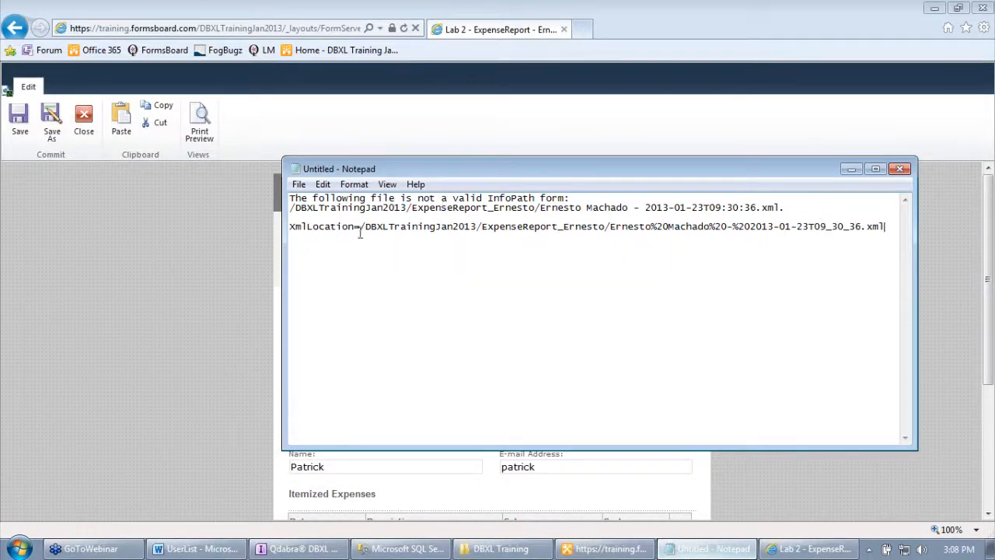
pyautogui.hotkey('shift', 'Home')
pyautogui.press('Delete')
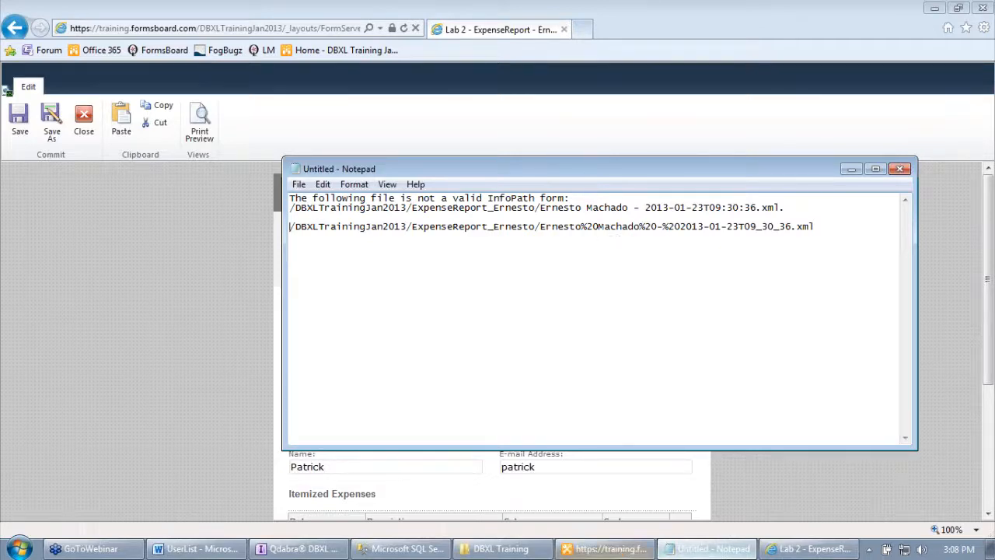
# Step: Leave the open expense report form and return to the ExpenseReportDataView page in the browser
pyautogui.click(606, 549)
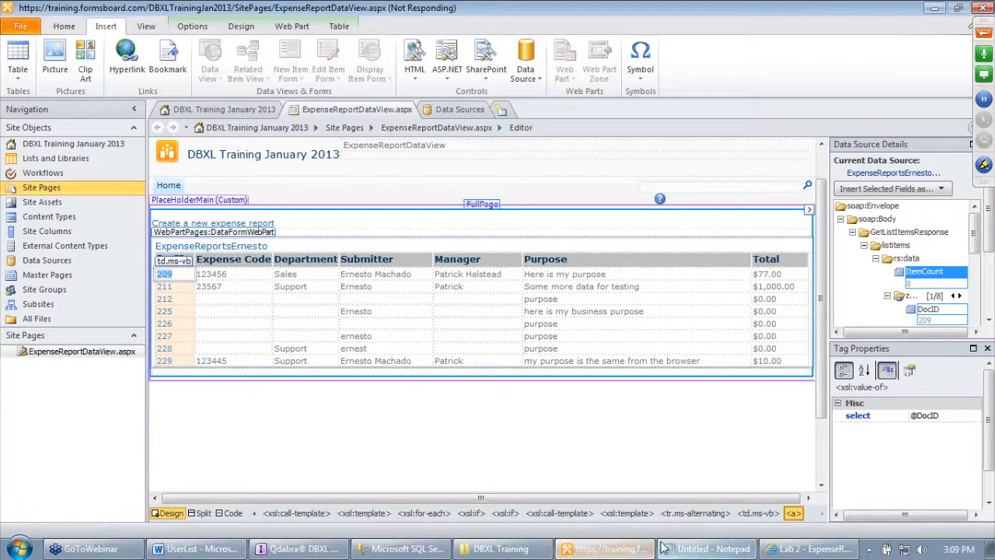
pyautogui.click(812, 549)
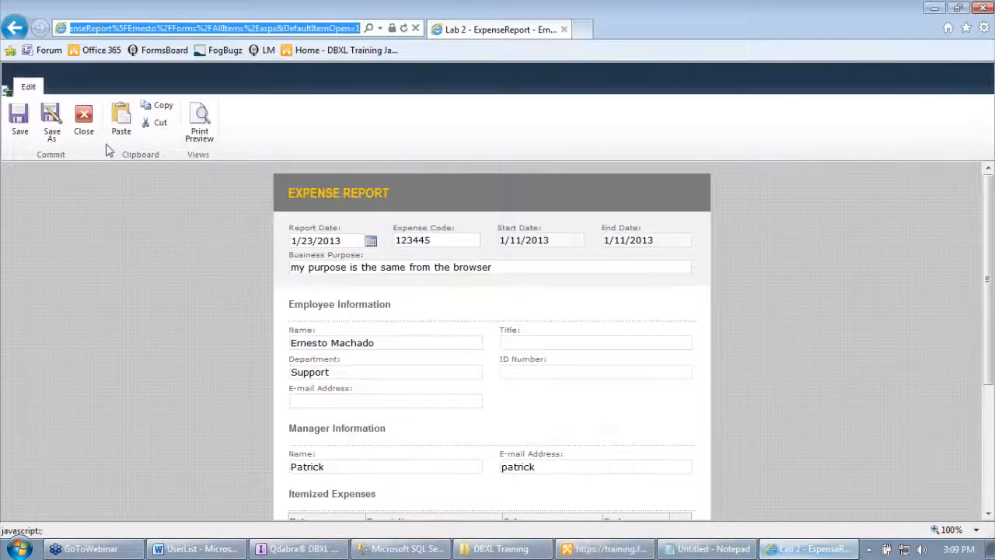
pyautogui.click(14, 28)
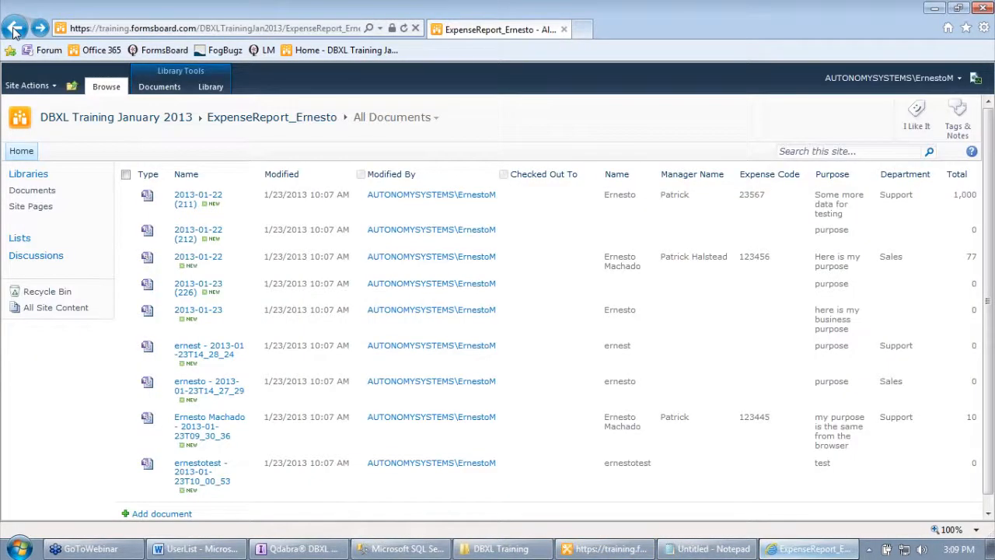
pyautogui.click(14, 28)
pyautogui.click(14, 28)
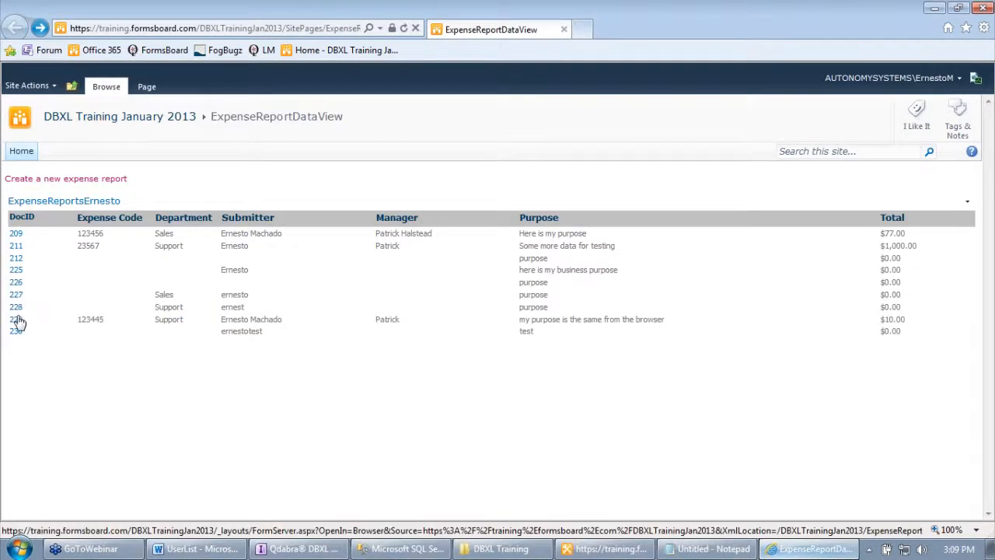
# Step: Copy the link address of report 229 in the data view and paste it into the Notepad note below the two file paths
pyautogui.rightClick(17, 321)
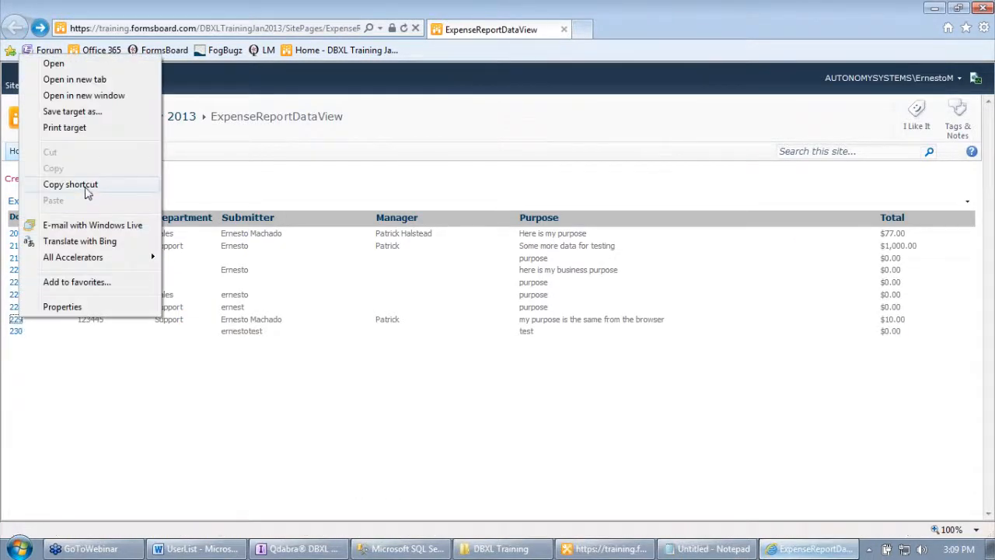
pyautogui.click(68, 181)
pyautogui.click(708, 549)
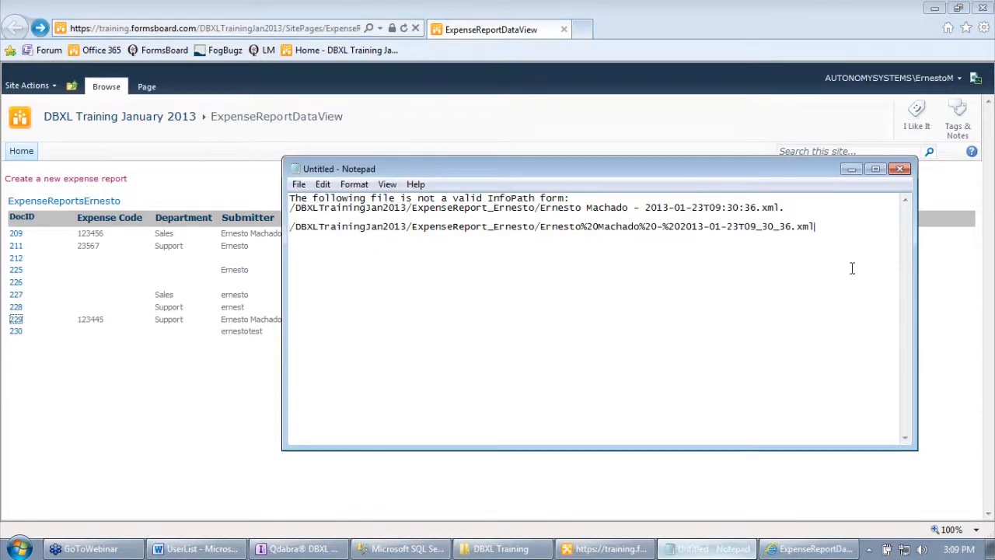
pyautogui.press('BackSpace')
pyautogui.hotkey('ctrl', 'v')
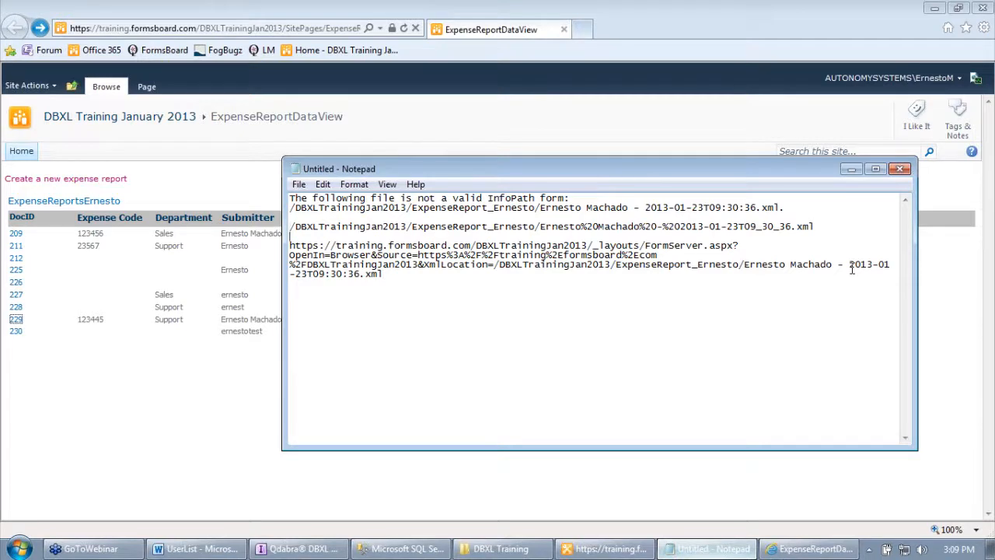
# Step: Trim the pasted link in Notepad so that only the file path after XmlLocation= is left
pyautogui.hotkey('shift', 'Down')
pyautogui.hotkey('ctrl', 'shift', 'Right')
pyautogui.hotkey('ctrl', 'shift', 'Right')
pyautogui.hotkey('ctrl', 'shift', 'Right')
pyautogui.hotkey('ctrl', 'shift', 'Right')
pyautogui.hotkey('ctrl', 'shift', 'Right')
pyautogui.hotkey('ctrl', 'shift', 'Right')
pyautogui.hotkey('ctrl', 'shift', 'Right')
pyautogui.hotkey('ctrl', 'shift', 'Right')
pyautogui.hotkey('ctrl', 'shift', 'Right')
pyautogui.hotkey('ctrl', 'shift', 'Right')
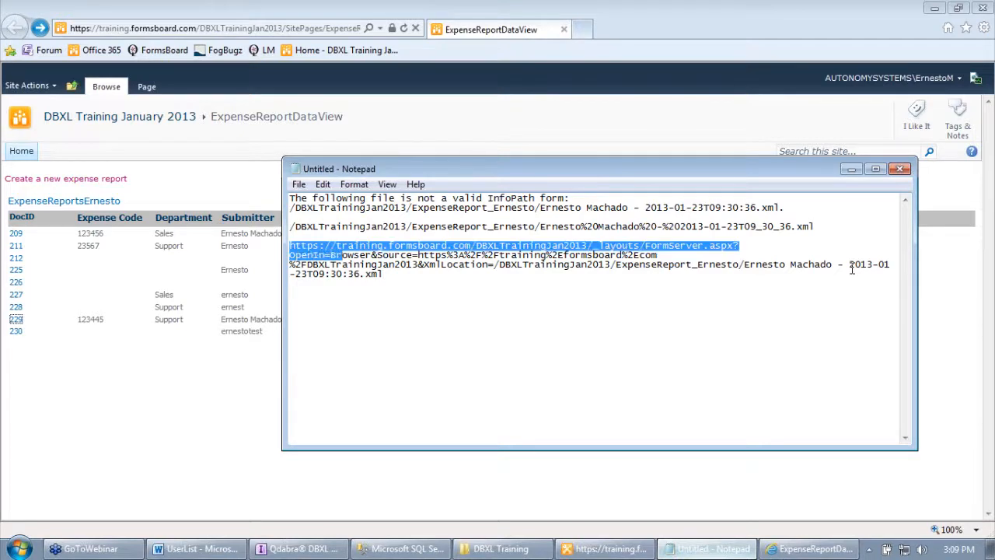
pyautogui.press('BackSpace')
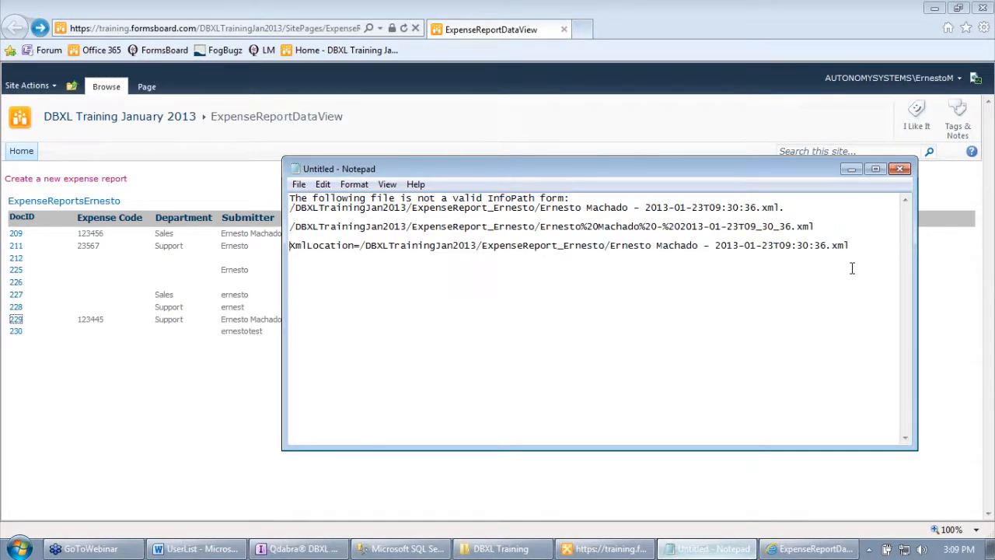
pyautogui.hotkey('shift', 'Right')
pyautogui.hotkey('shift', 'Right')
pyautogui.hotkey('shift', 'Right')
pyautogui.hotkey('shift', 'Right')
pyautogui.hotkey('shift', 'Right')
pyautogui.hotkey('shift', 'Right')
pyautogui.hotkey('shift', 'Right')
pyautogui.hotkey('shift', 'Right')
pyautogui.hotkey('shift', 'Right')
pyautogui.press('BackSpace')
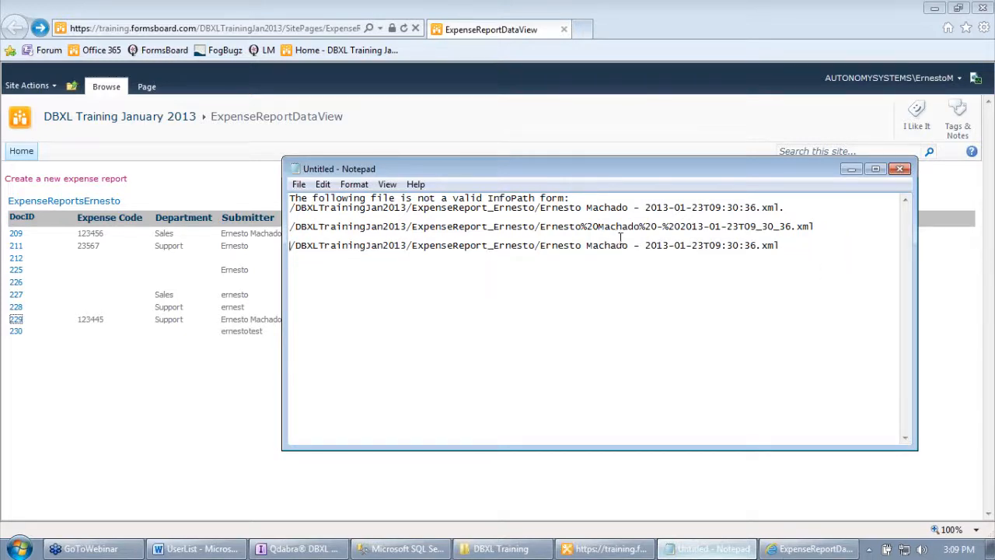
# Step: Remove the third file path and its empty lines from the Notepad note
pyautogui.click(796, 252)
pyautogui.hotkey('shift', 'Home')
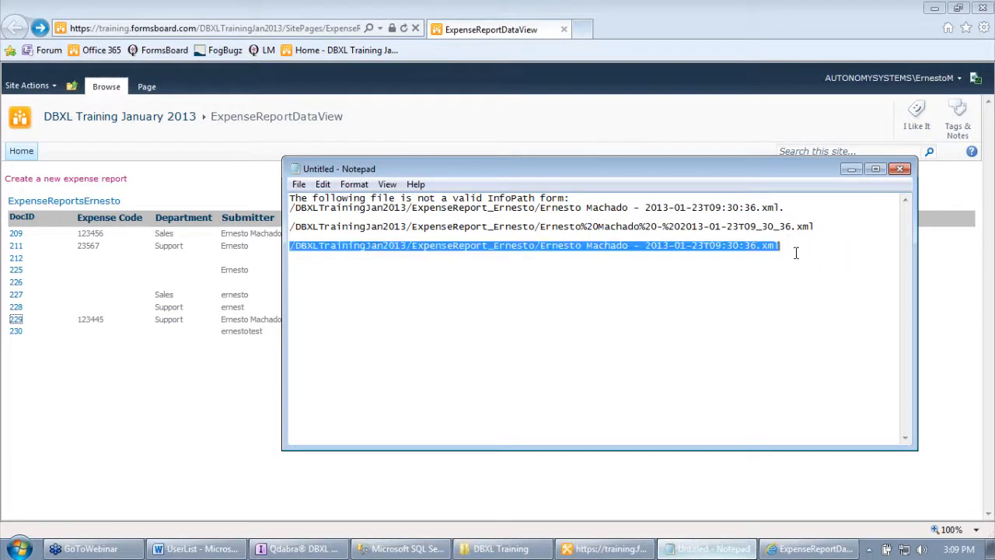
pyautogui.press('BackSpace')
pyautogui.press('BackSpace')
pyautogui.press('BackSpace')
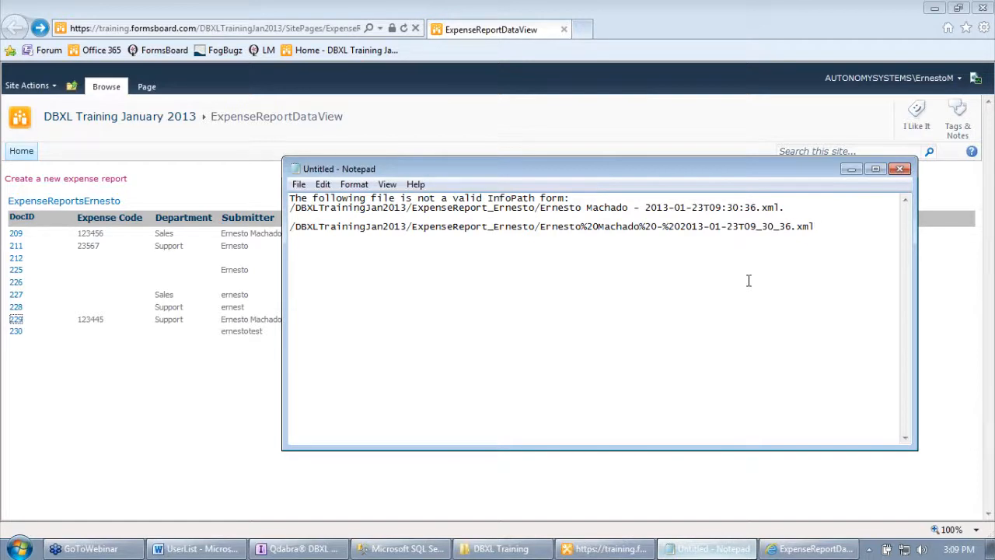
# Step: In SharePoint Designer, examine the XSL fields available for a new query string parameter of the DocID hyperlink
pyautogui.click(610, 548)
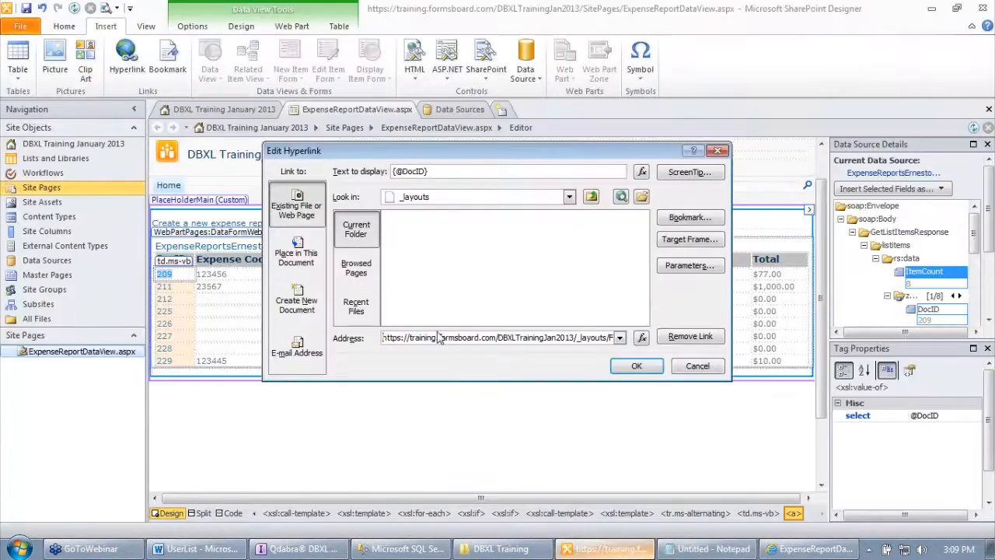
pyautogui.click(675, 264)
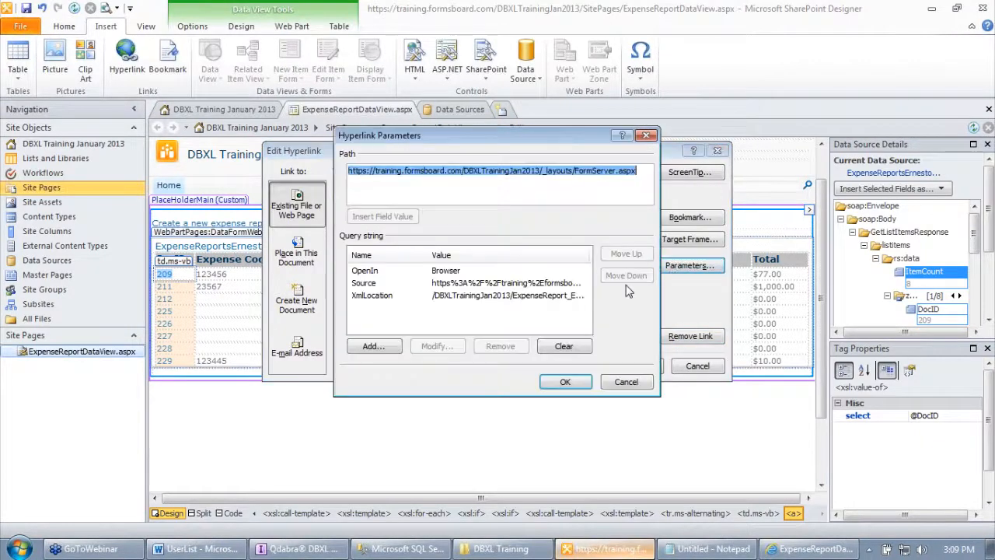
pyautogui.click(484, 297)
pyautogui.click(372, 346)
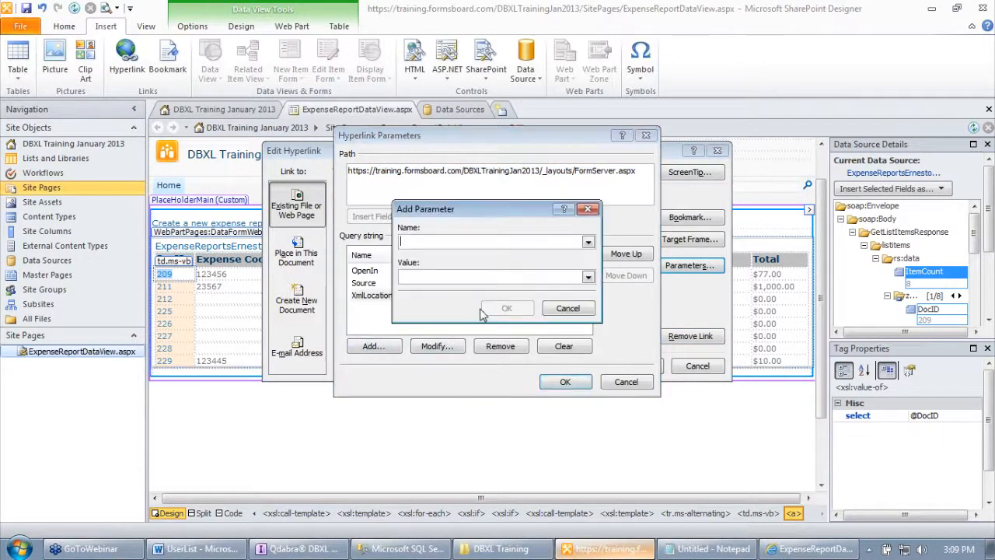
pyautogui.click(587, 242)
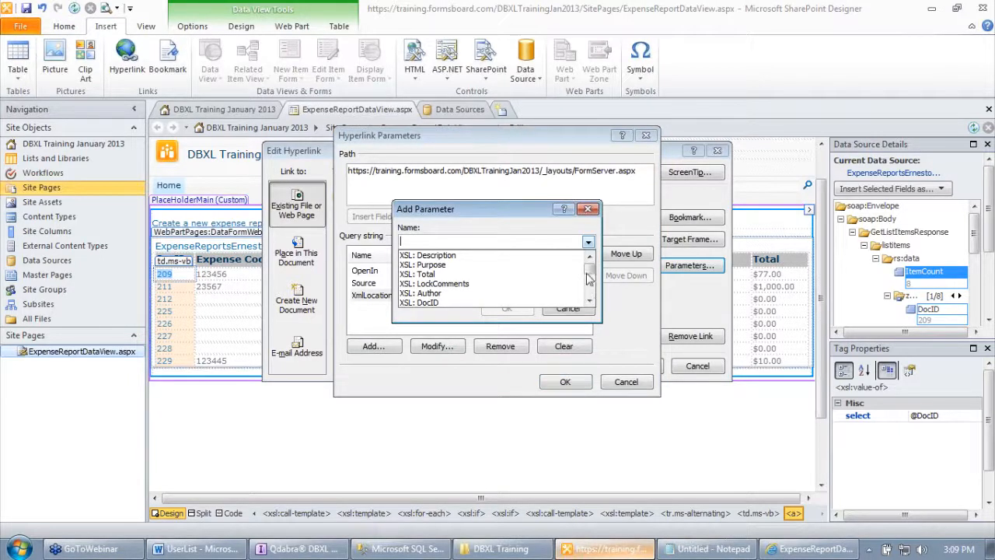
pyautogui.click(590, 302)
pyautogui.click(590, 302)
pyautogui.click(591, 302)
pyautogui.click(590, 302)
pyautogui.click(590, 302)
pyautogui.click(590, 302)
pyautogui.click(590, 302)
pyautogui.click(590, 302)
pyautogui.click(590, 302)
pyautogui.click(590, 301)
pyautogui.click(590, 302)
pyautogui.click(590, 302)
pyautogui.click(591, 302)
pyautogui.click(590, 302)
pyautogui.click(590, 302)
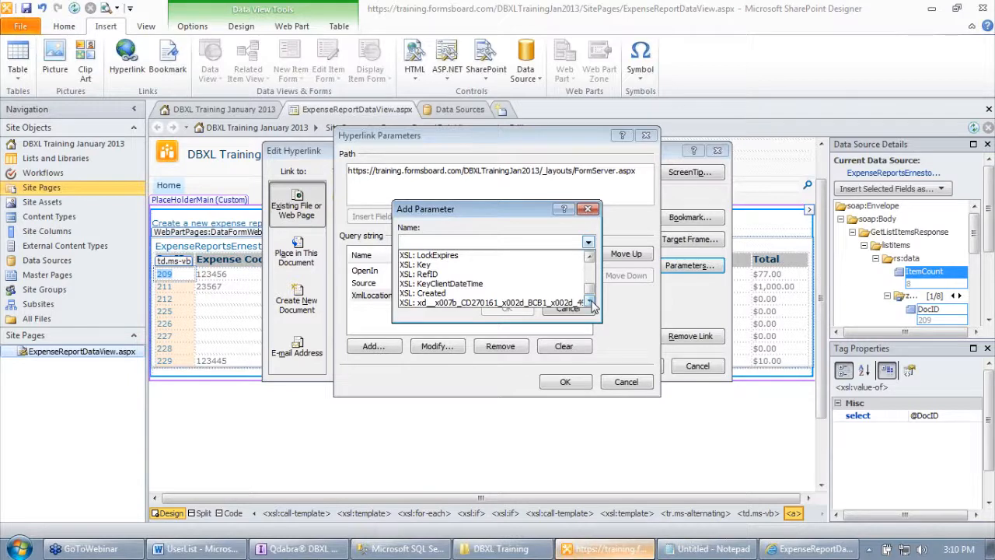
pyautogui.click(590, 259)
pyautogui.click(591, 259)
pyautogui.click(590, 258)
pyautogui.click(590, 259)
pyautogui.click(590, 259)
pyautogui.click(590, 259)
pyautogui.click(590, 258)
pyautogui.click(590, 259)
pyautogui.click(590, 258)
pyautogui.click(590, 259)
pyautogui.click(590, 259)
pyautogui.click(590, 259)
pyautogui.click(590, 258)
pyautogui.click(590, 259)
pyautogui.click(590, 259)
pyautogui.click(590, 259)
pyautogui.click(590, 259)
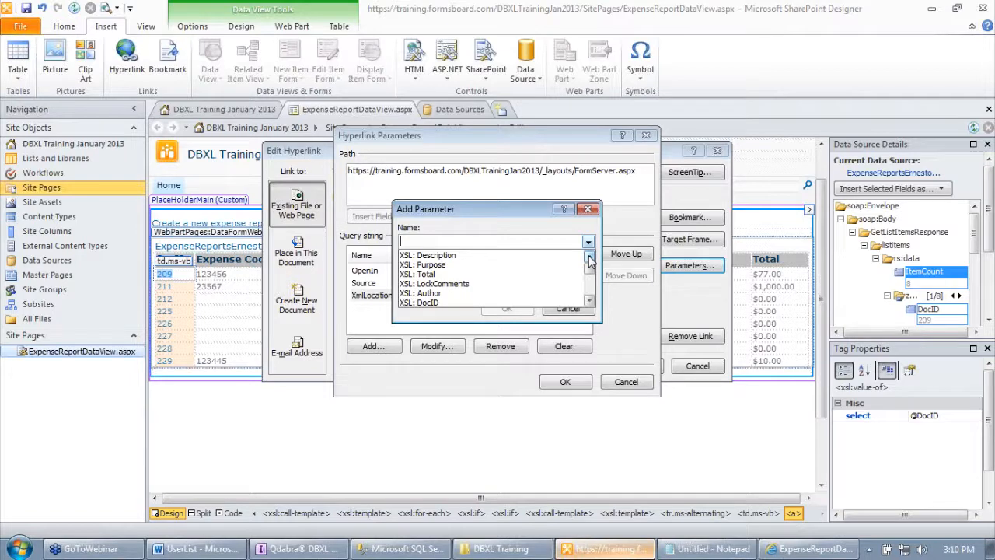
pyautogui.click(590, 302)
pyautogui.click(590, 302)
pyautogui.click(590, 303)
pyautogui.click(590, 302)
pyautogui.click(590, 303)
pyautogui.click(590, 302)
pyautogui.click(590, 303)
pyautogui.click(590, 303)
pyautogui.click(590, 303)
pyautogui.click(590, 302)
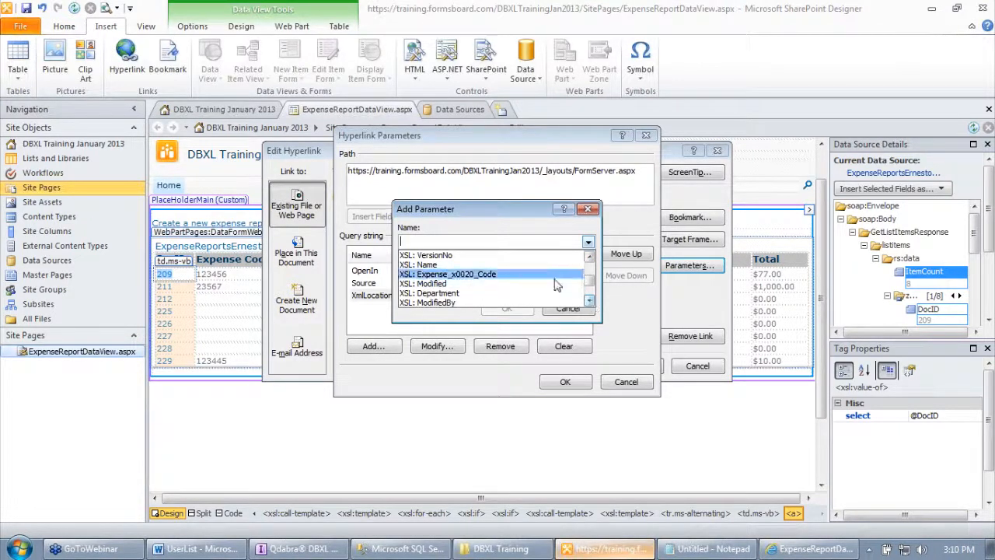
# Step: Try the Name field as a new hyperlink parameter and discard the parameter changes
pyautogui.click(519, 266)
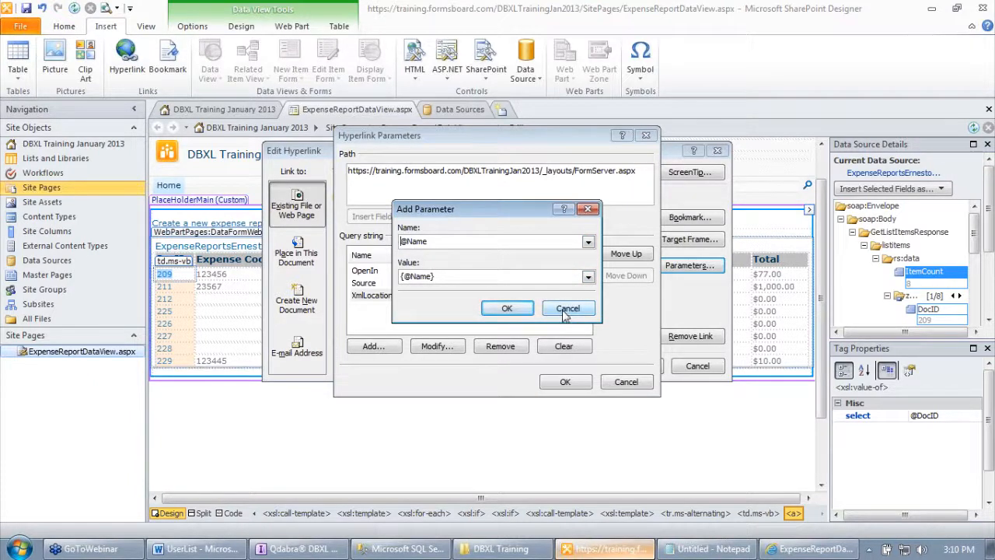
pyautogui.doubleClick(494, 277)
pyautogui.click(557, 310)
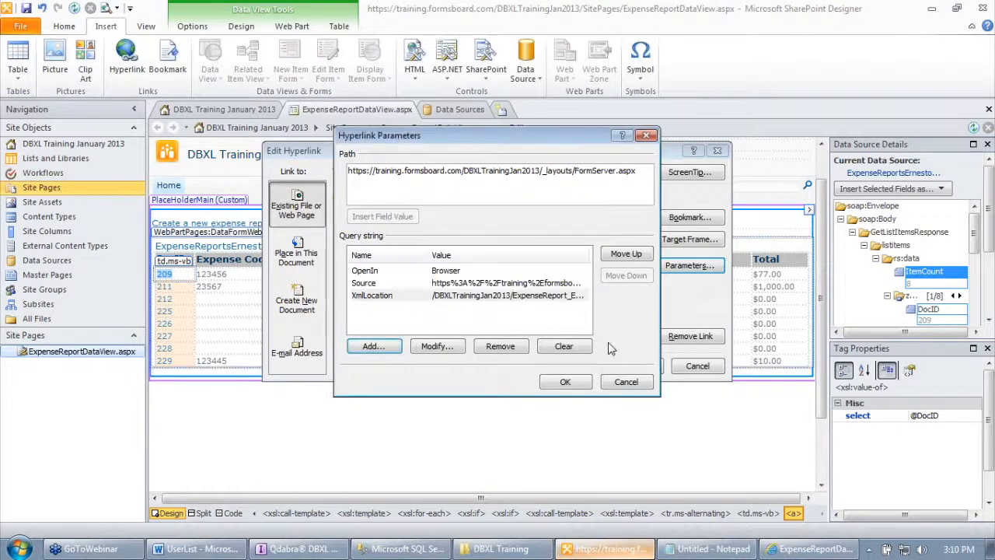
pyautogui.click(626, 382)
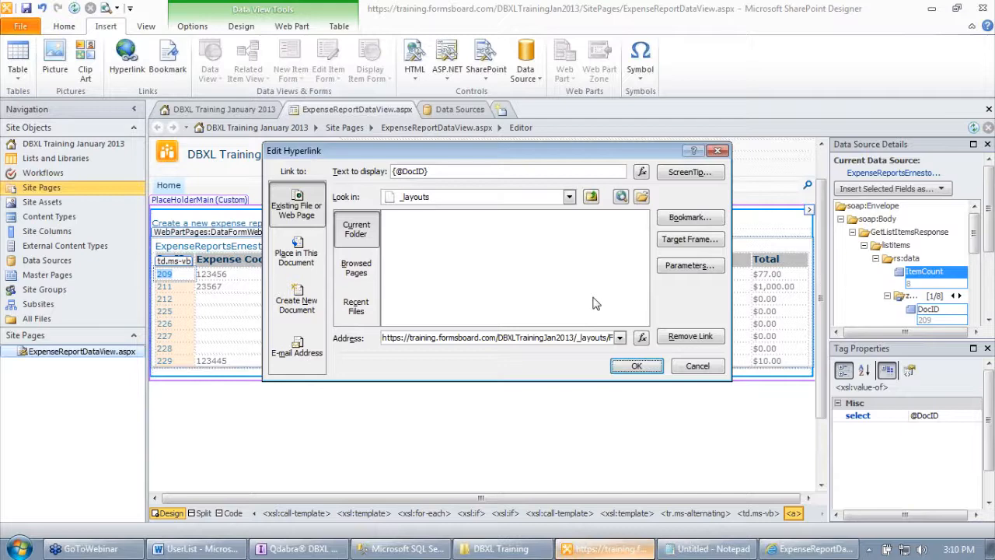
# Step: Open the Lab 2 - ExpenseReport form template from the desktop for design in InfoPath
pyautogui.click(812, 549)
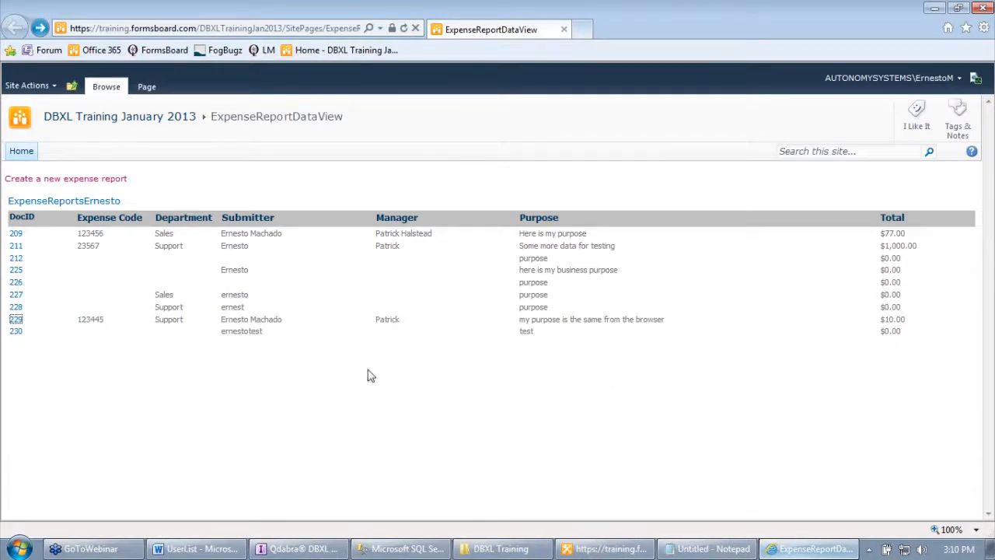
pyautogui.click(707, 549)
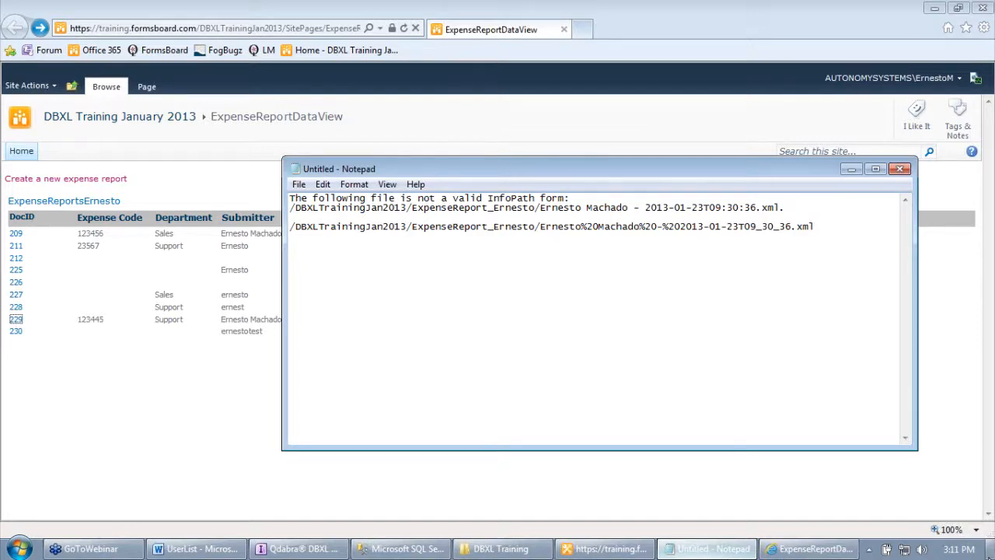
pyautogui.press('super+d')
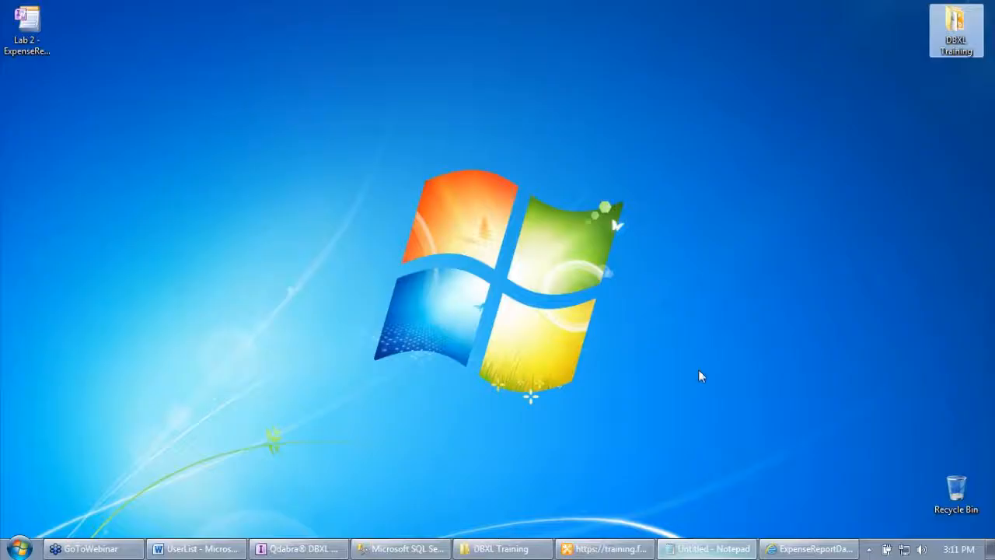
pyautogui.rightClick(33, 36)
pyautogui.click(70, 64)
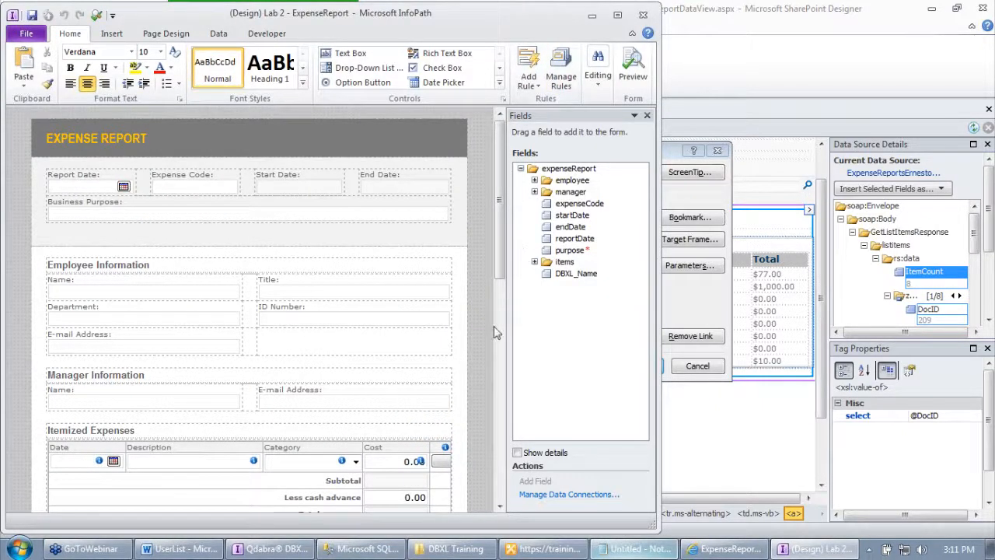
# Step: Open the formula that sets the DBXL_Name value in the Submit button's set name rule
pyautogui.scroll(-10, 499, 333)
pyautogui.click(109, 466)
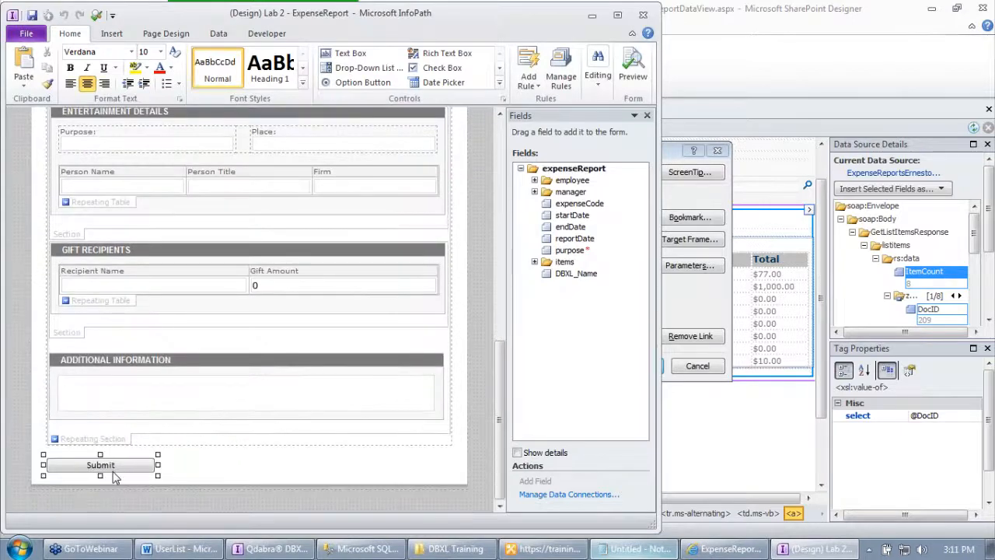
pyautogui.click(561, 77)
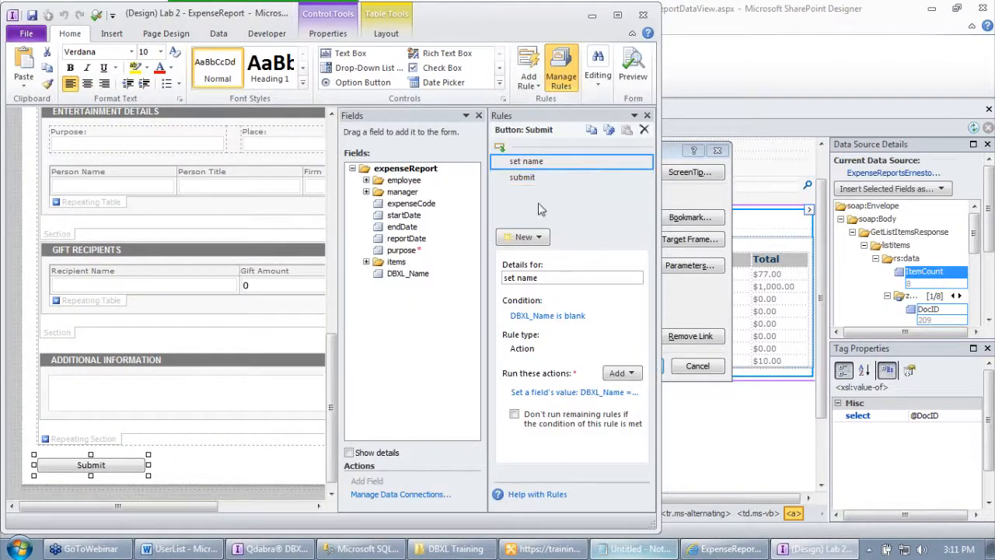
pyautogui.click(575, 392)
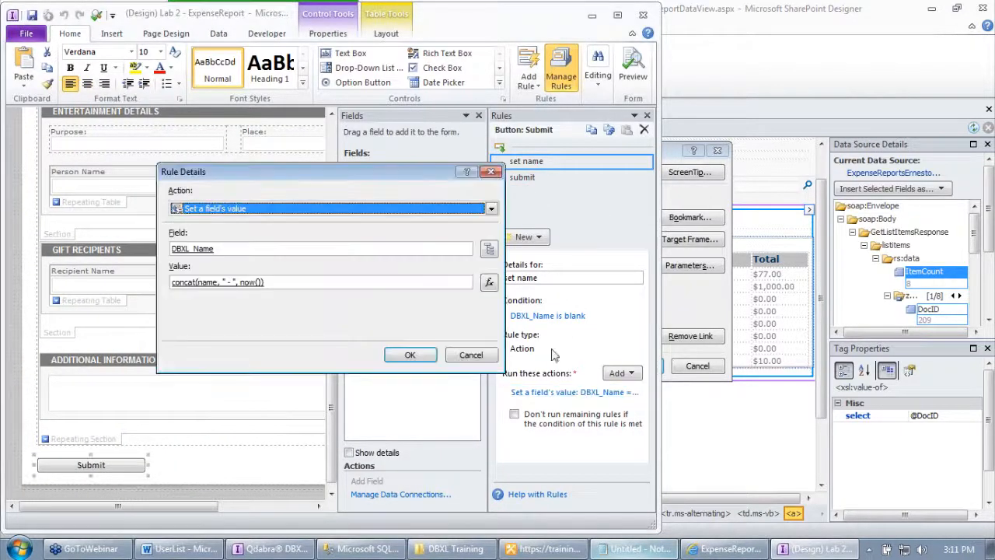
pyautogui.click(490, 282)
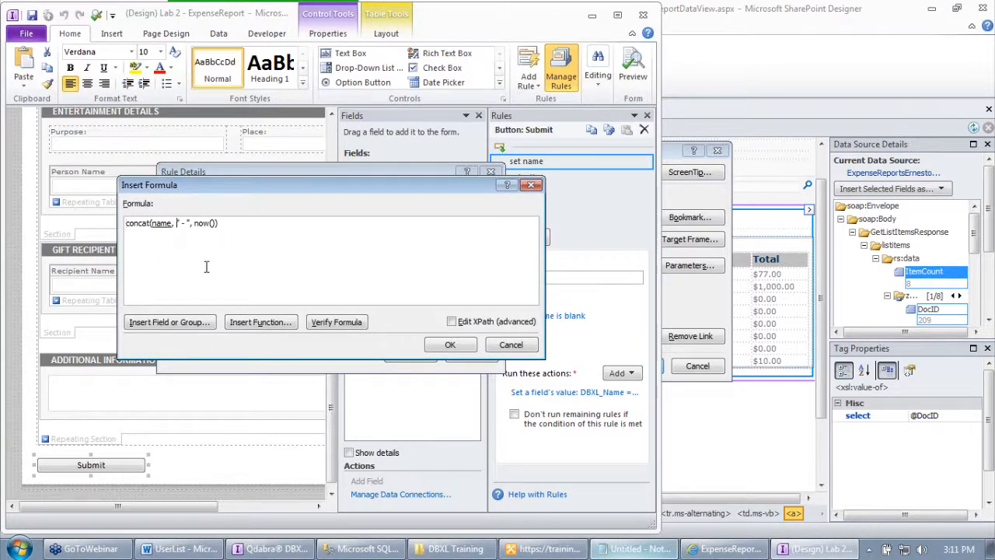
# Step: Try rebuilding the DBXL_Name formula as expenseCode with an underscore separator and without the now() part
pyautogui.write('_')
pyautogui.doubleClick(162, 223)
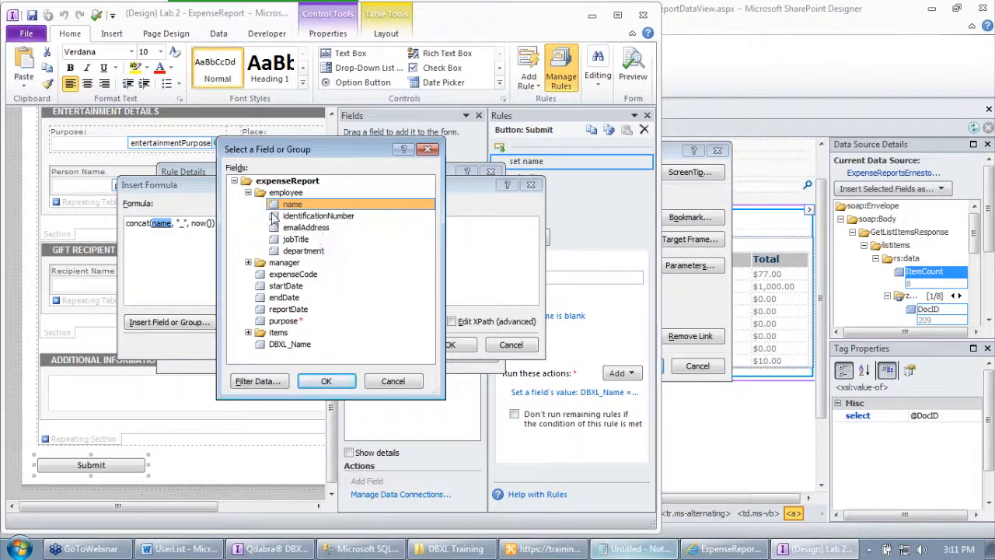
pyautogui.doubleClick(292, 276)
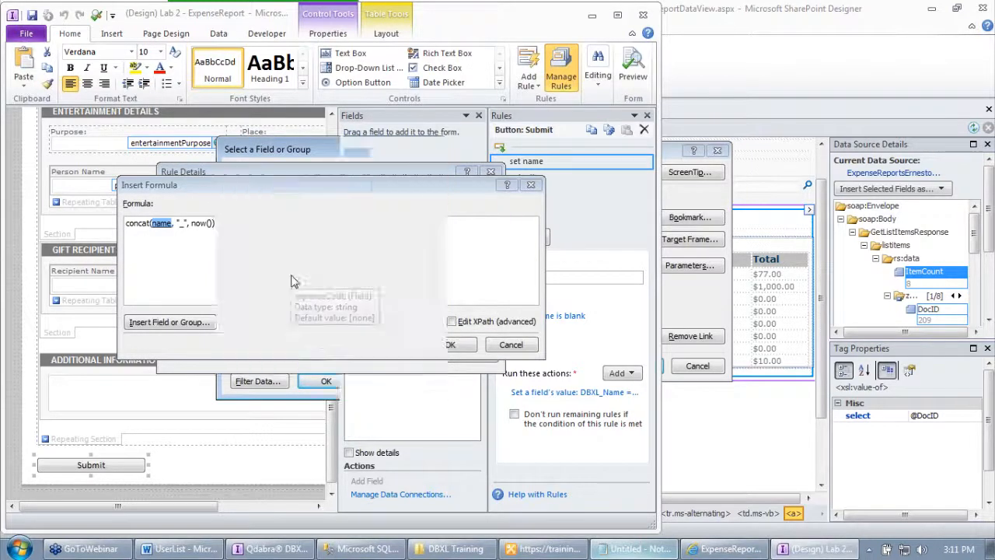
pyautogui.moveTo(220, 224); pyautogui.dragTo(244, 226)
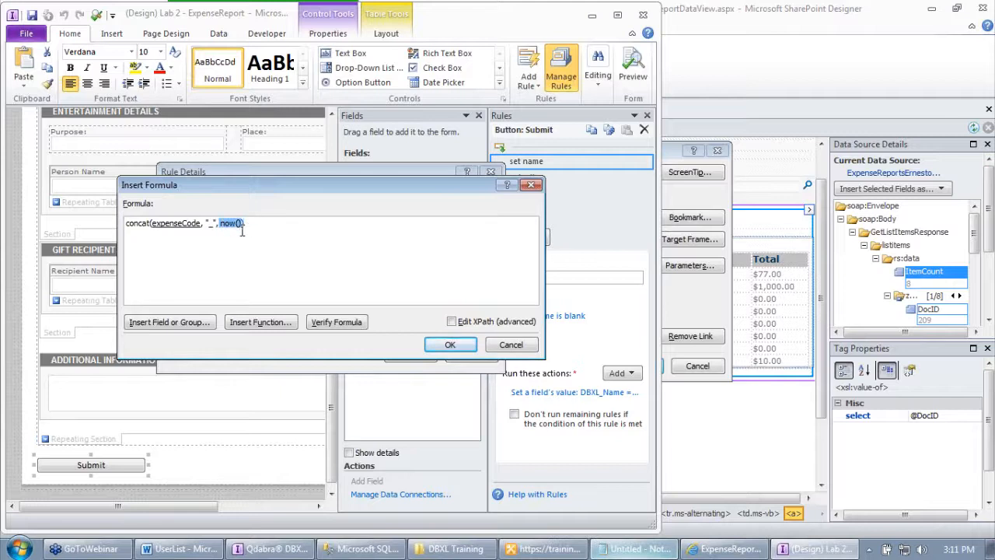
pyautogui.press('Delete')
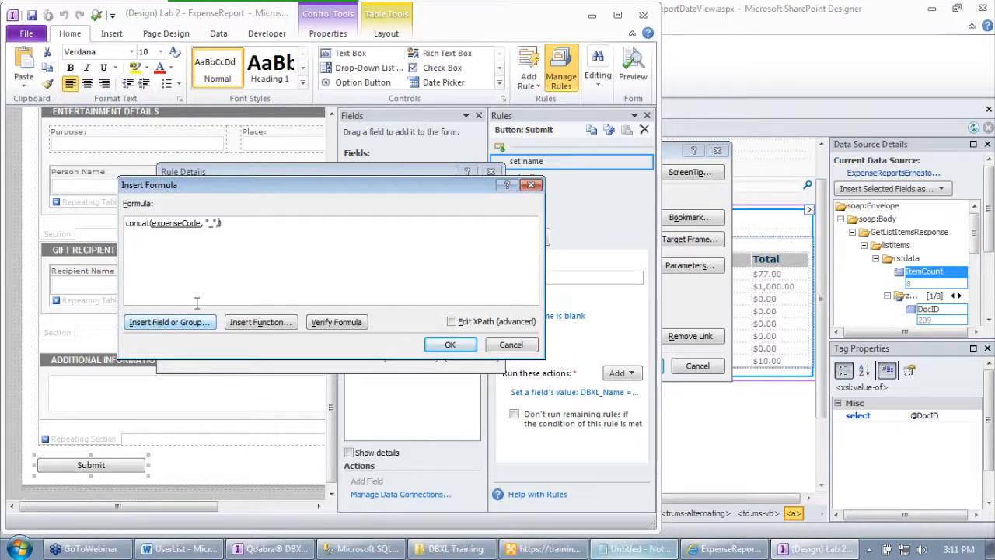
# Step: Clear the entire DBXL_Name formula
pyautogui.moveTo(201, 224); pyautogui.dragTo(261, 223)
pyautogui.press('Delete')
pyautogui.press('BackSpace')
pyautogui.press('BackSpace')
pyautogui.press('BackSpace')
pyautogui.press('BackSpace')
pyautogui.press('BackSpace')
pyautogui.press('BackSpace')
pyautogui.press('BackSpace')
pyautogui.press('BackSpace')
pyautogui.press('BackSpace')
pyautogui.press('BackSpace')
pyautogui.press('BackSpace')
pyautogui.press('BackSpace')
pyautogui.press('BackSpace')
pyautogui.press('BackSpace')
pyautogui.press('BackSpace')
pyautogui.press('BackSpace')
pyautogui.press('BackSpace')
pyautogui.press('BackSpace')
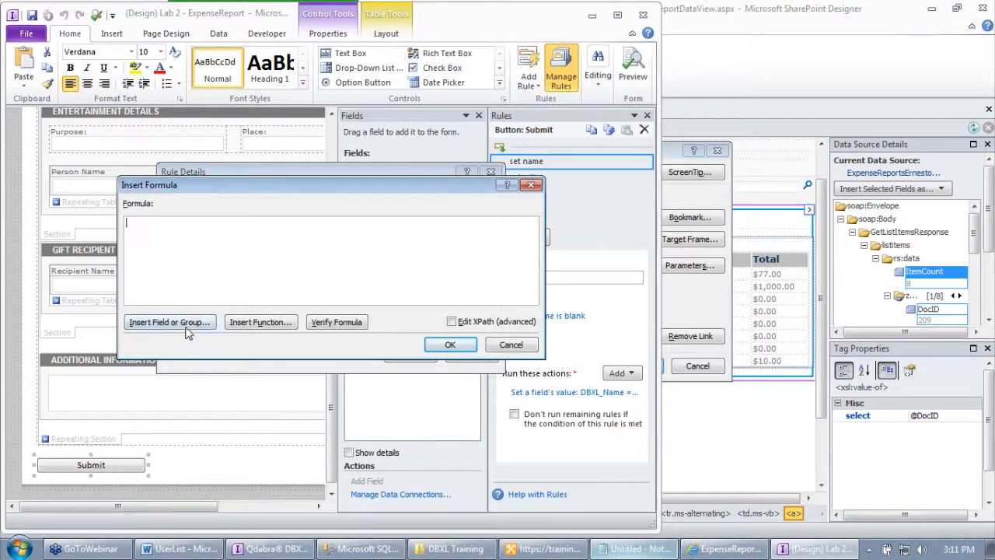
# Step: Set the DBXL_Name formula in the set name rule to the expenseCode field, accept the rule, and close the form template
pyautogui.click(186, 322)
pyautogui.doubleClick(302, 221)
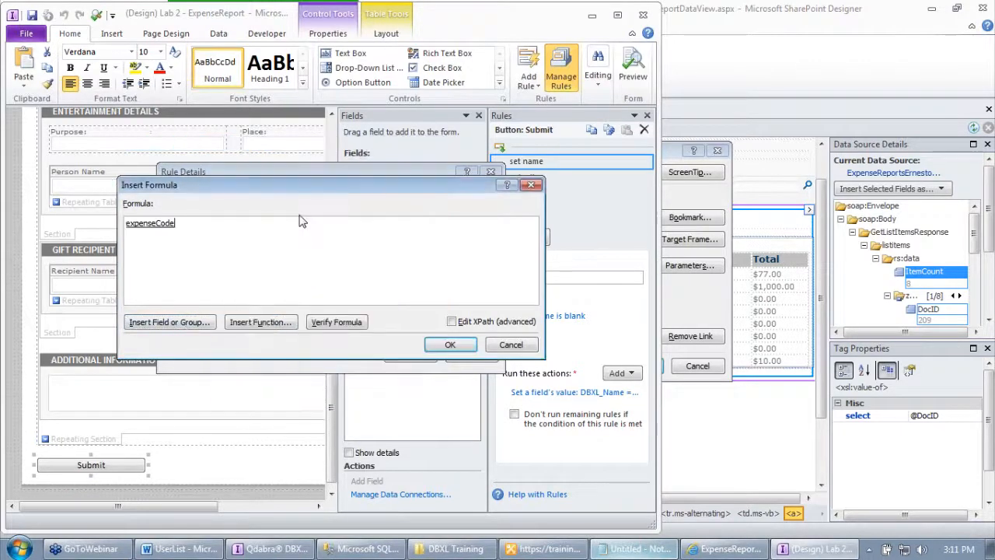
pyautogui.click(447, 344)
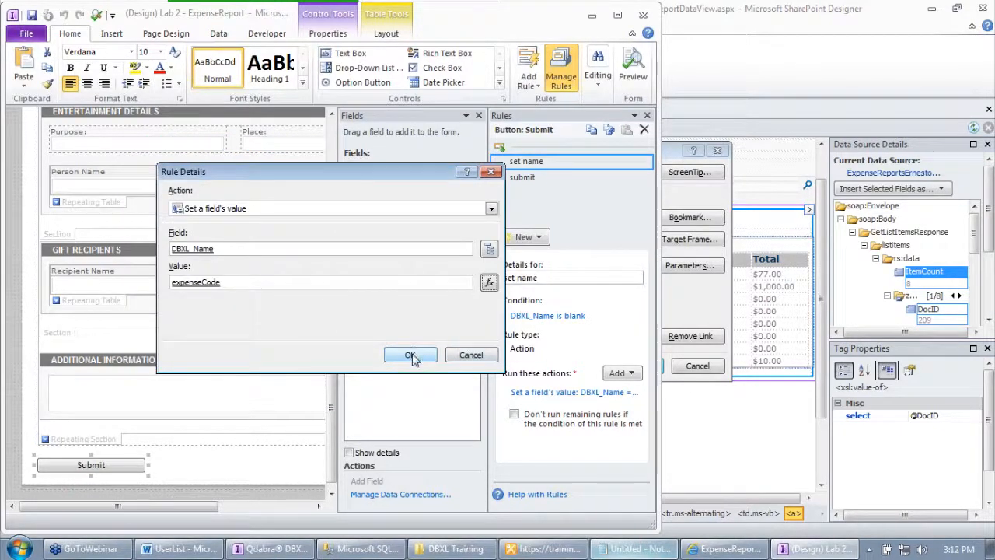
pyautogui.click(411, 355)
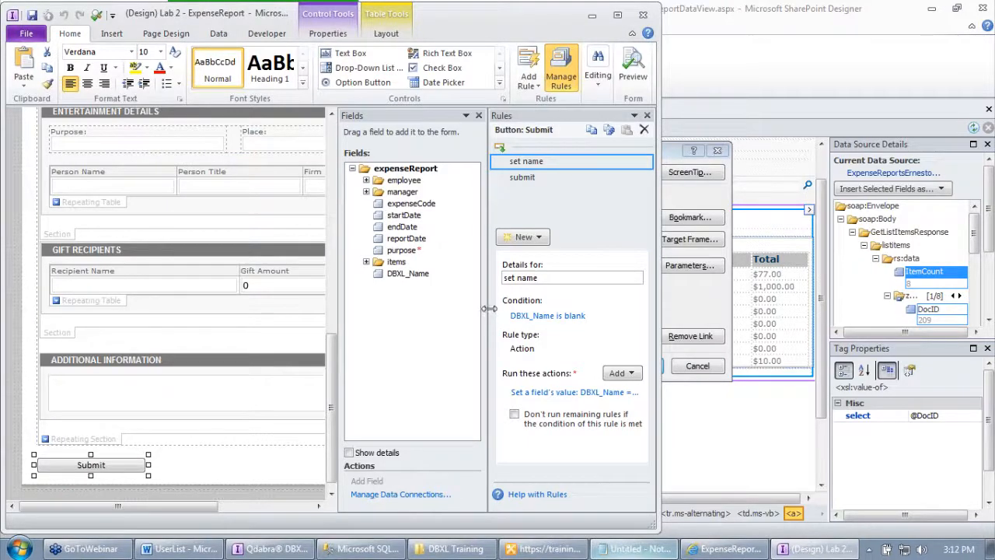
pyautogui.moveTo(488, 309); pyautogui.dragTo(361, 309)
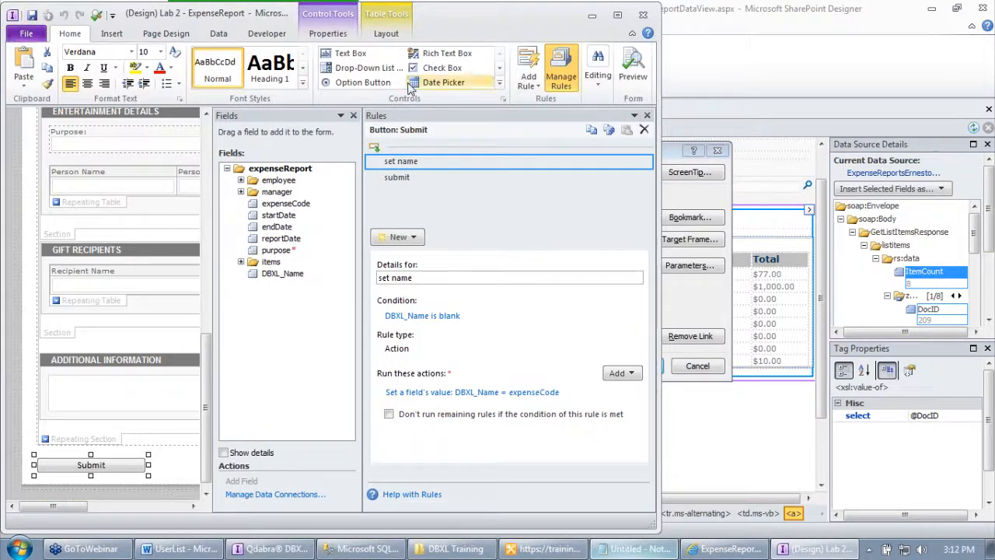
pyautogui.click(643, 14)
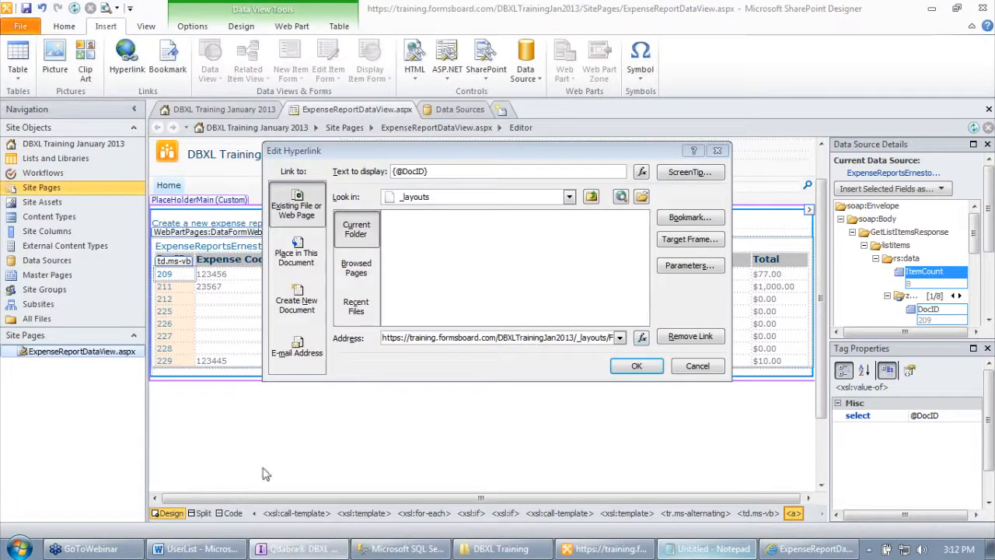
# Step: In the DBXL Admin Tool, replace the document type's attached template with the updated Lab 2 - ExpenseReport.xsn and save the configuration
pyautogui.click(298, 548)
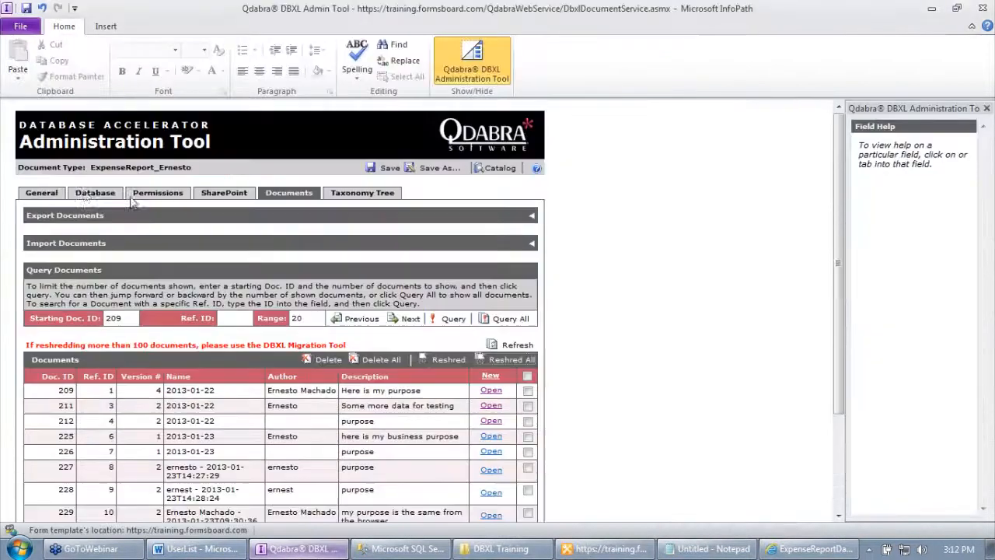
pyautogui.click(41, 193)
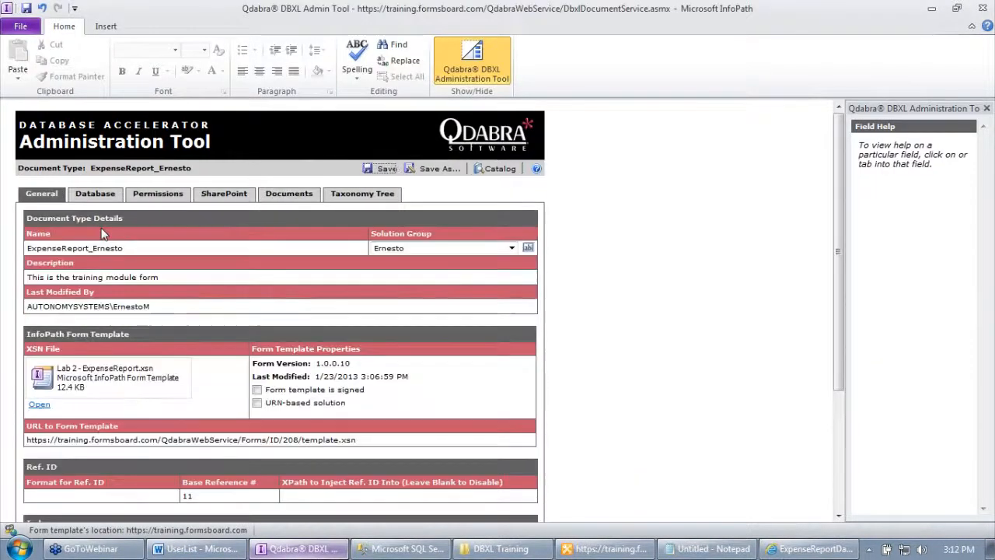
pyautogui.rightClick(68, 371)
pyautogui.click(101, 375)
pyautogui.doubleClick(129, 126)
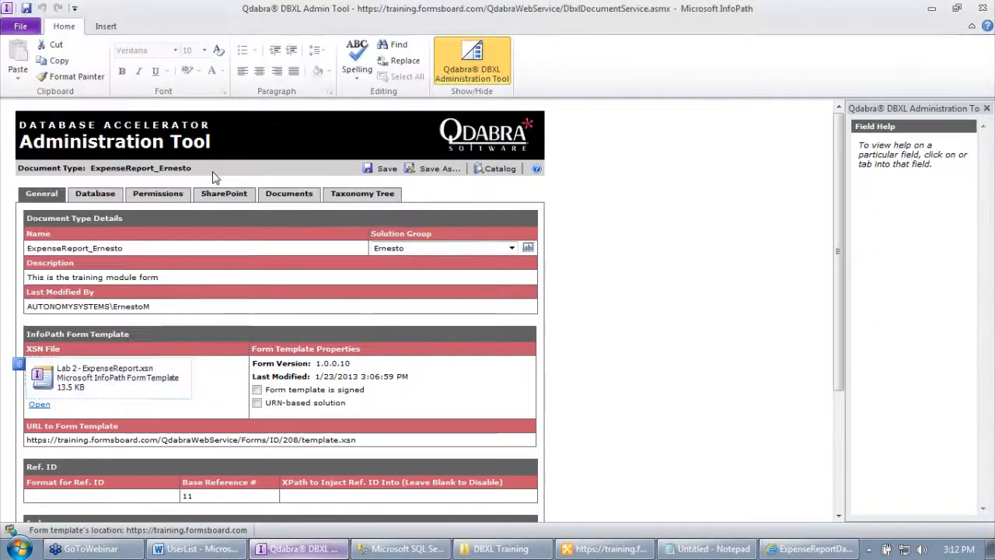
pyautogui.click(385, 168)
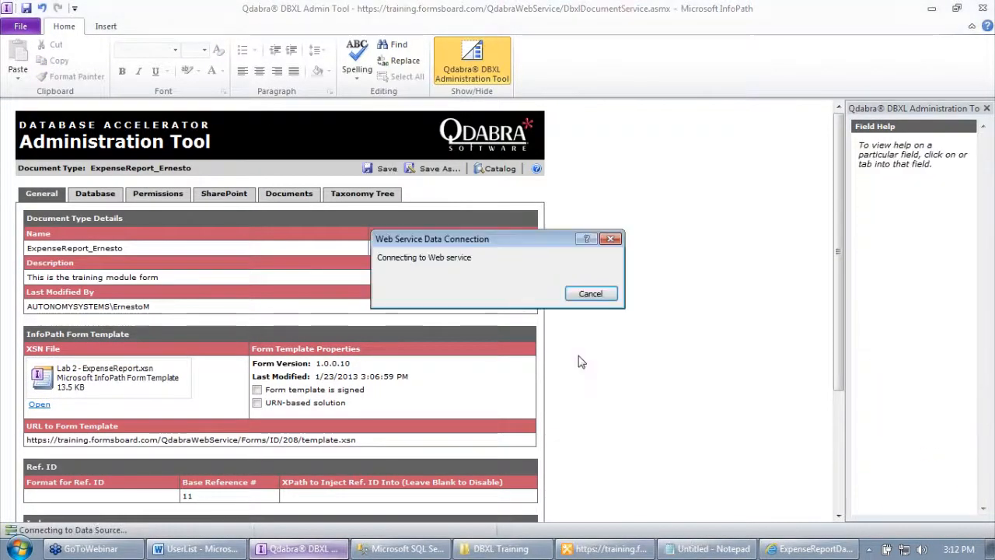
# Step: Cancel the pending hyperlink edit in SharePoint Designer and return to the DBXL Admin Tool to finish saving
pyautogui.click(602, 549)
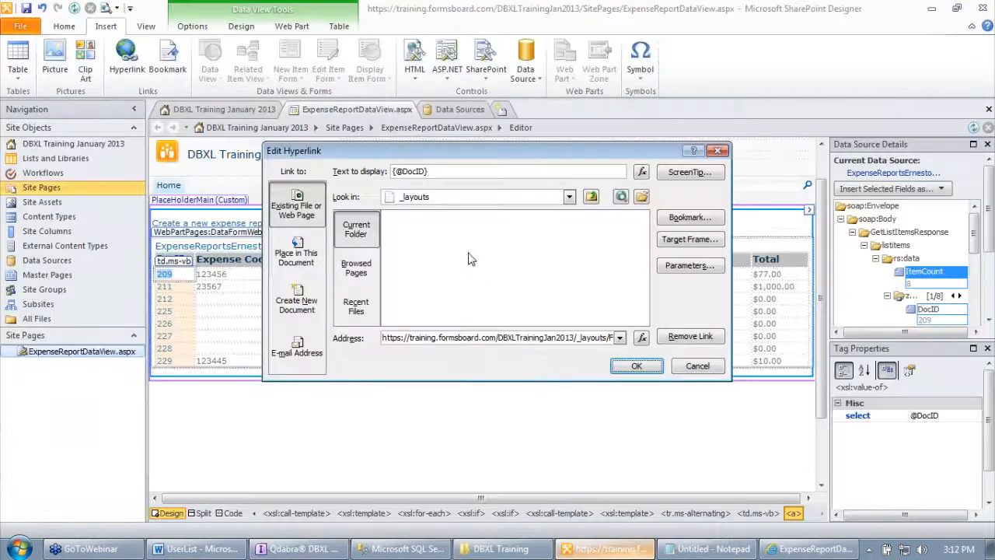
pyautogui.click(696, 365)
pyautogui.click(932, 9)
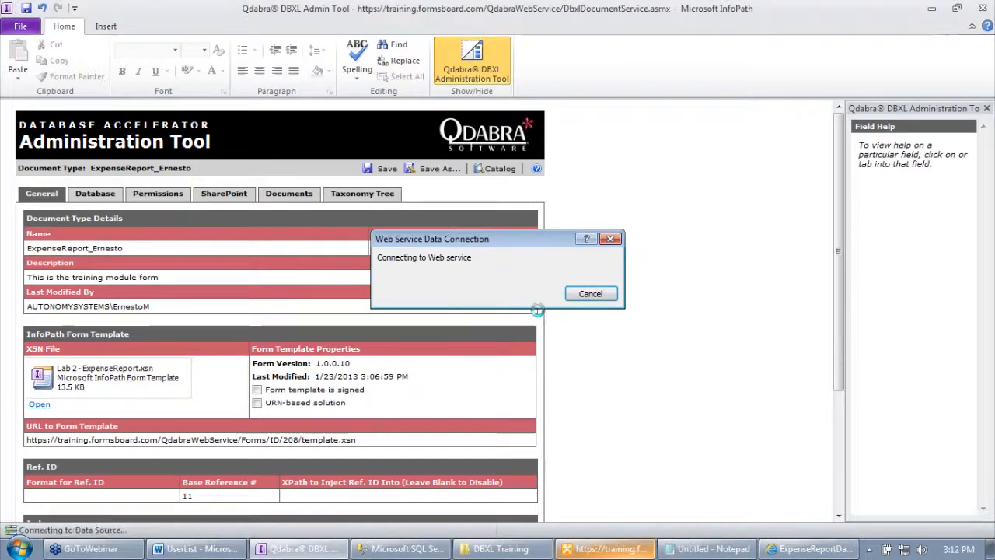
pyautogui.click(513, 313)
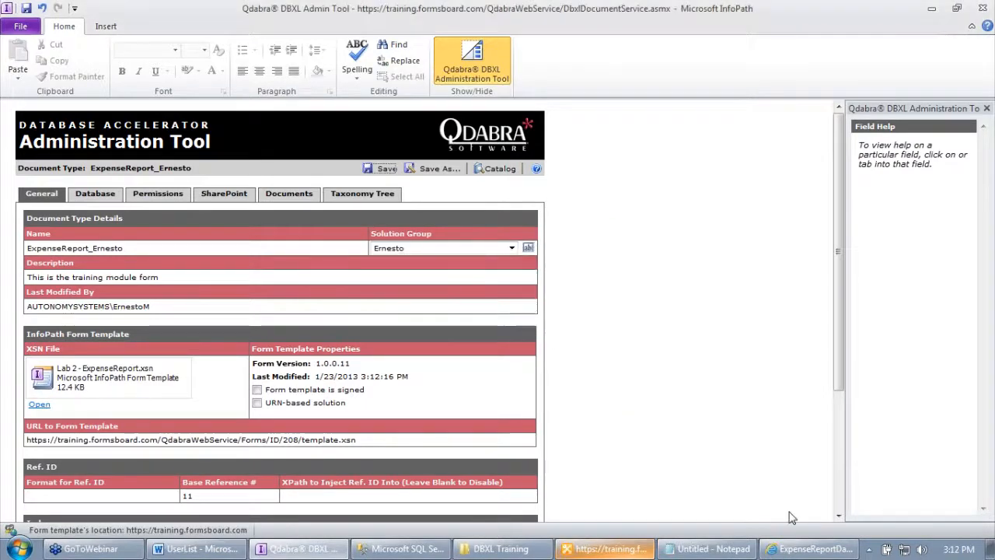
# Step: Start a new expense report from the data view page in the browser, with expense code 568xny39 and business purpose "purpose"
pyautogui.click(814, 549)
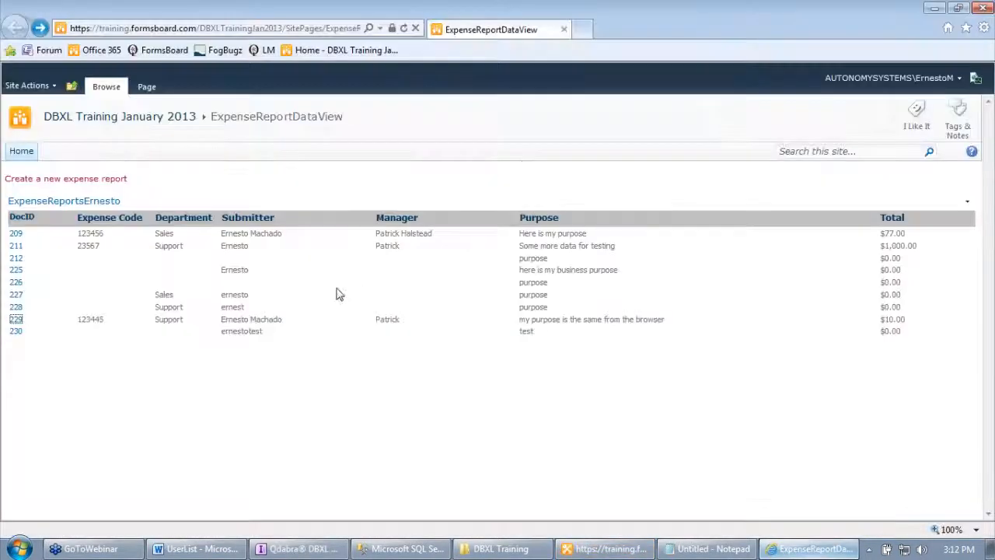
pyautogui.click(103, 181)
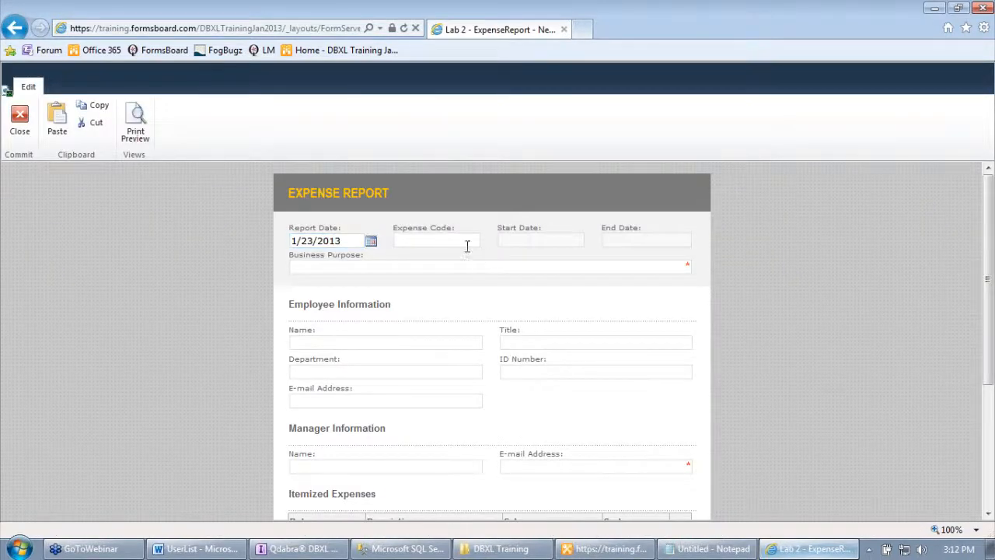
pyautogui.click(461, 241)
pyautogui.write('568xny39')
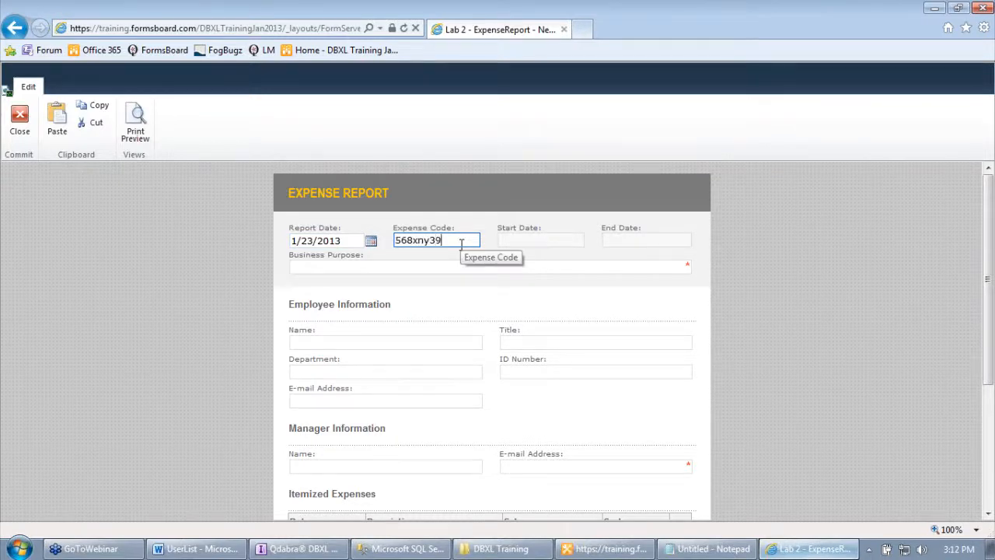
pyautogui.click(467, 265)
pyautogui.write('purpose')
# Step: Fill in the employee's name and set the department to Sales
pyautogui.press('Tab')
pyautogui.write('Ernesto')
pyautogui.press('Tab')
pyautogui.press('Tab')
pyautogui.write('Sales')
pyautogui.press('Tab')
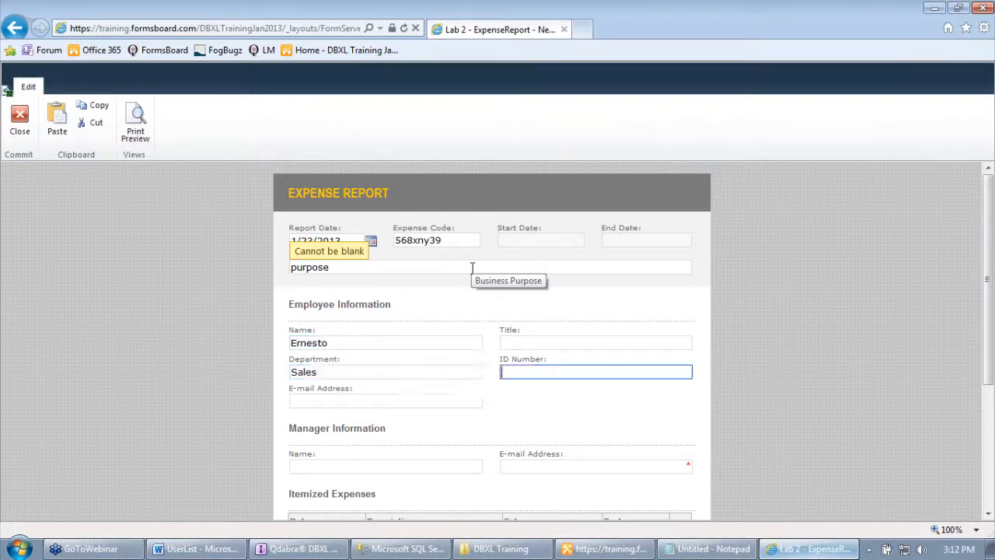
# Step: Fill in the manager's e-mail address field and submit the expense report
pyautogui.scroll(-2, 513, 334)
pyautogui.click(542, 374)
pyautogui.write('Patrick')
pyautogui.press('Tab')
pyautogui.scroll(-3, 505, 385)
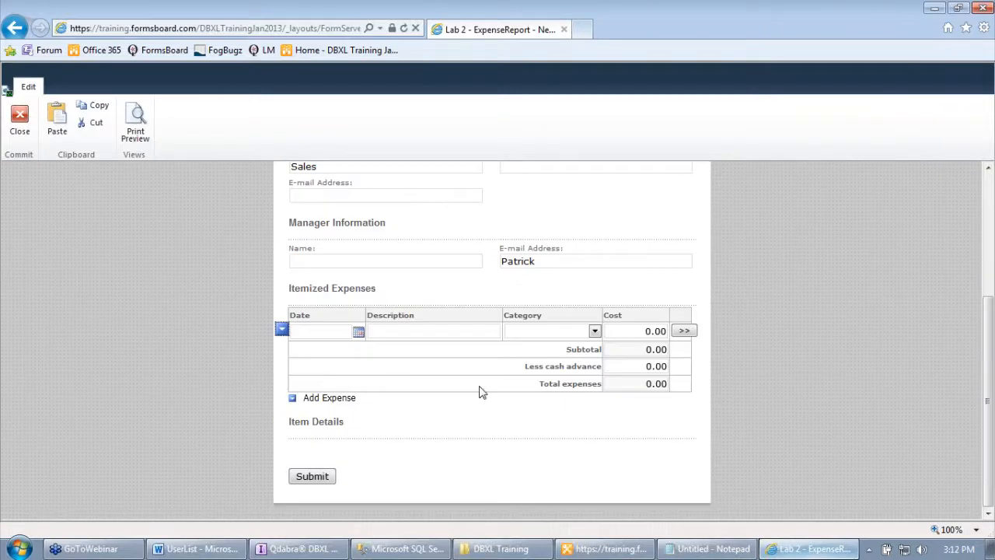
pyautogui.click(303, 479)
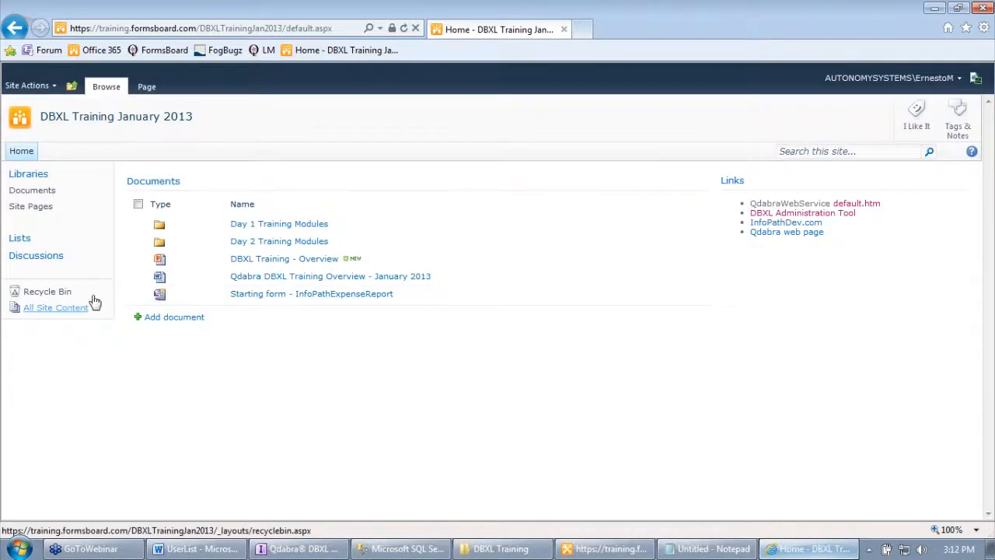
# Step: Open the ExpenseReportDataView page from the Site Pages library to check for the new report
pyautogui.click(78, 308)
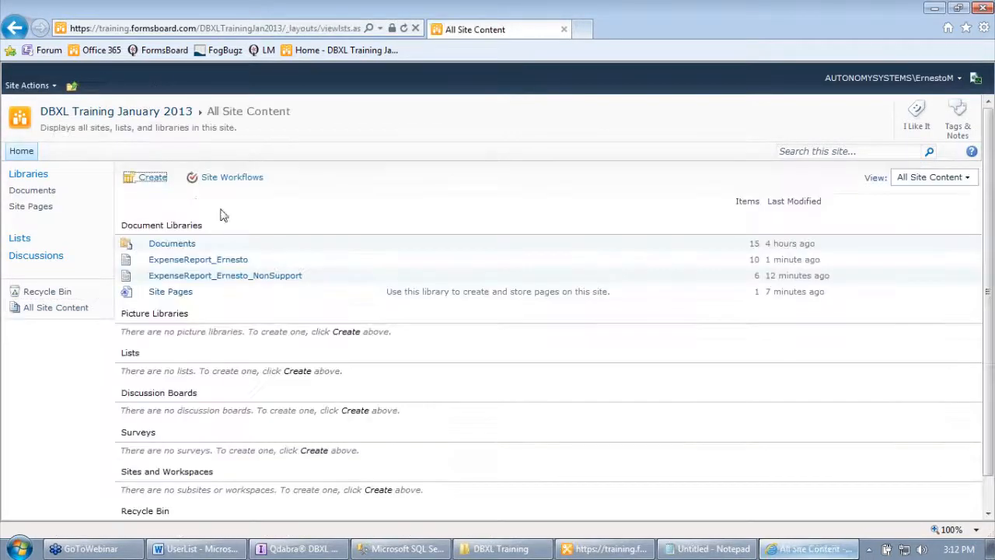
pyautogui.click(182, 292)
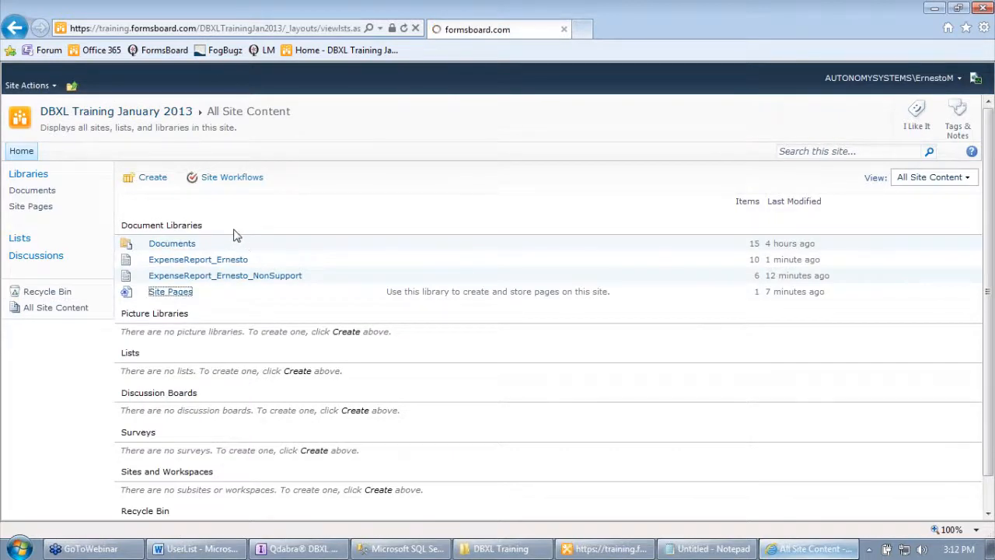
pyautogui.click(253, 196)
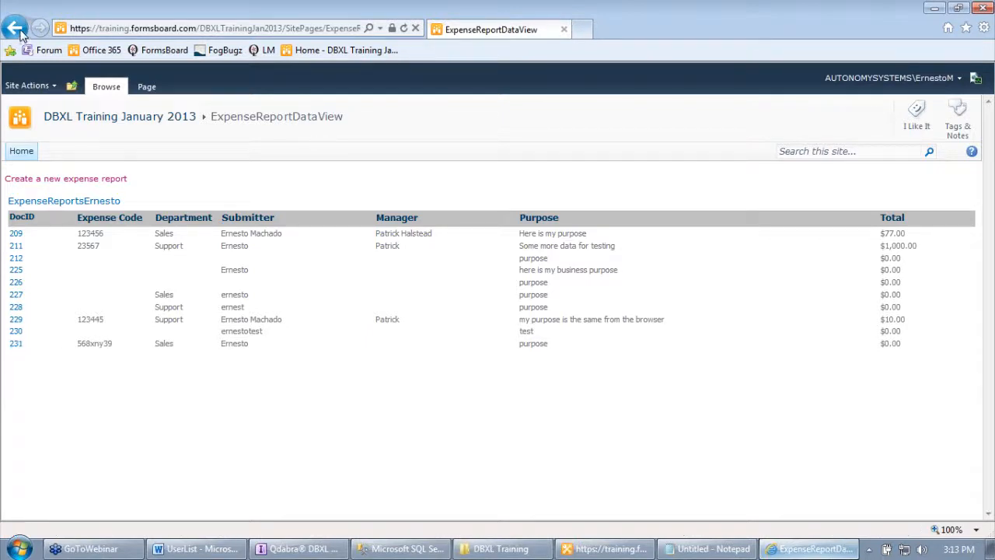
# Step: Go back to the site content list and open the 568xny39 form from the main expense report library
pyautogui.moveTo(612, 552)
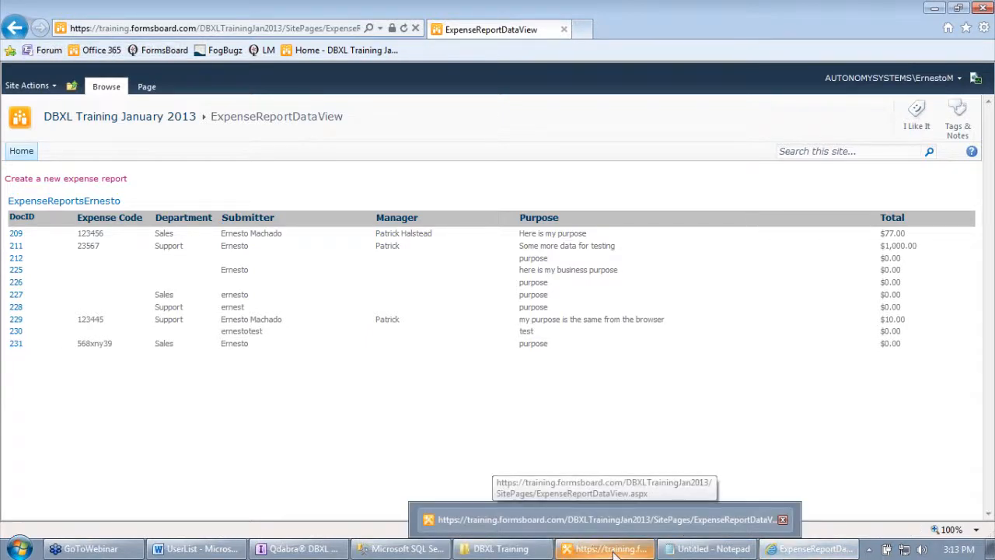
pyautogui.click(13, 32)
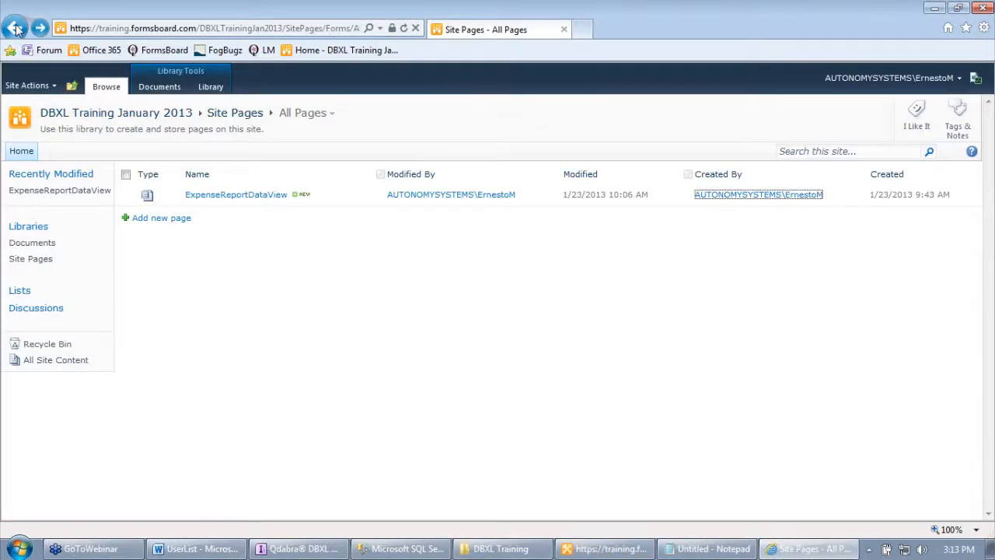
pyautogui.click(13, 30)
pyautogui.click(13, 29)
pyautogui.click(42, 29)
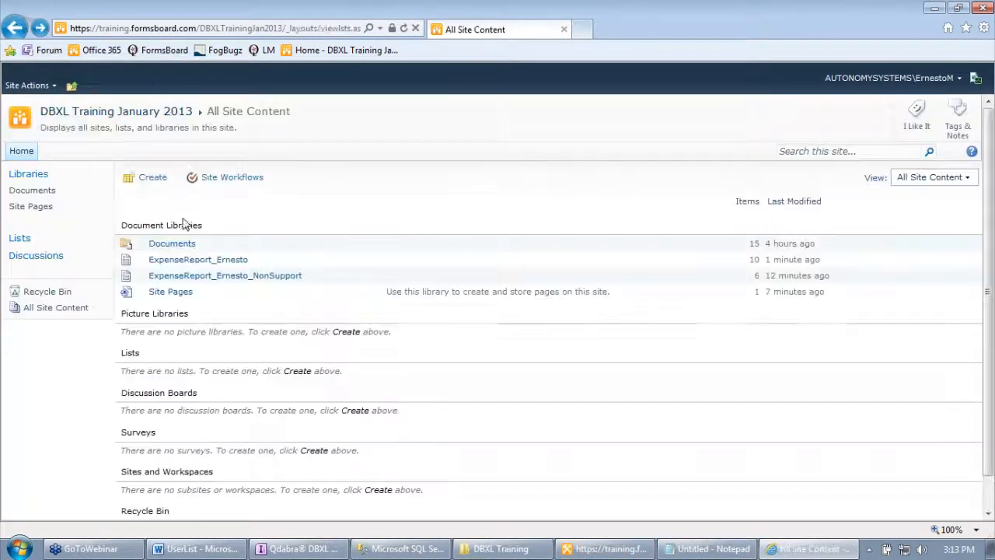
pyautogui.click(198, 260)
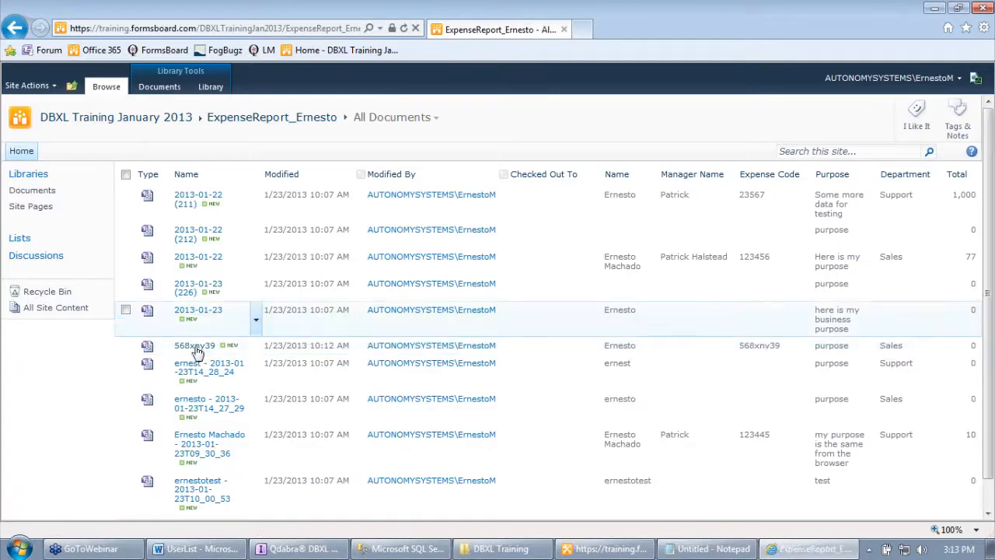
pyautogui.scroll(-2, 222, 451)
pyautogui.scroll(2, 220, 465)
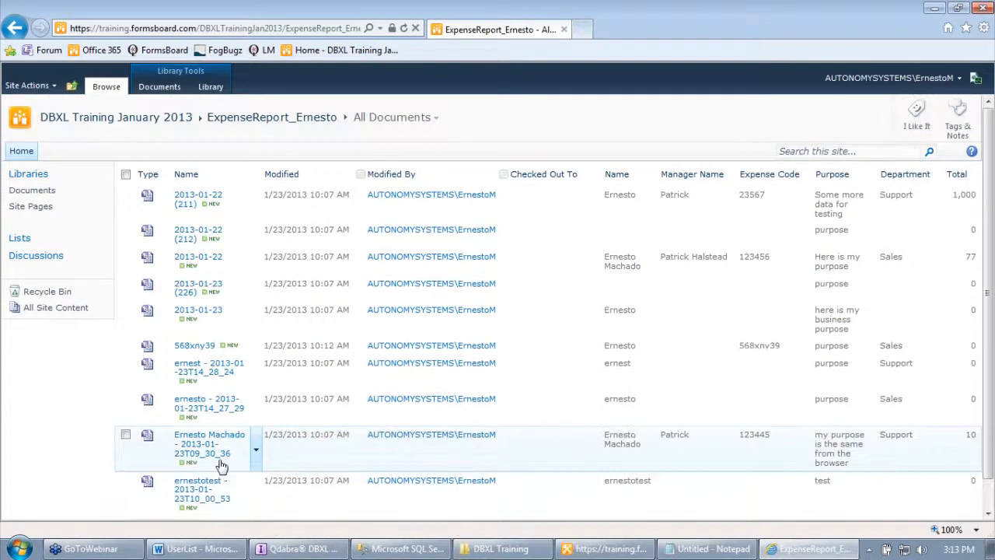
pyautogui.rightClick(200, 345)
pyautogui.click(200, 346)
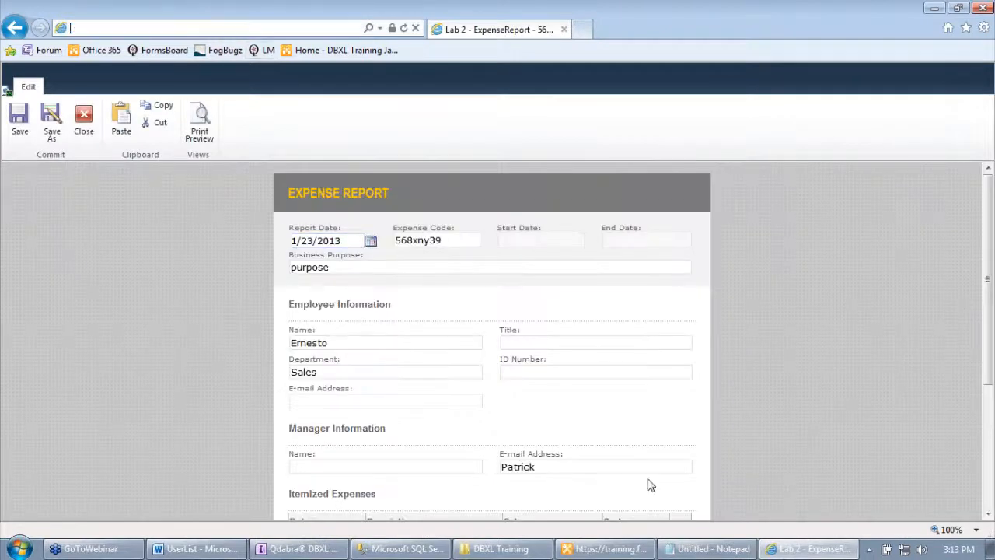
# Step: Replace the Notepad text with the open form's URL and trim it to the XmlLocation path ending in 568xny39.xml
pyautogui.click(703, 549)
pyautogui.hotkey('ctrl', 'a')
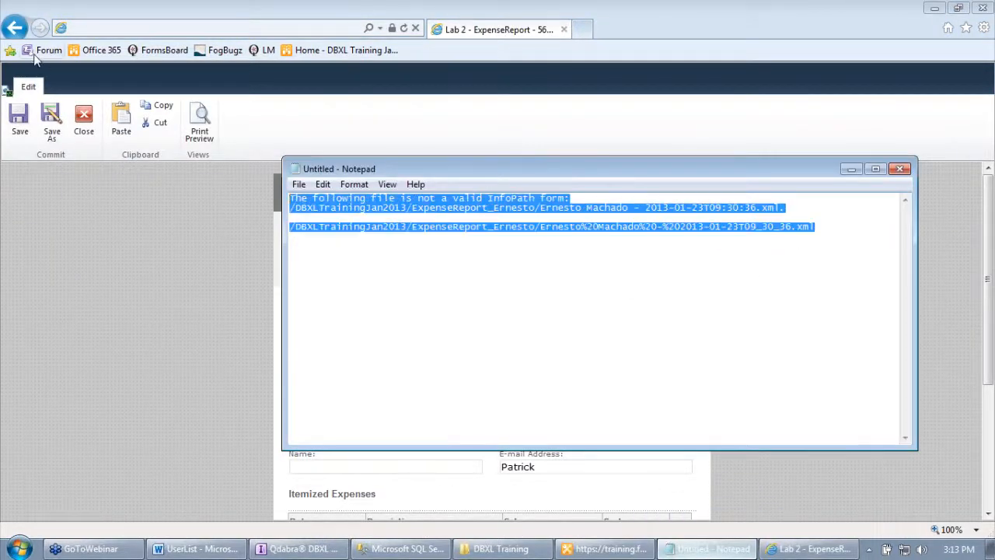
pyautogui.write('https://training.formsboard.com/DBXLTrainingJan2013/_layouts/FormServer.aspx?XmlLocation=/DBXLTrainingJan2013/ExpenseReport_Ernesto/568xny39.xml&ClientInstalled=true&Source=https%3A%2F%2Ftraining%2Eformsboard%2Ecom%2FDBXLTrainingJan2013%2FExpenseReport%5FErnesto%2FForms%2FAllItems%2Easpx&DefaultItemOpen=1')
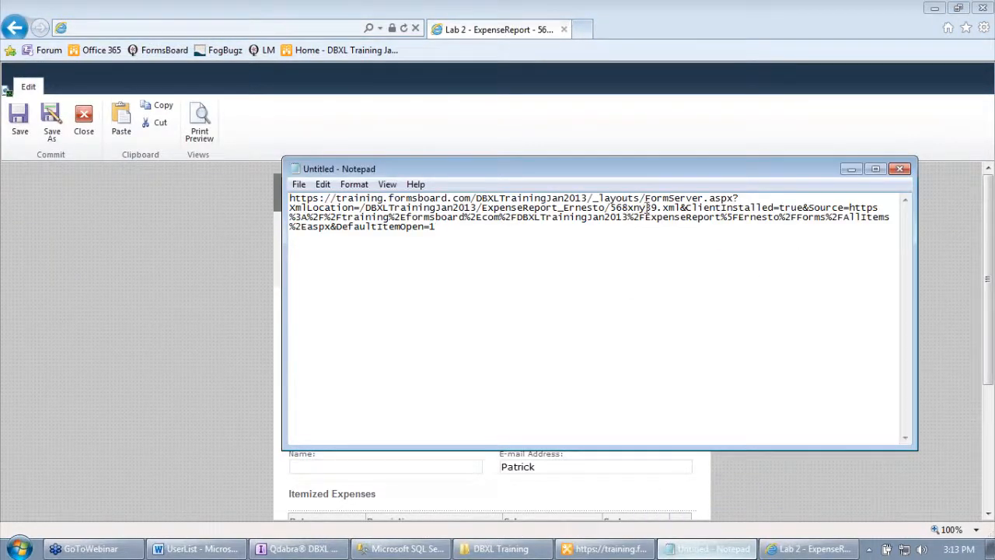
pyautogui.moveTo(683, 208); pyautogui.dragTo(718, 271)
pyautogui.press('Delete')
pyautogui.moveTo(737, 201); pyautogui.dragTo(2, 155)
pyautogui.press('Delete')
pyautogui.moveTo(361, 201); pyautogui.dragTo(244, 200)
pyautogui.press('Delete')
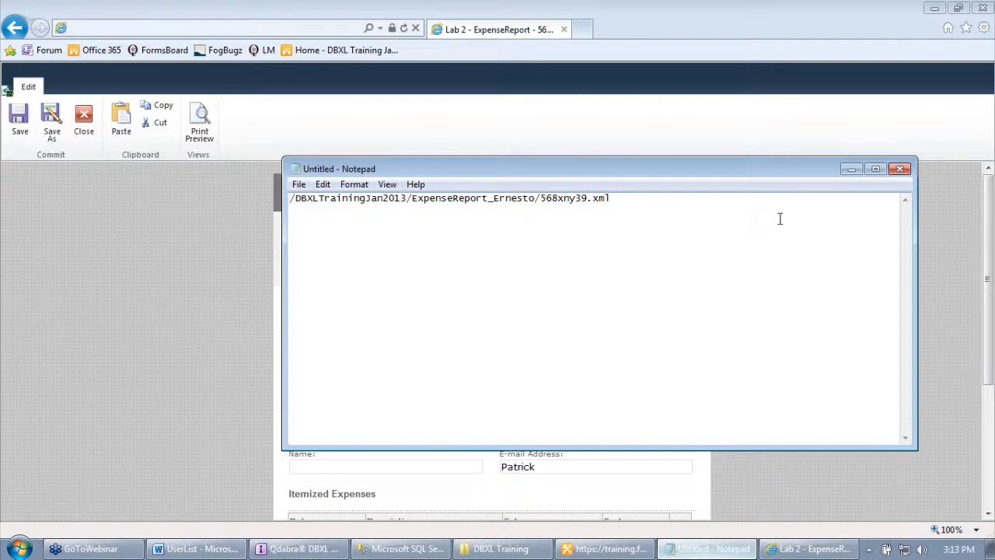
# Step: Close Notepad without saving and return to the expense report library in the browser
pyautogui.click(900, 170)
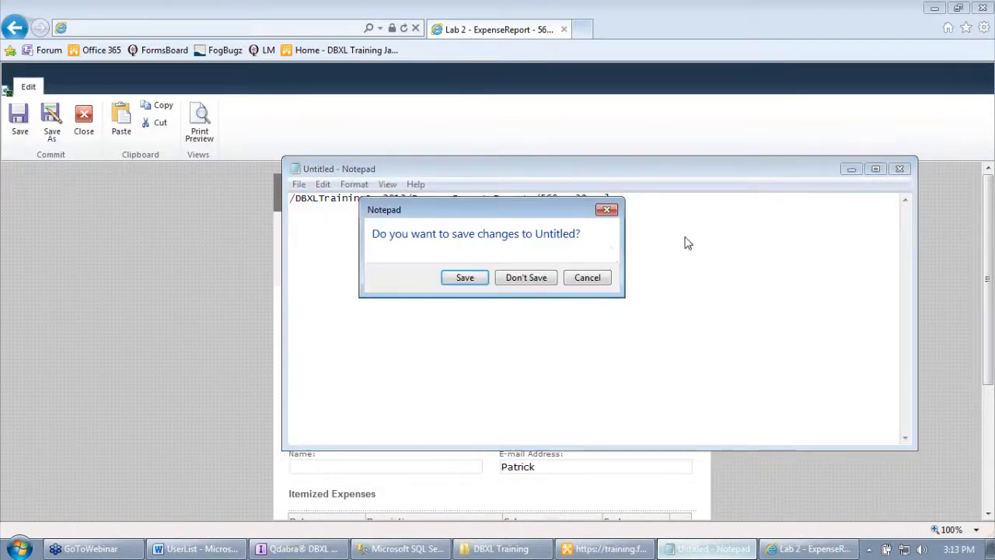
pyautogui.click(529, 284)
pyautogui.click(12, 28)
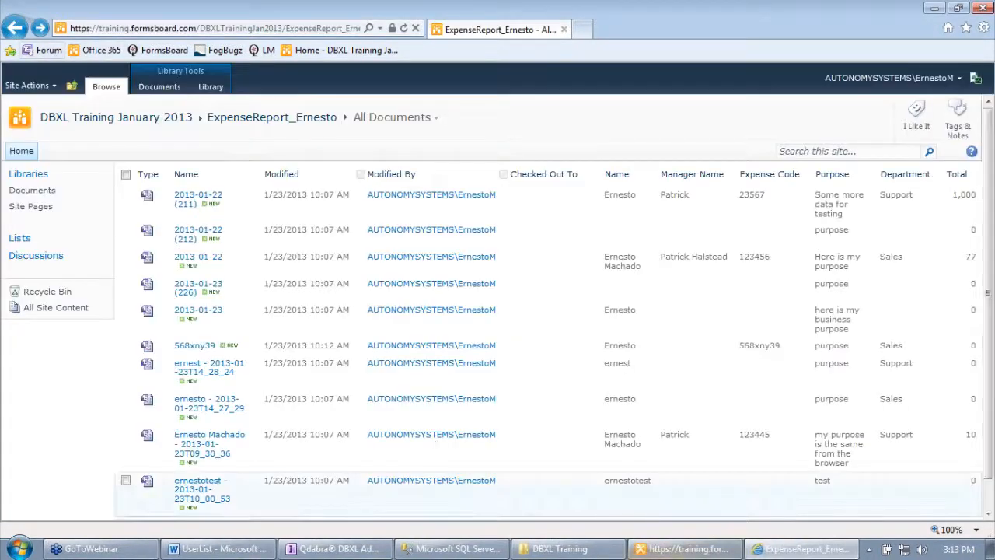
# Step: Switch to SharePoint Designer, open the DocID link's hyperlink parameters and select the XmlLocation entry for inspection
pyautogui.click(684, 548)
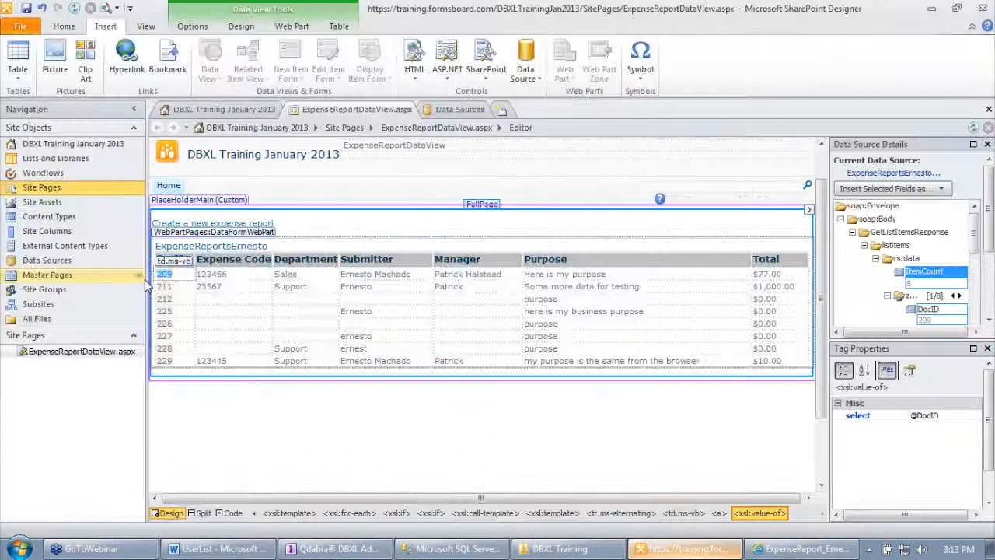
pyautogui.click(126, 56)
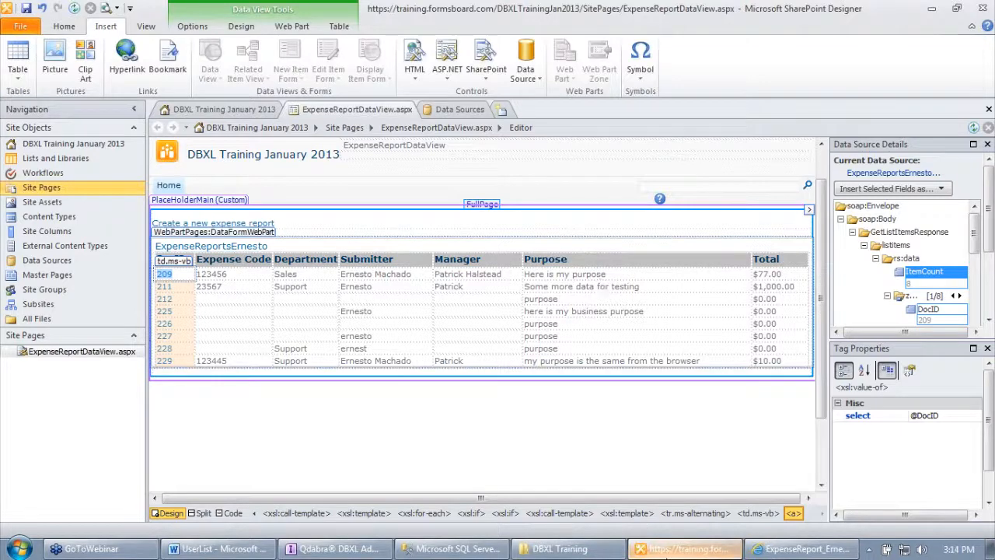
pyautogui.hotkey('ctrl', 'k')
pyautogui.click(677, 266)
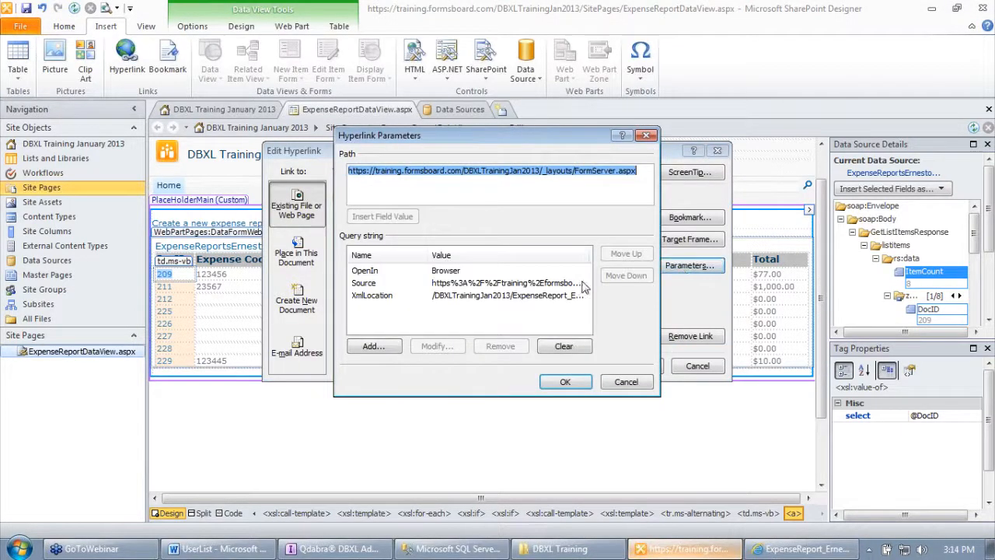
pyautogui.click(437, 300)
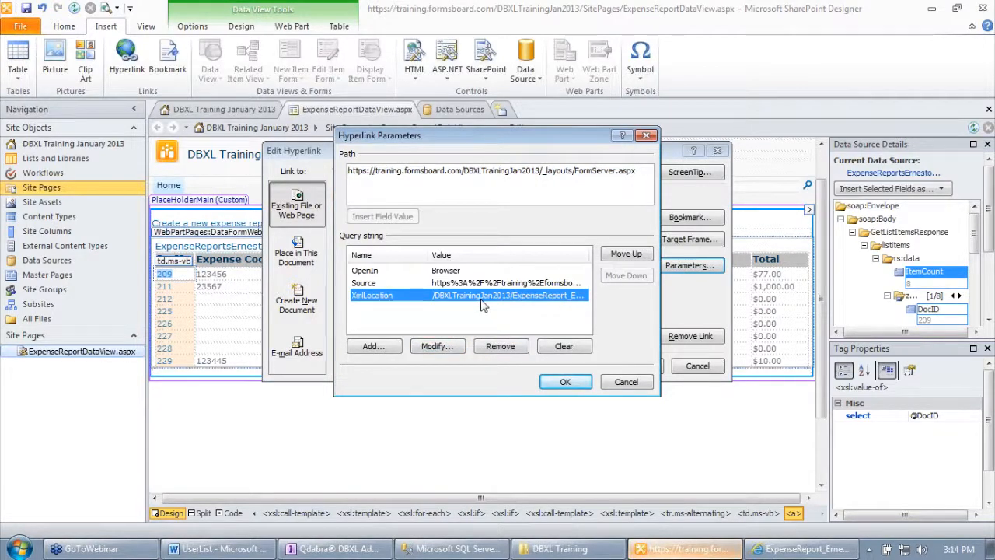
# Step: In the browser, open the ExpenseReportDataView page from Site Pages and follow its link to the 568xny39 report to check the Expense Code
pyautogui.click(809, 549)
pyautogui.click(14, 28)
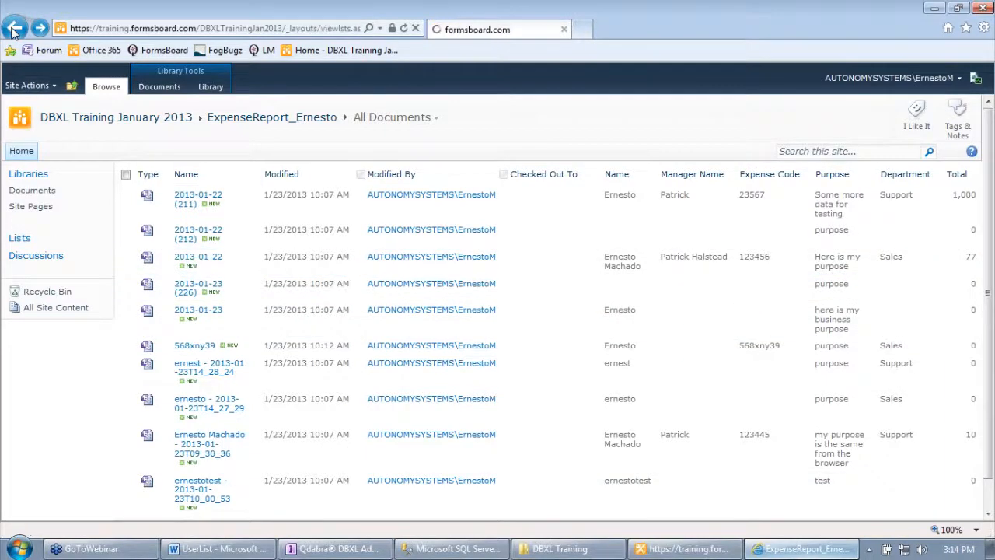
pyautogui.click(166, 294)
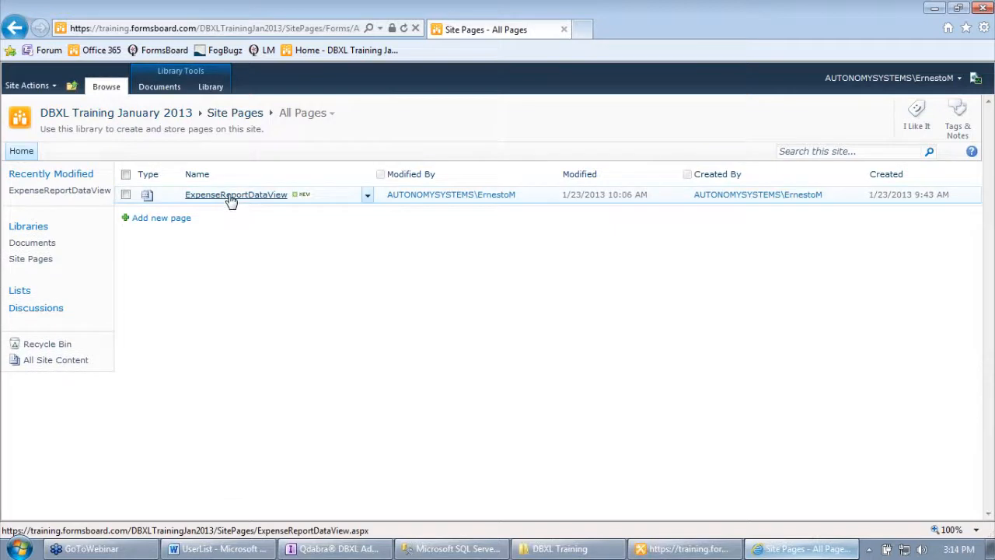
pyautogui.click(232, 199)
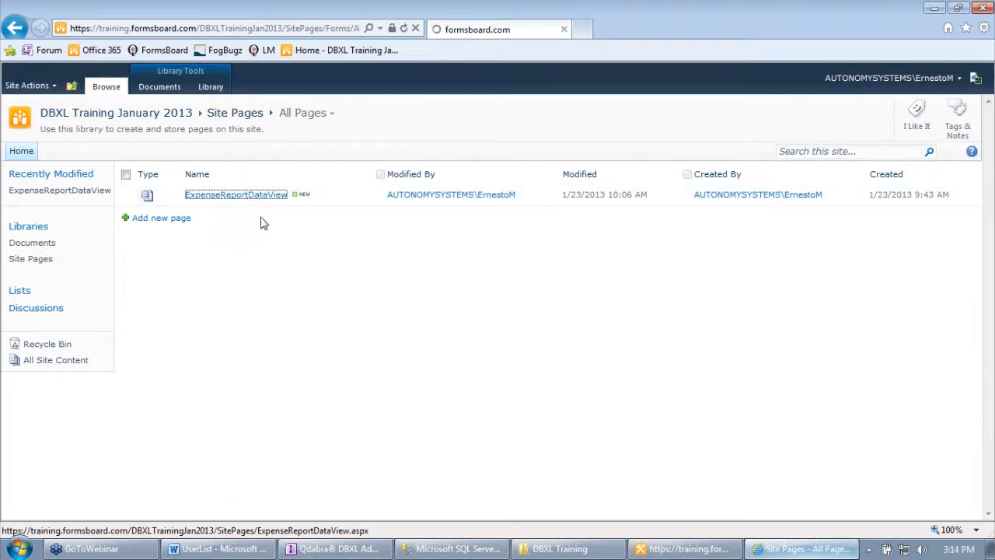
pyautogui.click(16, 346)
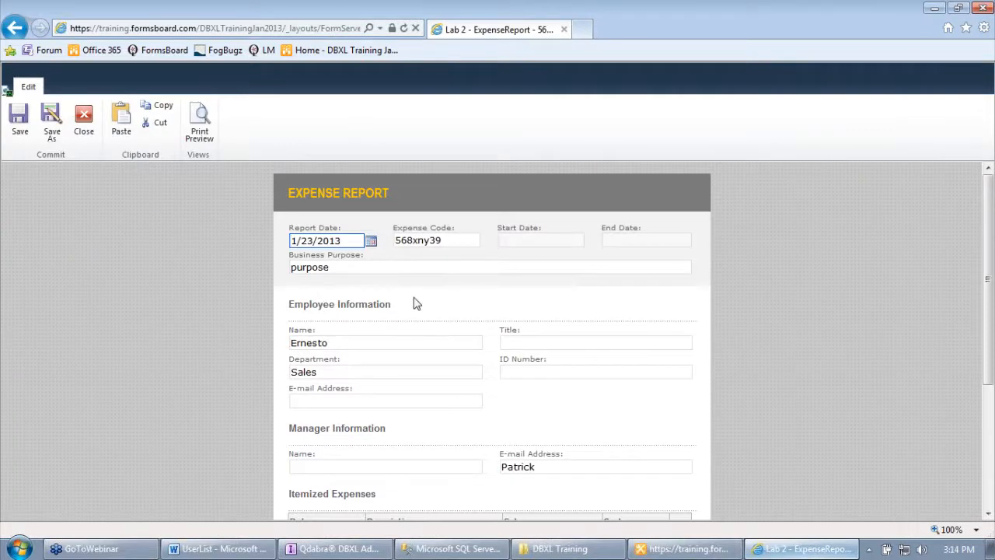
pyautogui.click(457, 240)
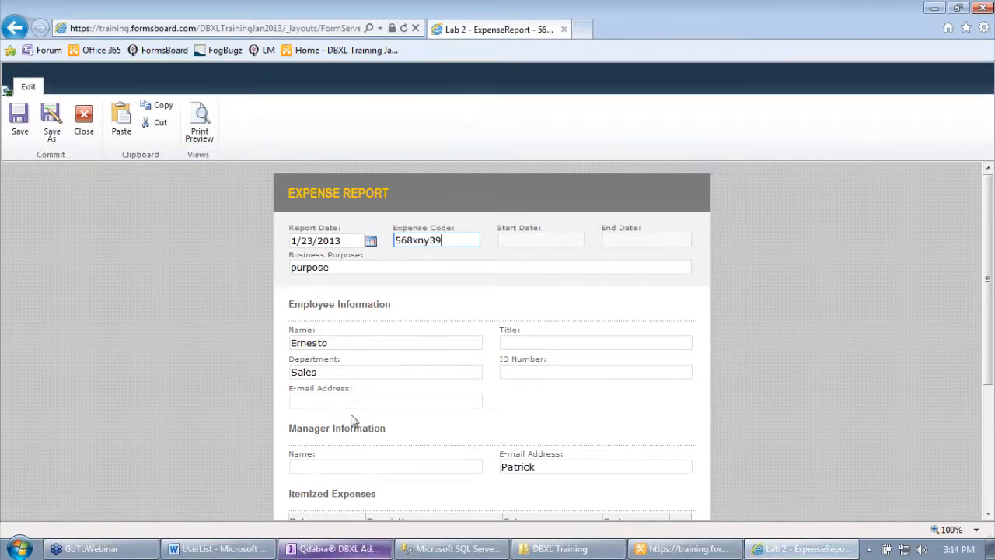
# Step: Leave the open form, go back to the site content list and open the main expense report library
pyautogui.click(336, 548)
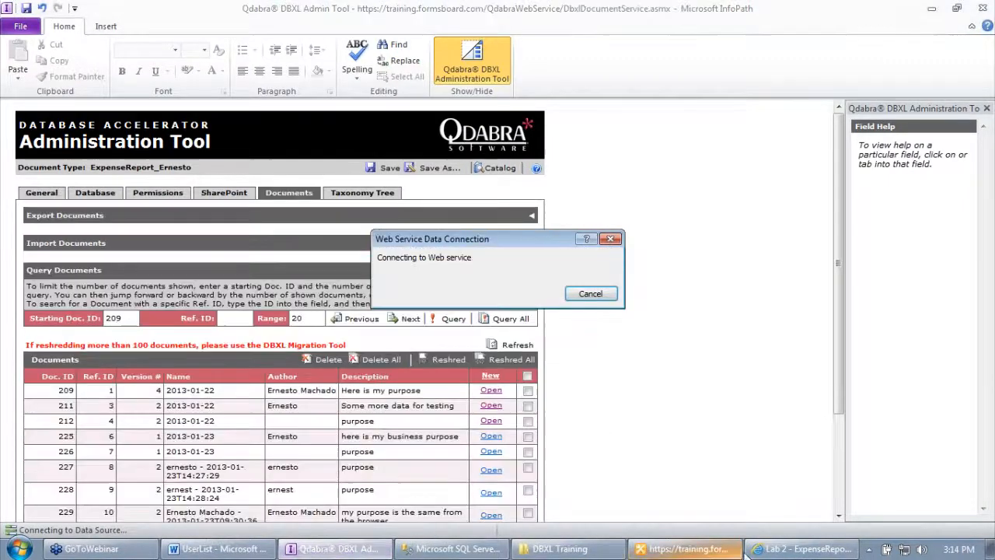
pyautogui.hotkey('alt', 'Tab')
pyautogui.click(17, 28)
pyautogui.click(16, 28)
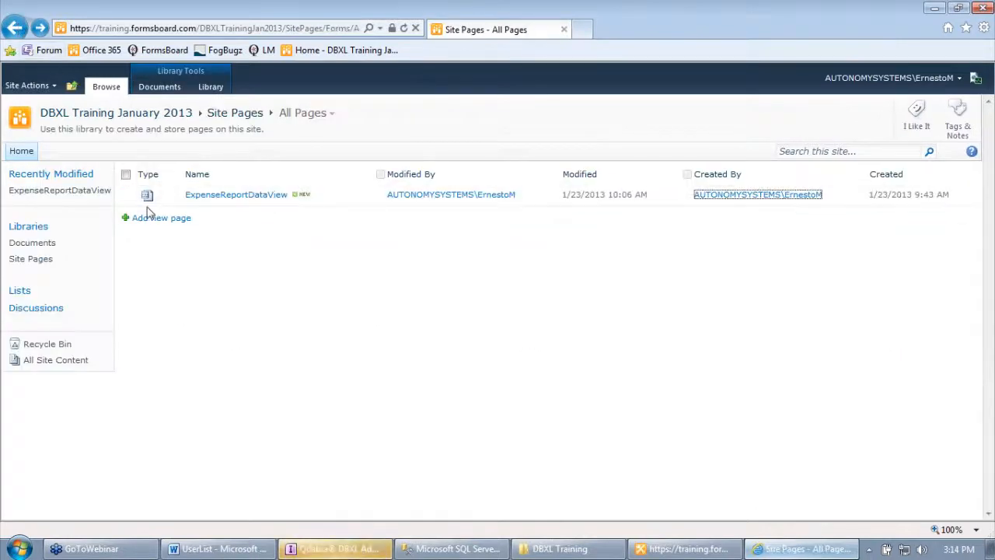
pyautogui.click(15, 29)
pyautogui.click(199, 259)
# Step: Reshred the expense report documents in the DBXL Administration Tool and refresh the SharePoint library in the browser
pyautogui.hotkey('alt', 'Tab')
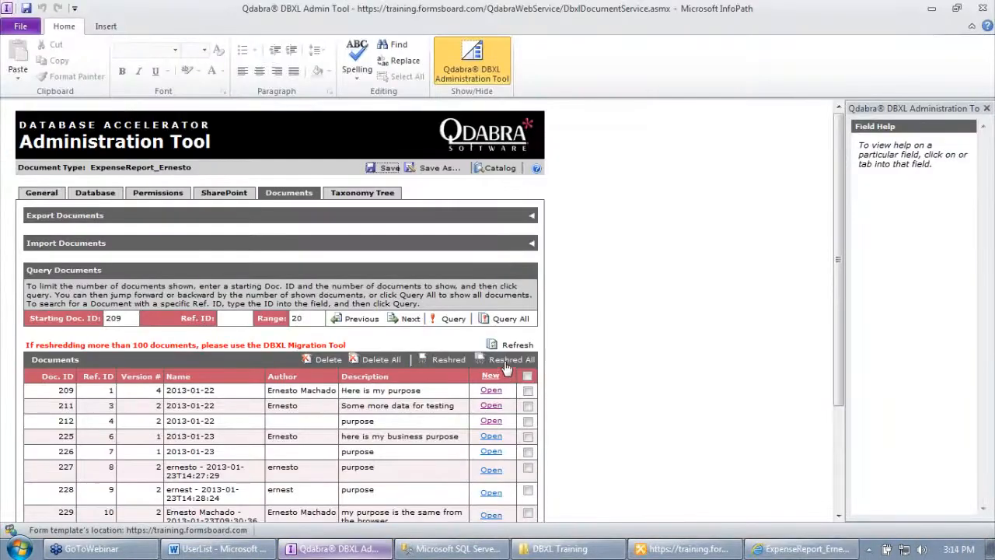
pyautogui.click(448, 360)
pyautogui.click(471, 312)
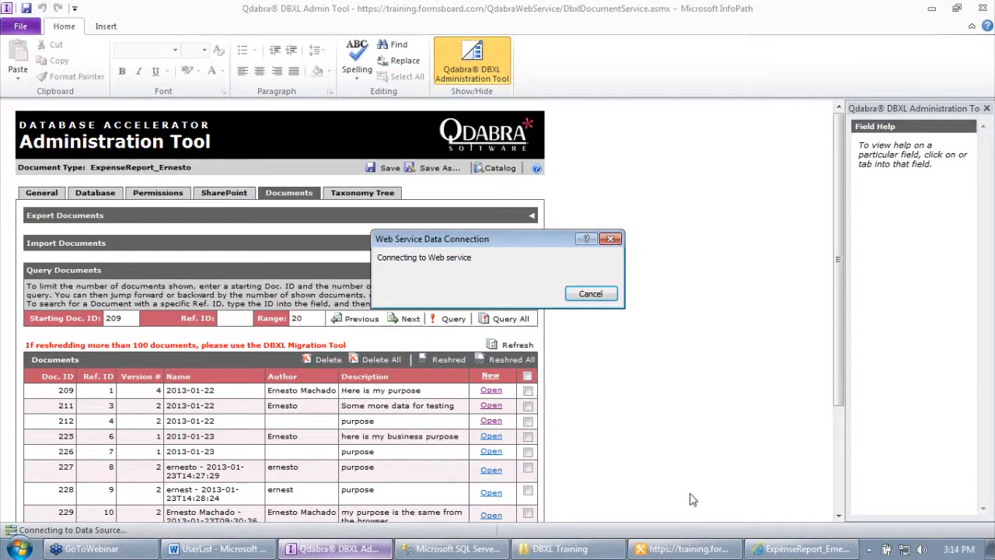
pyautogui.click(500, 313)
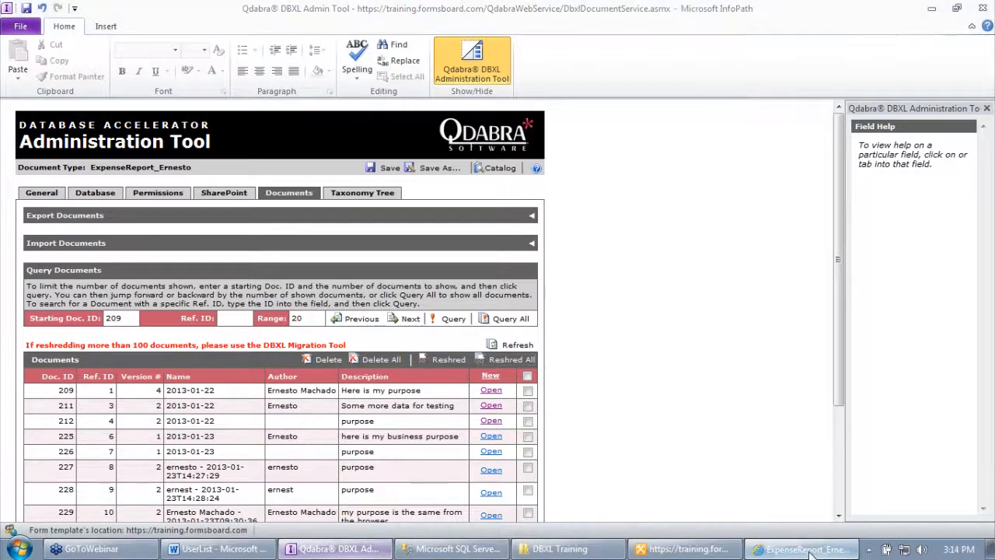
pyautogui.click(801, 548)
pyautogui.press('F5')
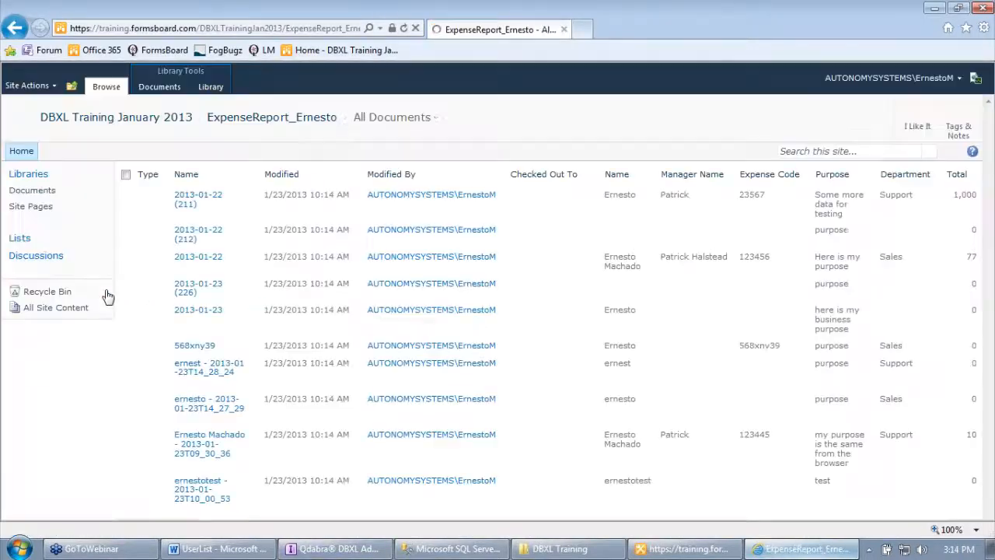
pyautogui.scroll(-2, 109, 296)
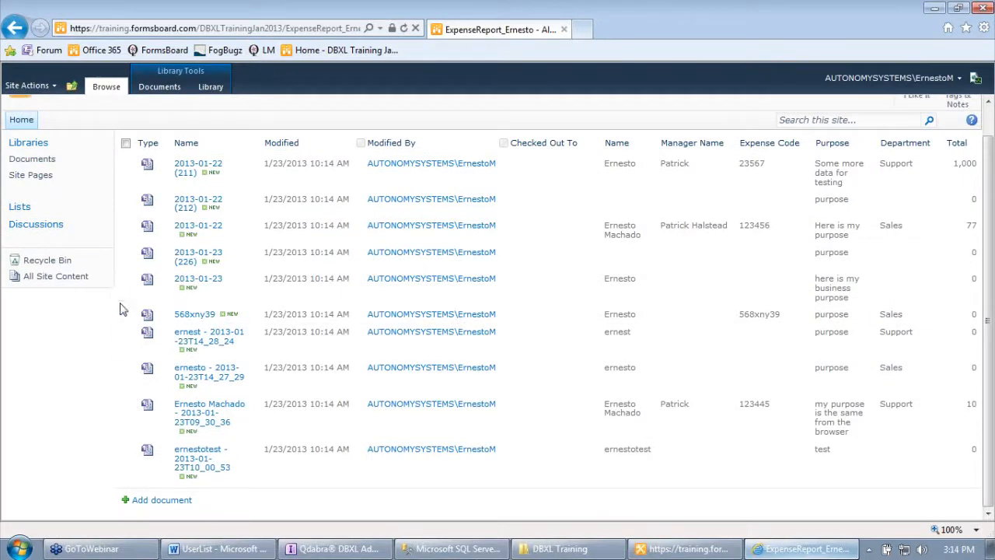
# Step: Open the report ending in 2013-01-23T14_28_24, set its Expense Code to 123456, submit it and review the library list
pyautogui.click(233, 339)
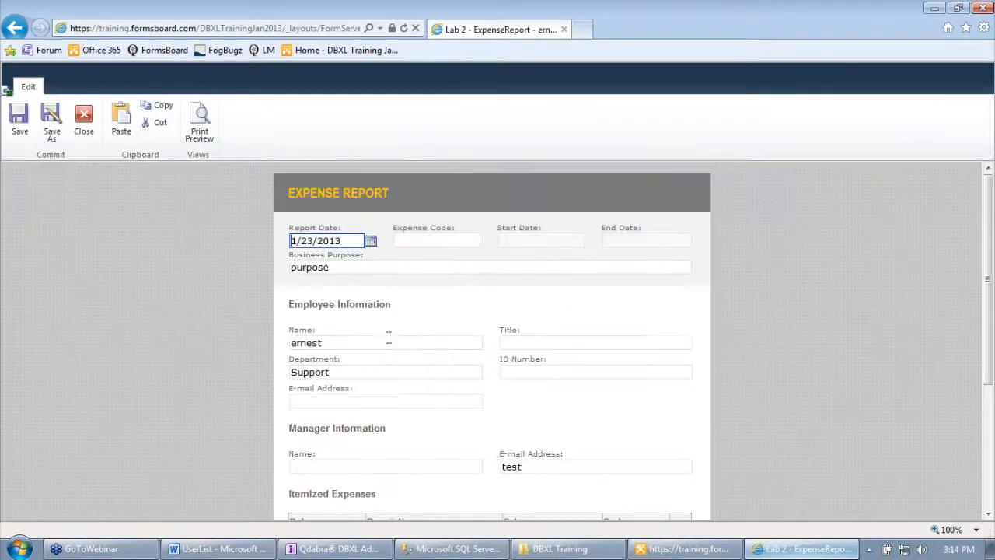
pyautogui.click(415, 241)
pyautogui.write('123456')
pyautogui.scroll(-5, 425, 300)
pyautogui.click(315, 475)
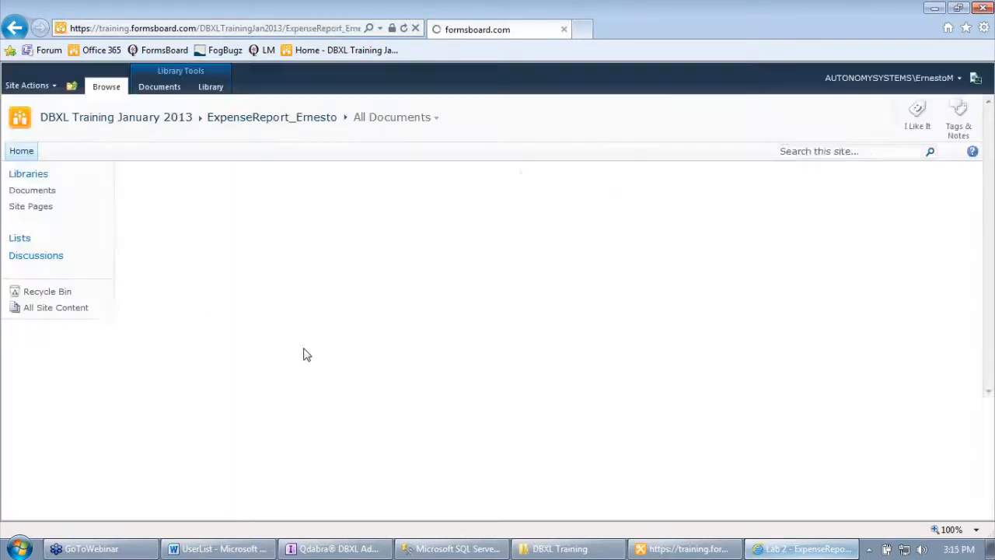
pyautogui.scroll(-2, 305, 349)
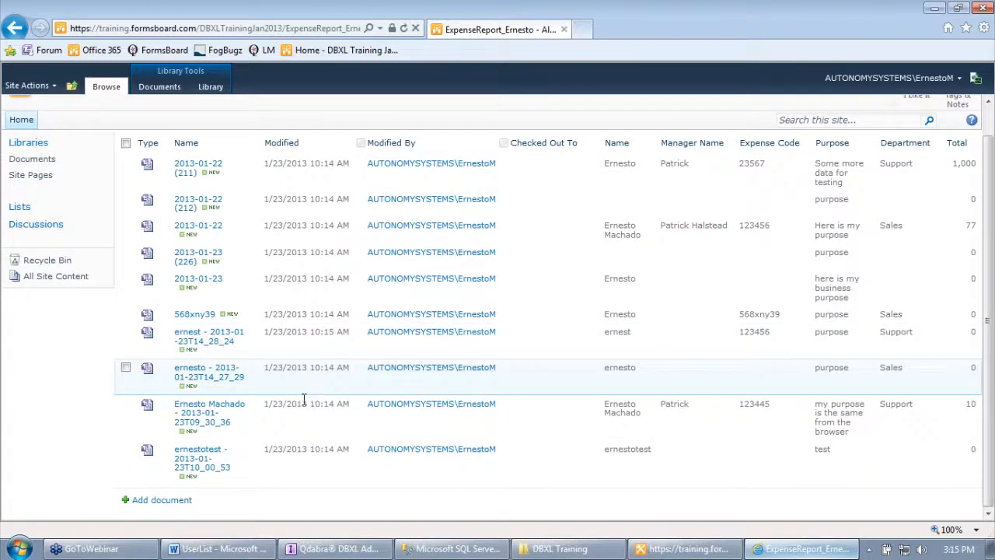
pyautogui.scroll(2, 292, 398)
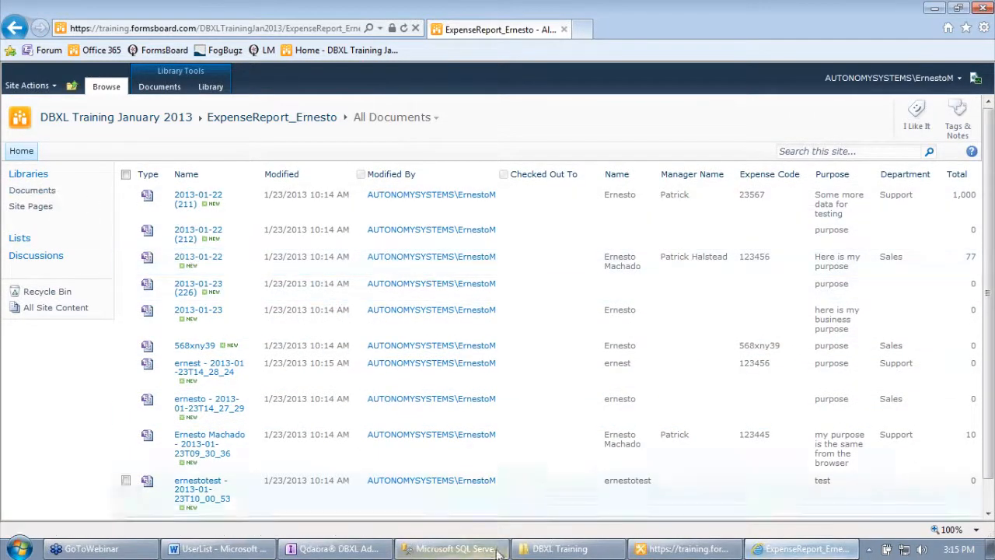
# Step: Refresh the Documents list in the DBXL Administration Tool and check the version number of the resubmitted report
pyautogui.click(333, 548)
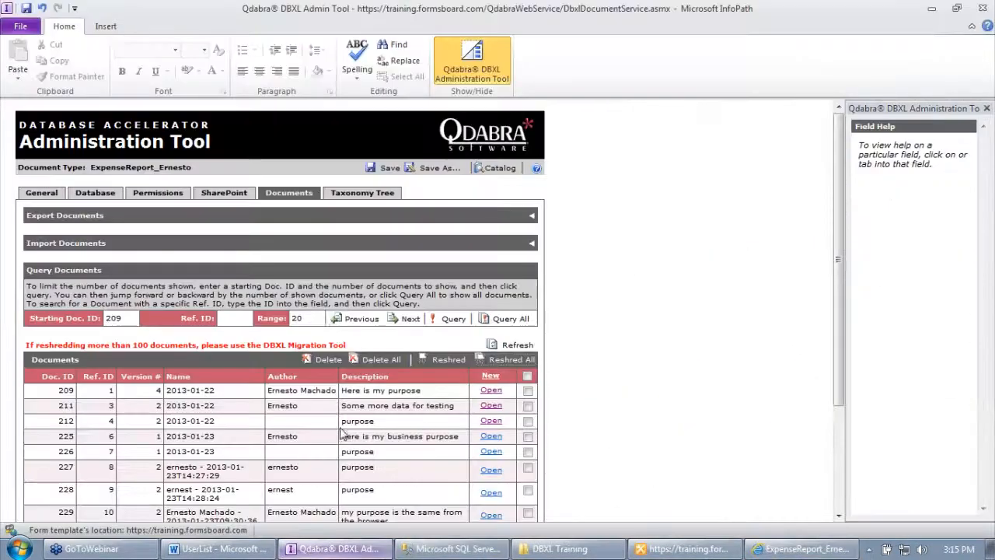
pyautogui.click(513, 346)
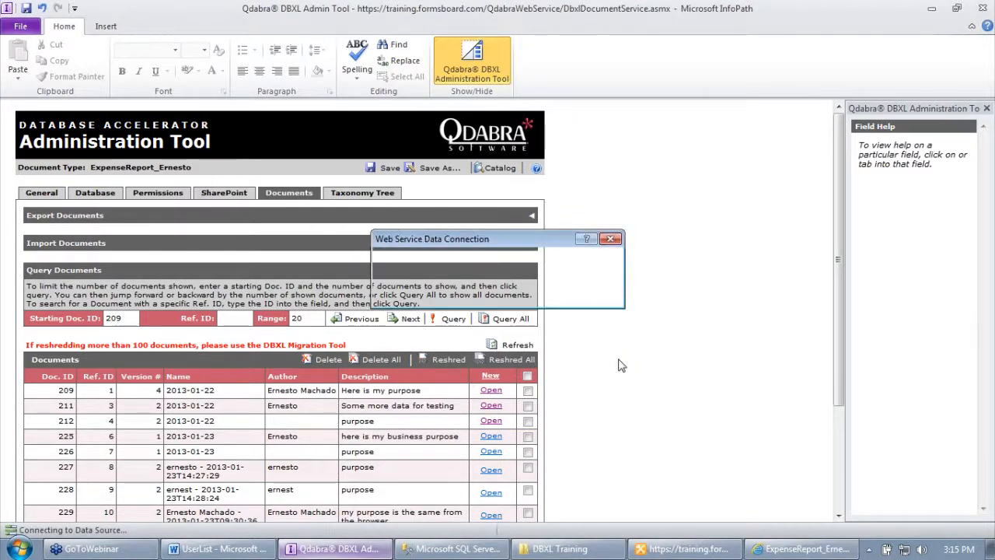
pyautogui.scroll(-3, 619, 358)
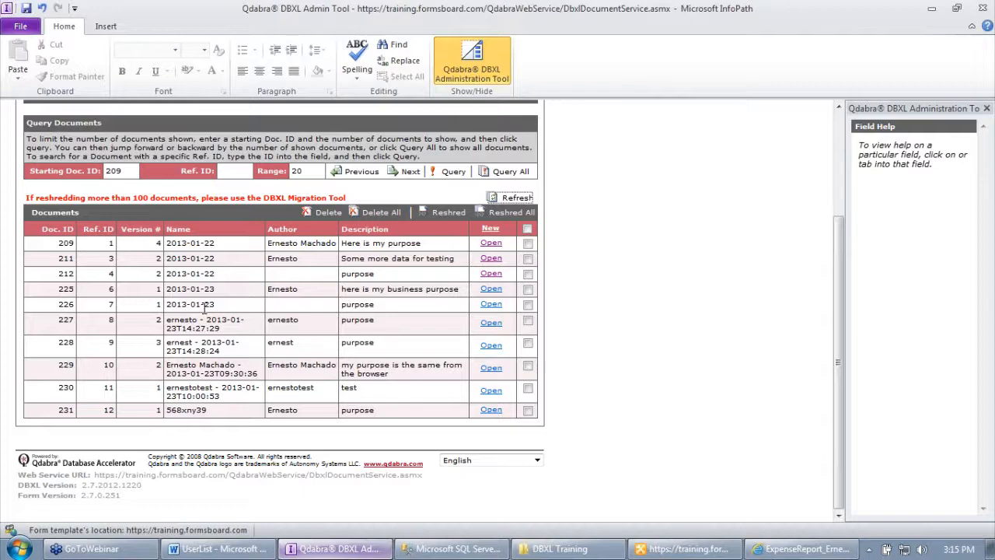
pyautogui.scroll(3, 249, 337)
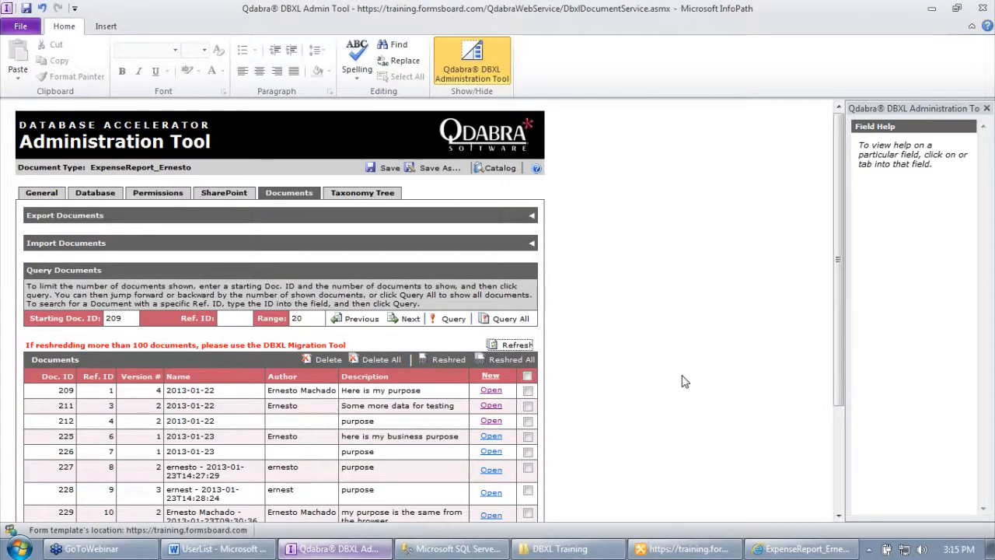
# Step: Return to SharePoint Designer and cancel both the Hyperlink Parameters and Edit Hyperlink dialogs
pyautogui.click(805, 549)
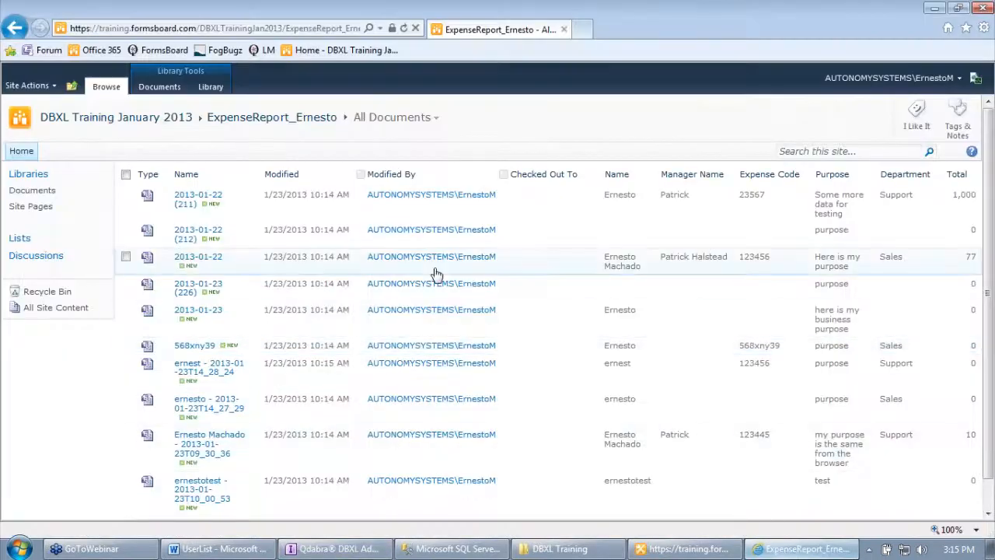
pyautogui.click(655, 552)
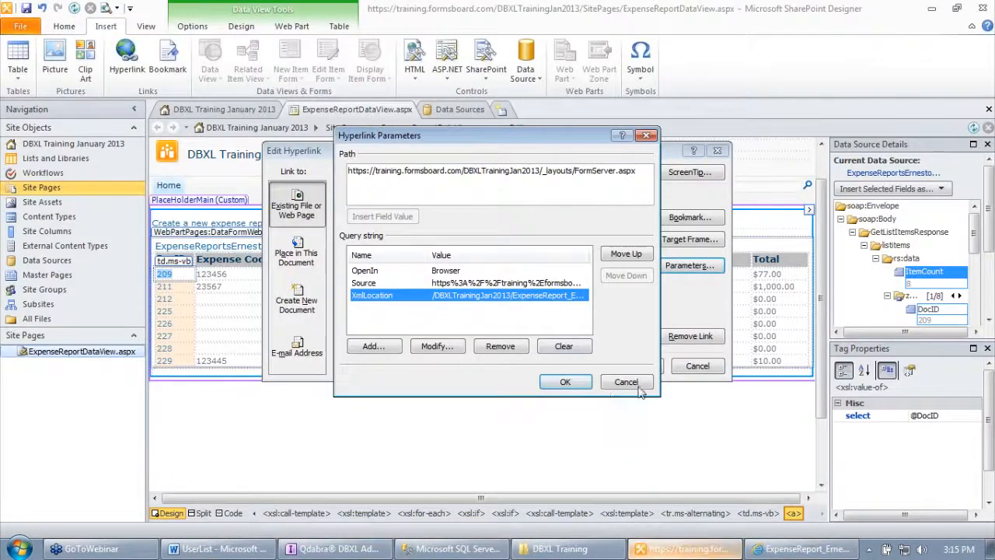
pyautogui.click(629, 381)
pyautogui.click(697, 367)
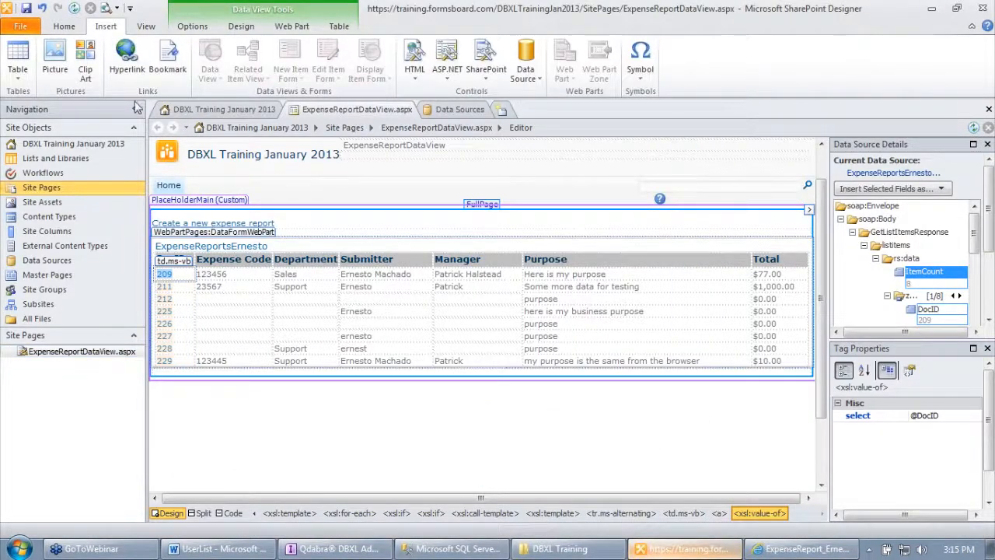
# Step: Widen the Data Source Details pane to read the z:row fields, including the full Link value
pyautogui.click(192, 27)
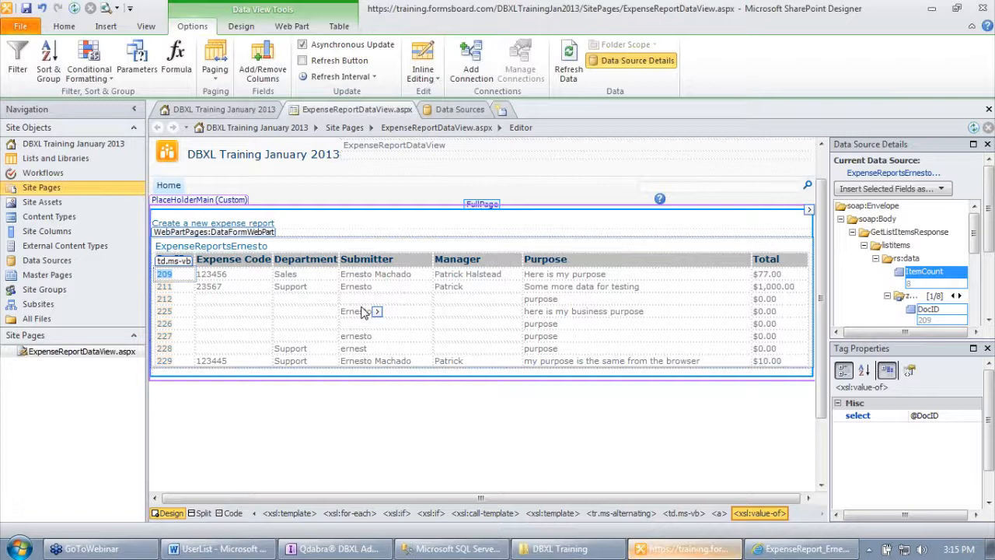
pyautogui.click(988, 319)
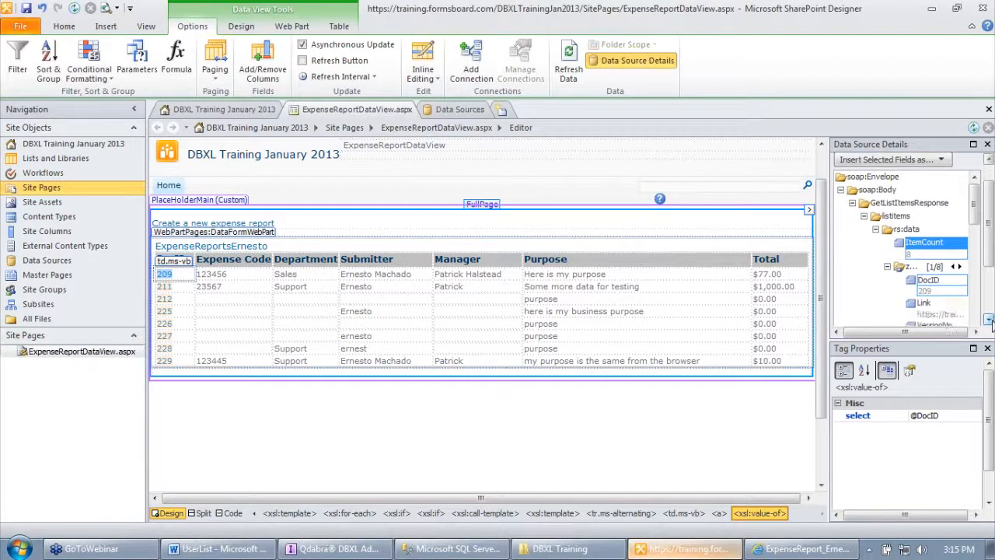
pyautogui.moveTo(828, 270); pyautogui.dragTo(571, 273)
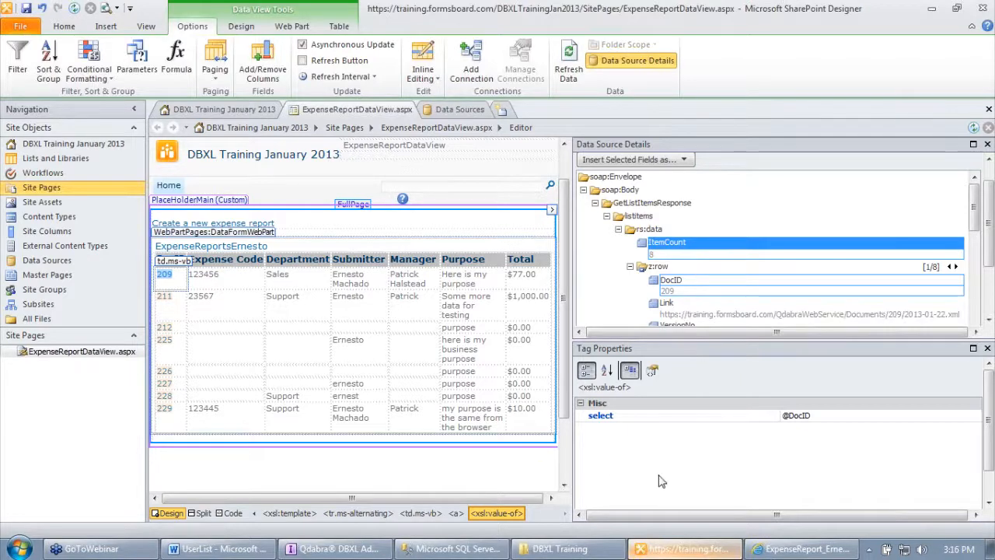
# Step: View the expense report library's permissions in the browser and return to its document list
pyautogui.click(805, 550)
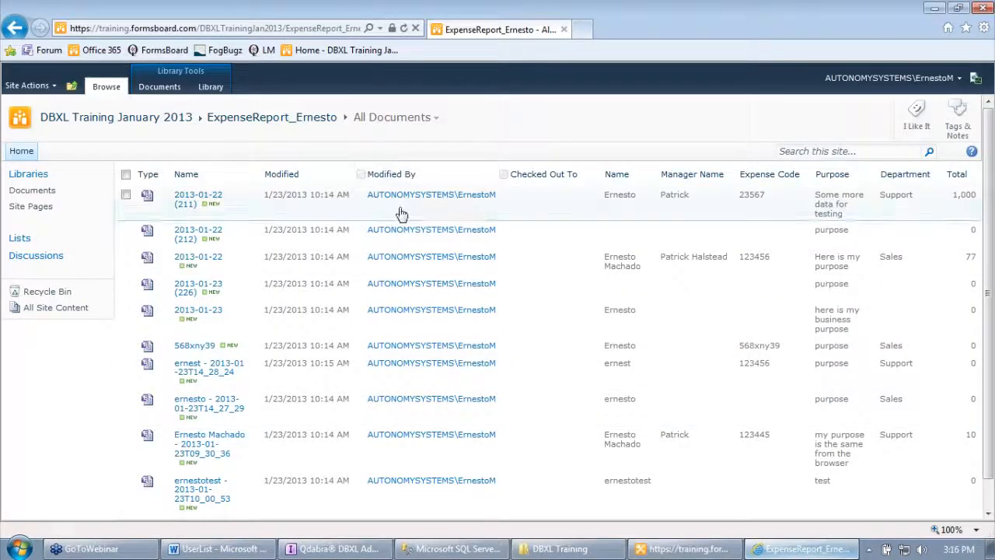
pyautogui.click(207, 87)
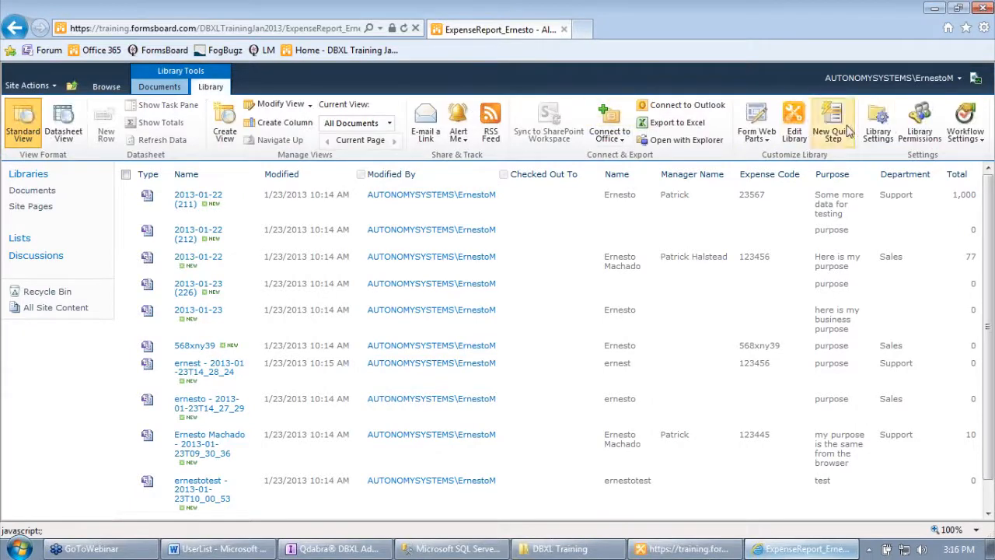
pyautogui.click(918, 126)
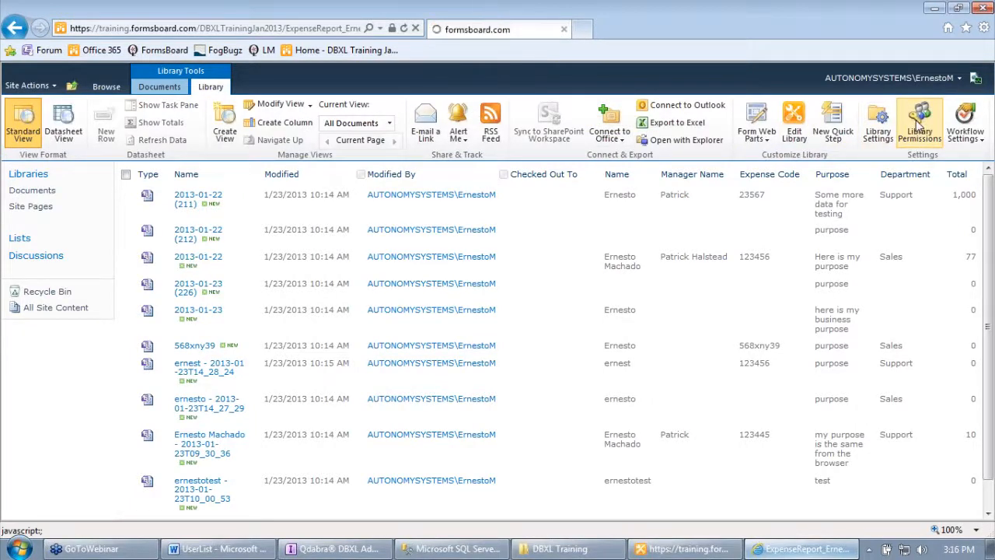
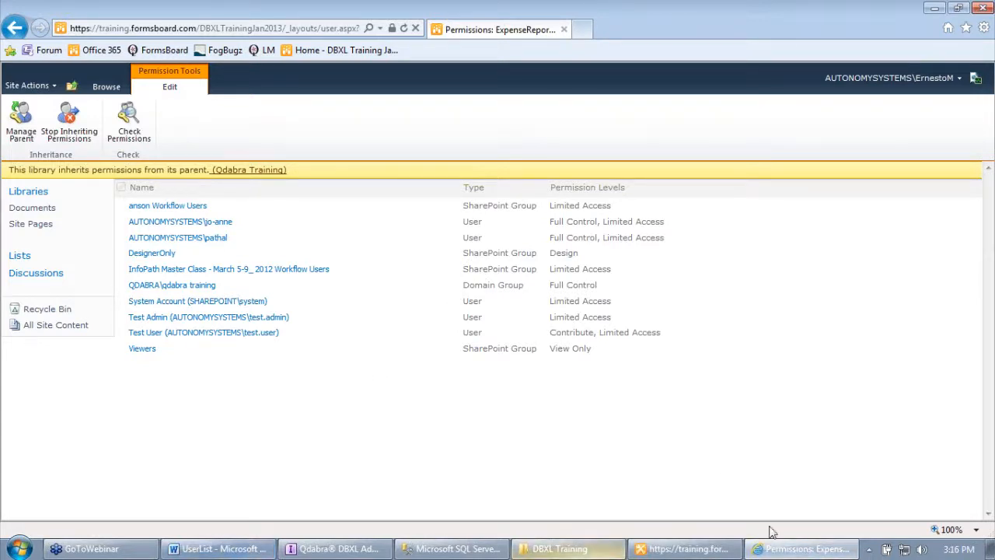
pyautogui.click(16, 28)
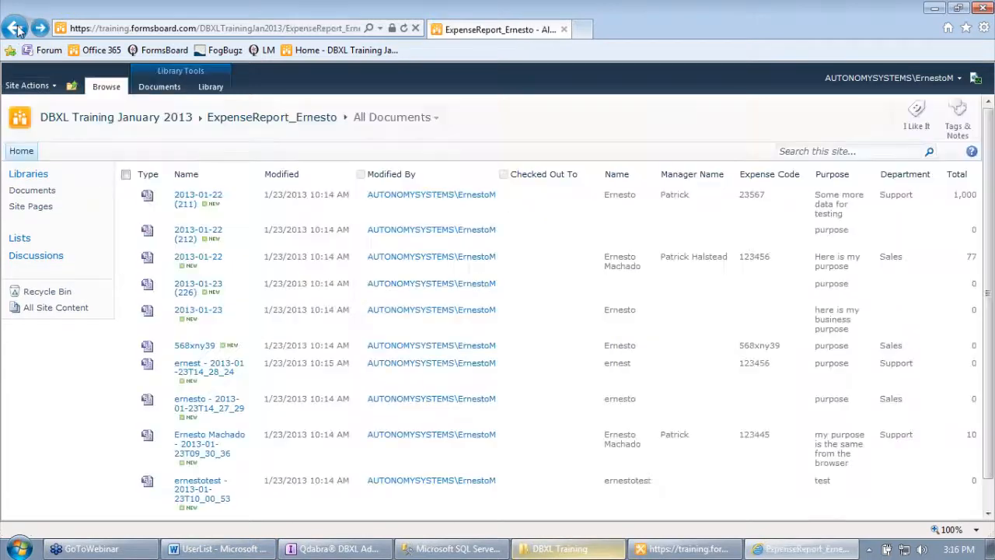
# Step: Open the ExpenseReportDataView page in the browser from the site's Site Pages library to view the live expense report table
pyautogui.click(58, 307)
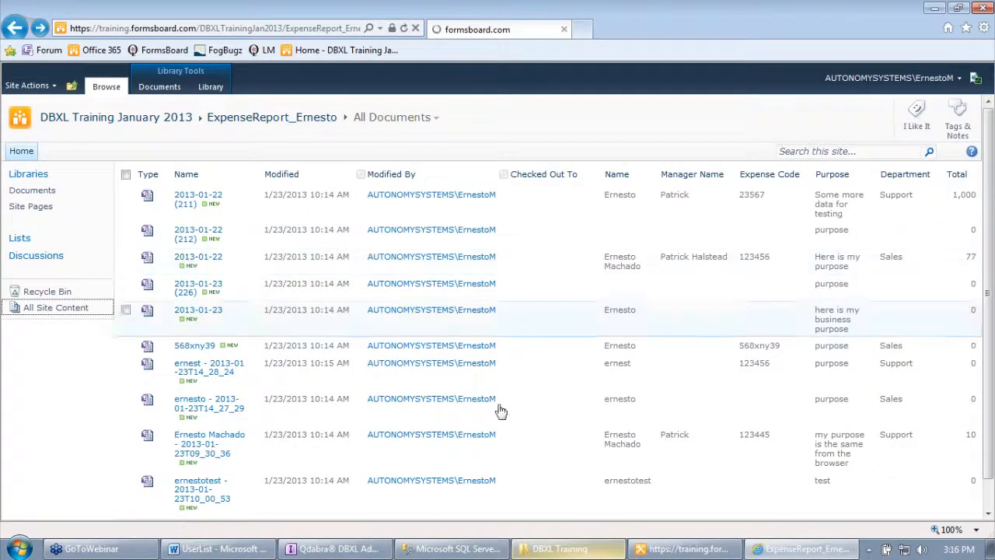
pyautogui.click(684, 549)
pyautogui.click(691, 303)
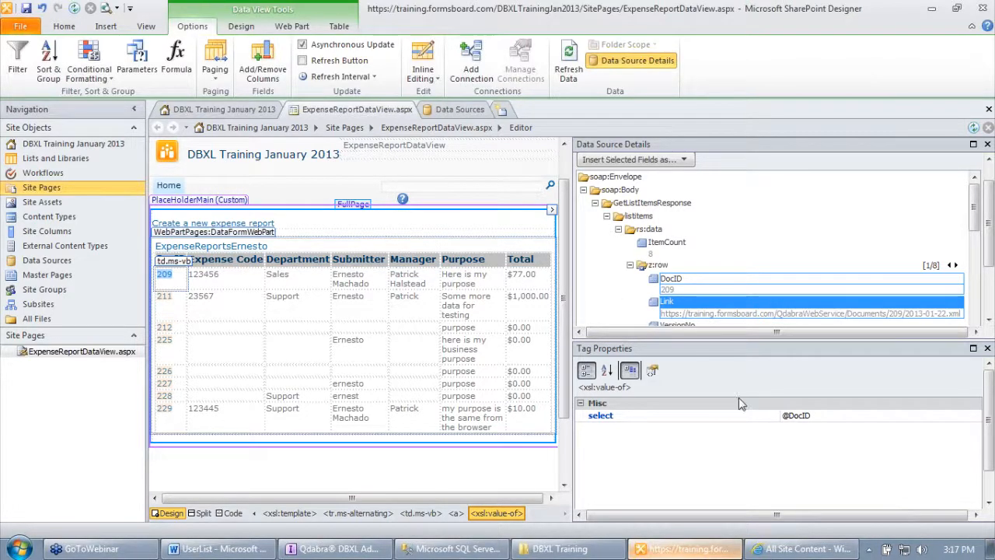
pyautogui.click(805, 549)
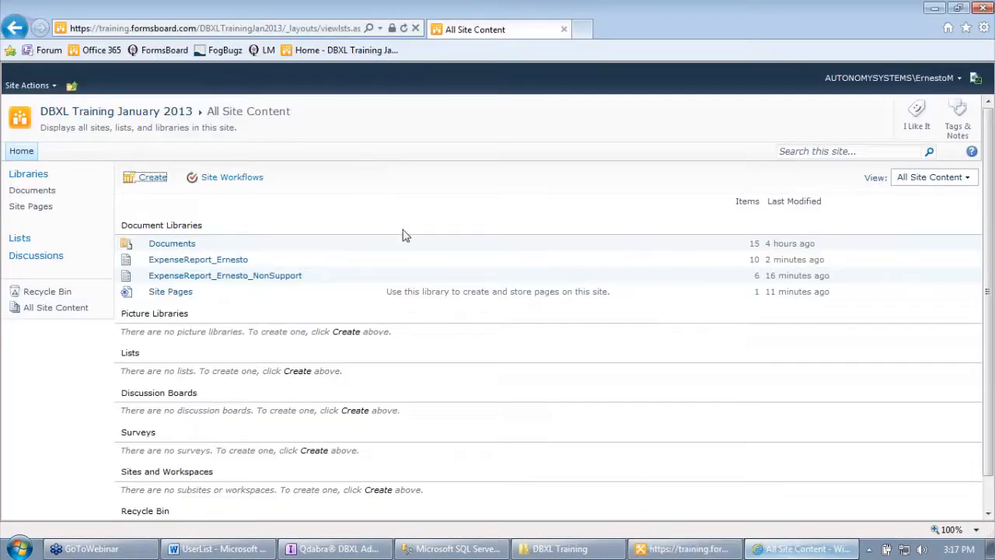
pyautogui.click(176, 292)
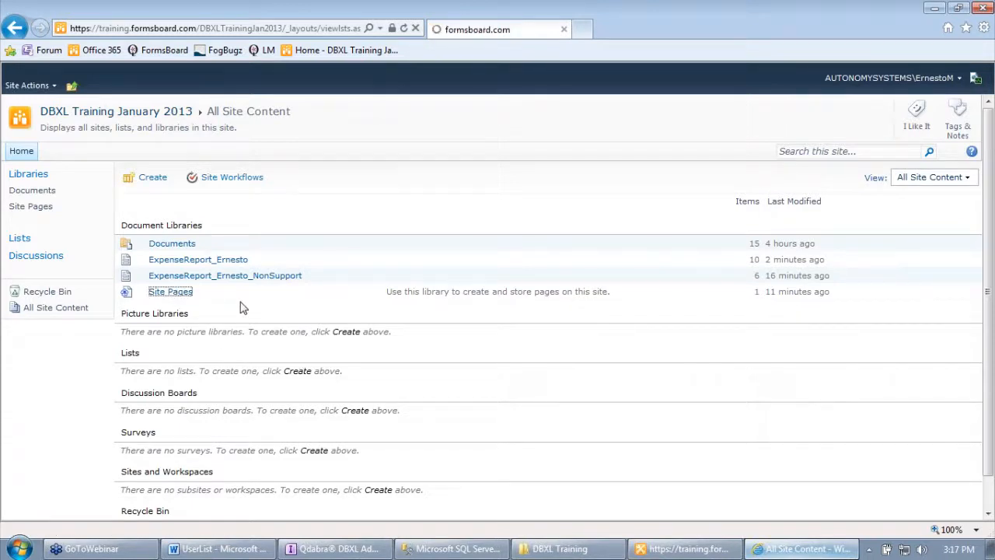
pyautogui.click(225, 198)
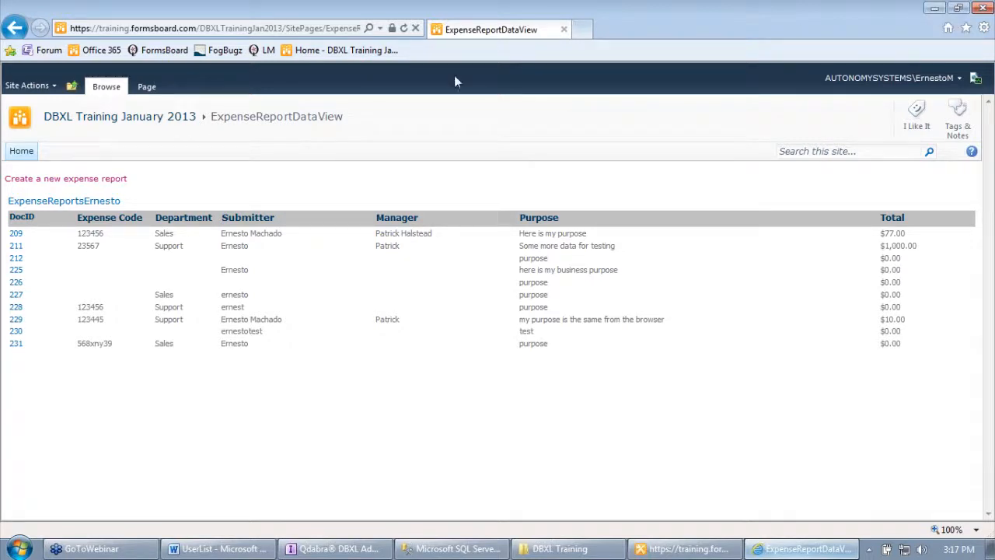
# Step: Open the Downloads section of the InfoPathDev site in the browser and close SharePoint Designer
pyautogui.click(45, 54)
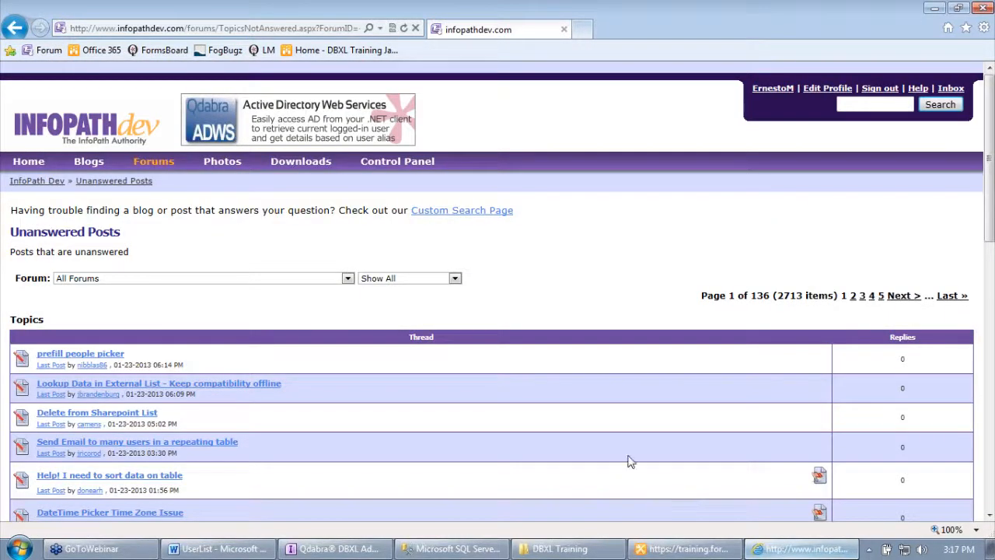
pyautogui.click(303, 167)
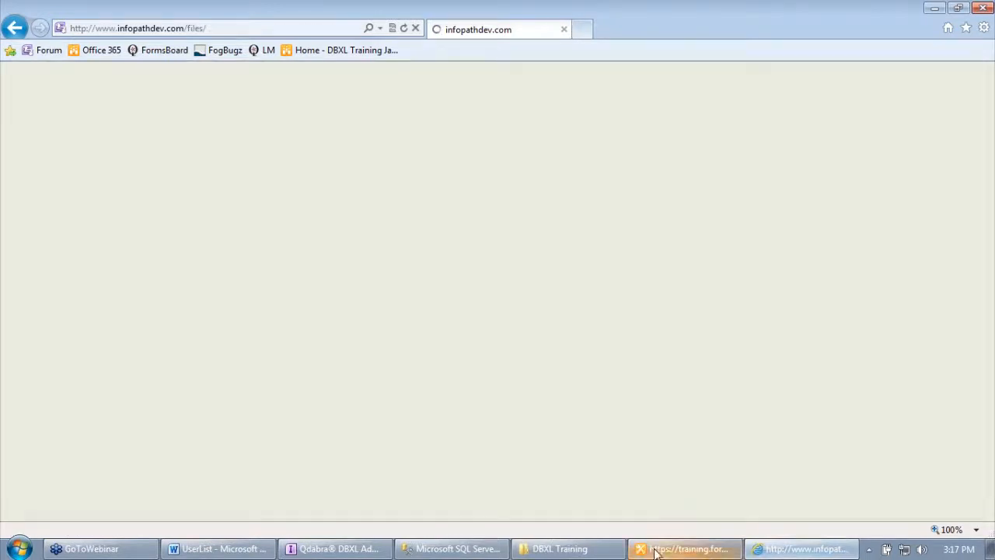
pyautogui.click(657, 551)
pyautogui.click(987, 6)
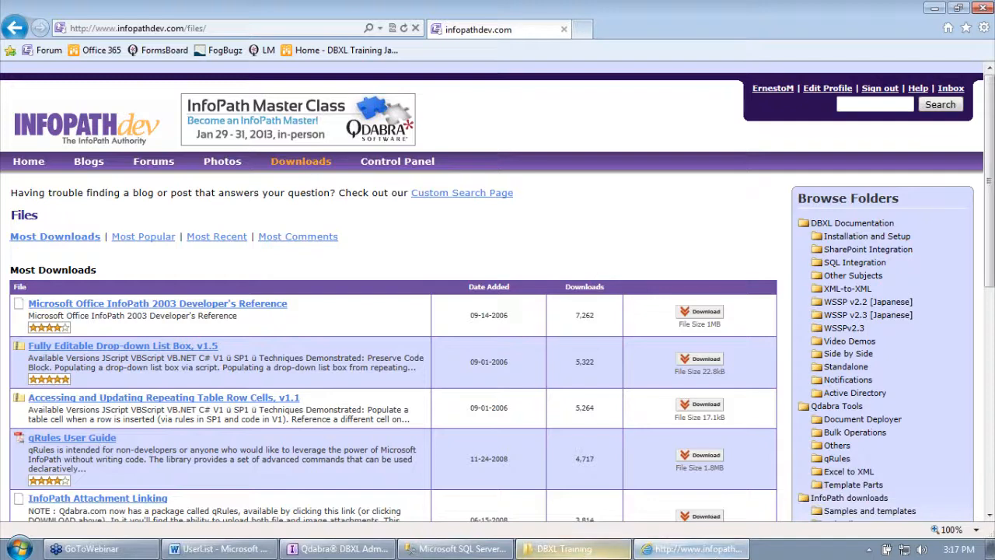
# Step: Open the SharePoint Integration folder under DBXL Documentation and view its list of files
pyautogui.click(561, 548)
pyautogui.hotkey('alt', 'Tab')
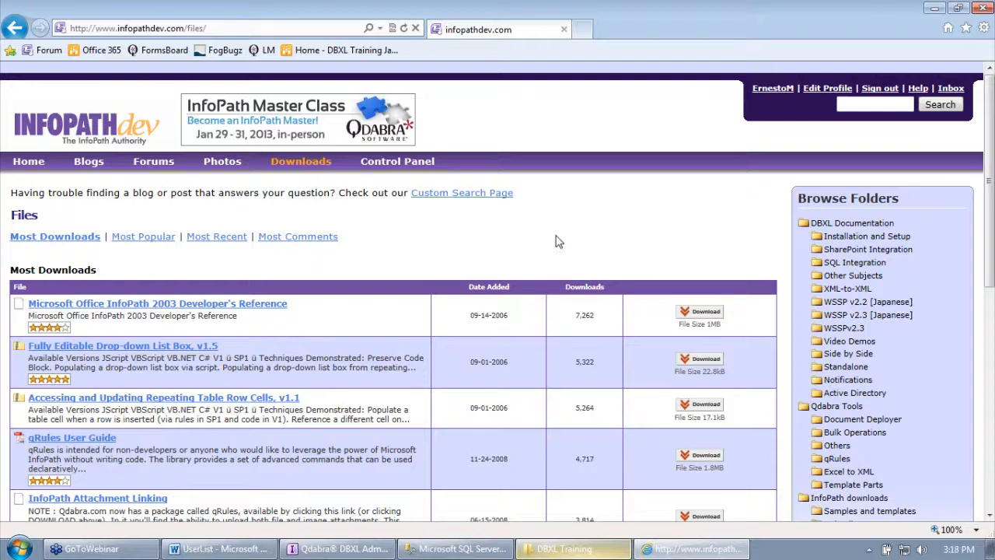
pyautogui.click(865, 251)
pyautogui.scroll(-5, 529, 288)
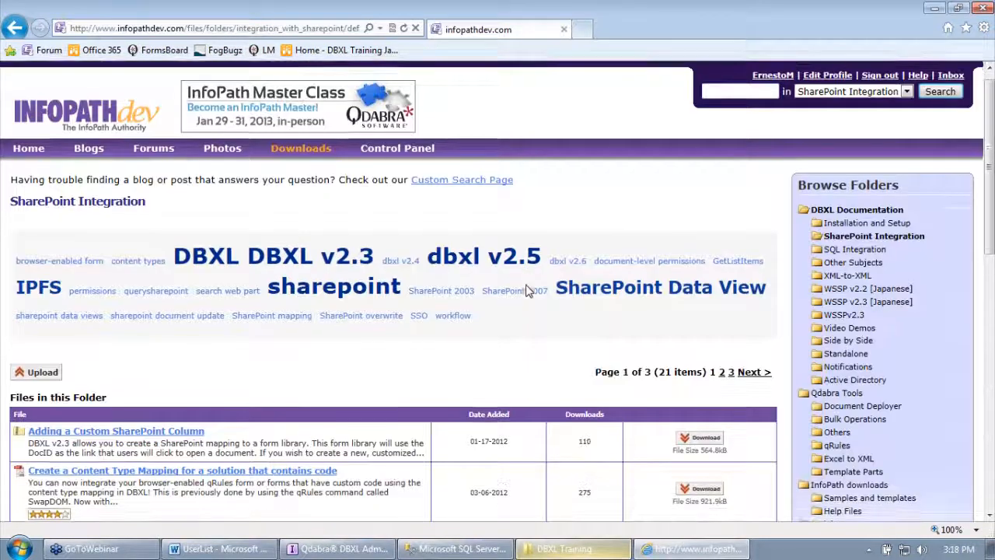
pyautogui.scroll(-2, 529, 288)
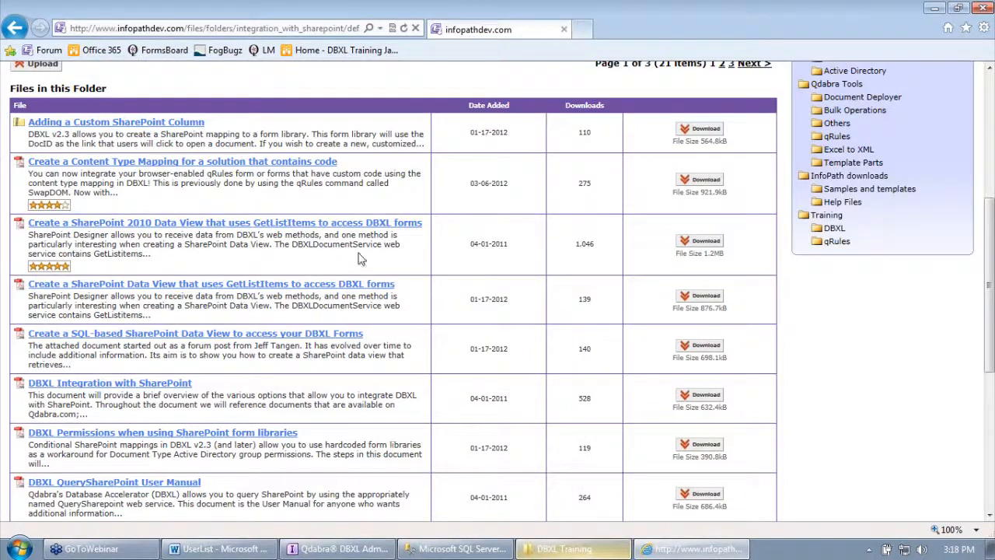
# Step: Highlight the two GetListItems data view tutorials and the "DBXL Permissions when using SharePoint form libraries" entry in the file list
pyautogui.moveTo(165, 262); pyautogui.dragTo(48, 227)
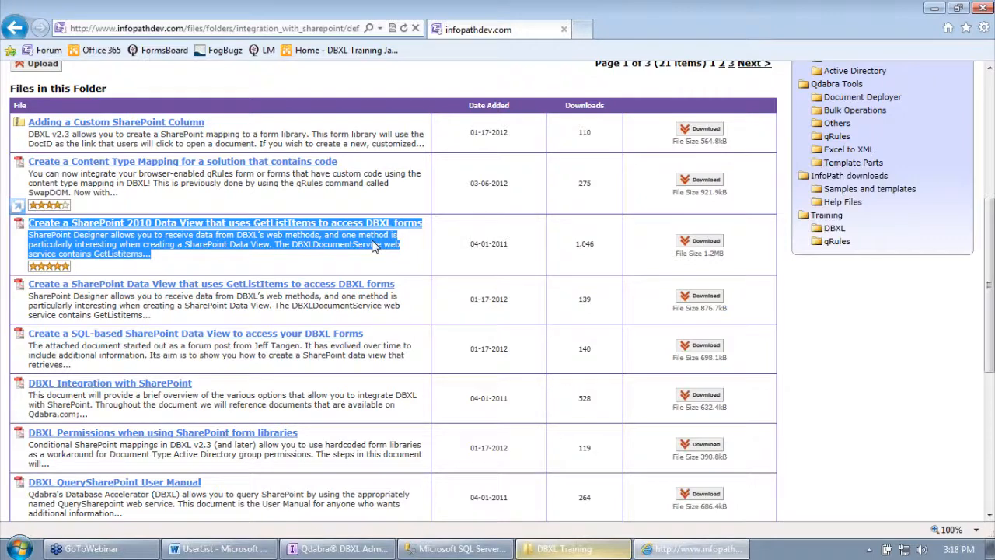
pyautogui.moveTo(158, 317); pyautogui.dragTo(59, 289)
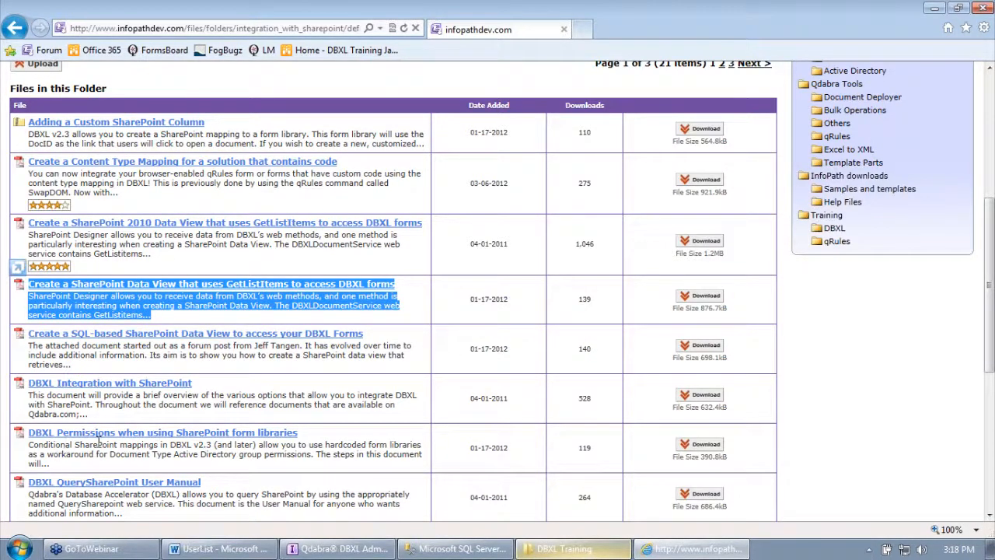
pyautogui.moveTo(307, 434); pyautogui.dragTo(31, 435)
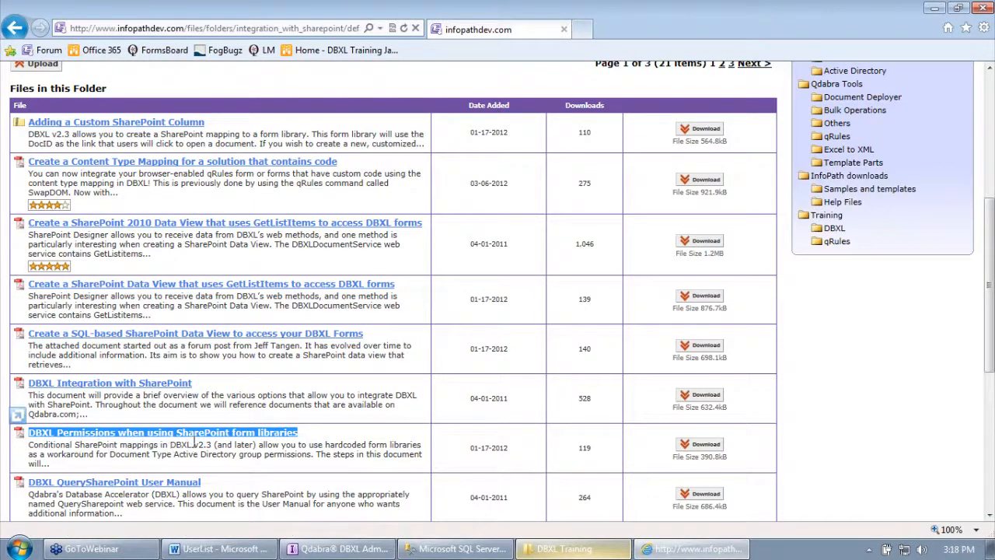
pyautogui.click(149, 449)
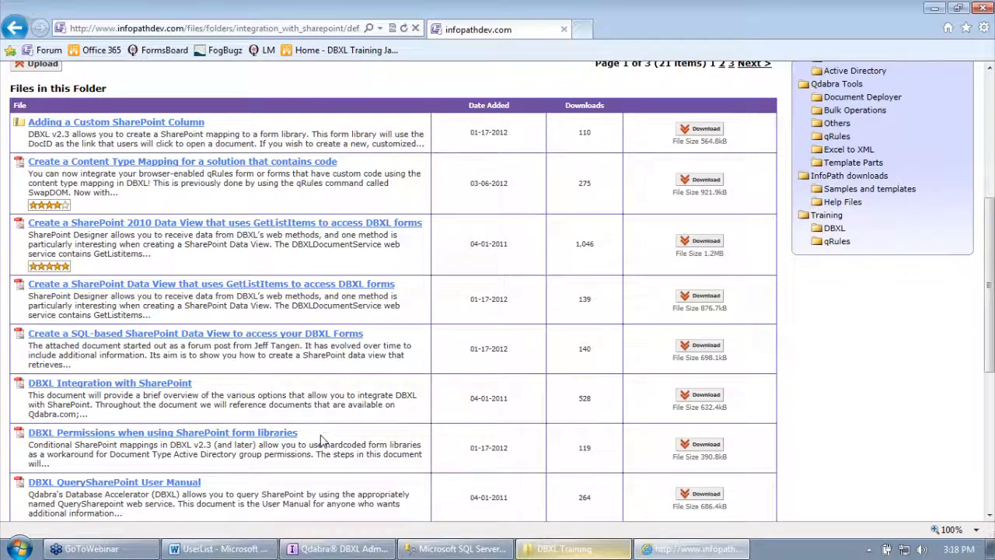
# Step: Browse pages 2 and 3 of the SharePoint Integration files, highlighting the "Use Document-Level Permissions for browser-based forms in a data view" entry
pyautogui.scroll(-3, 322, 441)
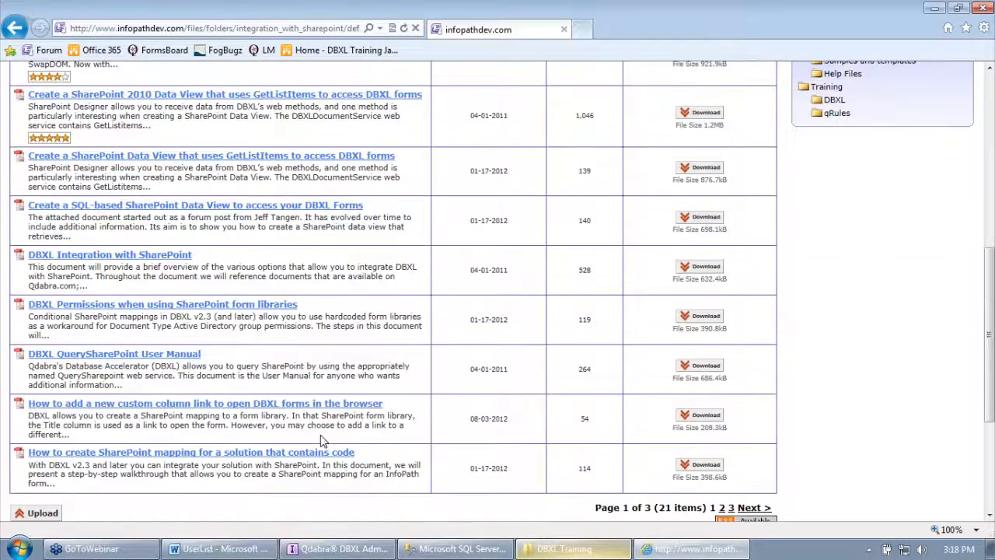
pyautogui.click(721, 508)
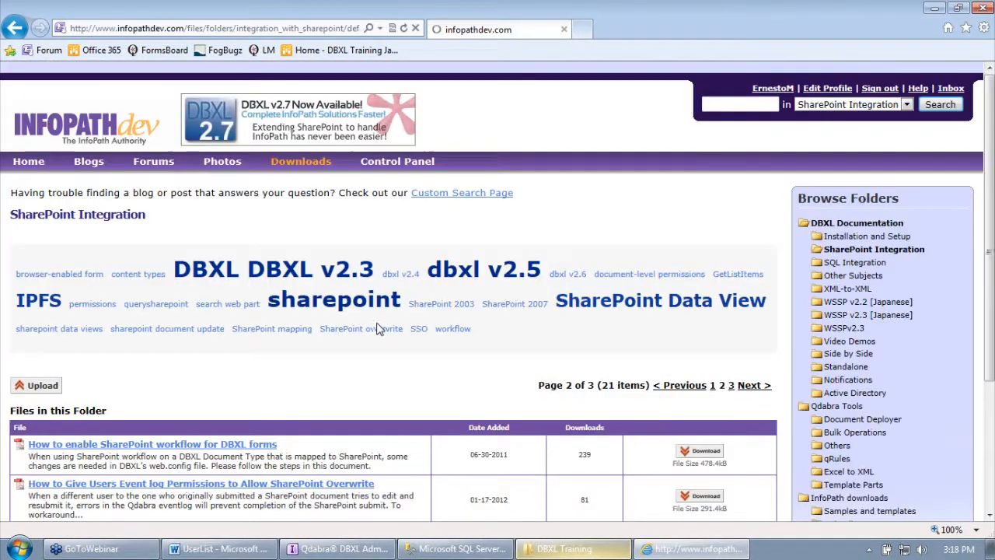
pyautogui.scroll(-10, 402, 327)
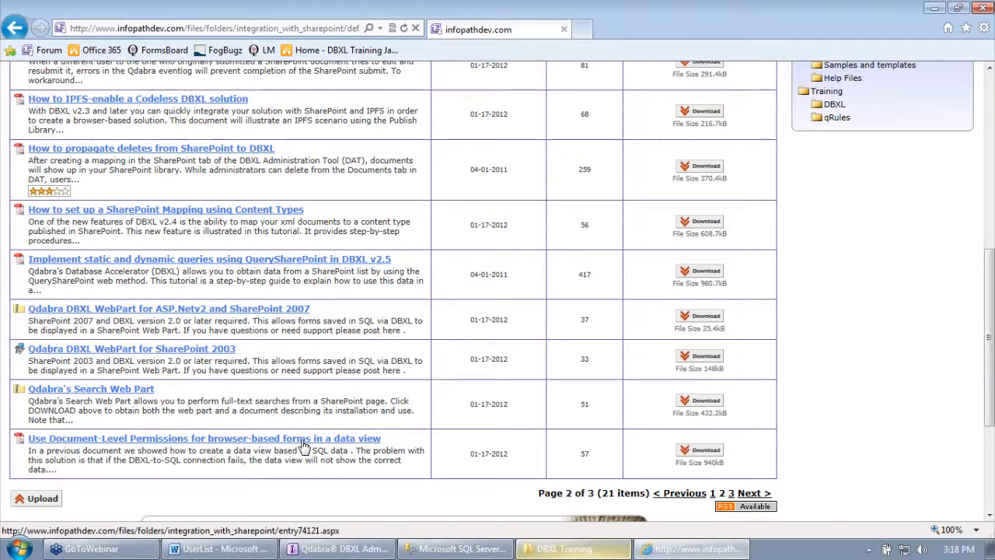
pyautogui.moveTo(402, 460); pyautogui.dragTo(28, 439)
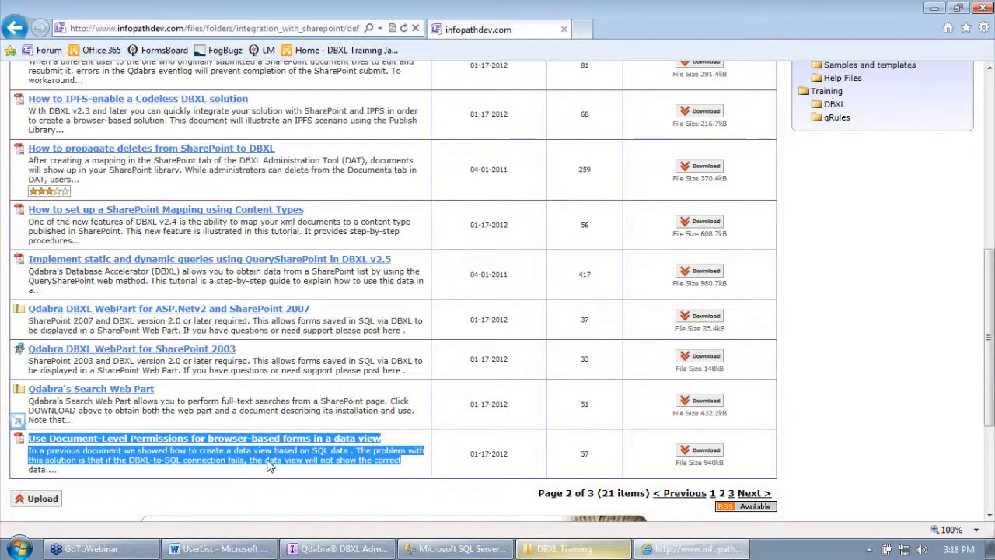
pyautogui.click(747, 493)
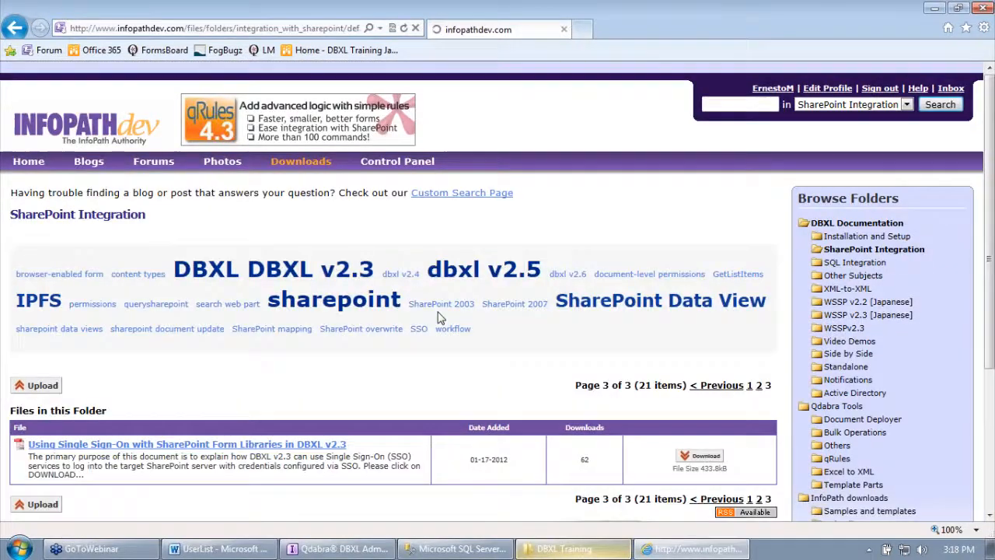
# Step: Close the browser, return to the DBXL Administration Tool and review the Documents list of the ExpenseReport_Ernesto document type
pyautogui.click(981, 9)
pyautogui.click(465, 223)
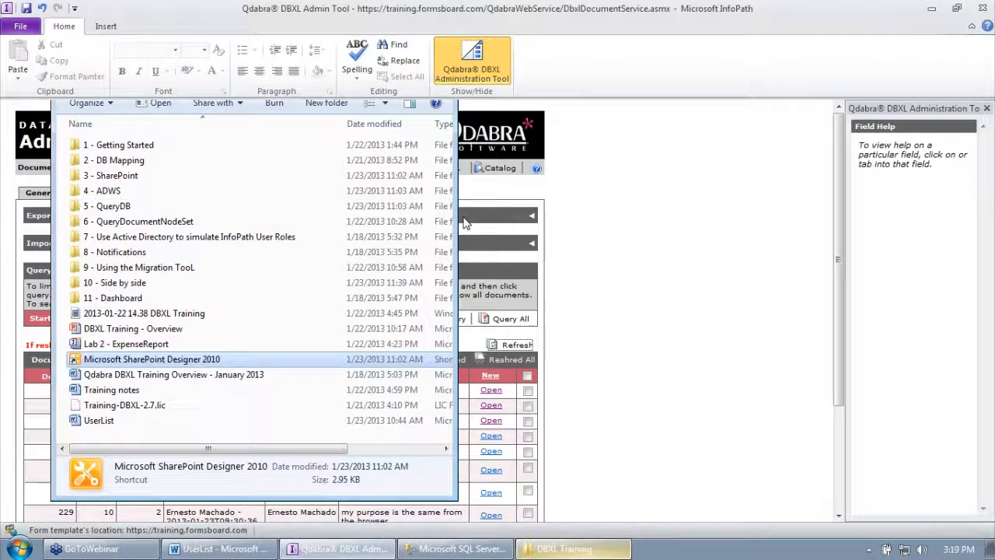
pyautogui.click(598, 277)
pyautogui.scroll(-3, 598, 277)
pyautogui.scroll(3, 599, 277)
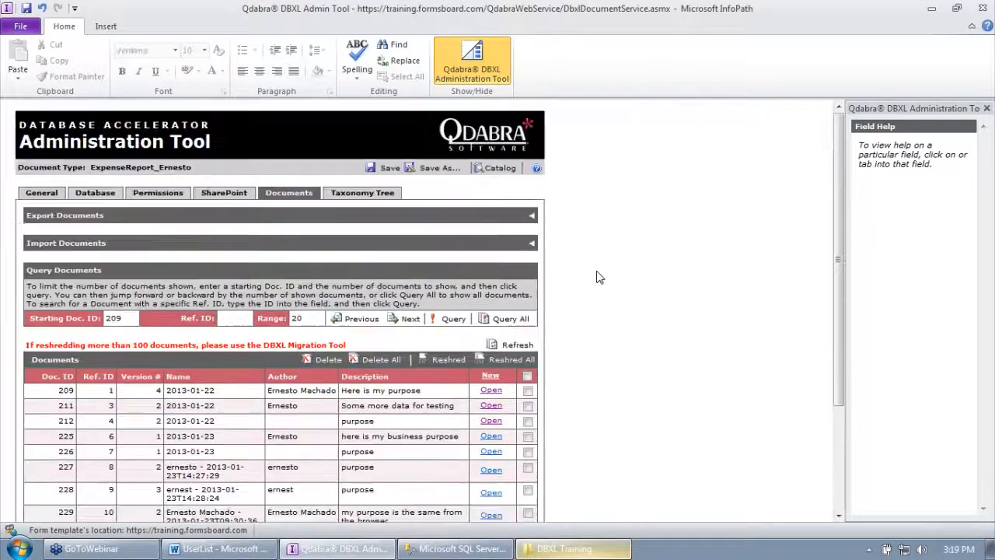
pyautogui.scroll(-1, 599, 277)
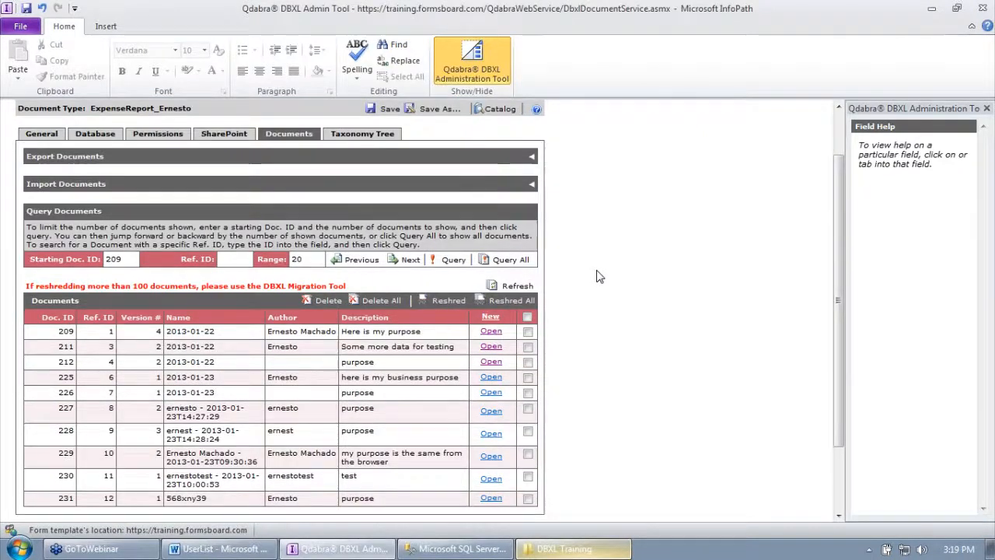